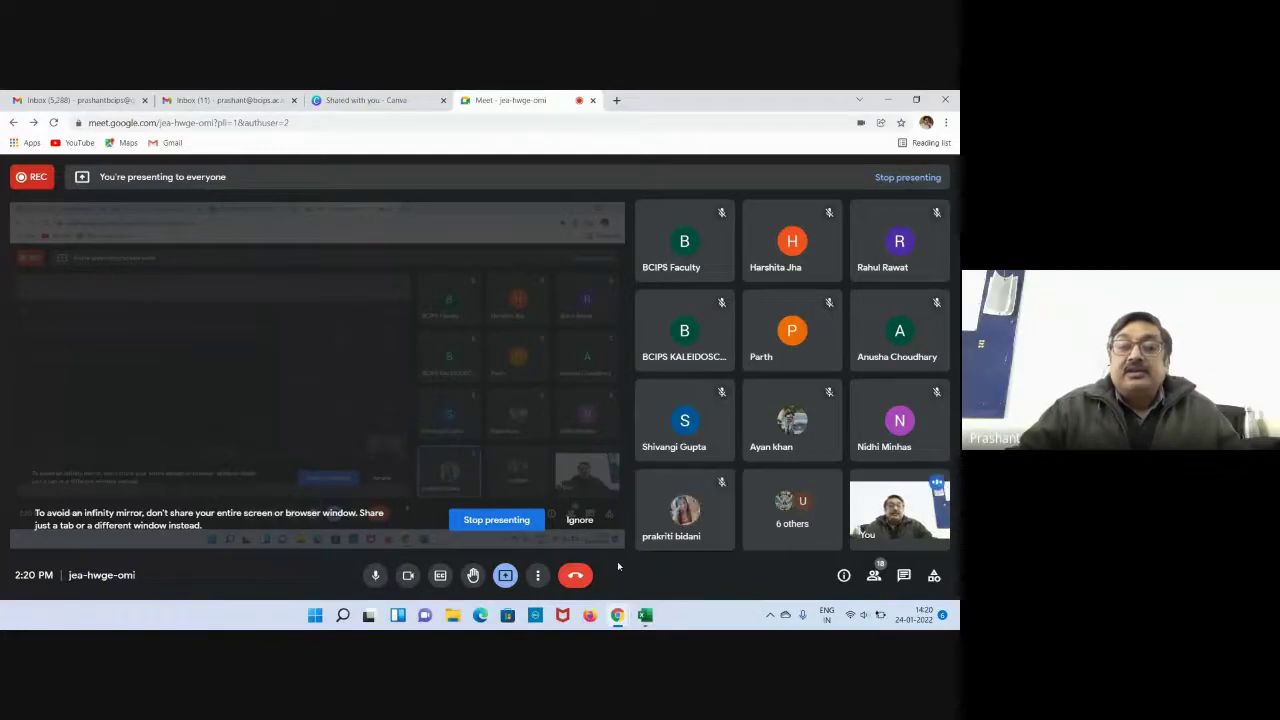
# Bring the blank Book1 Excel workbook to the front of the shared screen.
pyautogui.click(646, 617)
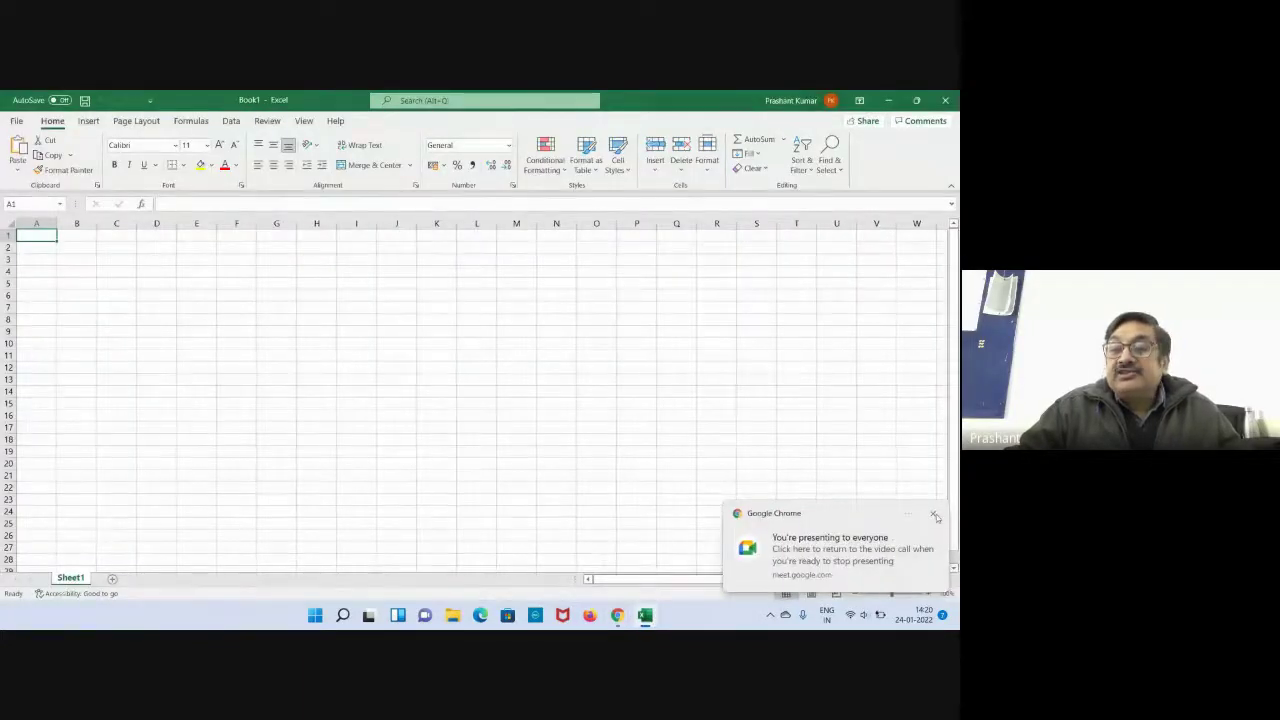
# Dismiss the Chrome sharing notice and zoom the worksheet to about 140%.
pyautogui.click(933, 514)
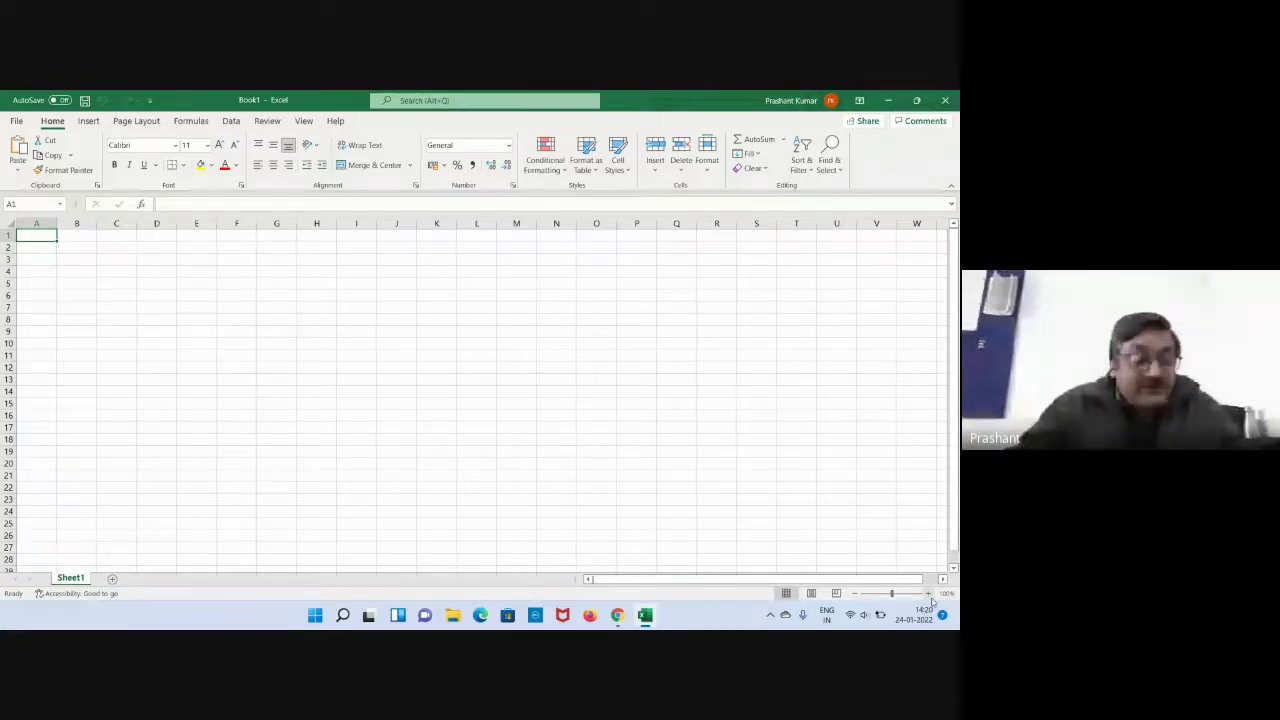
pyautogui.click(928, 593)
pyautogui.click(928, 593)
pyautogui.click(928, 593)
pyautogui.click(928, 593)
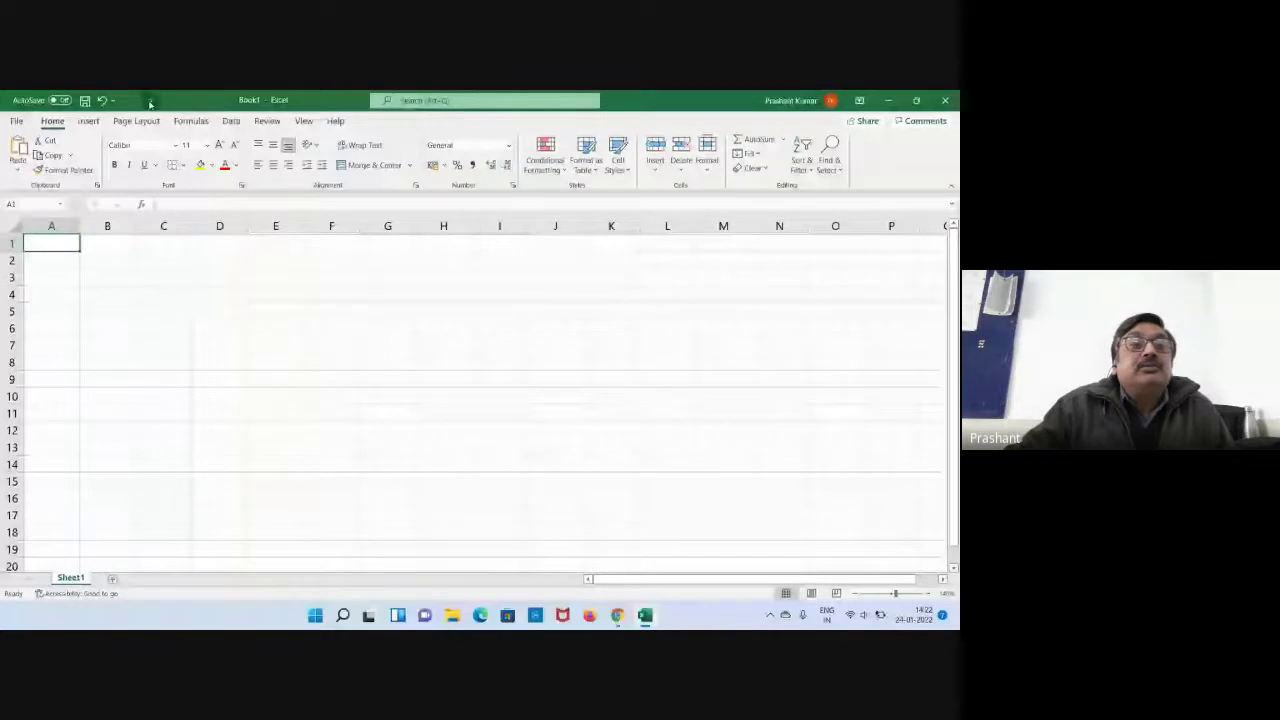
# Open, close, then reopen the Customize Quick Access Toolbar dropdown menu.
pyautogui.click(150, 102)
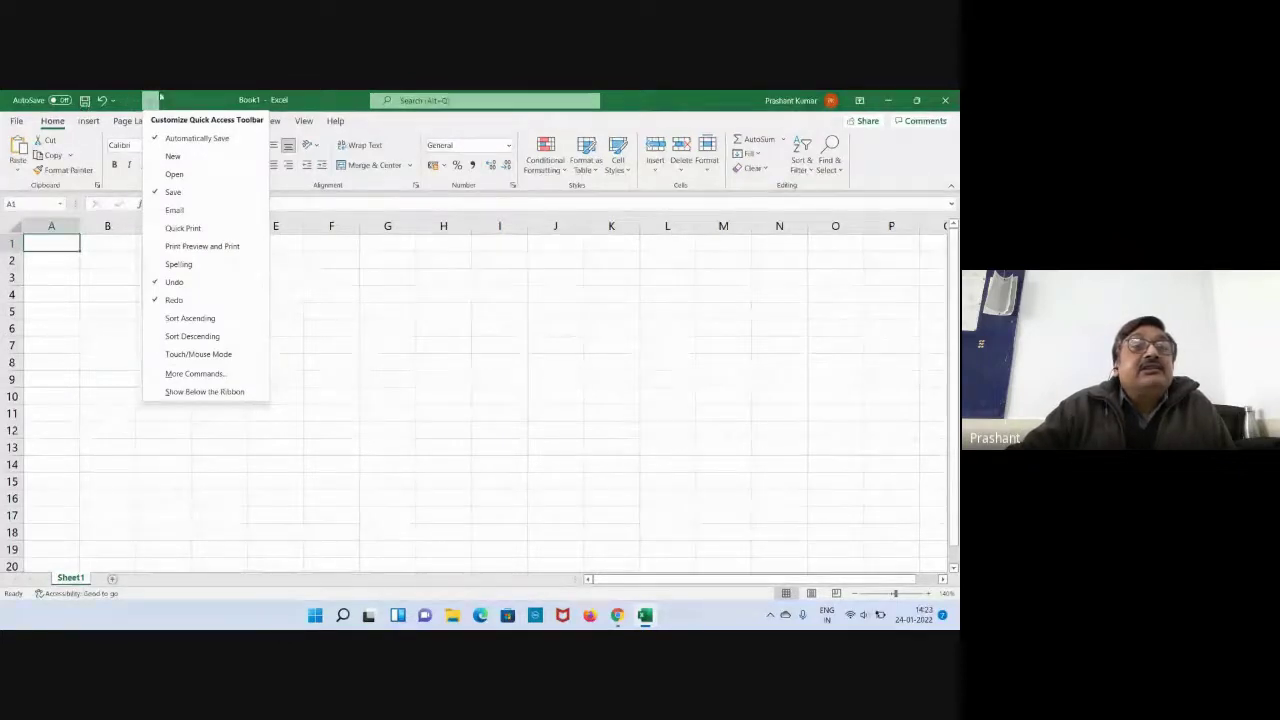
pyautogui.click(96, 112)
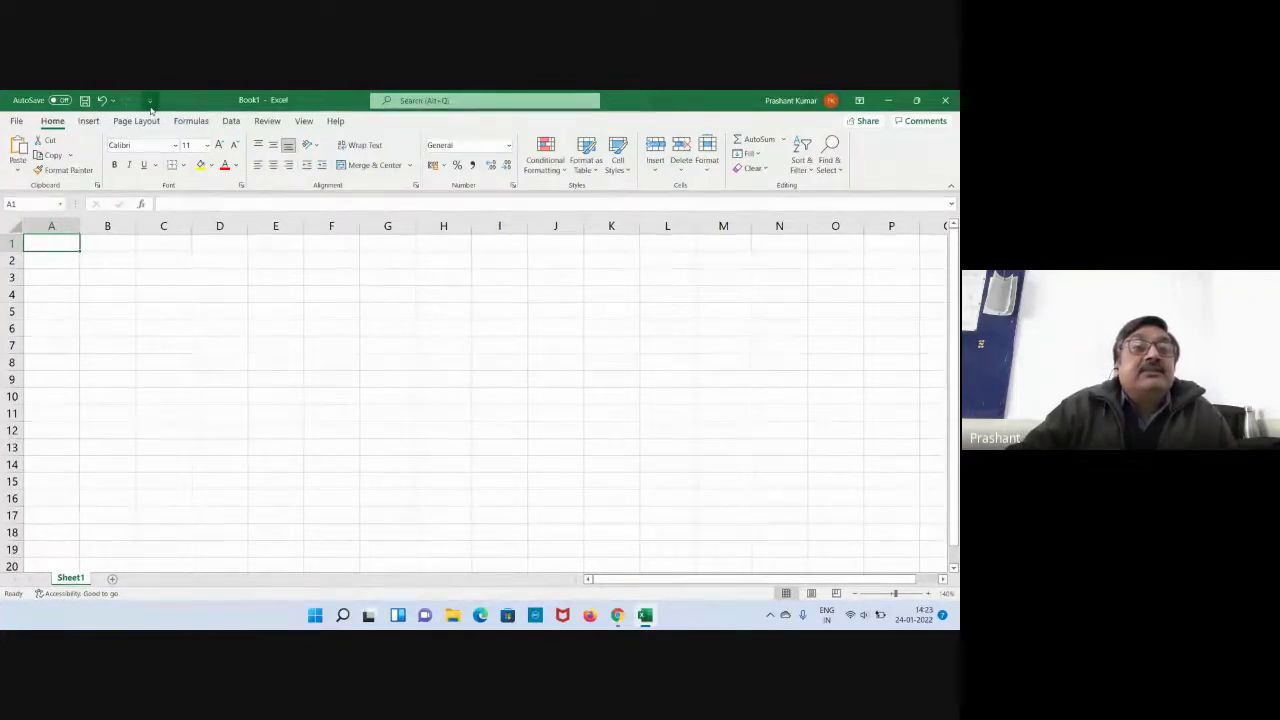
pyautogui.click(150, 101)
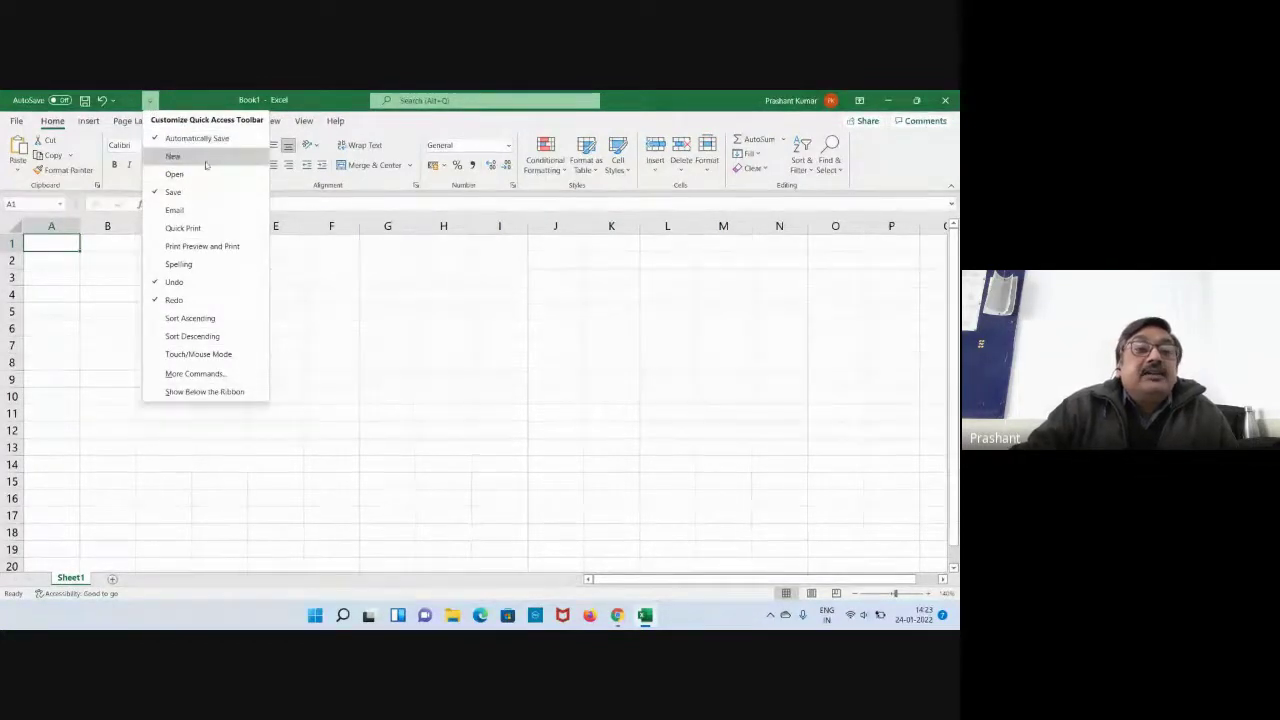
# Via More Commands, add Spelling... from Popular Commands to the Quick Access Toolbar and confirm with OK.
pyautogui.click(195, 374)
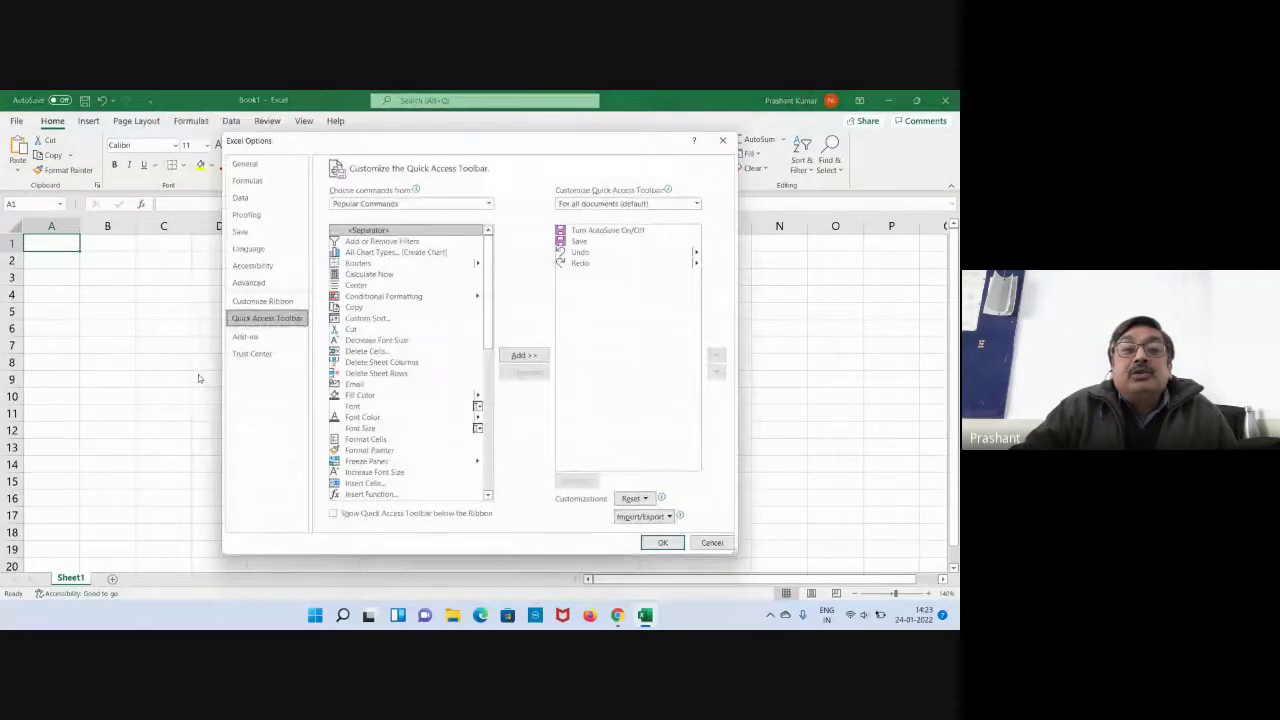
pyautogui.moveTo(488, 260); pyautogui.dragTo(490, 418)
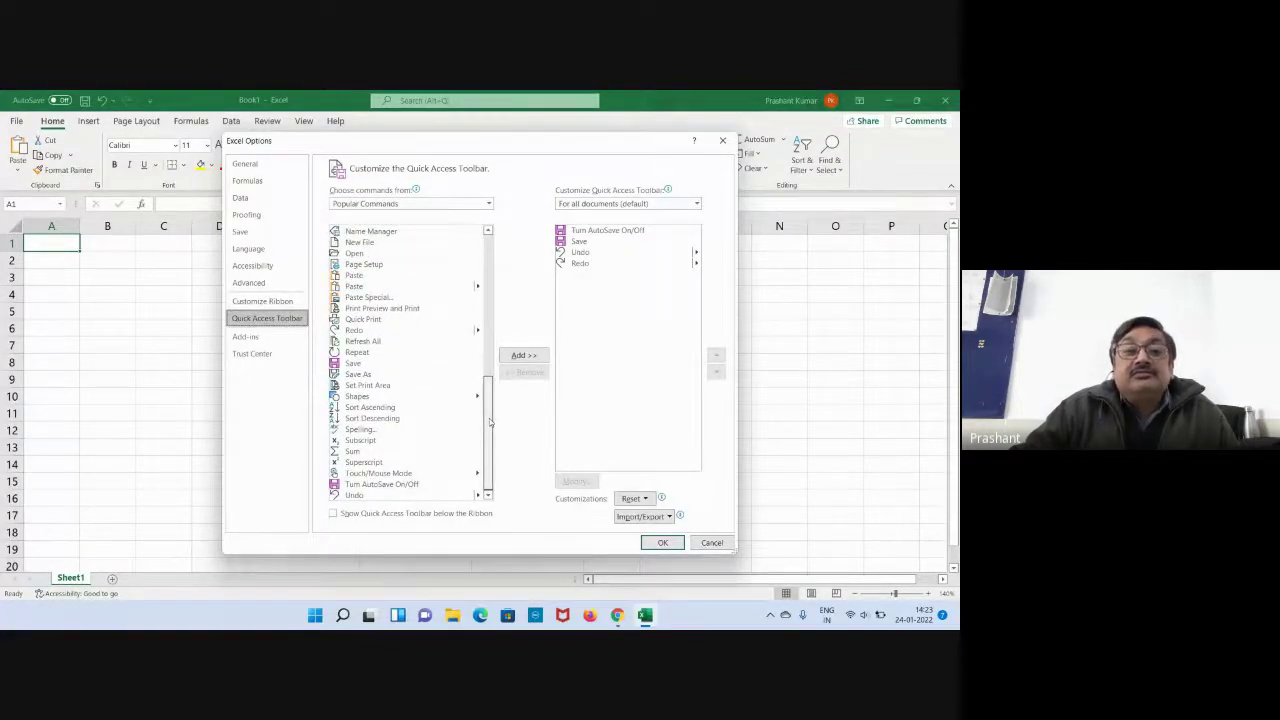
pyautogui.moveTo(490, 422)
pyautogui.mouseDown()
pyautogui.moveTo(490, 278)
pyautogui.moveTo(492, 408)
pyautogui.mouseUp()
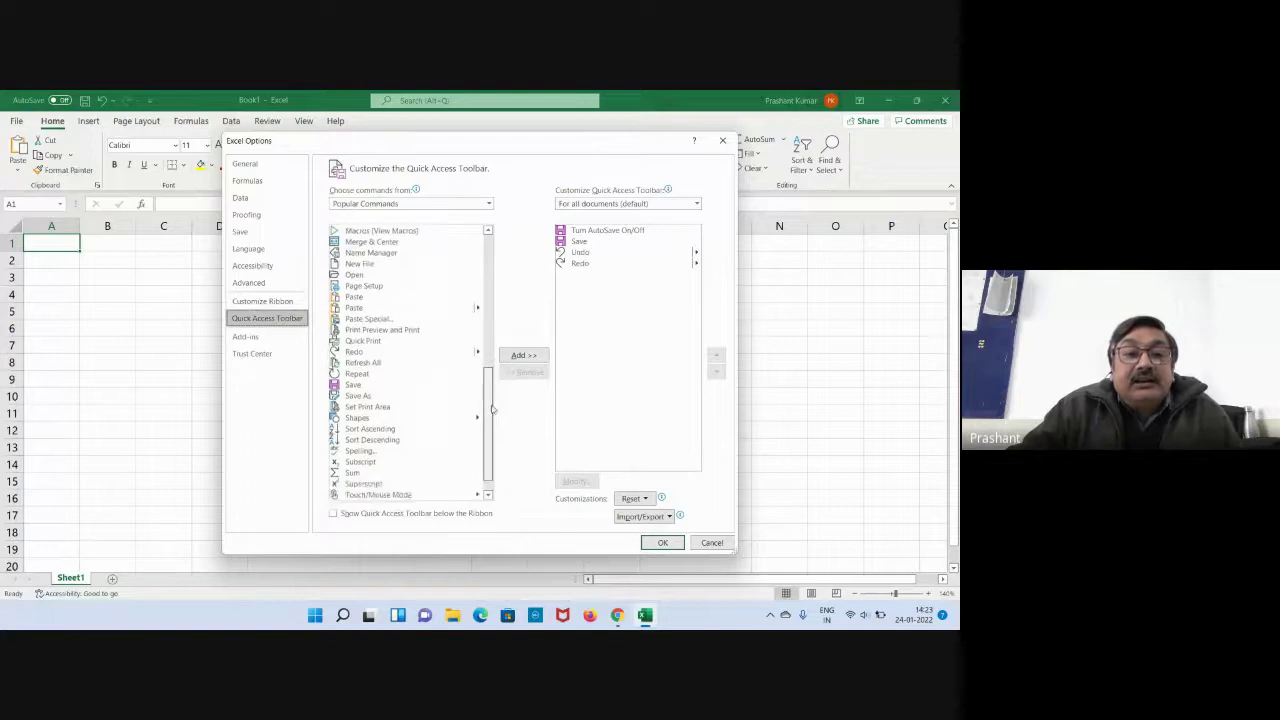
pyautogui.click(360, 451)
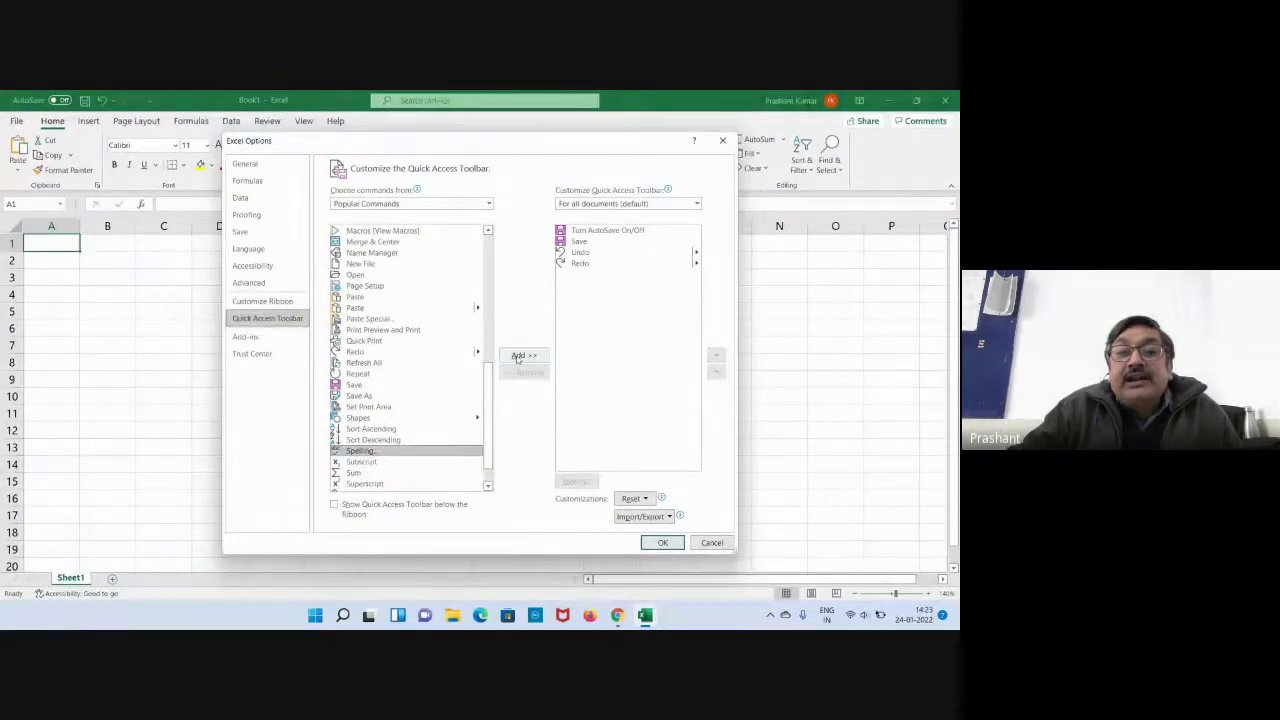
pyautogui.click(518, 357)
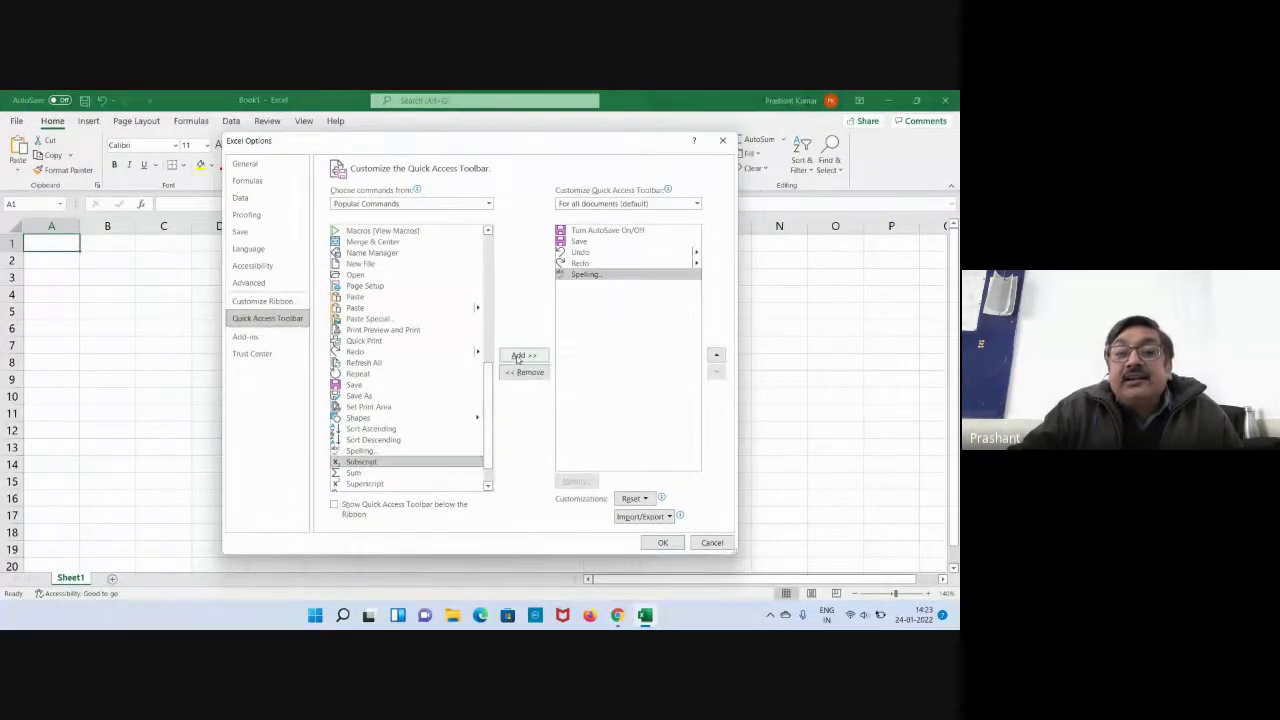
pyautogui.click(660, 543)
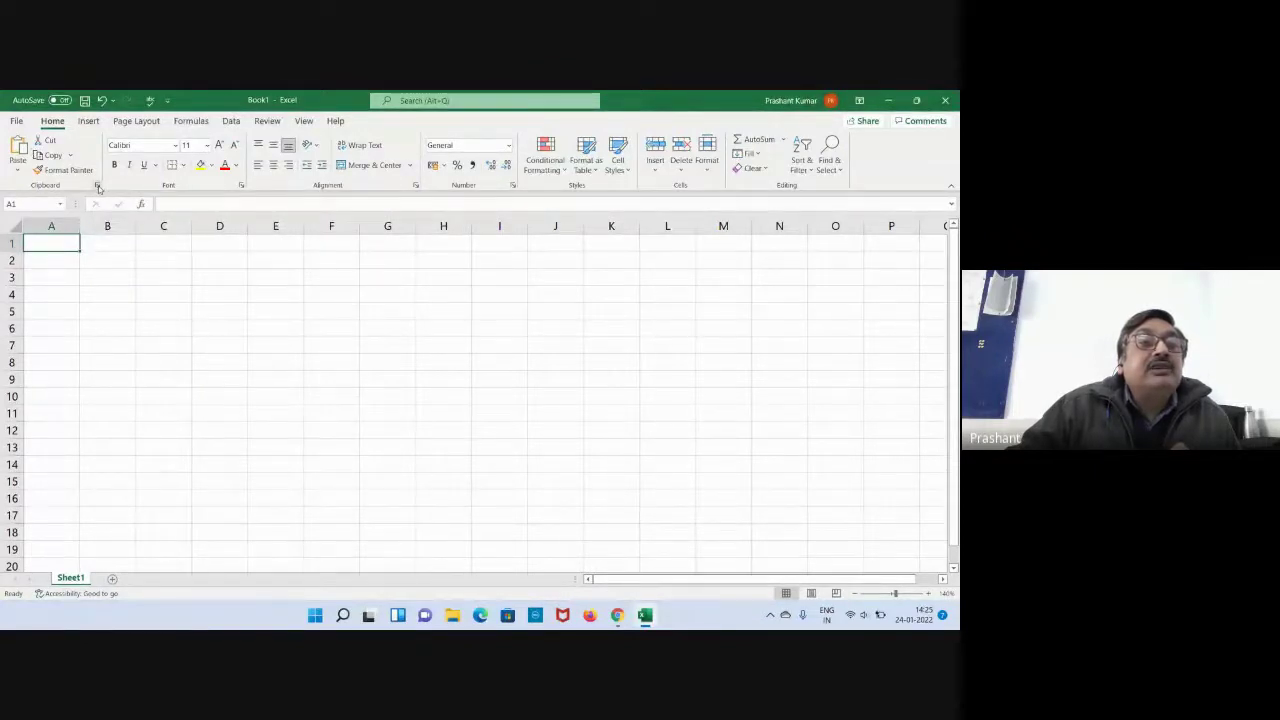
pyautogui.click(97, 186)
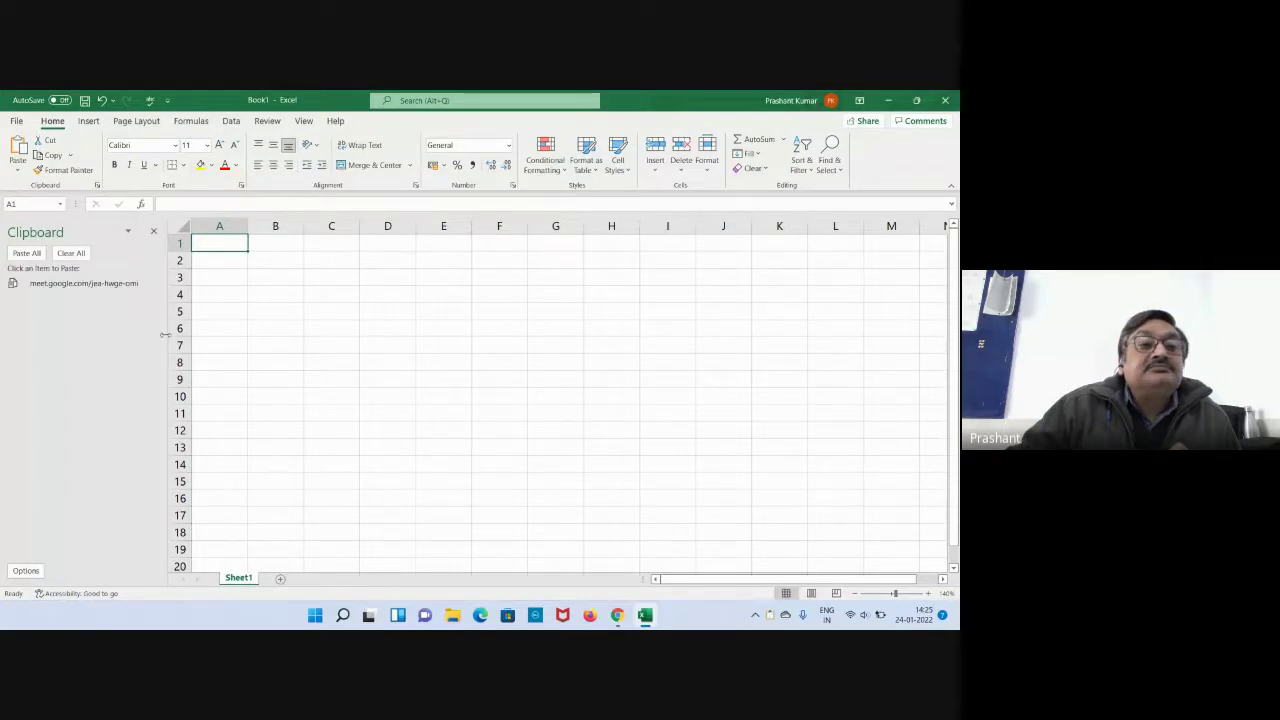
pyautogui.click(153, 231)
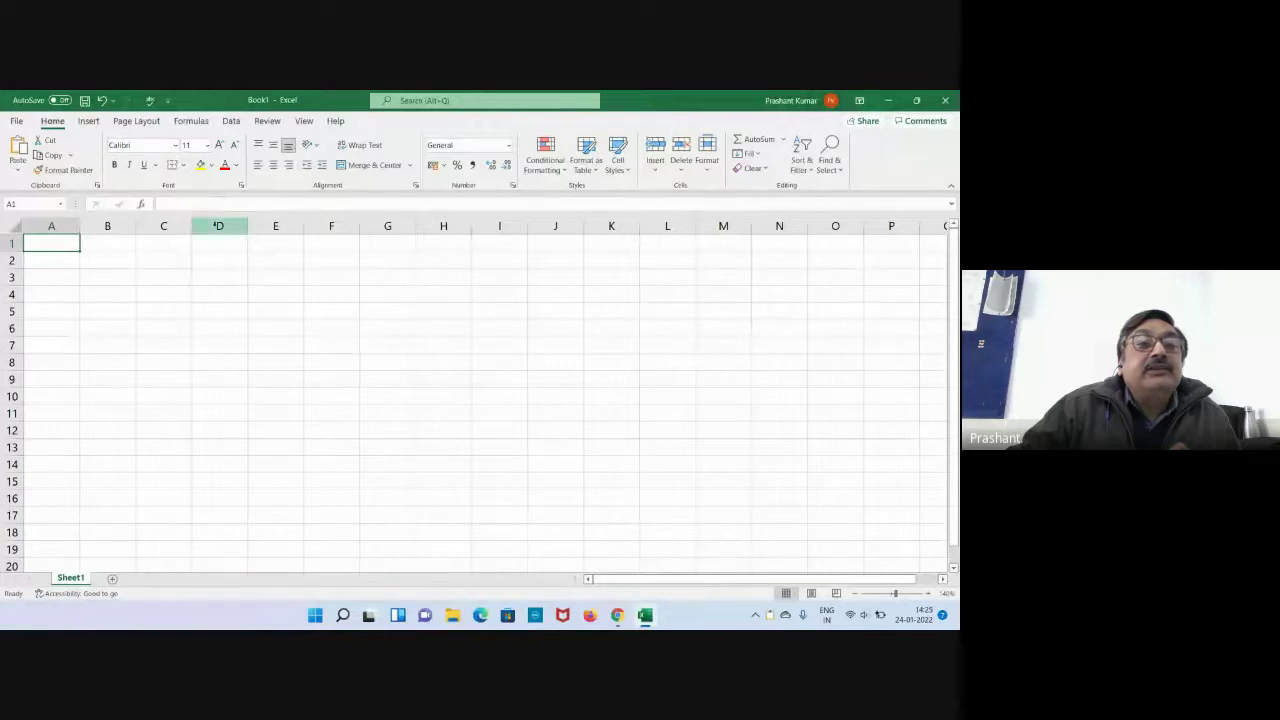
pyautogui.click(241, 185)
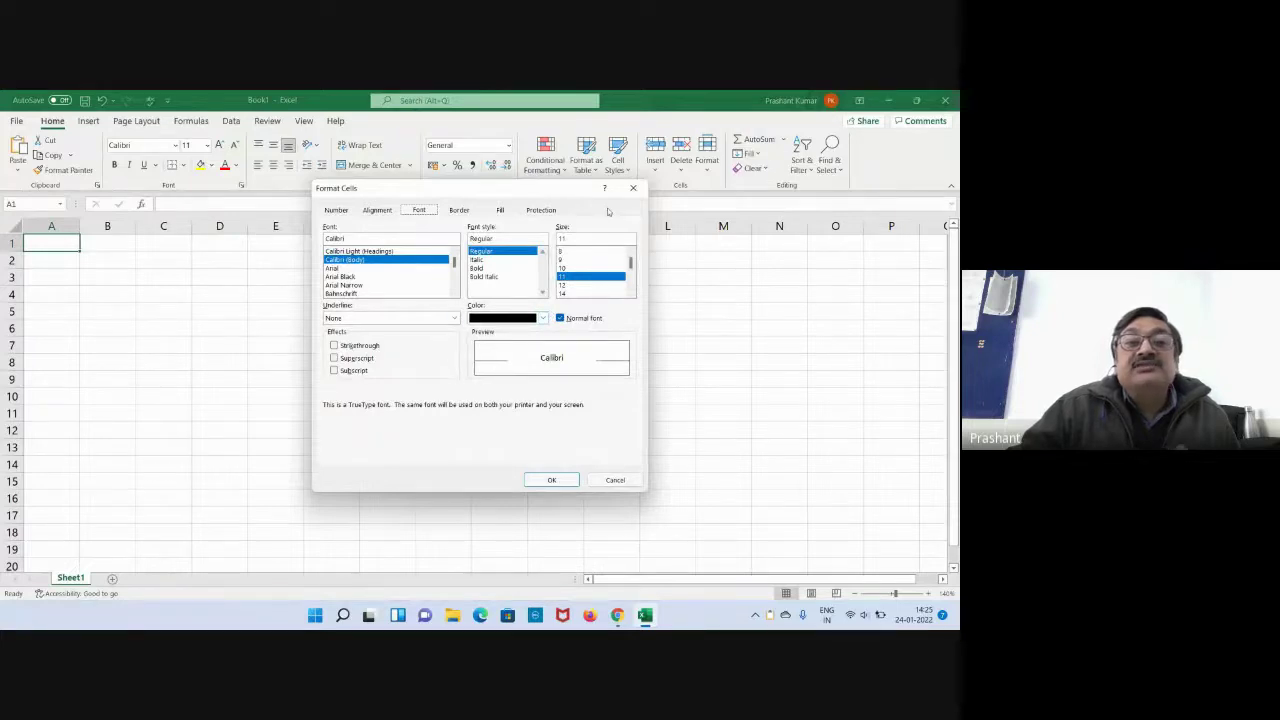
pyautogui.click(633, 188)
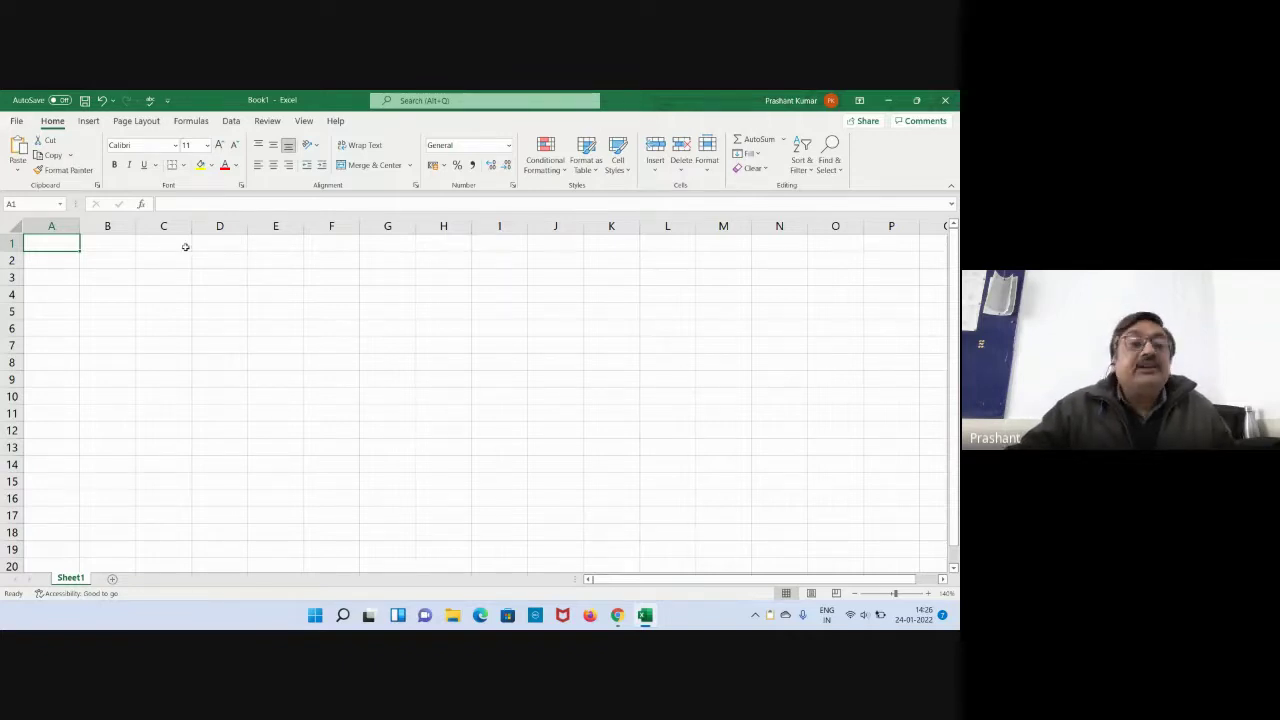
# Browse the Insert, Page Layout, Formulas, Data, Review, View and Help ribbon tabs in turn.
pyautogui.click(97, 124)
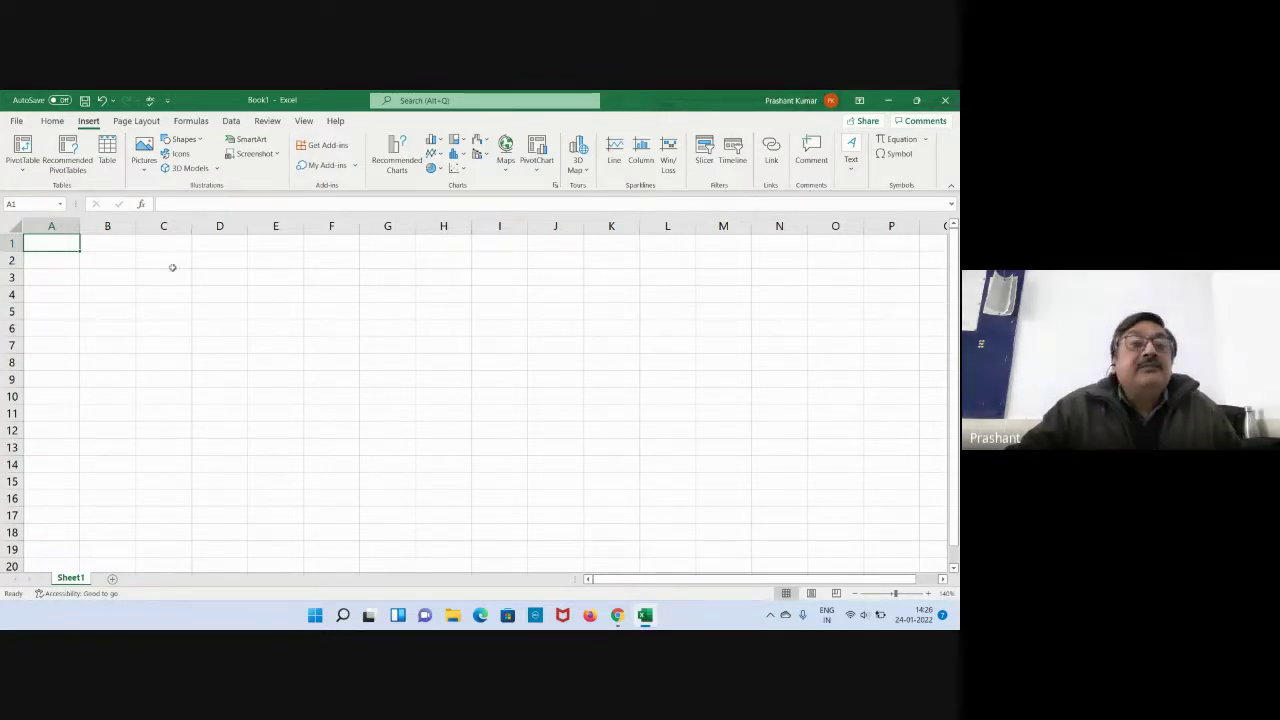
pyautogui.click(136, 120)
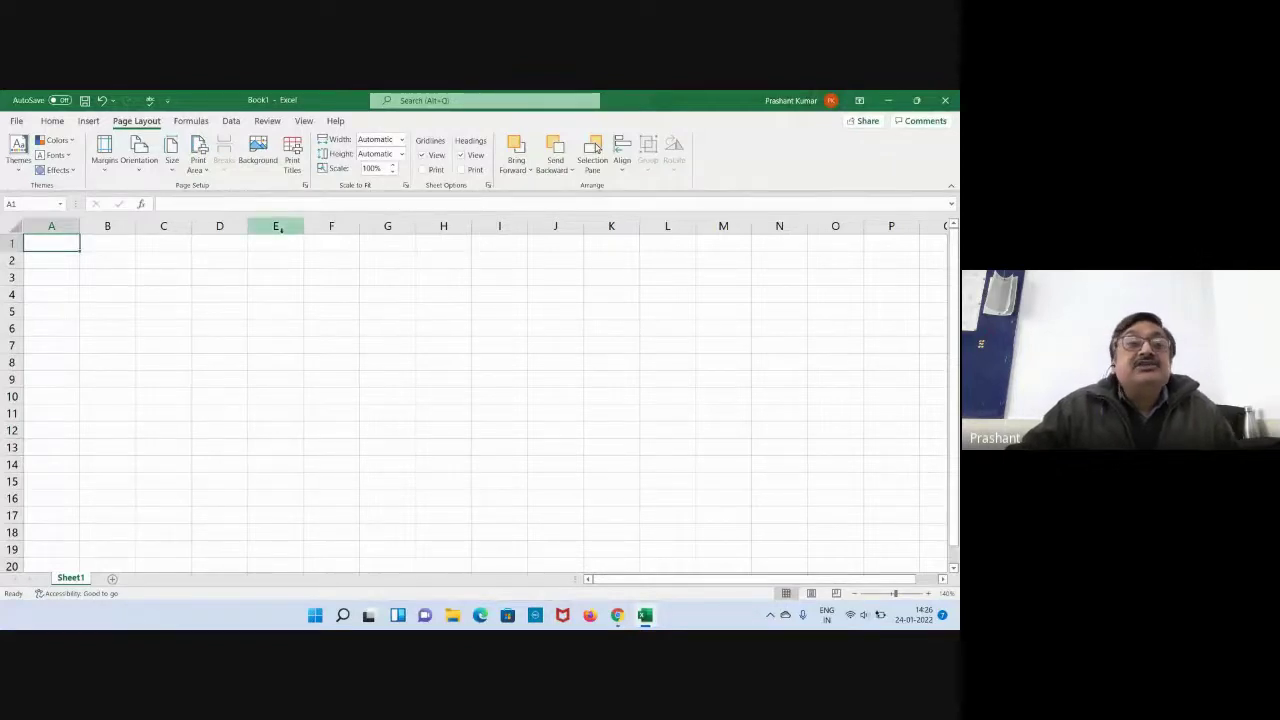
pyautogui.click(209, 123)
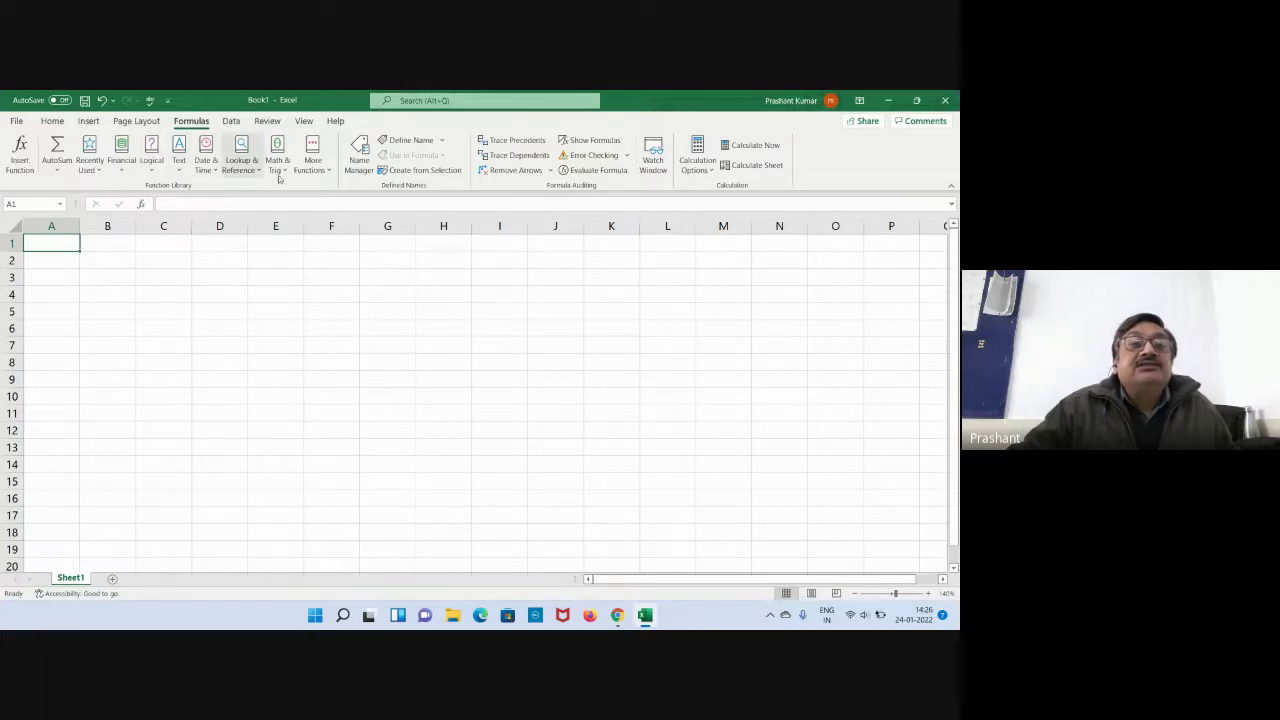
pyautogui.click(238, 124)
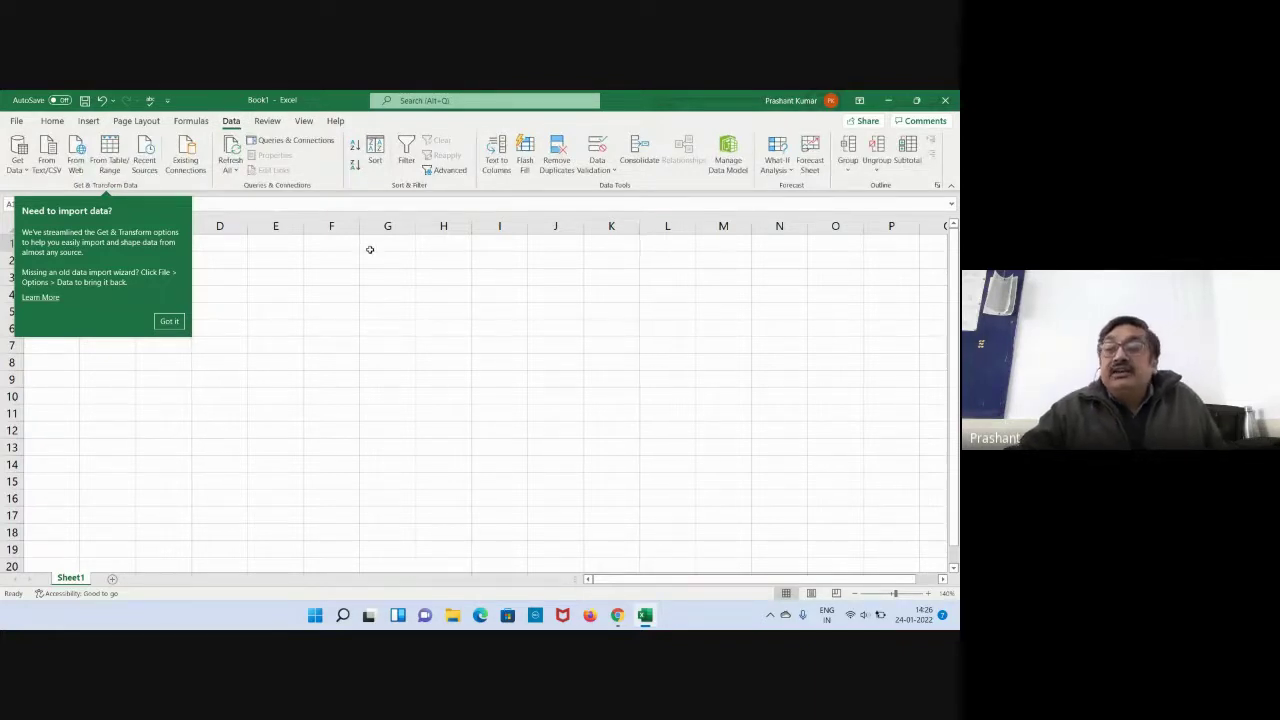
pyautogui.click(267, 121)
pyautogui.click(304, 121)
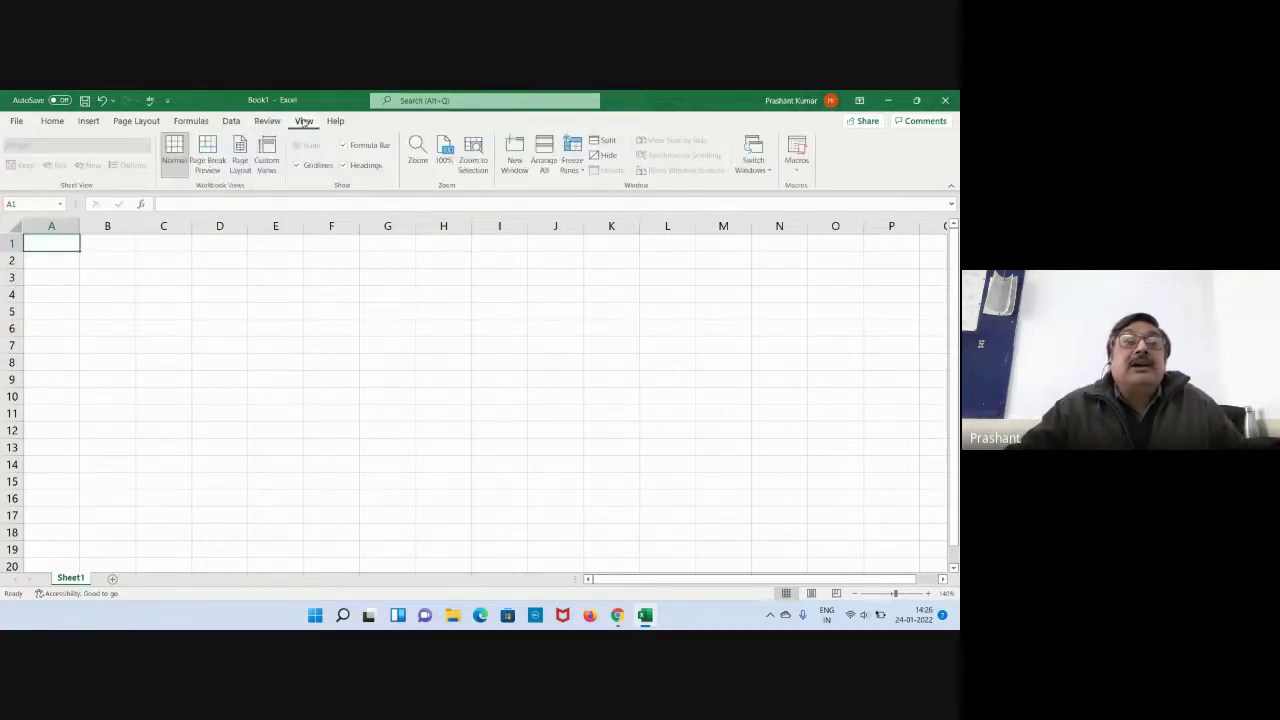
pyautogui.click(335, 121)
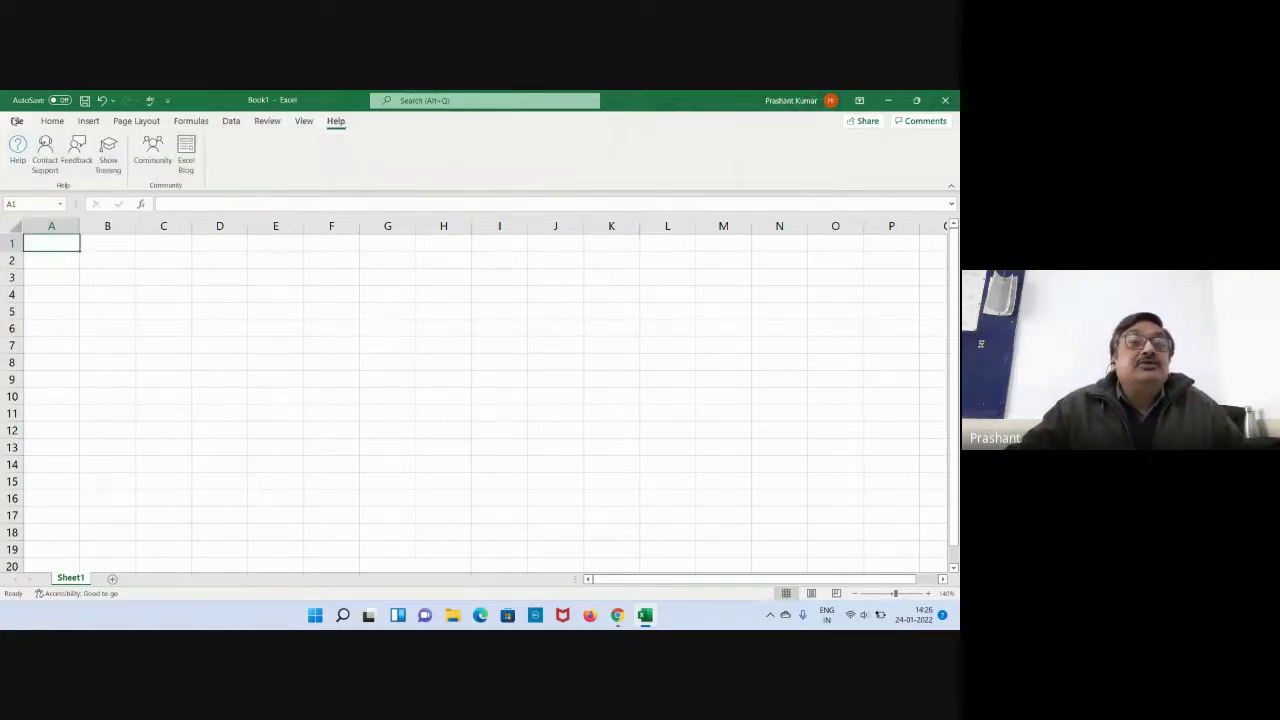
pyautogui.click(17, 122)
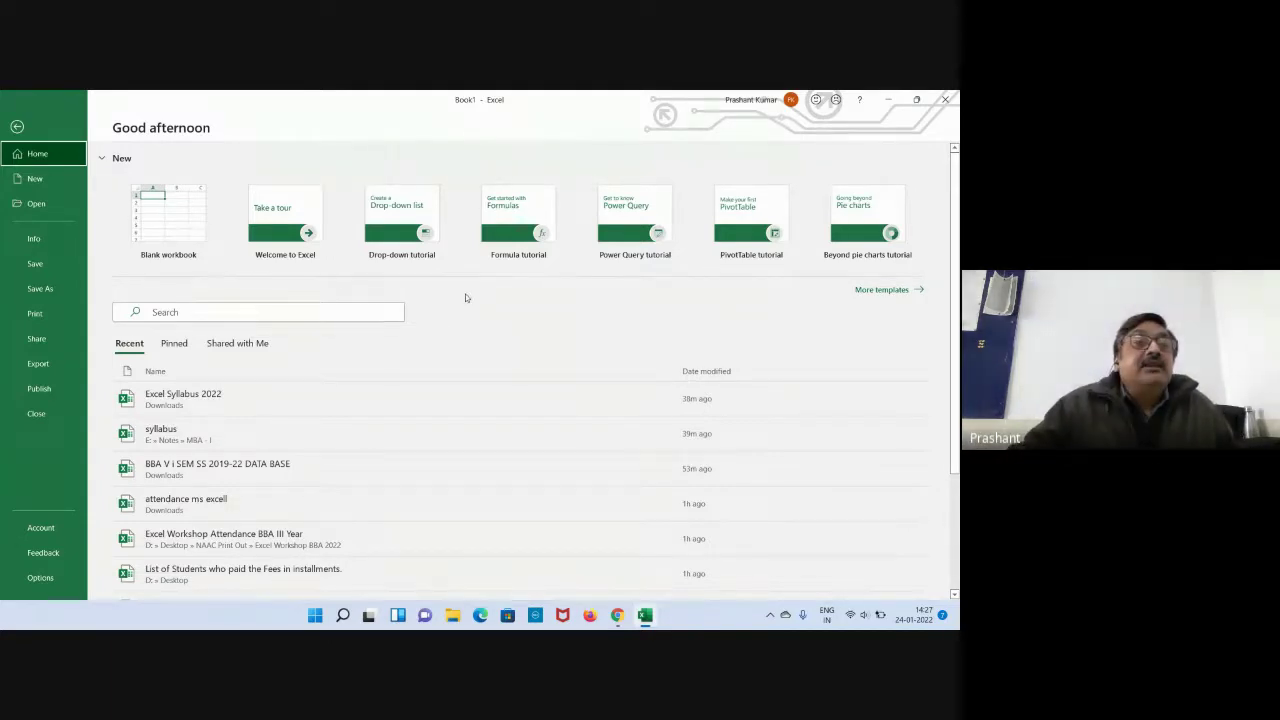
pyautogui.click(17, 126)
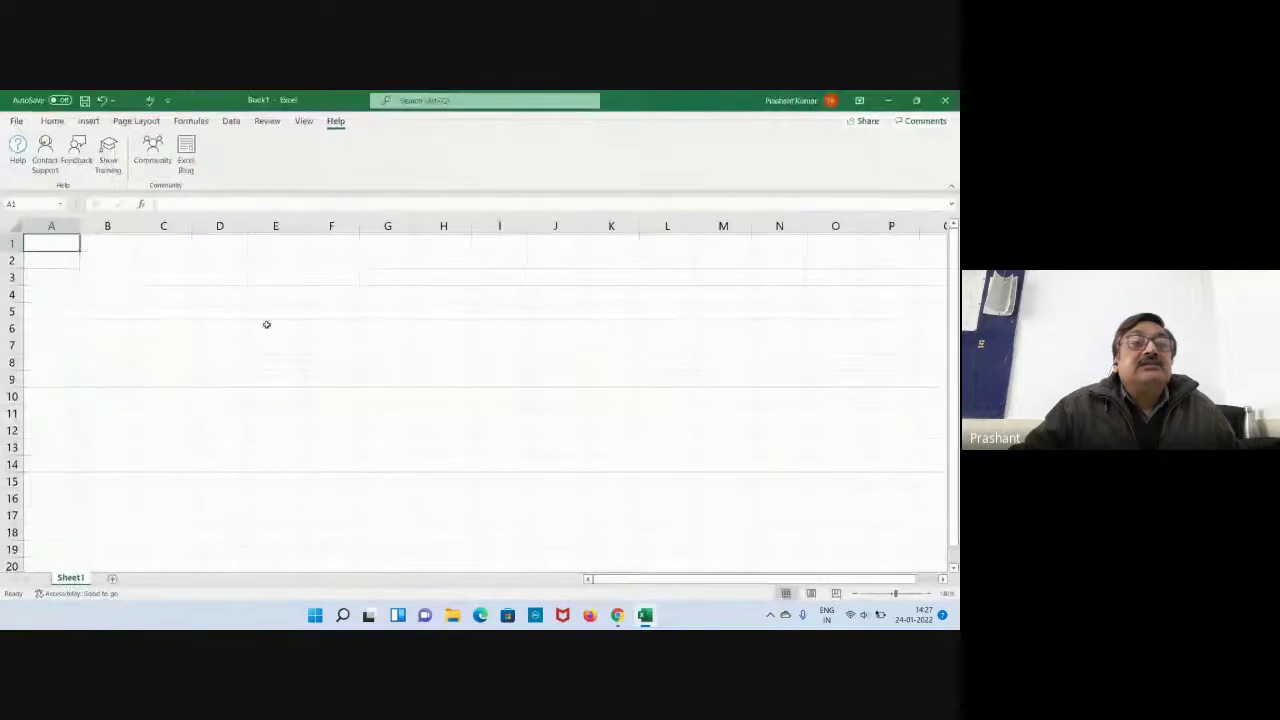
# Switch between the Home and Help tabs, ending on Home, and select cell C11.
pyautogui.click(52, 121)
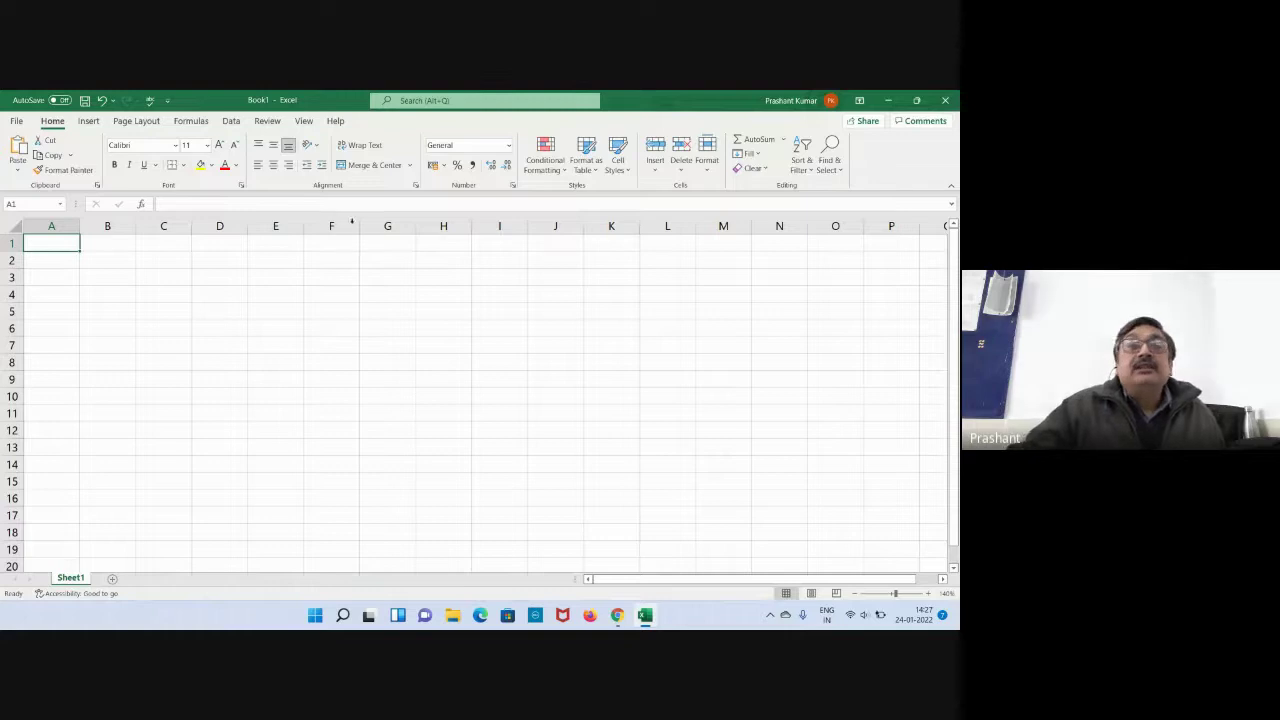
pyautogui.click(338, 123)
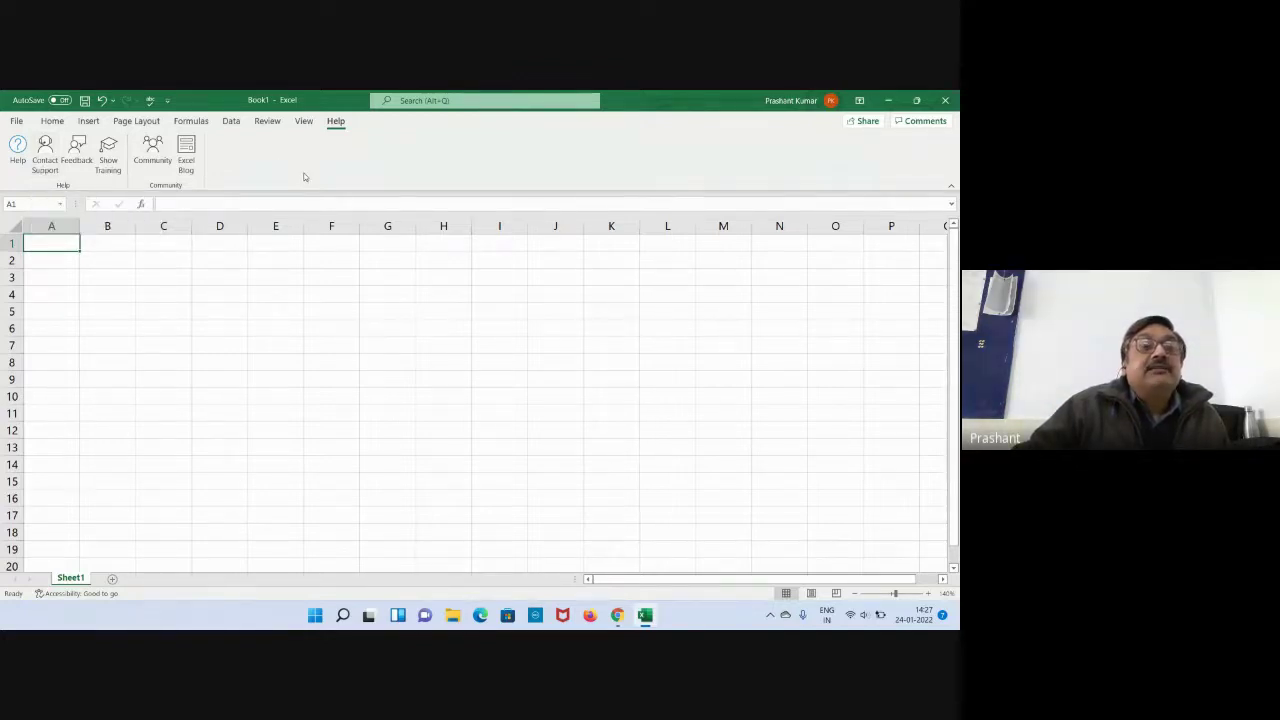
pyautogui.click(52, 121)
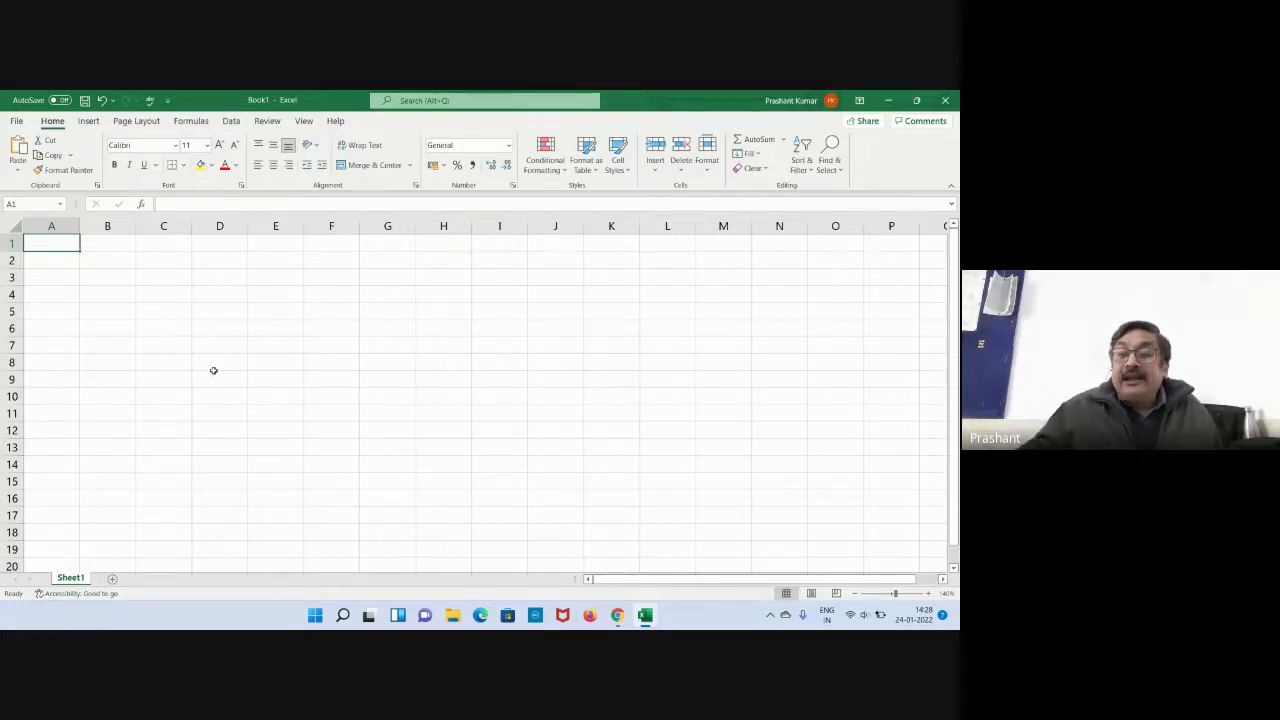
pyautogui.click(166, 413)
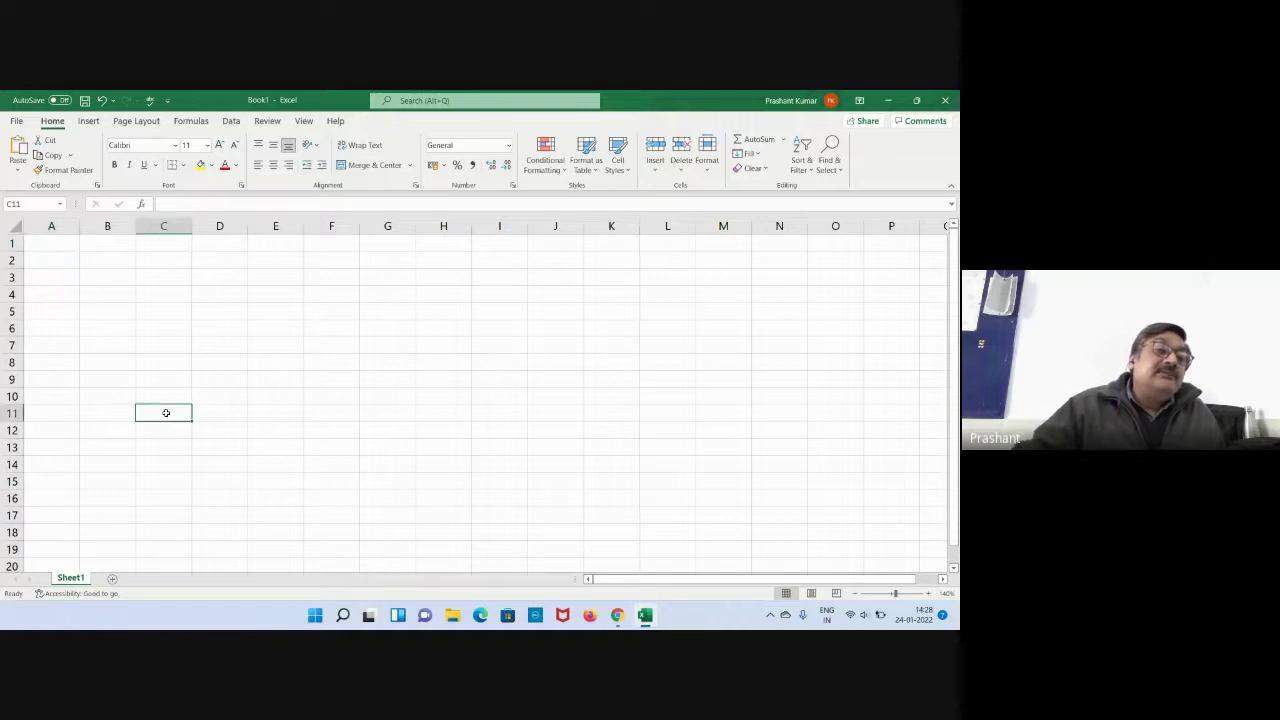
pyautogui.click(254, 345)
pyautogui.click(267, 329)
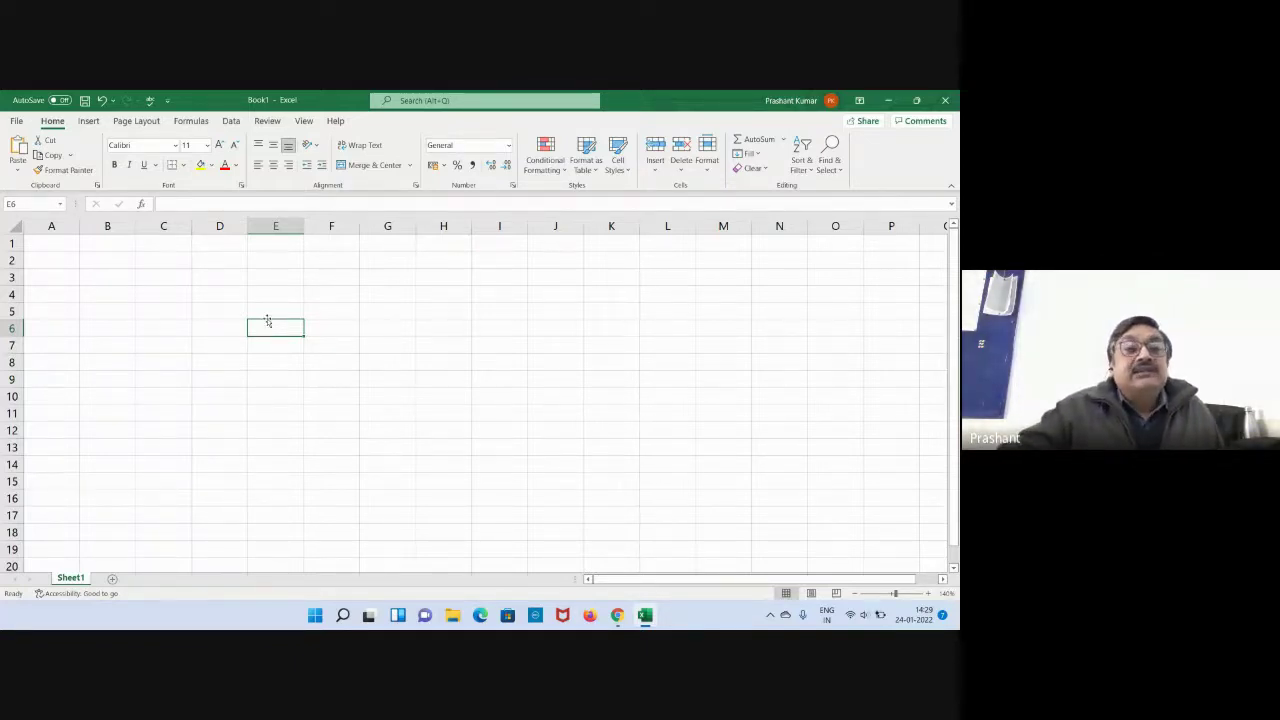
pyautogui.click(276, 313)
pyautogui.click(326, 312)
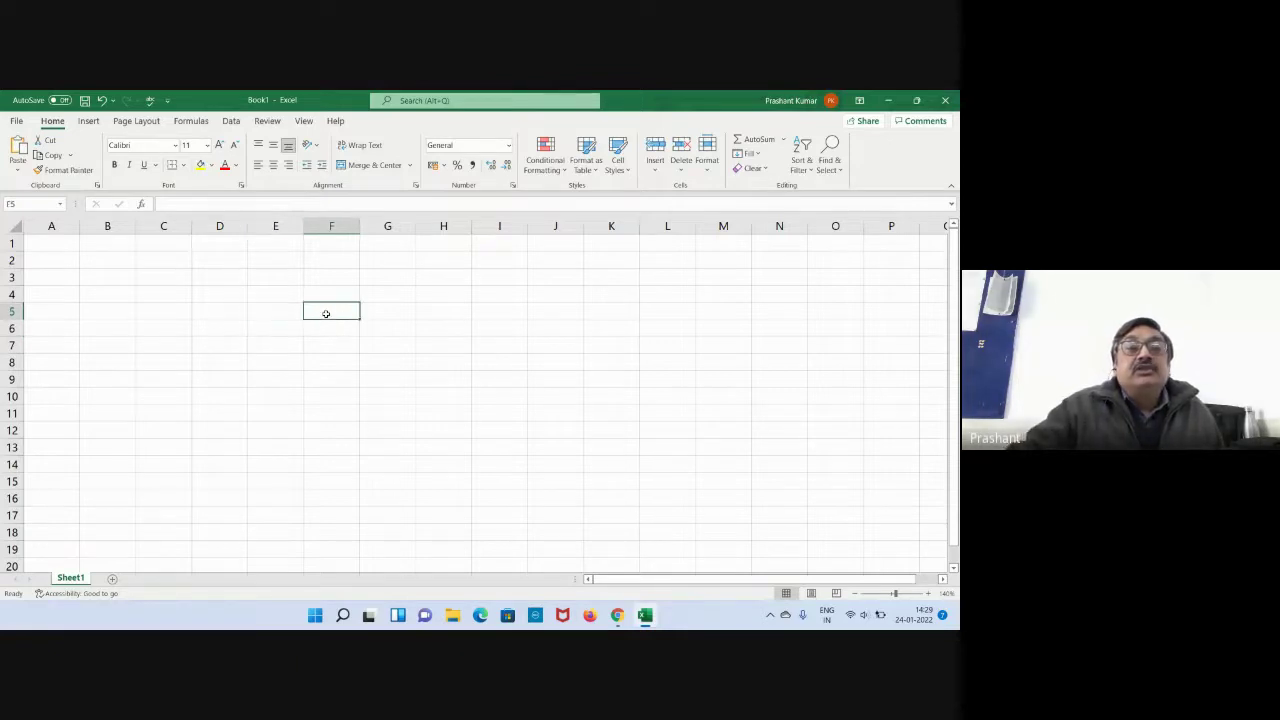
pyautogui.click(385, 315)
pyautogui.click(421, 316)
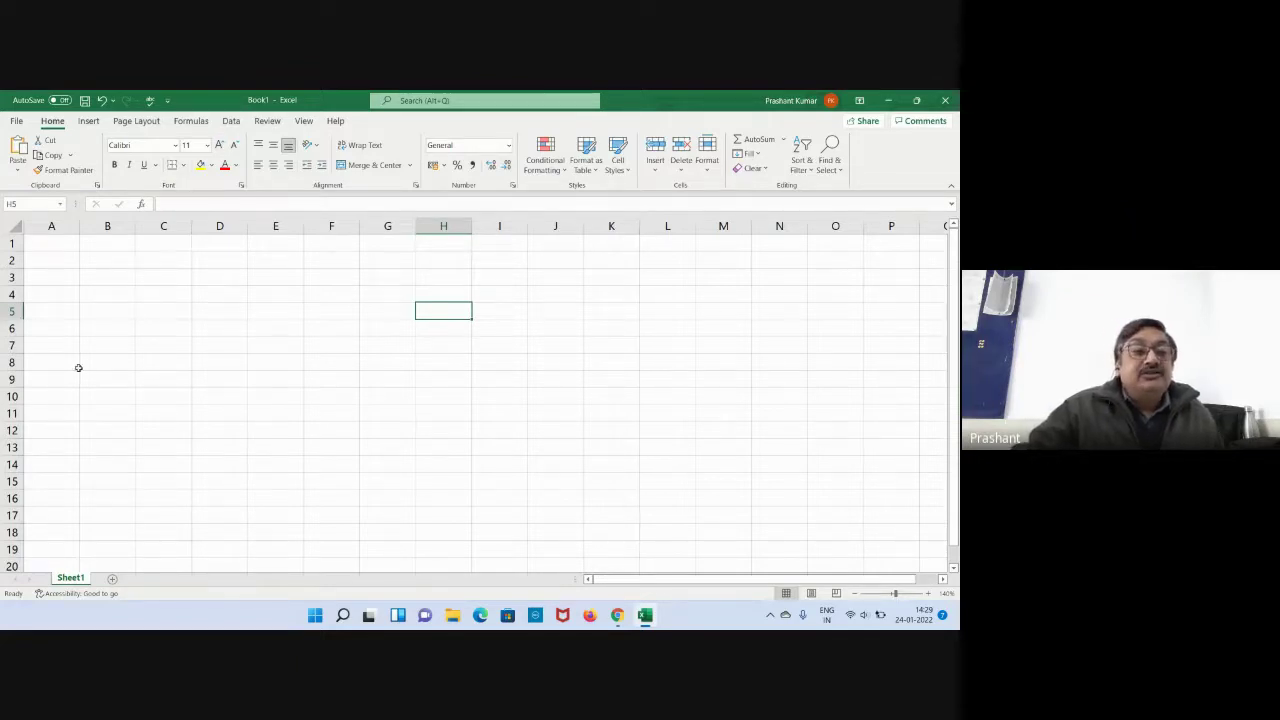
pyautogui.click(265, 316)
pyautogui.click(332, 311)
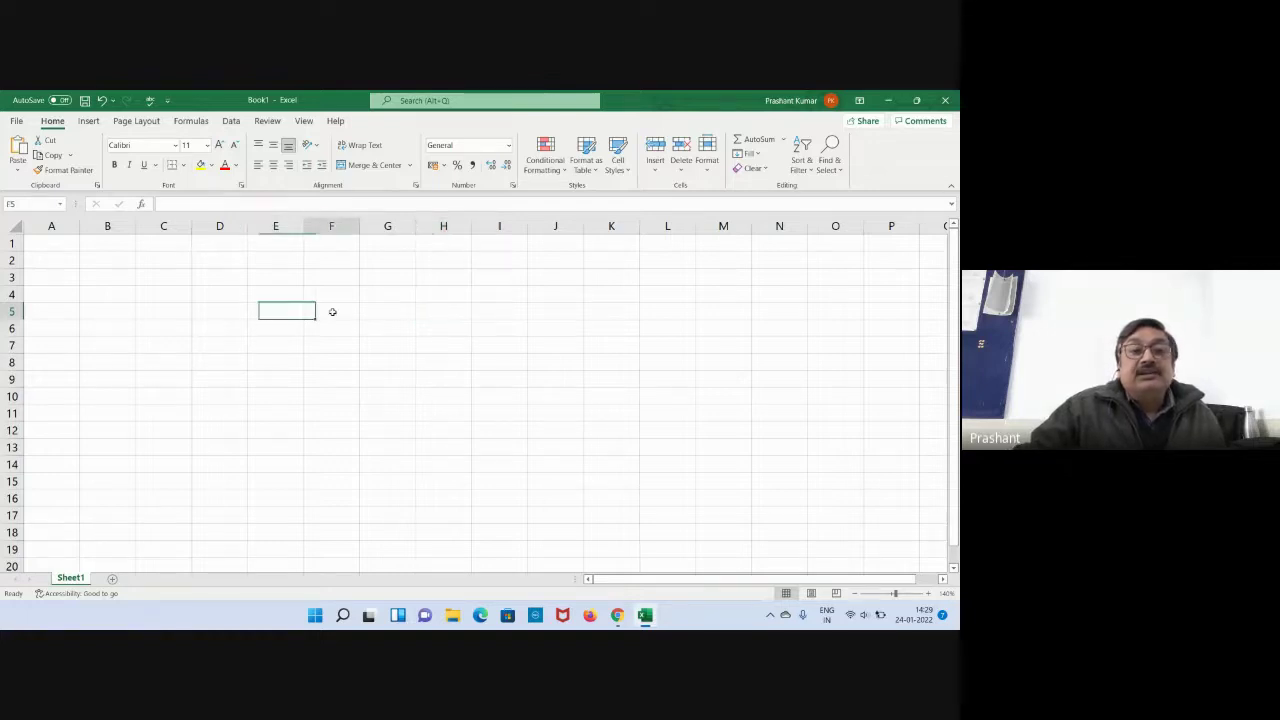
pyautogui.click(389, 311)
pyautogui.click(431, 311)
pyautogui.click(503, 311)
pyautogui.click(566, 313)
pyautogui.click(596, 313)
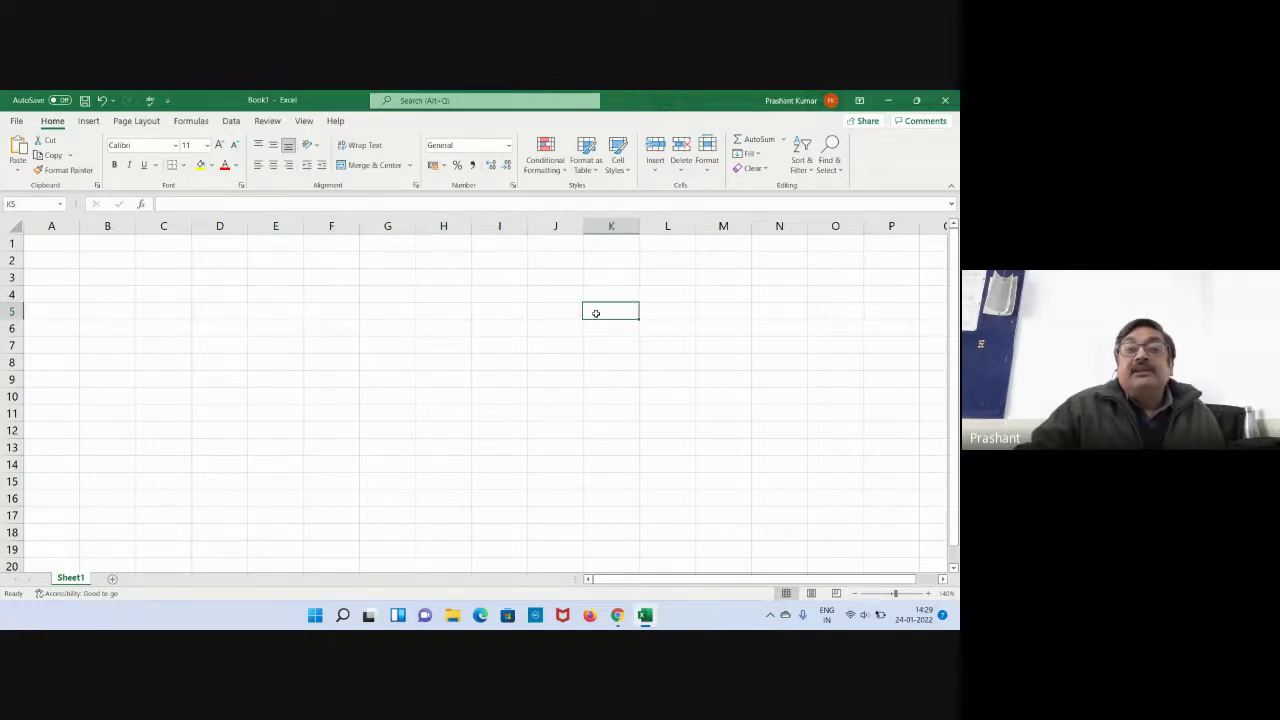
pyautogui.click(646, 314)
pyautogui.click(712, 313)
pyautogui.click(766, 311)
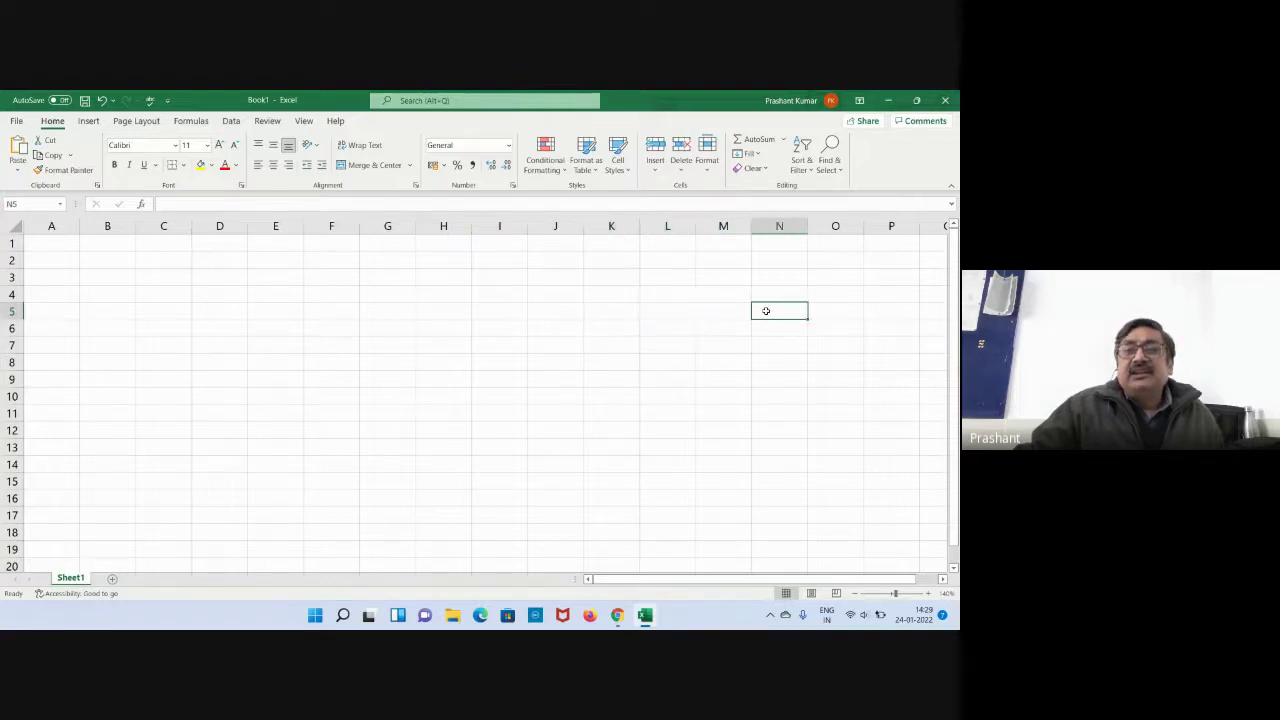
pyautogui.click(55, 247)
pyautogui.click(53, 259)
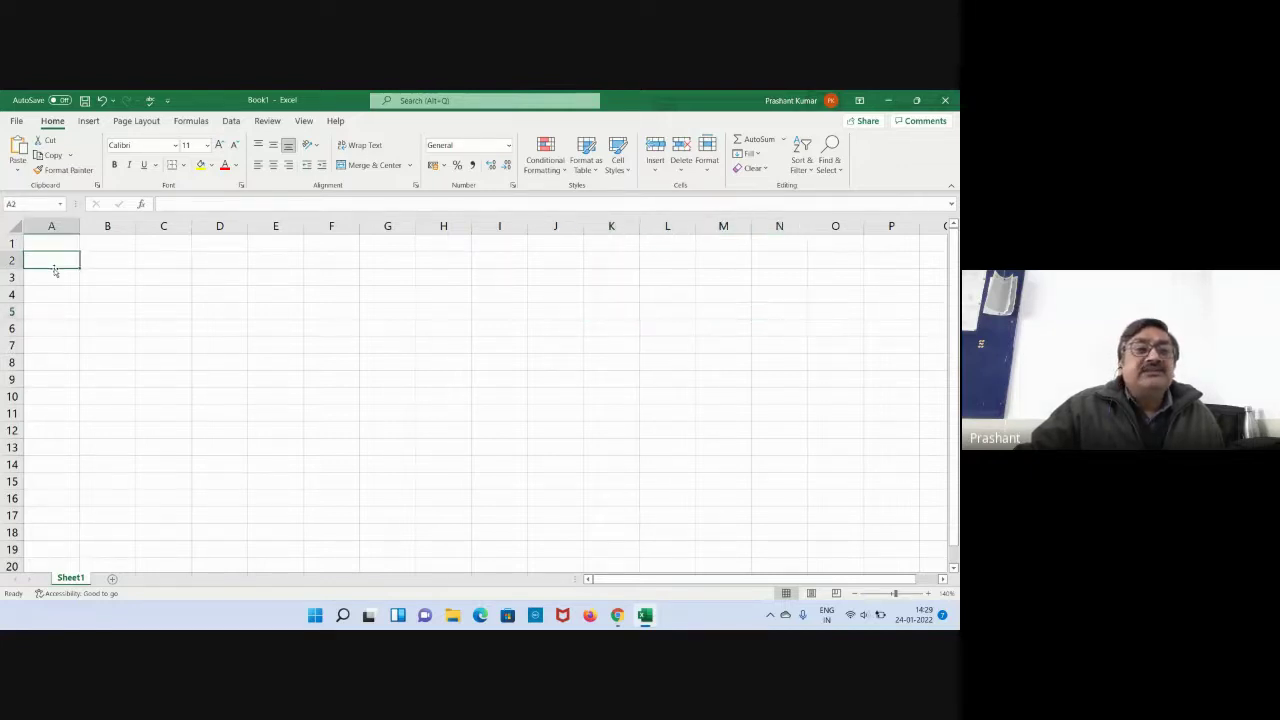
pyautogui.click(59, 278)
pyautogui.click(100, 277)
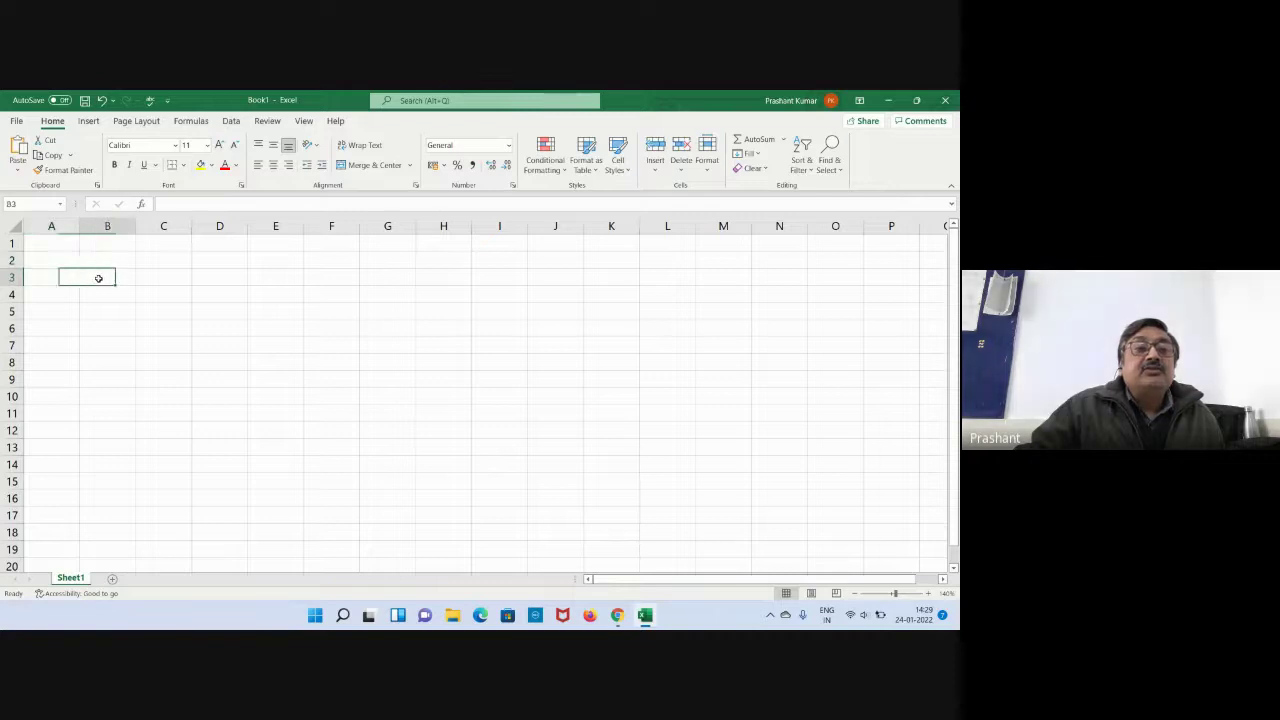
pyautogui.click(183, 278)
pyautogui.click(223, 280)
pyautogui.click(267, 281)
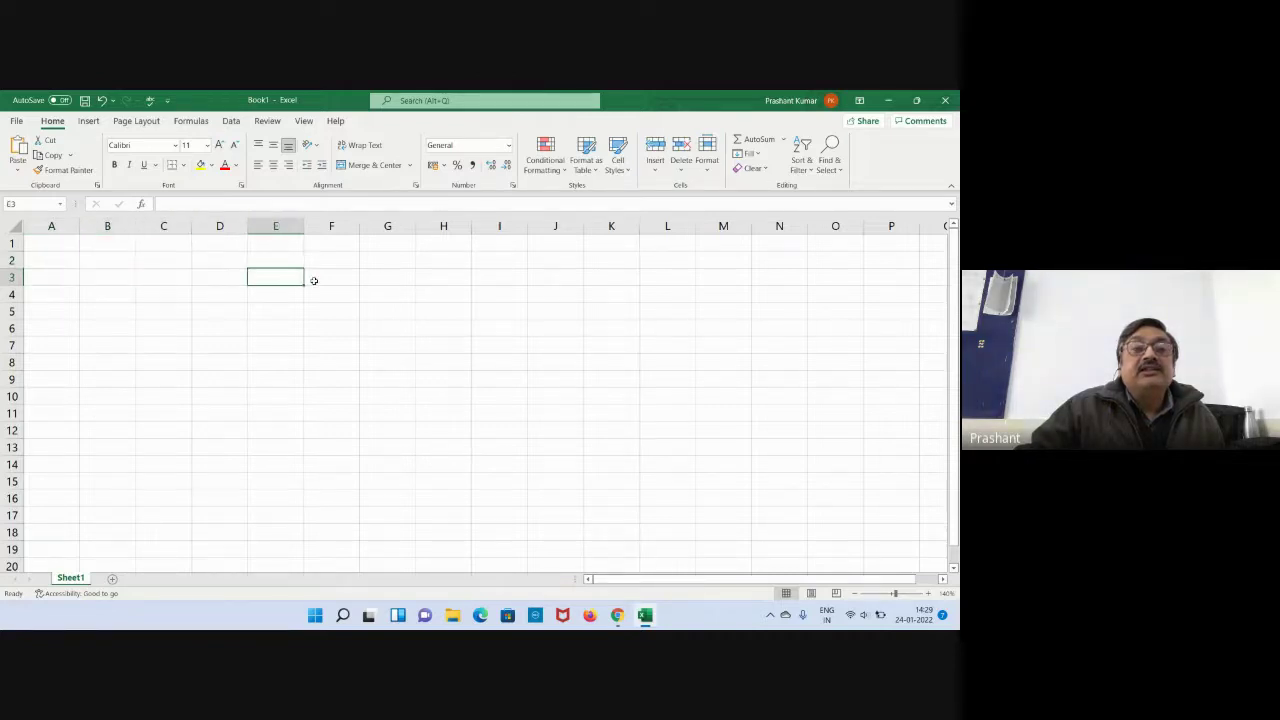
pyautogui.click(314, 280)
pyautogui.click(316, 262)
pyautogui.click(281, 258)
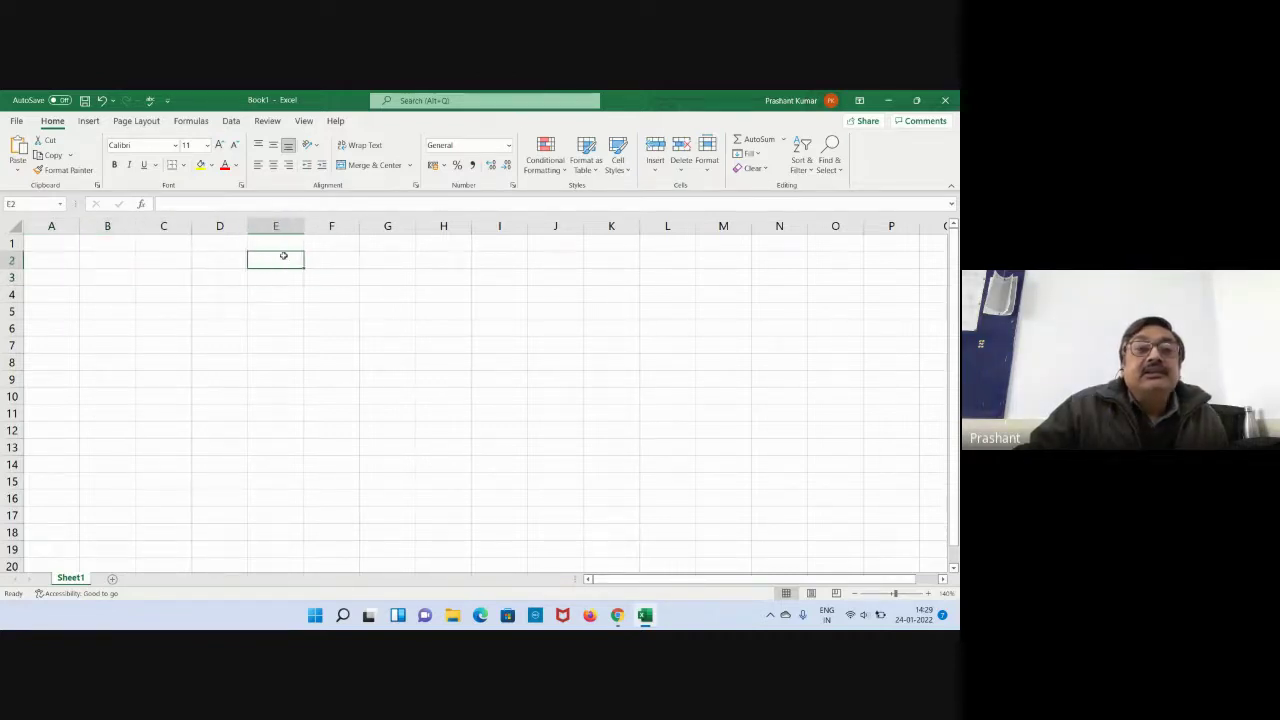
pyautogui.click(283, 243)
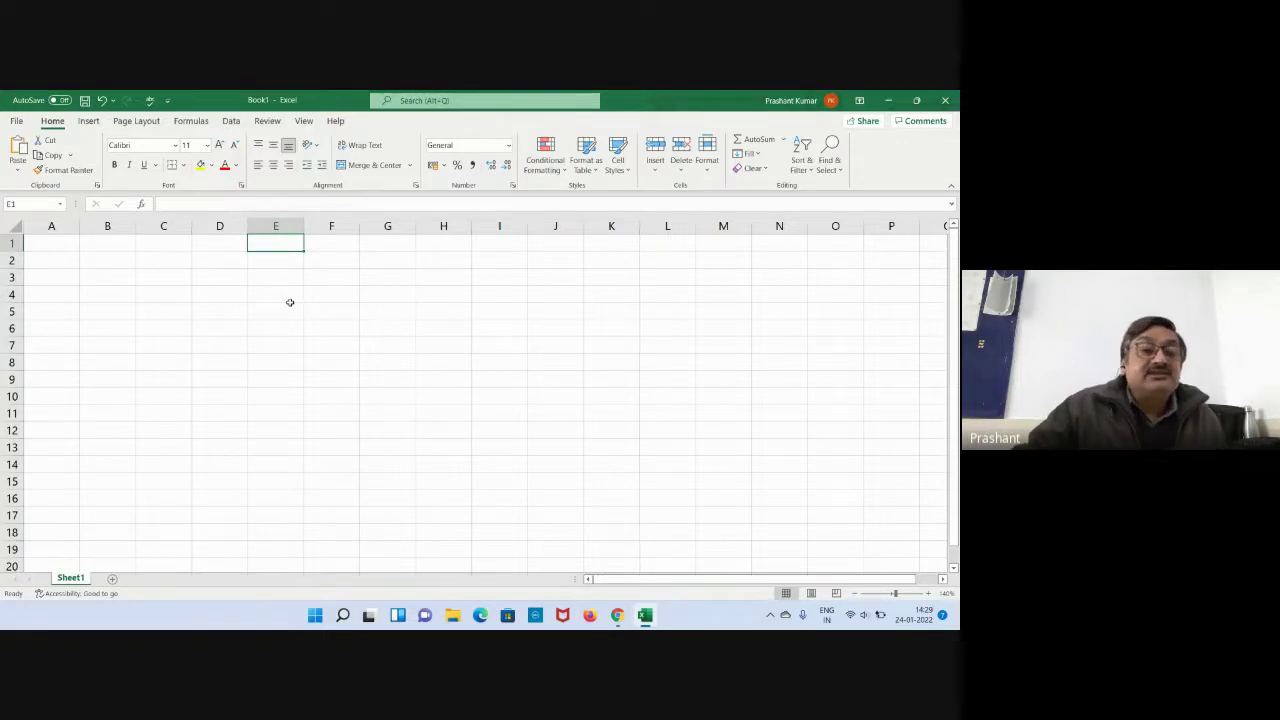
pyautogui.click(251, 347)
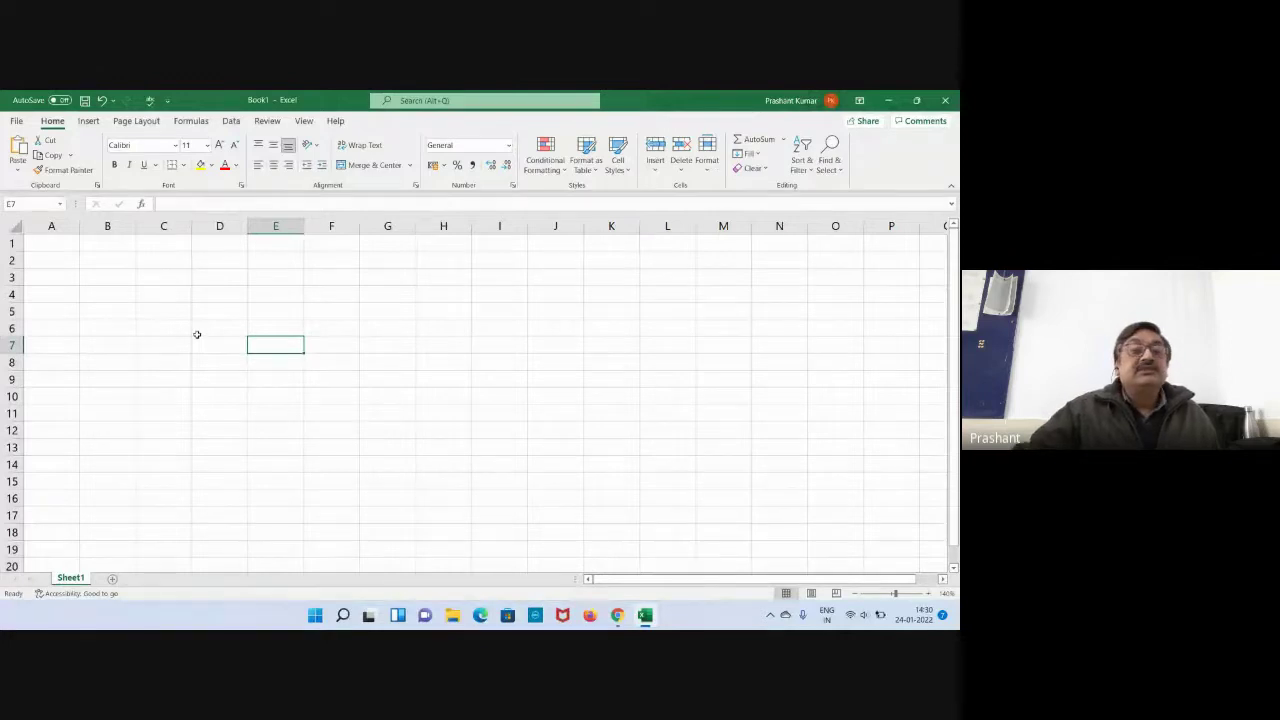
pyautogui.click(186, 322)
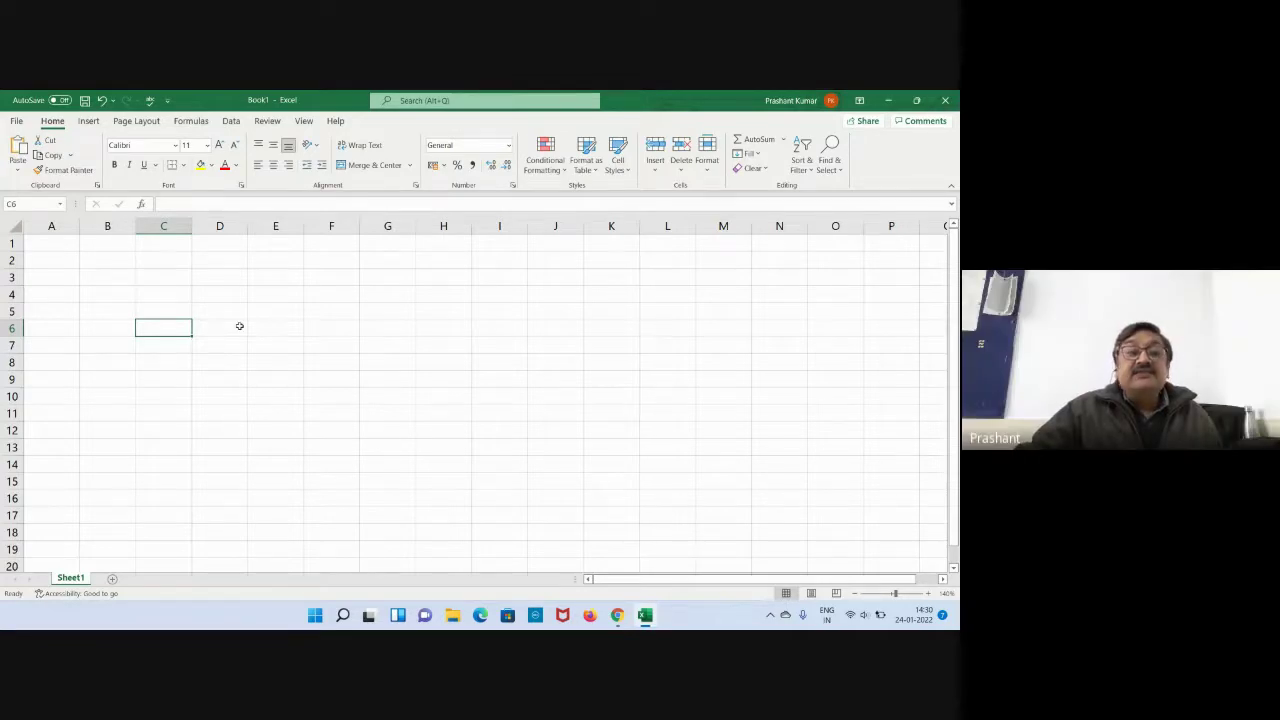
pyautogui.click(286, 299)
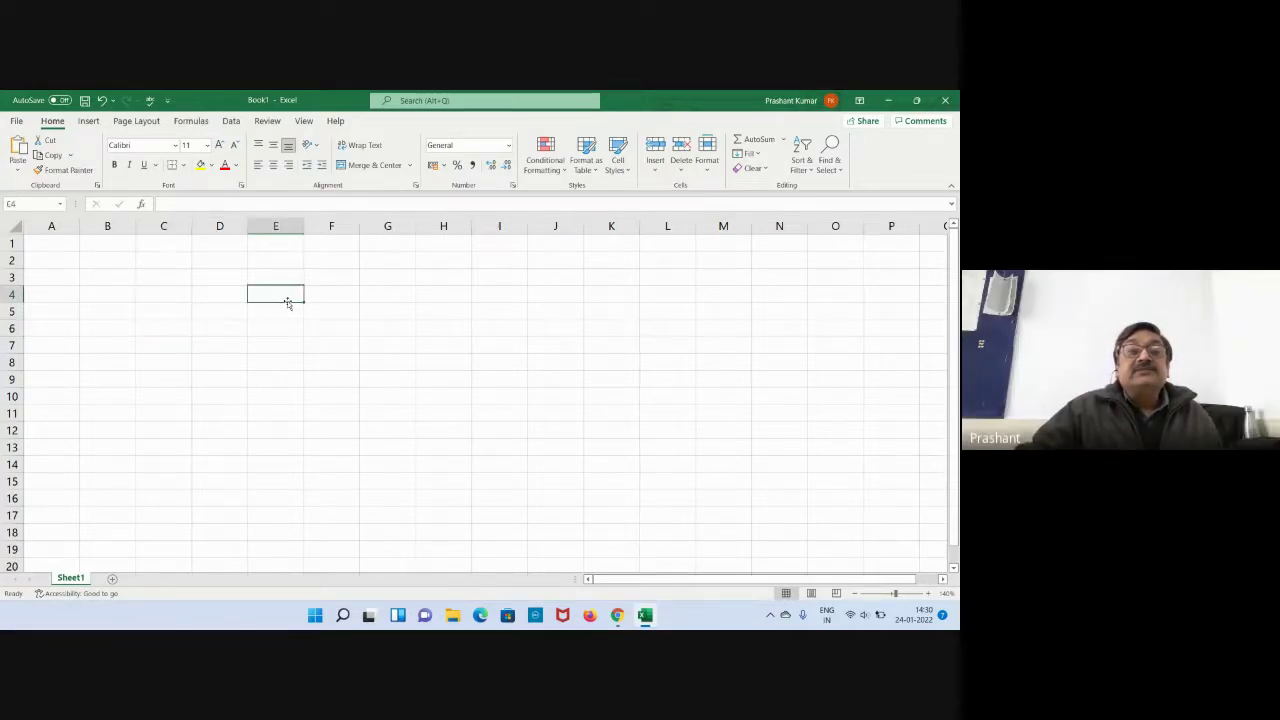
pyautogui.click(331, 272)
pyautogui.click(331, 258)
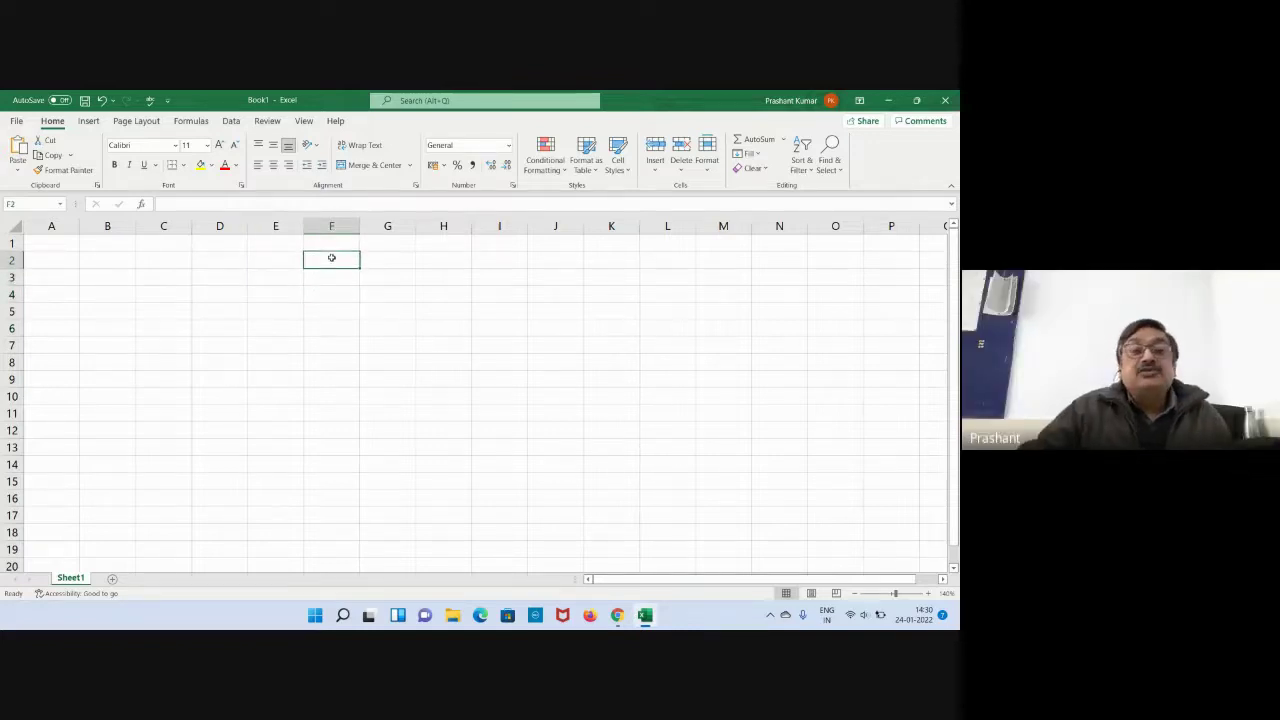
pyautogui.click(328, 296)
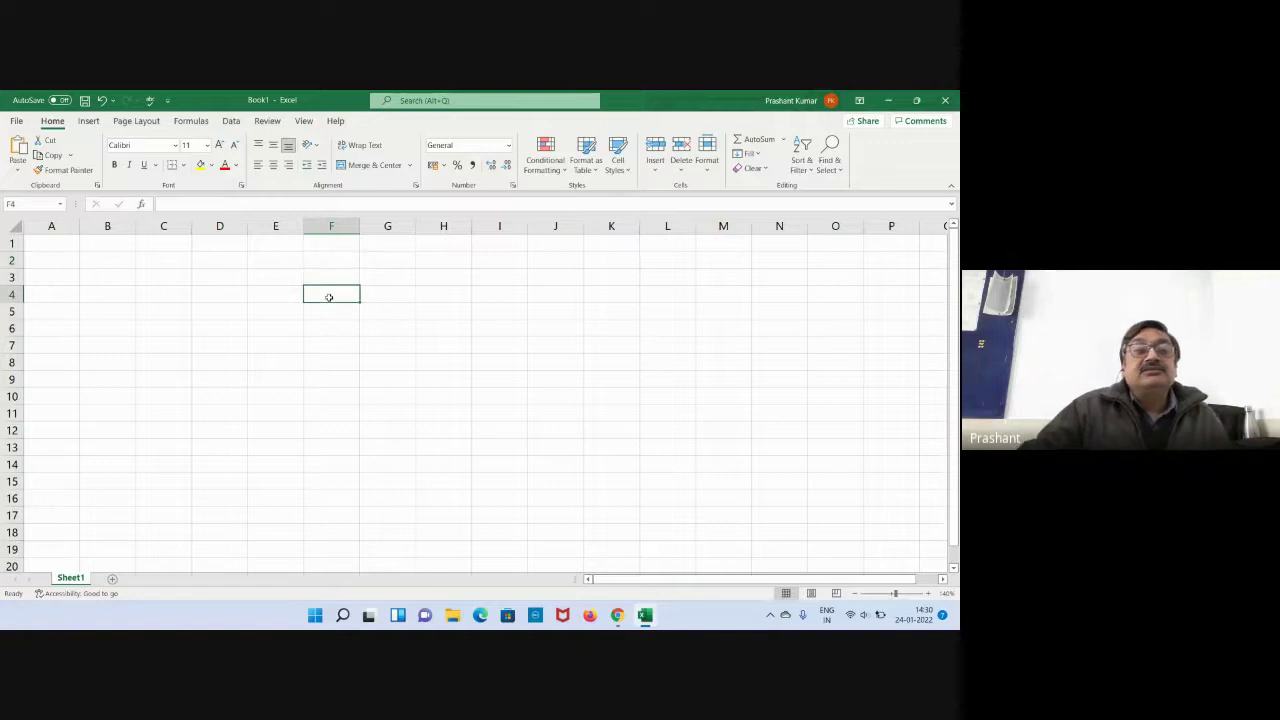
pyautogui.click(331, 277)
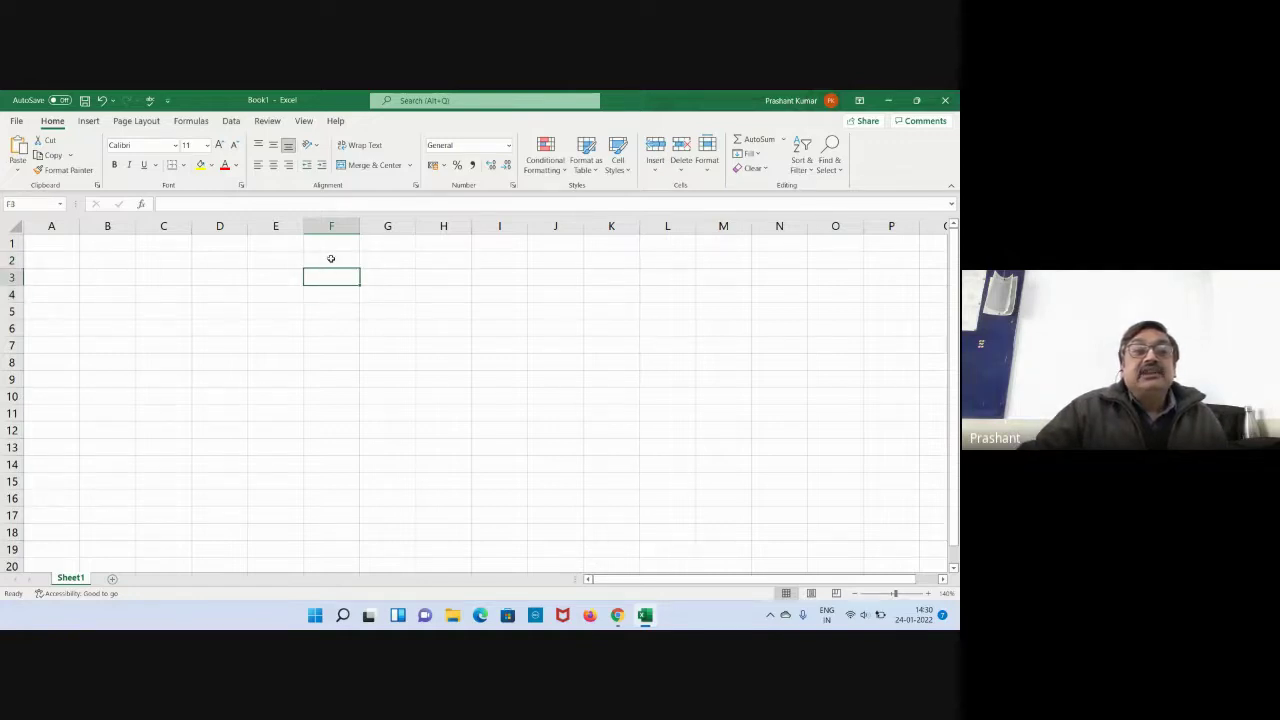
pyautogui.click(331, 259)
pyautogui.click(330, 244)
pyautogui.click(331, 316)
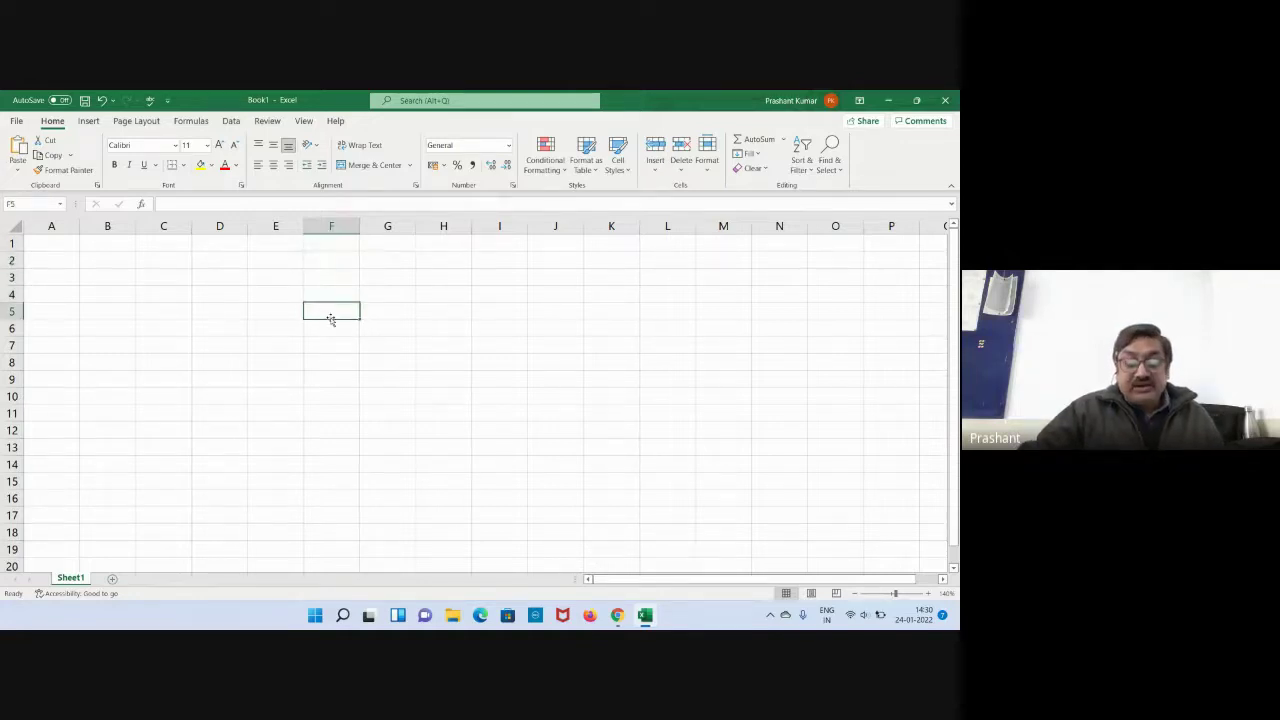
pyautogui.click(217, 244)
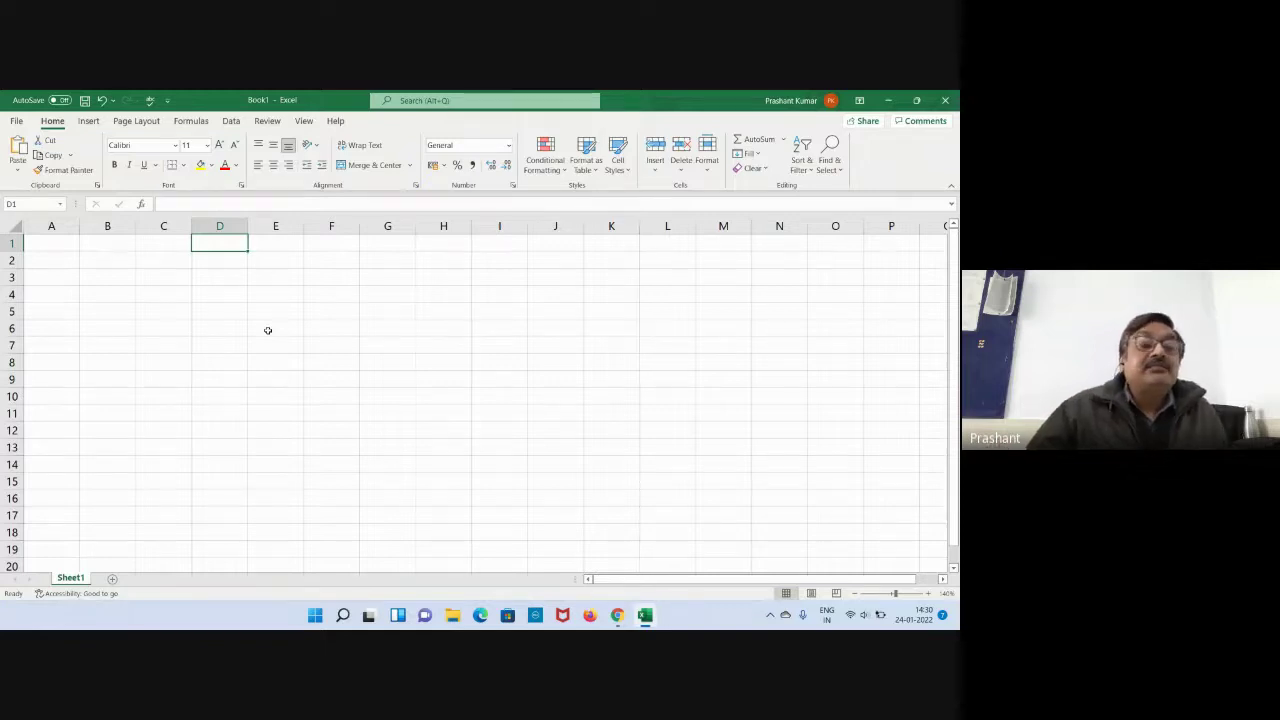
pyautogui.click(263, 323)
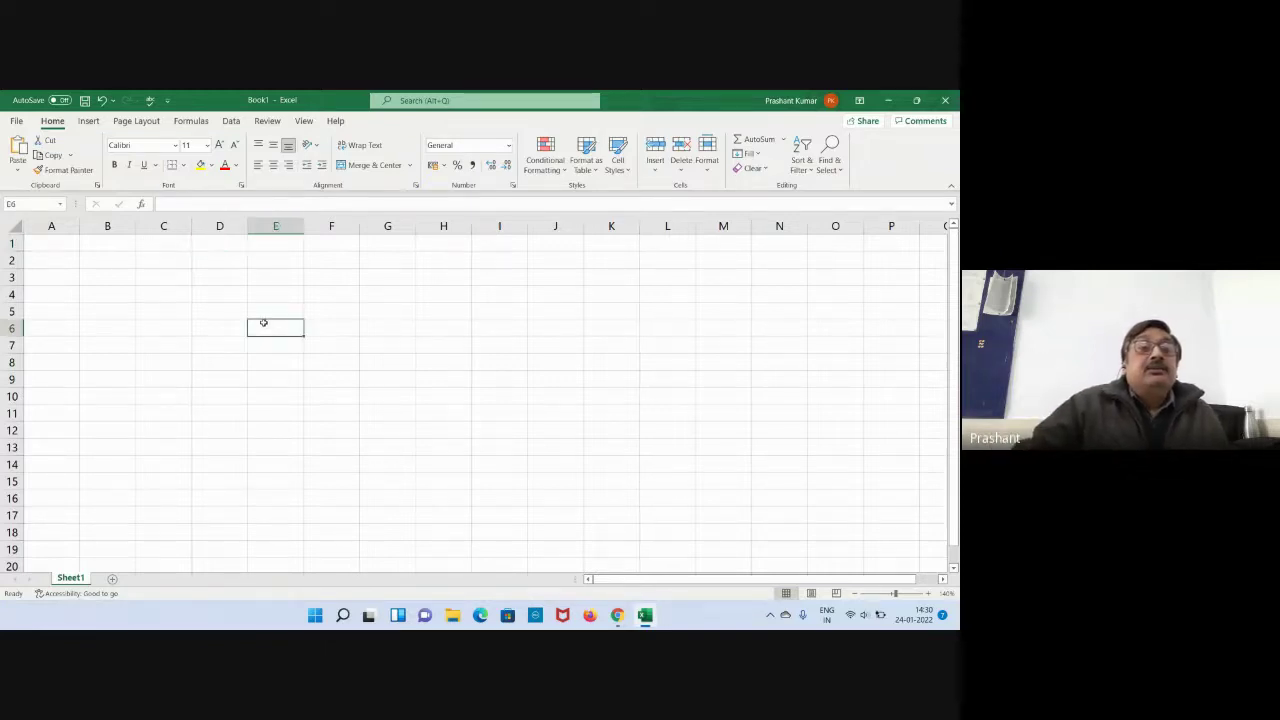
pyautogui.click(61, 245)
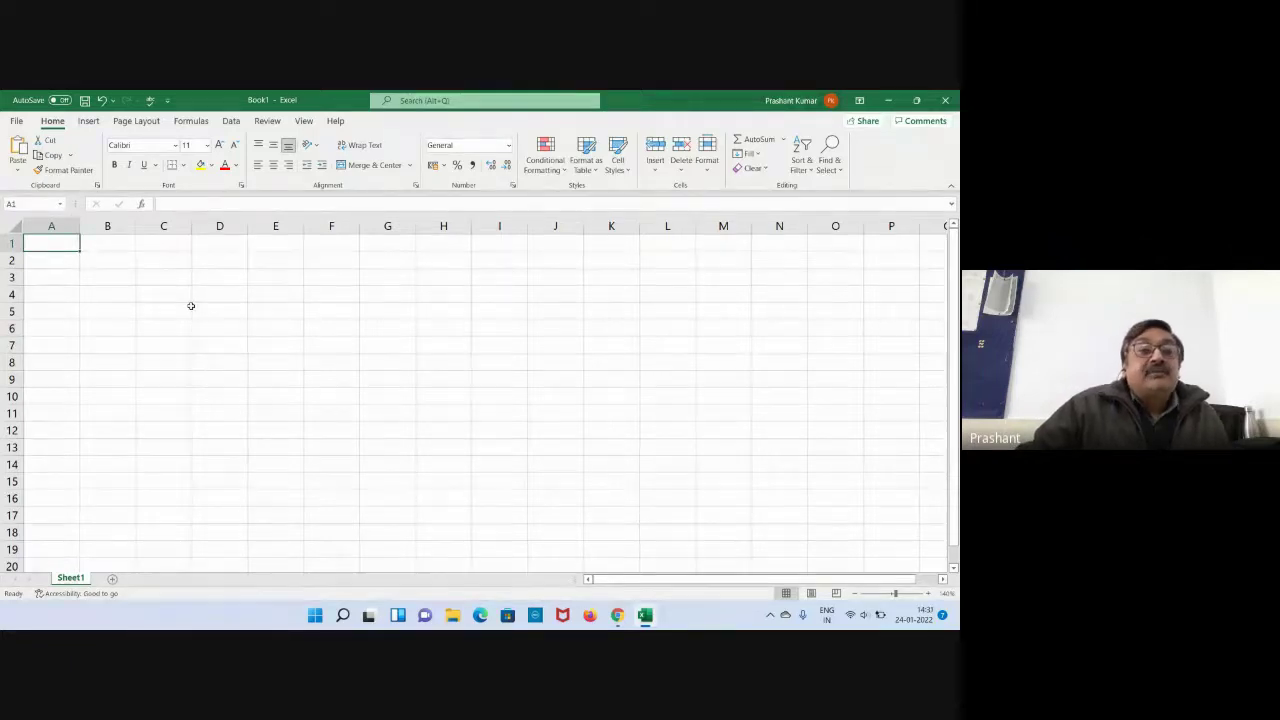
pyautogui.click(209, 243)
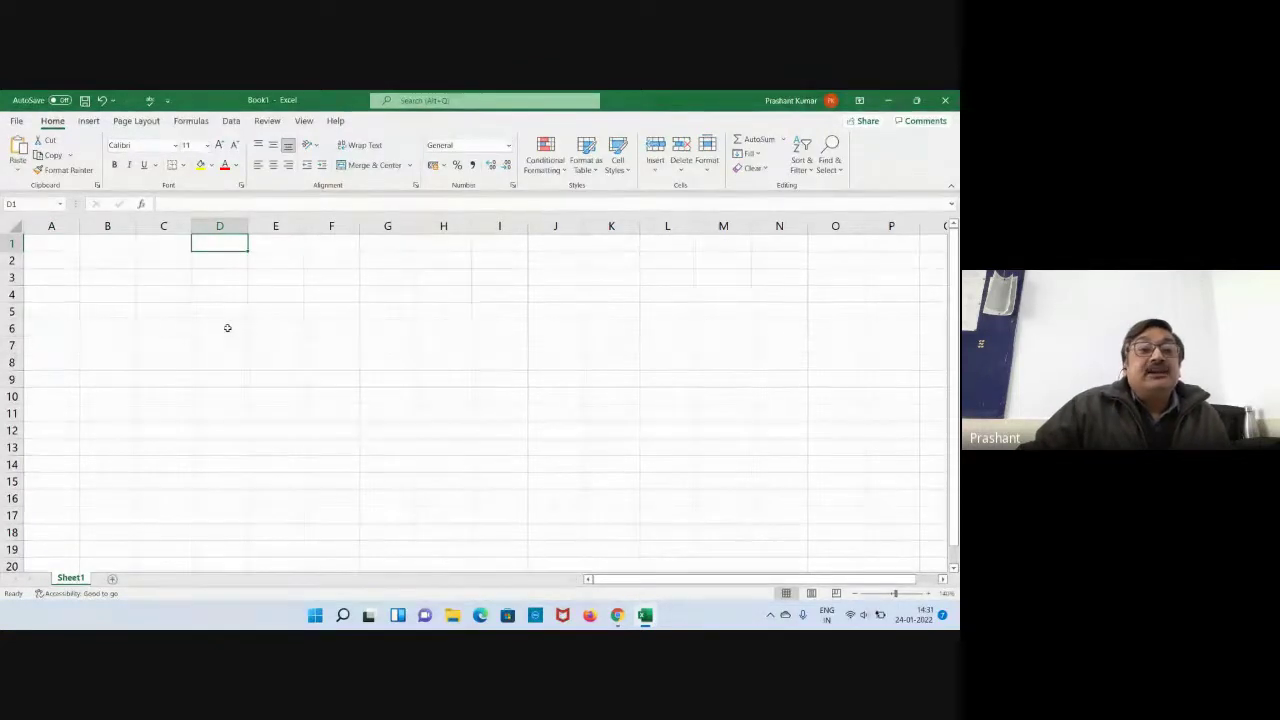
pyautogui.click(227, 329)
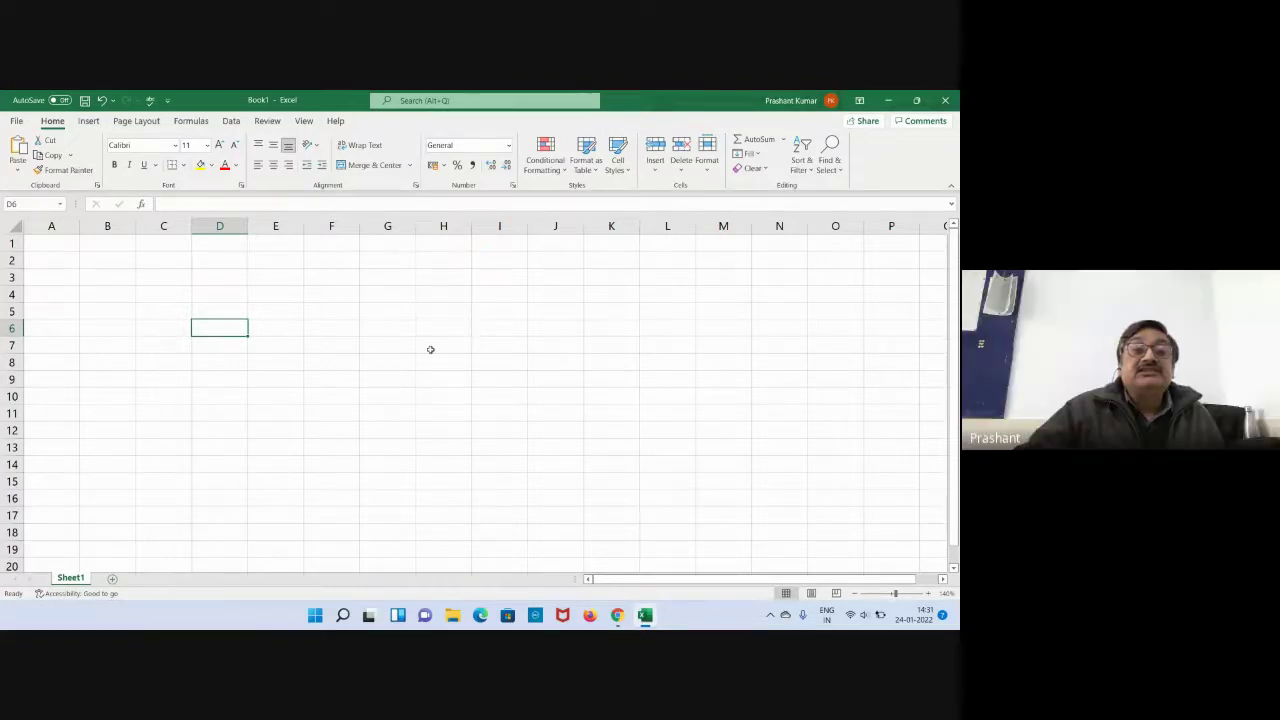
pyautogui.click(374, 308)
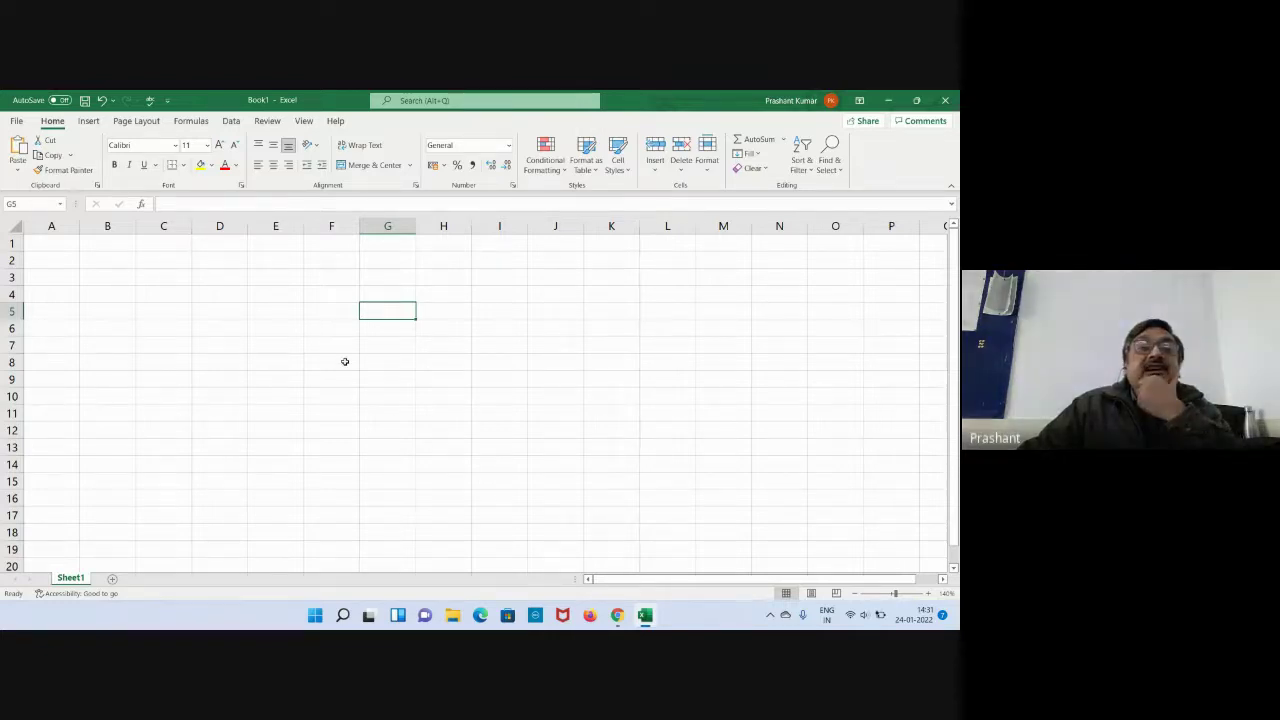
pyautogui.click(331, 313)
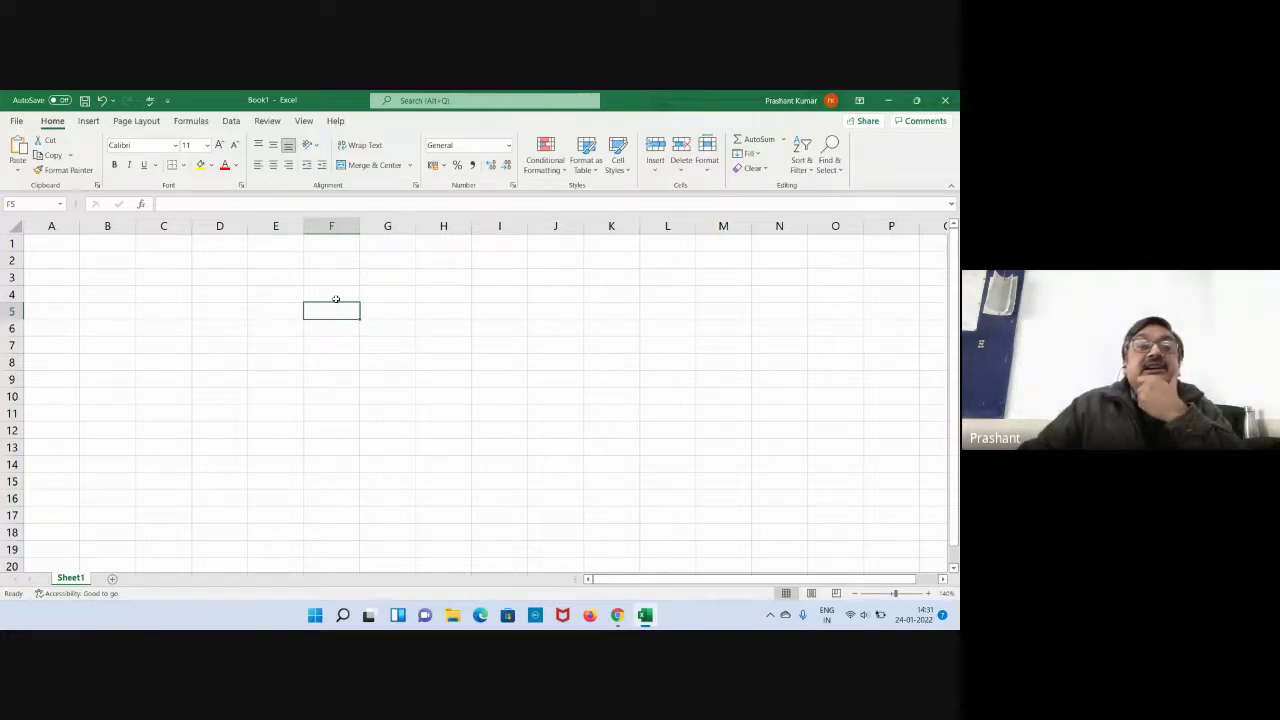
pyautogui.click(336, 289)
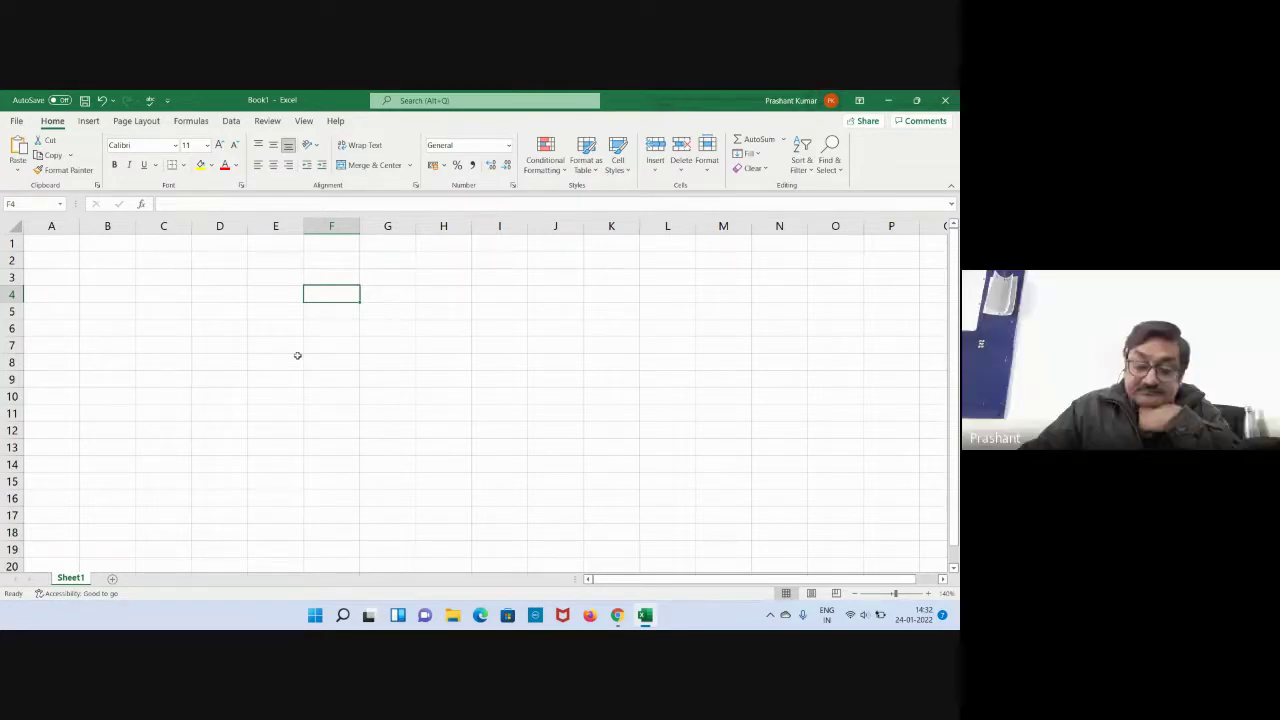
pyautogui.click(253, 384)
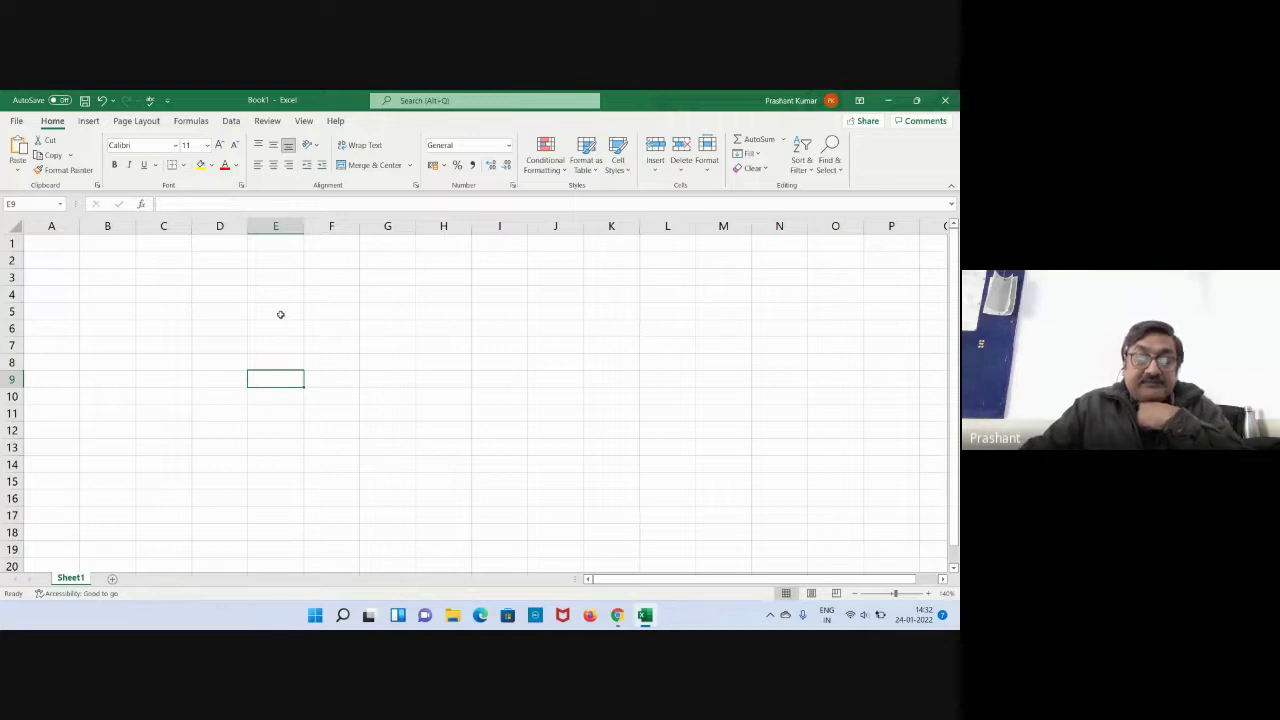
pyautogui.click(282, 291)
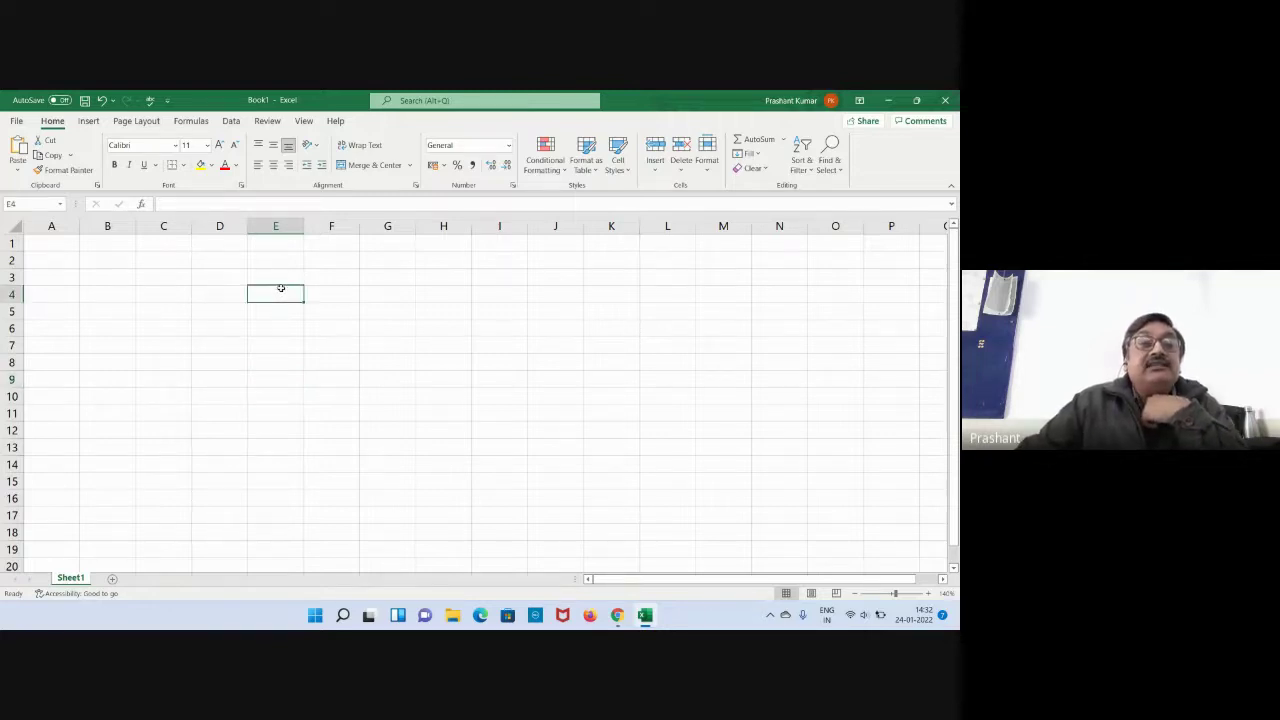
pyautogui.click(281, 279)
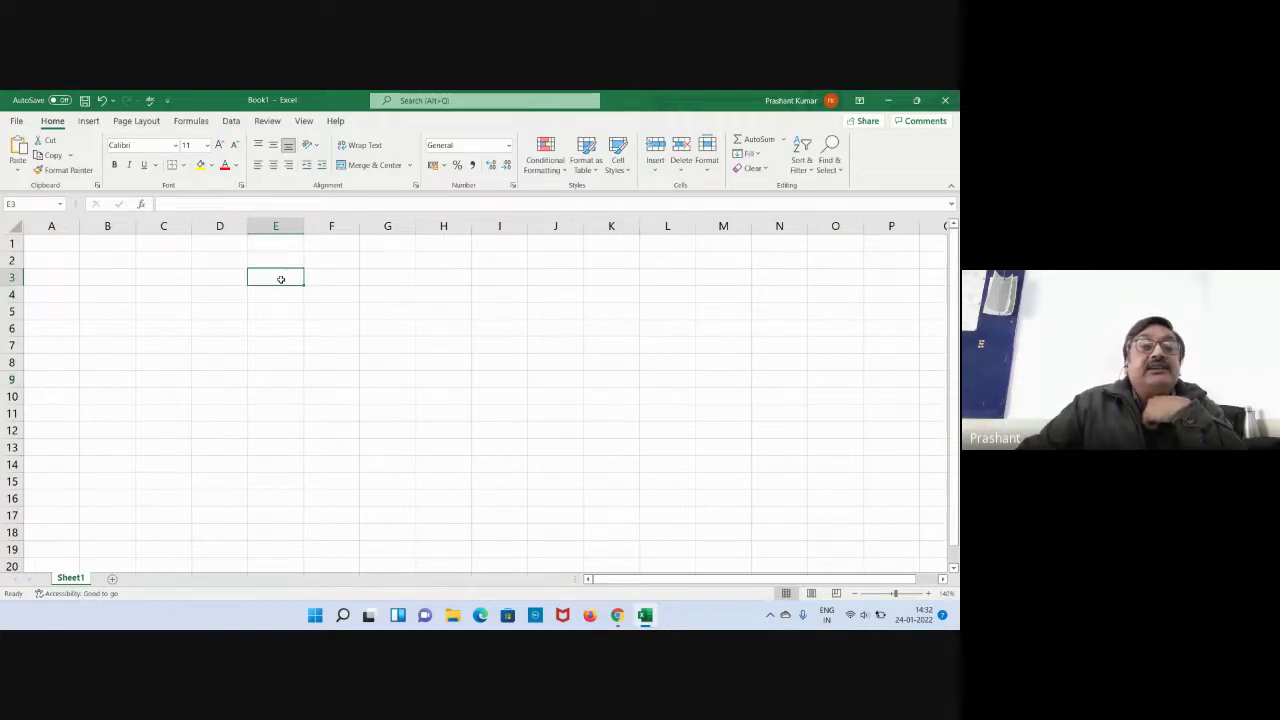
pyautogui.click(345, 244)
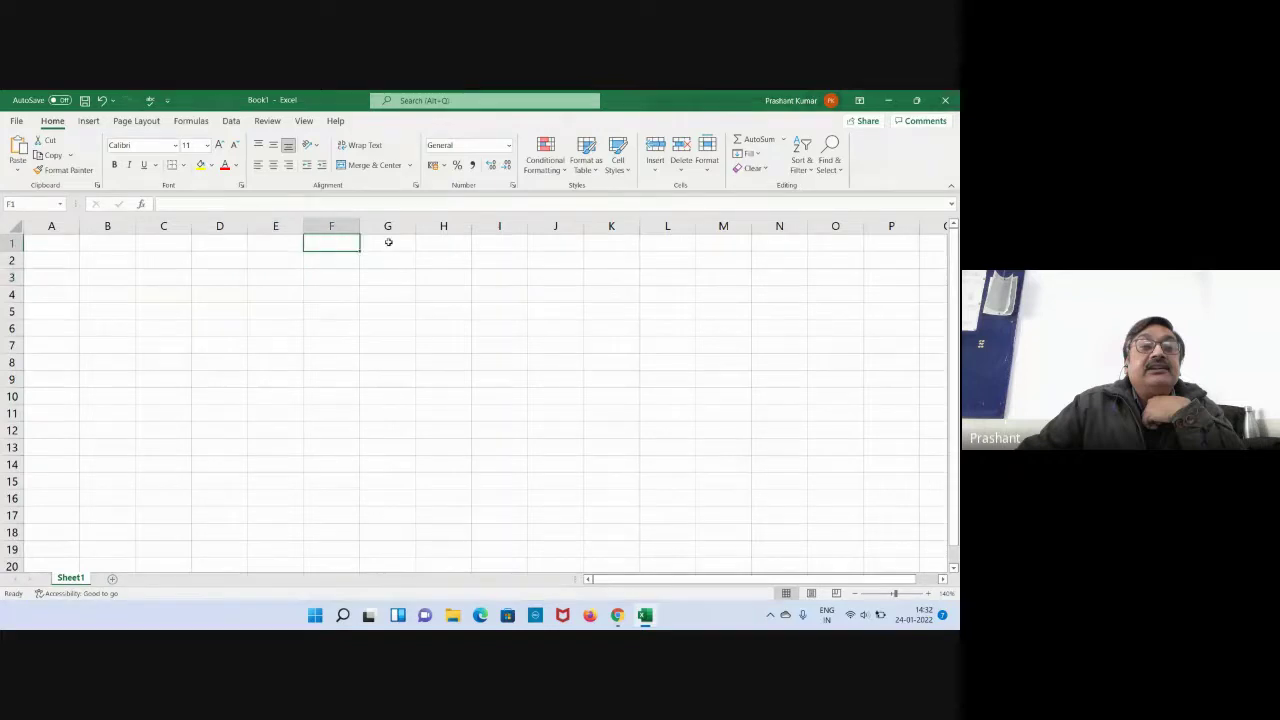
pyautogui.click(388, 242)
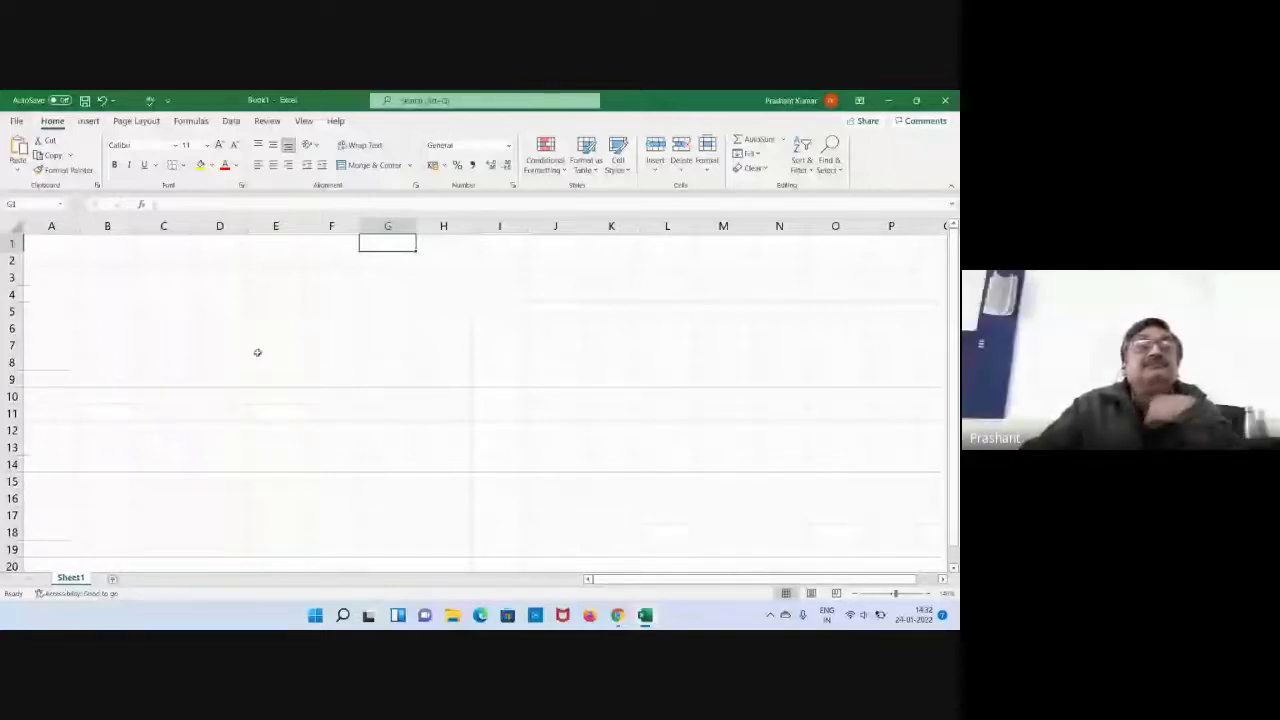
pyautogui.click(345, 325)
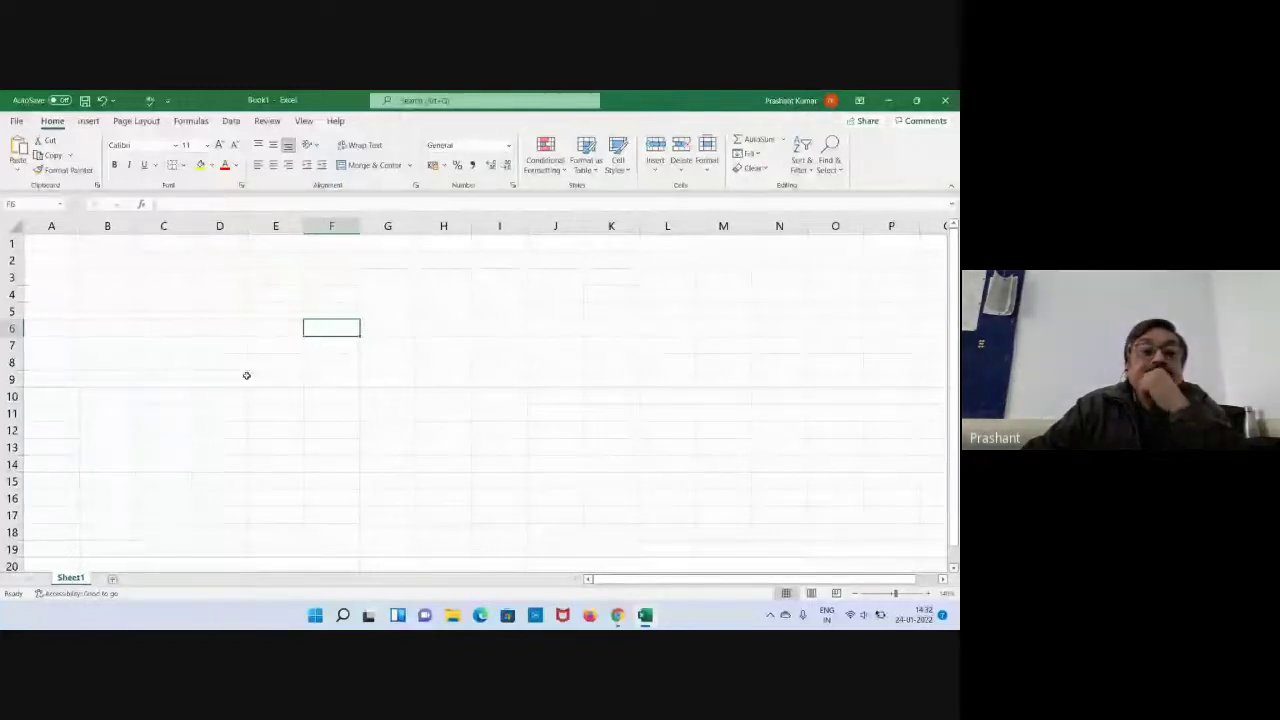
pyautogui.click(264, 345)
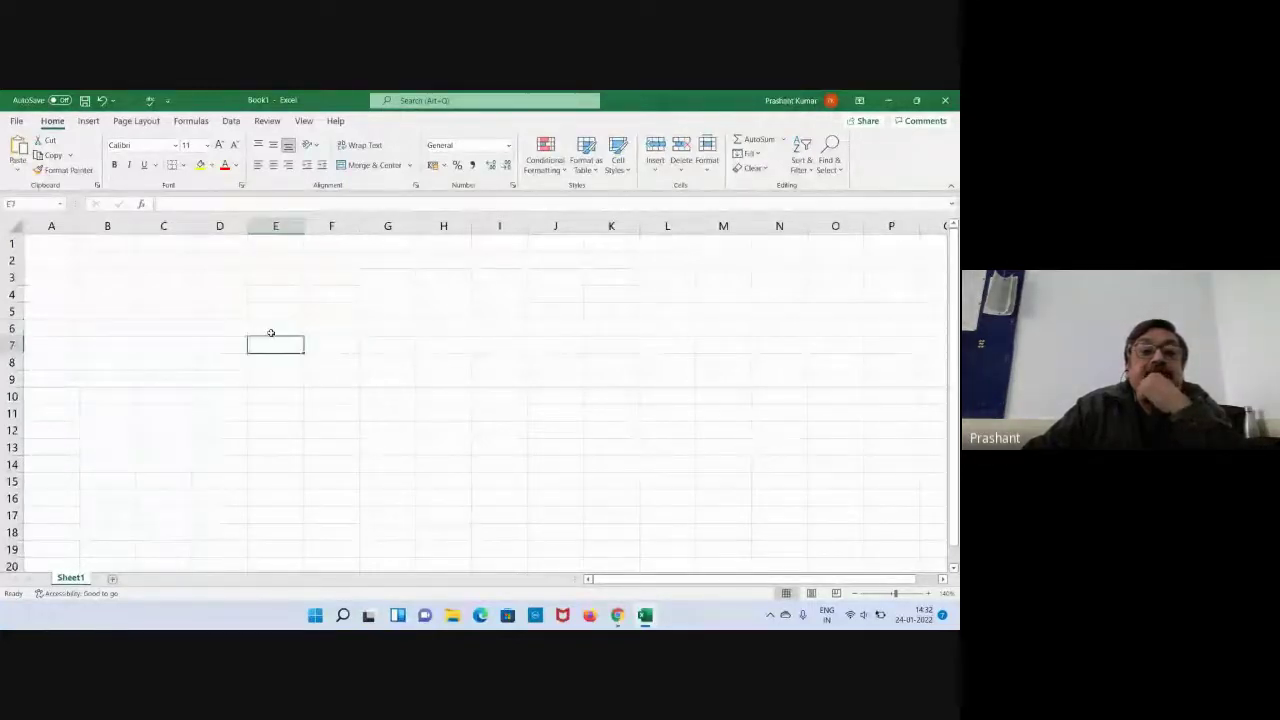
pyautogui.click(266, 308)
pyautogui.click(272, 292)
pyautogui.click(323, 294)
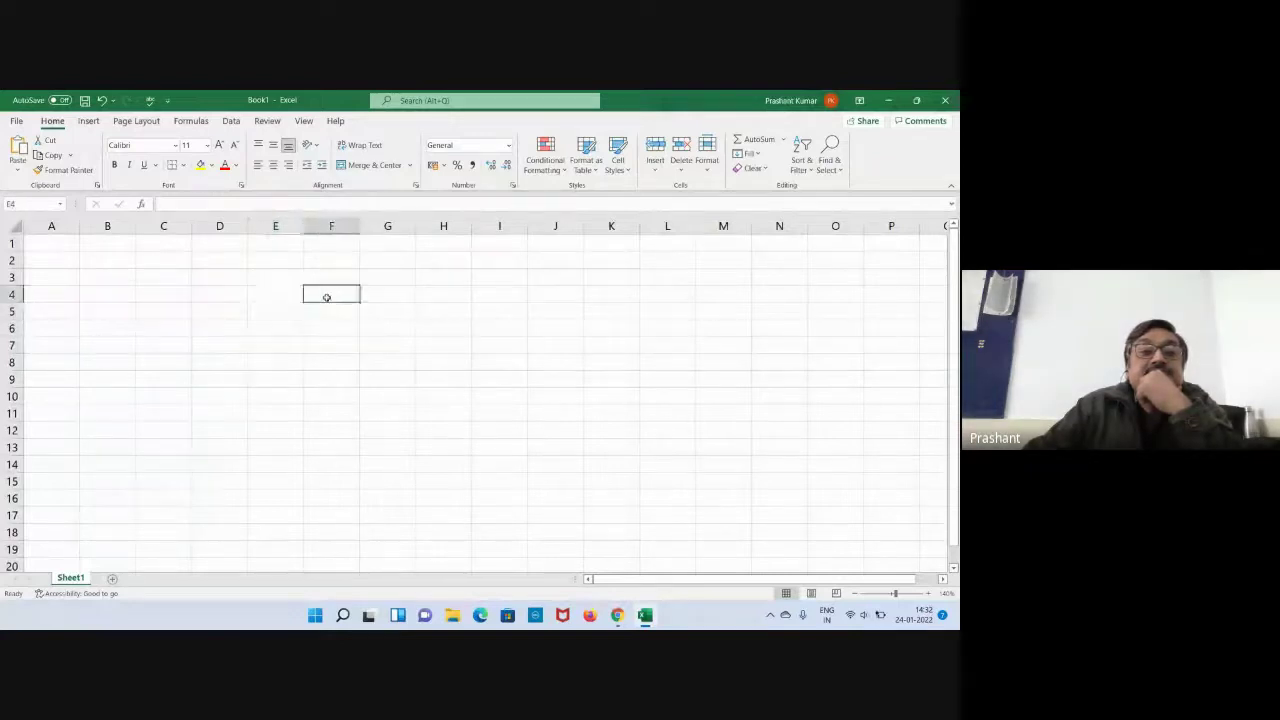
pyautogui.click(395, 293)
pyautogui.click(320, 313)
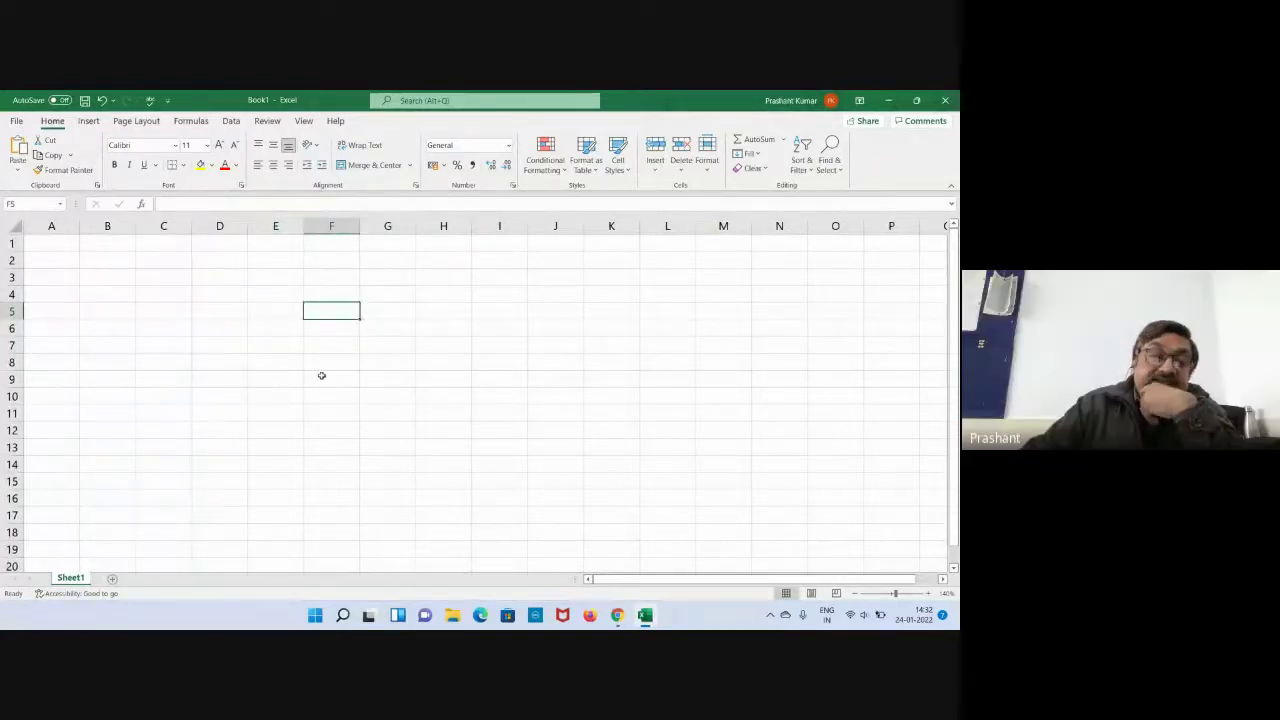
pyautogui.click(323, 327)
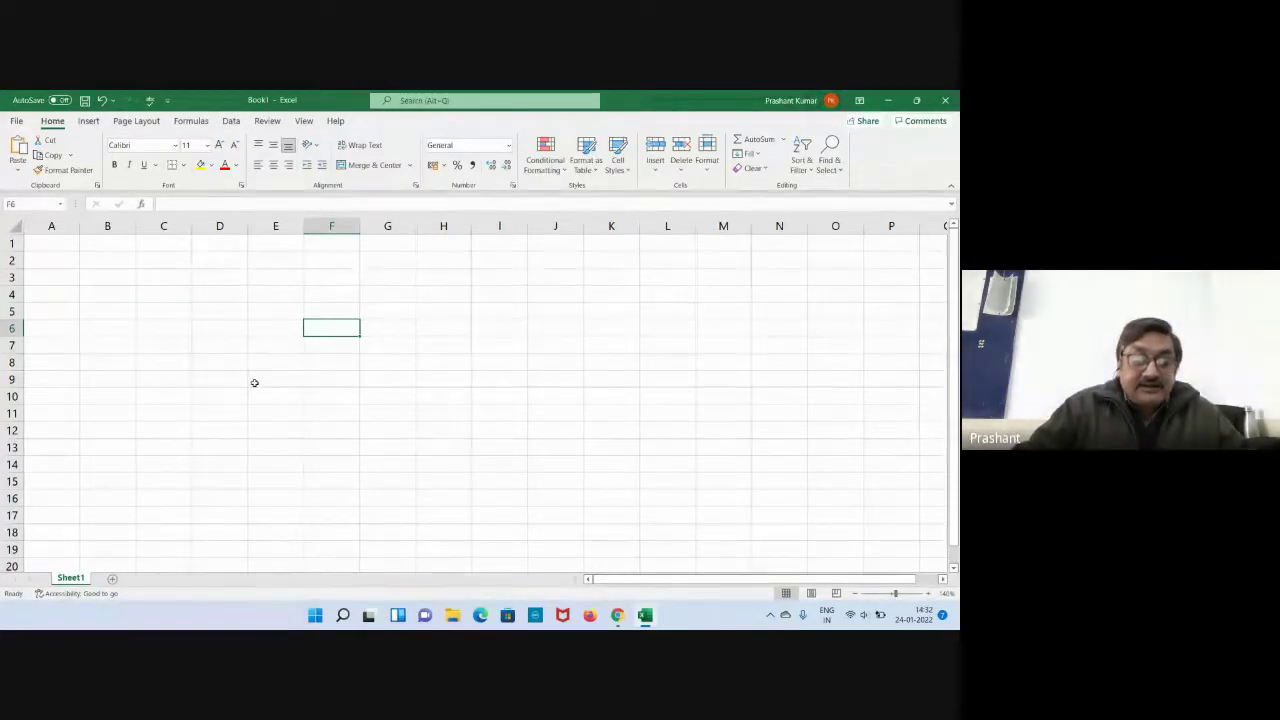
pyautogui.click(59, 247)
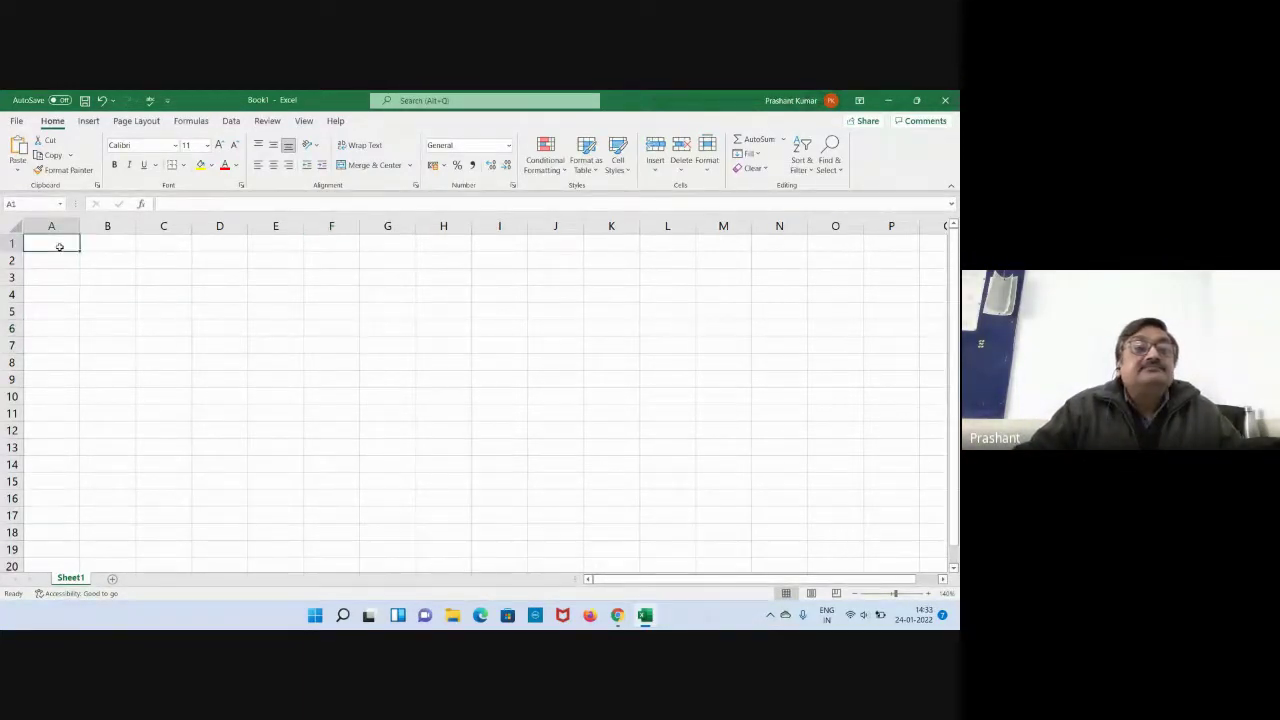
# Enter the person's first name in cell A1.
pyautogui.click(106, 299)
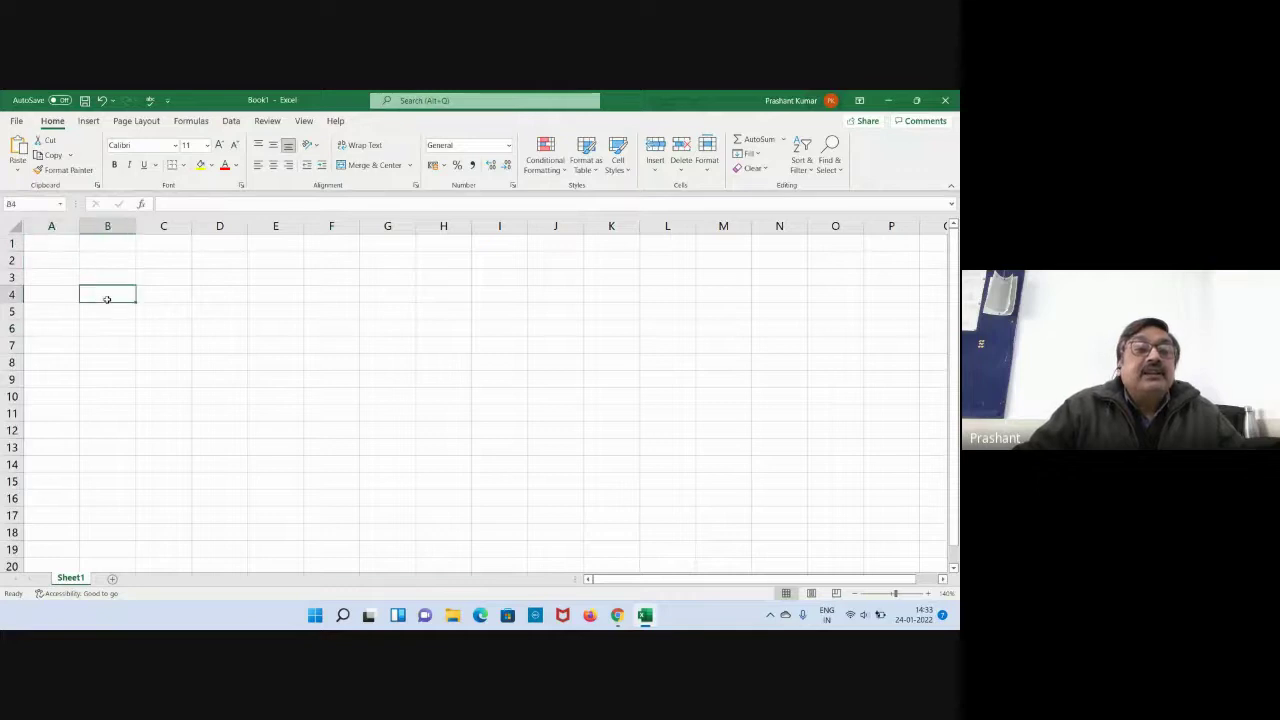
pyautogui.click(70, 249)
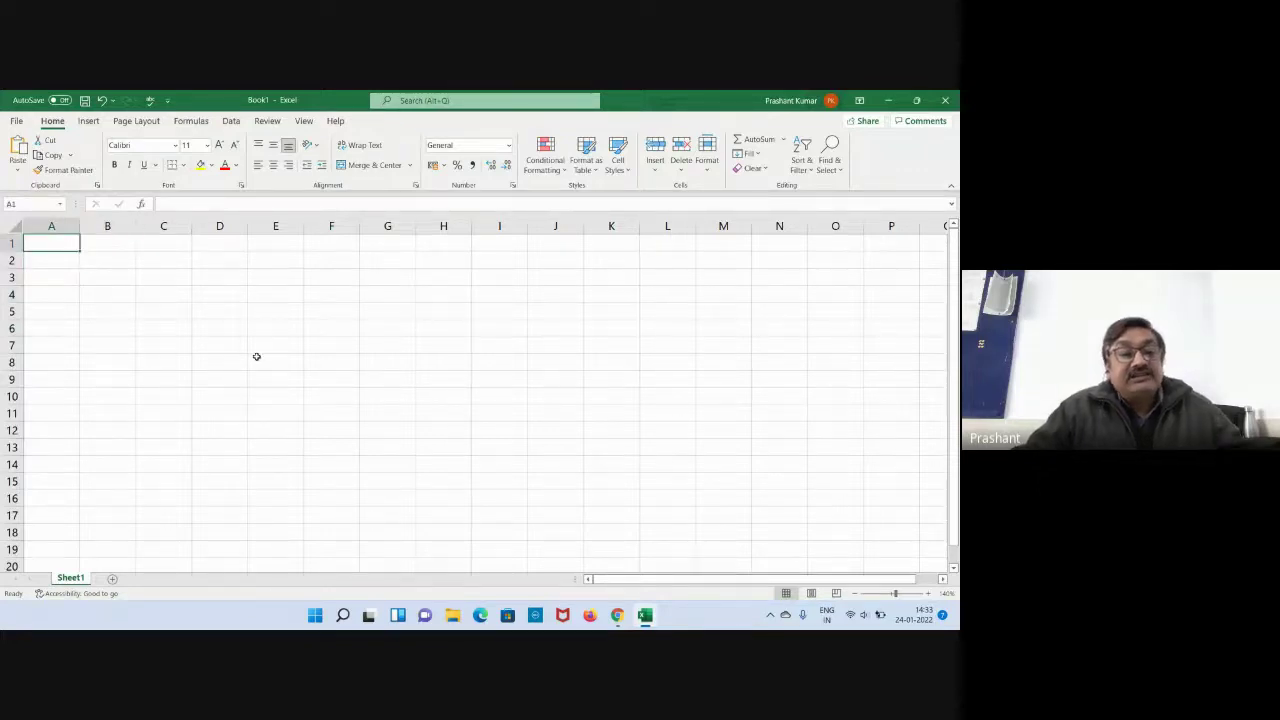
pyautogui.write('P')
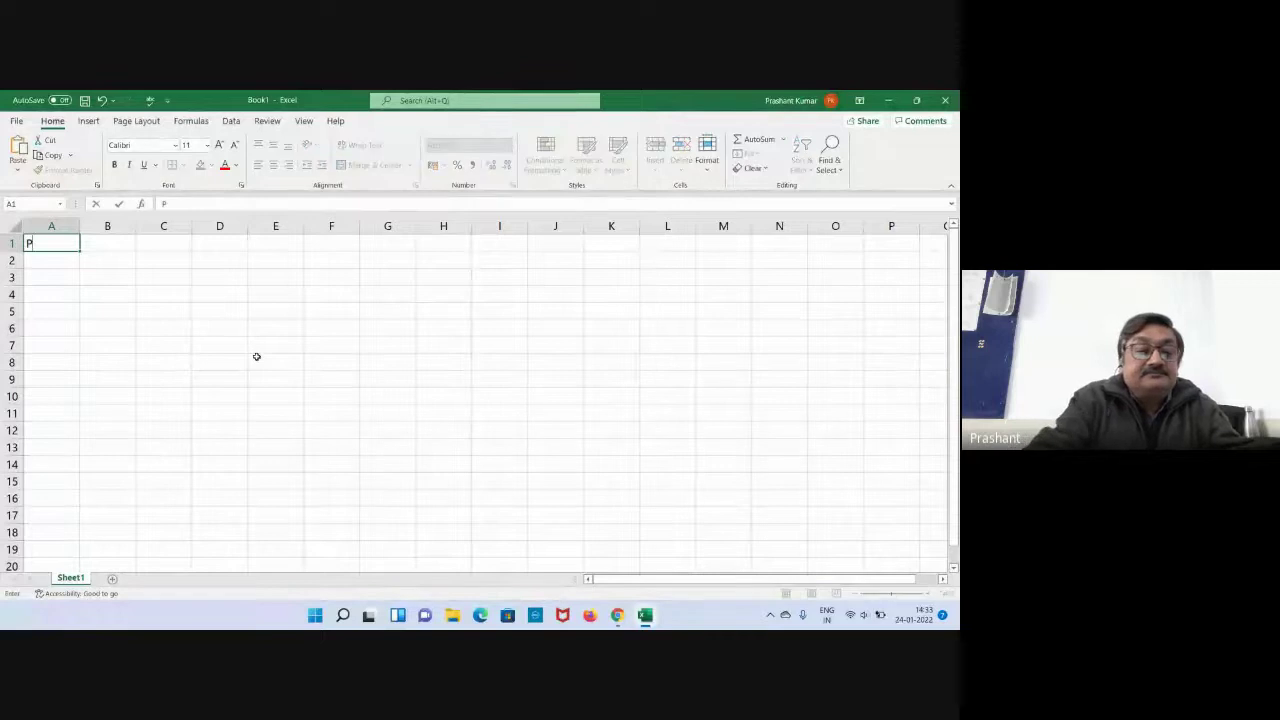
pyautogui.write('rashant')
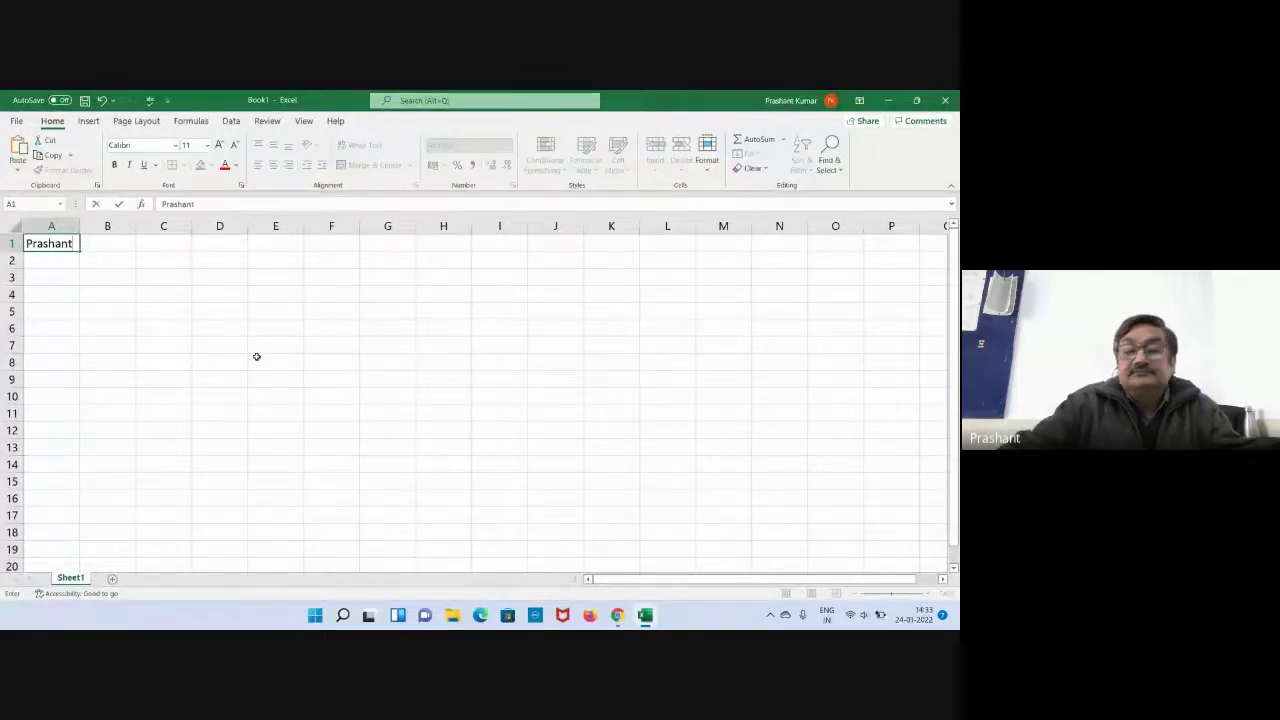
pyautogui.press('Return')
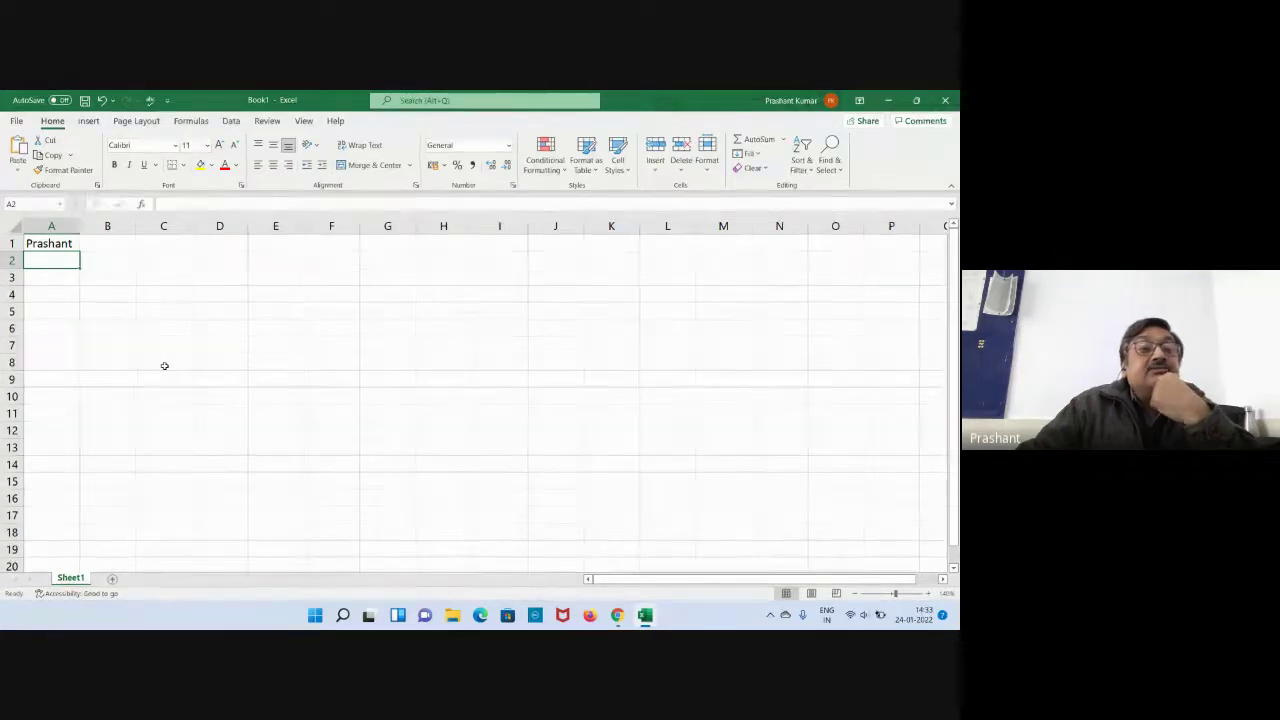
# Move between A1, A2 and B1 with clicks and arrow keys, ending on B1.
pyautogui.click(126, 245)
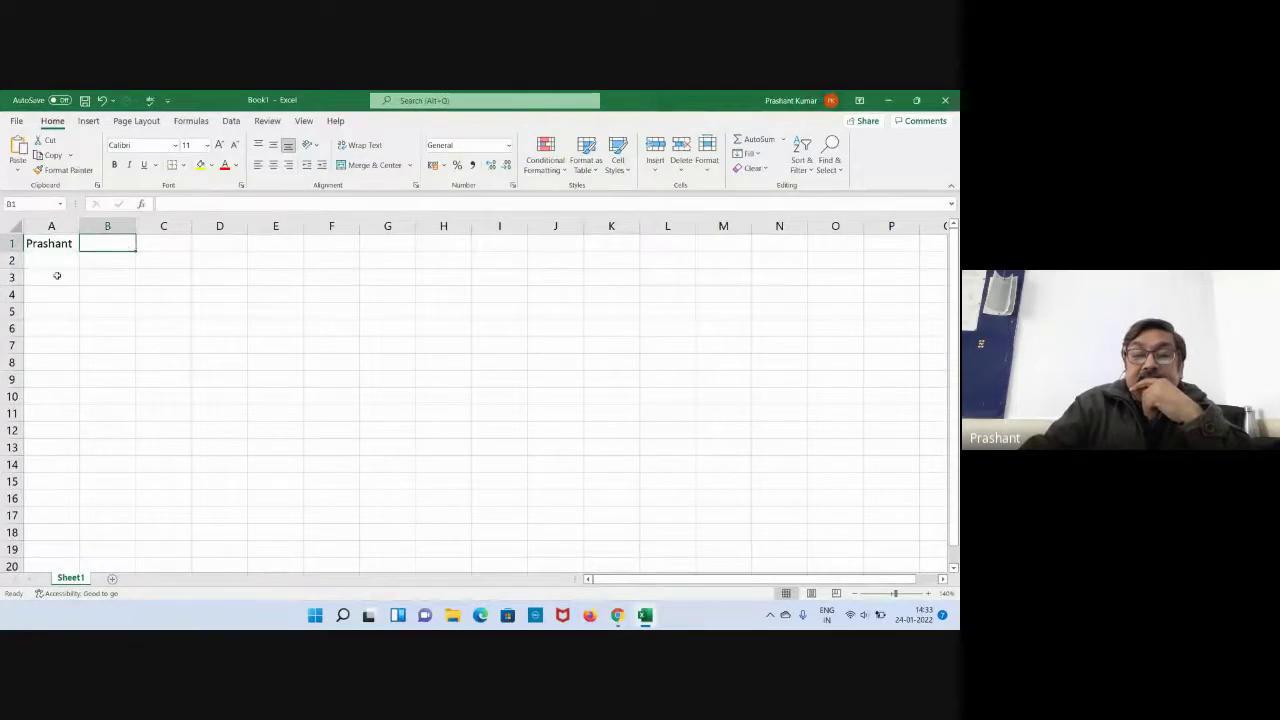
pyautogui.press('Left')
pyautogui.press('Down')
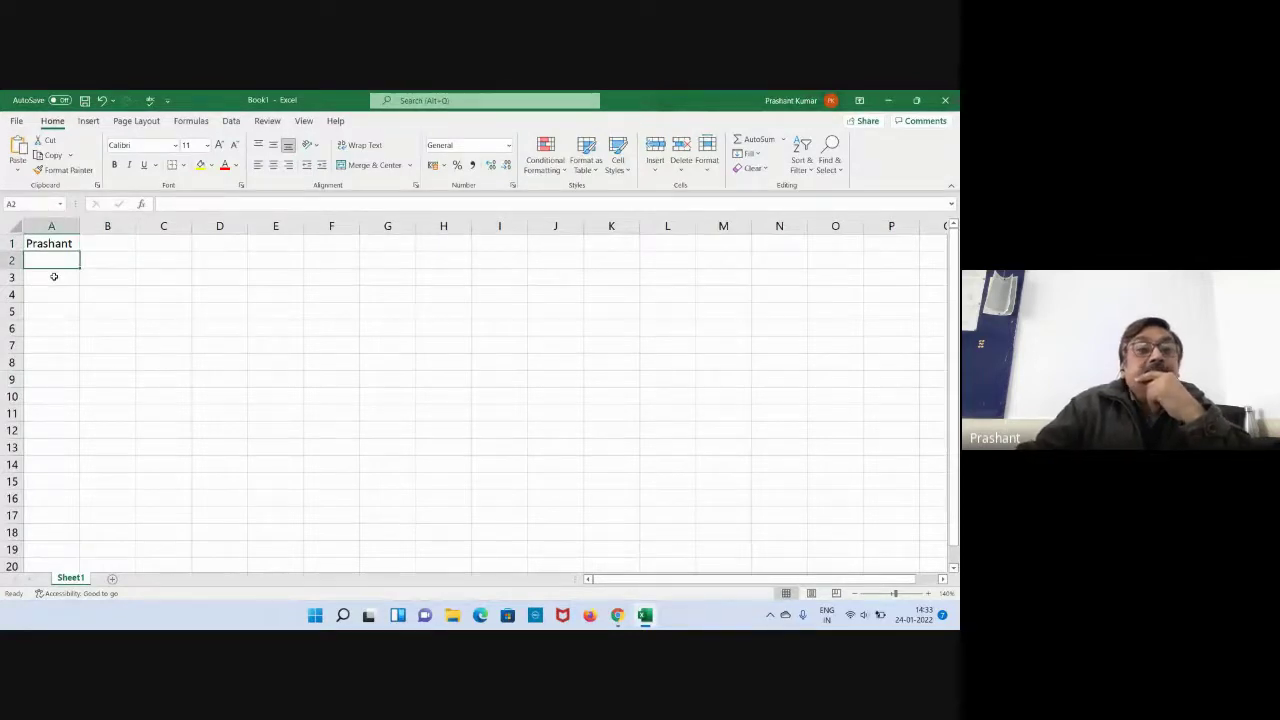
pyautogui.click(98, 245)
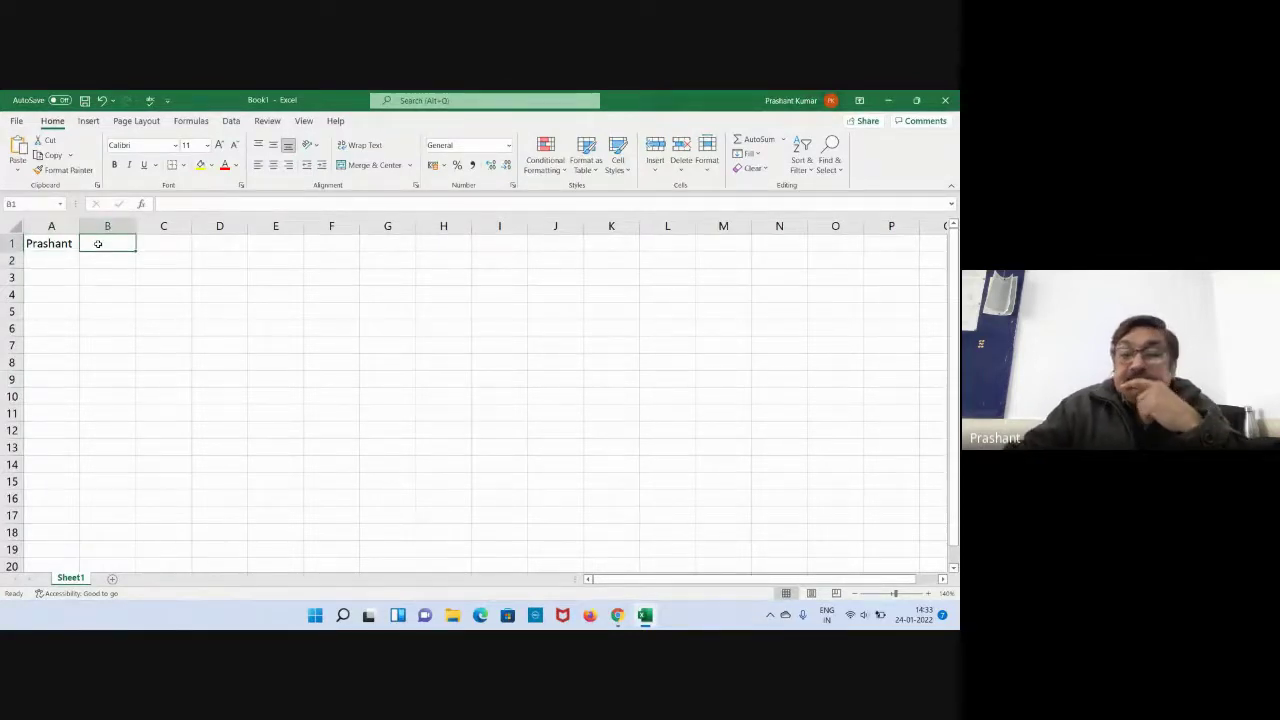
# Enter 40 in cell B1 and reselect B1 to show the value.
pyautogui.write('40')
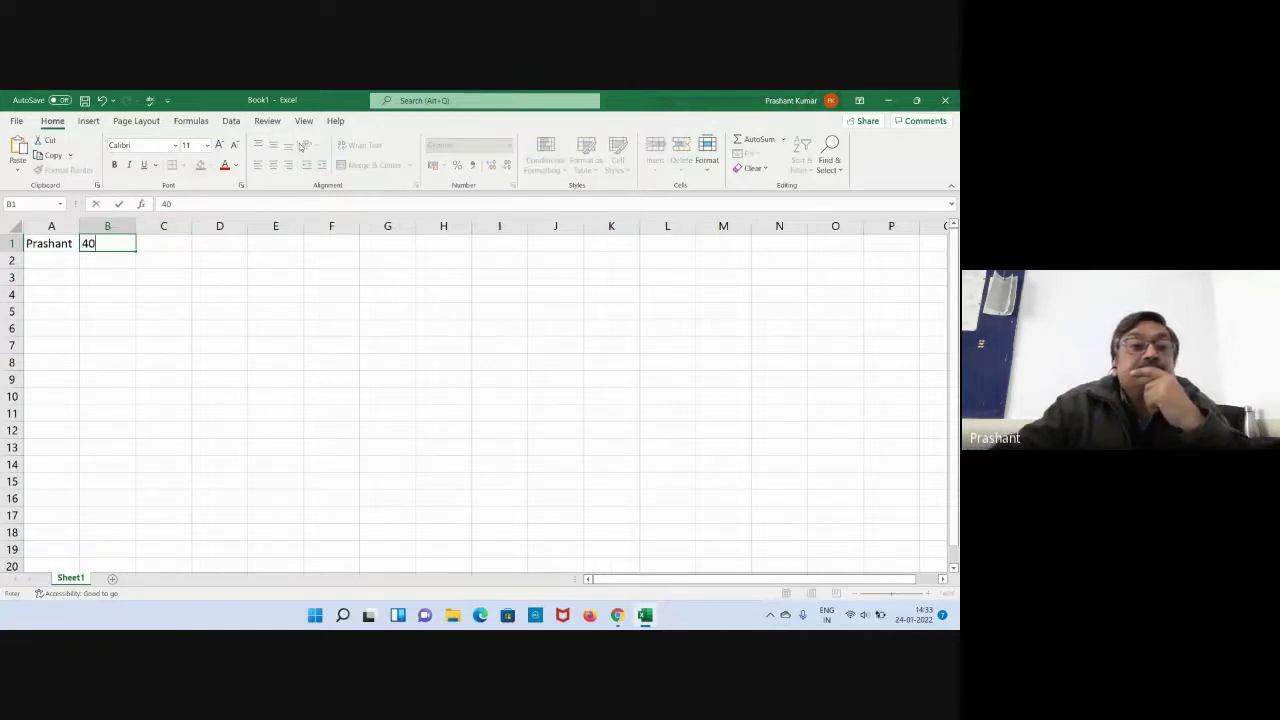
pyautogui.press('Return')
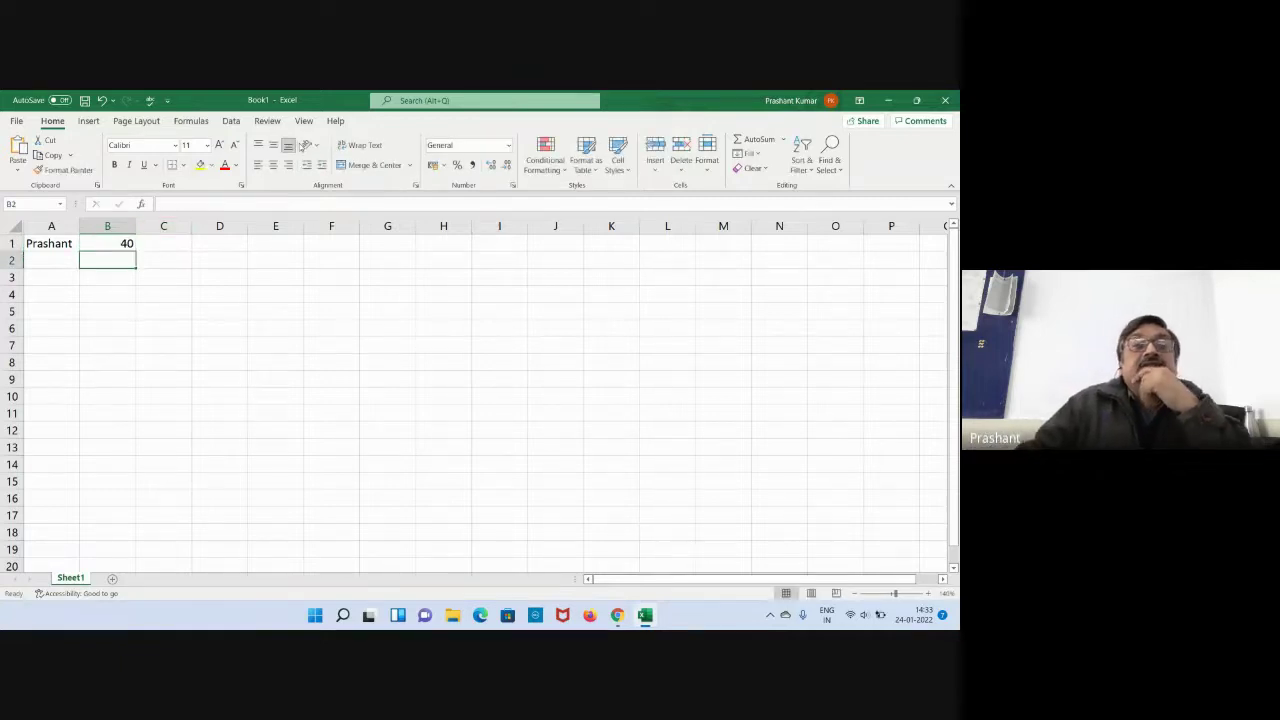
pyautogui.click(160, 346)
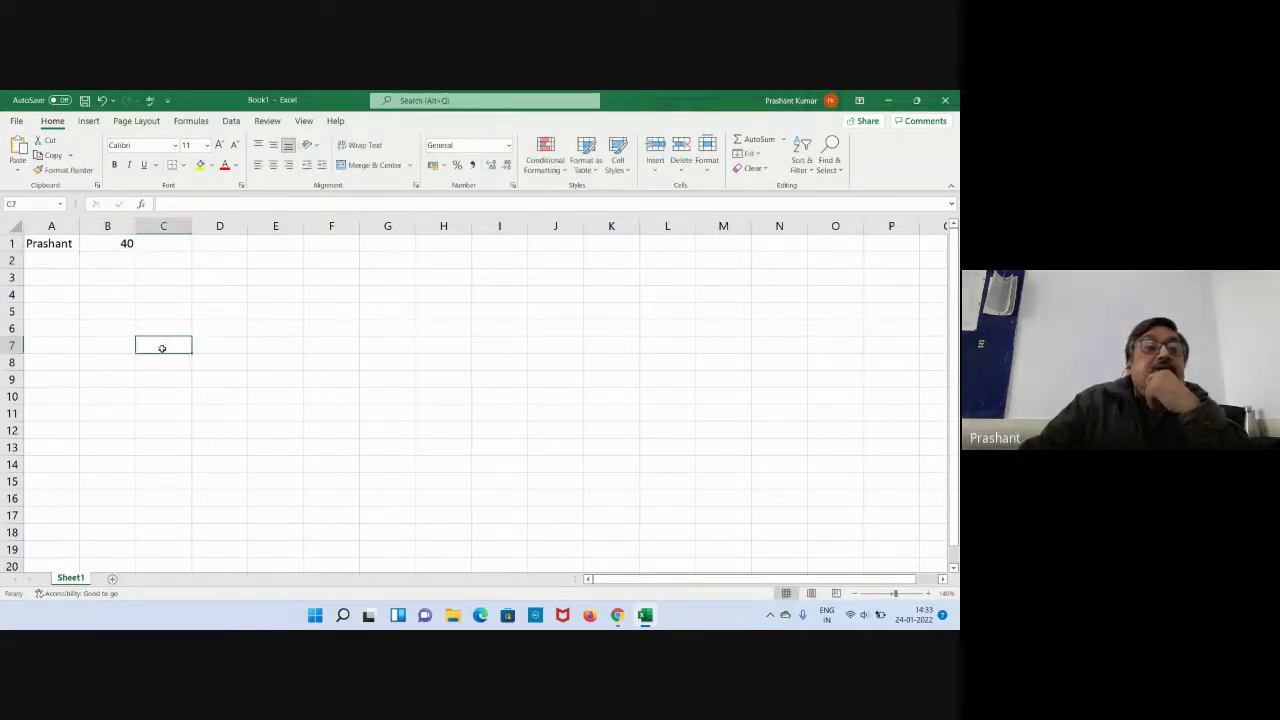
pyautogui.click(74, 247)
pyautogui.click(98, 249)
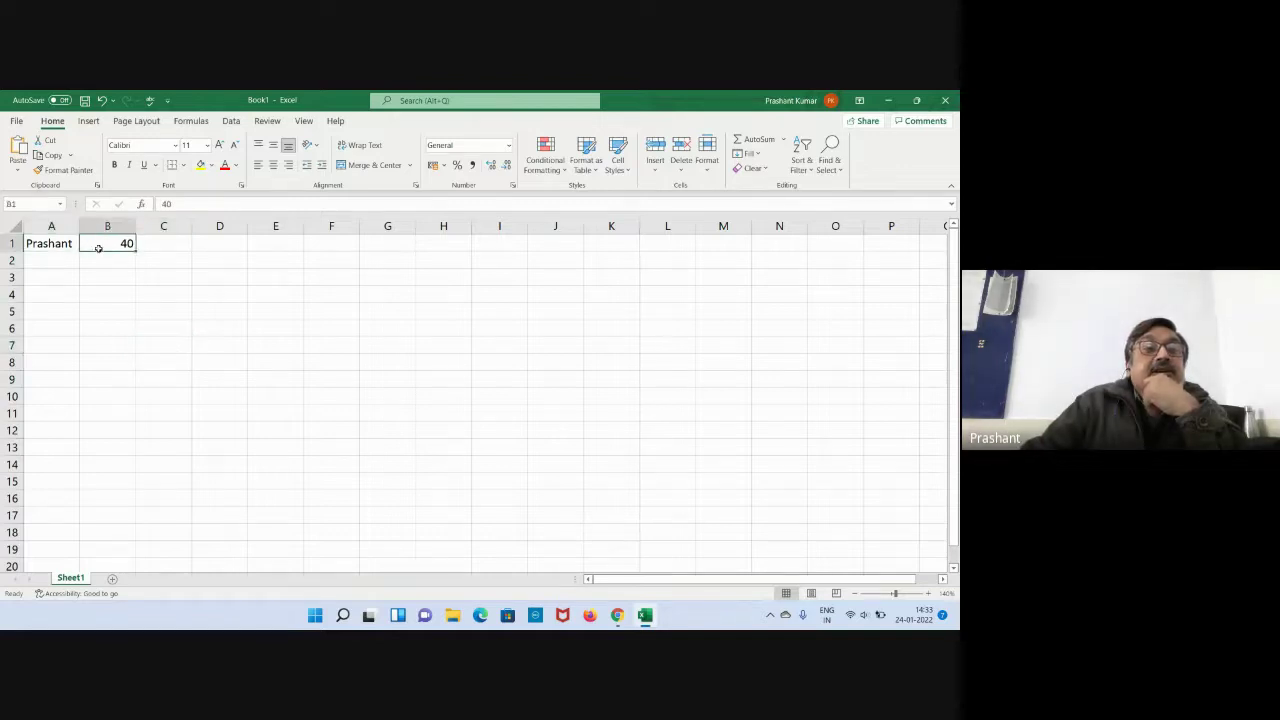
# Click between cells C5, B1 and D5, ending with C1 selected for the sum formula.
pyautogui.click(169, 308)
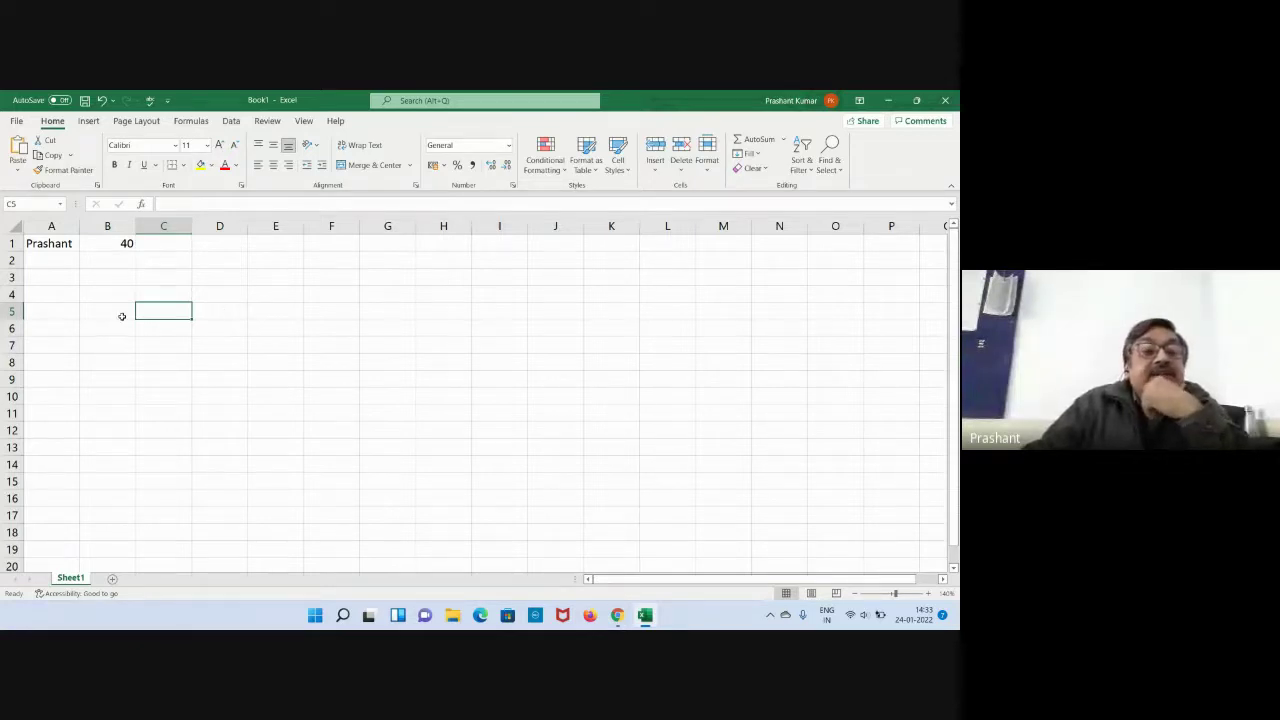
pyautogui.click(100, 241)
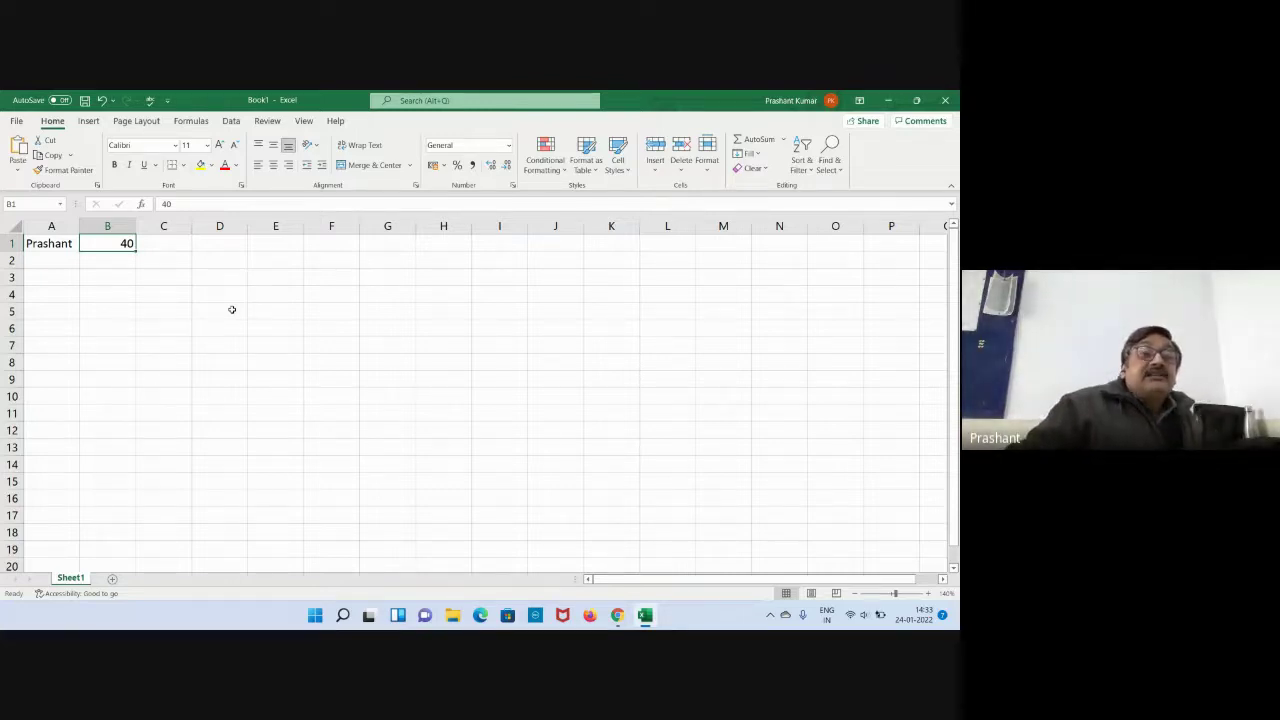
pyautogui.press('Return')
pyautogui.click(231, 309)
pyautogui.click(170, 244)
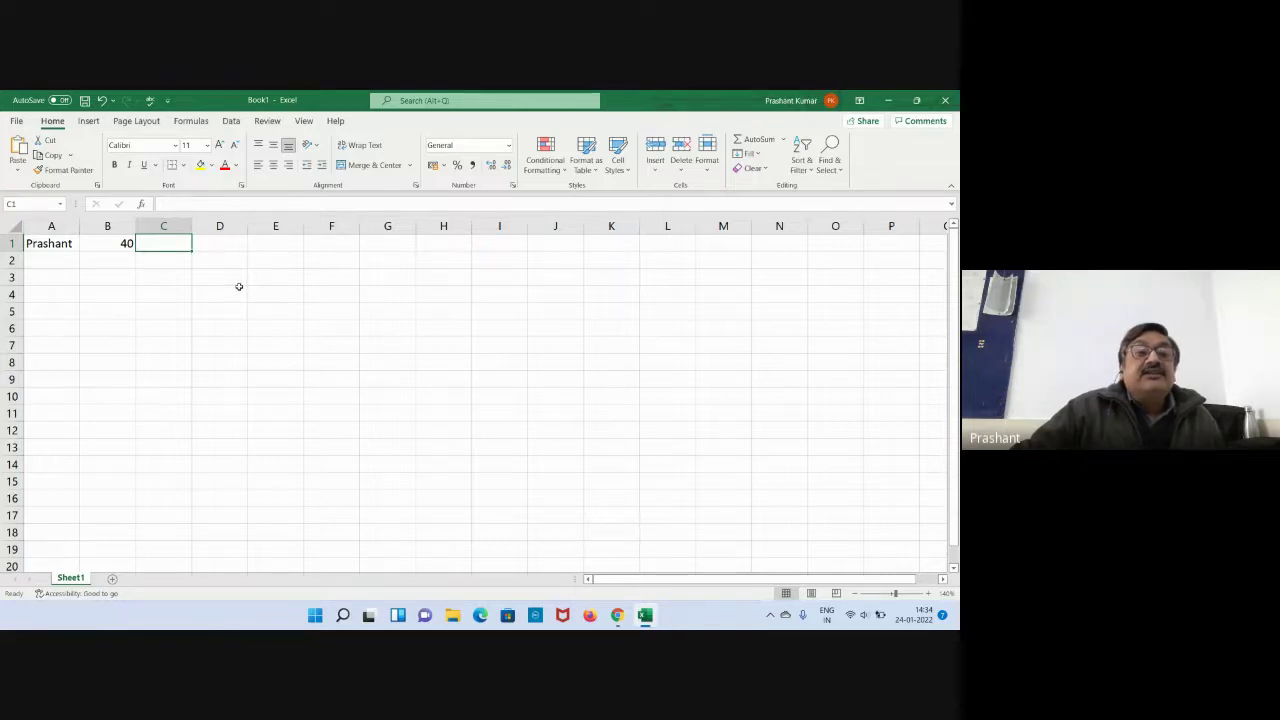
# Place the cursor in the formula bar with cell C1 selected.
pyautogui.click(193, 203)
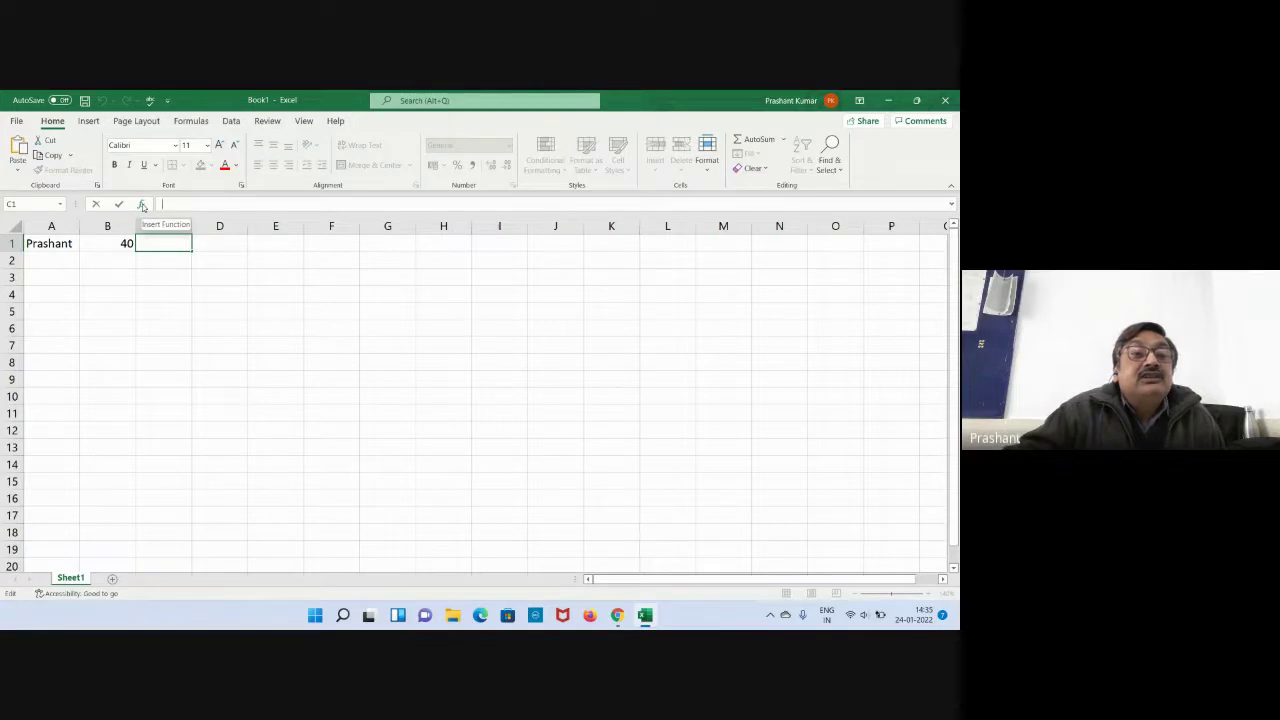
# Open Insert Function for C1 and show the Financial function category.
pyautogui.click(142, 206)
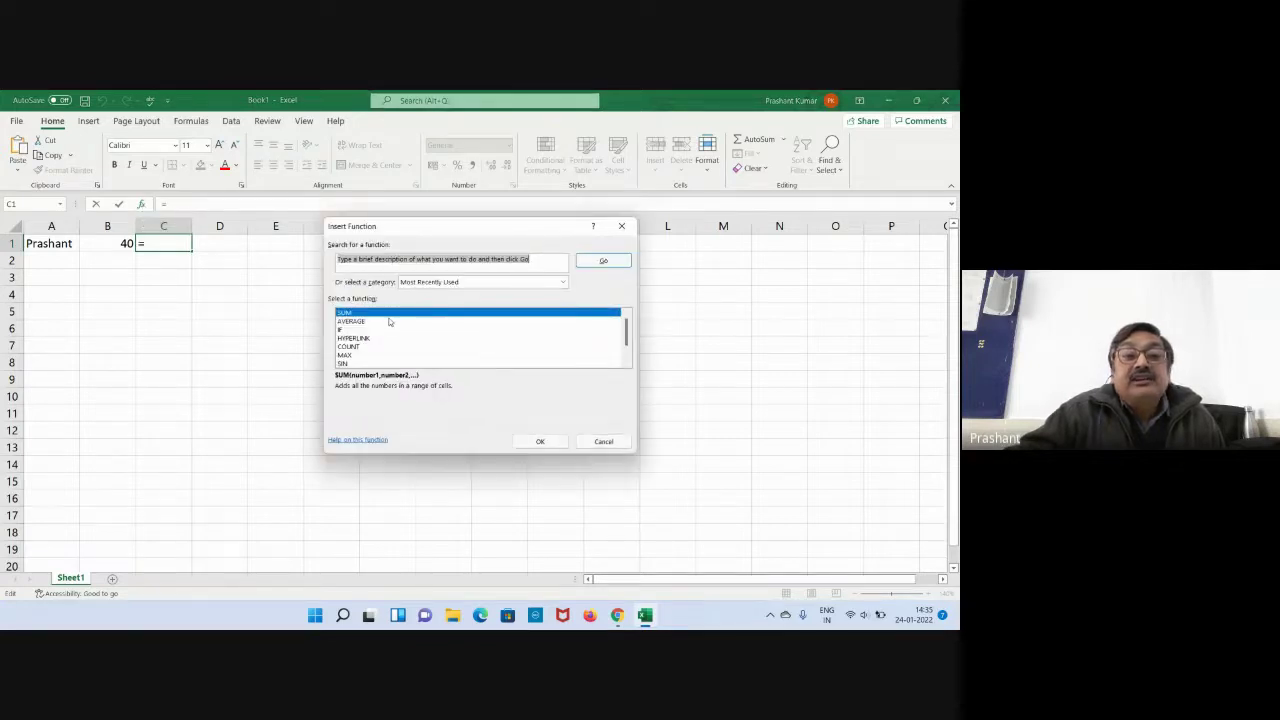
pyautogui.scroll(-1, 390, 321)
pyautogui.scroll(1, 390, 321)
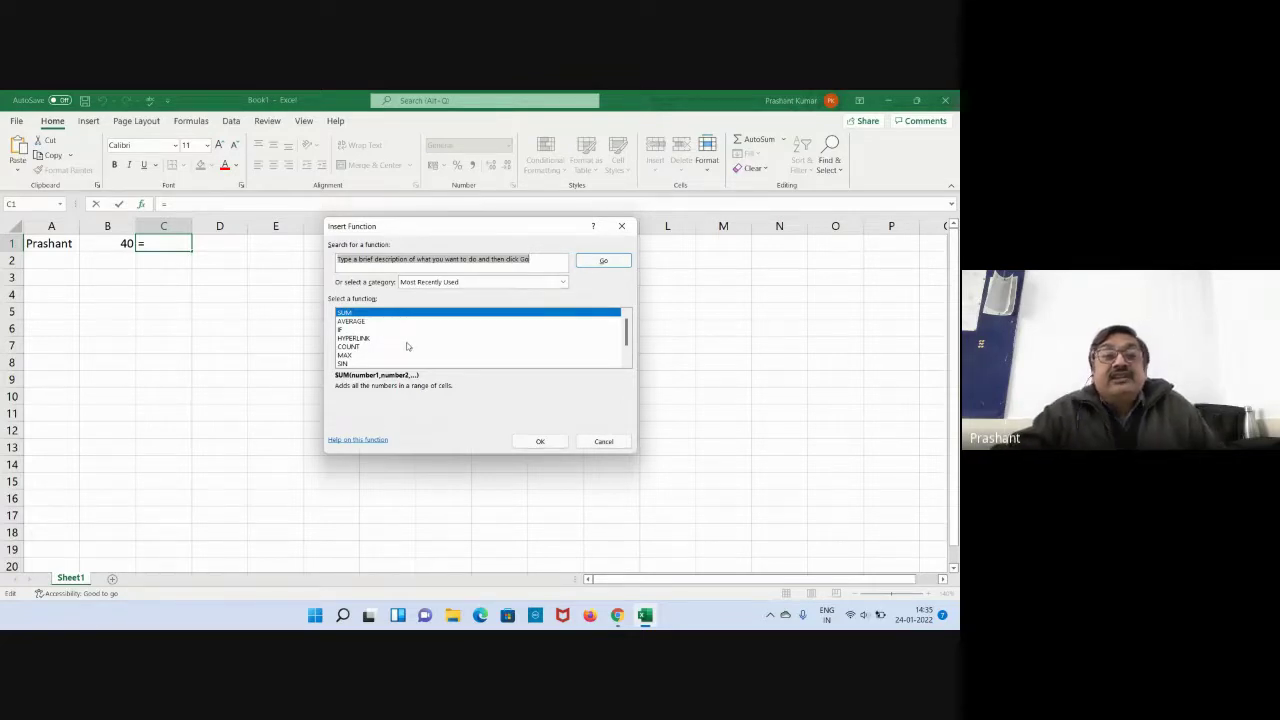
pyautogui.click(562, 283)
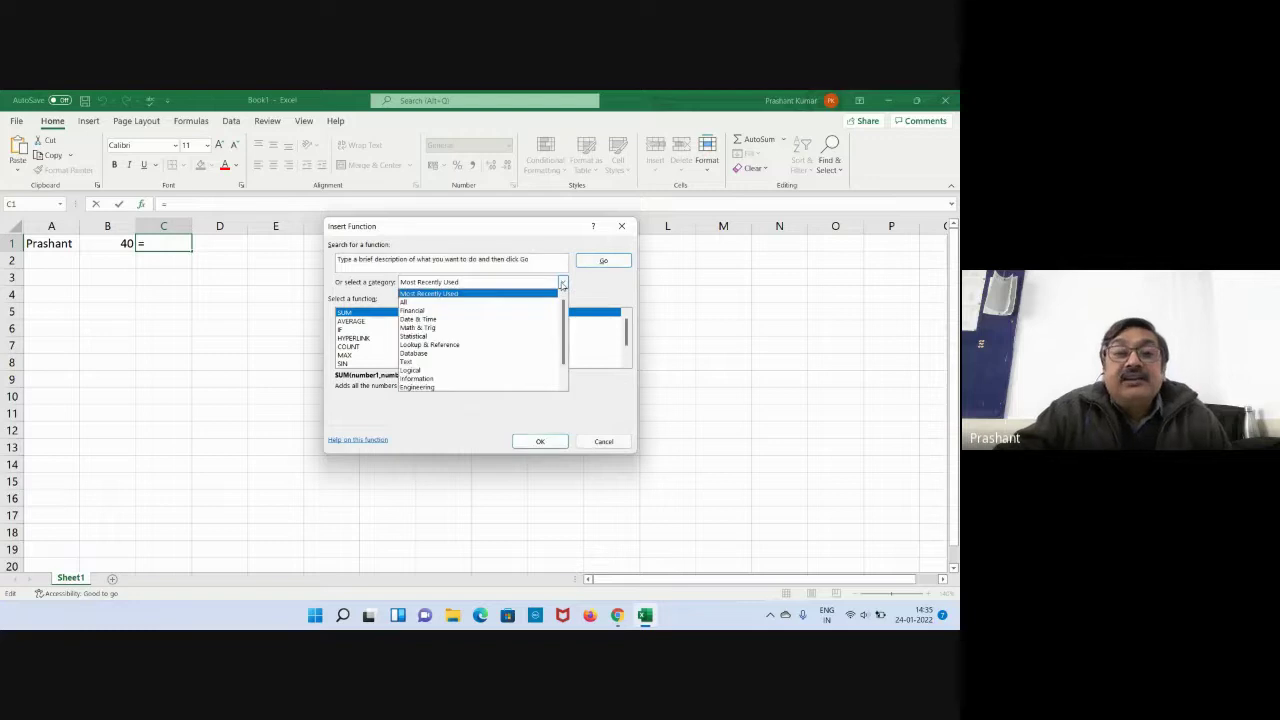
pyautogui.scroll(-2, 482, 306)
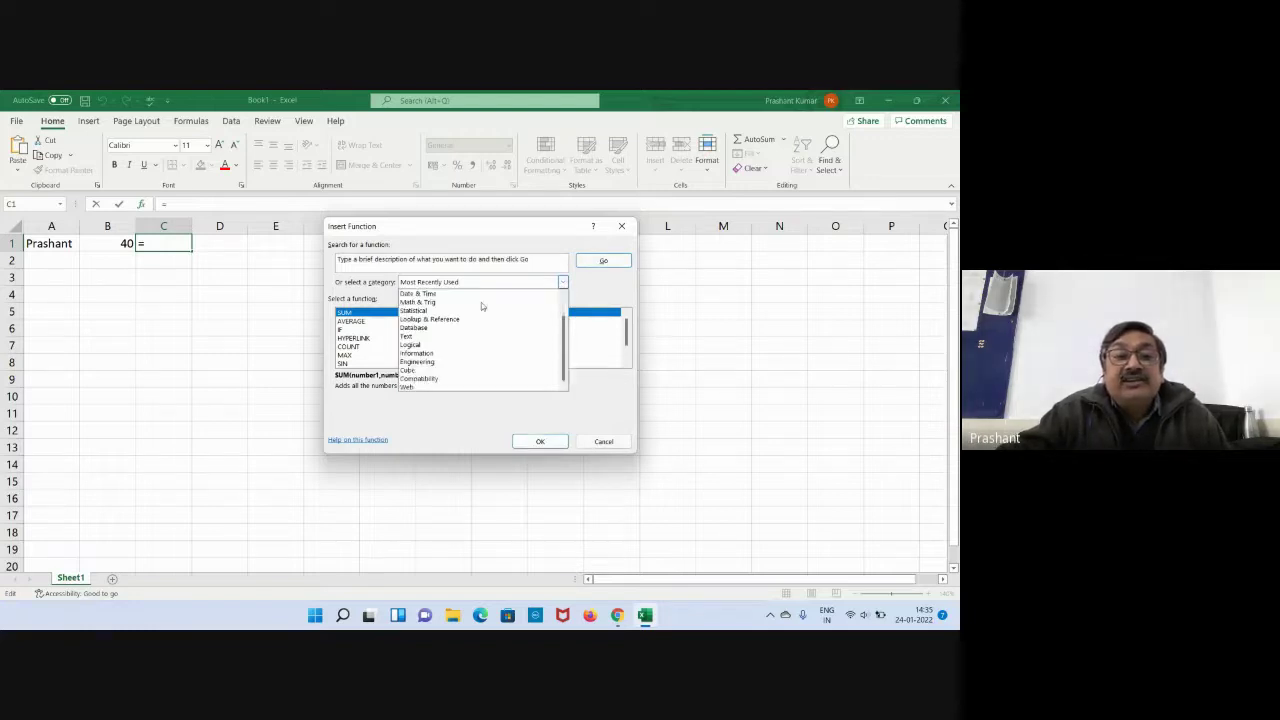
pyautogui.scroll(2, 482, 306)
pyautogui.click(438, 310)
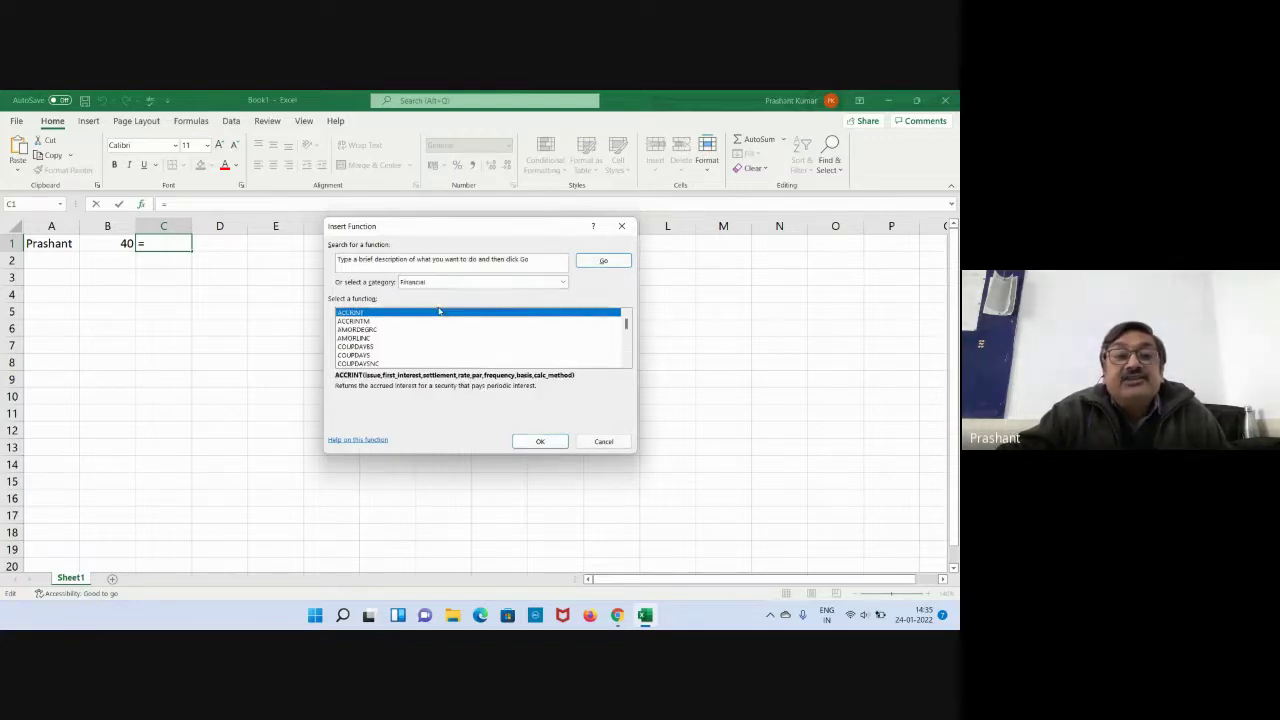
# View the Date & Time, Statistical and Lookup & Reference categories, then cancel the dialog.
pyautogui.click(562, 282)
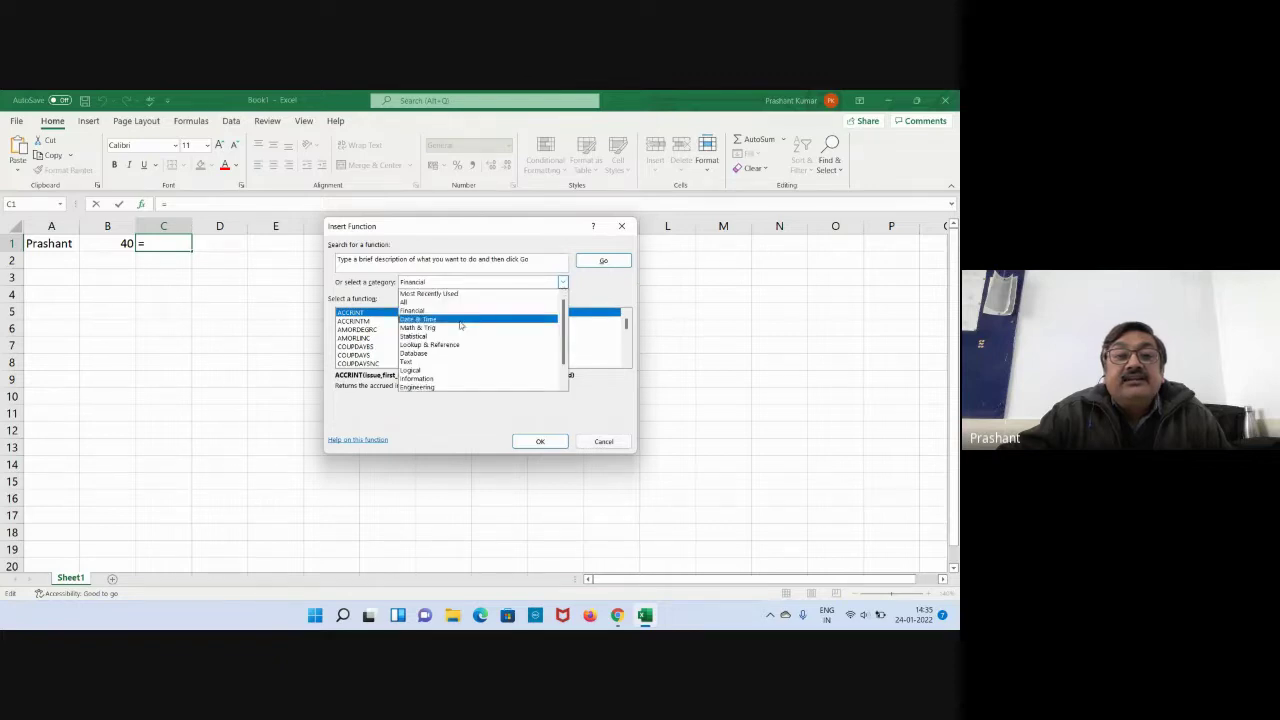
pyautogui.click(461, 322)
pyautogui.click(562, 282)
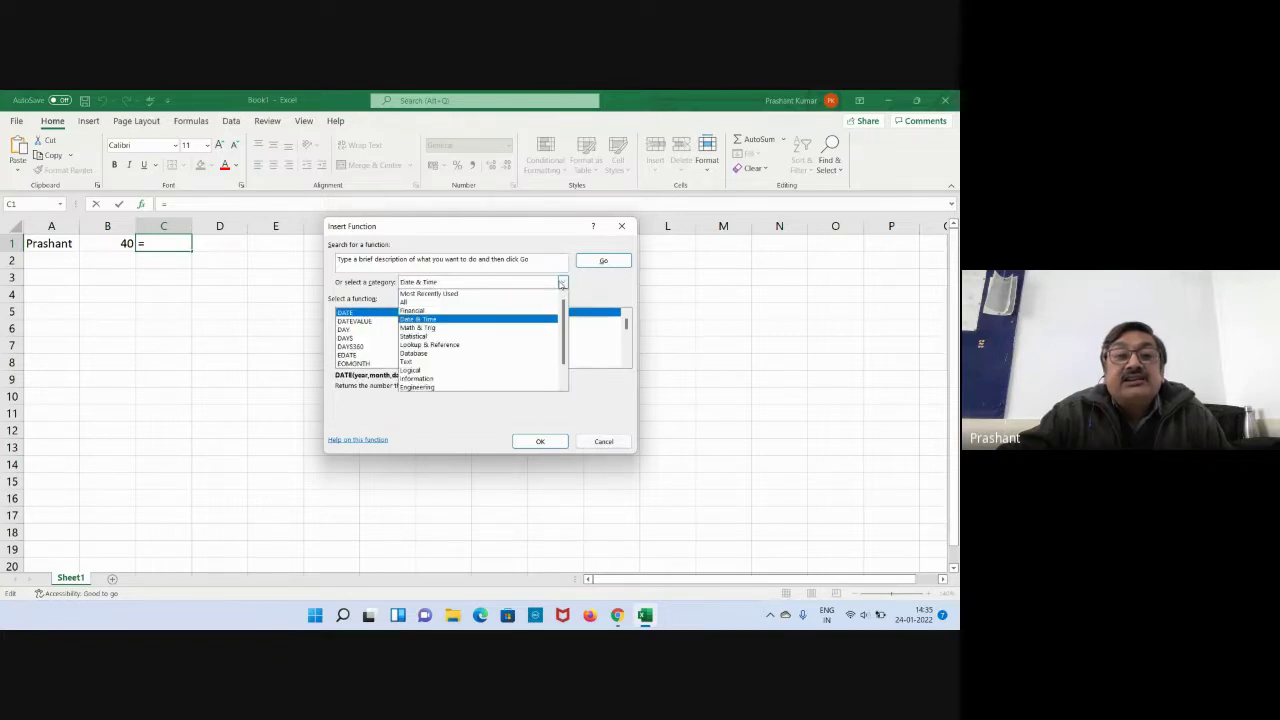
pyautogui.click(428, 337)
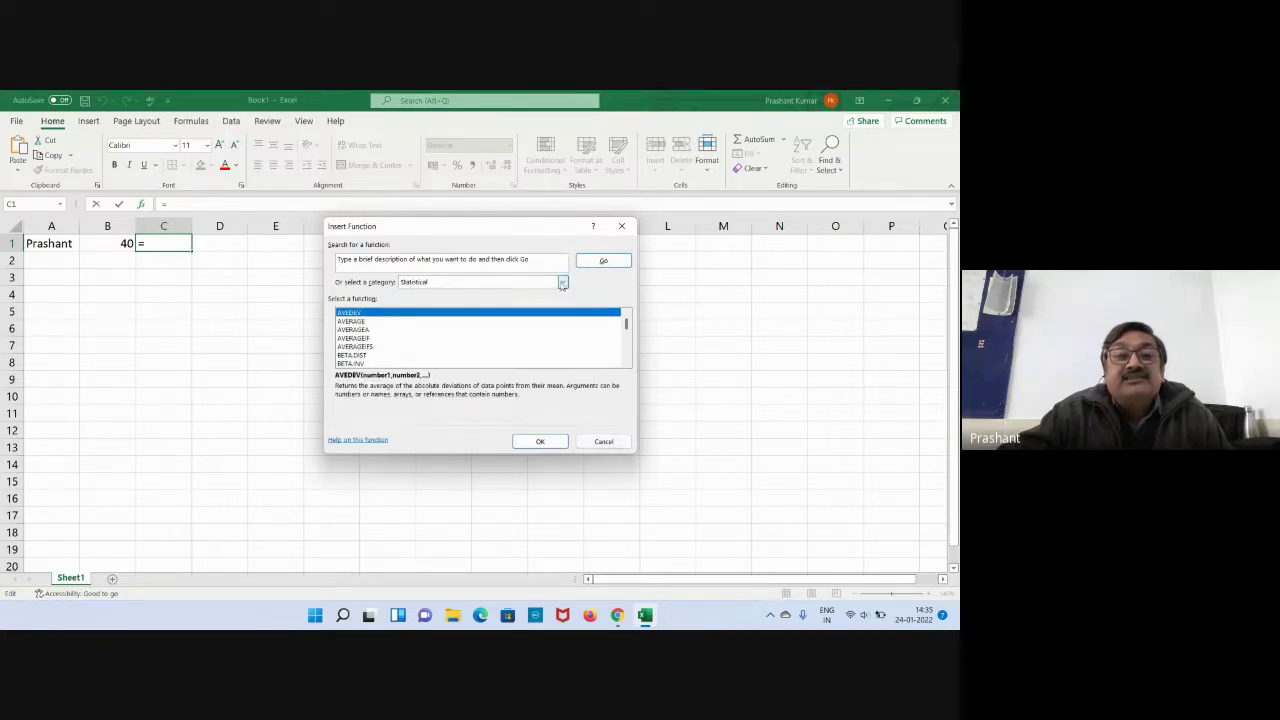
pyautogui.click(562, 282)
pyautogui.click(437, 345)
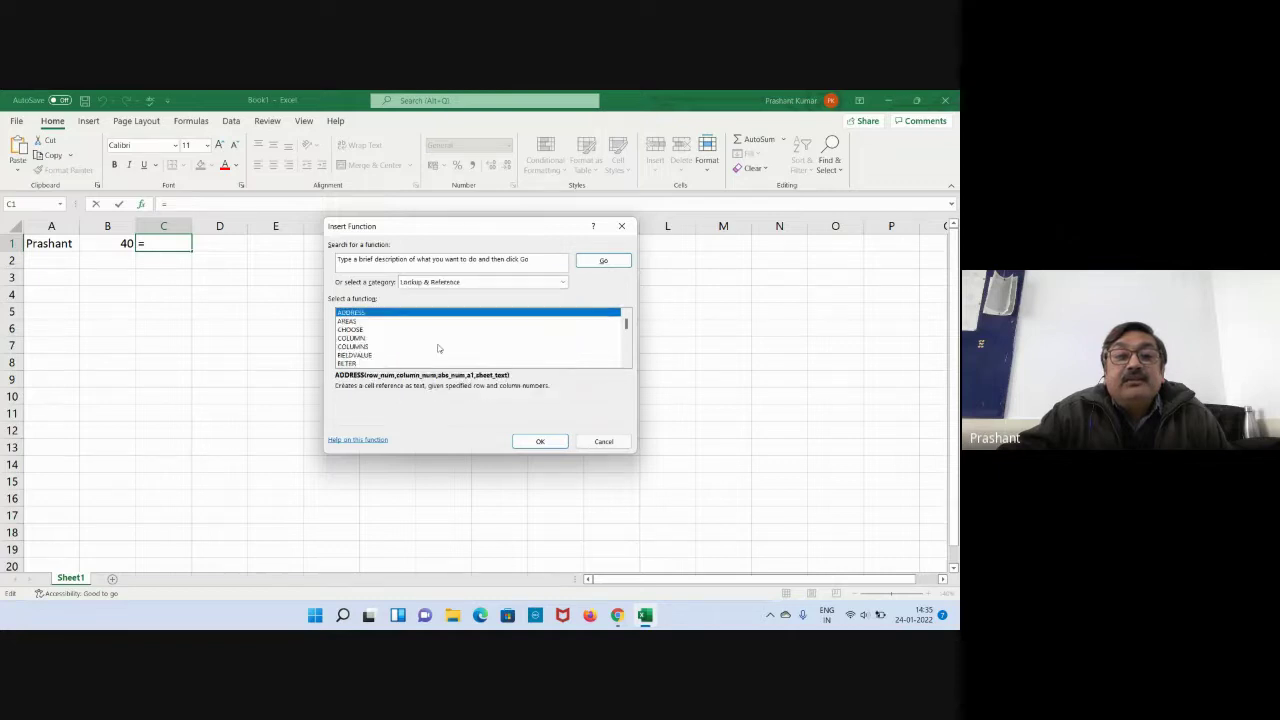
pyautogui.click(562, 283)
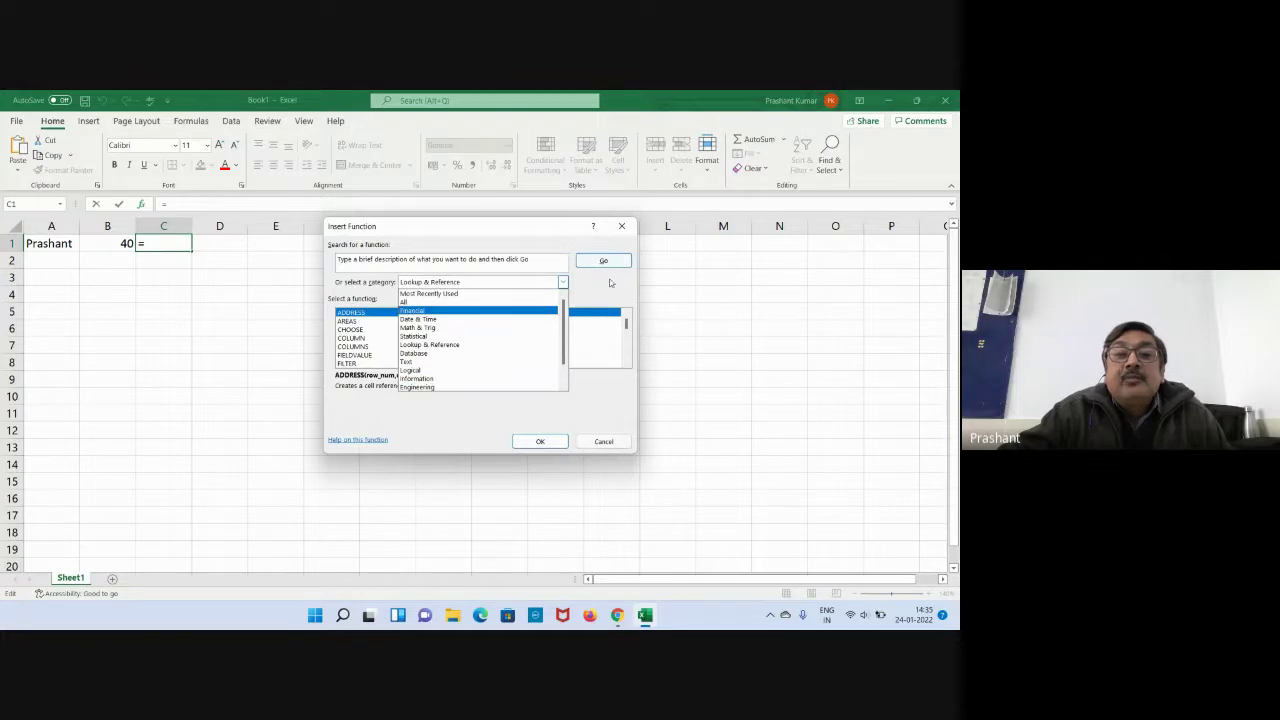
pyautogui.click(608, 287)
pyautogui.click(604, 441)
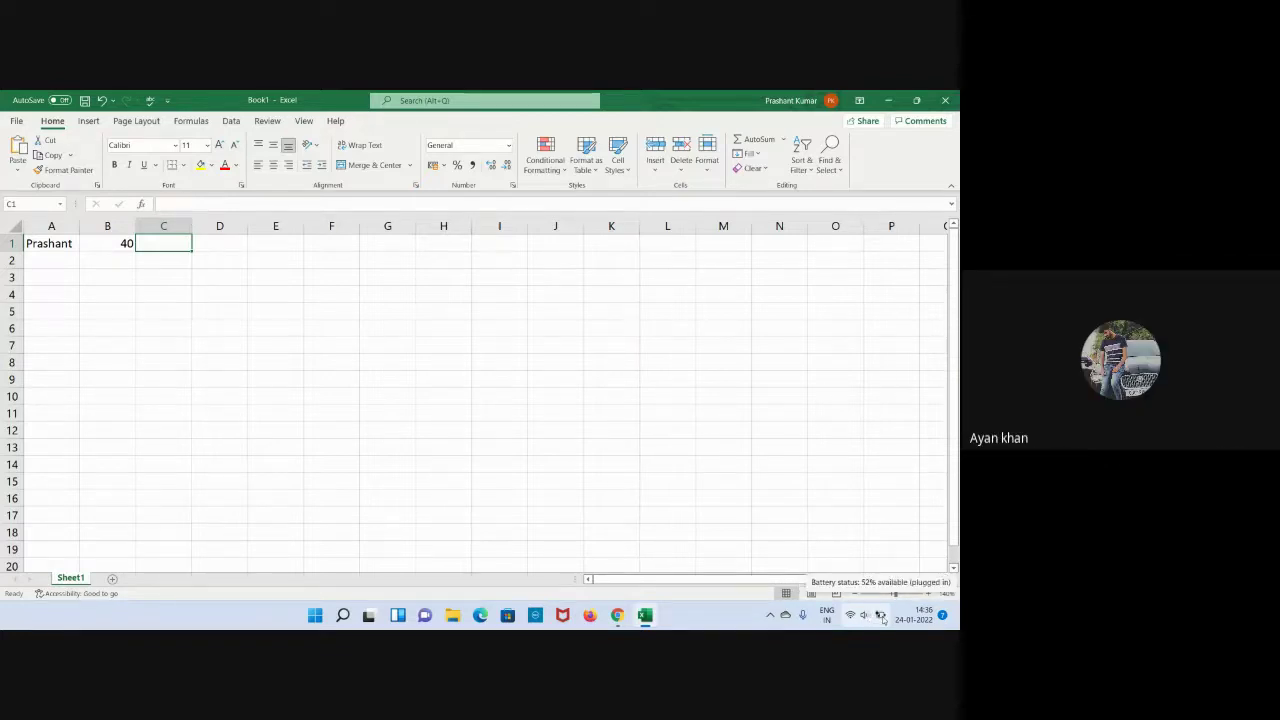
pyautogui.click(448, 327)
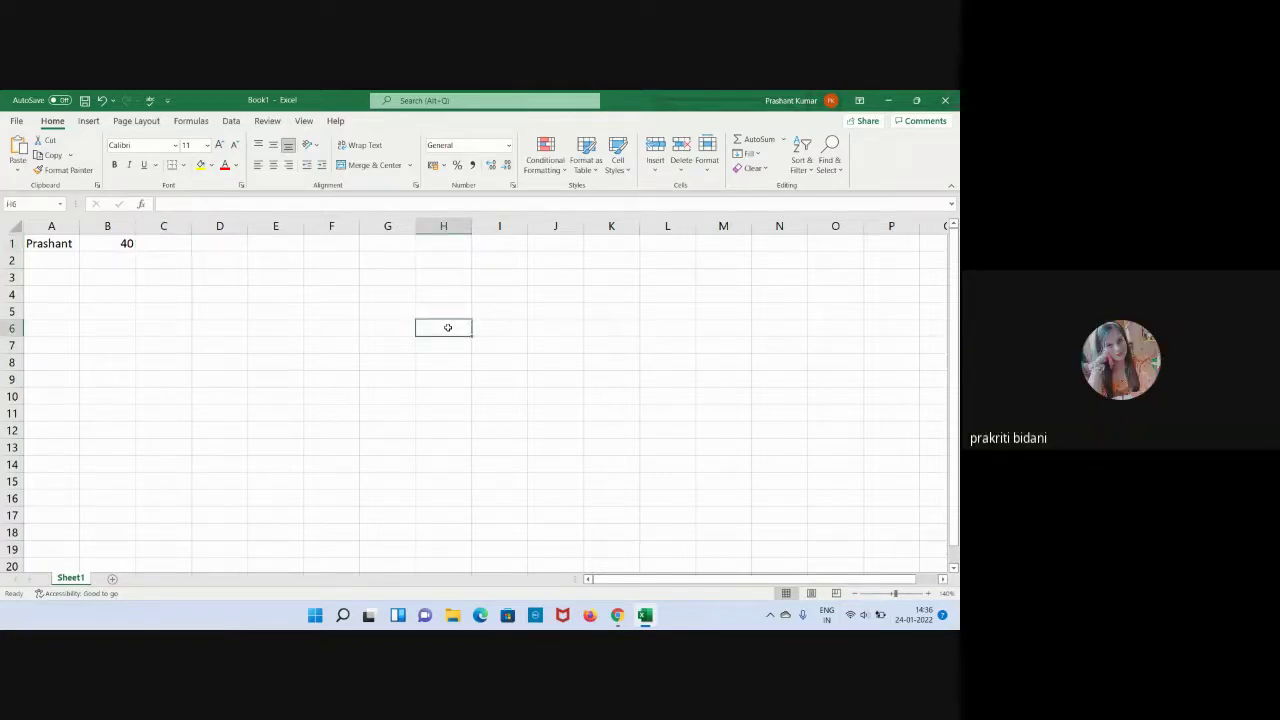
pyautogui.click(340, 330)
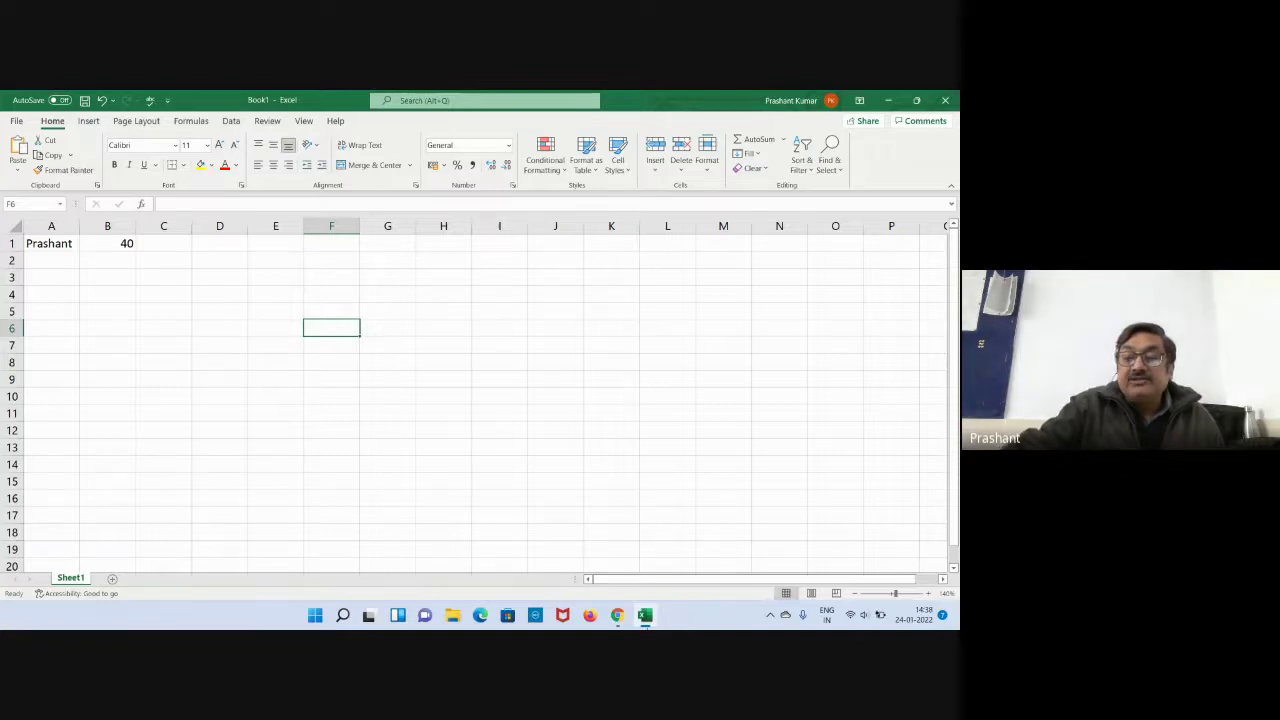
pyautogui.moveTo(645, 614)
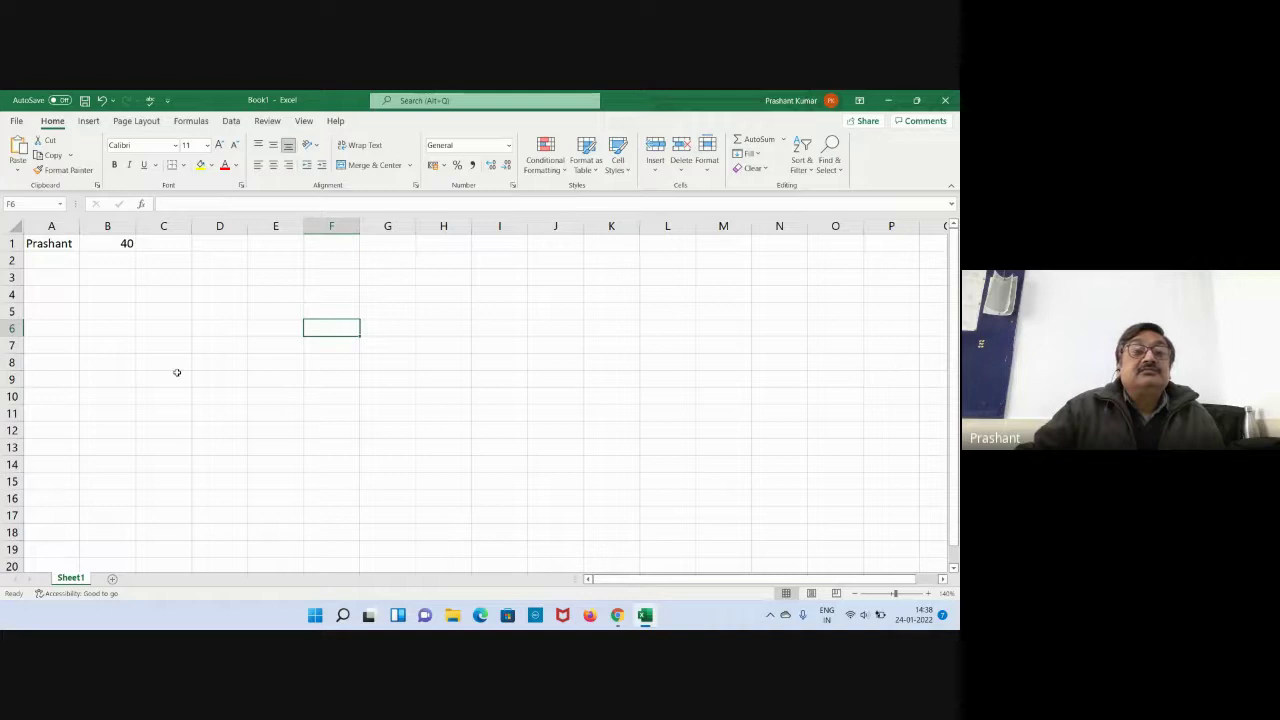
pyautogui.click(166, 242)
pyautogui.click(221, 243)
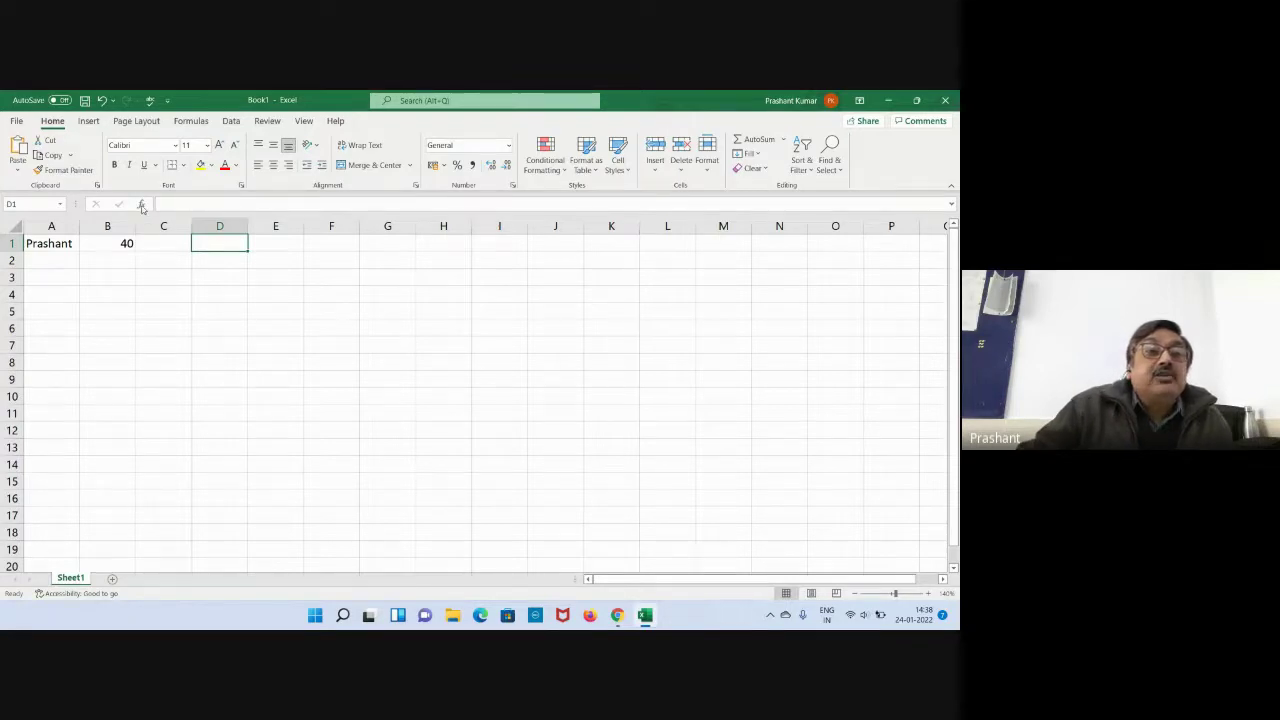
pyautogui.click(141, 205)
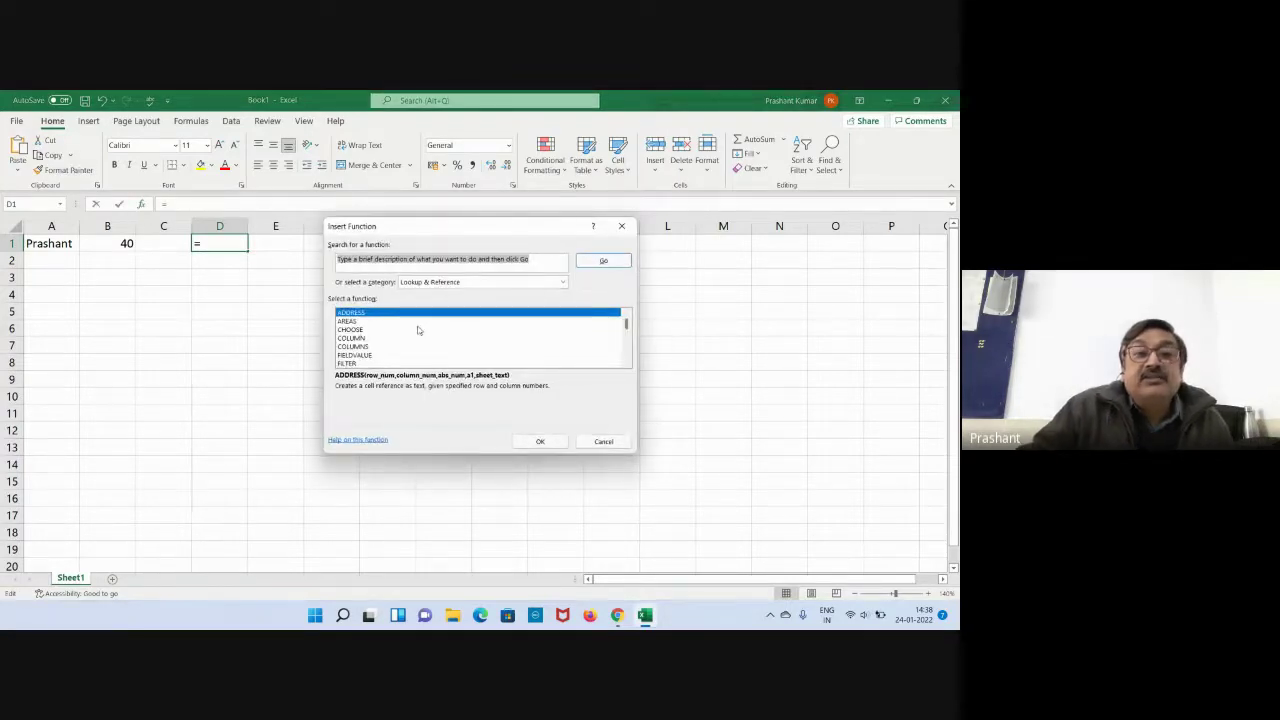
pyautogui.click(430, 283)
pyautogui.click(430, 294)
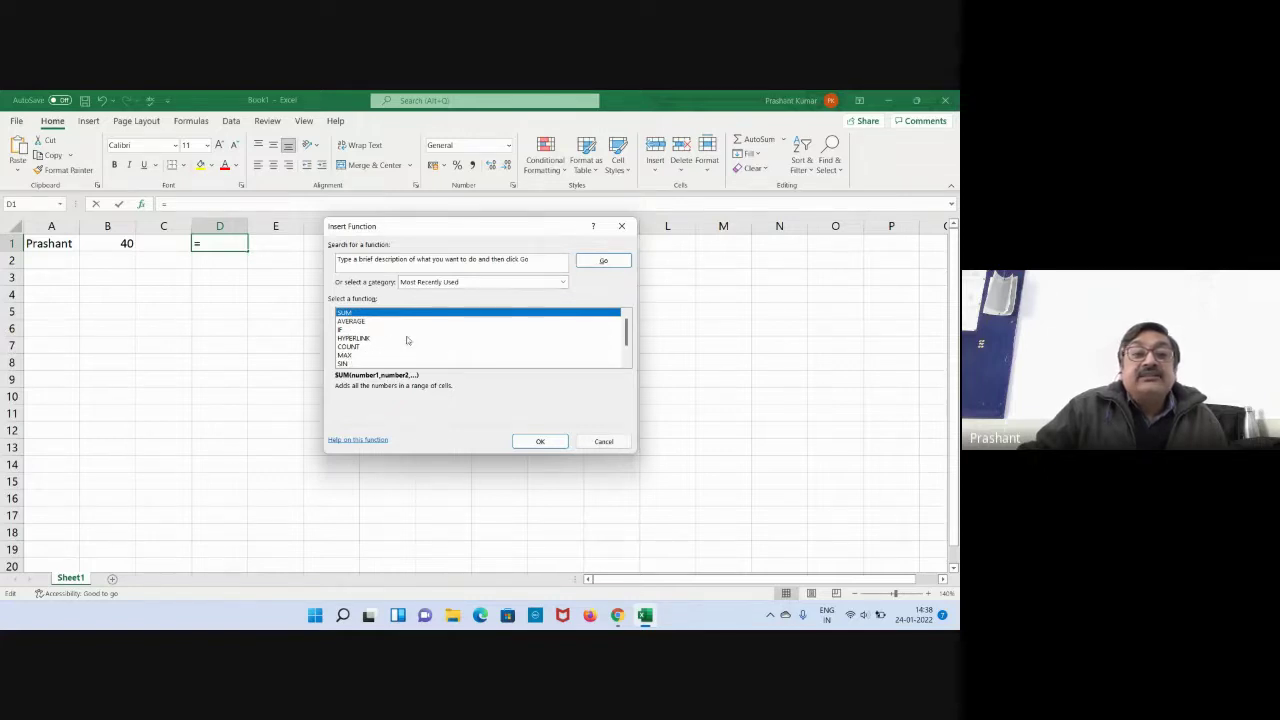
pyautogui.scroll(-1, 407, 340)
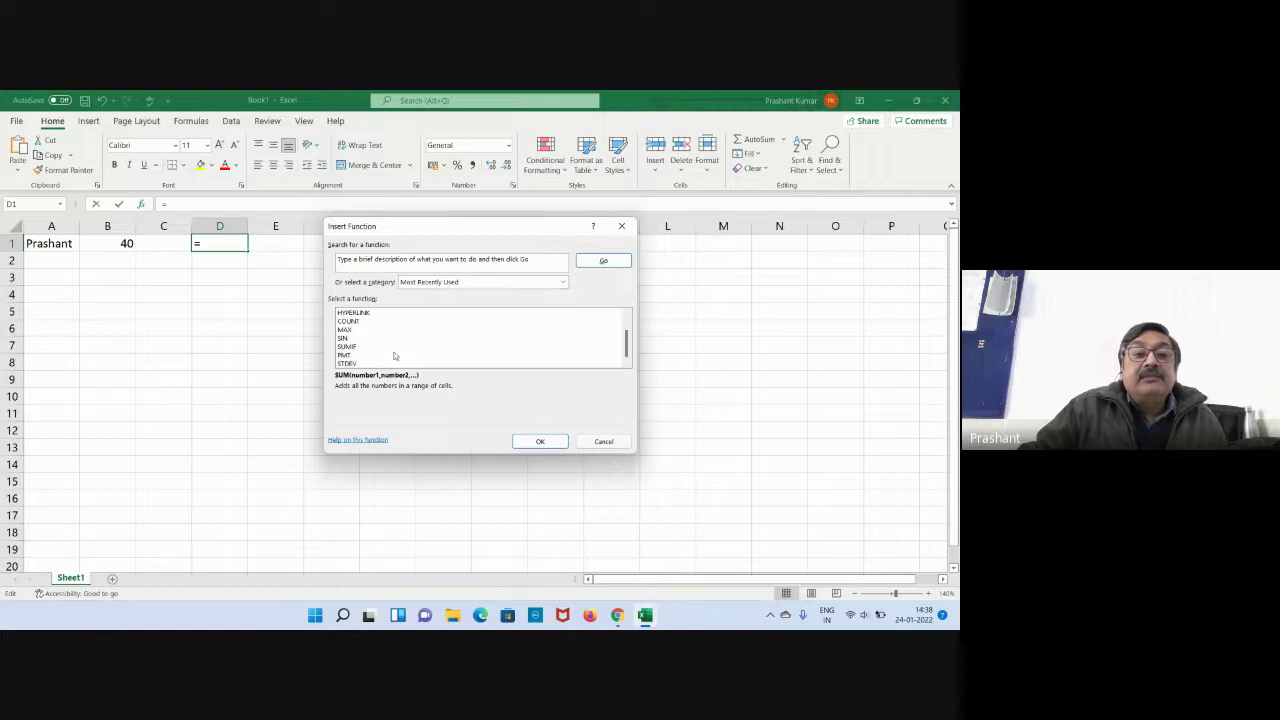
pyautogui.click(604, 442)
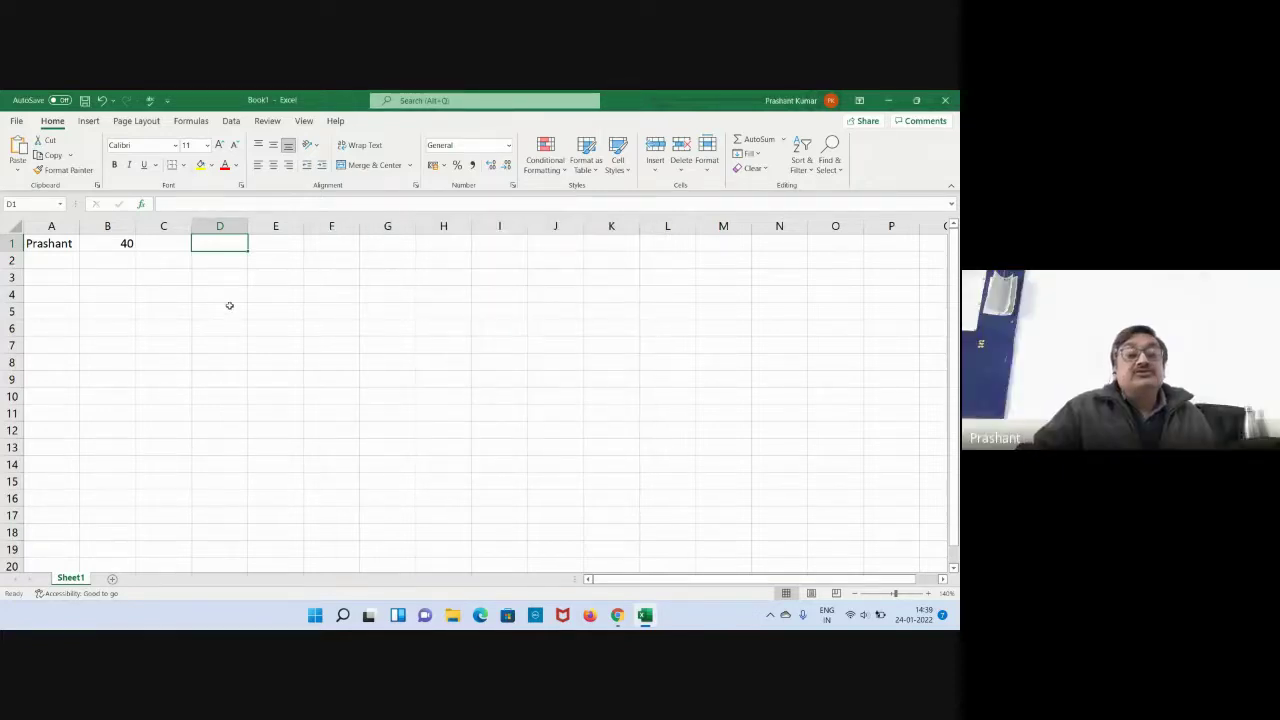
pyautogui.click(152, 250)
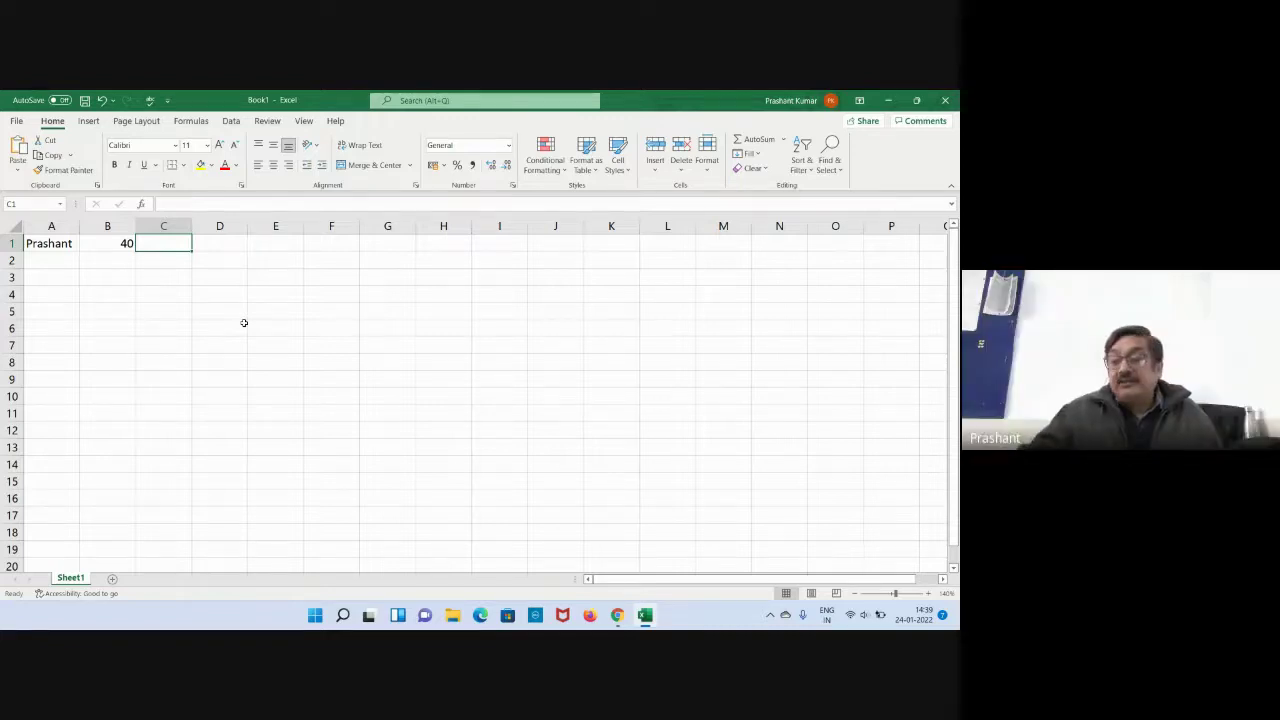
pyautogui.click(251, 318)
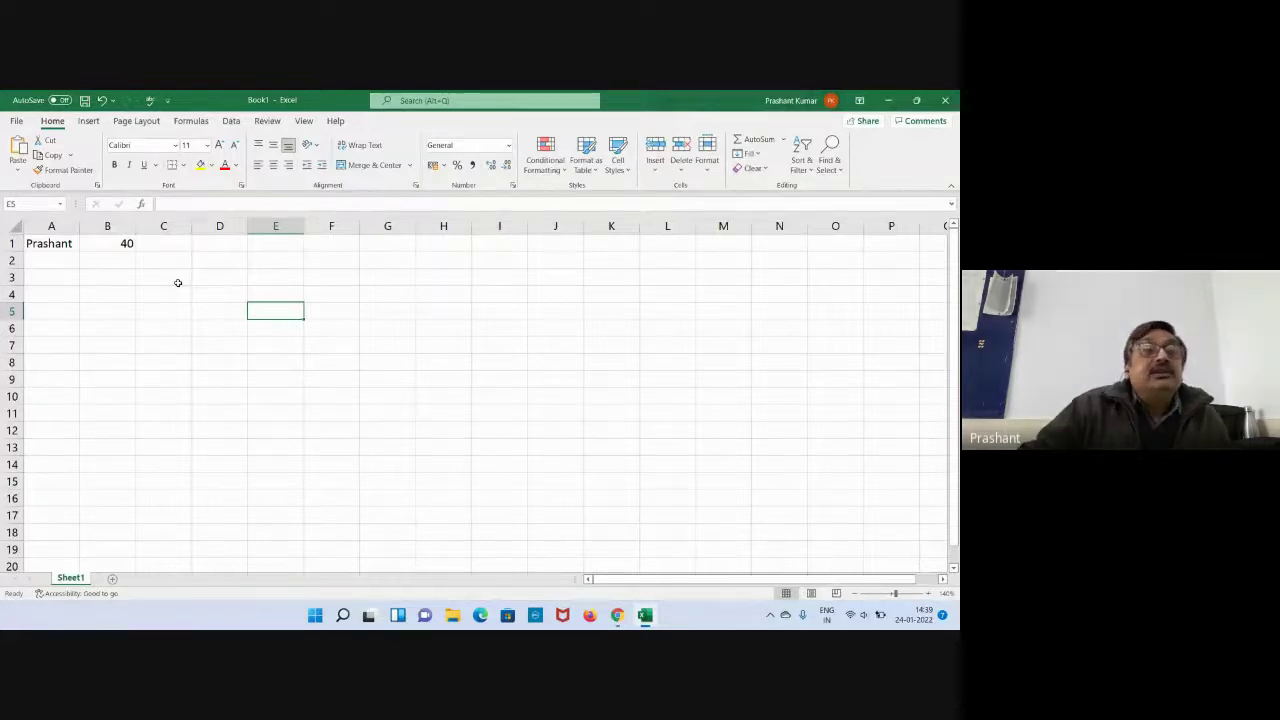
# Enter four more first names in A2:A5 and delete the 40 from cell B1.
pyautogui.click(77, 262)
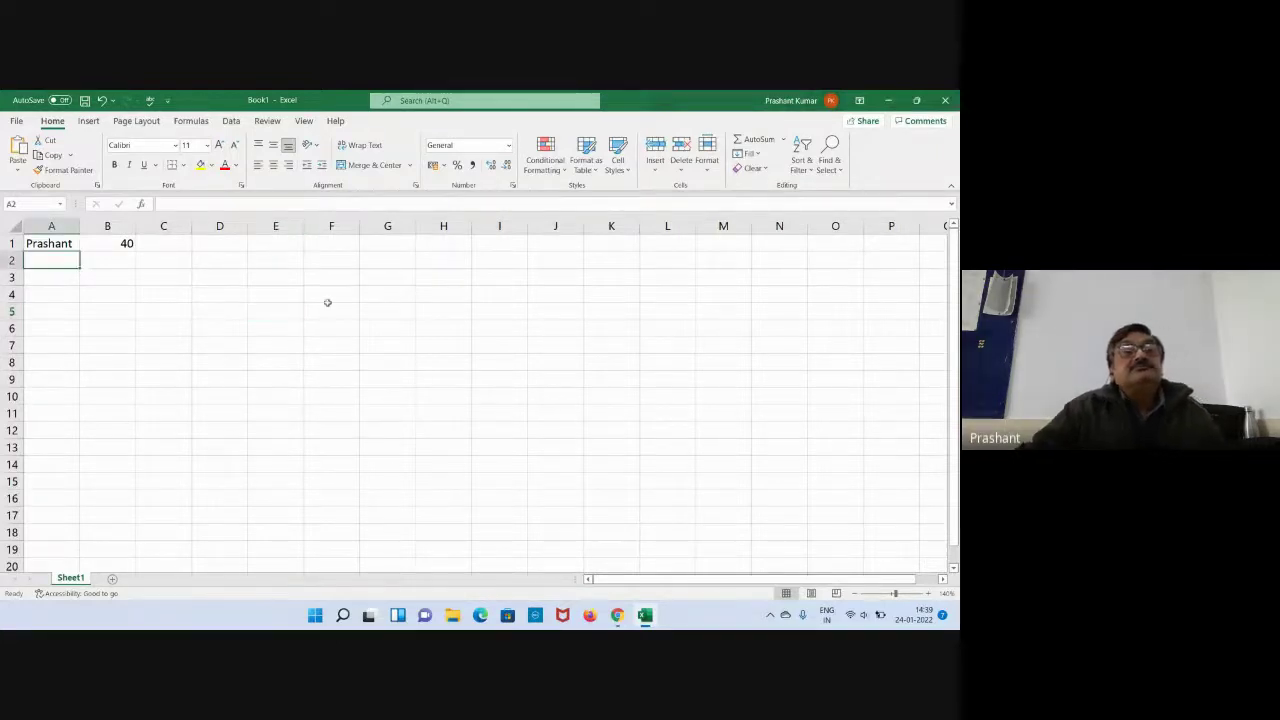
pyautogui.write('P')
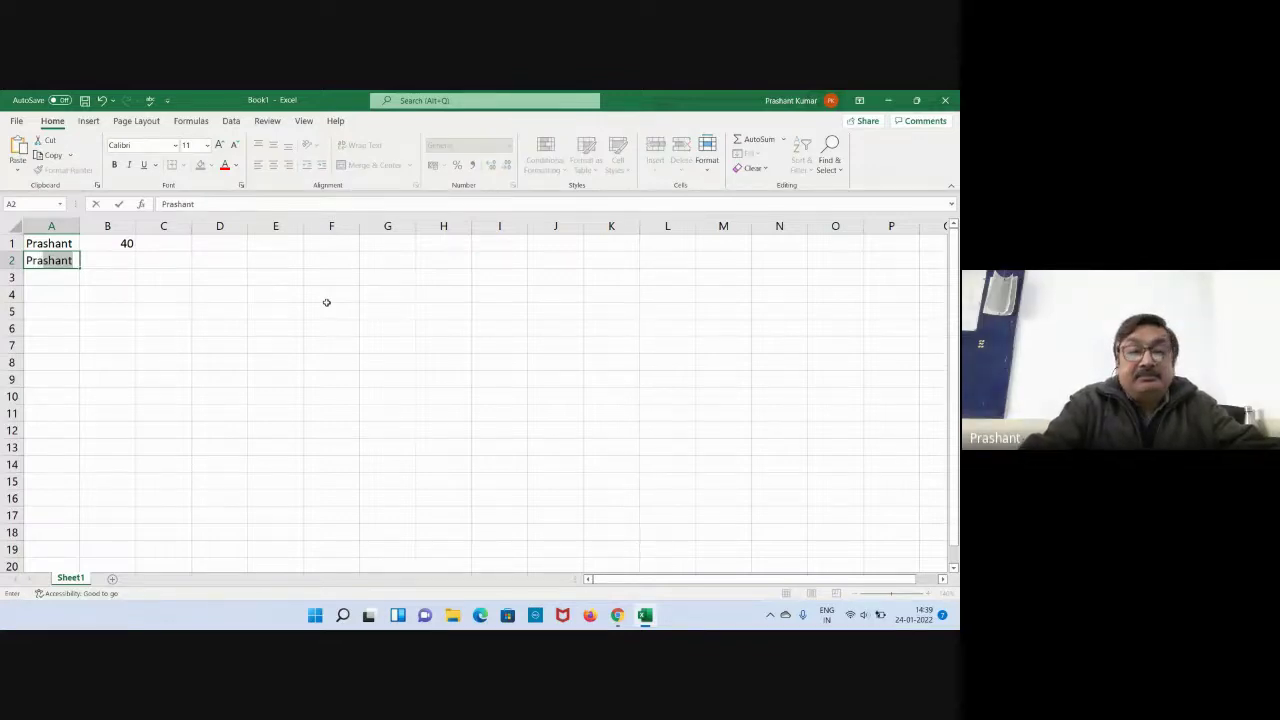
pyautogui.write('rakash')
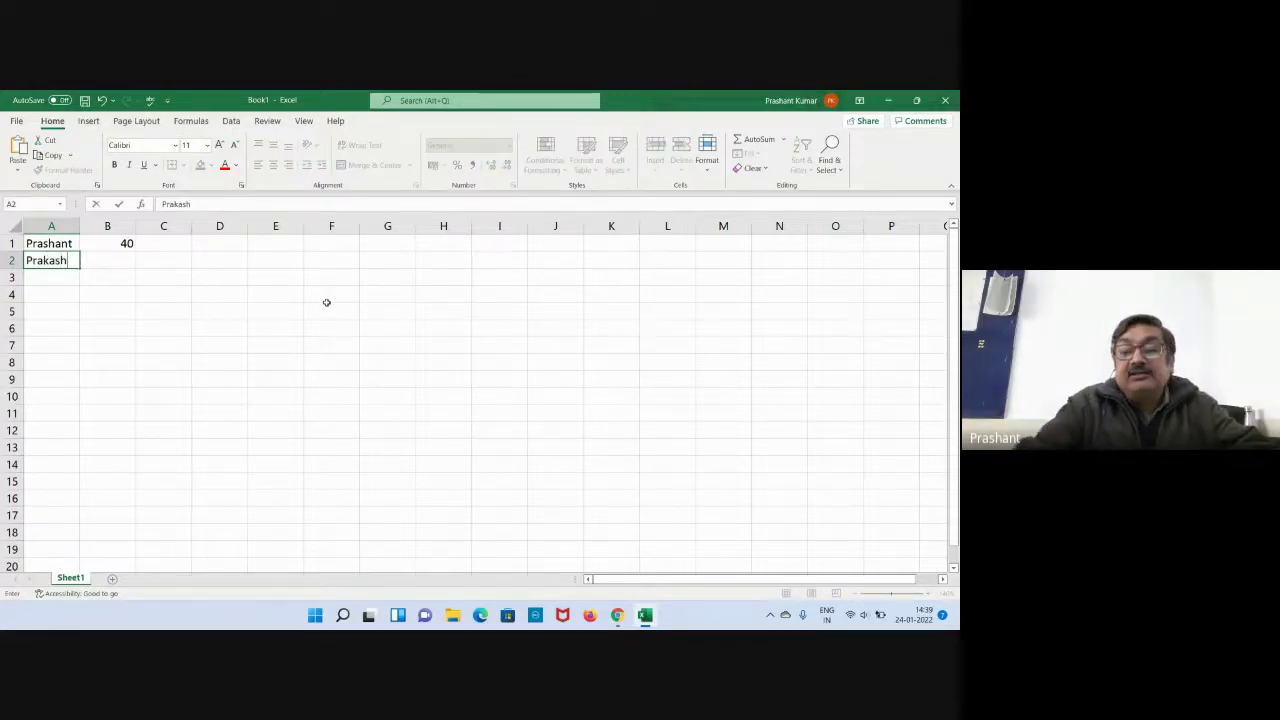
pyautogui.press('Return')
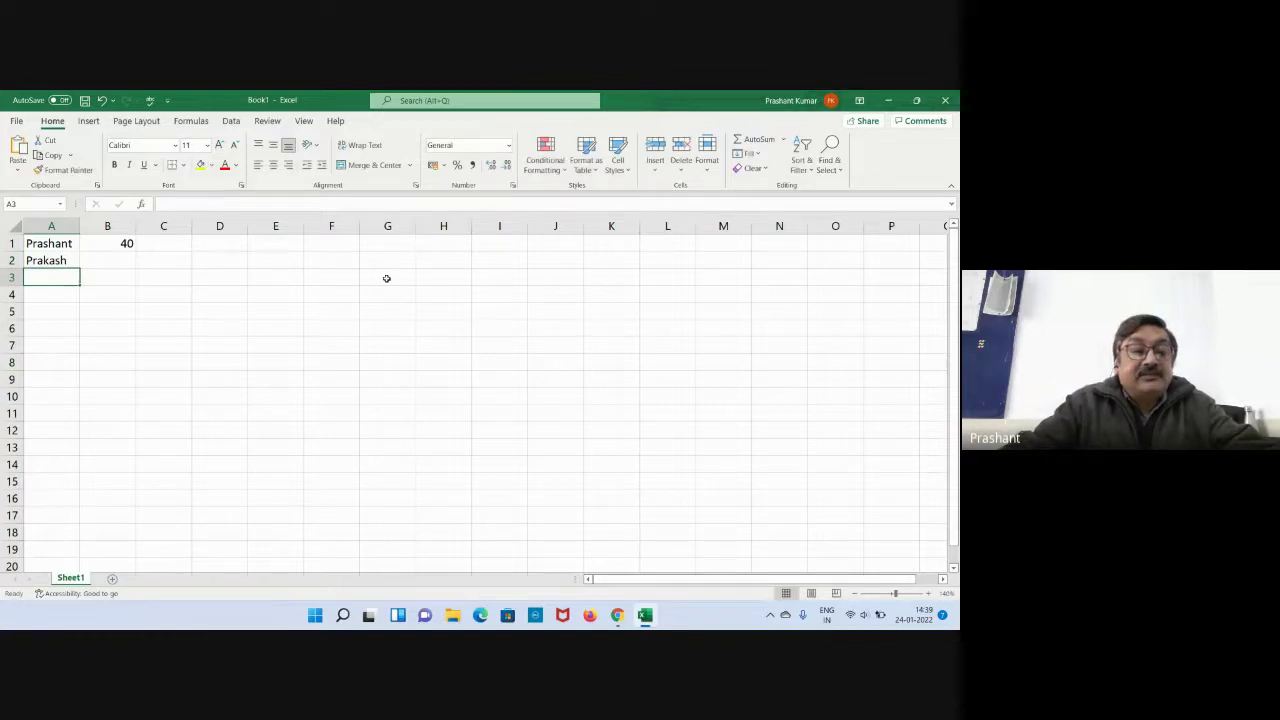
pyautogui.write('Sum')
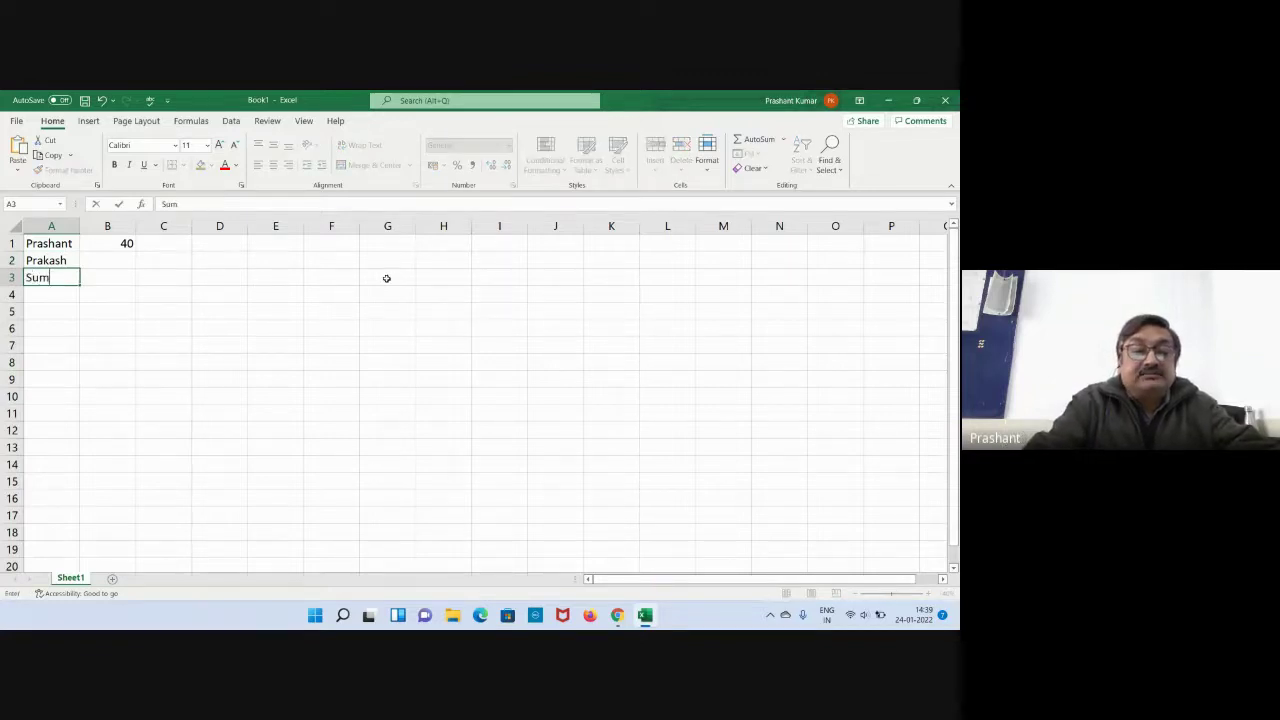
pyautogui.write('it')
pyautogui.press('Return')
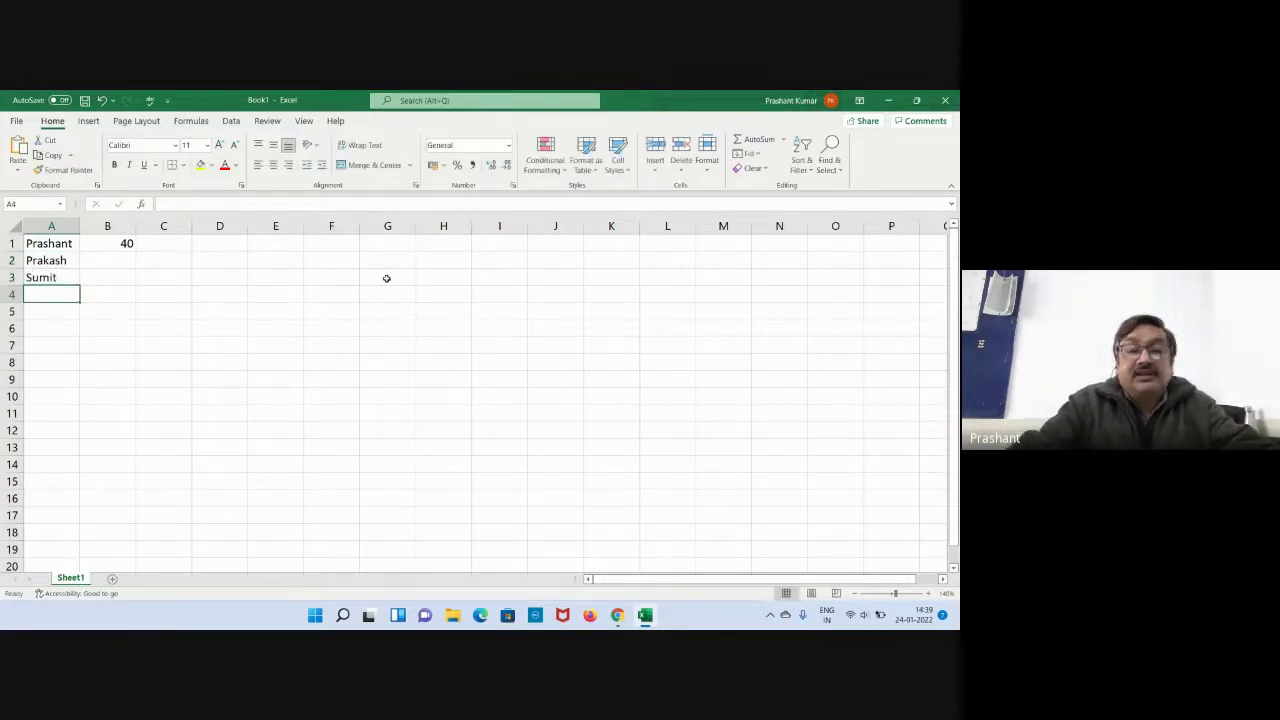
pyautogui.write('Pawan')
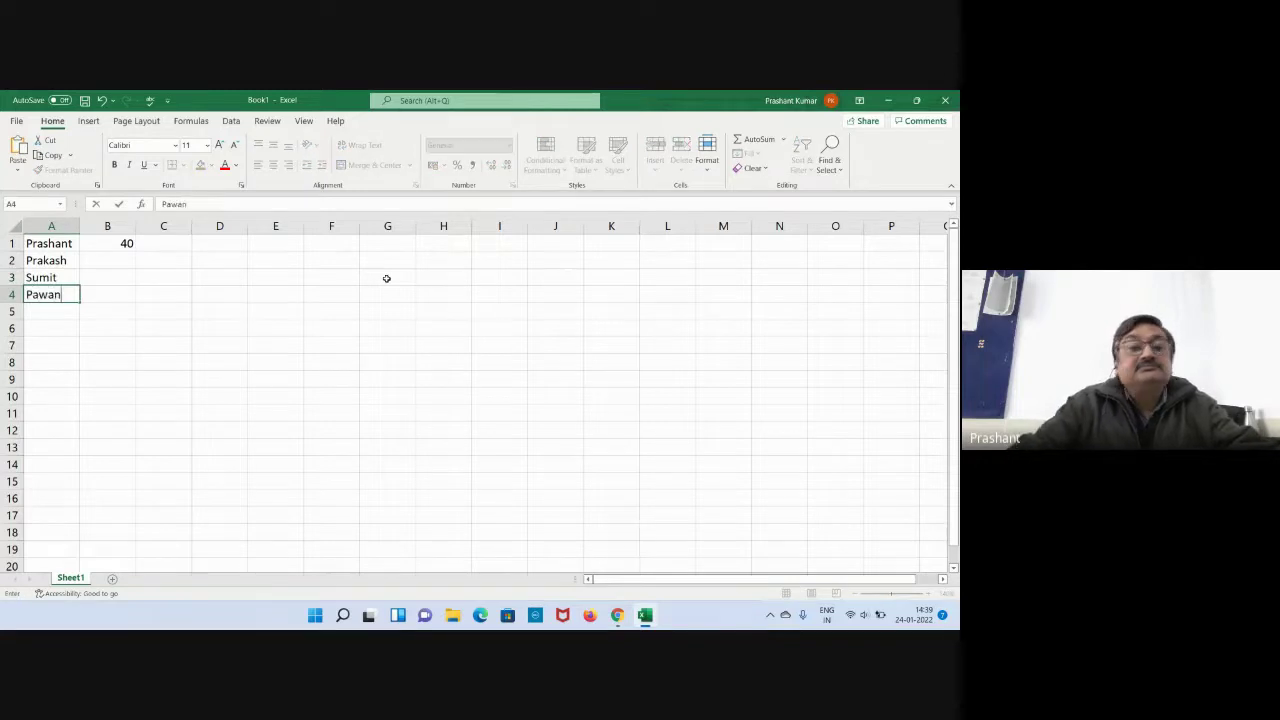
pyautogui.press('Return')
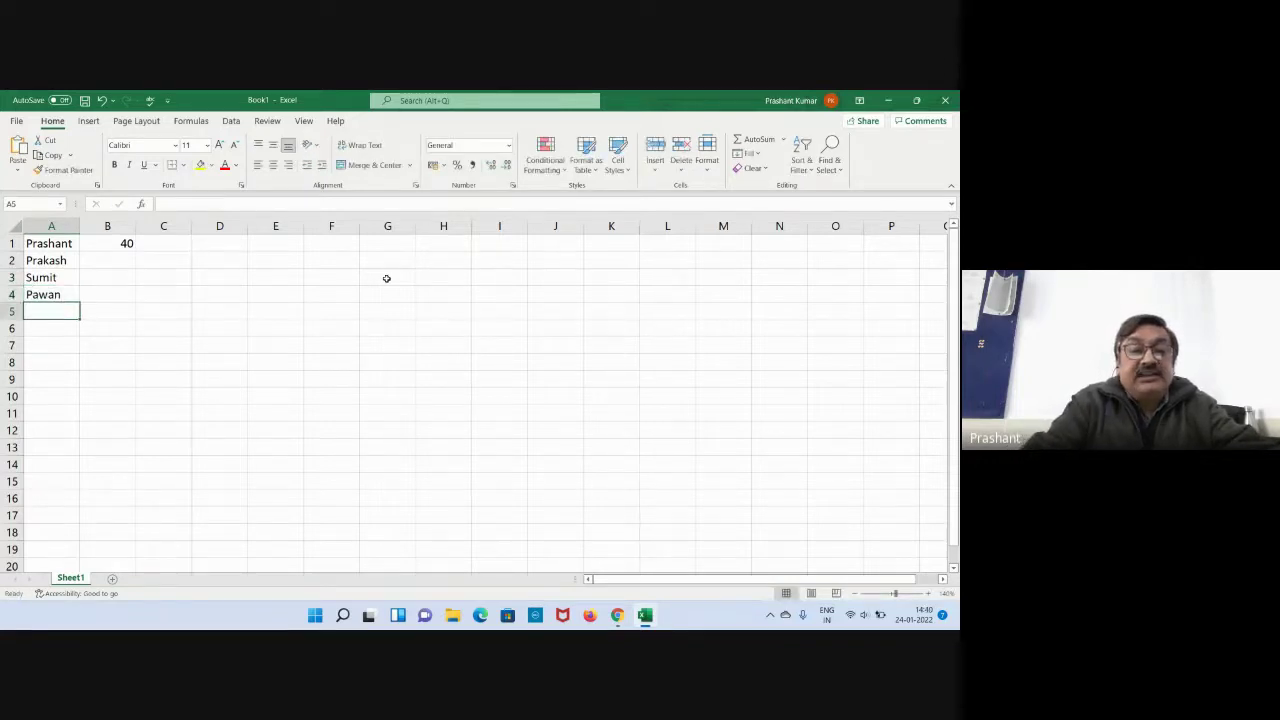
pyautogui.write('Jitendra')
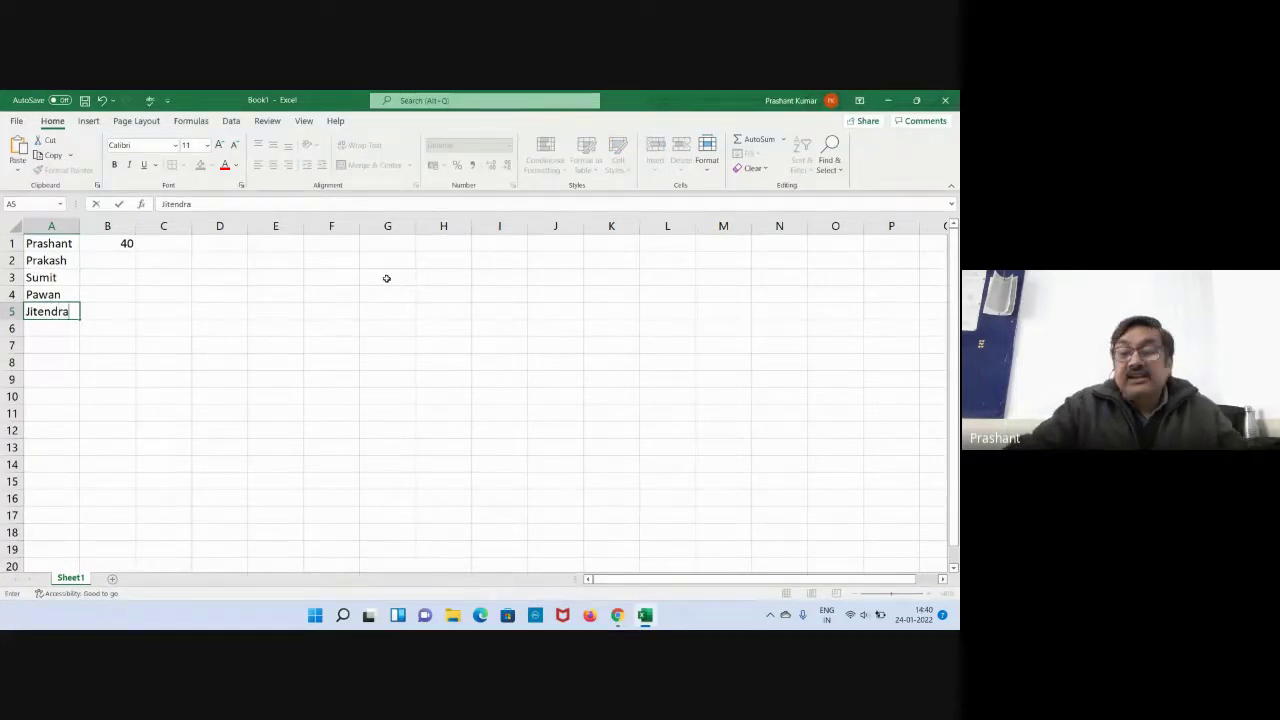
pyautogui.press('Return')
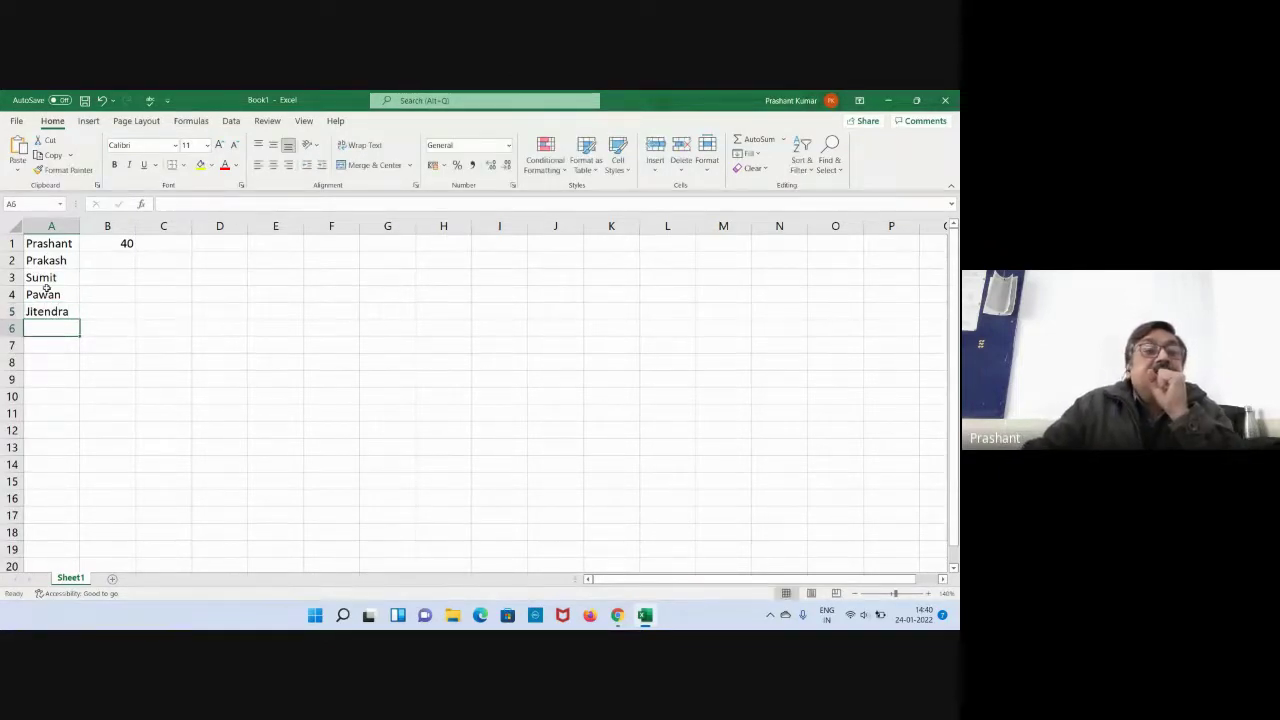
pyautogui.click(96, 246)
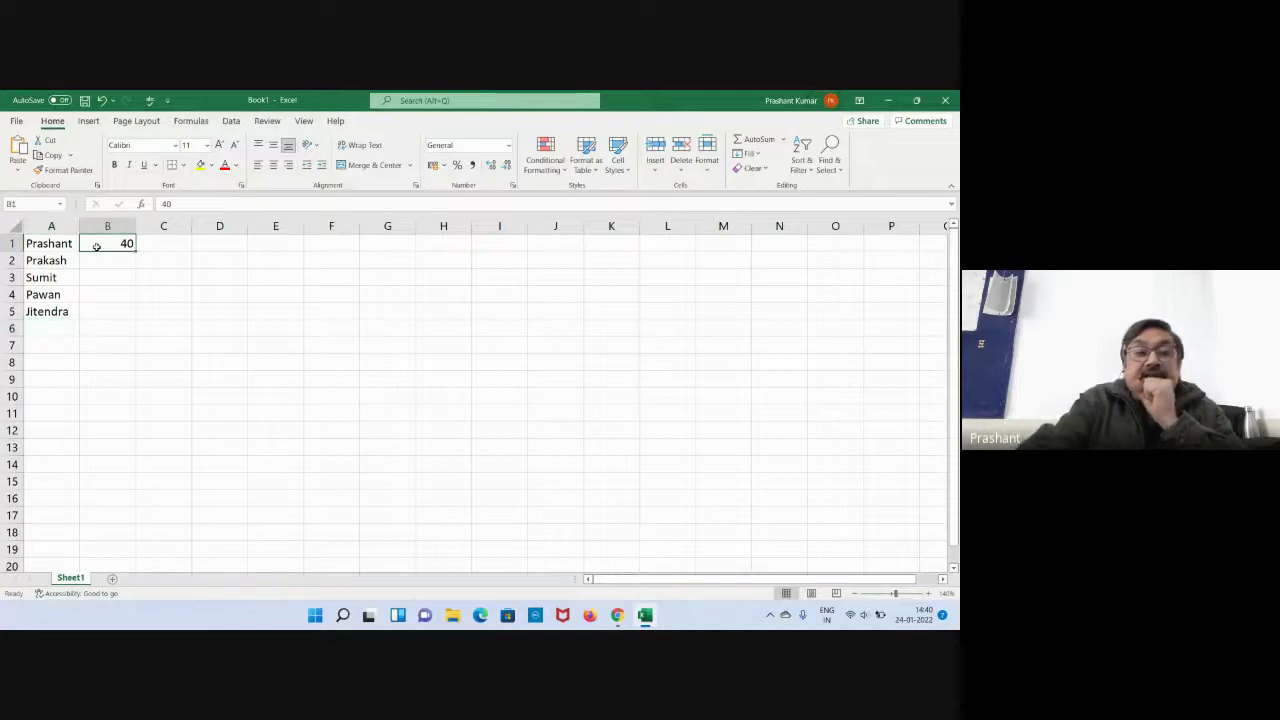
pyautogui.press('Delete')
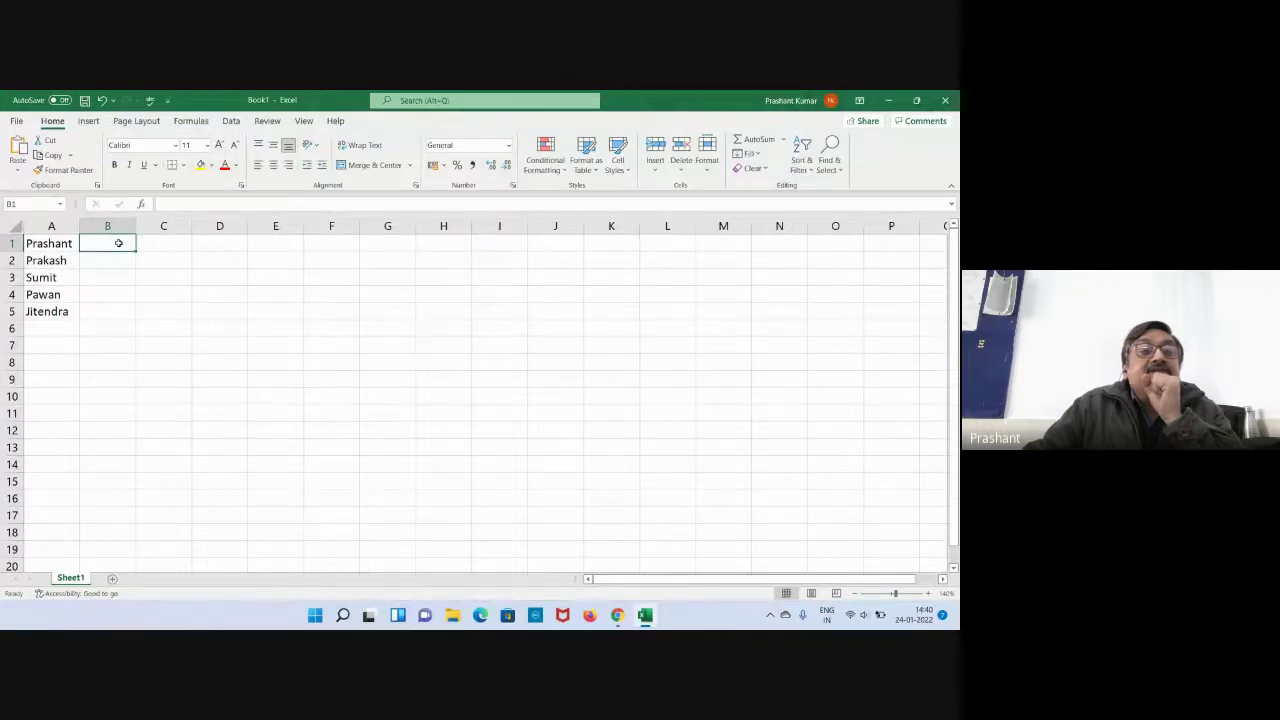
pyautogui.click(60, 311)
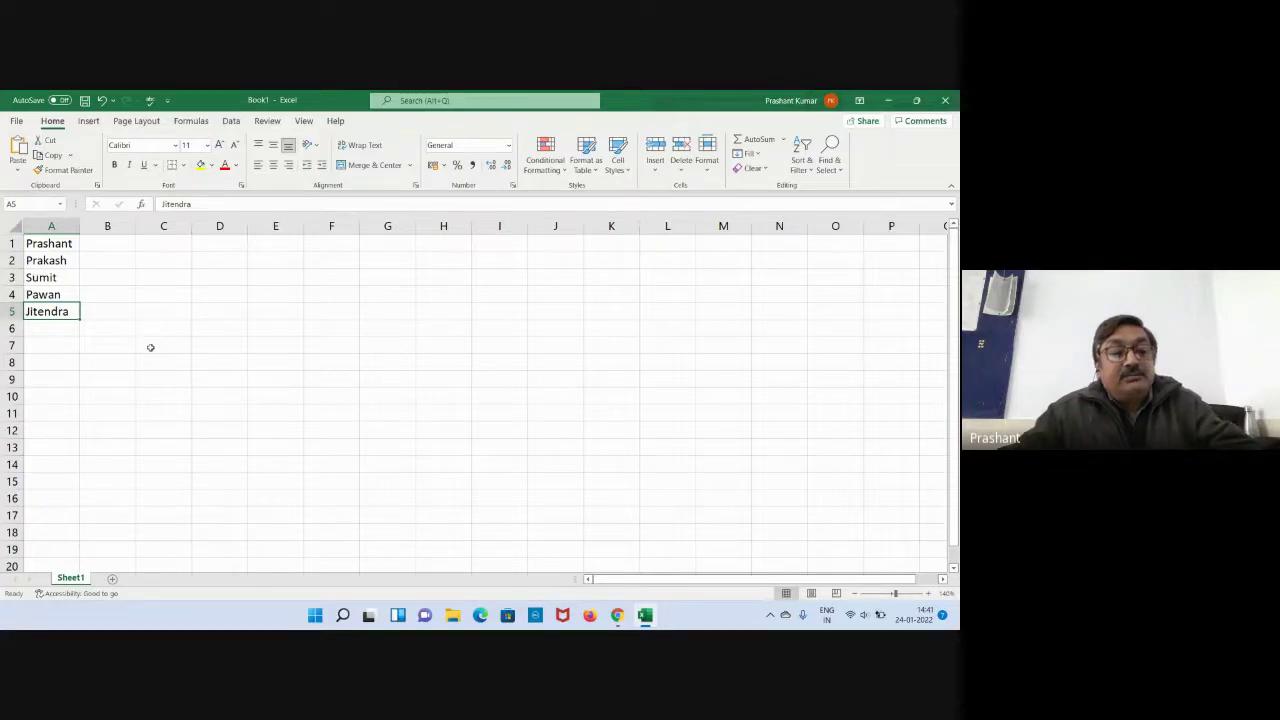
# Copy the fifth name from A5 into cell C1 and cancel the copy marquee.
pyautogui.hotkey('ctrl', 'c')
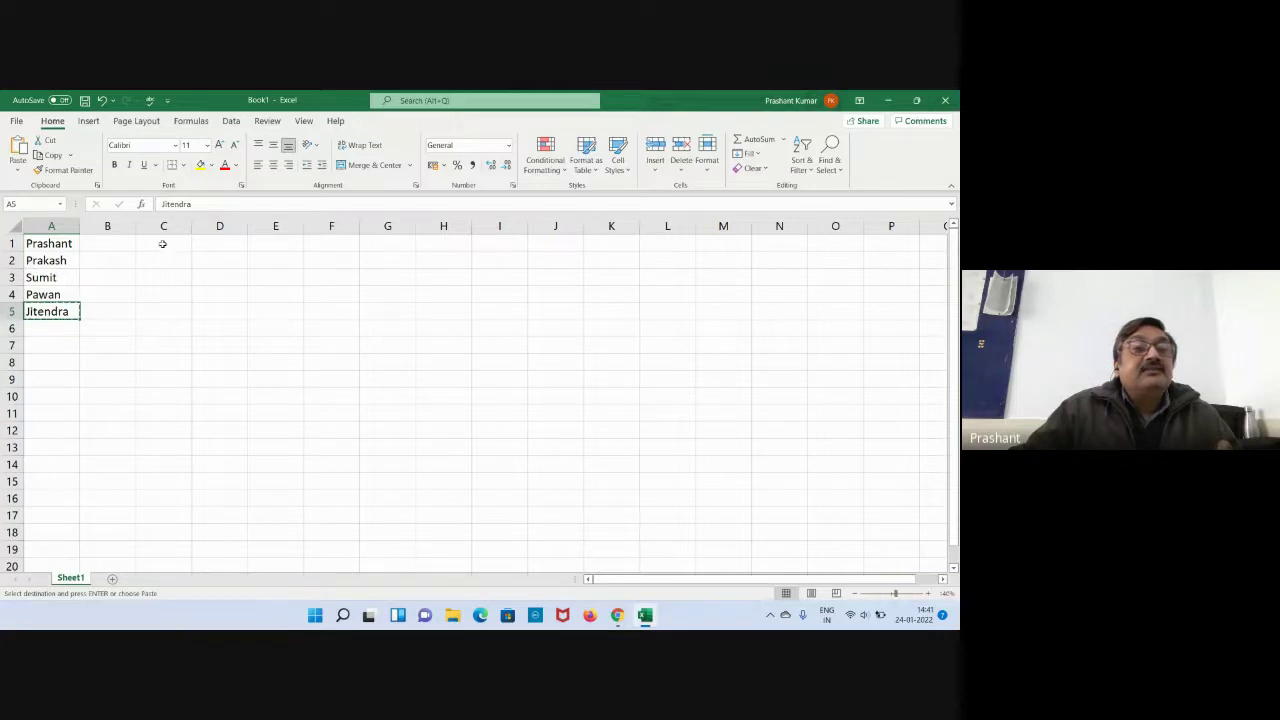
pyautogui.click(162, 243)
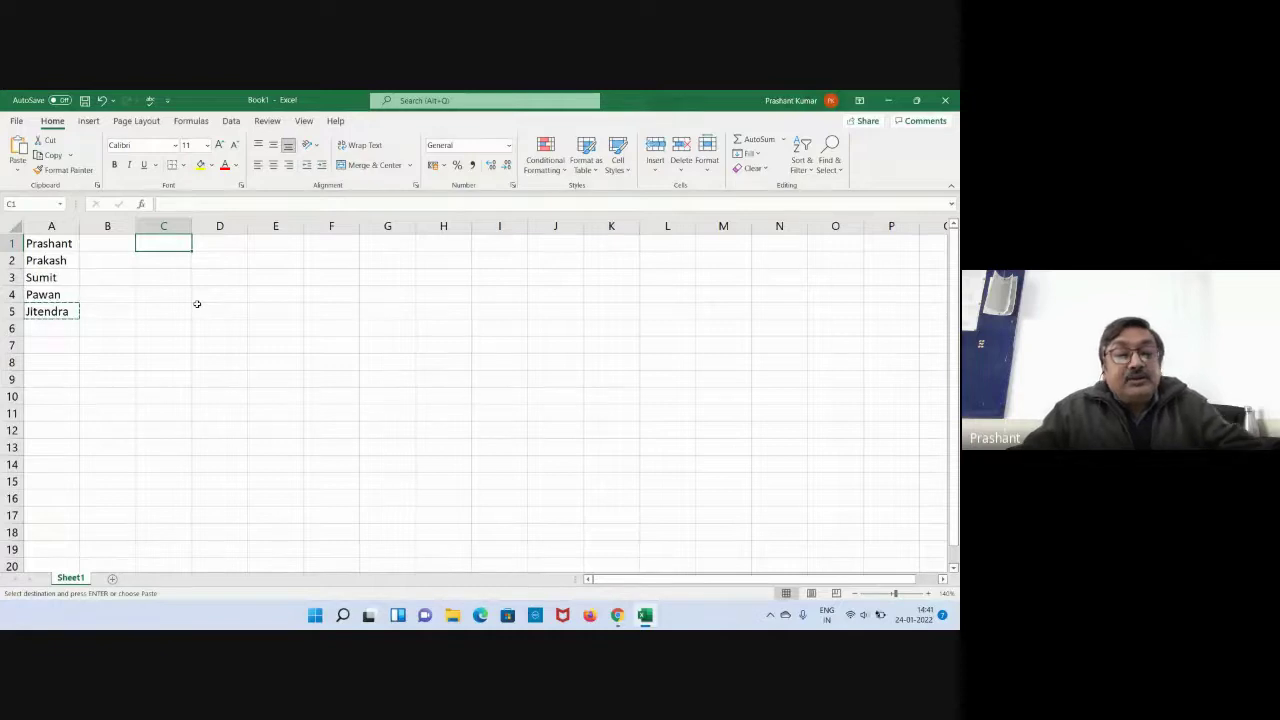
pyautogui.hotkey('ctrl', 'v')
pyautogui.click(260, 333)
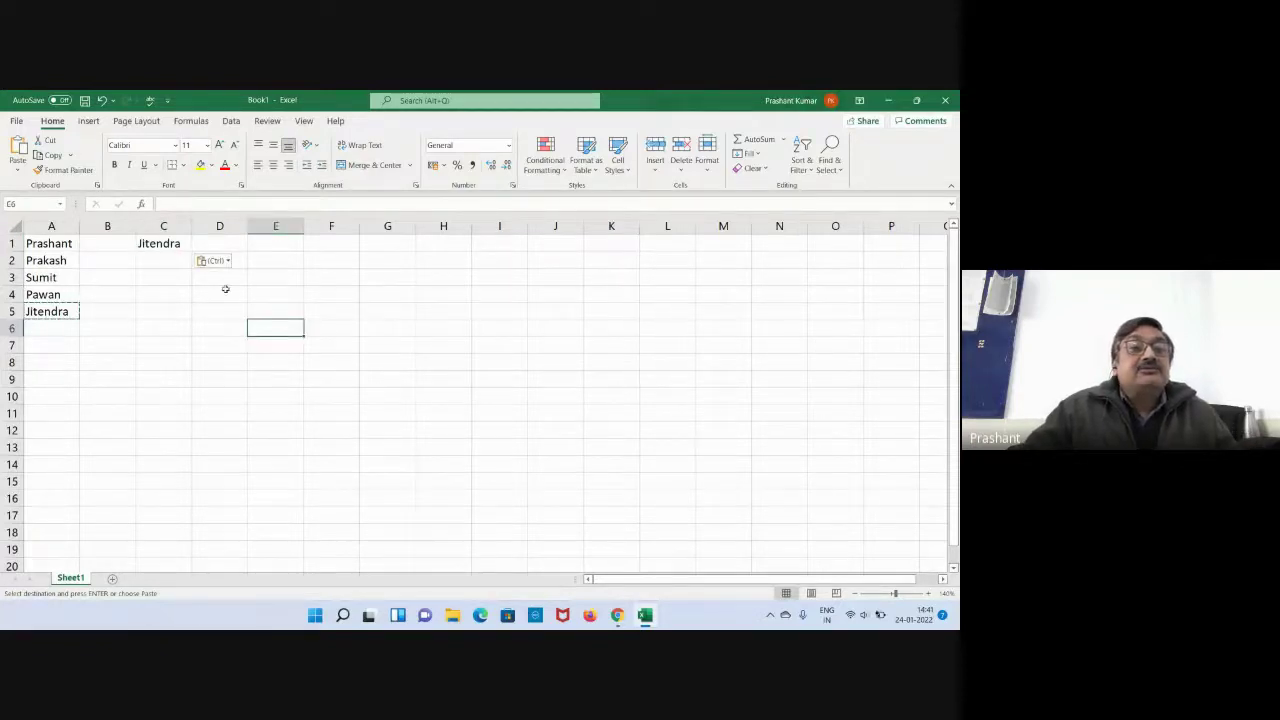
pyautogui.click(175, 244)
pyautogui.press('Escape')
pyautogui.click(222, 330)
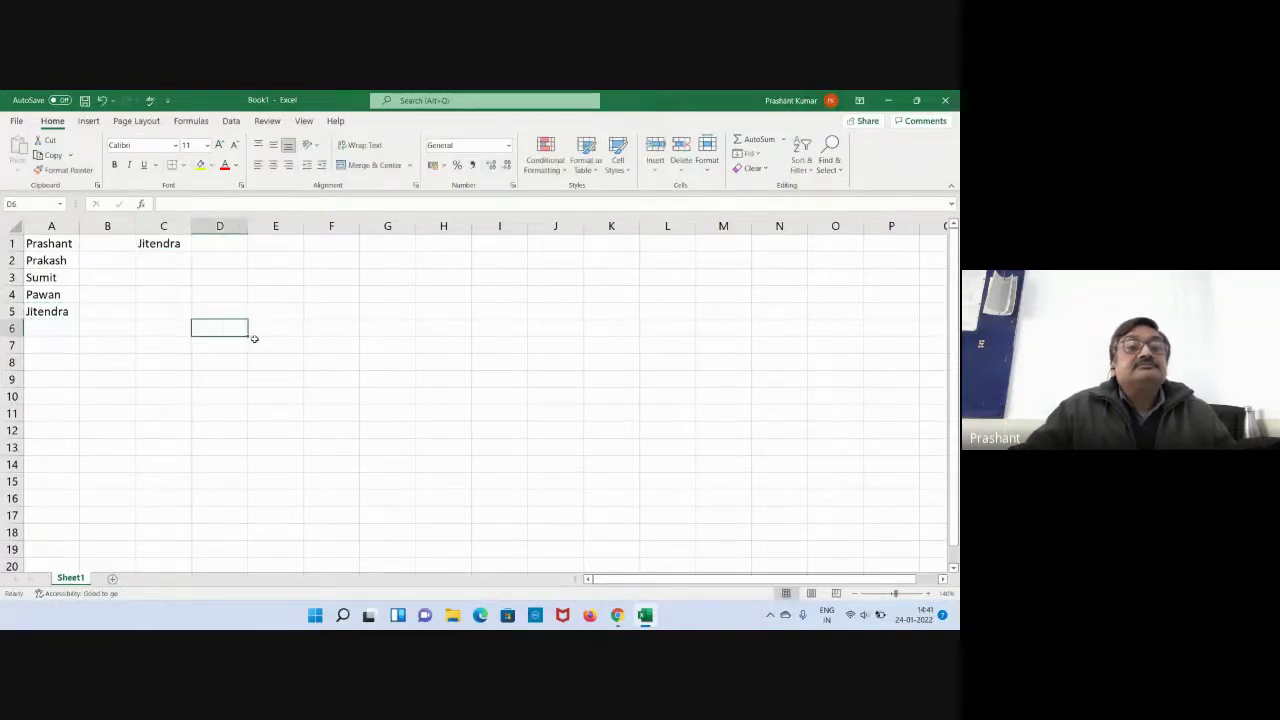
pyautogui.click(57, 316)
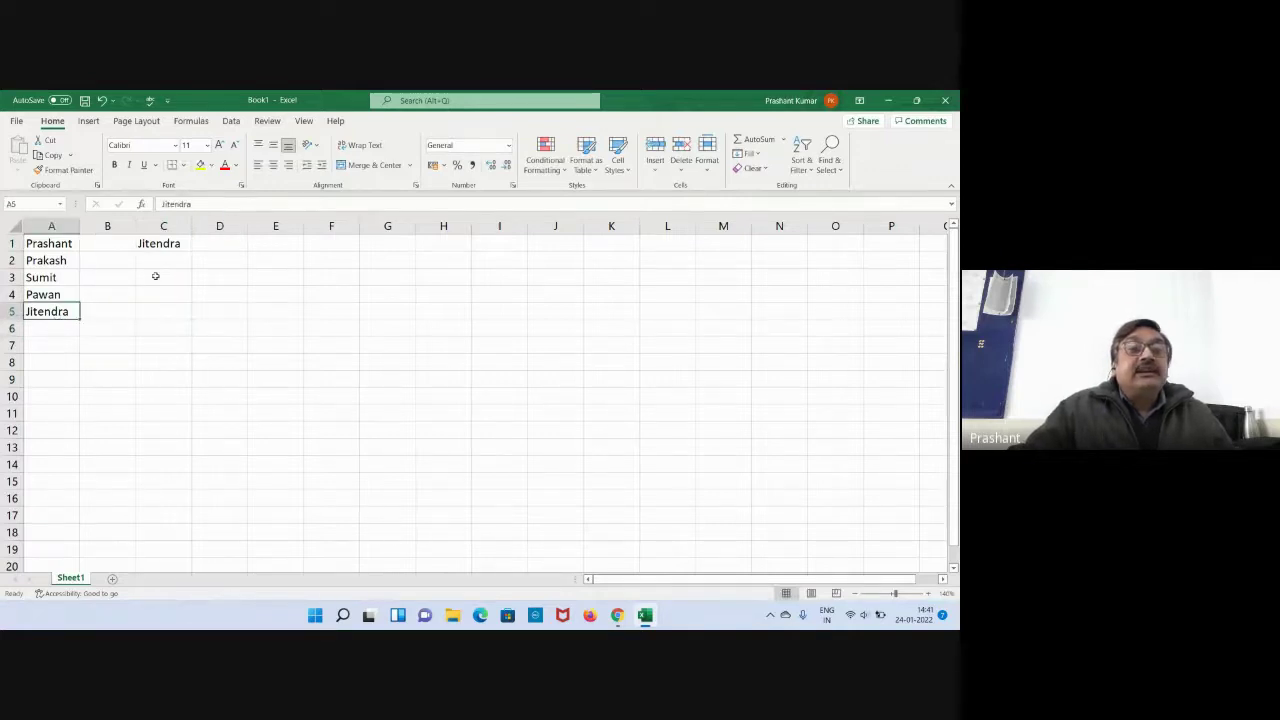
pyautogui.click(155, 245)
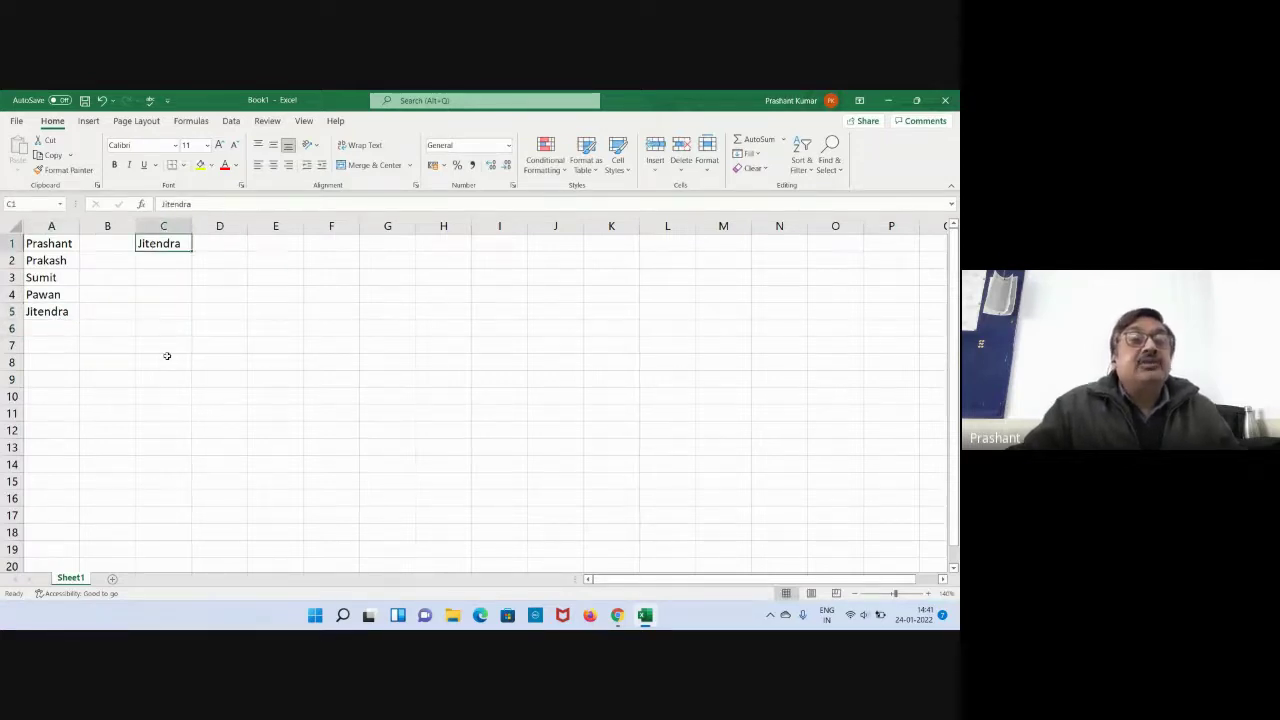
pyautogui.press('Left')
pyautogui.press('Left')
pyautogui.press('Down')
pyautogui.press('Down')
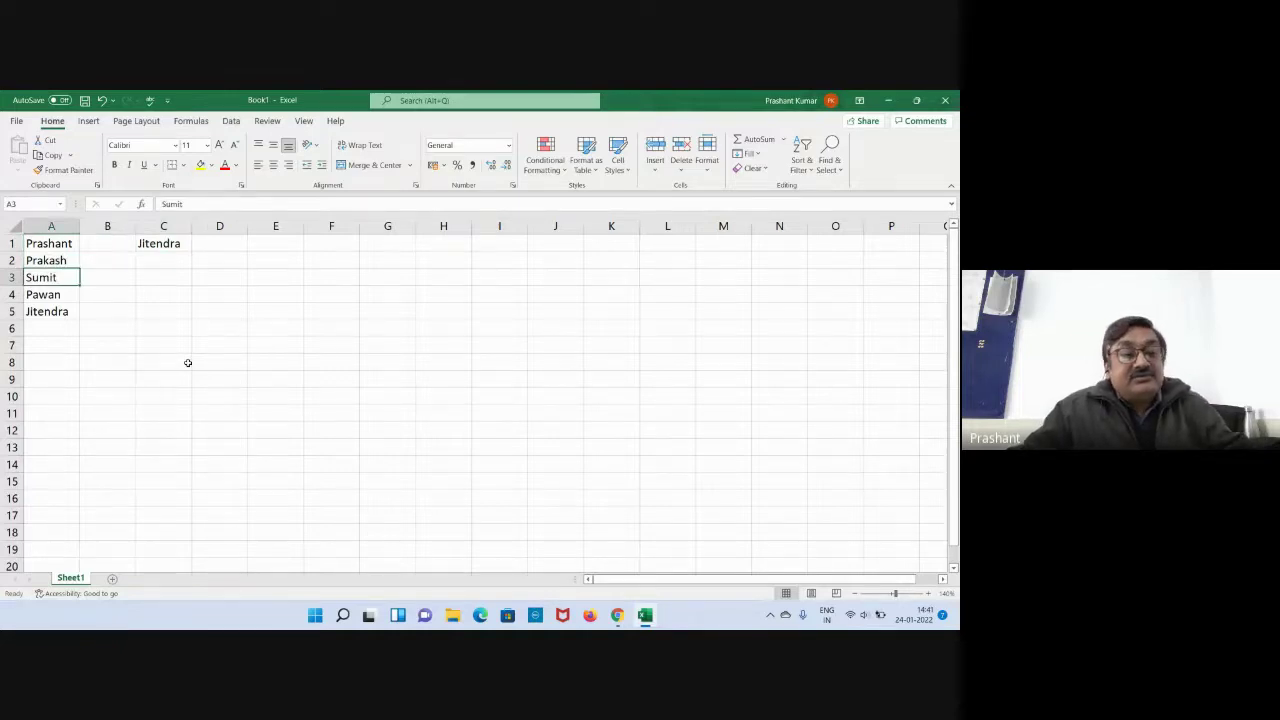
pyautogui.hotkey('ctrl', 'c')
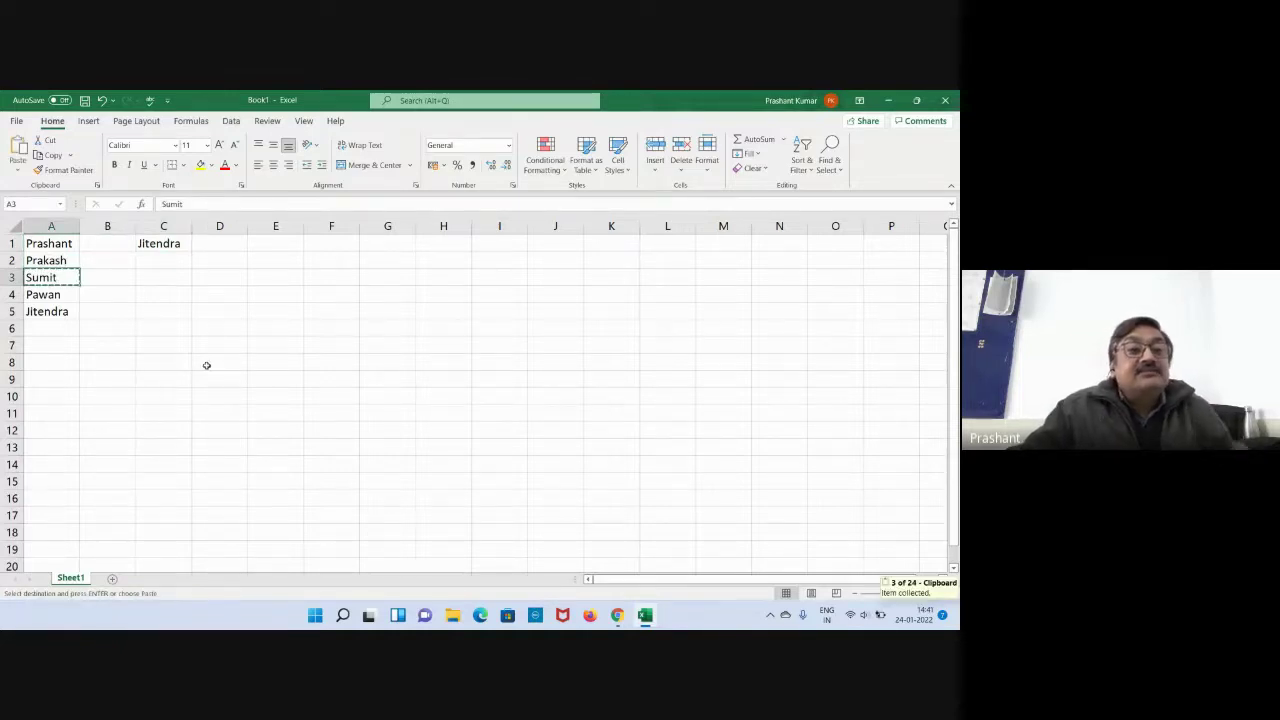
pyautogui.click(149, 261)
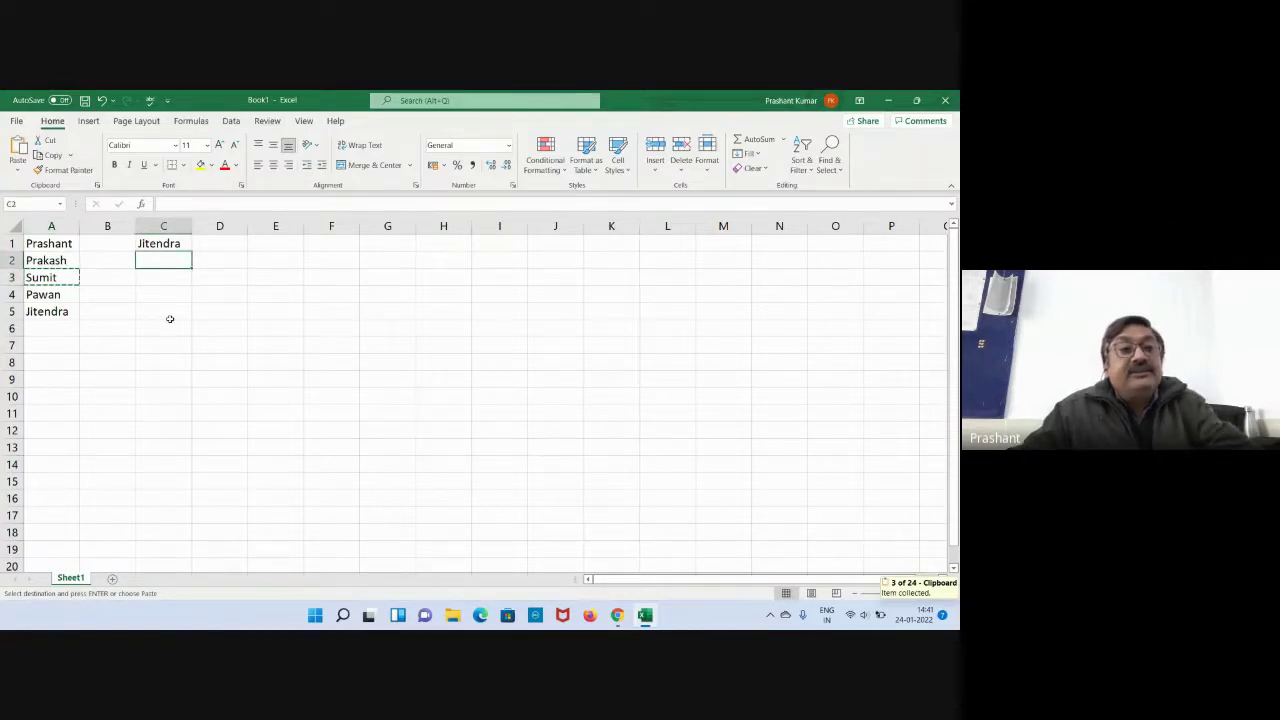
pyautogui.hotkey('ctrl', 'v')
pyautogui.click(258, 343)
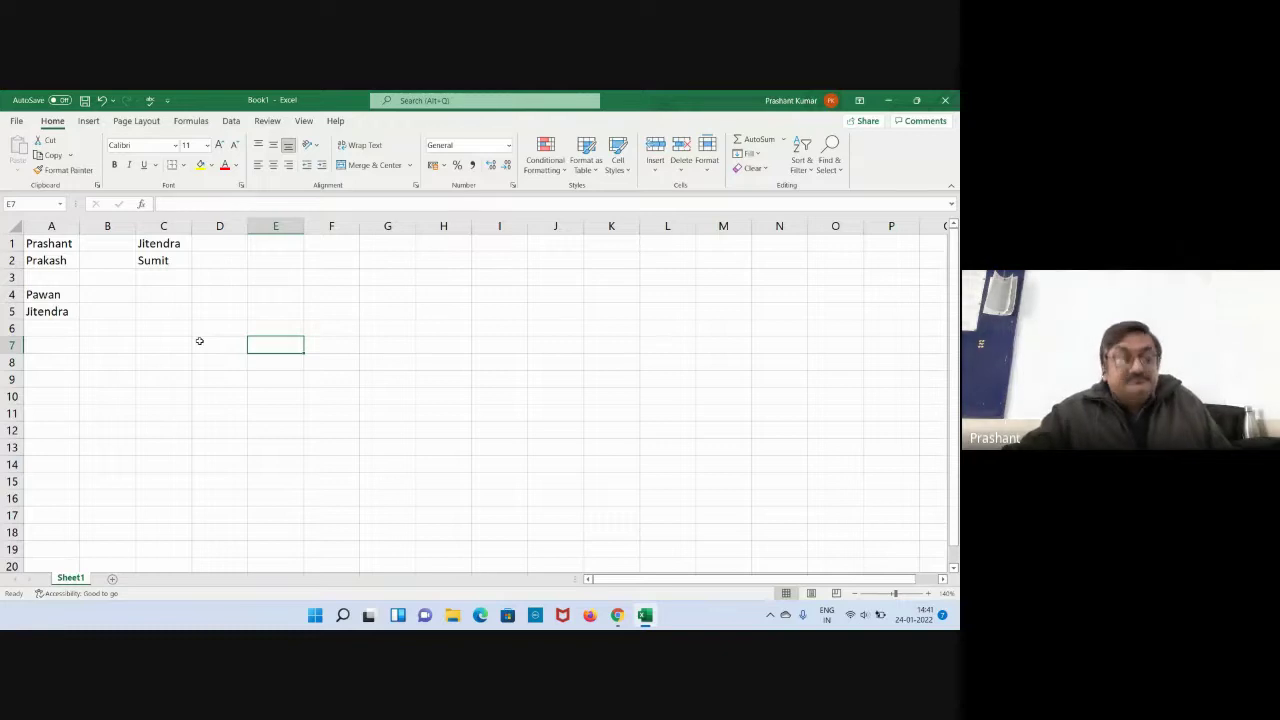
pyautogui.click(164, 261)
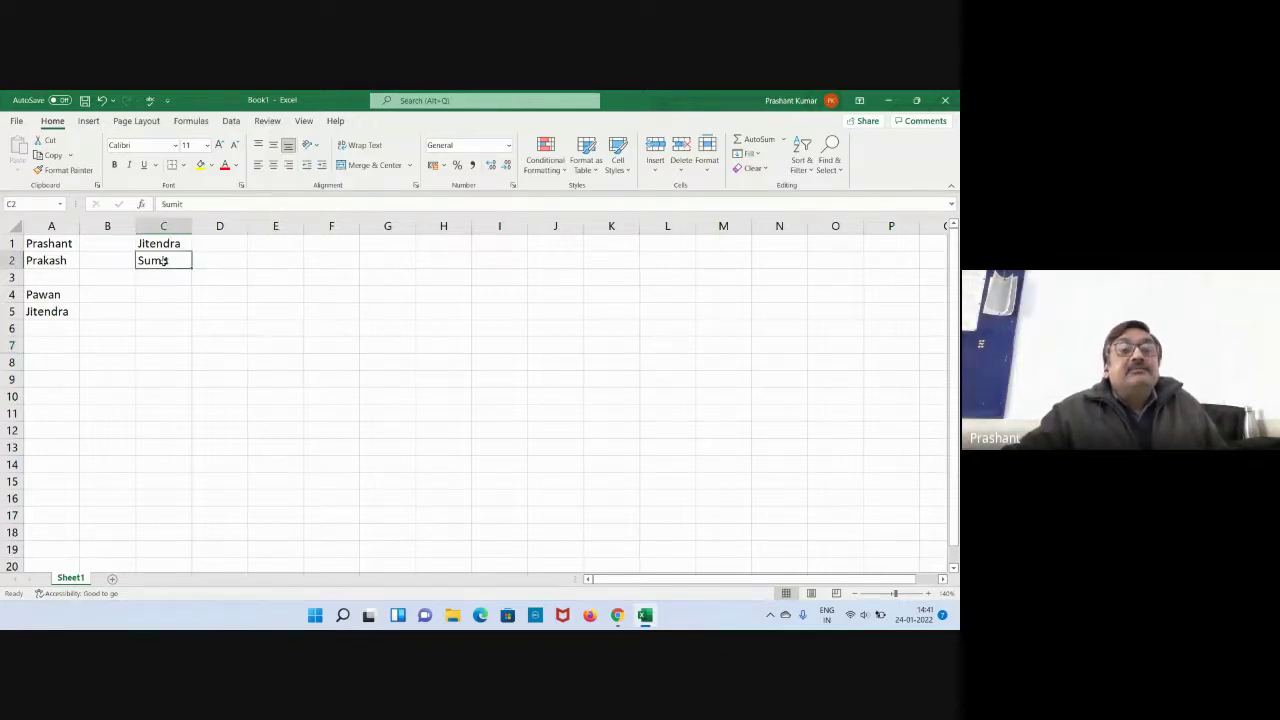
pyautogui.rightClick(164, 261)
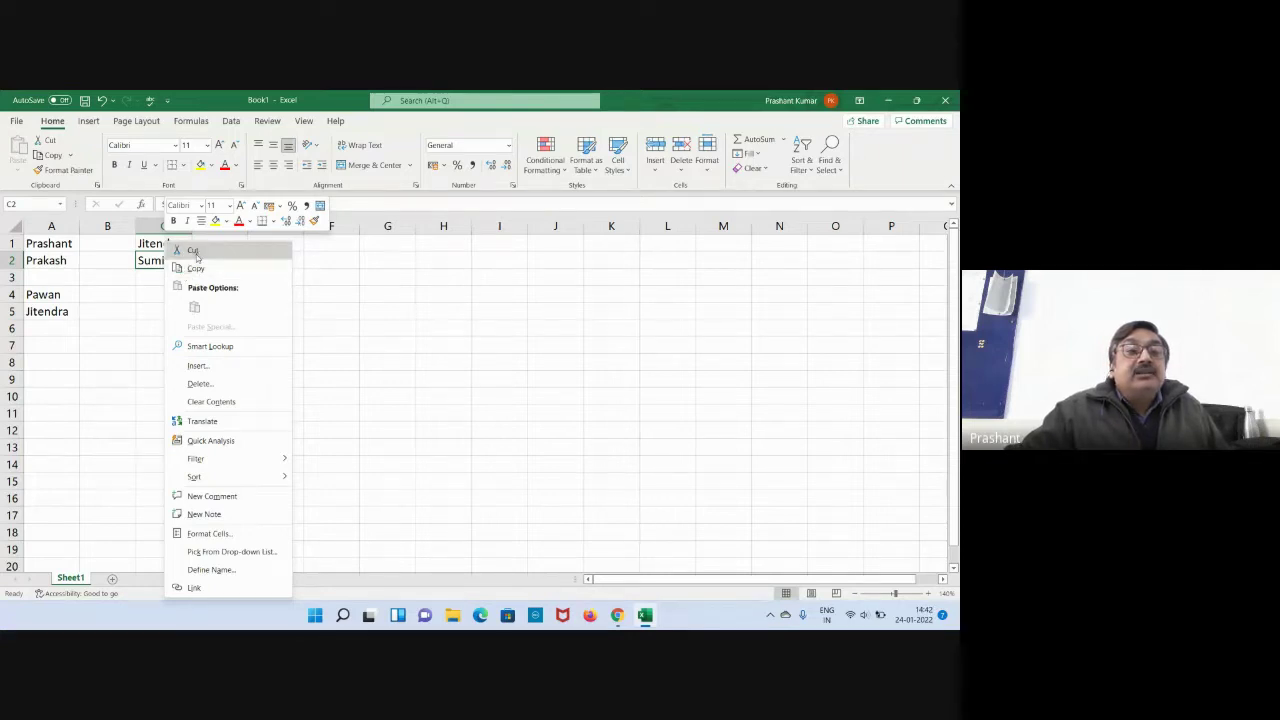
pyautogui.click(196, 252)
pyautogui.click(40, 278)
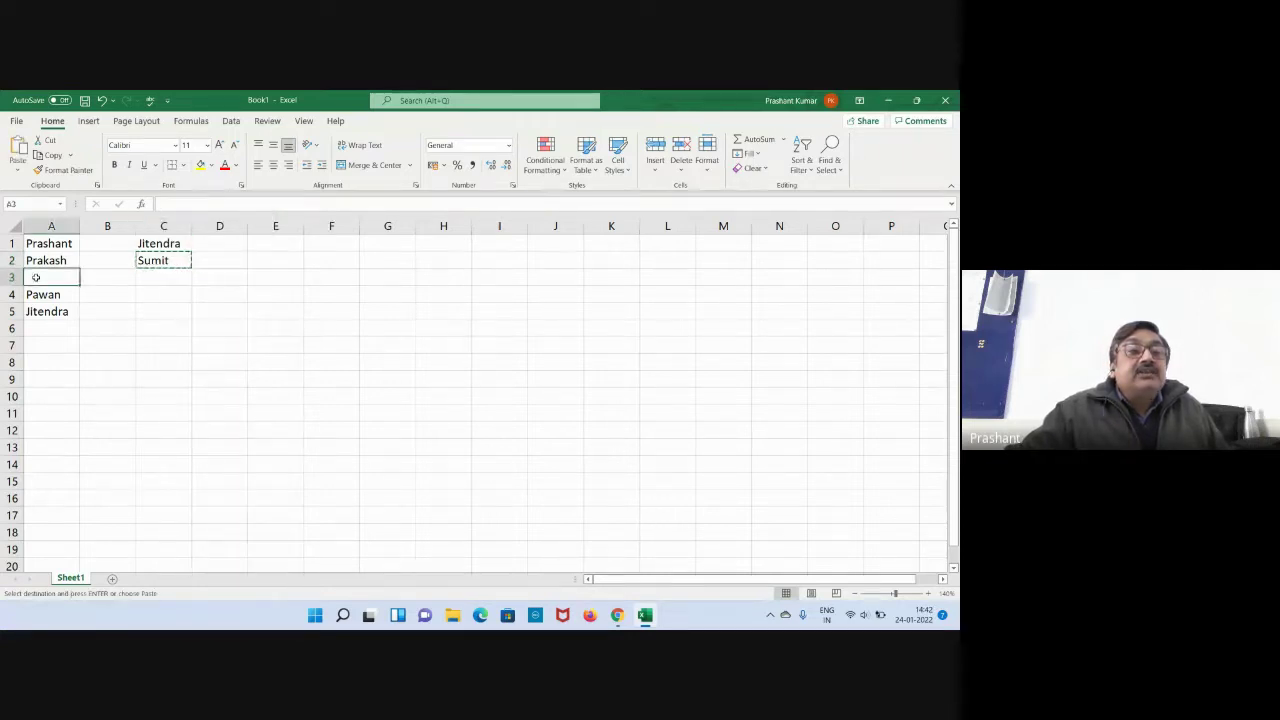
pyautogui.rightClick(36, 279)
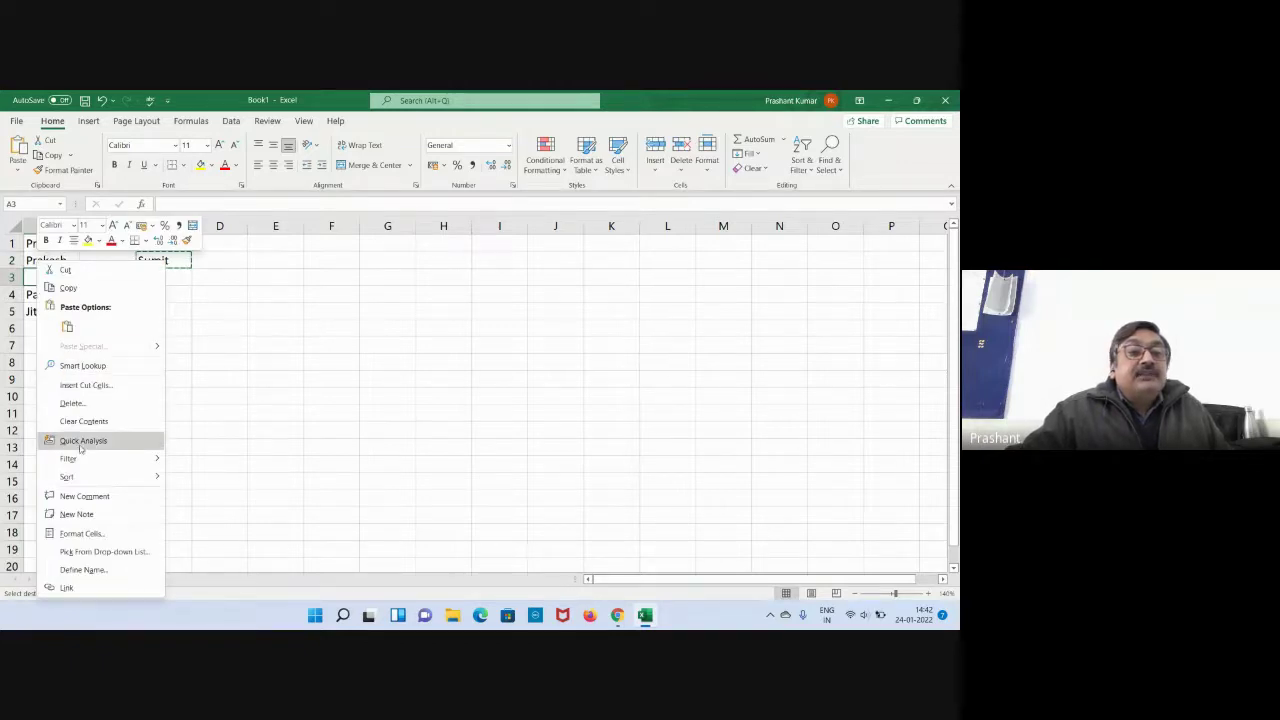
pyautogui.click(63, 328)
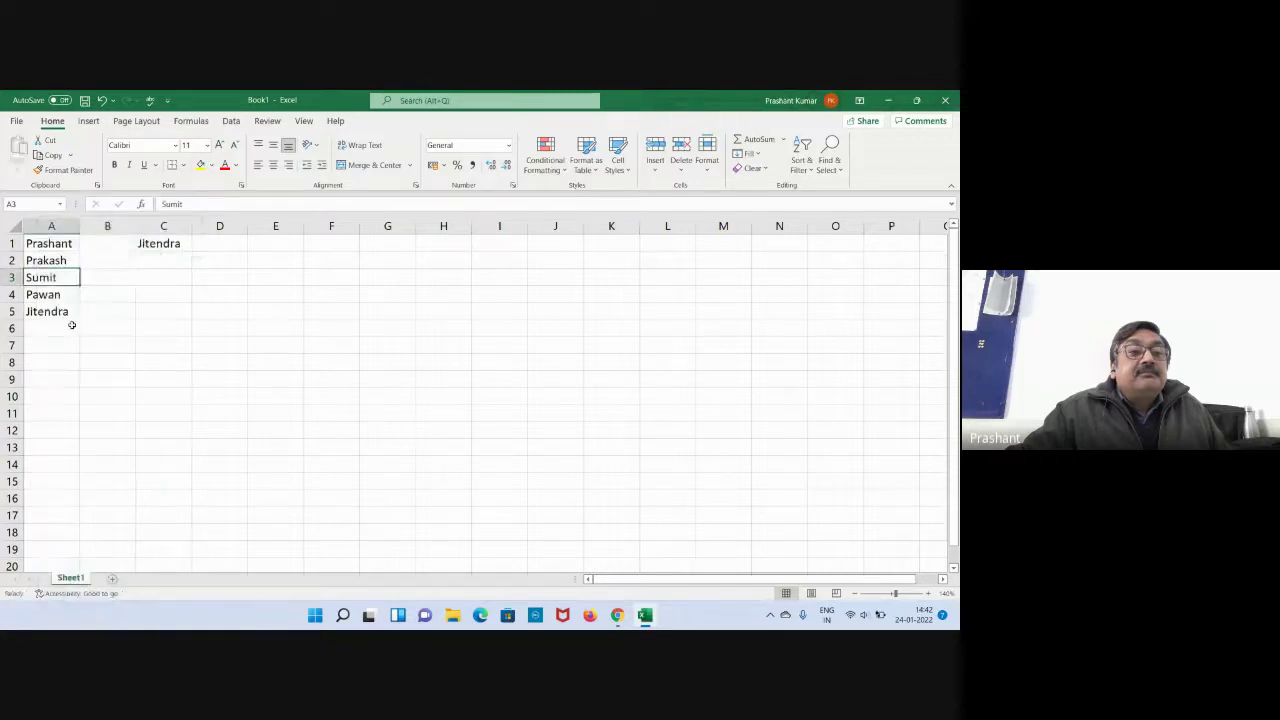
pyautogui.click(174, 342)
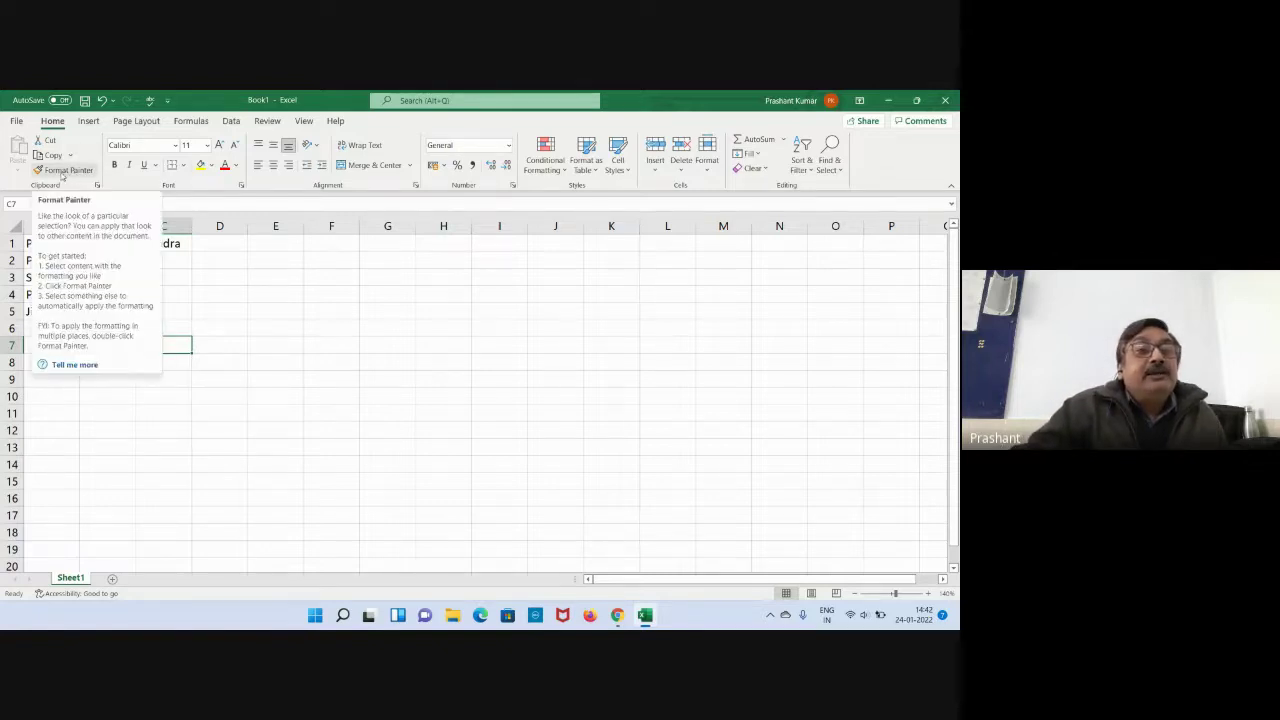
pyautogui.click(268, 319)
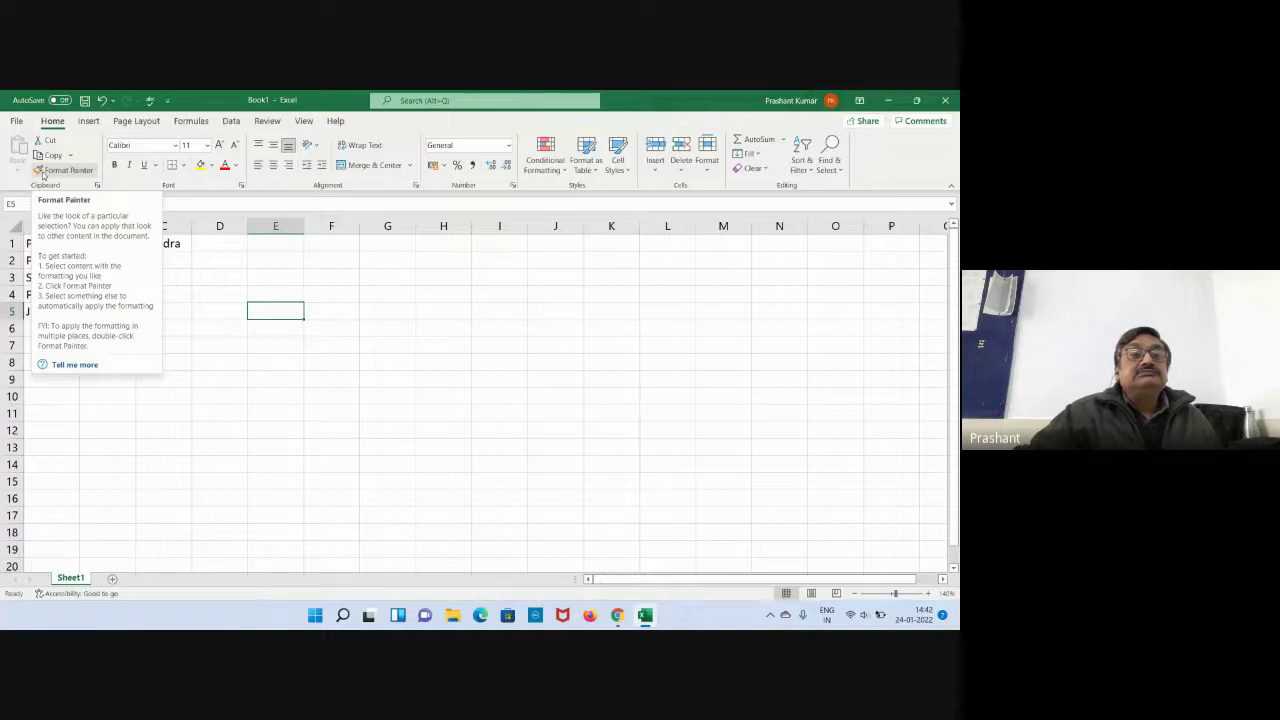
pyautogui.click(226, 377)
pyautogui.click(184, 244)
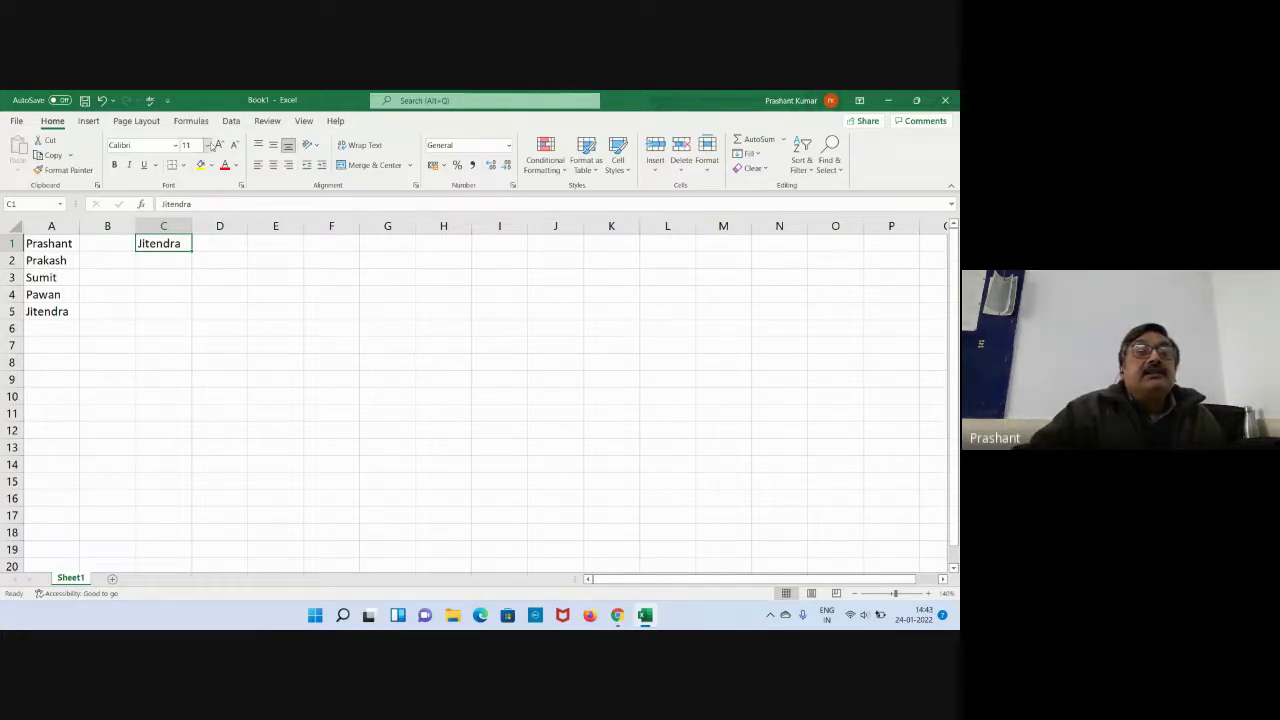
# Set the name in C1 to 16-point Bahnschrift Light and autofit column C to fit it.
pyautogui.click(207, 145)
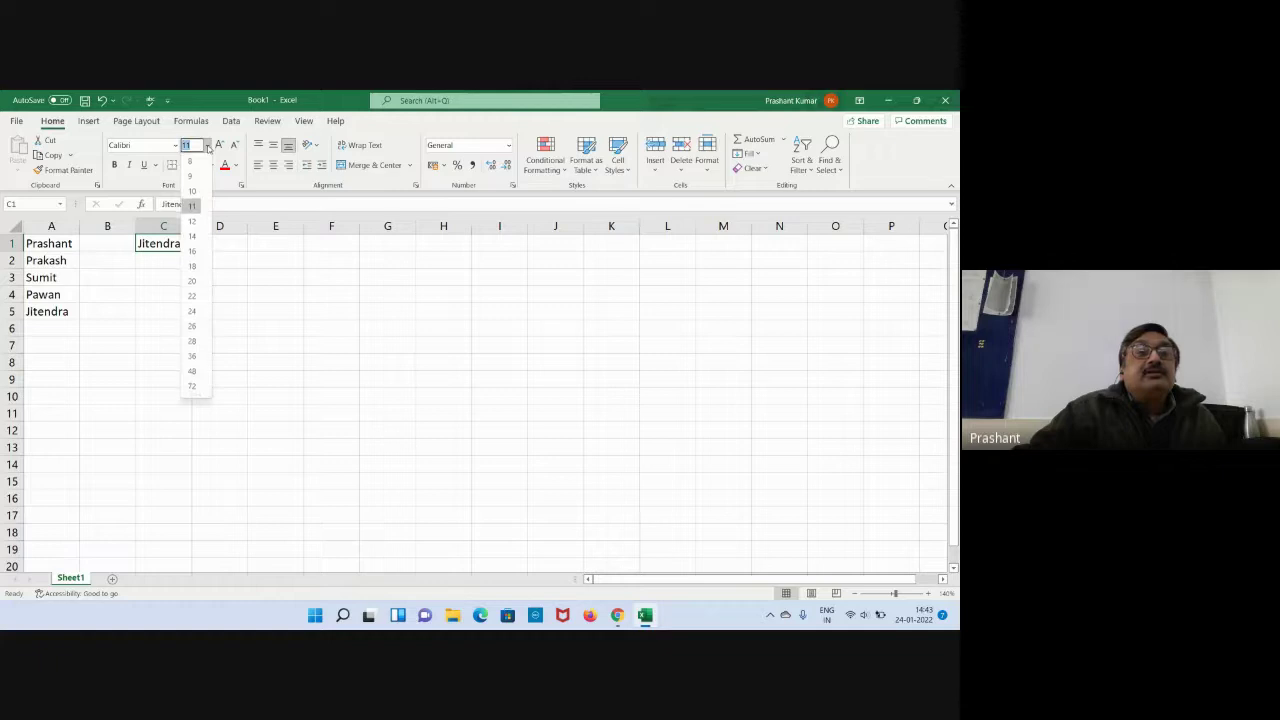
pyautogui.click(192, 251)
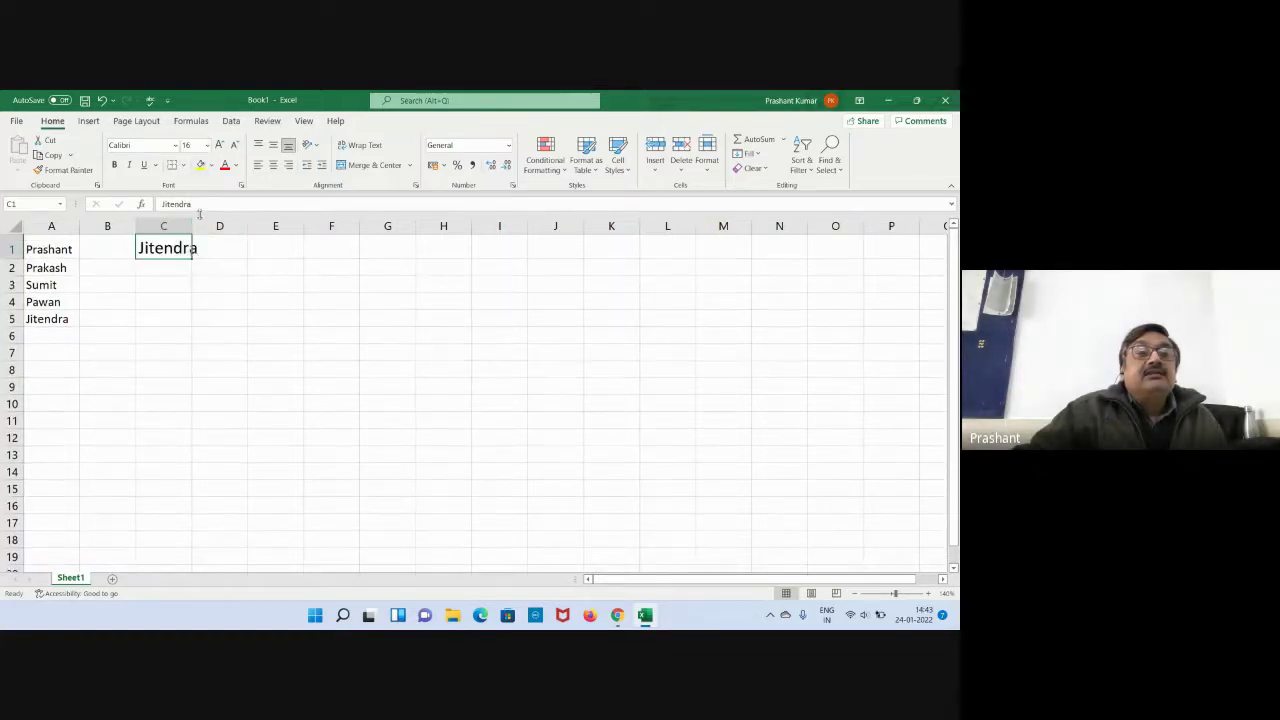
pyautogui.doubleClick(193, 219)
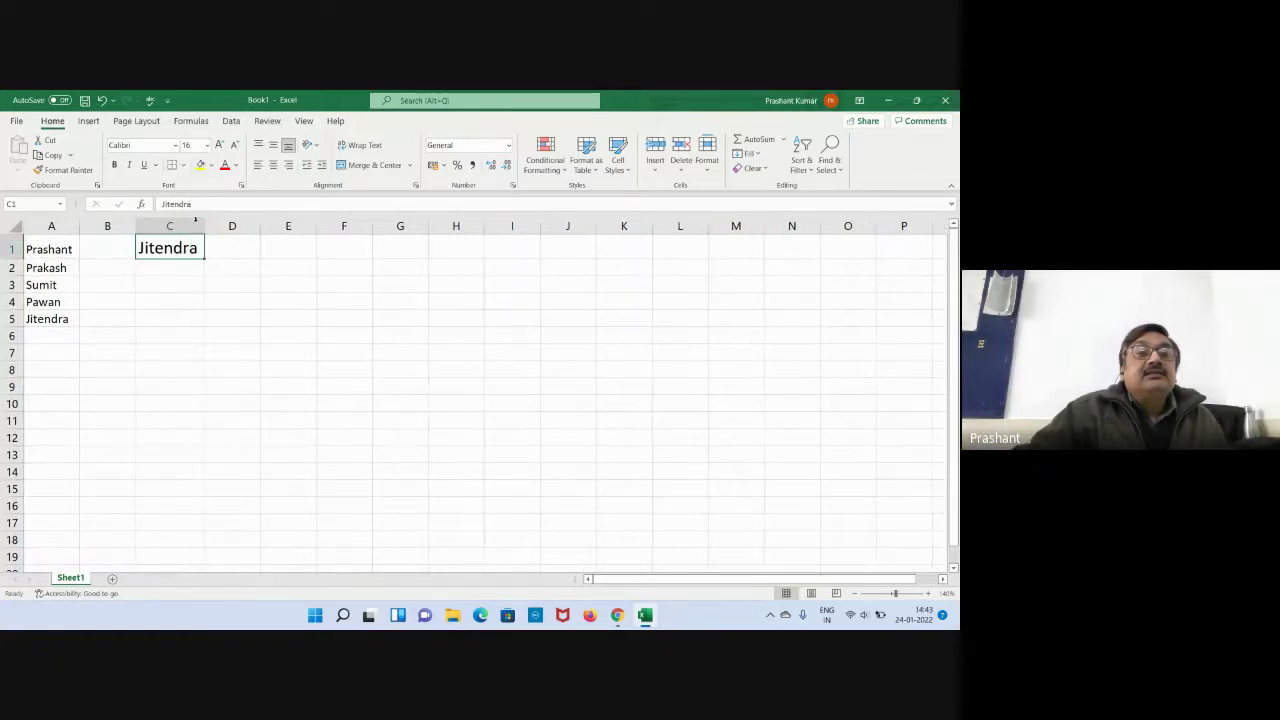
pyautogui.click(175, 145)
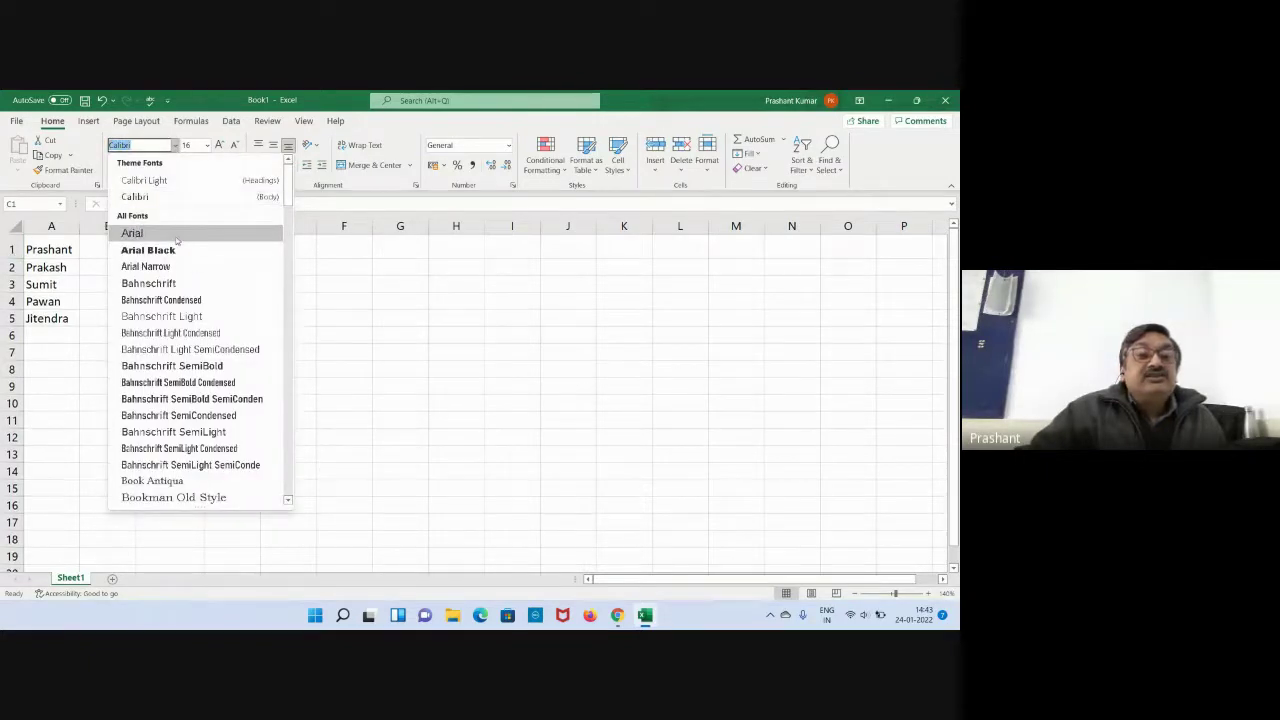
pyautogui.click(196, 322)
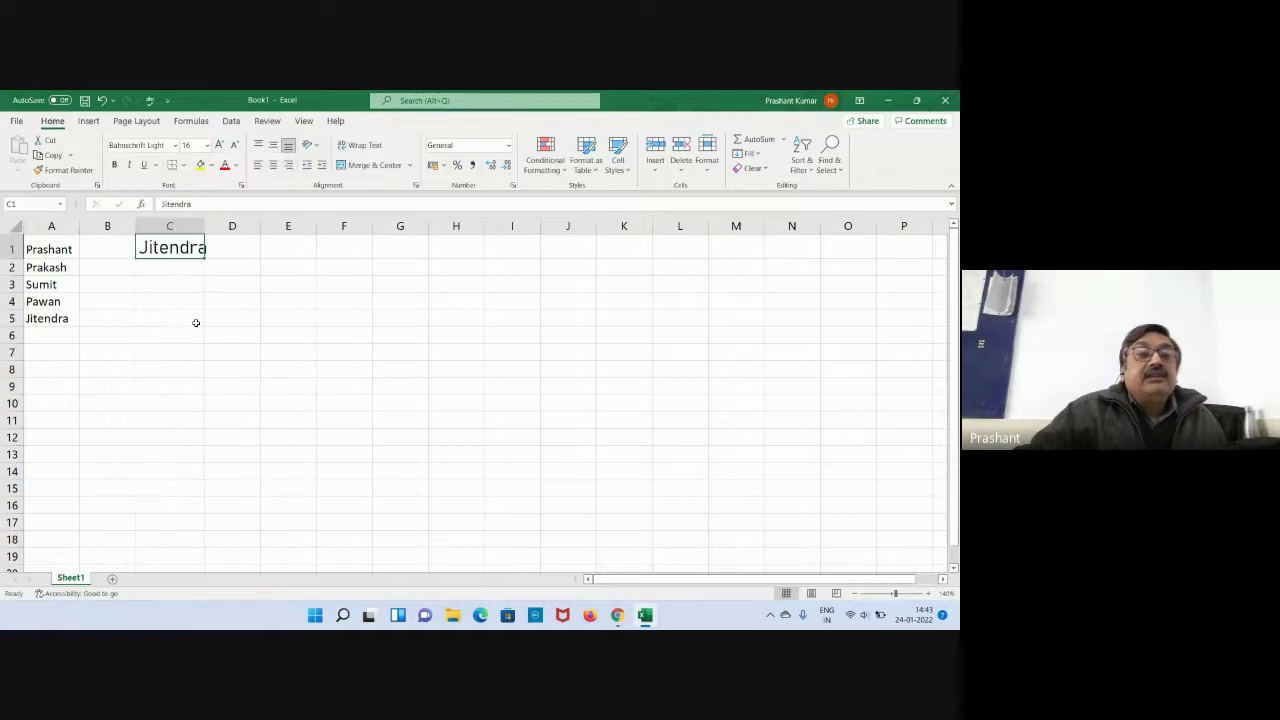
pyautogui.doubleClick(208, 226)
pyautogui.click(256, 299)
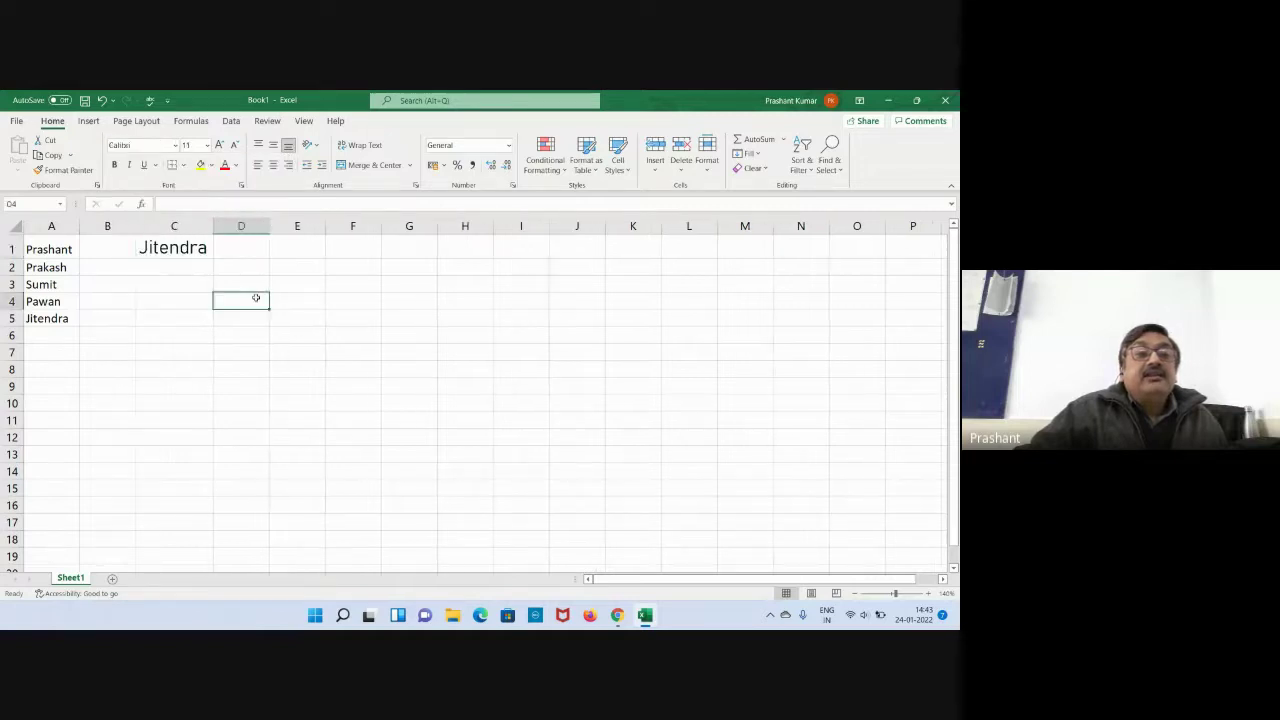
pyautogui.click(188, 249)
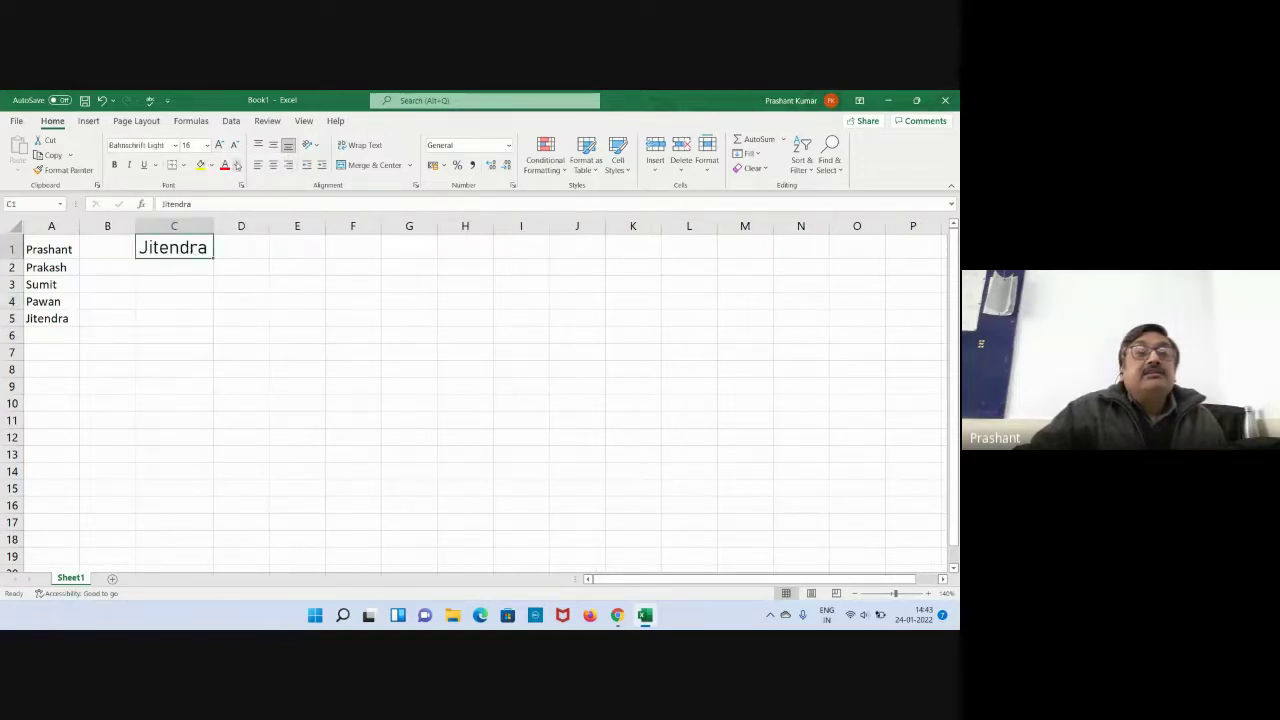
pyautogui.click(237, 165)
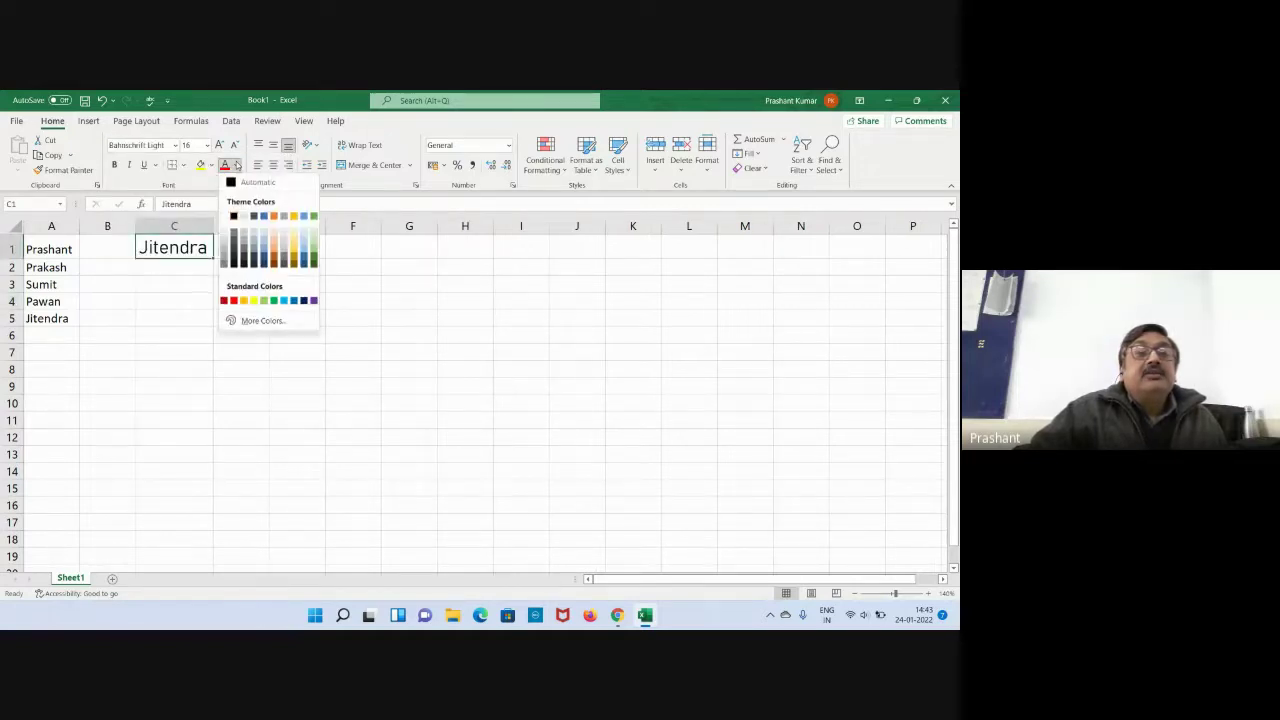
# Give C1 light-blue text on a yellow fill, styled bold, underlined and italic.
pyautogui.click(284, 301)
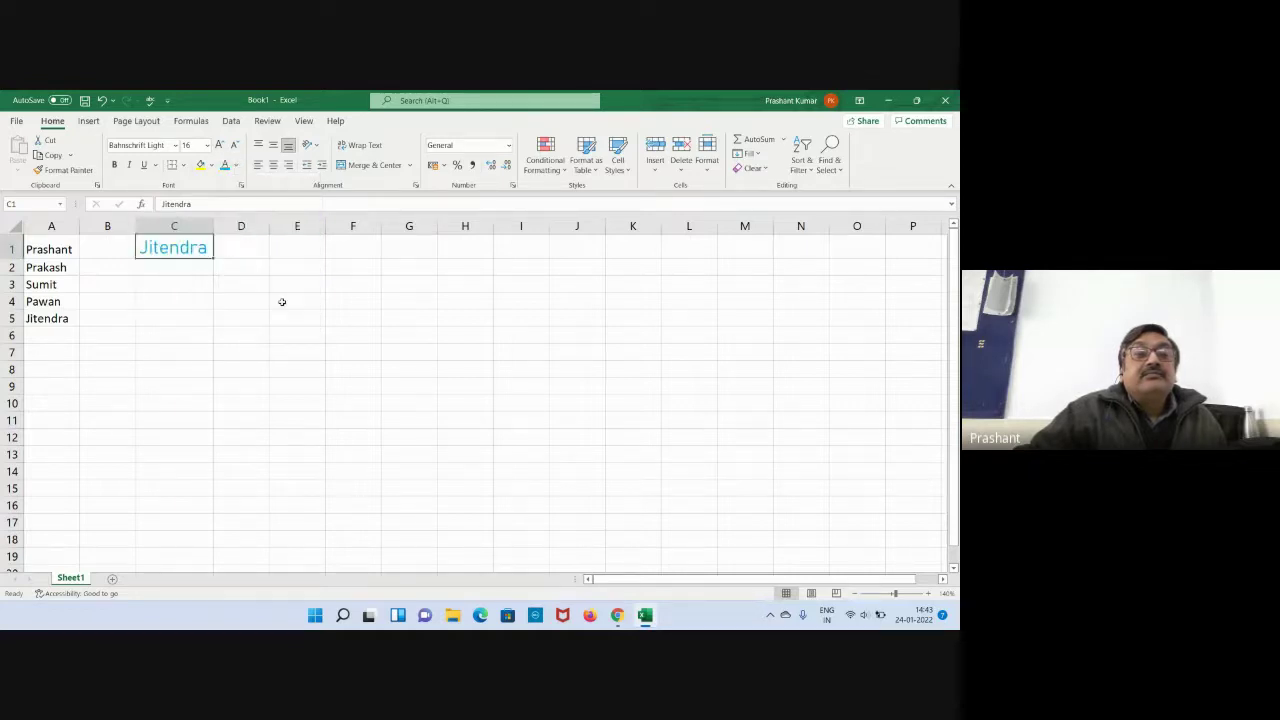
pyautogui.click(211, 165)
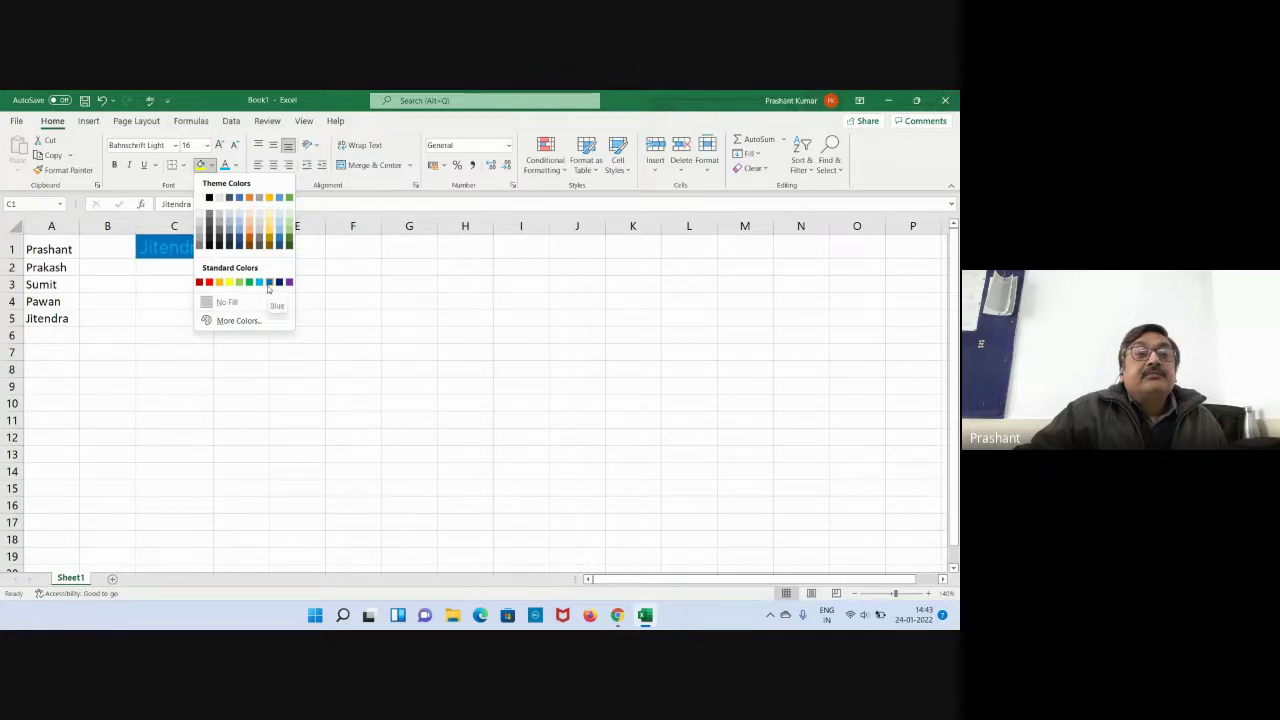
pyautogui.click(229, 282)
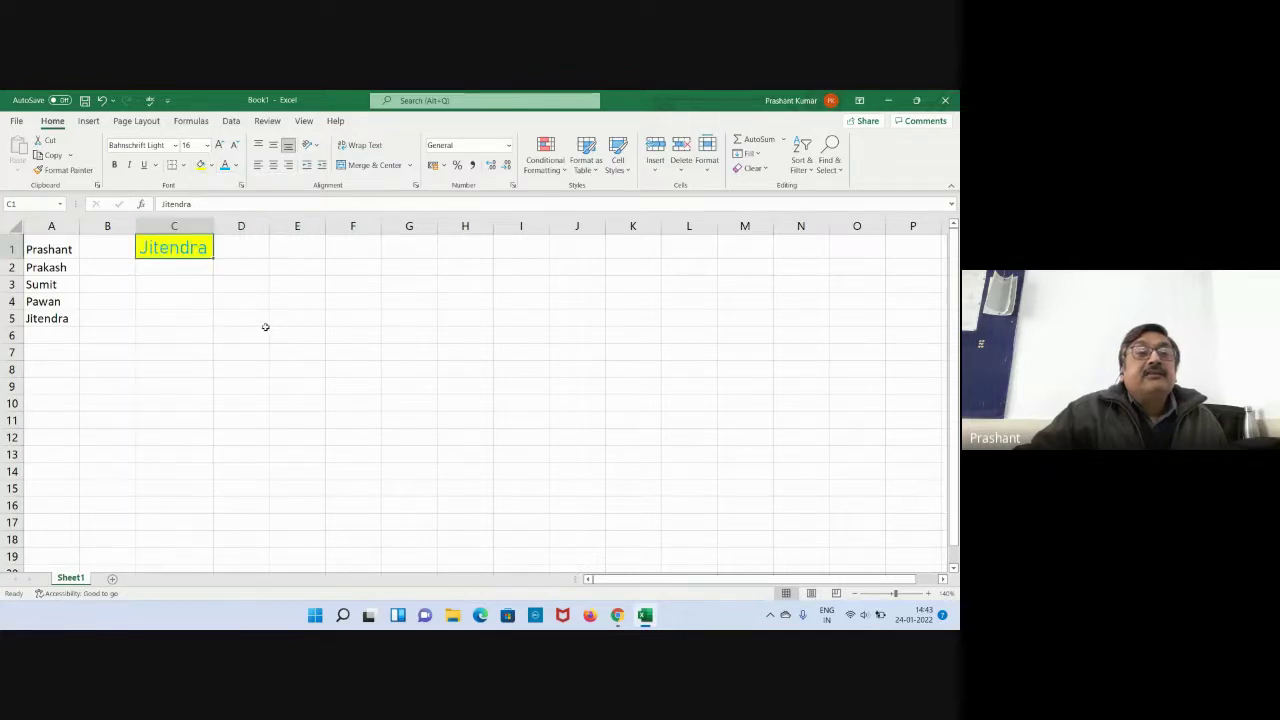
pyautogui.click(114, 164)
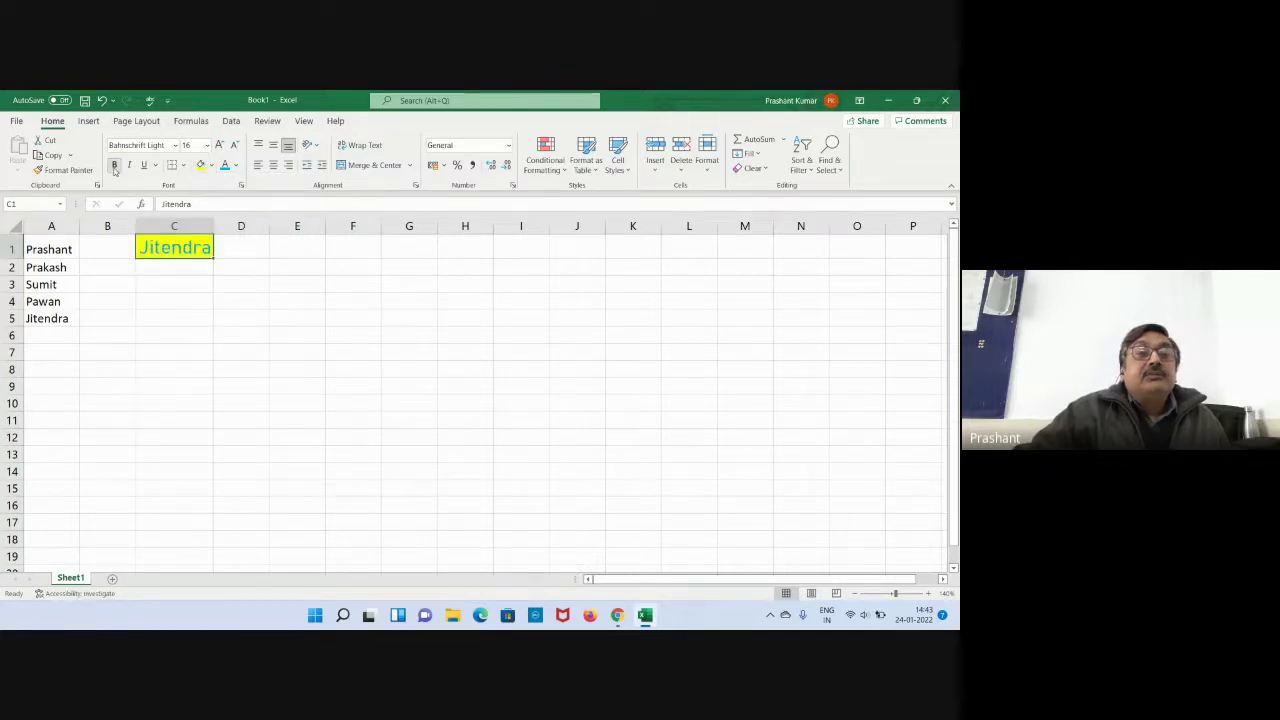
pyautogui.click(143, 164)
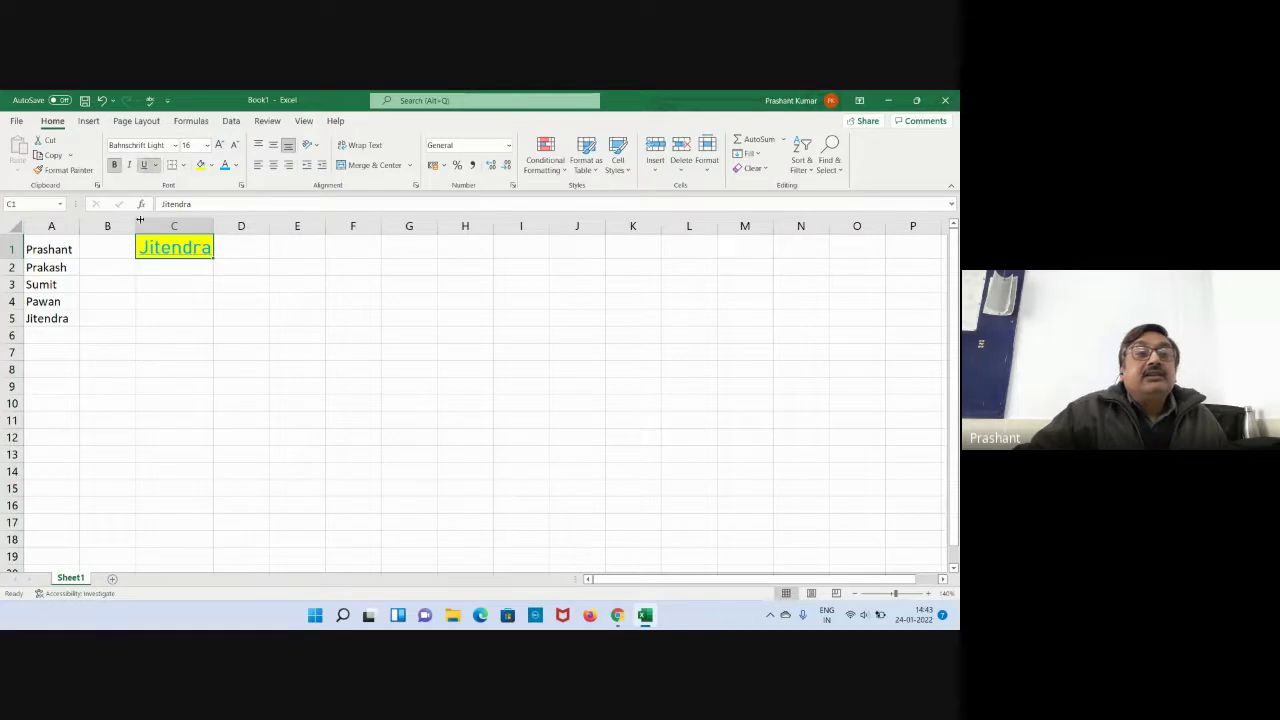
pyautogui.click(129, 166)
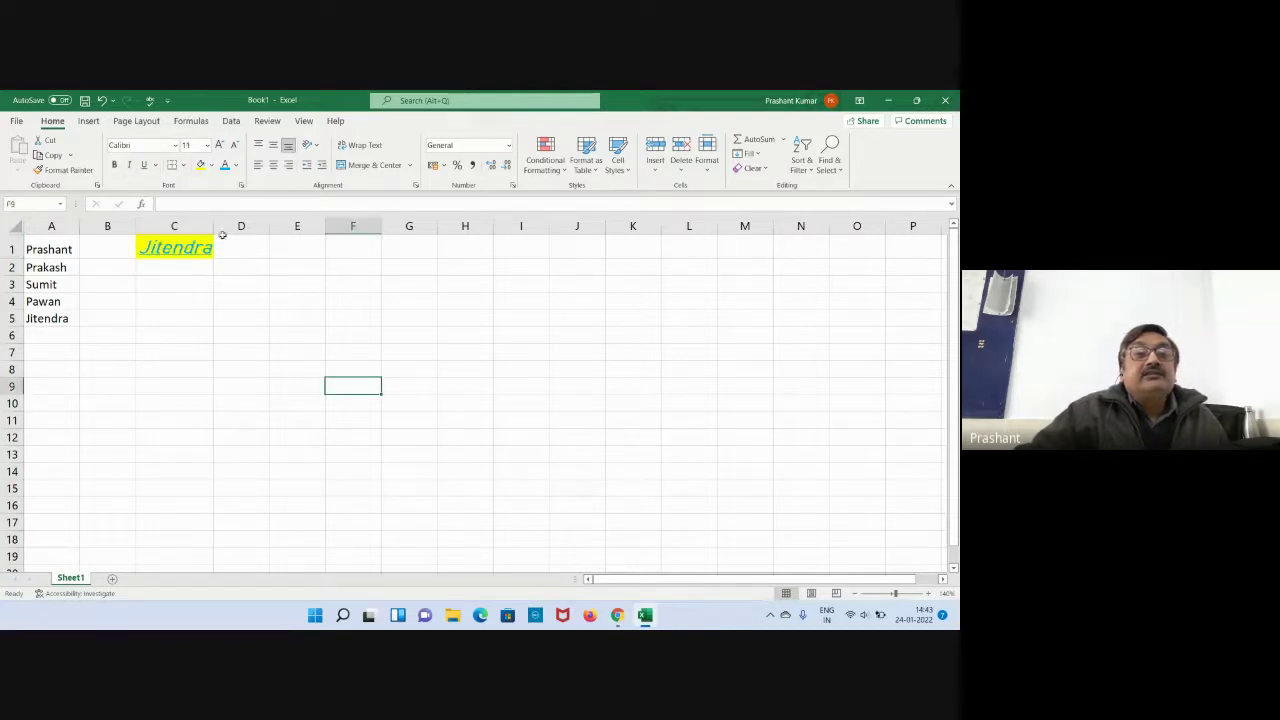
# Widen column C, enter a first and last name in E1, and autofit column E.
pyautogui.moveTo(215, 228); pyautogui.dragTo(226, 228)
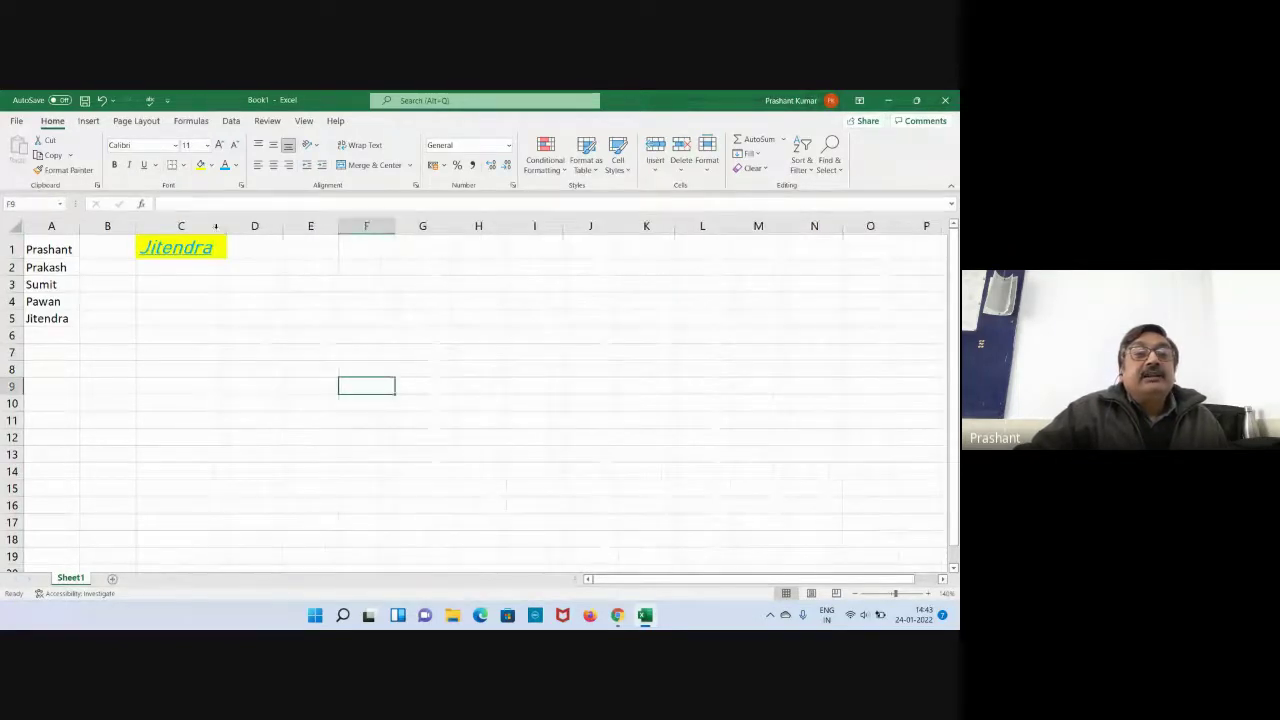
pyautogui.click(259, 287)
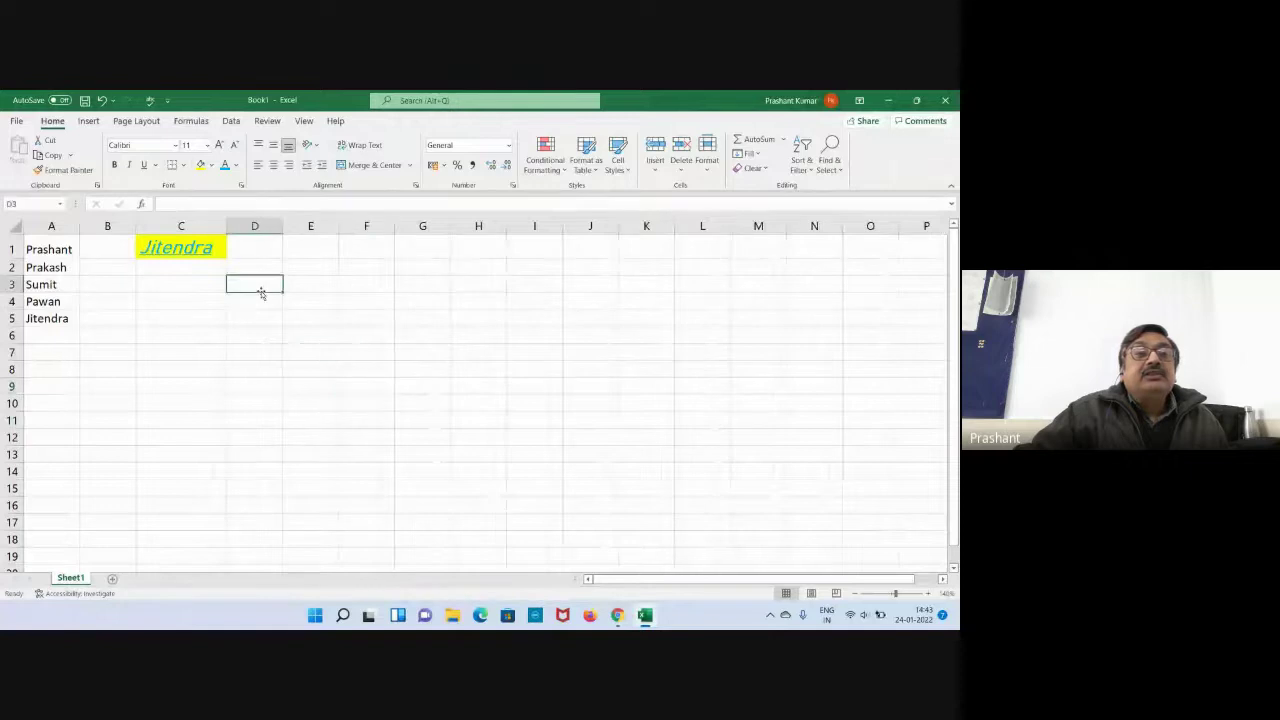
pyautogui.click(297, 254)
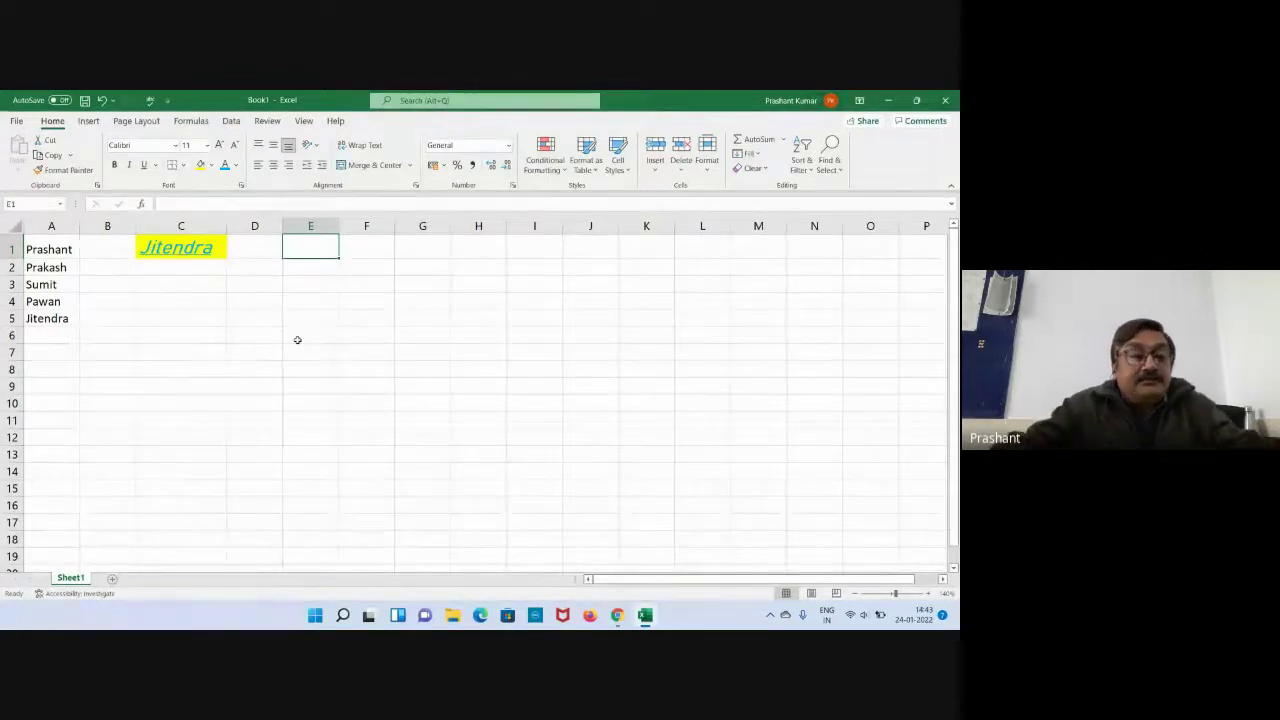
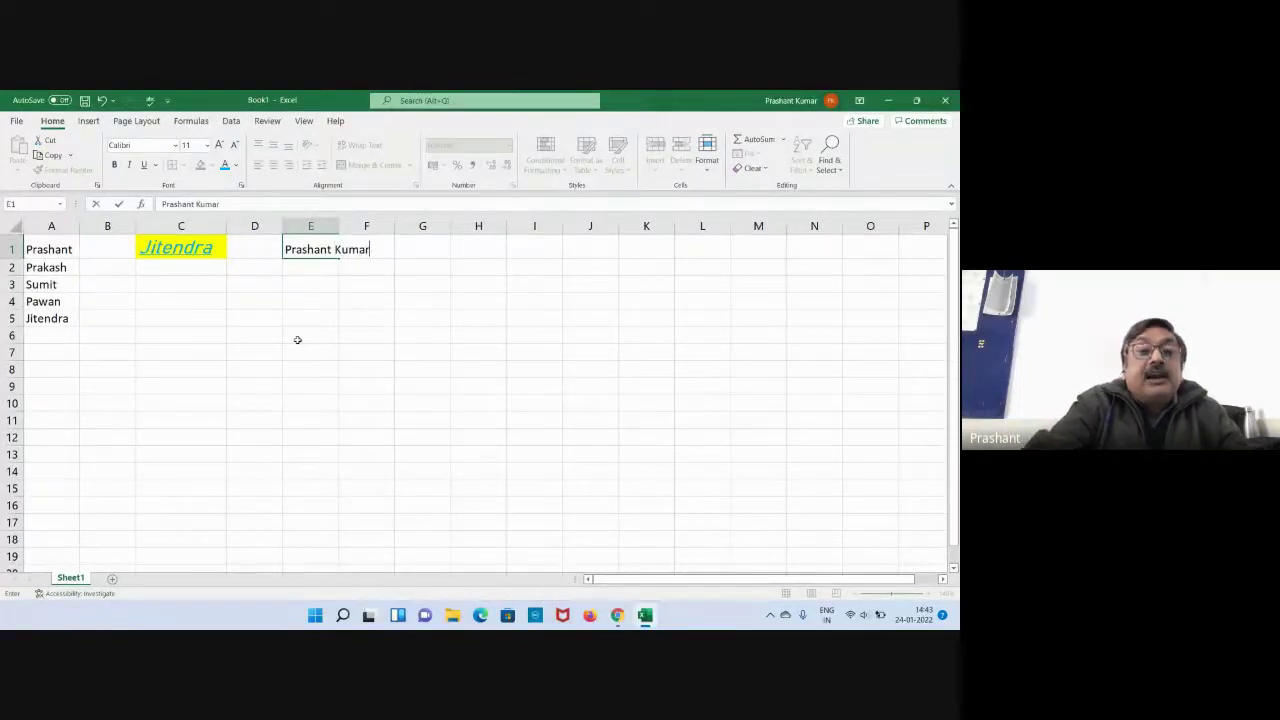
pyautogui.press('Tab')
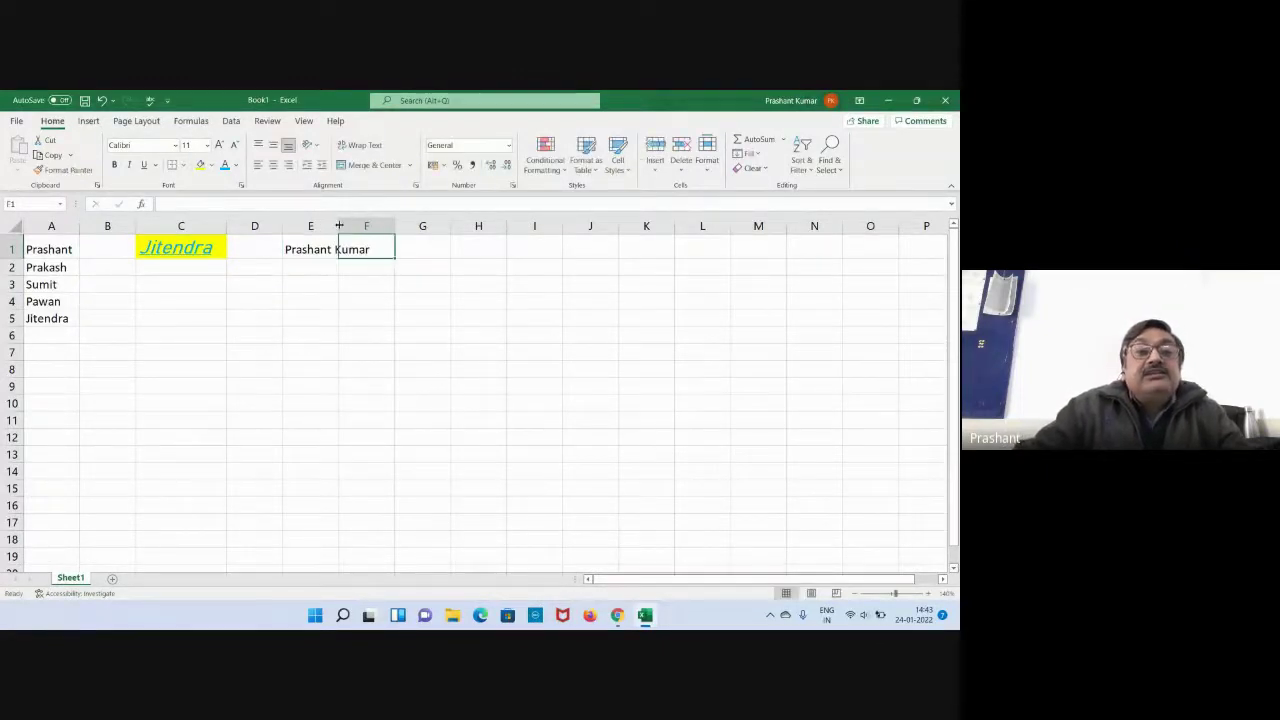
pyautogui.doubleClick(338, 226)
pyautogui.click(220, 306)
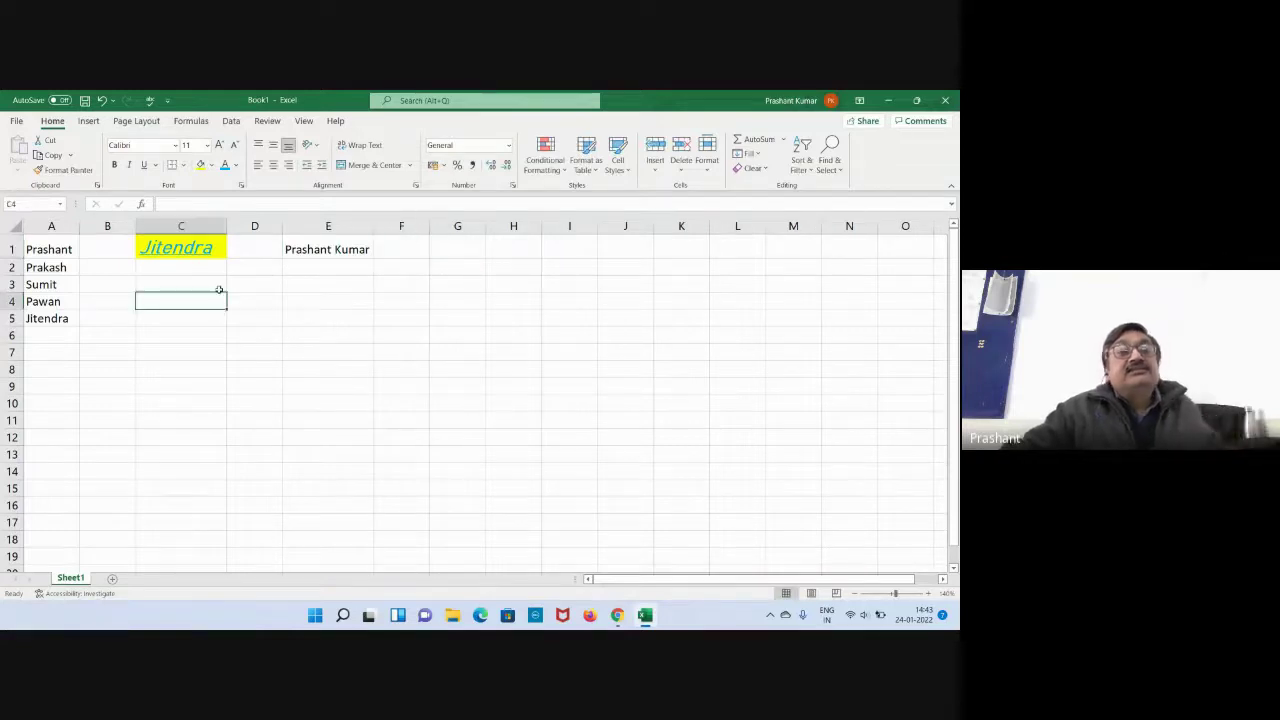
pyautogui.click(305, 250)
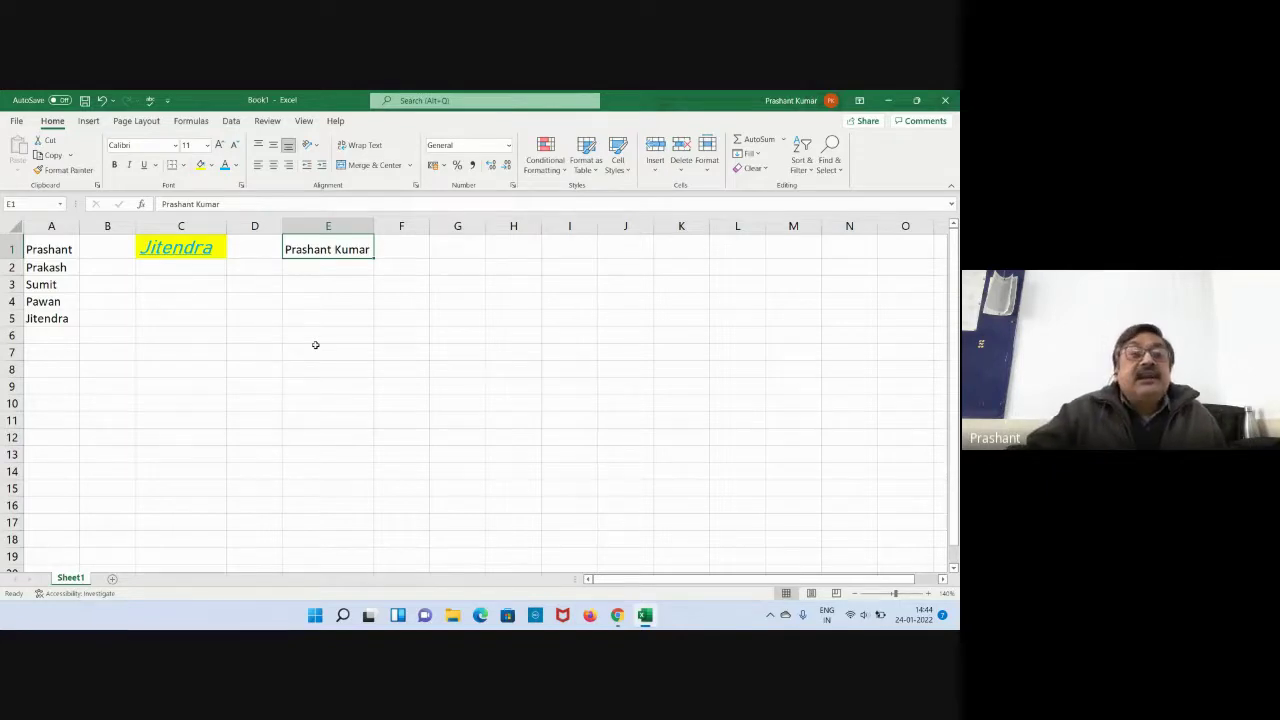
# Copy C1's formatting onto E1 with Format Painter and autofit column E.
pyautogui.click(312, 347)
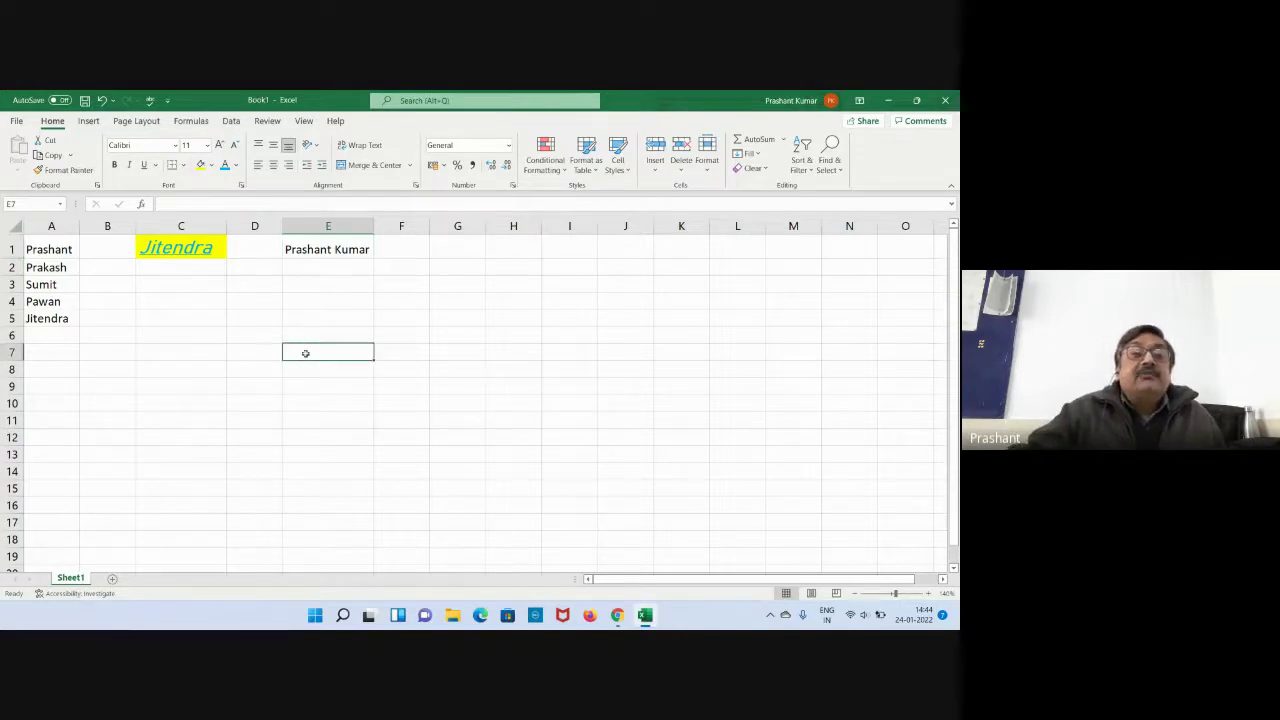
pyautogui.click(190, 247)
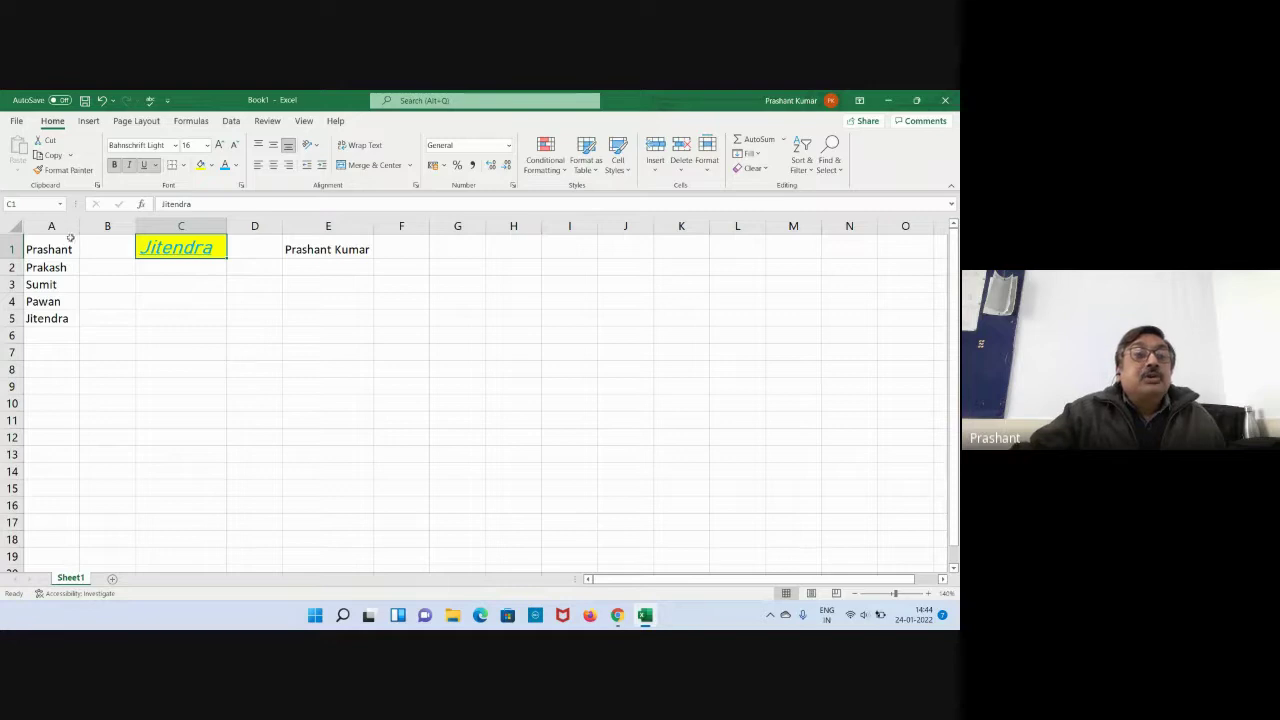
pyautogui.click(52, 175)
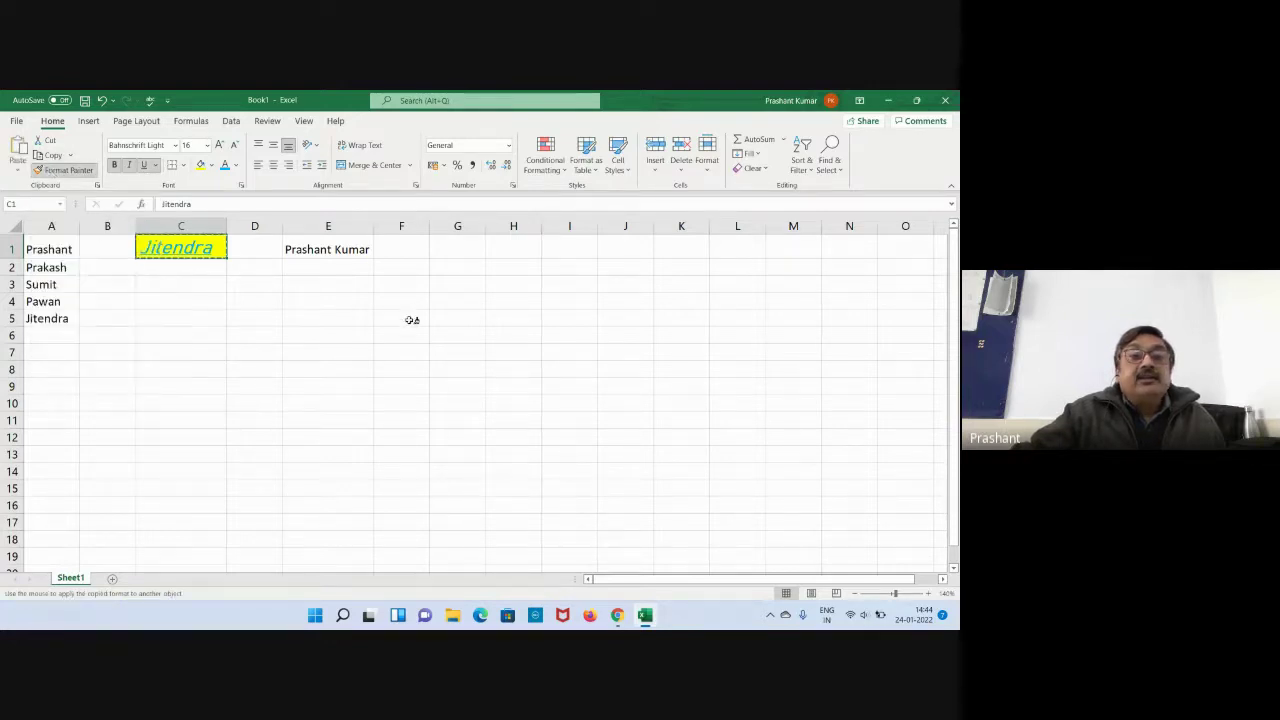
pyautogui.click(307, 250)
pyautogui.doubleClick(372, 228)
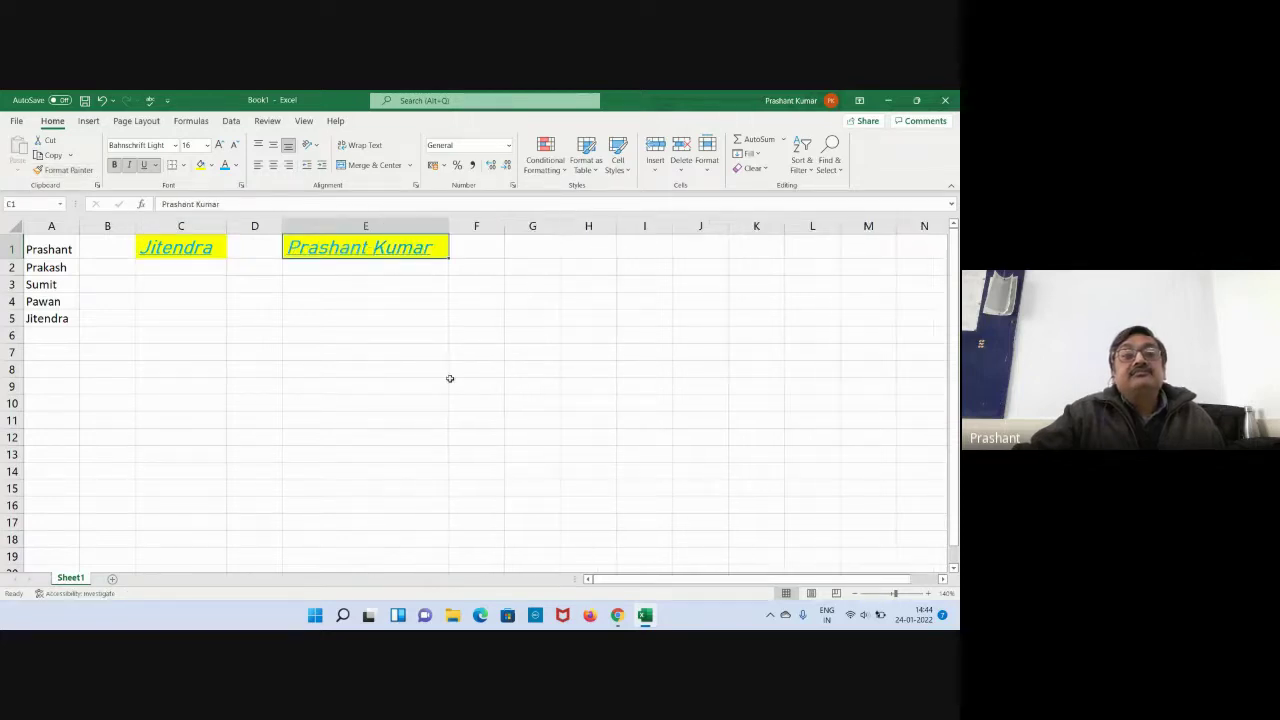
pyautogui.click(458, 389)
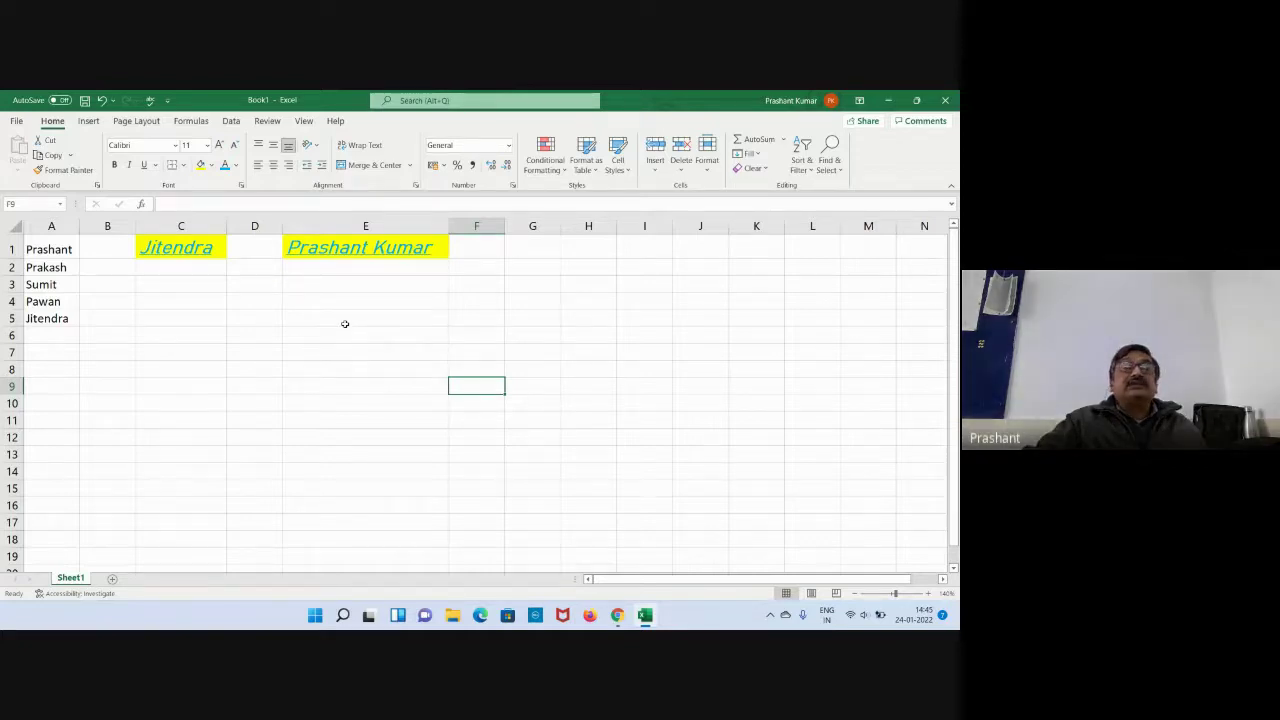
pyautogui.click(190, 251)
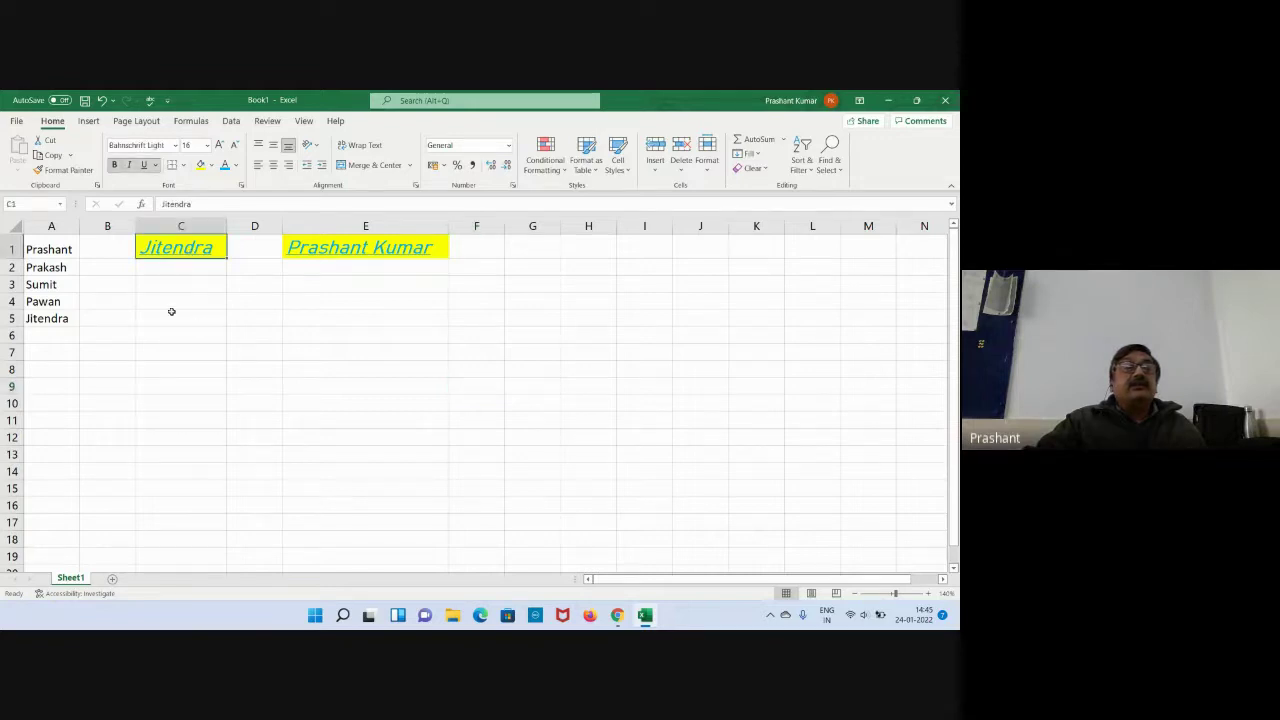
pyautogui.click(46, 171)
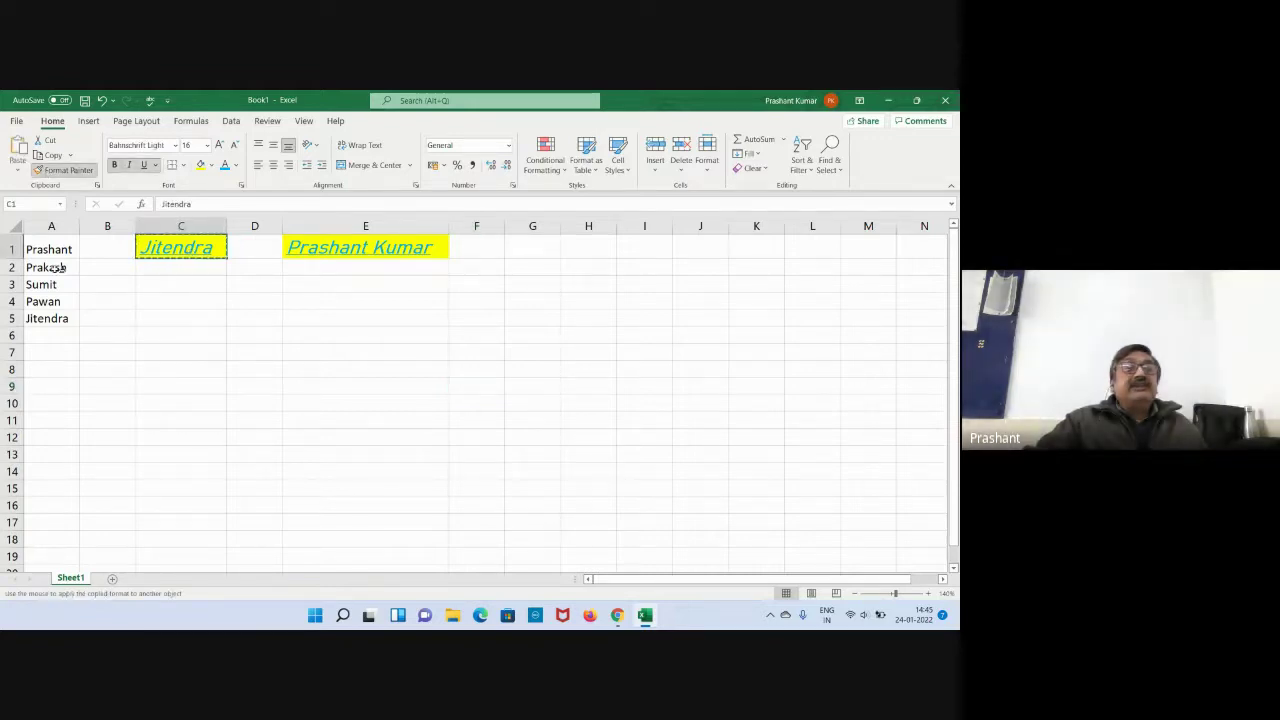
pyautogui.moveTo(57, 248); pyautogui.dragTo(54, 323)
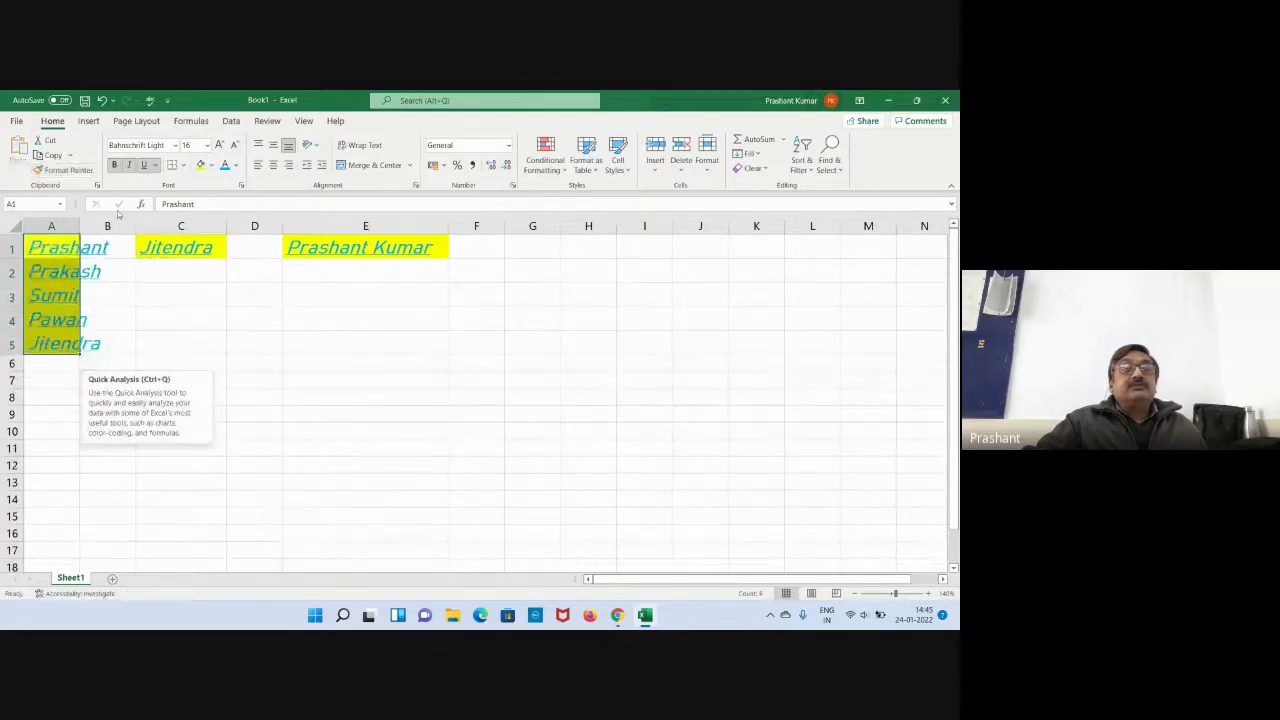
pyautogui.doubleClick(81, 225)
pyautogui.click(300, 361)
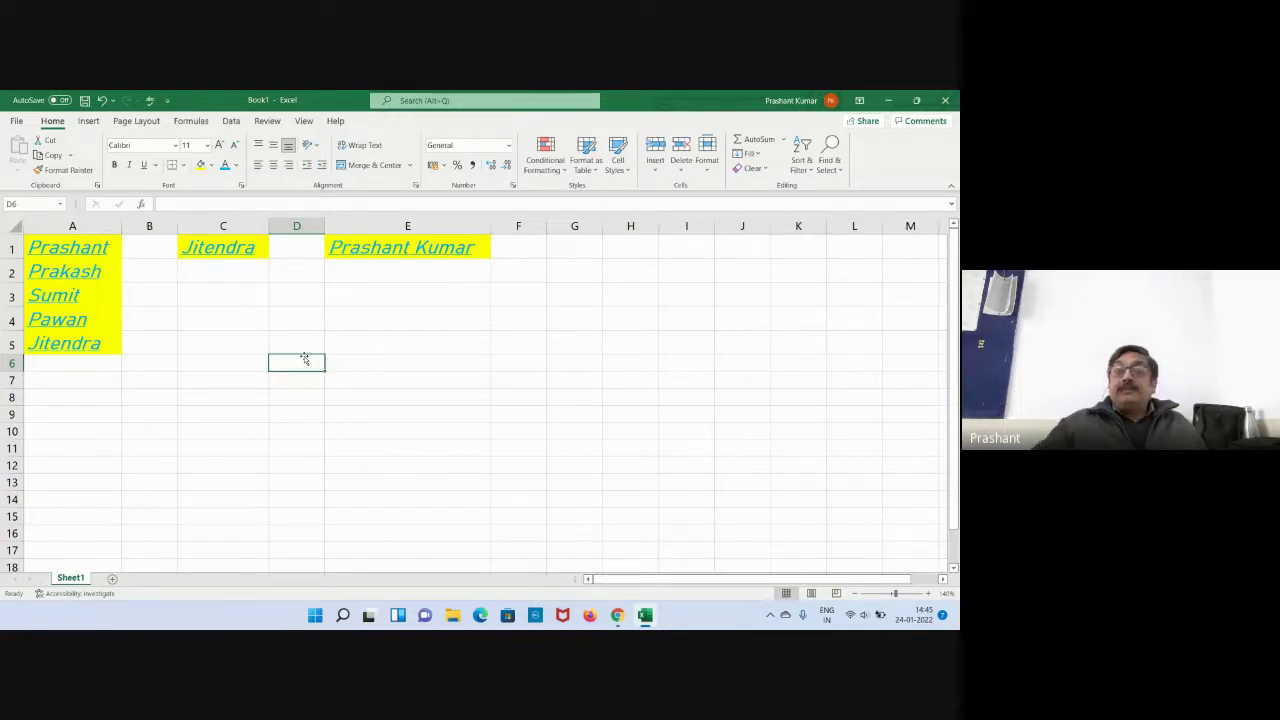
pyautogui.click(361, 396)
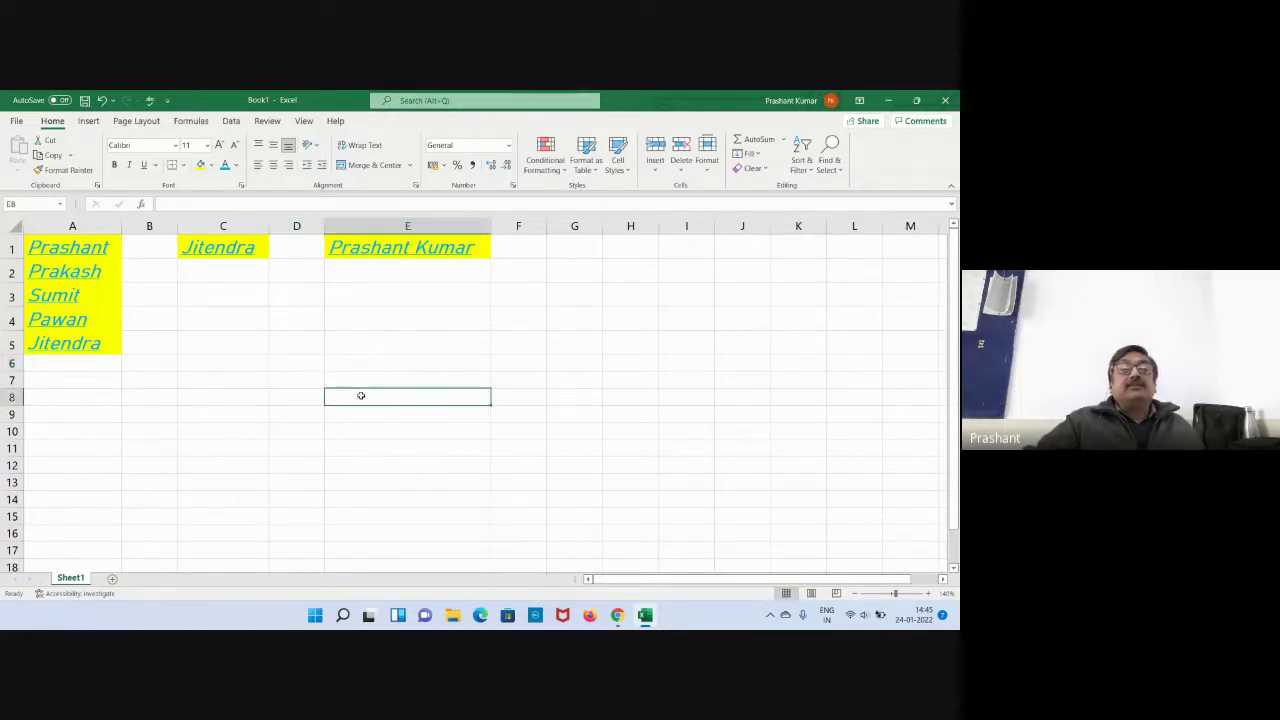
pyautogui.click(286, 318)
pyautogui.click(343, 296)
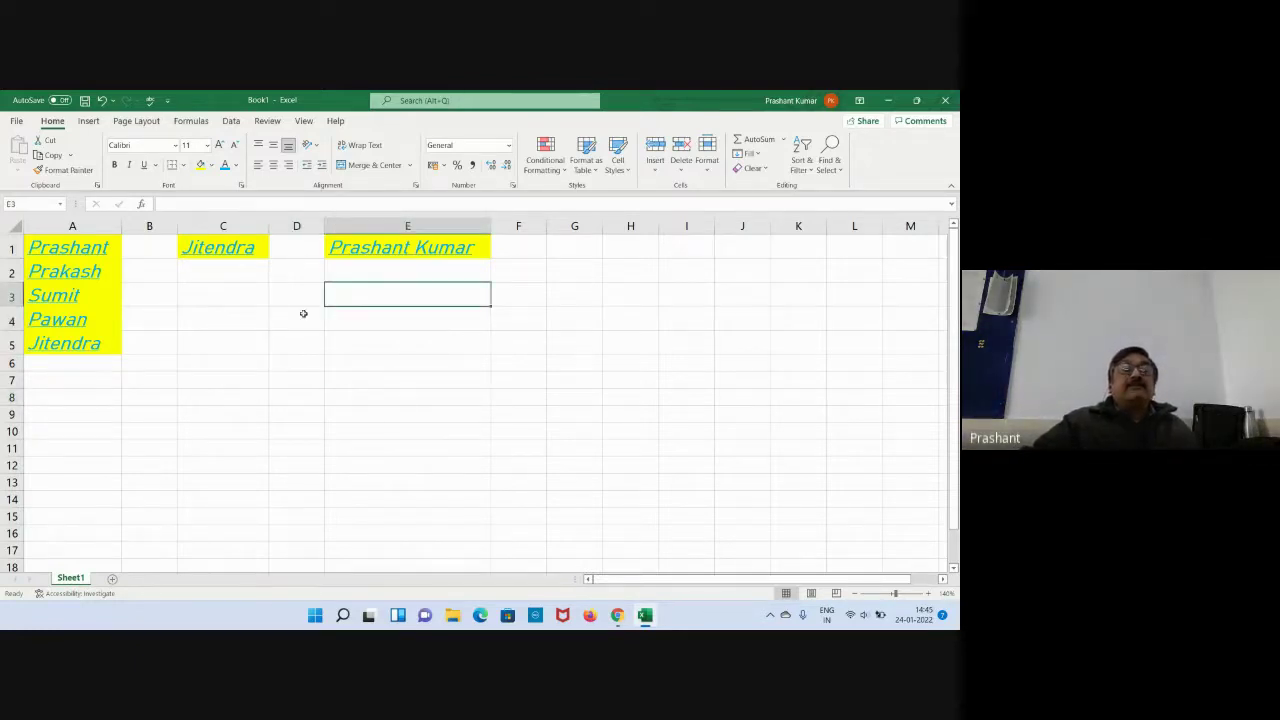
pyautogui.click(300, 292)
pyautogui.click(297, 271)
pyautogui.click(246, 309)
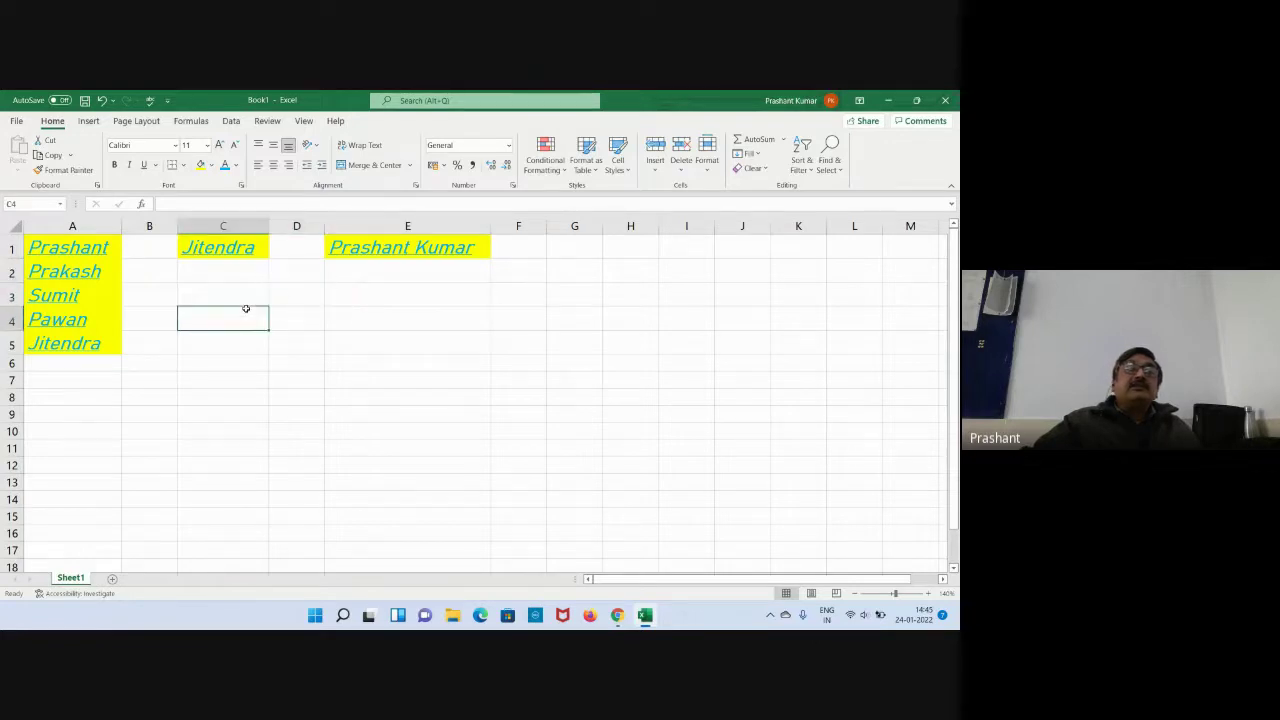
pyautogui.click(222, 276)
pyautogui.click(300, 272)
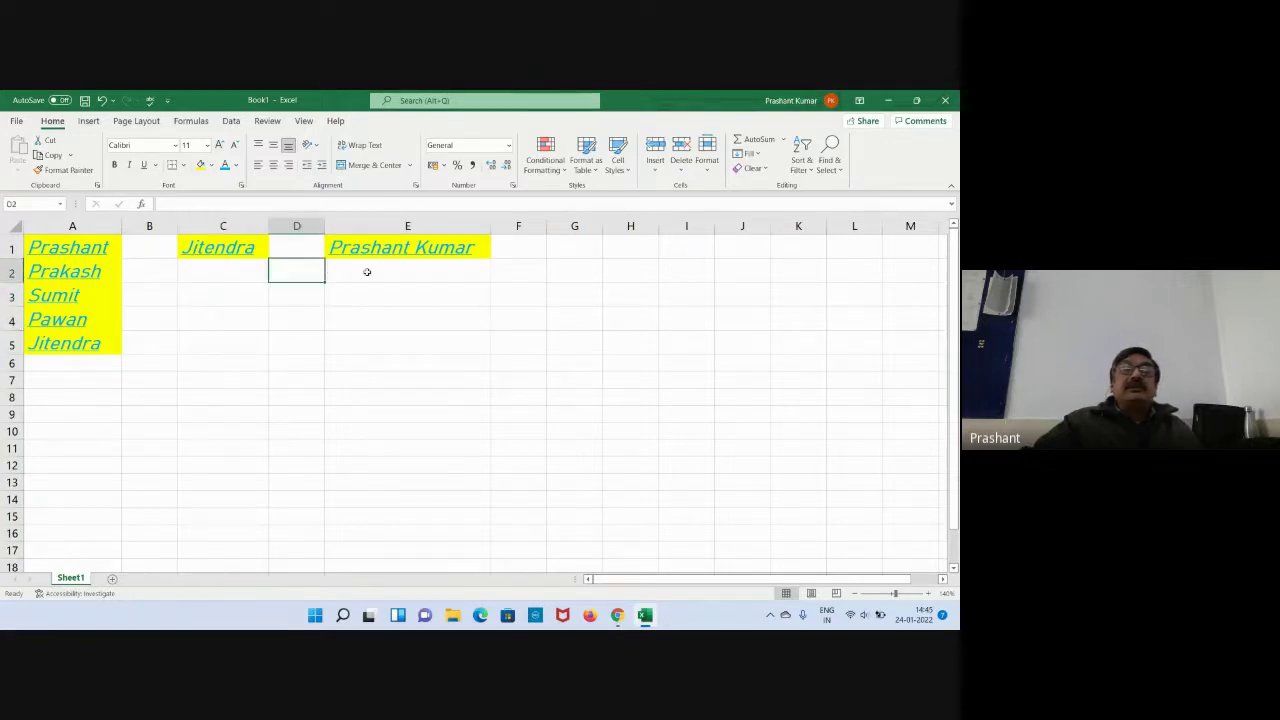
pyautogui.click(430, 272)
pyautogui.click(522, 272)
pyautogui.click(580, 272)
pyautogui.click(629, 273)
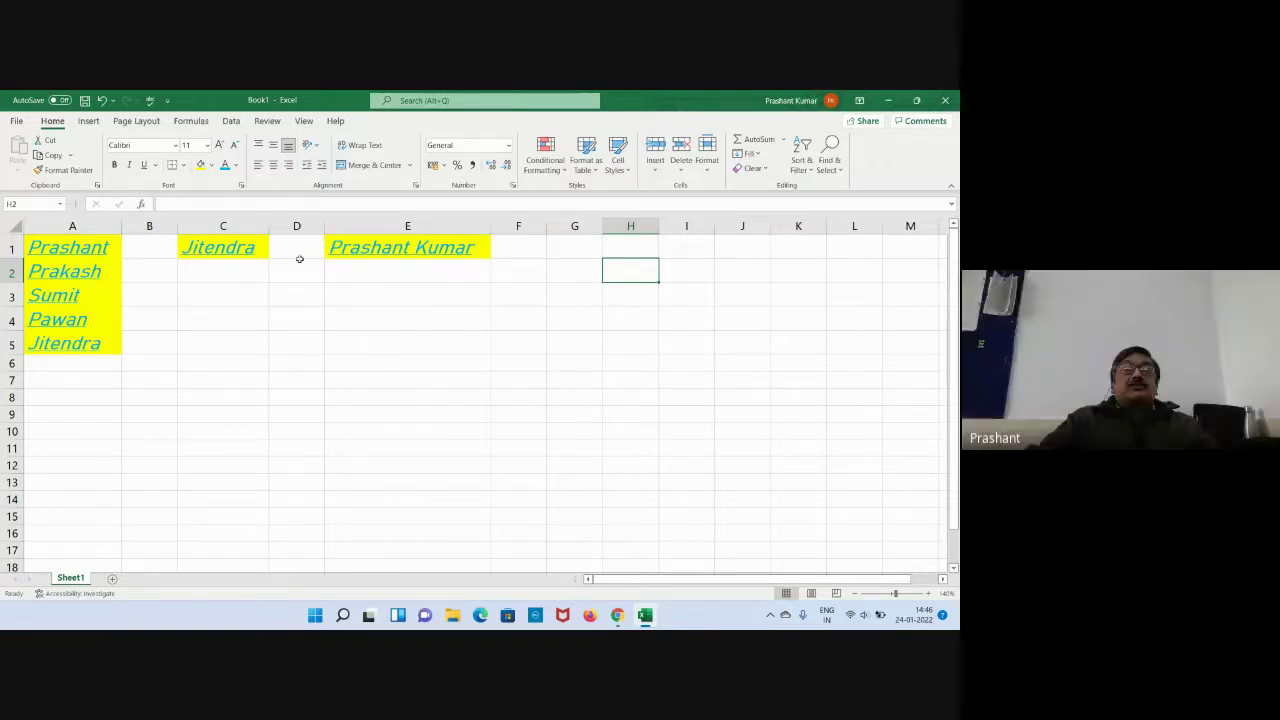
# Delete columns C through E, leaving only the five styled names in A1:A5.
pyautogui.click(299, 247)
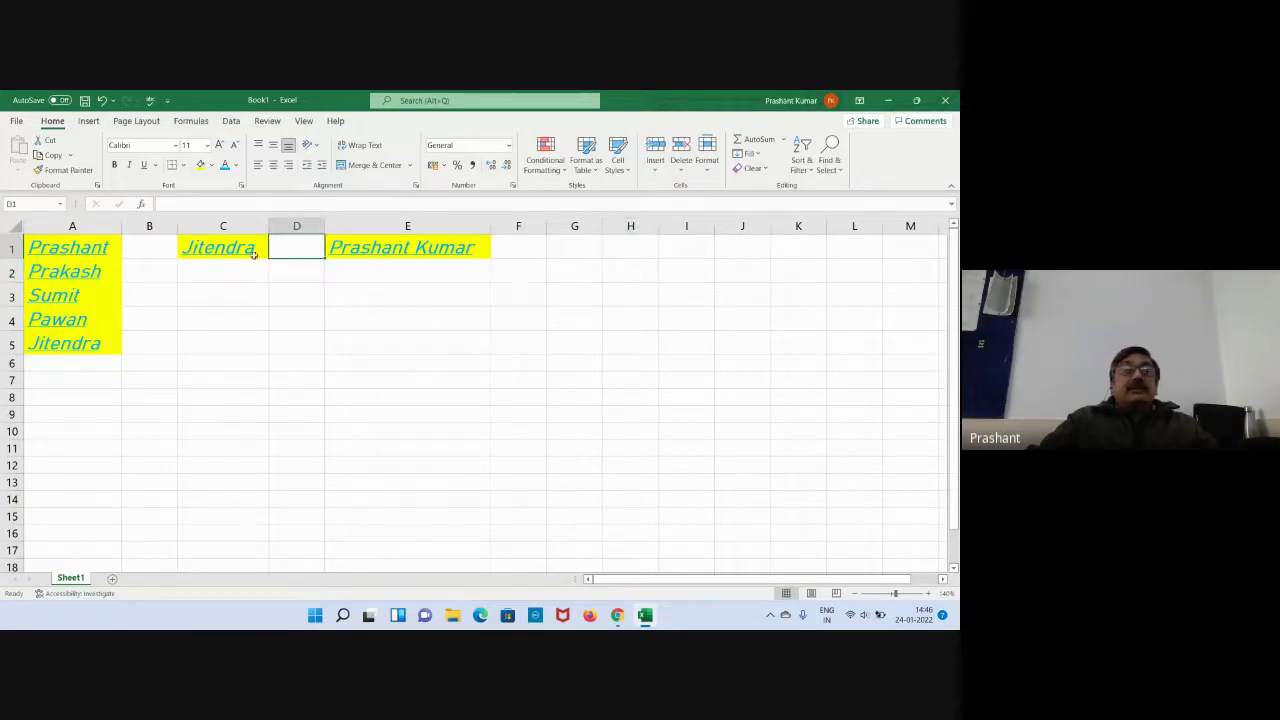
pyautogui.moveTo(229, 226); pyautogui.dragTo(410, 226)
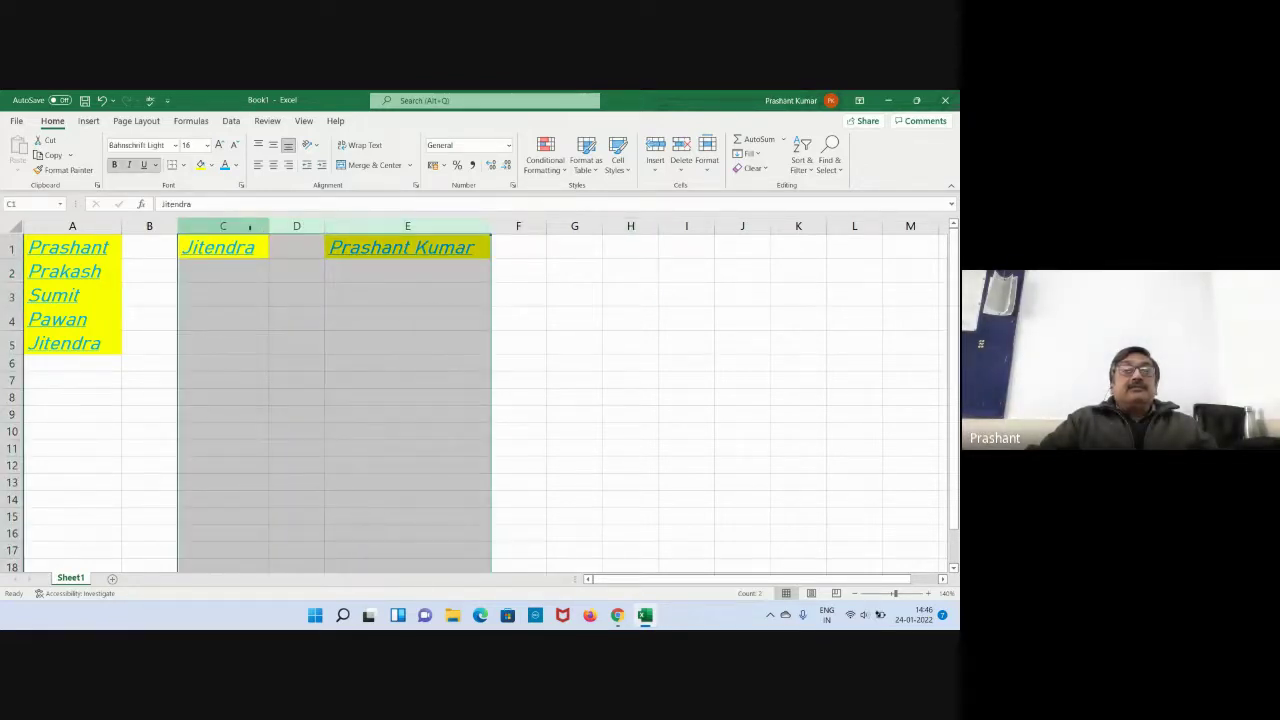
pyautogui.rightClick(250, 230)
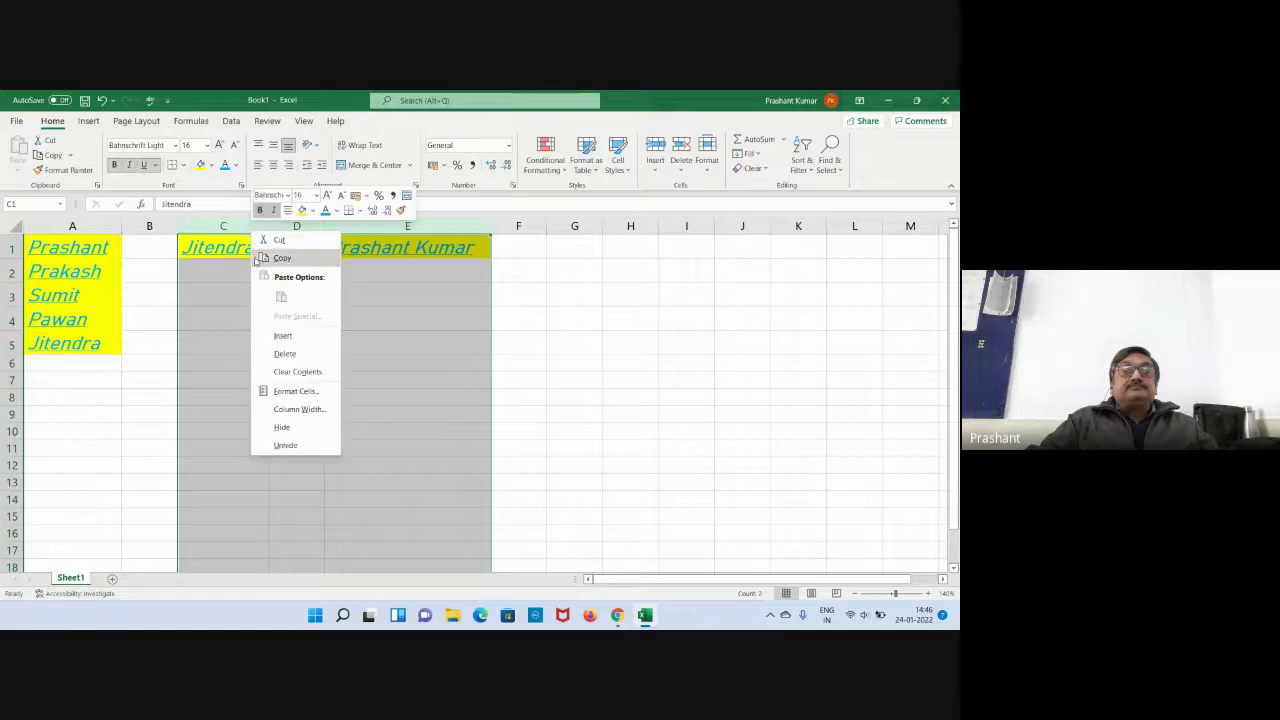
pyautogui.click(299, 352)
pyautogui.click(423, 320)
pyautogui.click(238, 320)
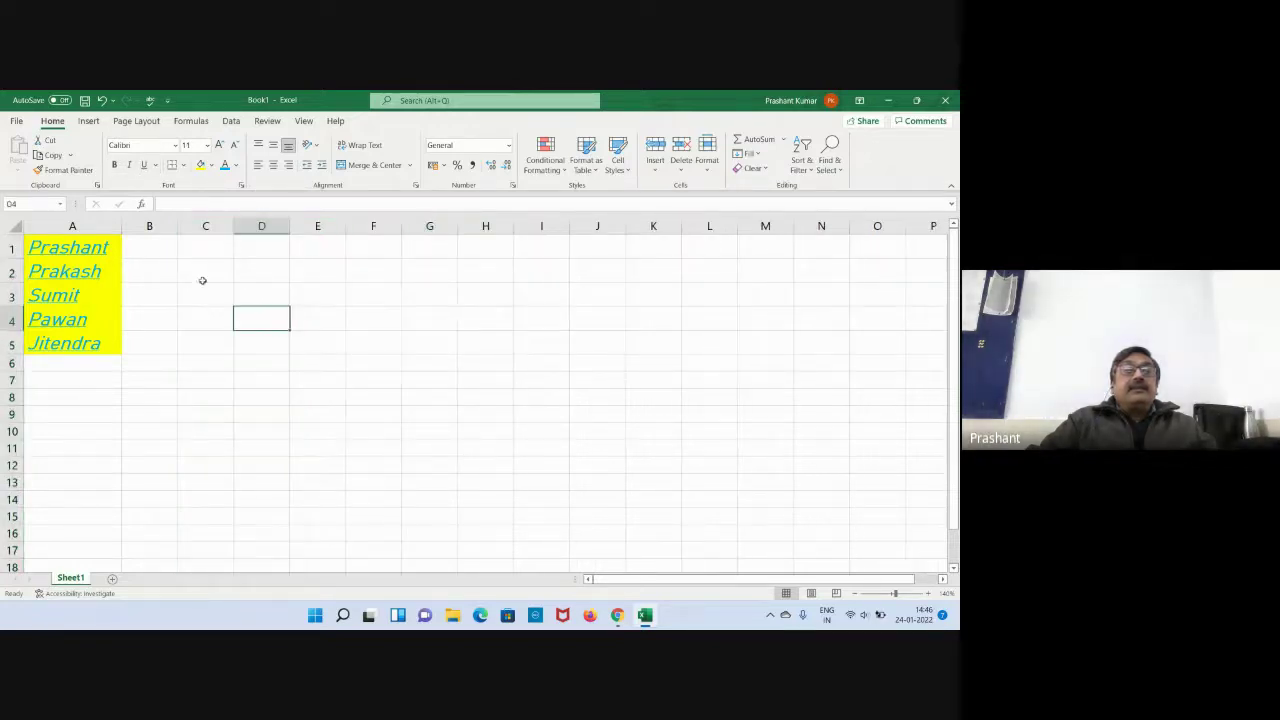
pyautogui.click(206, 252)
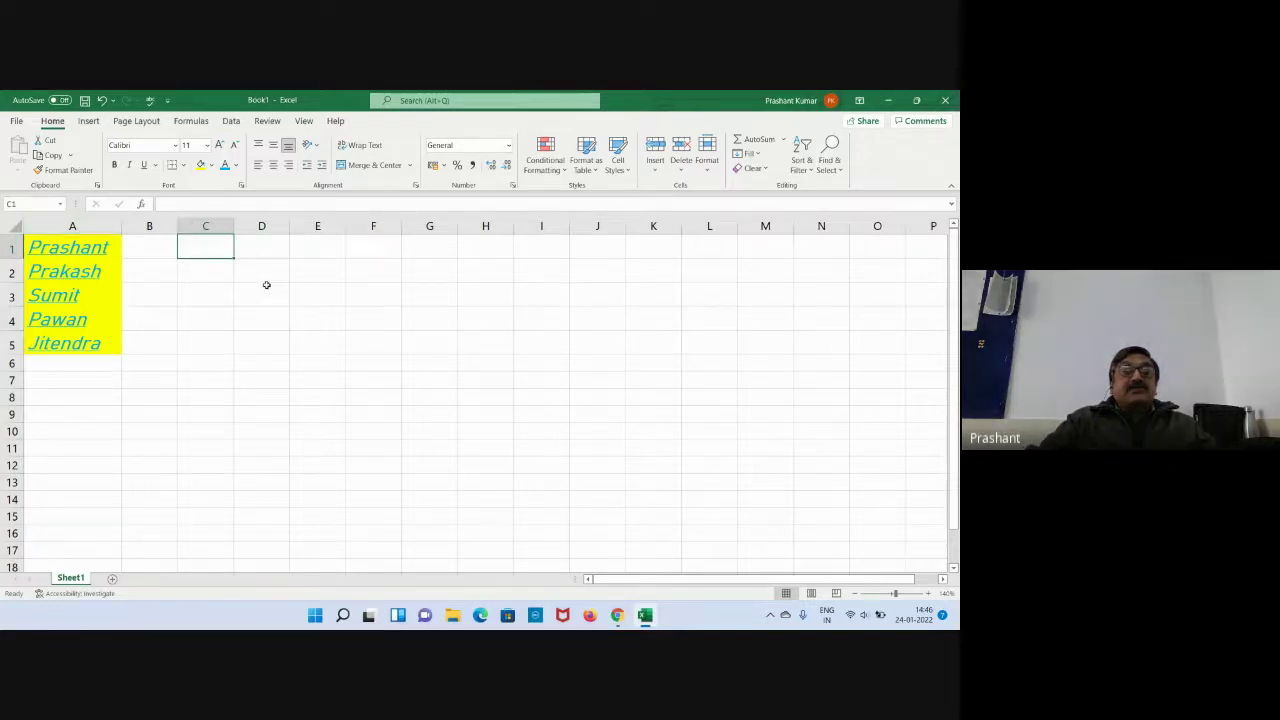
pyautogui.rightClick(220, 246)
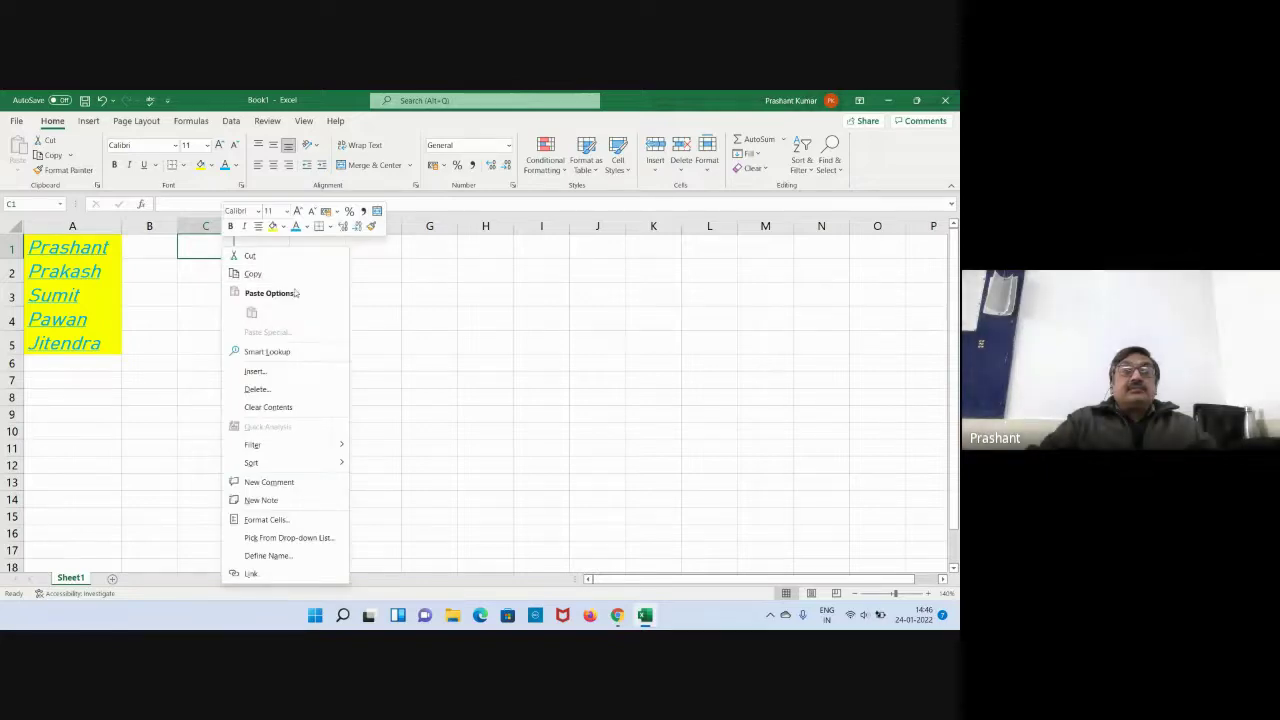
pyautogui.click(397, 328)
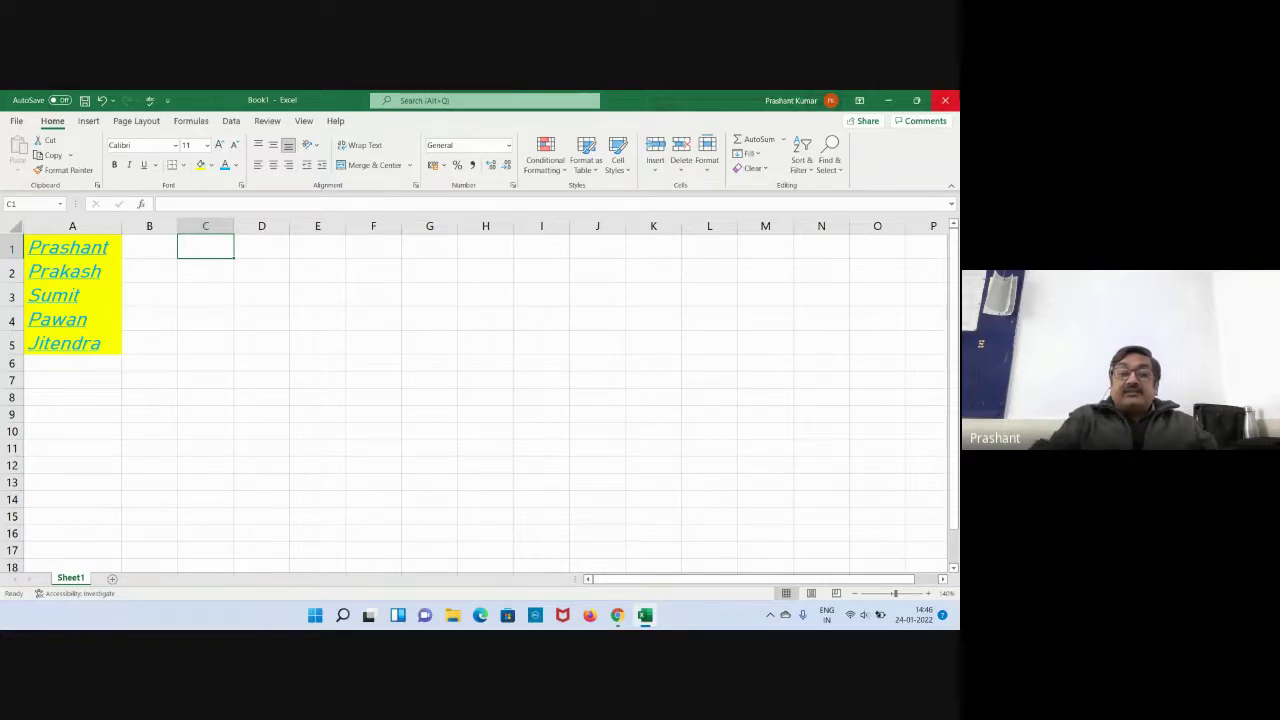
# Enter 12, 13, 14, 15 and 16 down C1:C5.
pyautogui.write('12')
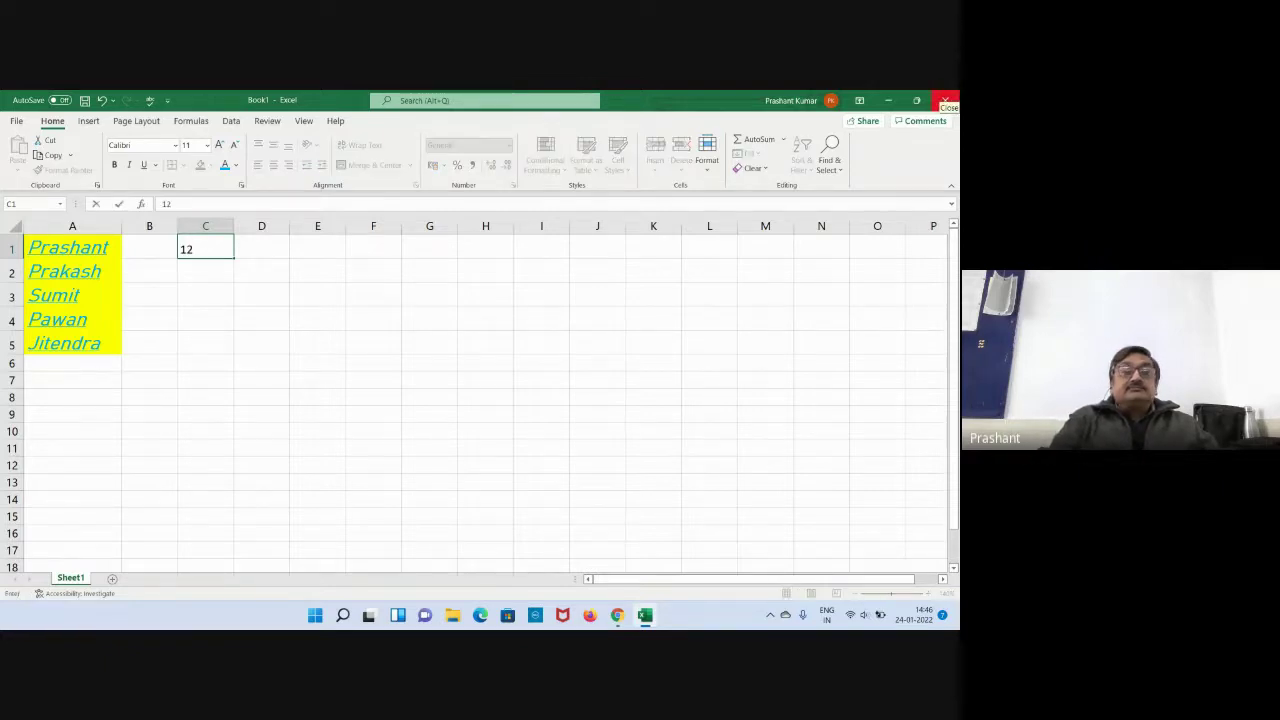
pyautogui.press('Return')
pyautogui.write('13')
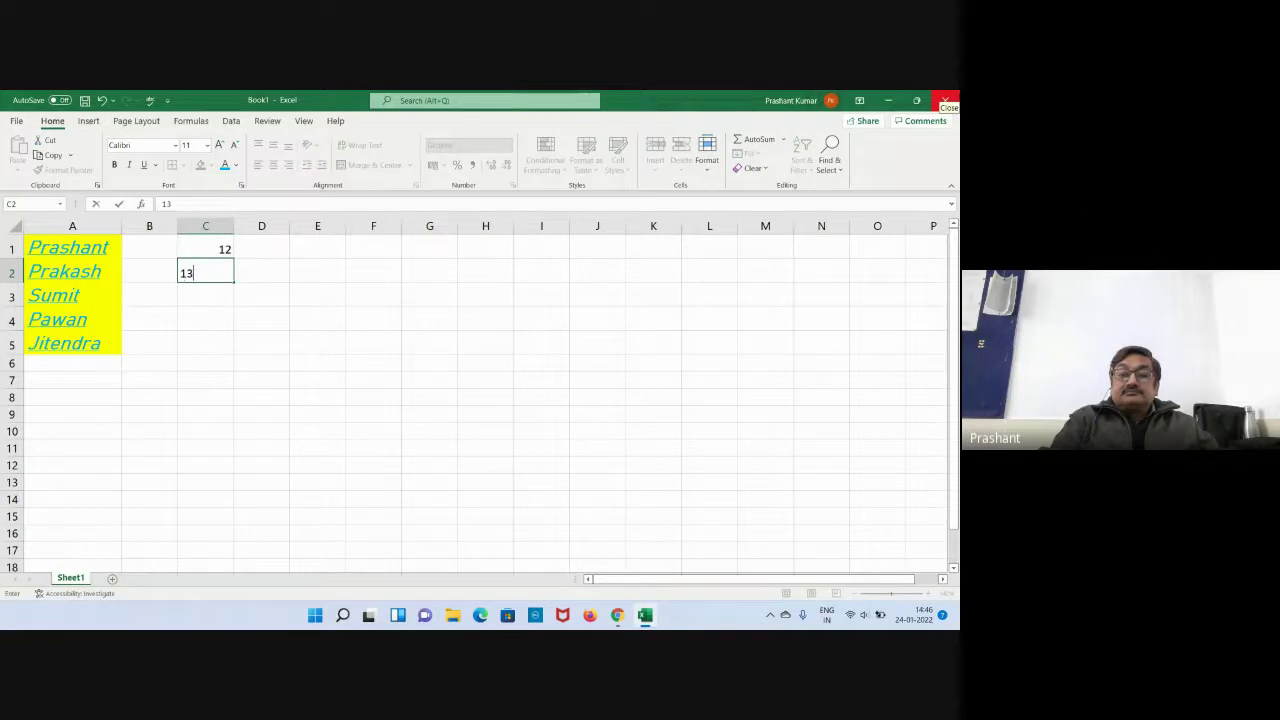
pyautogui.press('Return')
pyautogui.write('14')
pyautogui.press('Return')
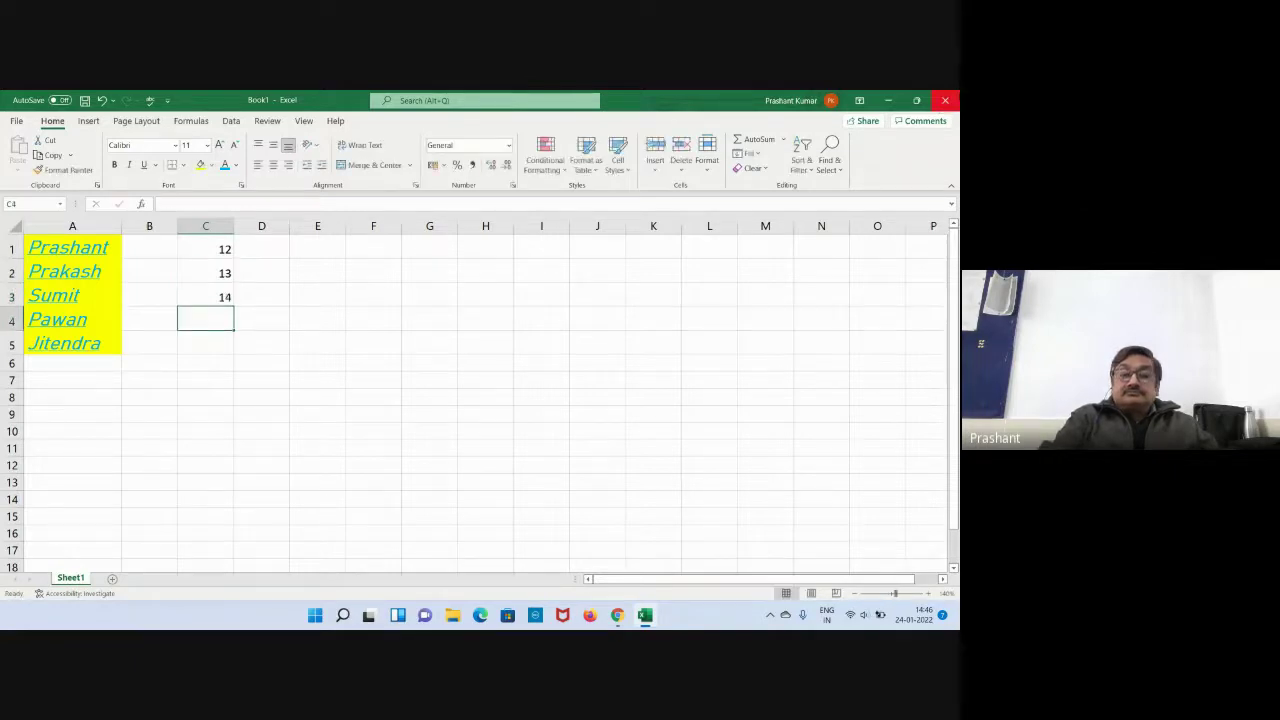
pyautogui.write('15')
pyautogui.press('Return')
pyautogui.write('16')
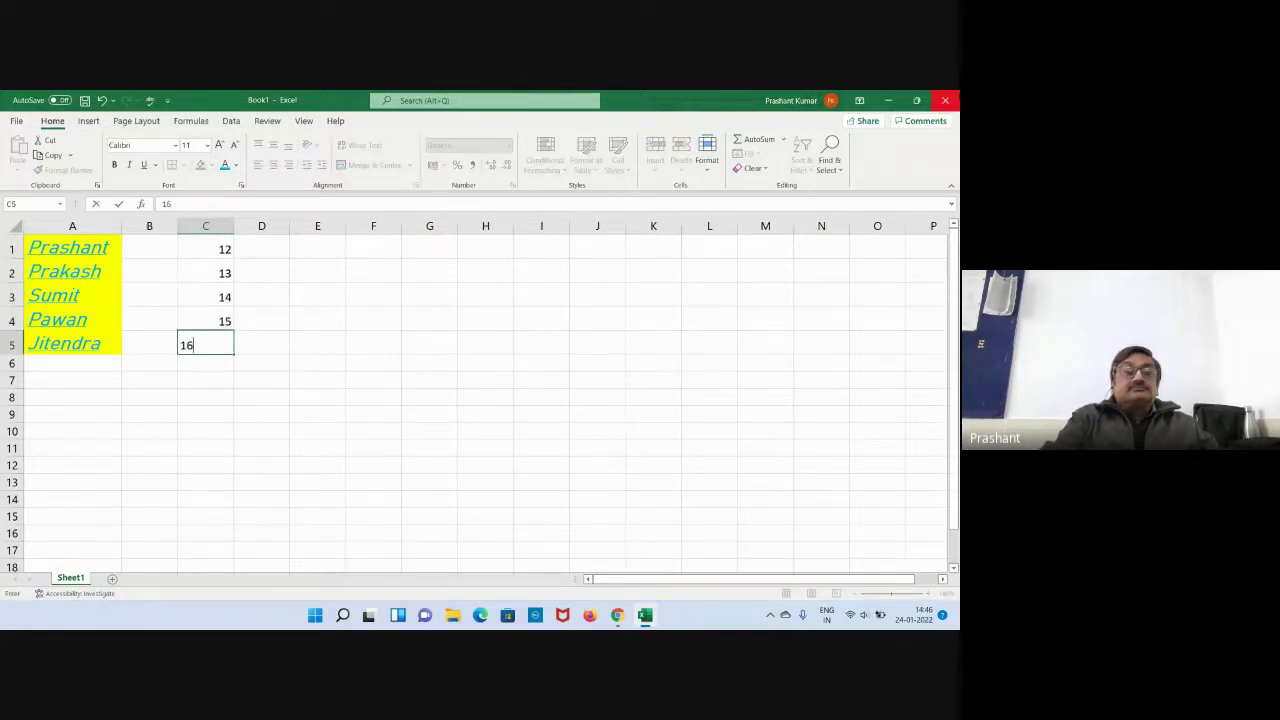
pyautogui.press('Return')
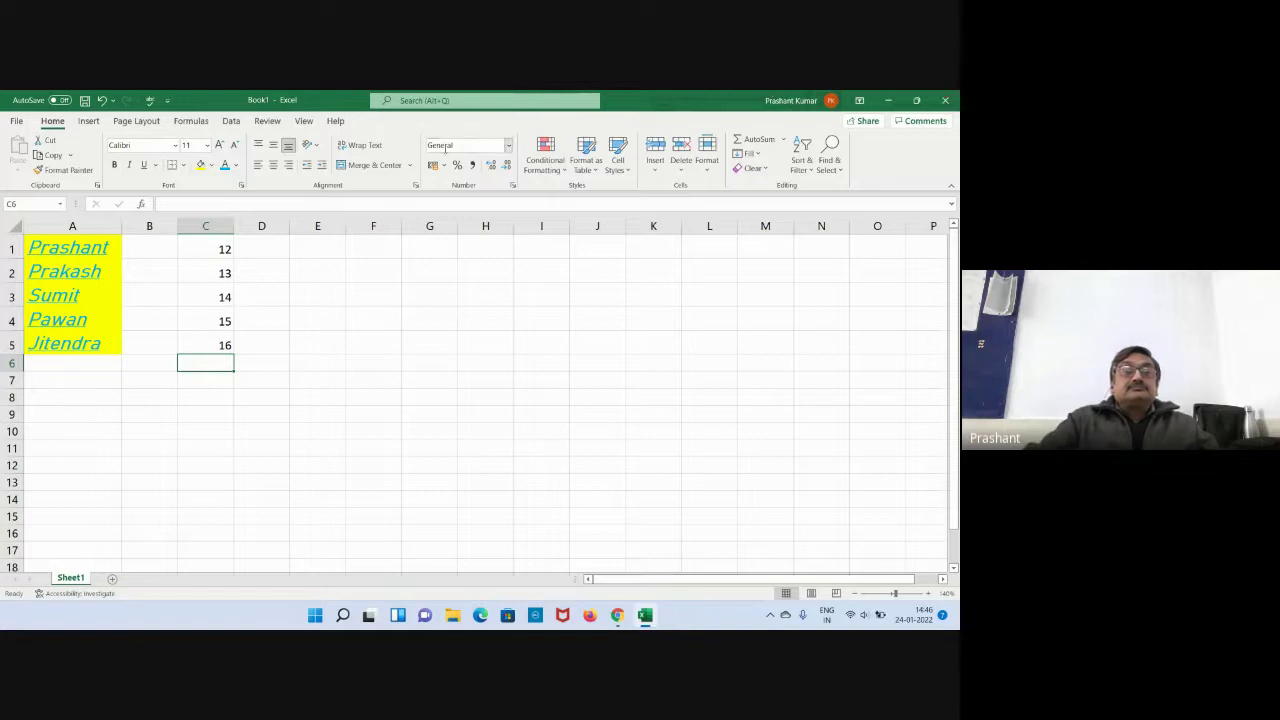
# Enter 2, 5, 8, 11 and 14 down D1:D5.
pyautogui.click(251, 256)
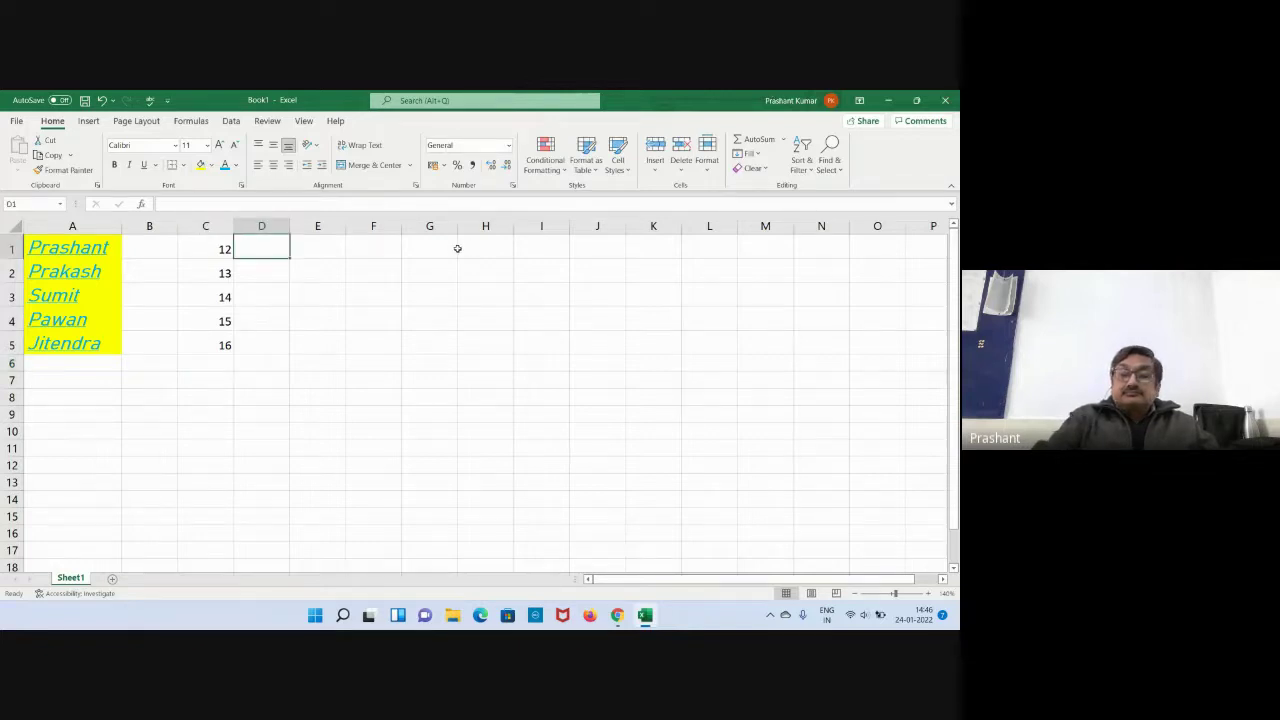
pyautogui.write('2')
pyautogui.press('Return')
pyautogui.write('5')
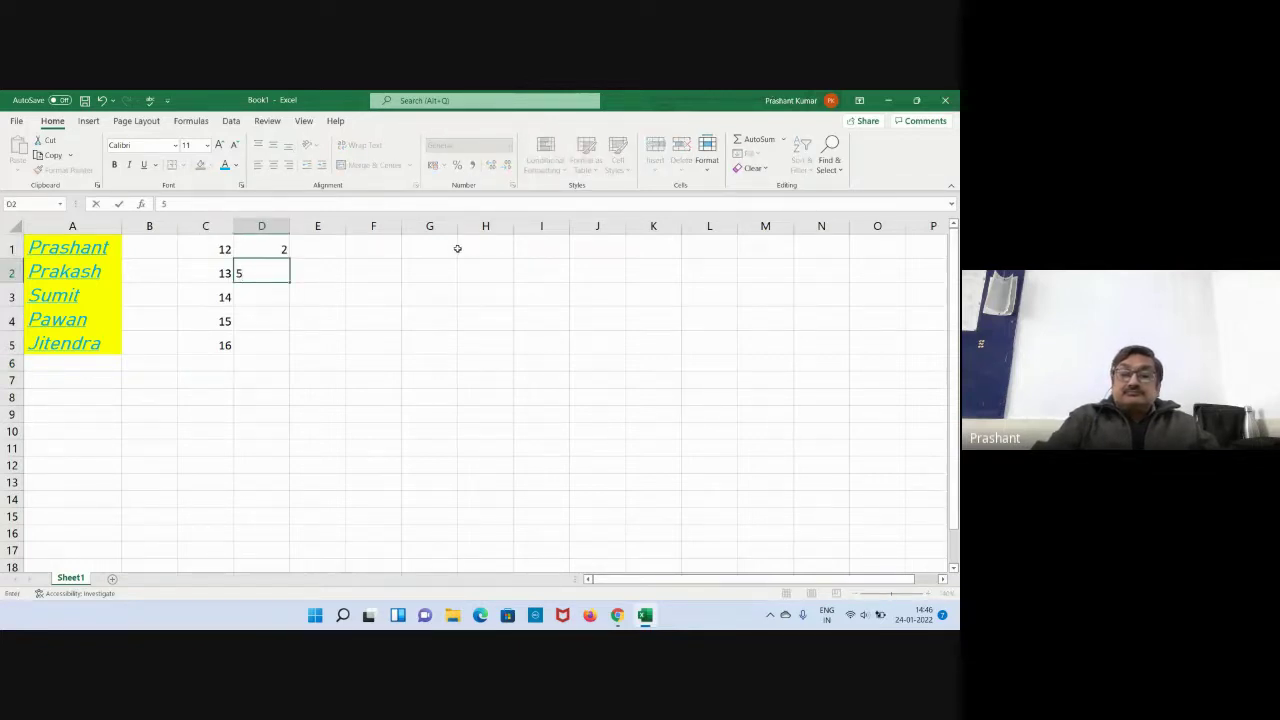
pyautogui.press('Return')
pyautogui.write('8')
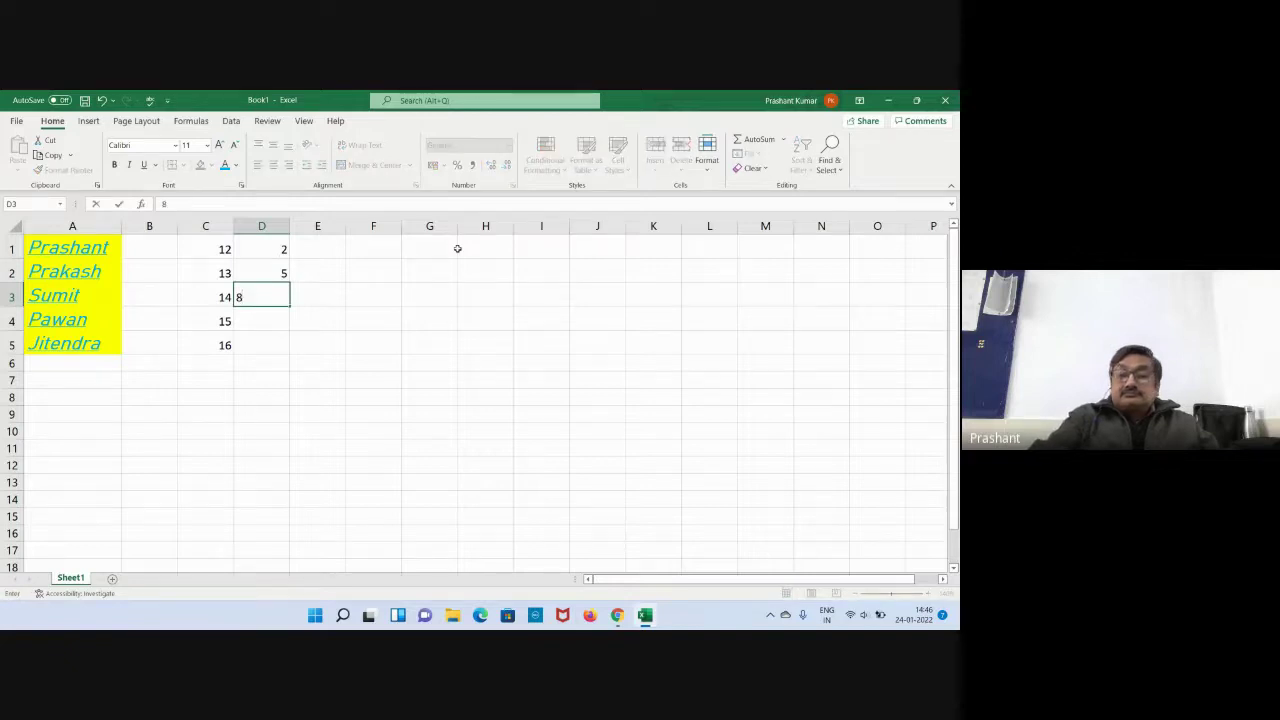
pyautogui.press('Return')
pyautogui.write('11')
pyautogui.press('Return')
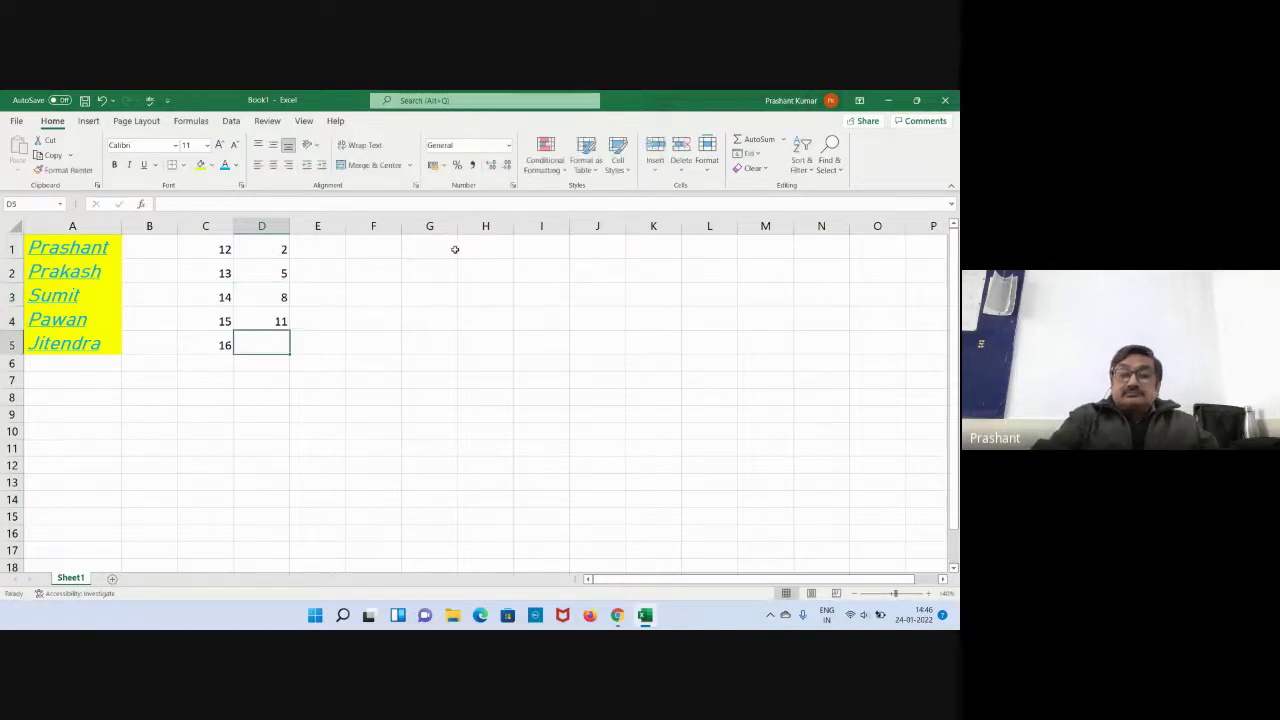
pyautogui.write('14')
pyautogui.press('Return')
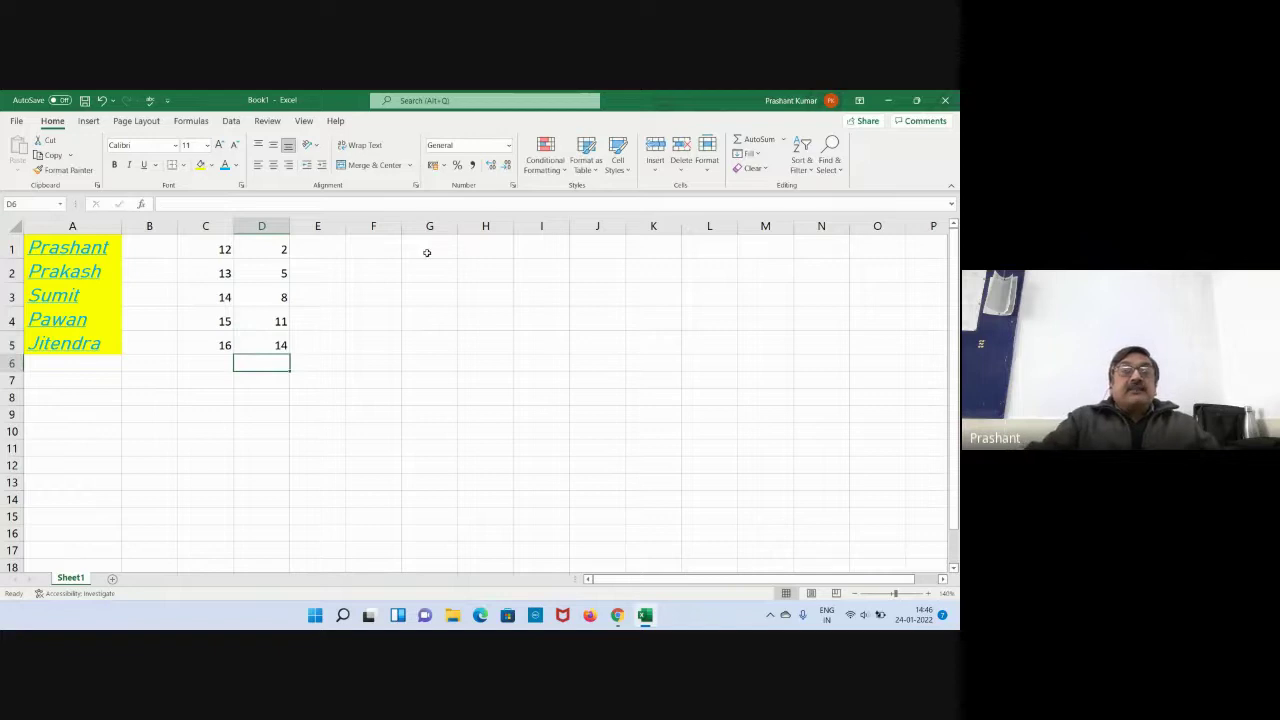
# Enter the formula =C1+D1 in E1 so it displays 14.
pyautogui.click(311, 249)
pyautogui.doubleClick(311, 249)
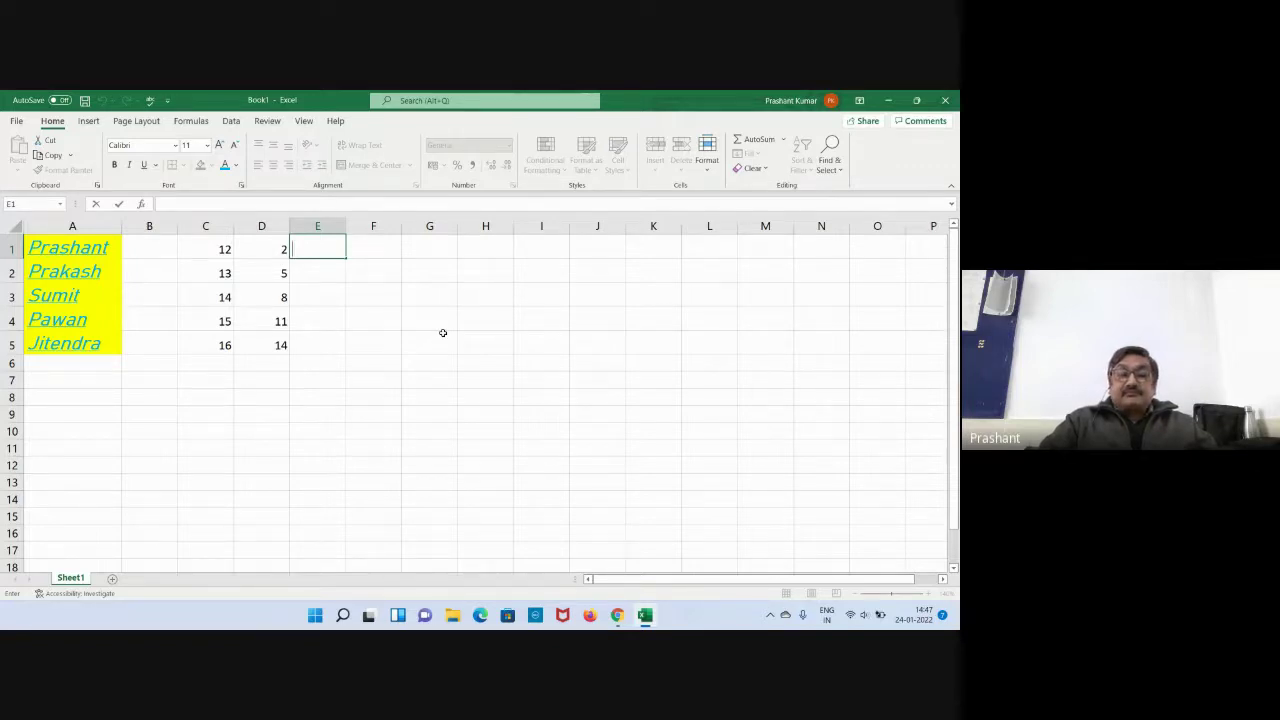
pyautogui.write('=')
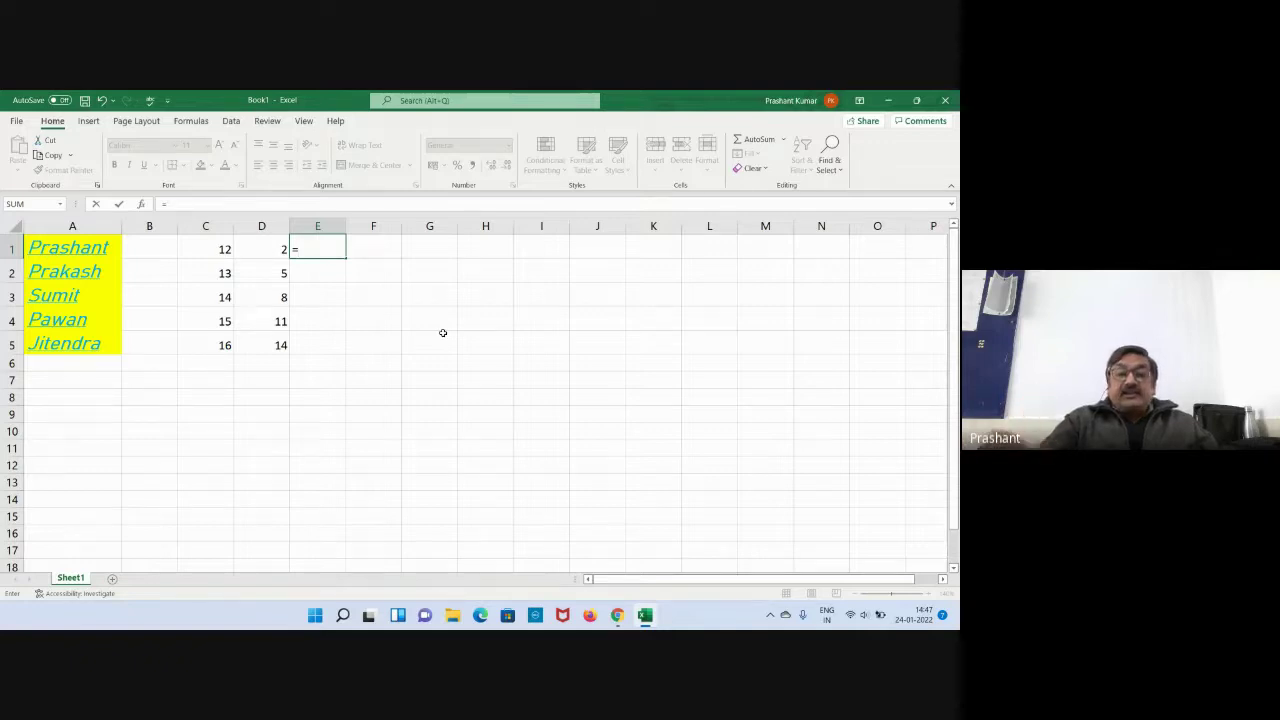
pyautogui.press('BackSpace')
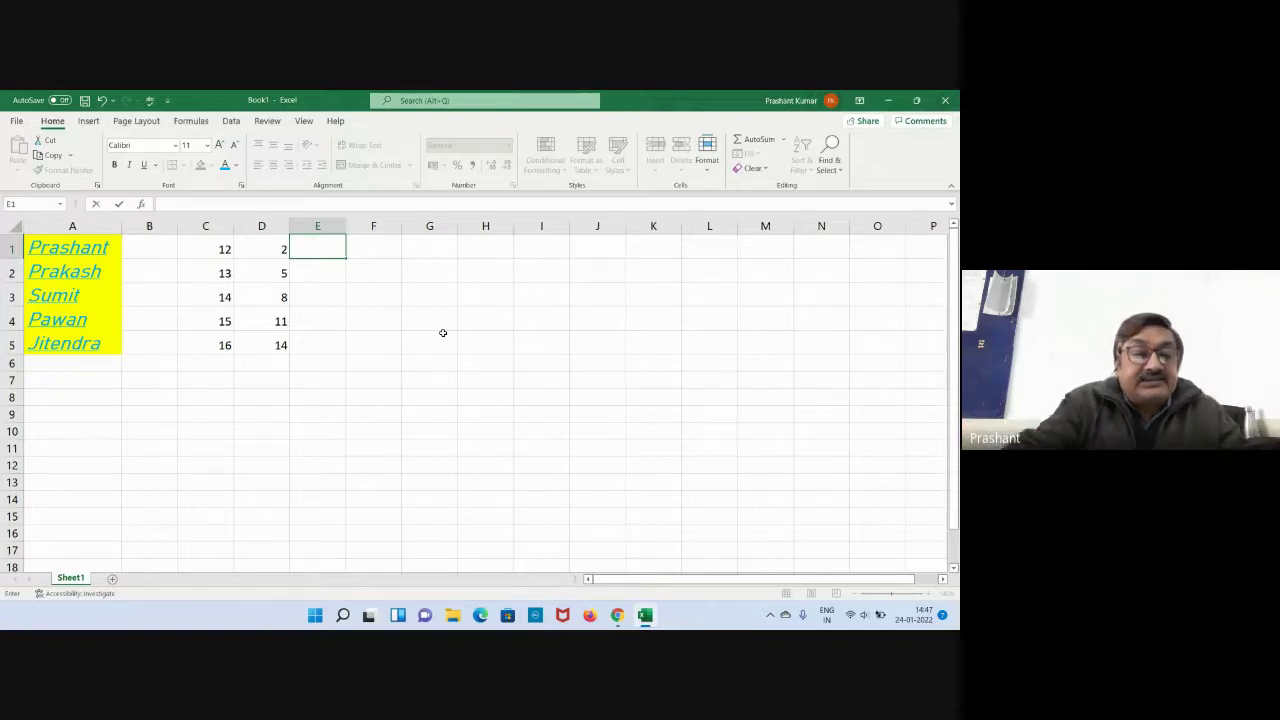
pyautogui.write('c1')
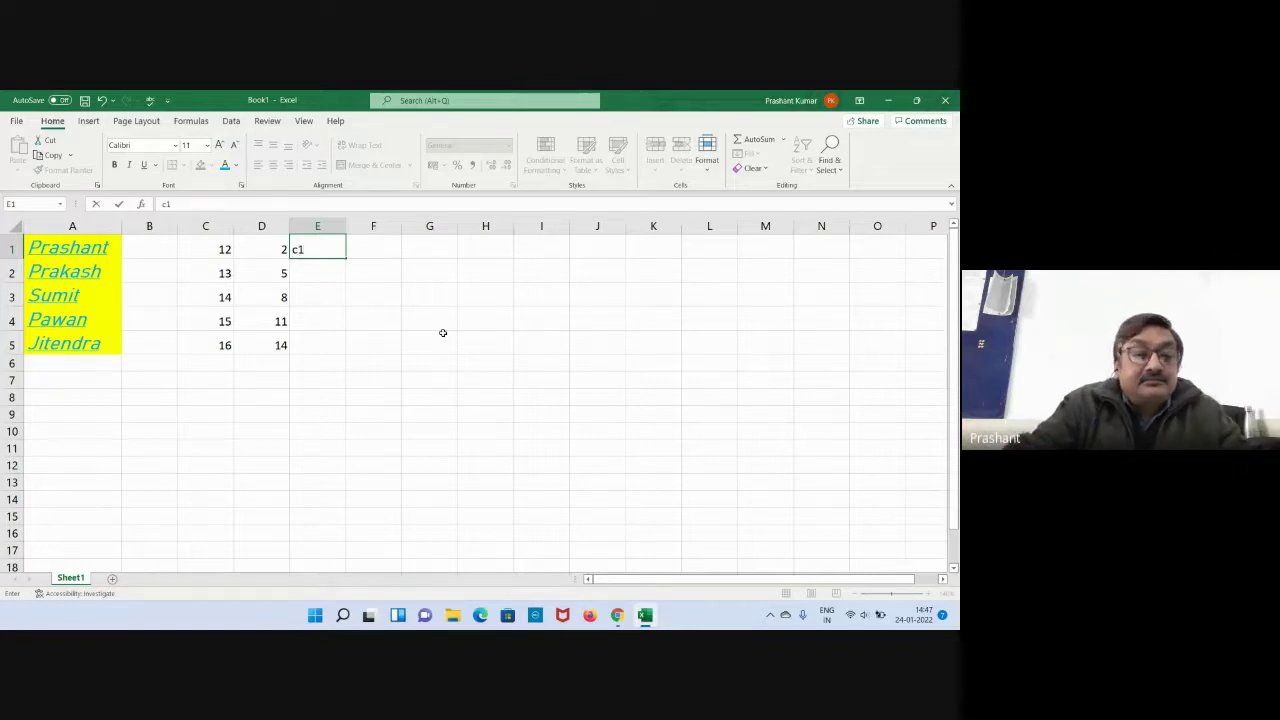
pyautogui.write('+')
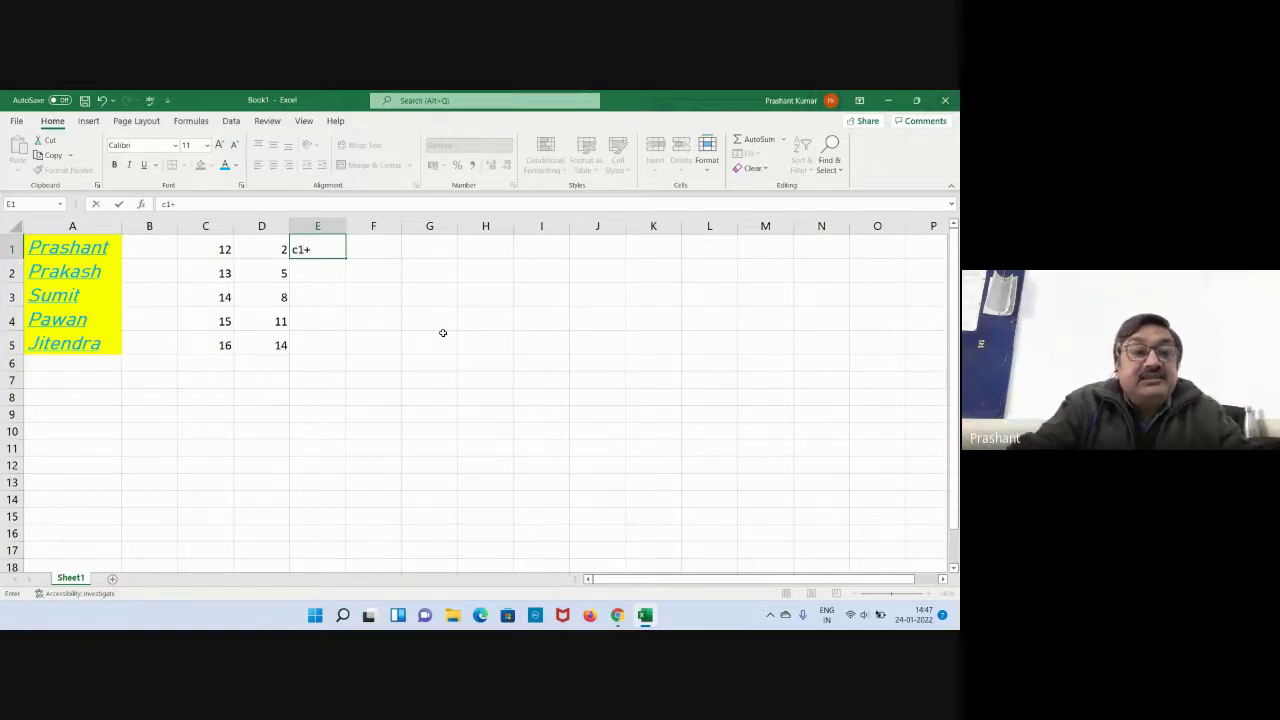
pyautogui.write('d1')
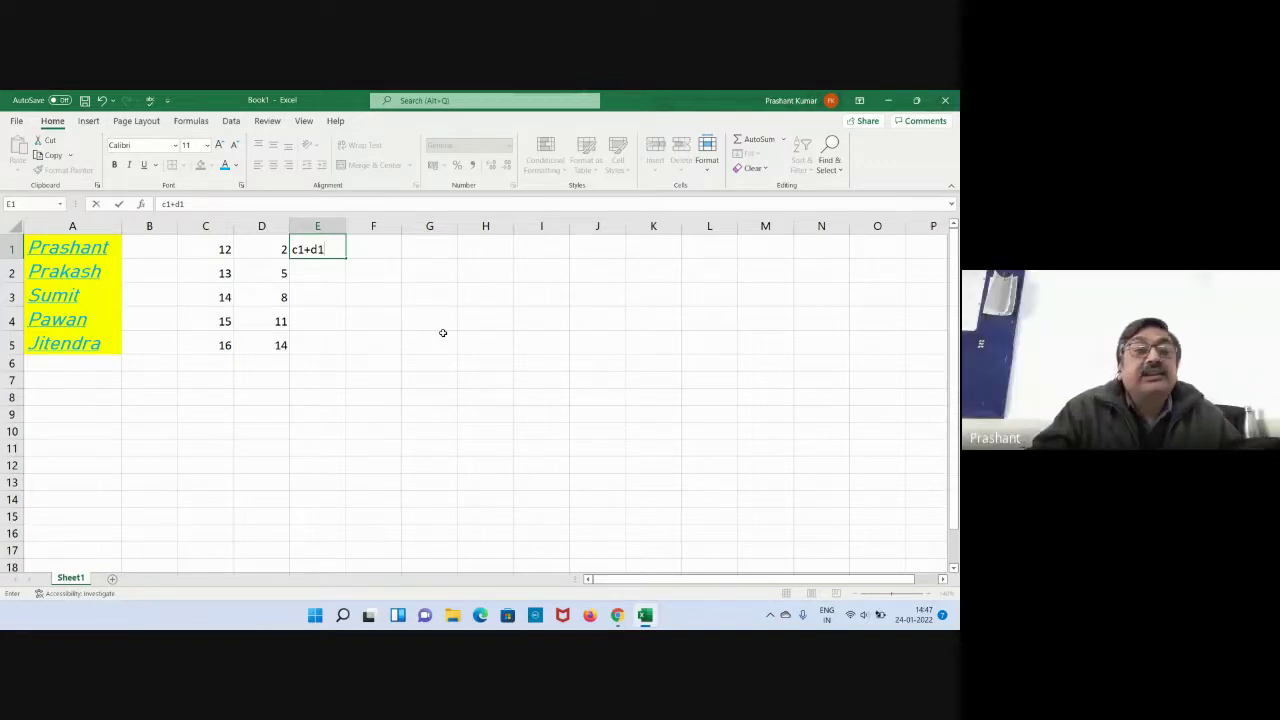
pyautogui.press('Return')
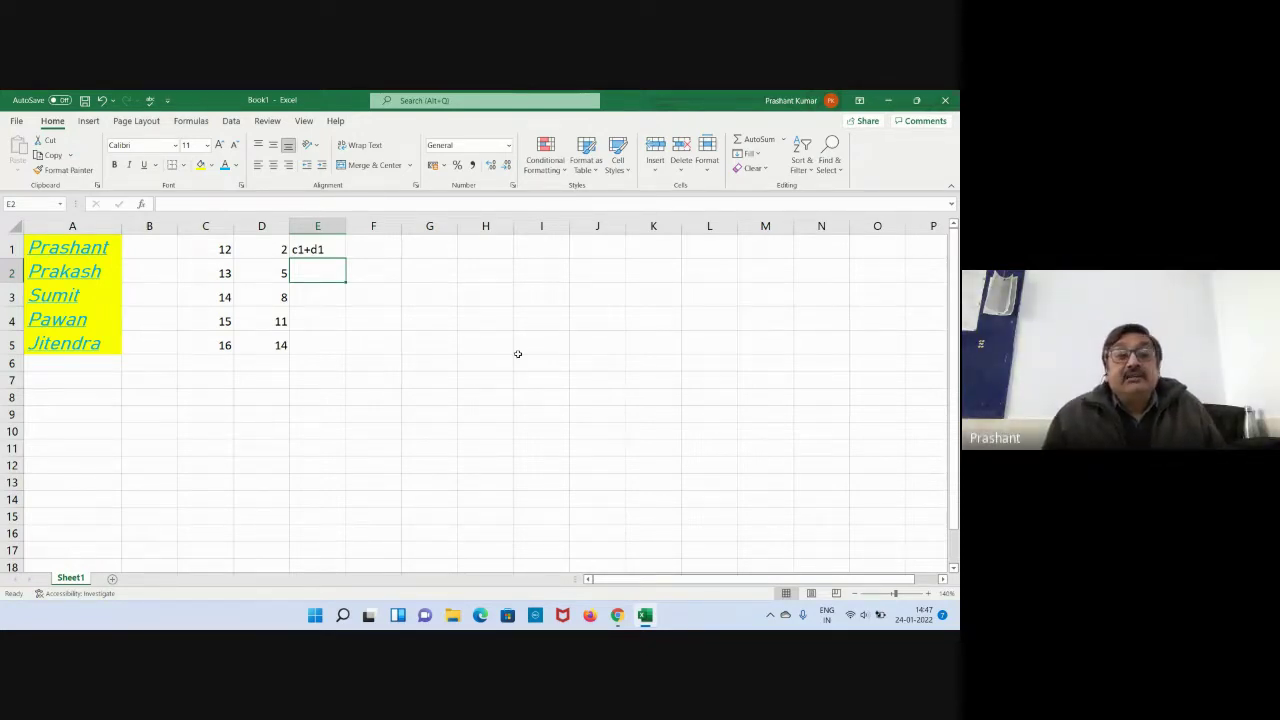
pyautogui.press('Up')
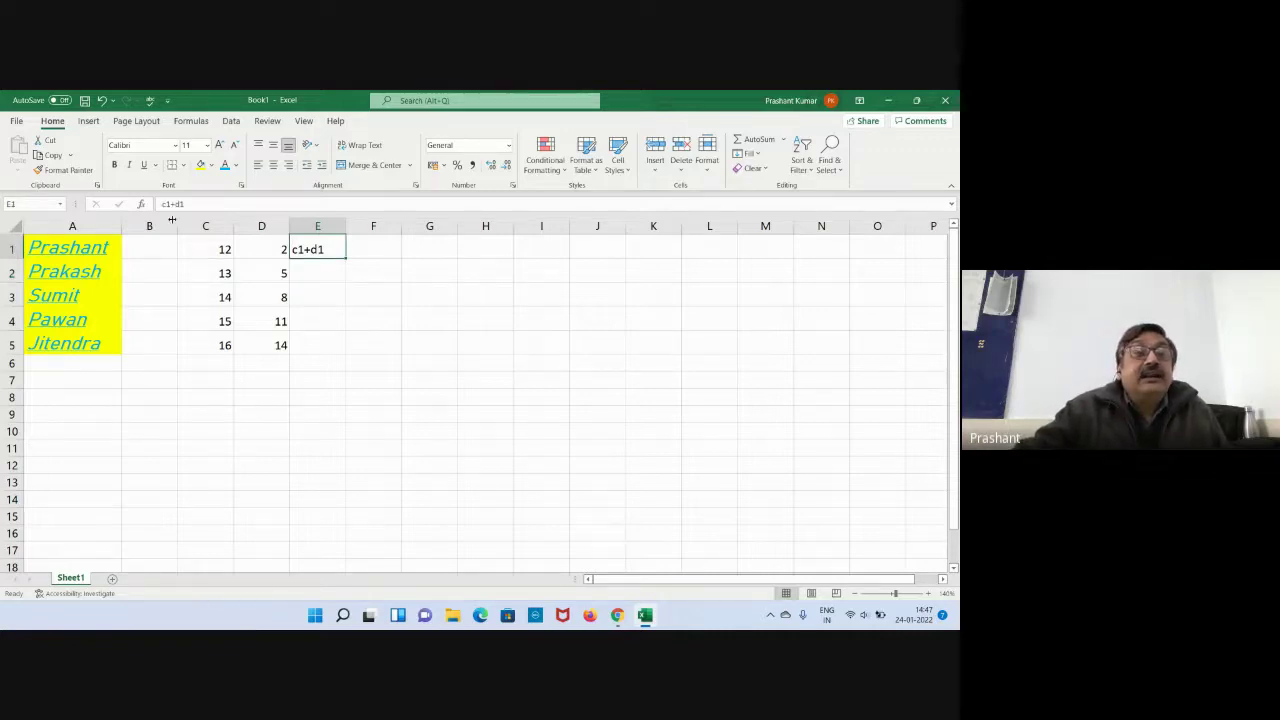
pyautogui.press('F2')
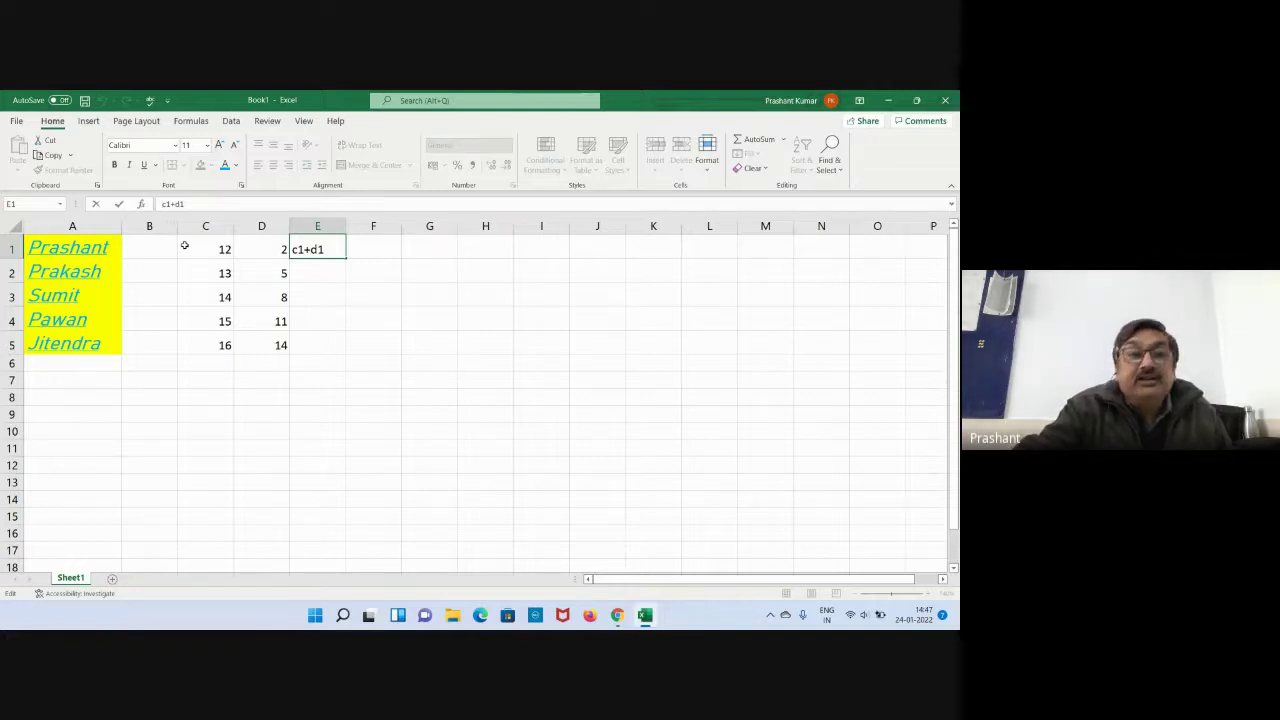
pyautogui.write('=')
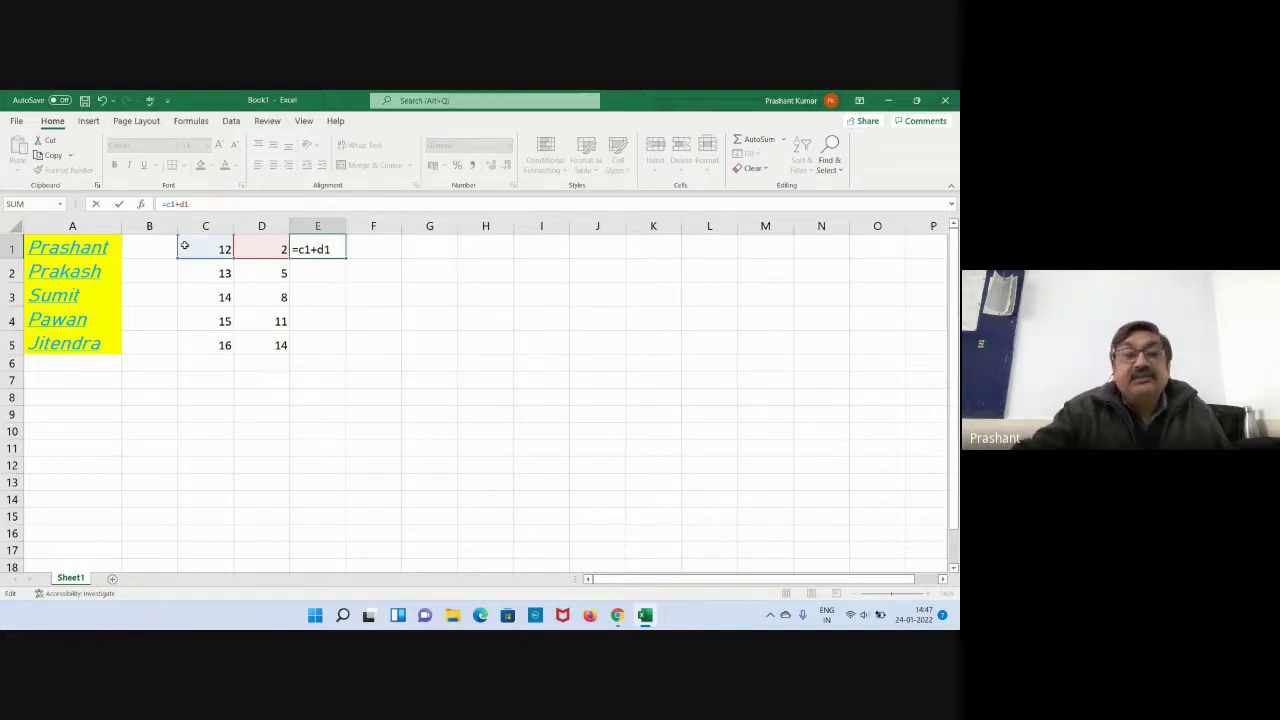
pyautogui.press('Return')
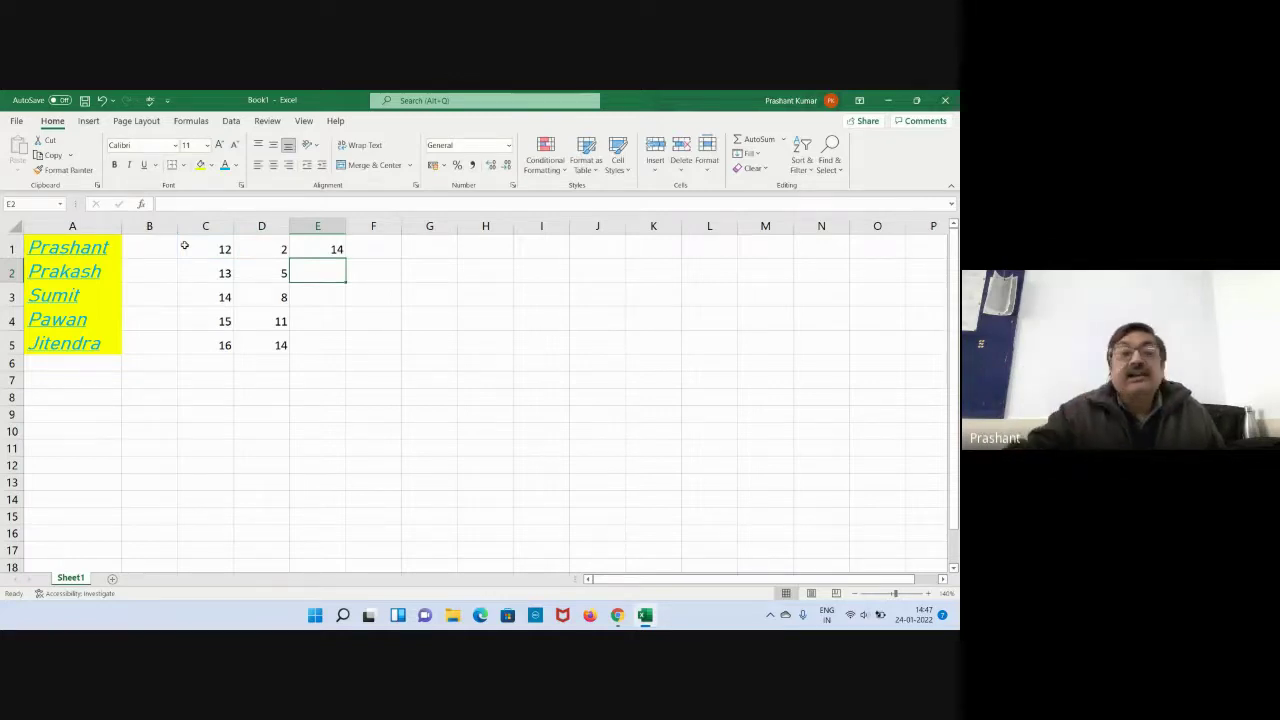
# Fill the E1 sum formula down to E5, giving totals 18, 22, 26 and 30.
pyautogui.click(336, 250)
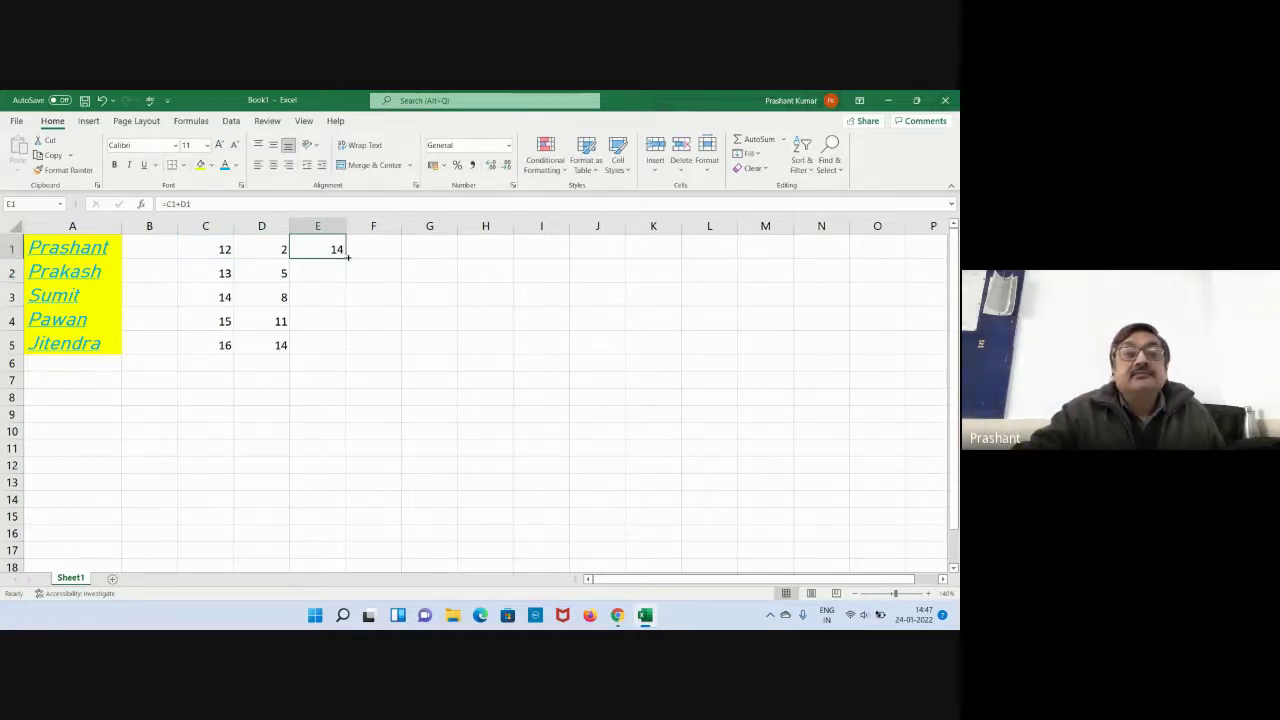
pyautogui.click(390, 298)
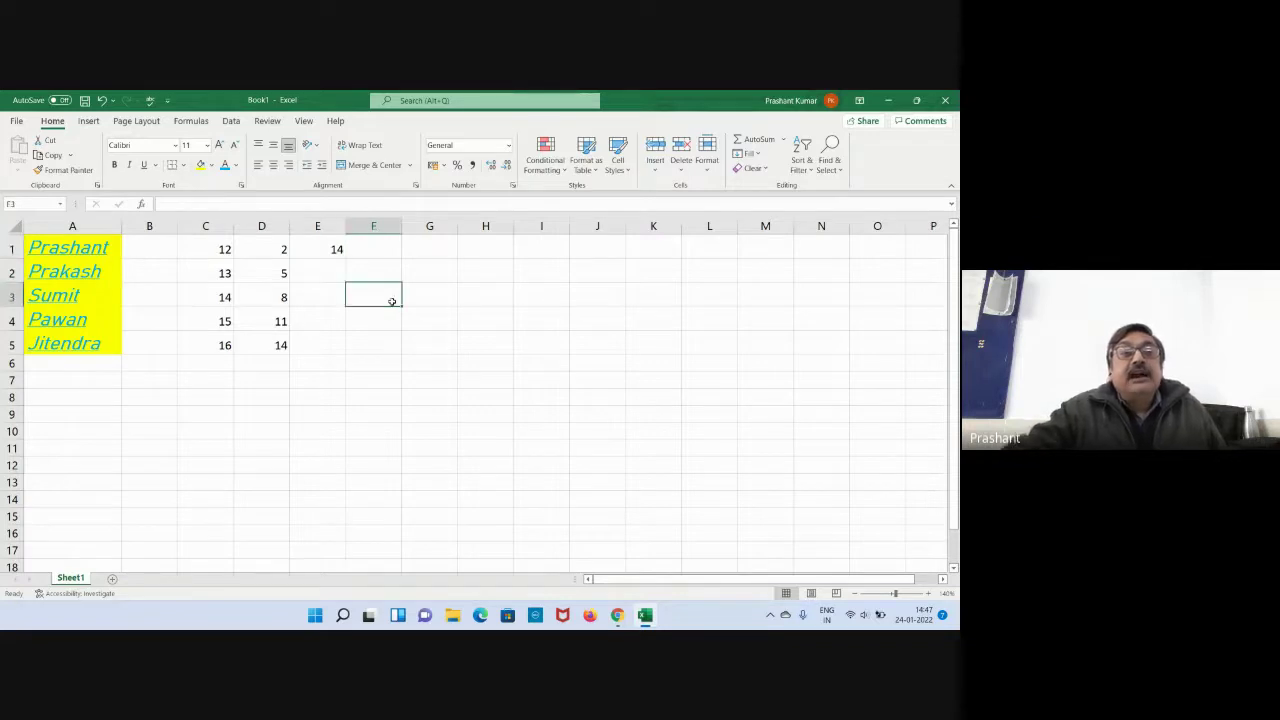
pyautogui.click(324, 272)
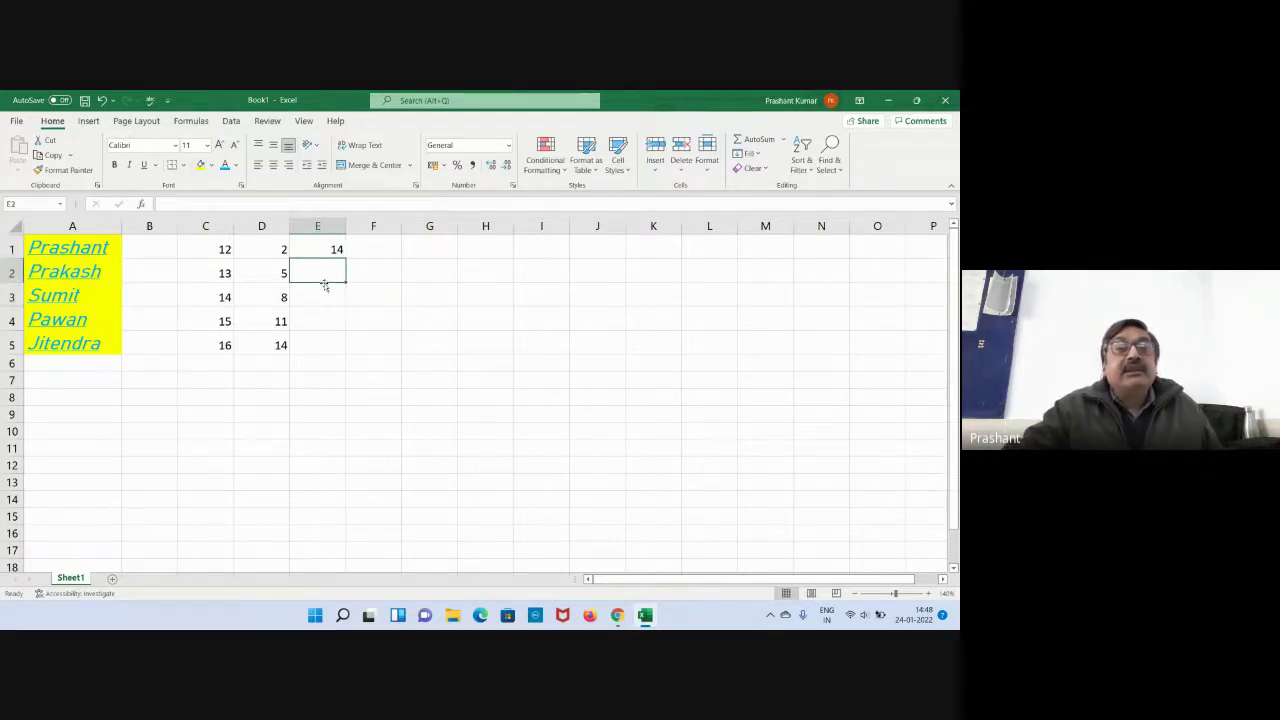
pyautogui.click(324, 294)
pyautogui.click(324, 318)
pyautogui.click(326, 349)
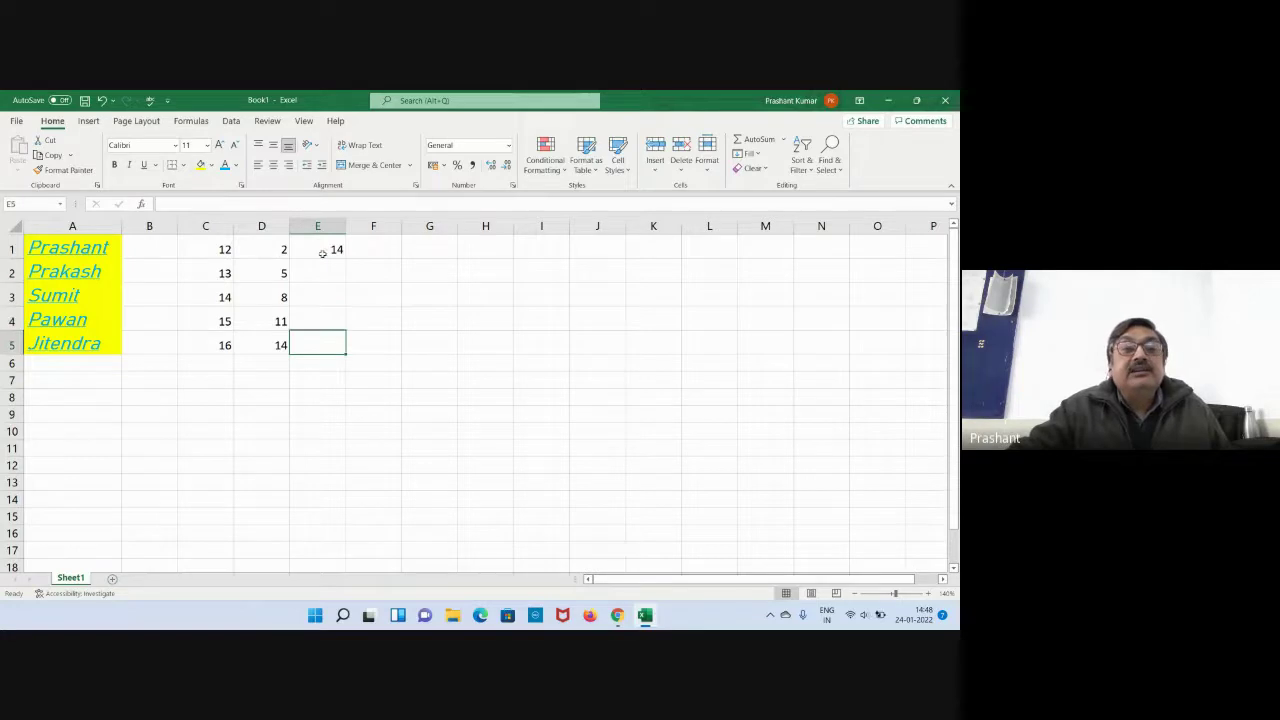
pyautogui.click(323, 250)
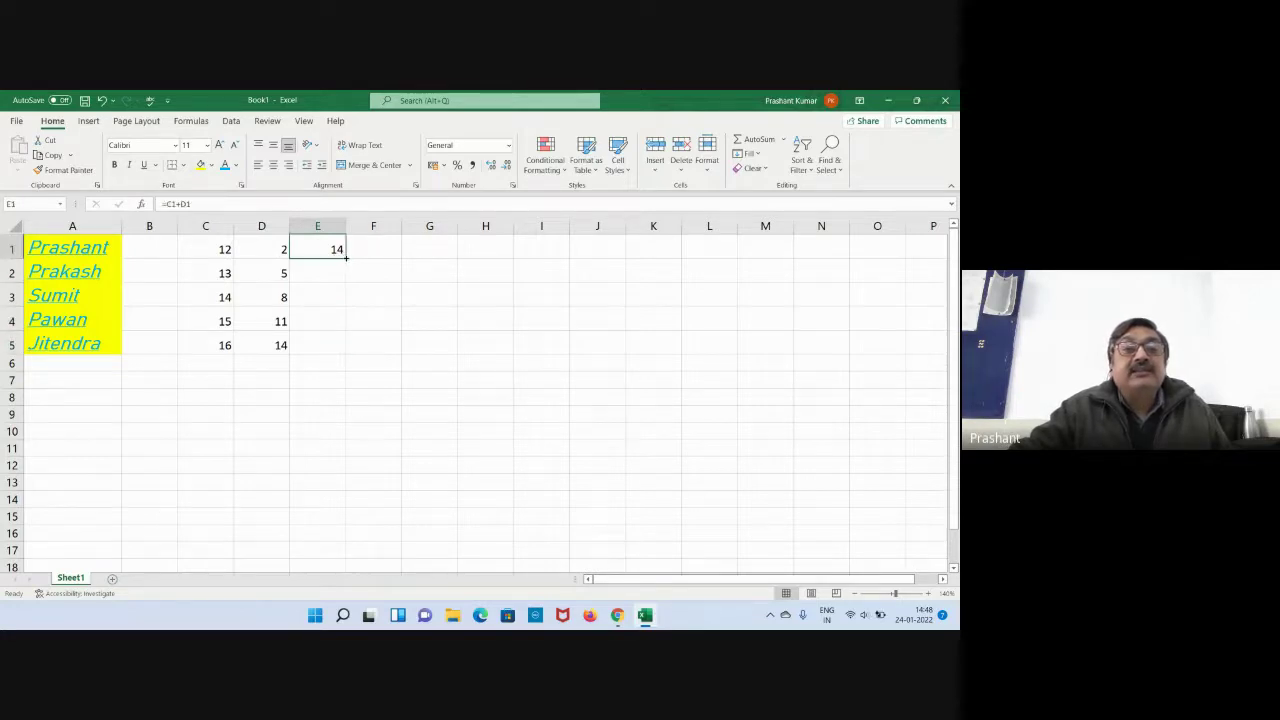
pyautogui.moveTo(346, 257); pyautogui.dragTo(349, 348)
pyautogui.click(417, 343)
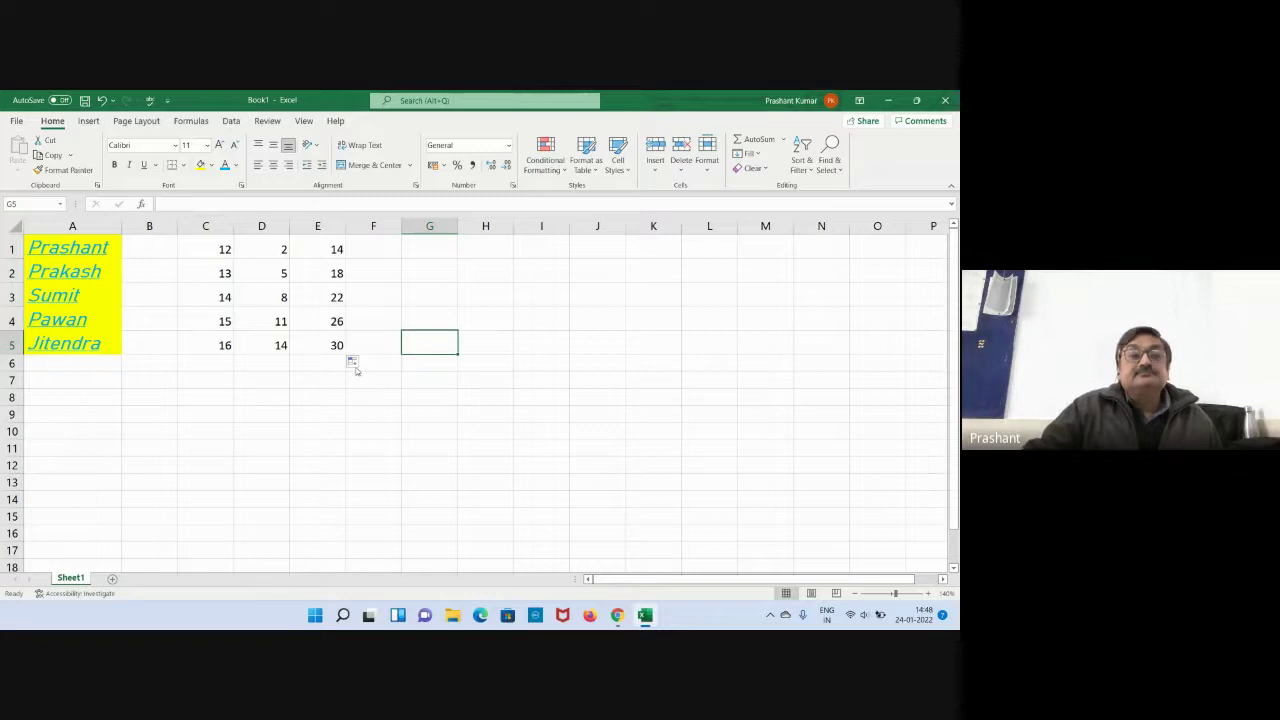
# Check the copied sum formulas in E1 through E5.
pyautogui.click(369, 394)
pyautogui.click(450, 322)
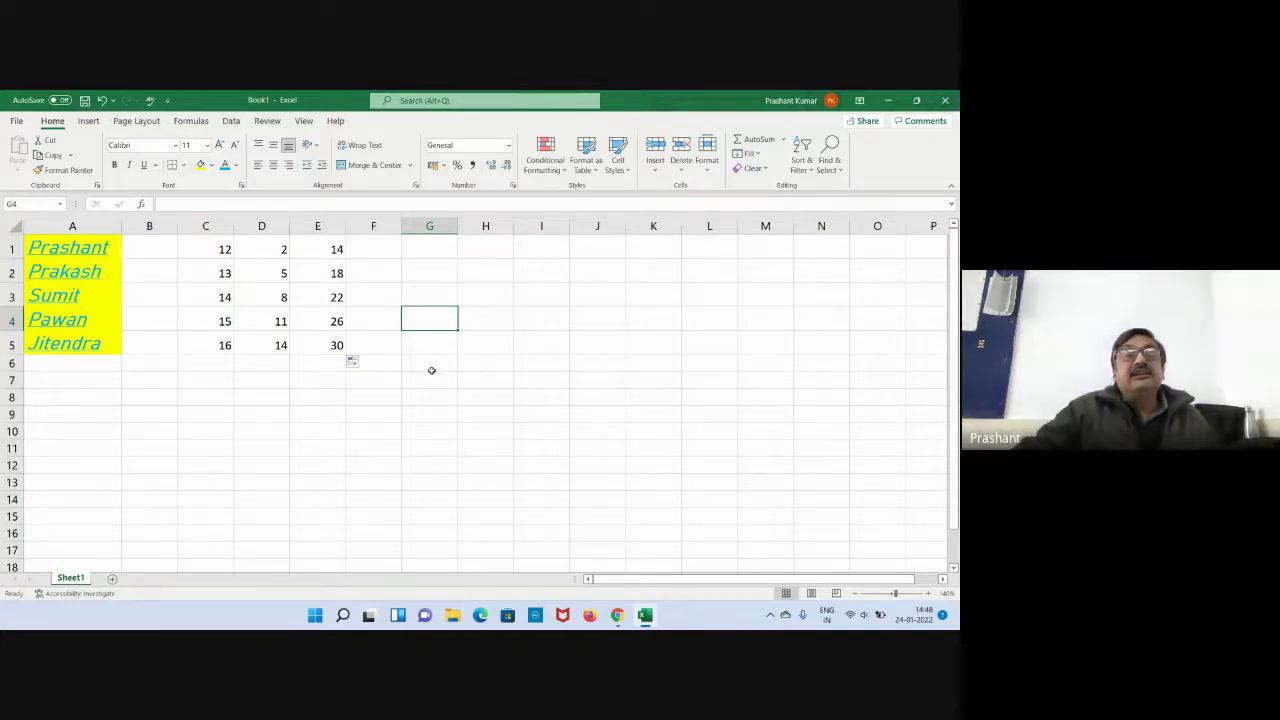
pyautogui.click(327, 250)
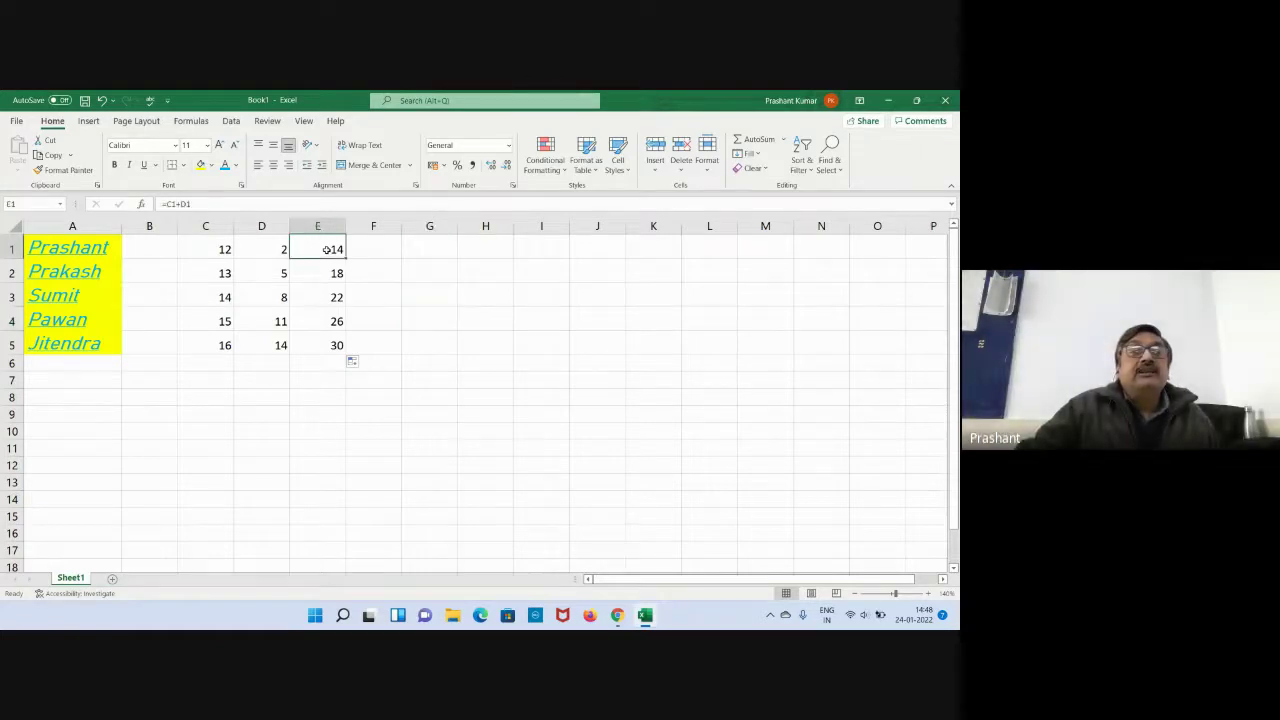
pyautogui.click(326, 273)
pyautogui.click(326, 297)
pyautogui.click(326, 321)
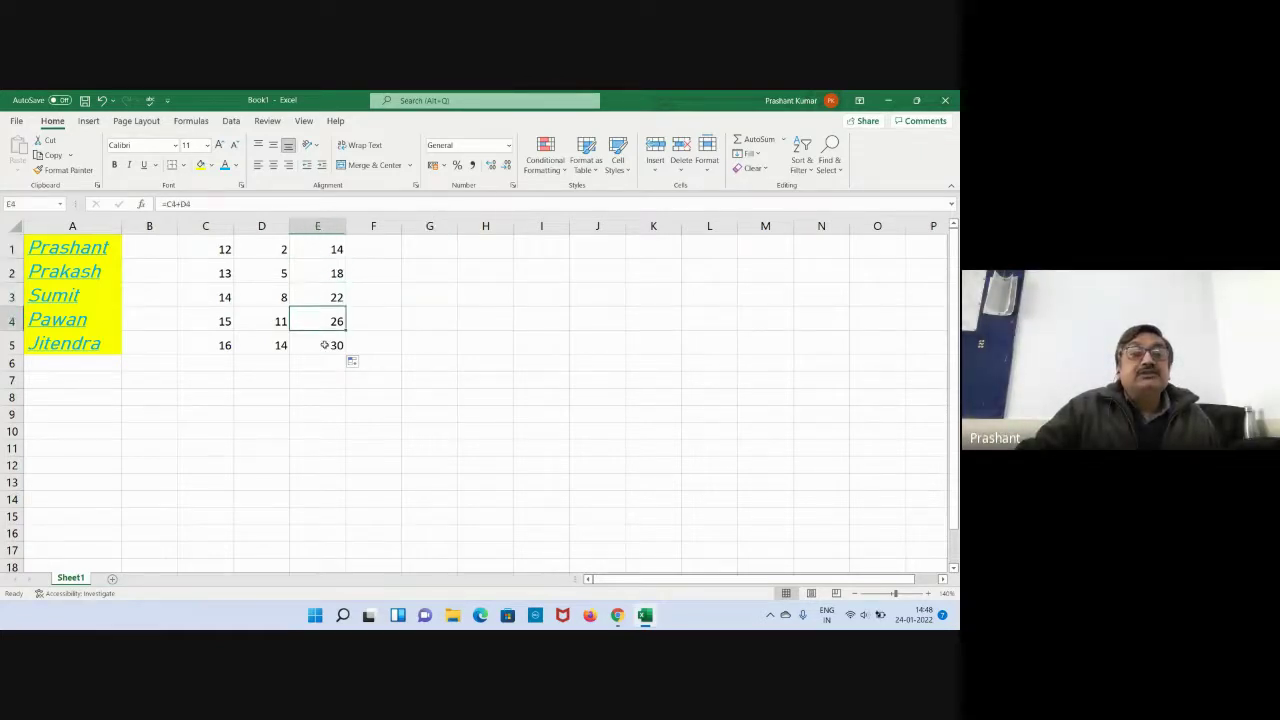
pyautogui.click(325, 345)
pyautogui.click(432, 325)
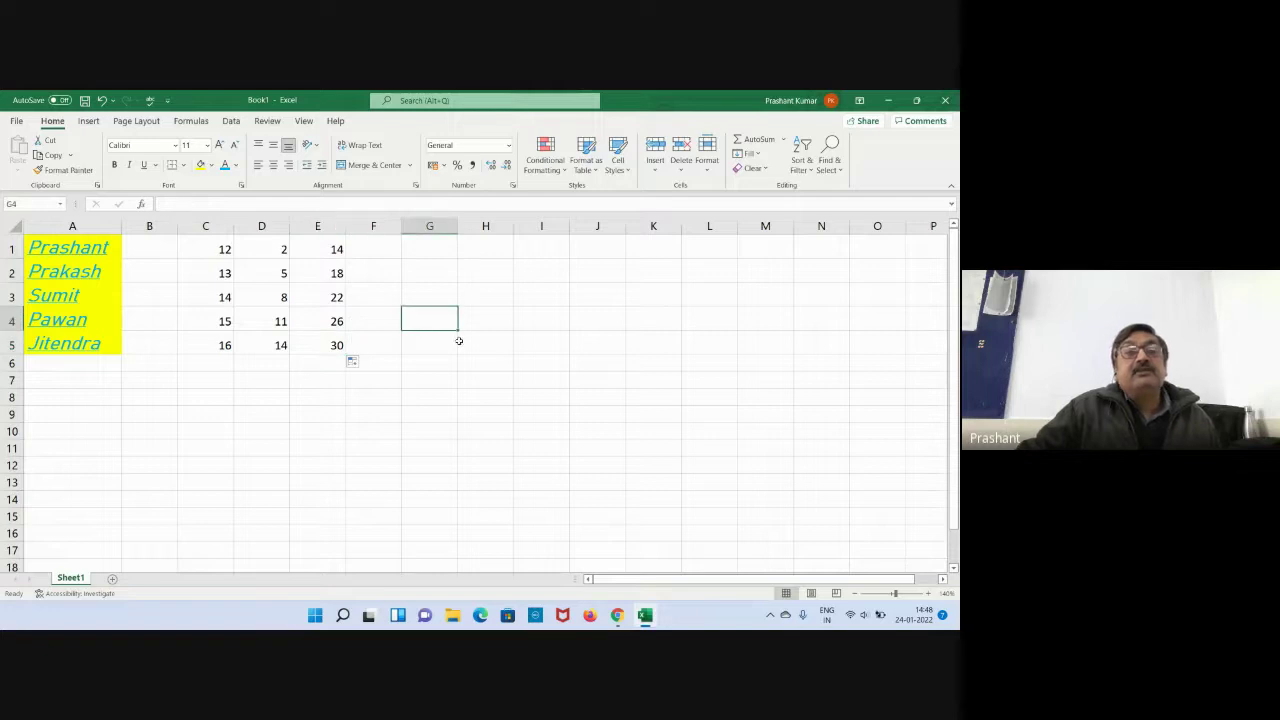
pyautogui.click(317, 250)
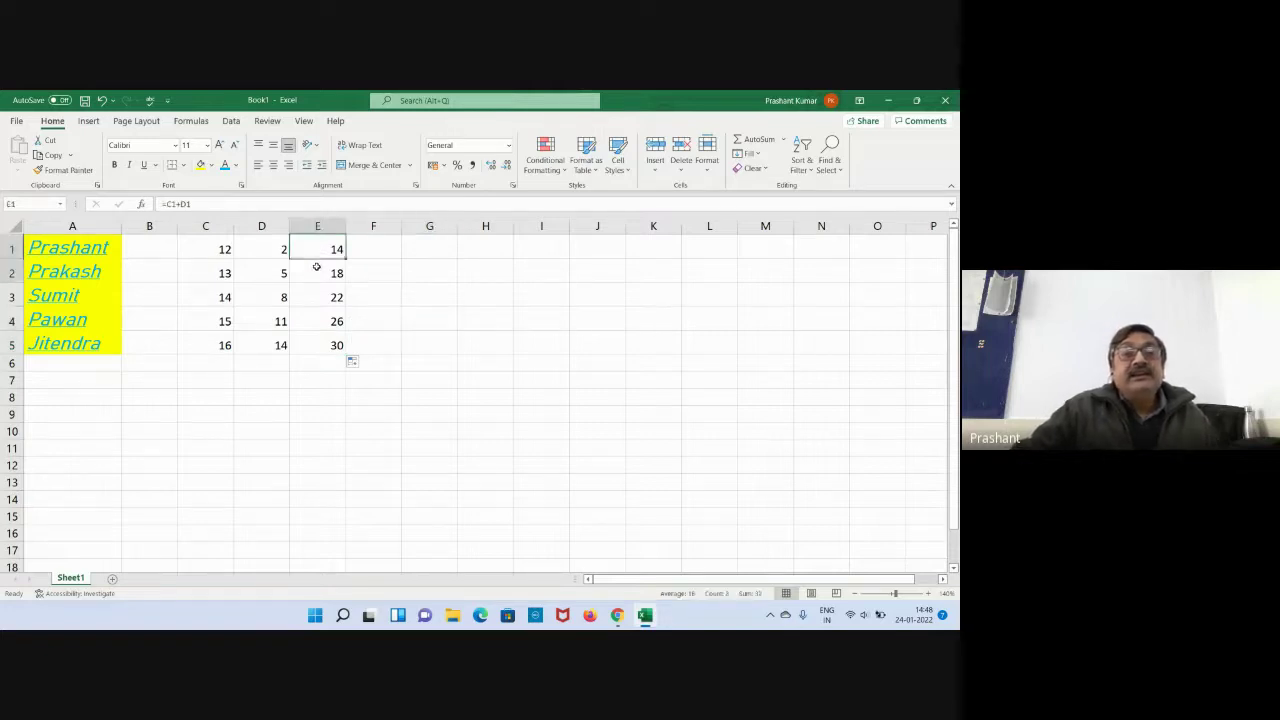
# Centre the E1:E5 totals at font size 16 with orange fill and a new font colour.
pyautogui.moveTo(316, 266); pyautogui.dragTo(345, 352)
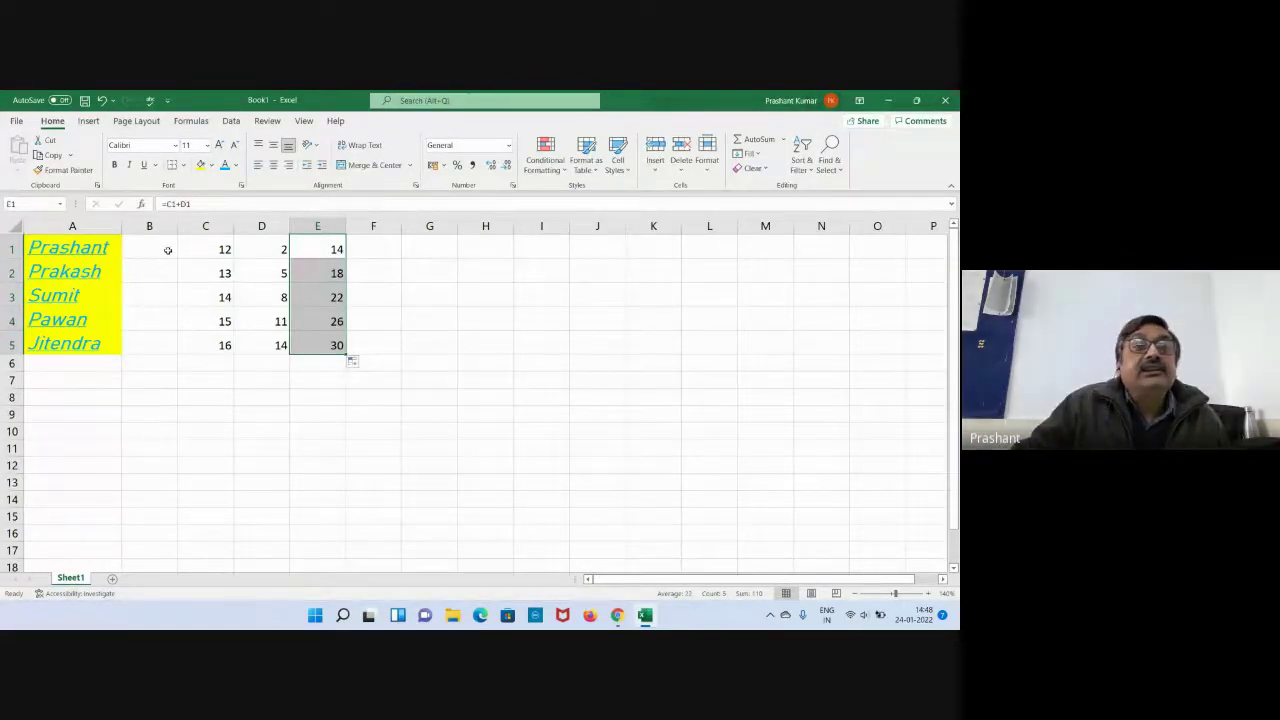
pyautogui.click(274, 167)
pyautogui.click(207, 146)
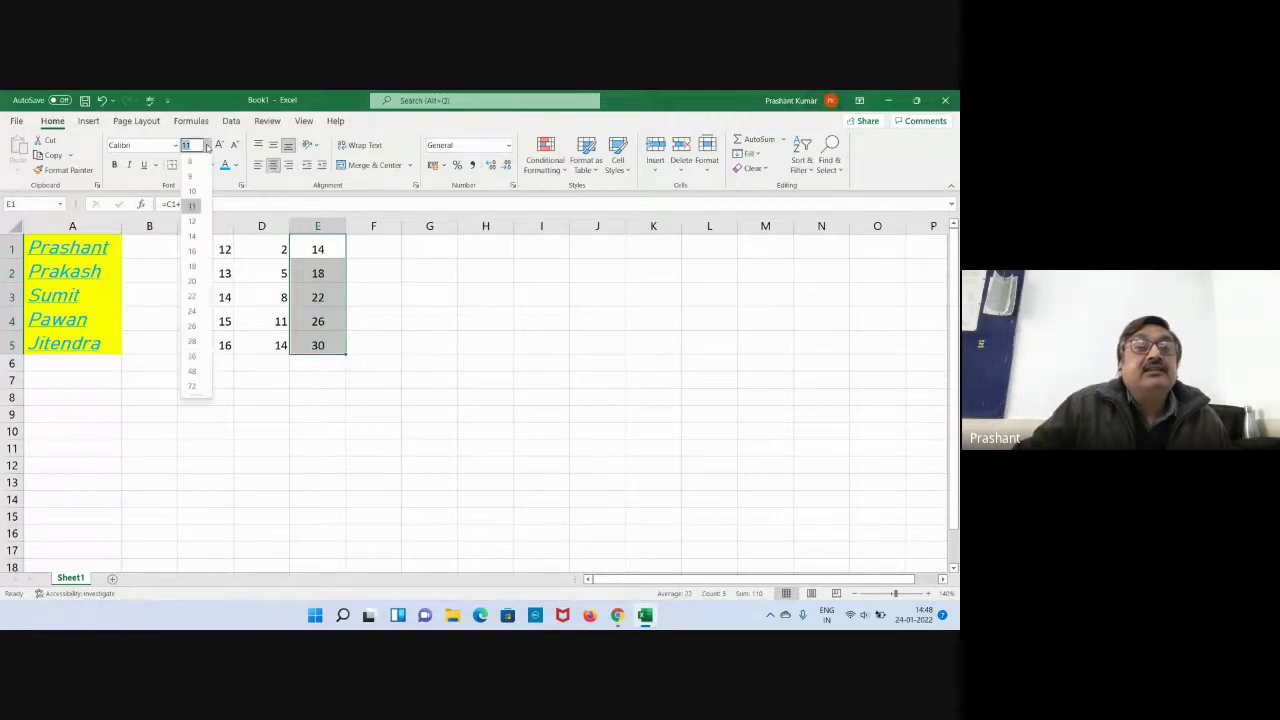
pyautogui.click(193, 251)
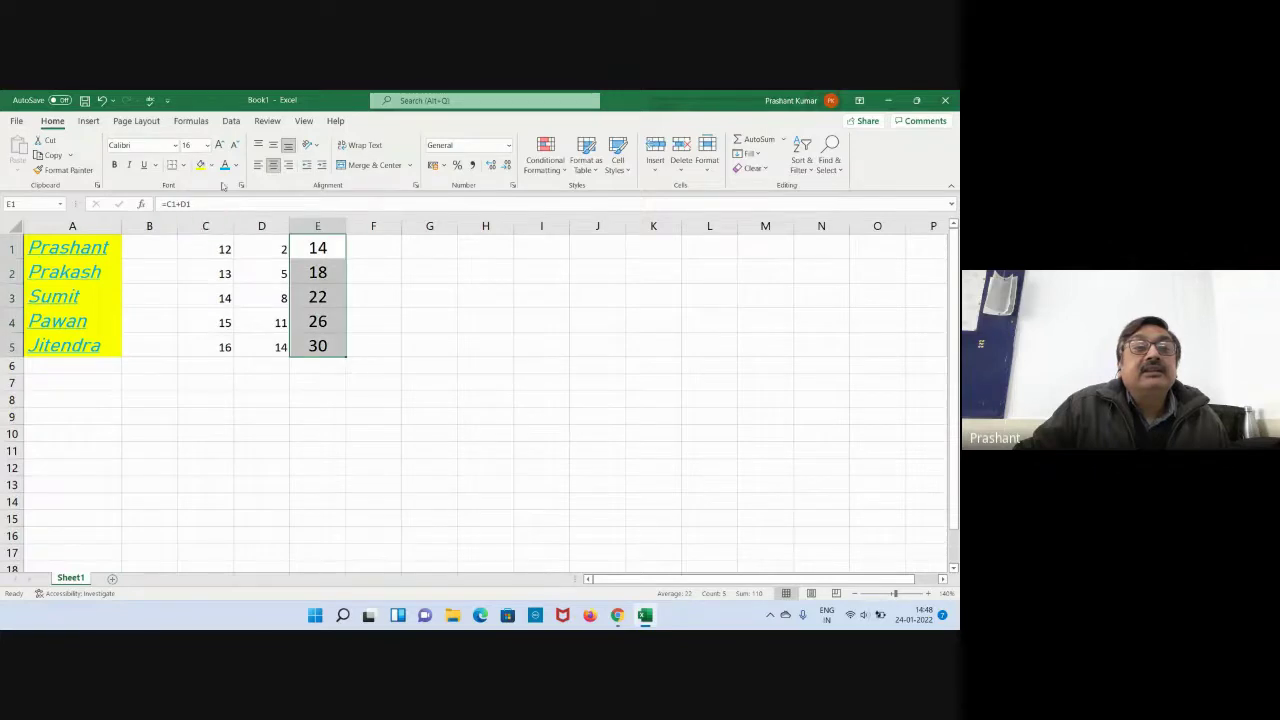
pyautogui.click(211, 165)
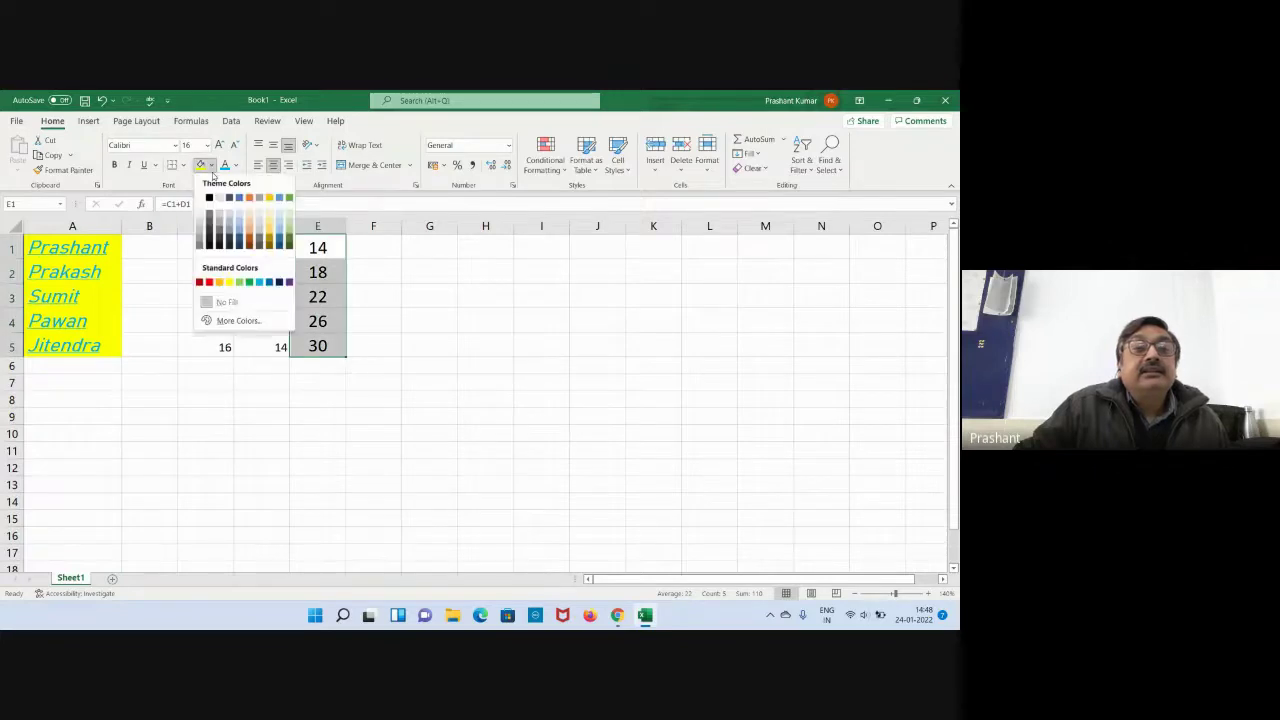
pyautogui.click(219, 282)
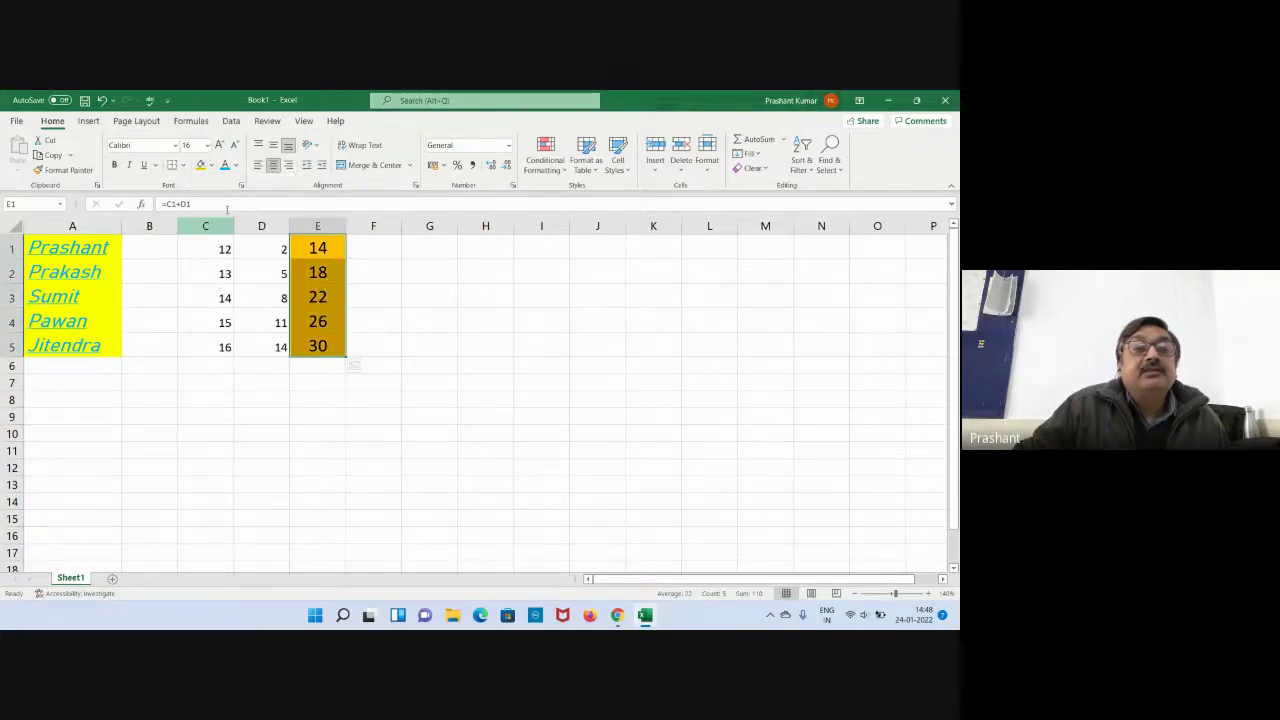
pyautogui.click(235, 165)
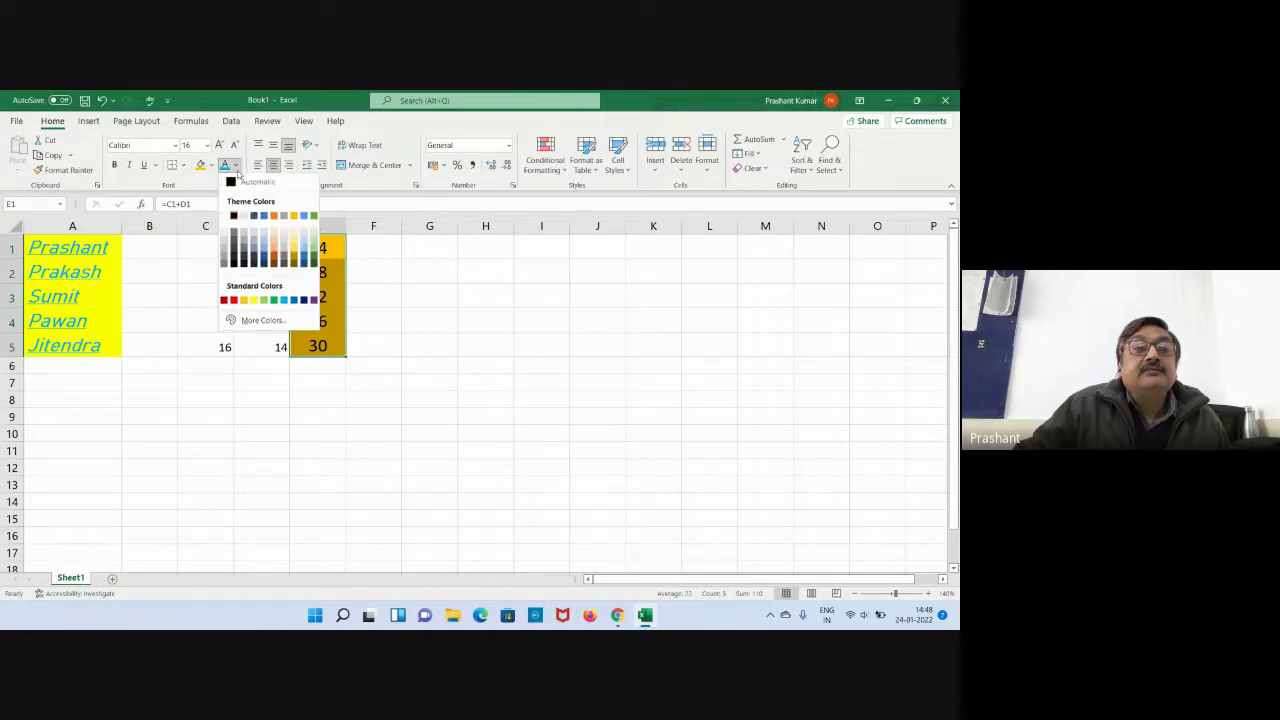
pyautogui.click(307, 301)
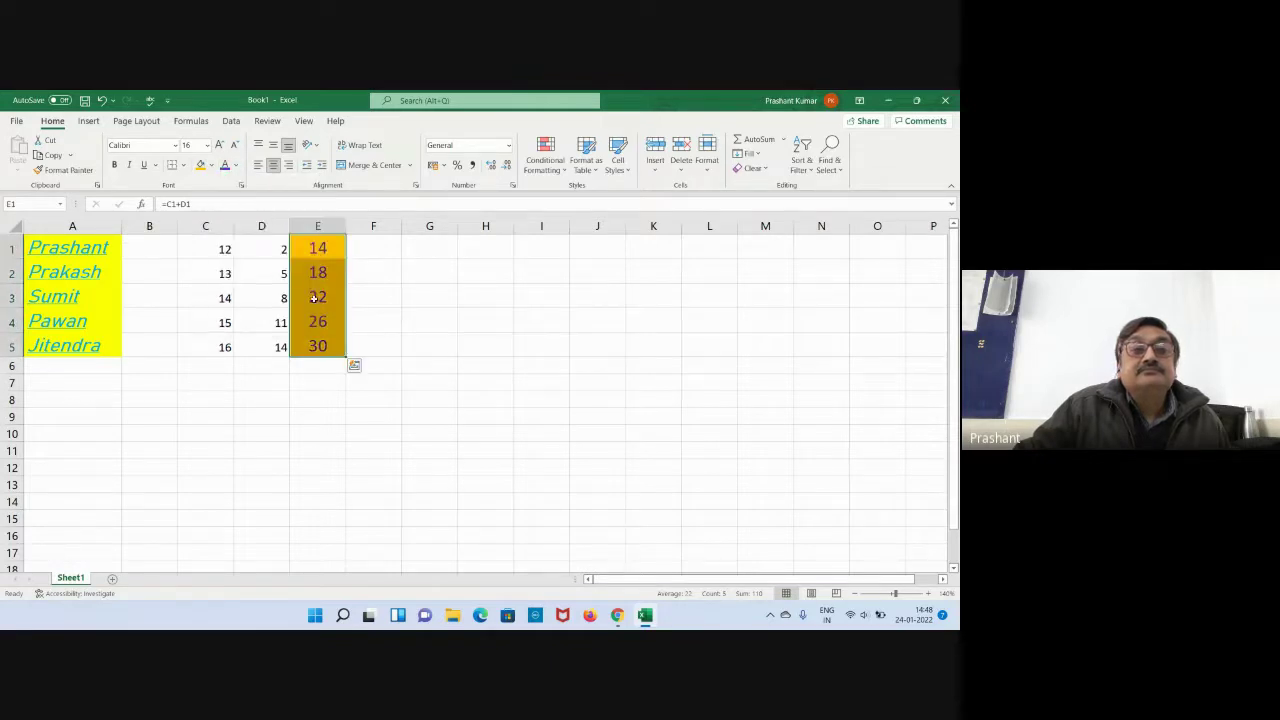
# Make the E1:E5 totals bold and deselect to review the formatting.
pyautogui.click(416, 314)
pyautogui.moveTo(326, 249); pyautogui.dragTo(320, 346)
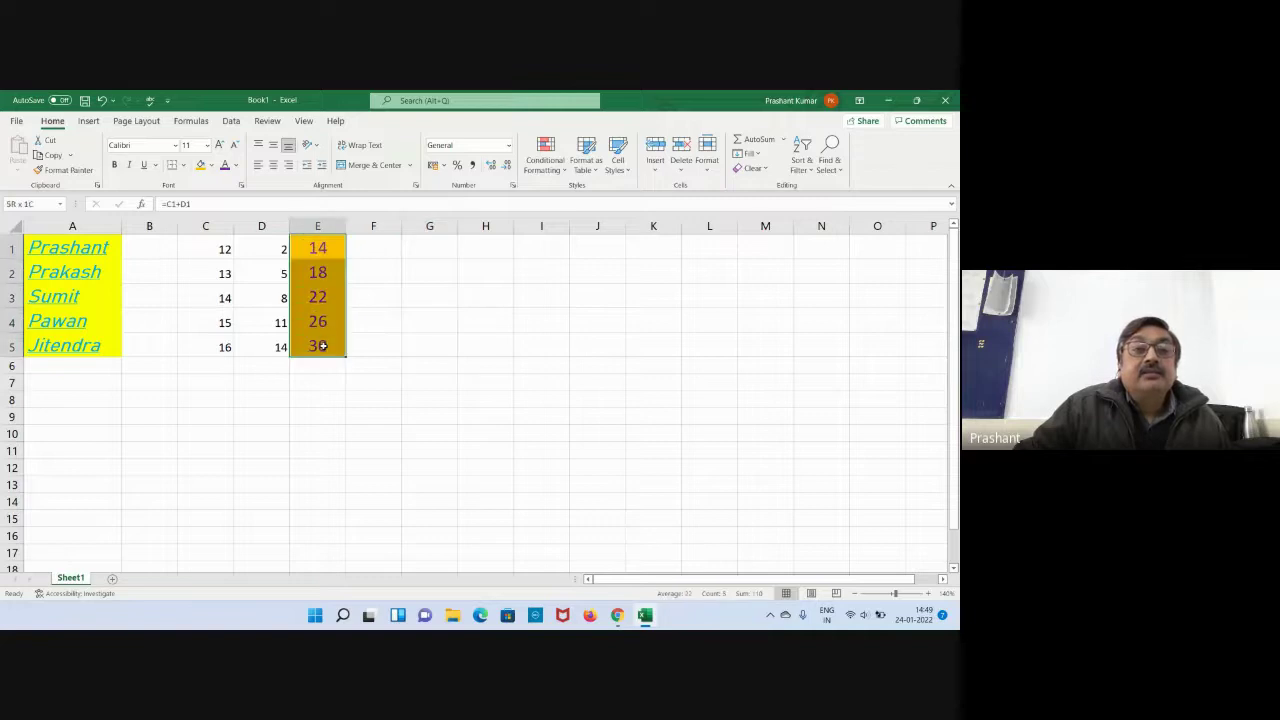
pyautogui.click(114, 164)
pyautogui.click(468, 340)
pyautogui.click(594, 363)
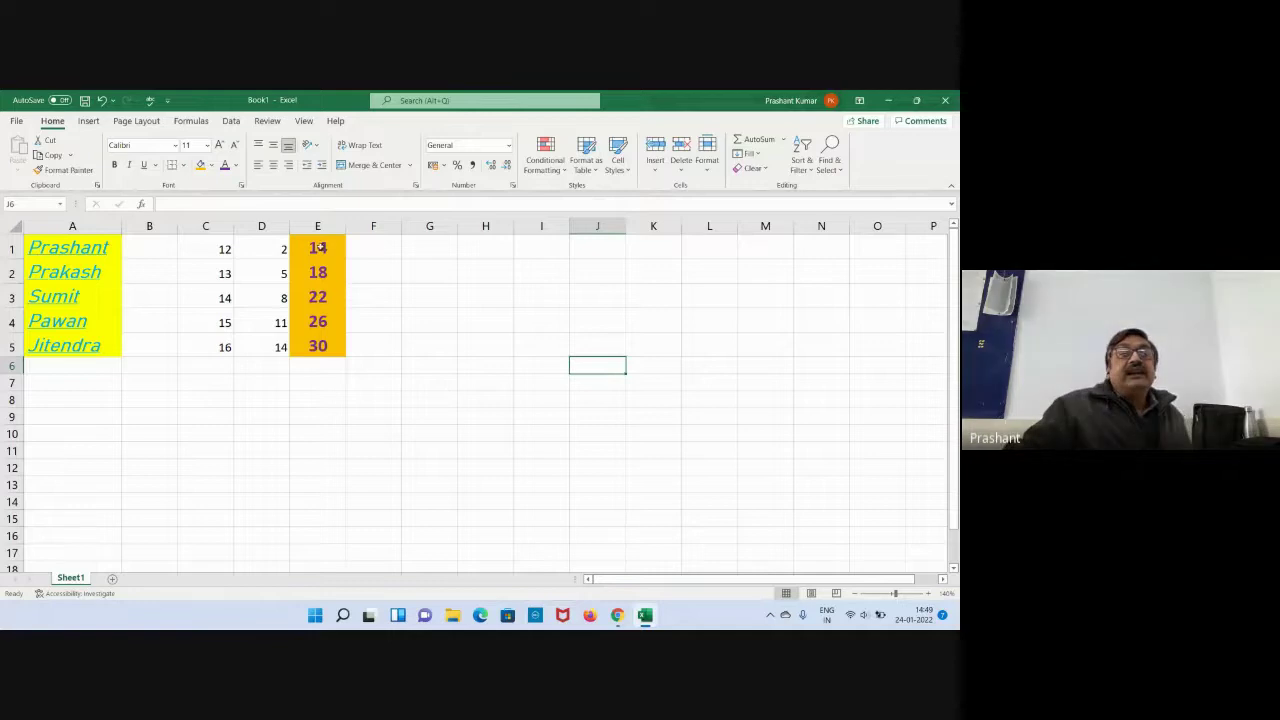
pyautogui.click(408, 384)
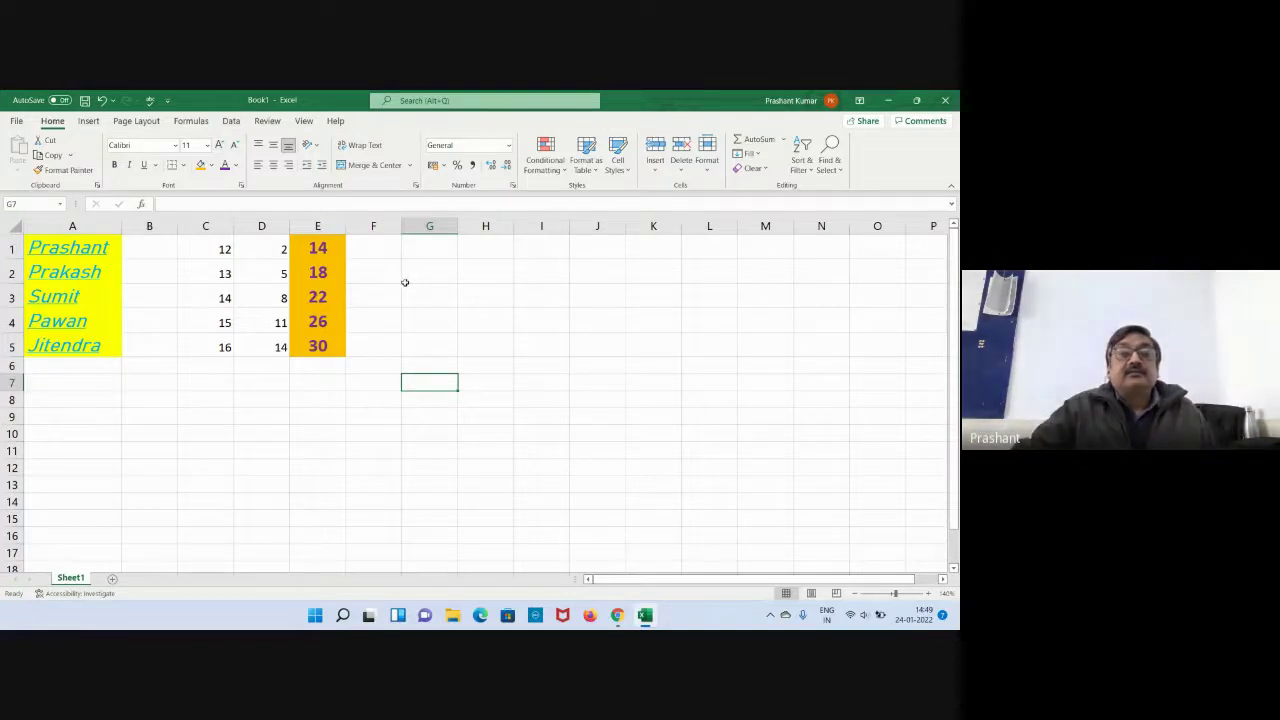
# Minimise Excel and switch off the microphone and camera in Google Meet.
pyautogui.click(648, 616)
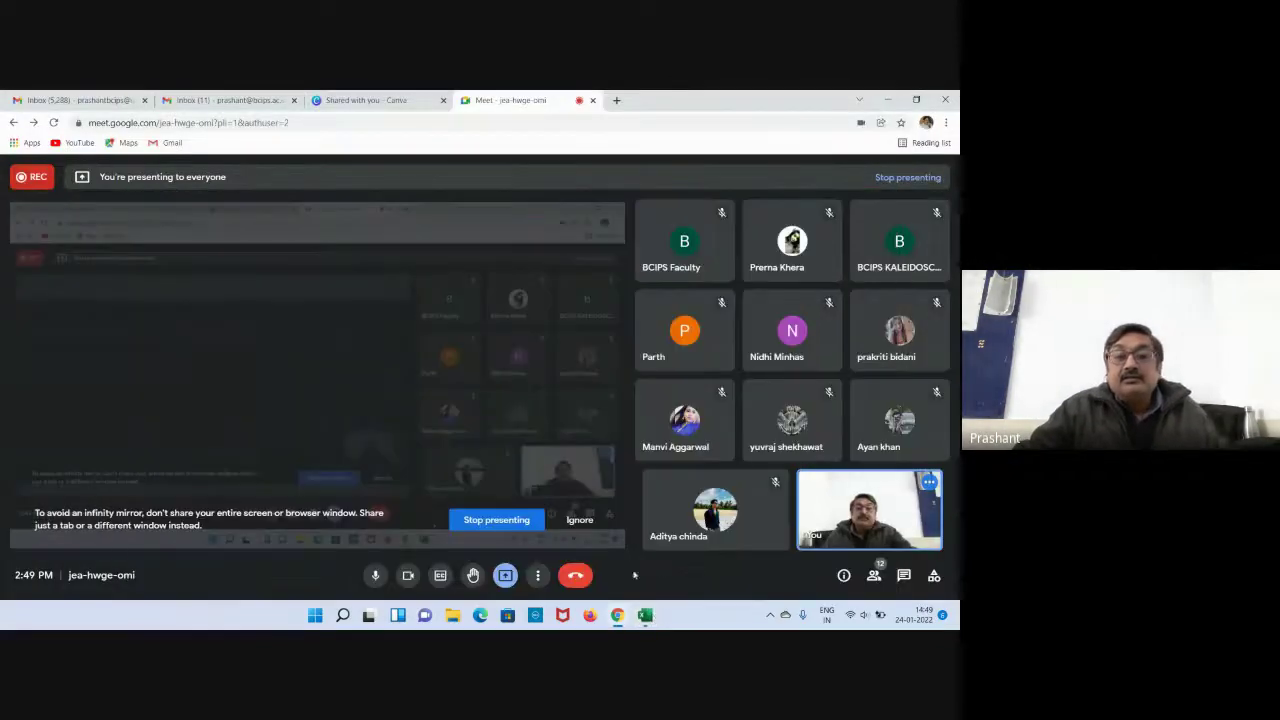
pyautogui.click(375, 575)
pyautogui.click(407, 576)
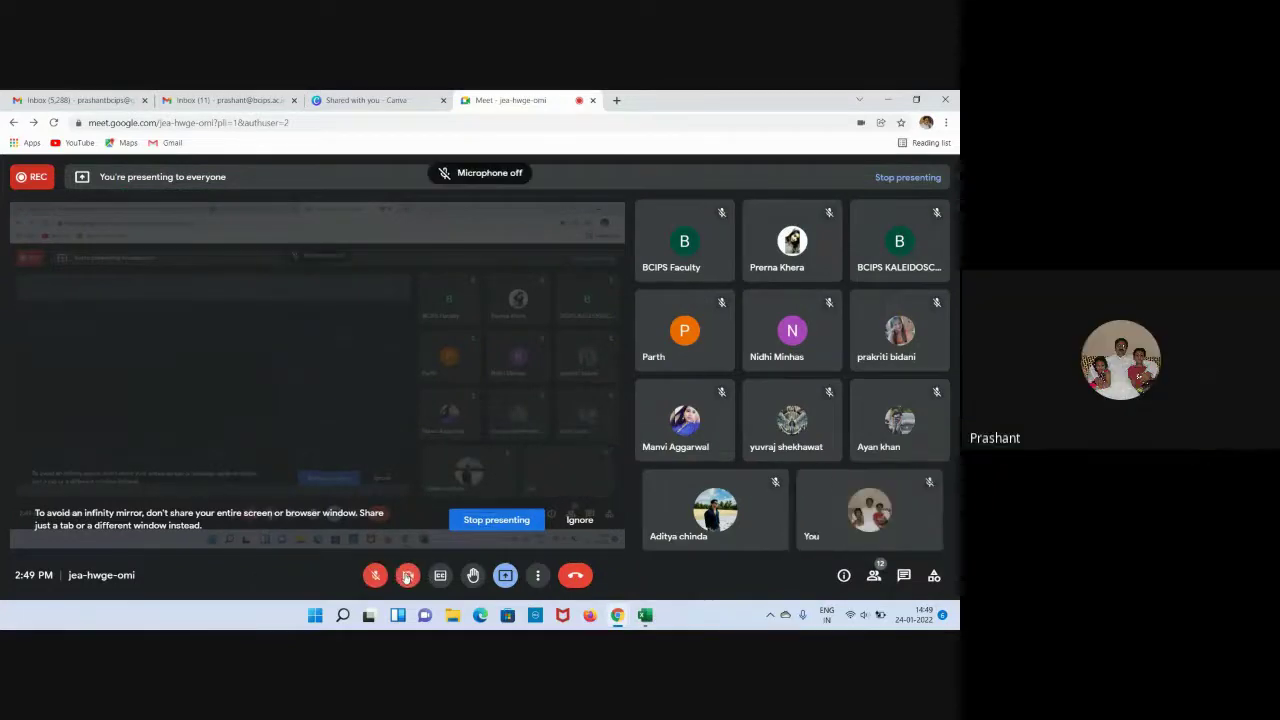
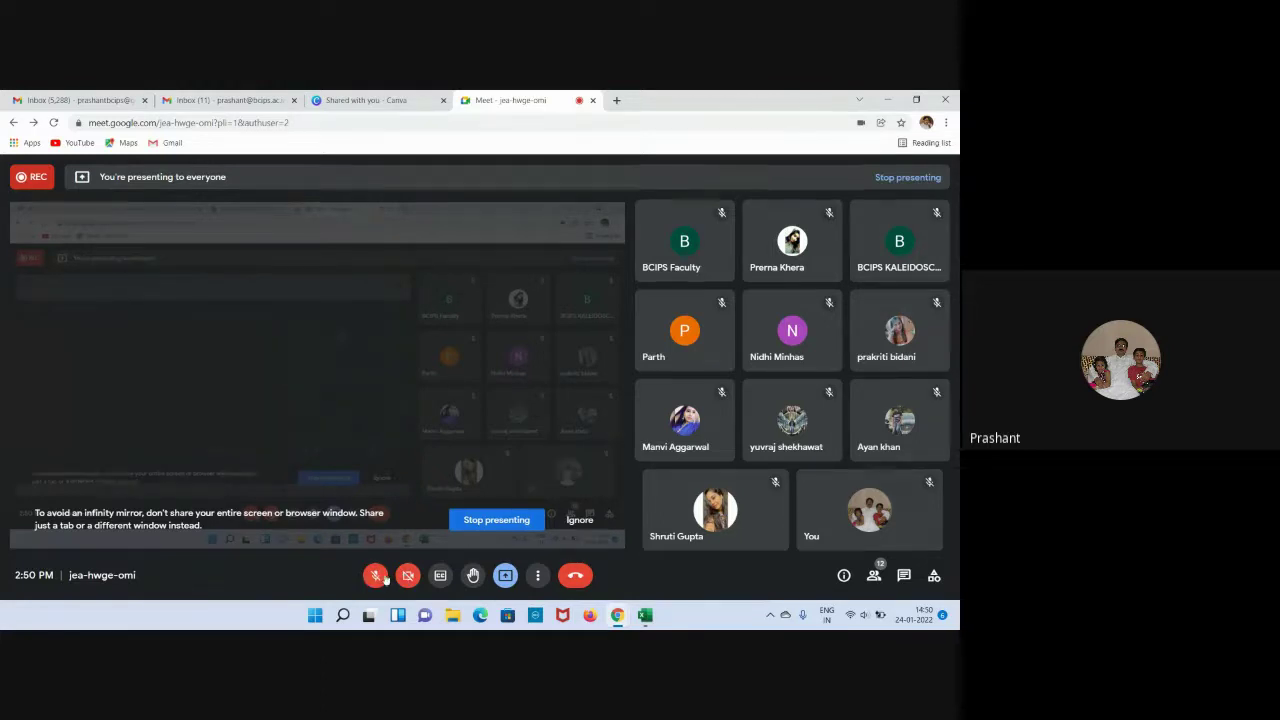
# Unmute the microphone, leave the camera off, and bring the Book1 workbook to the front.
pyautogui.click(374, 575)
pyautogui.click(408, 575)
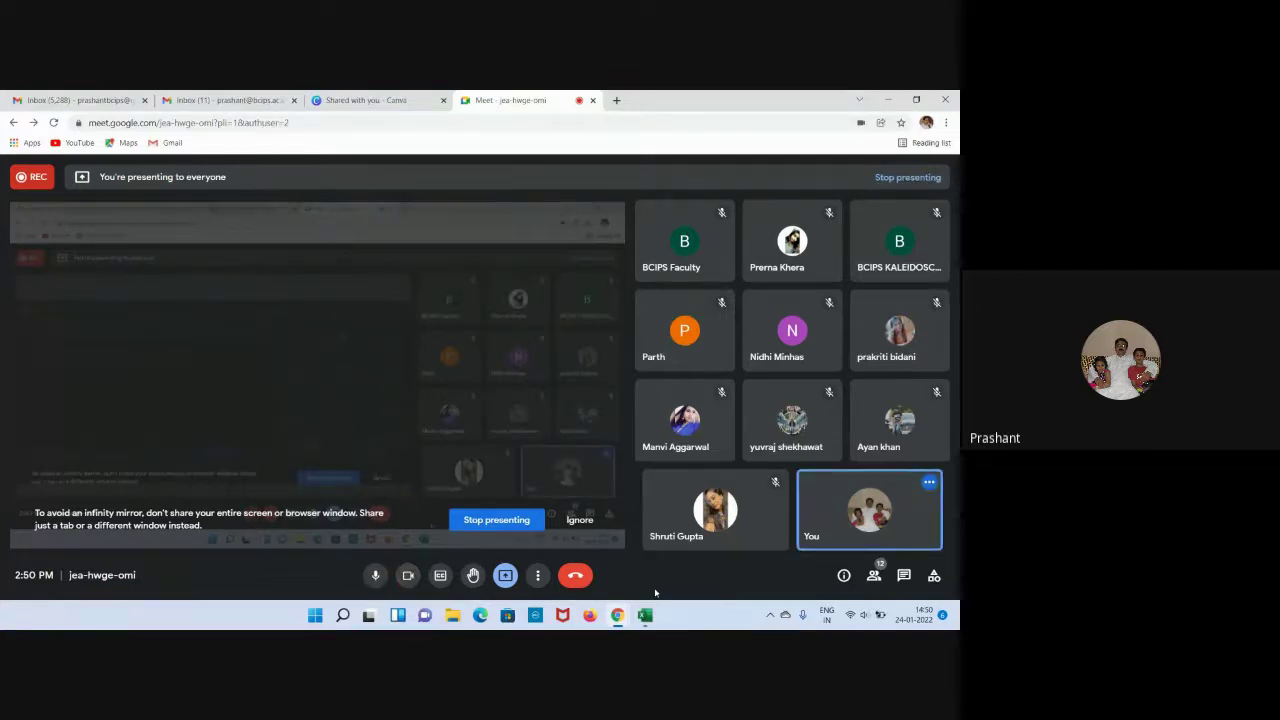
pyautogui.click(408, 575)
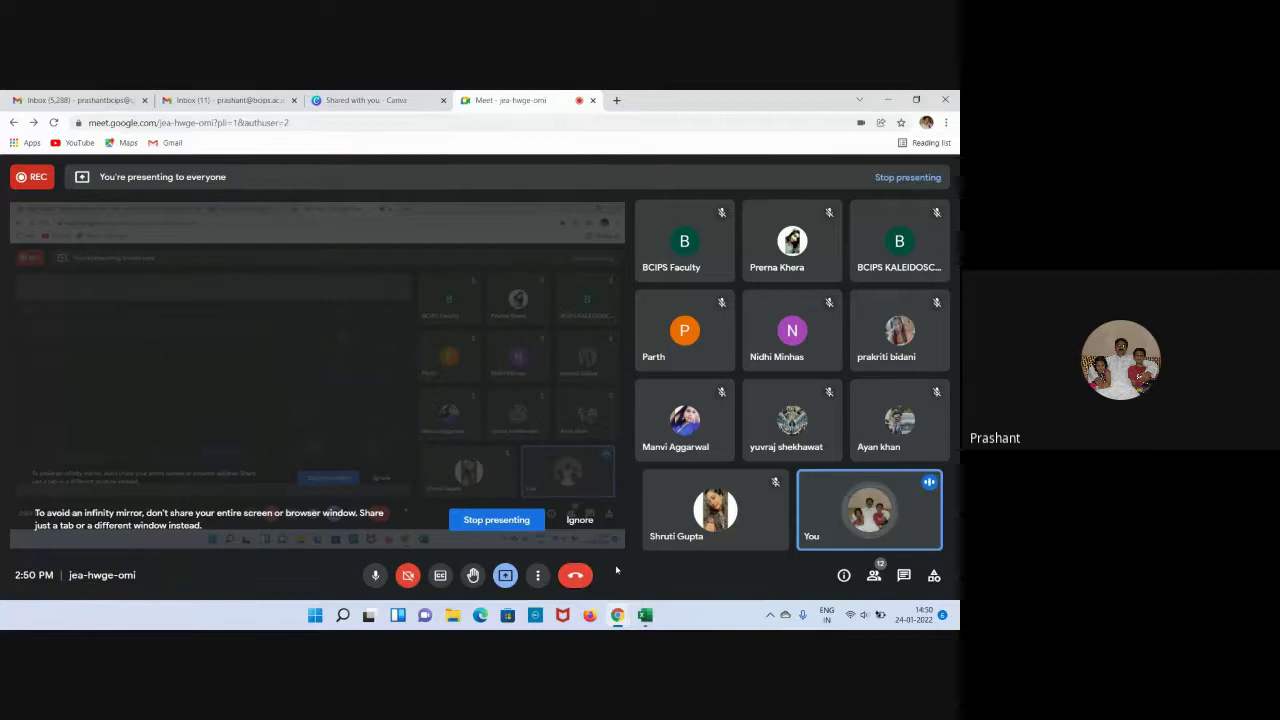
pyautogui.click(644, 615)
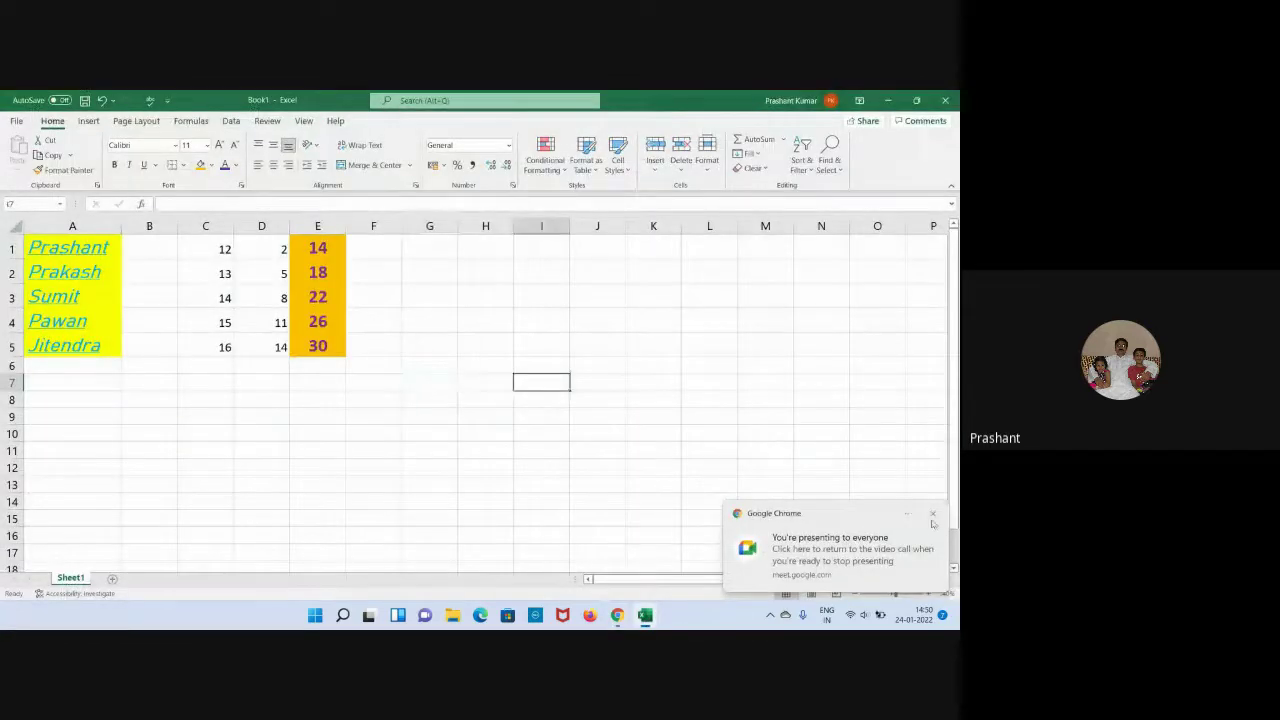
# Dismiss the 'You're presenting to everyone' notification and select empty cells G5, H5 and G7.
pyautogui.click(932, 515)
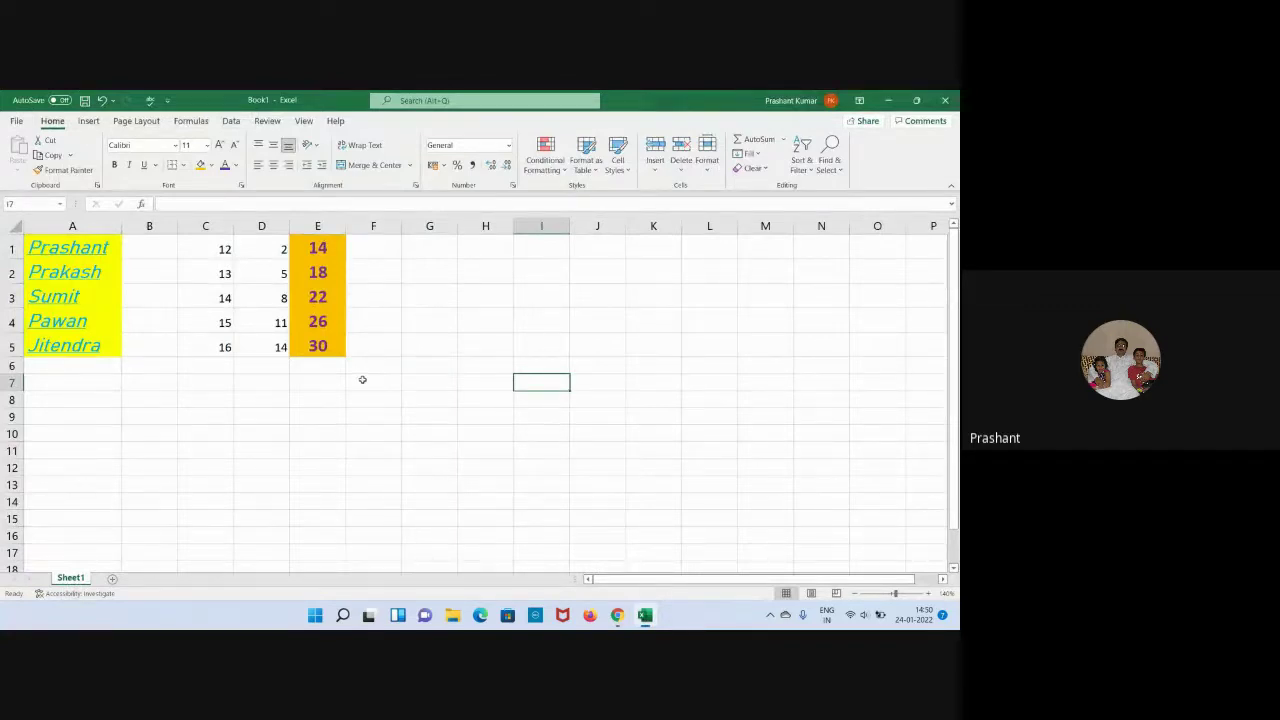
pyautogui.click(421, 349)
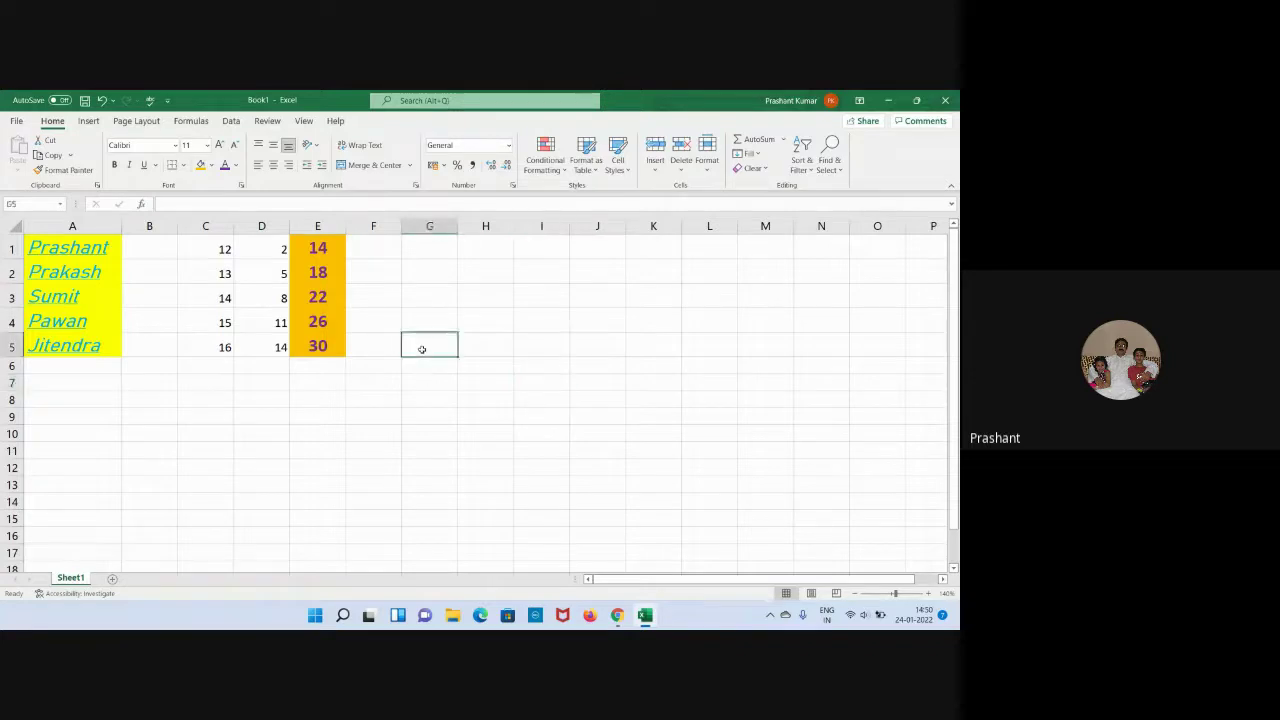
pyautogui.click(473, 350)
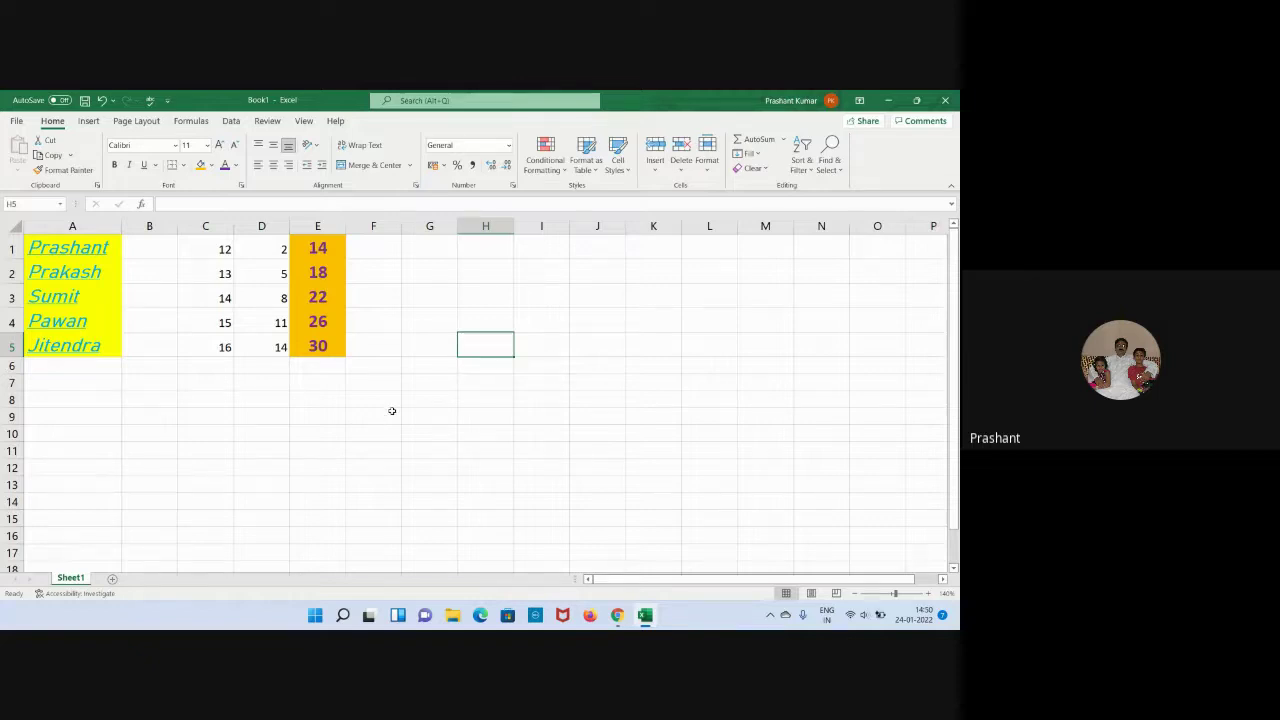
pyautogui.click(418, 388)
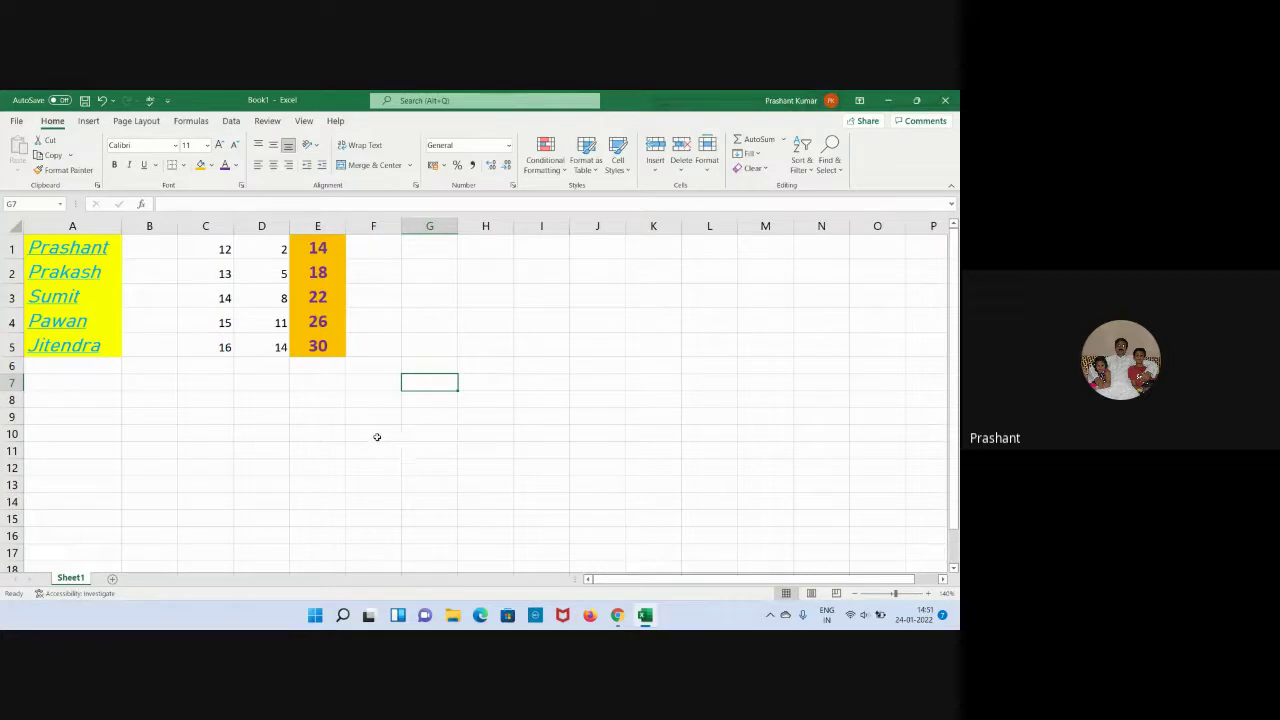
# Select empty cells from F10 up column G to G1 while explaining the sheet.
pyautogui.click(377, 437)
pyautogui.click(409, 420)
pyautogui.click(419, 400)
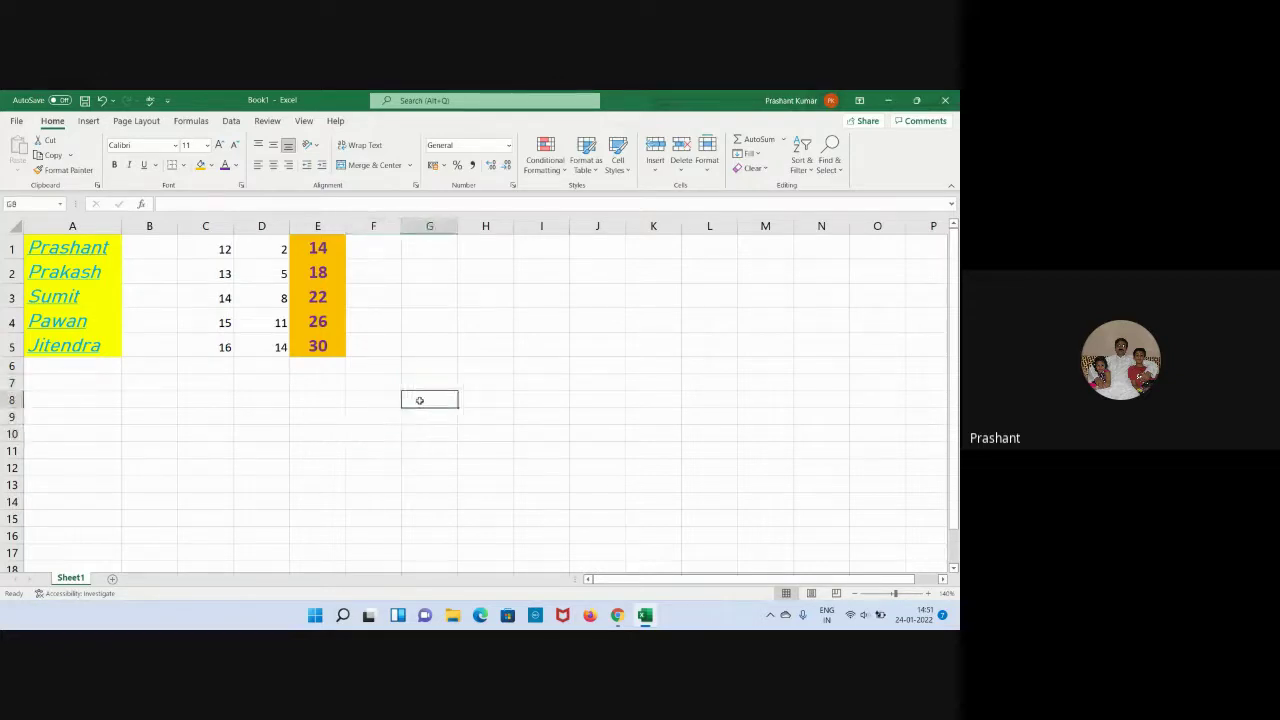
pyautogui.click(420, 384)
pyautogui.click(430, 366)
pyautogui.click(430, 344)
pyautogui.click(431, 315)
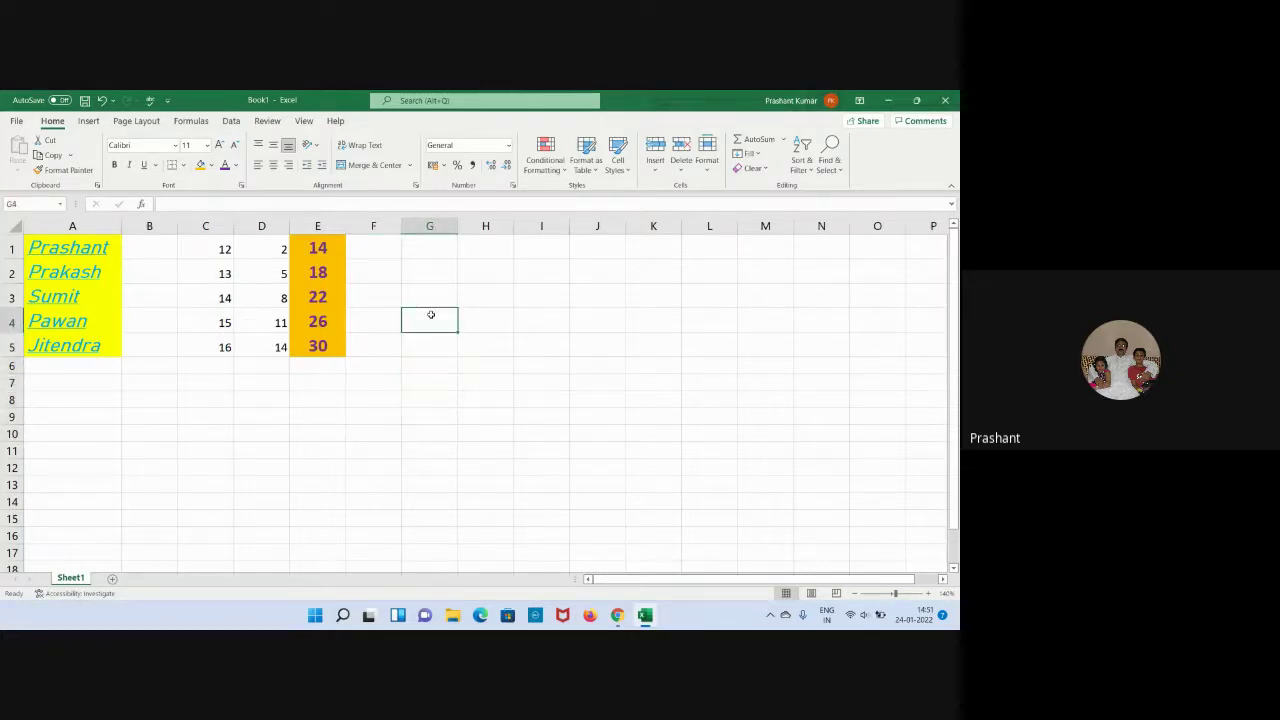
pyautogui.click(435, 291)
pyautogui.click(434, 271)
pyautogui.click(434, 255)
# Select cells H1 through H7, then minimize Book1 to return to the meeting.
pyautogui.click(474, 252)
pyautogui.click(481, 275)
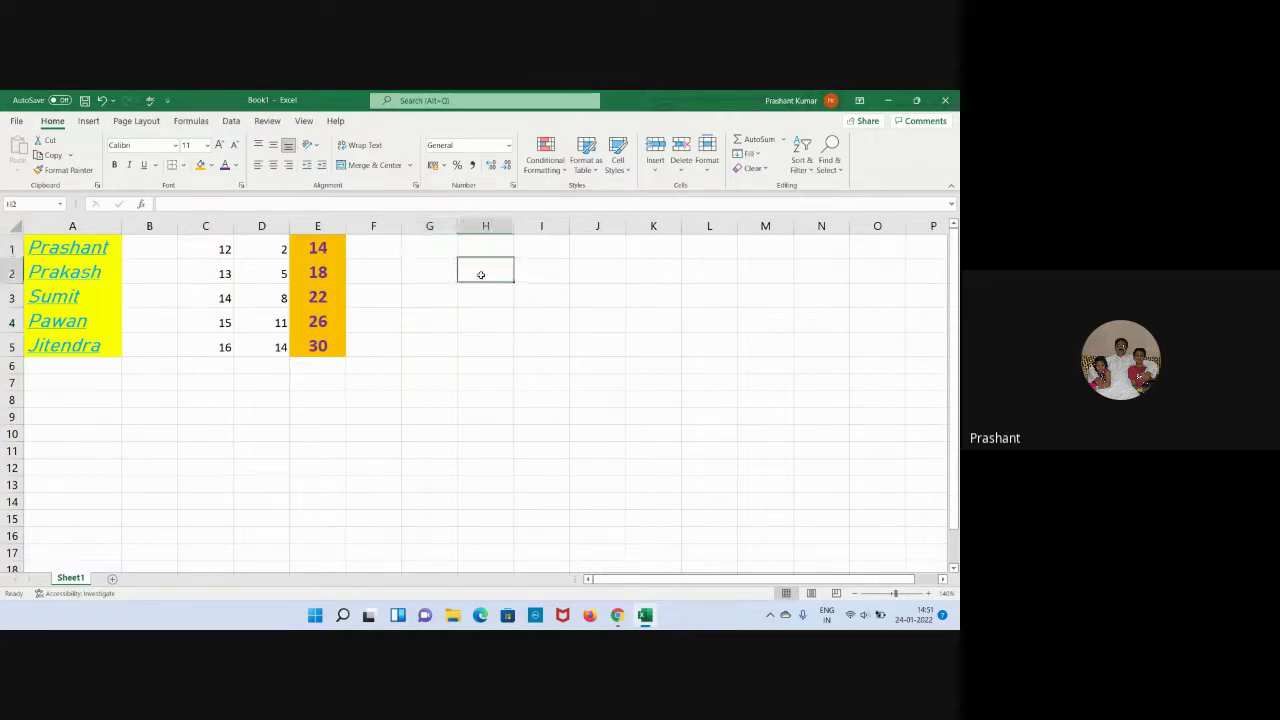
pyautogui.click(482, 297)
pyautogui.click(482, 321)
pyautogui.click(482, 346)
pyautogui.click(483, 372)
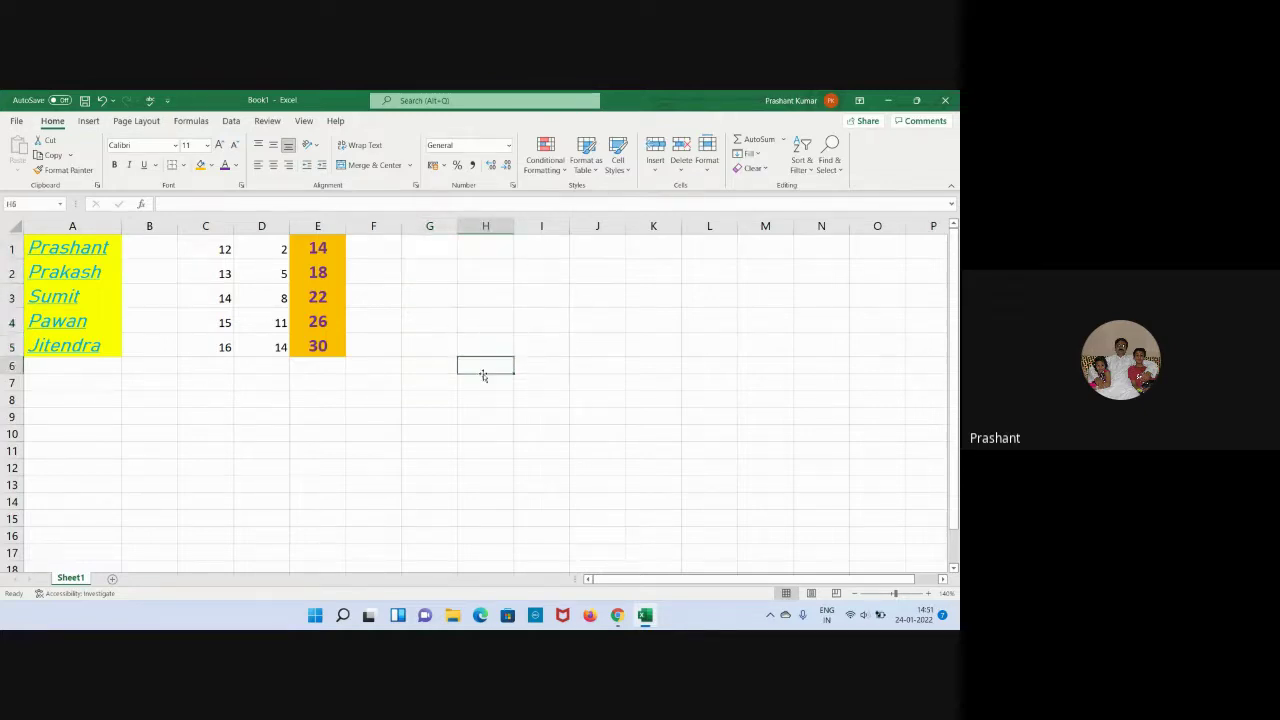
pyautogui.click(483, 377)
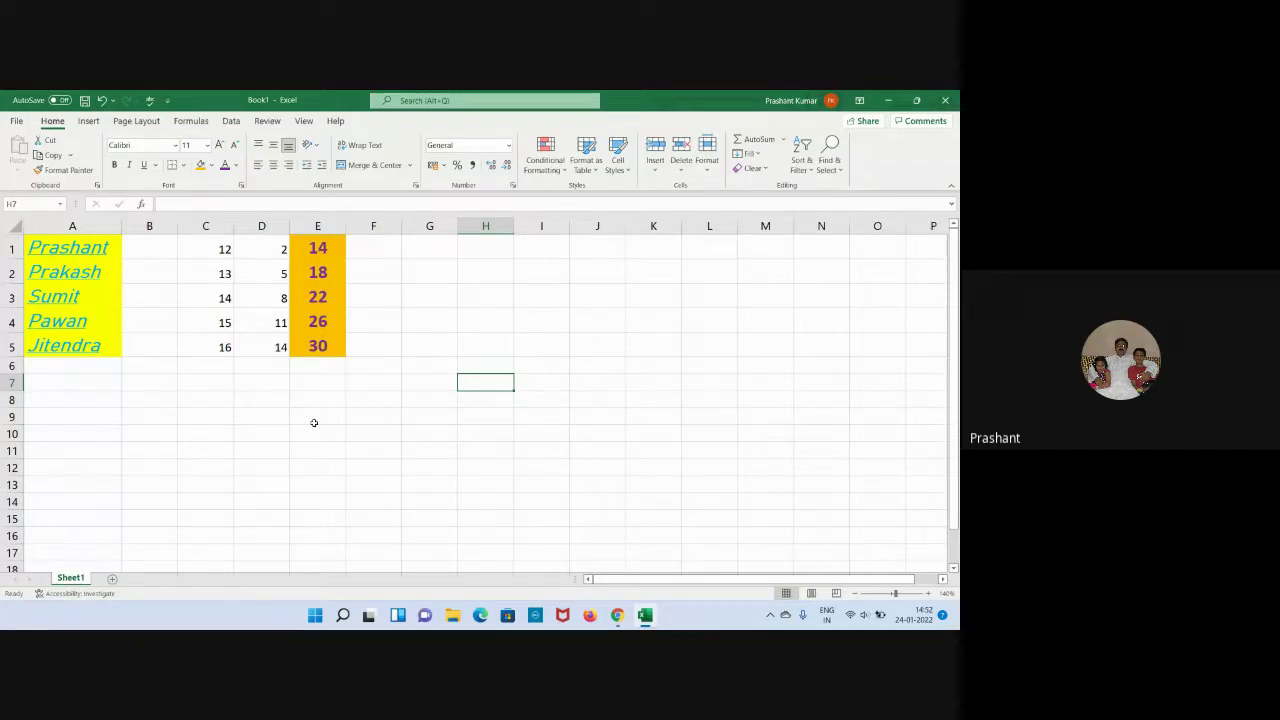
pyautogui.click(645, 617)
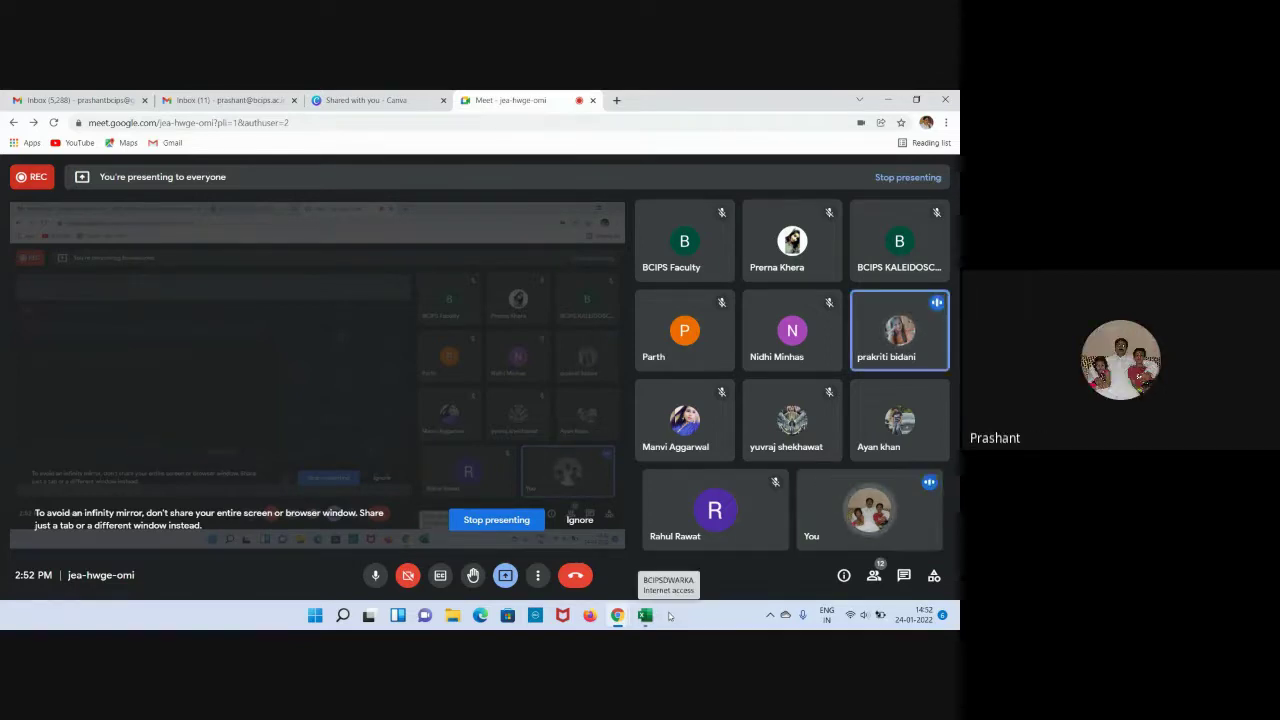
# Restore the Book1 workbook in front of the Google Meet call.
pyautogui.click(645, 615)
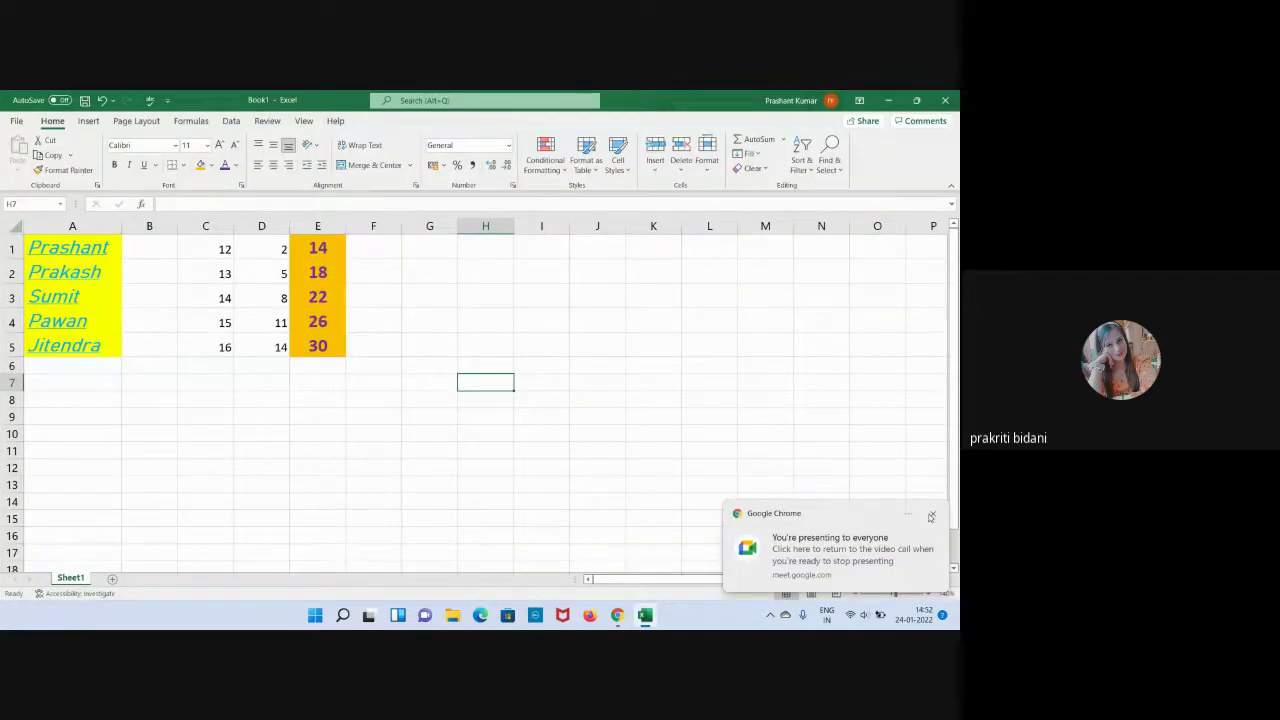
# Dismiss the presenting notification and select empty cells E12, F5, G4, H3, G6 and H8.
pyautogui.click(931, 516)
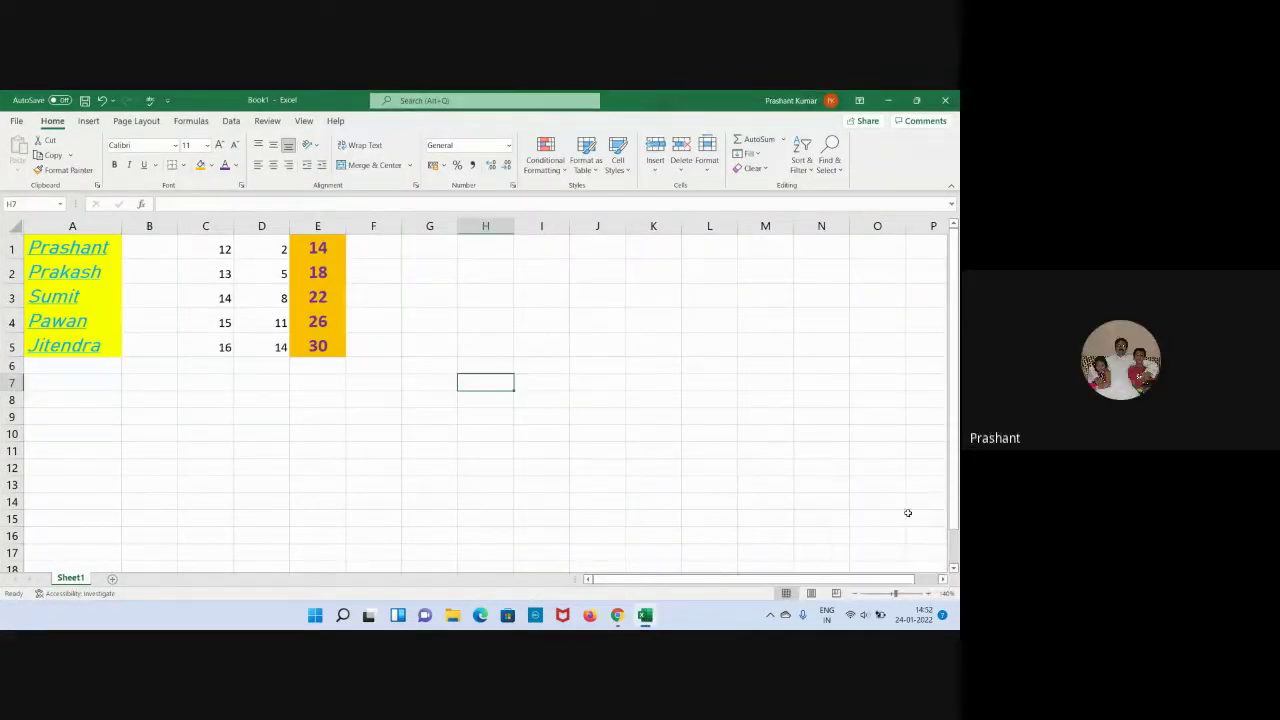
pyautogui.click(301, 463)
pyautogui.click(397, 352)
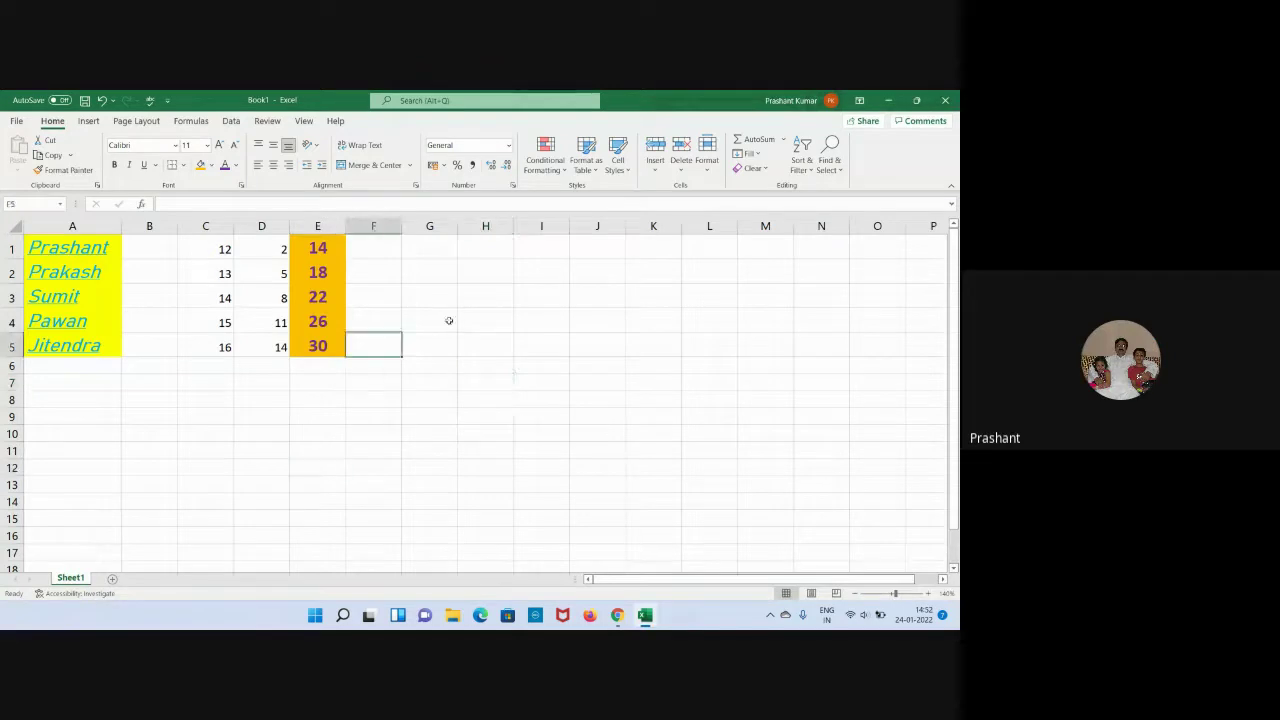
pyautogui.click(446, 320)
pyautogui.click(471, 296)
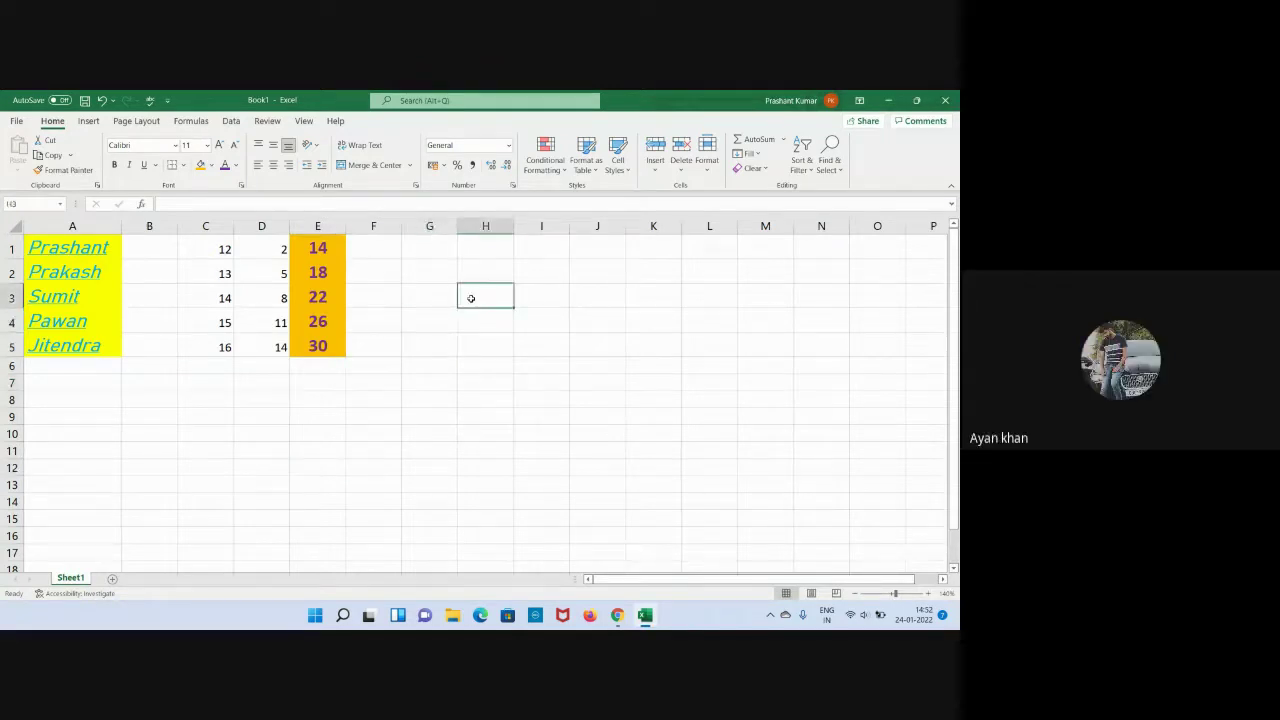
pyautogui.click(445, 368)
pyautogui.click(478, 395)
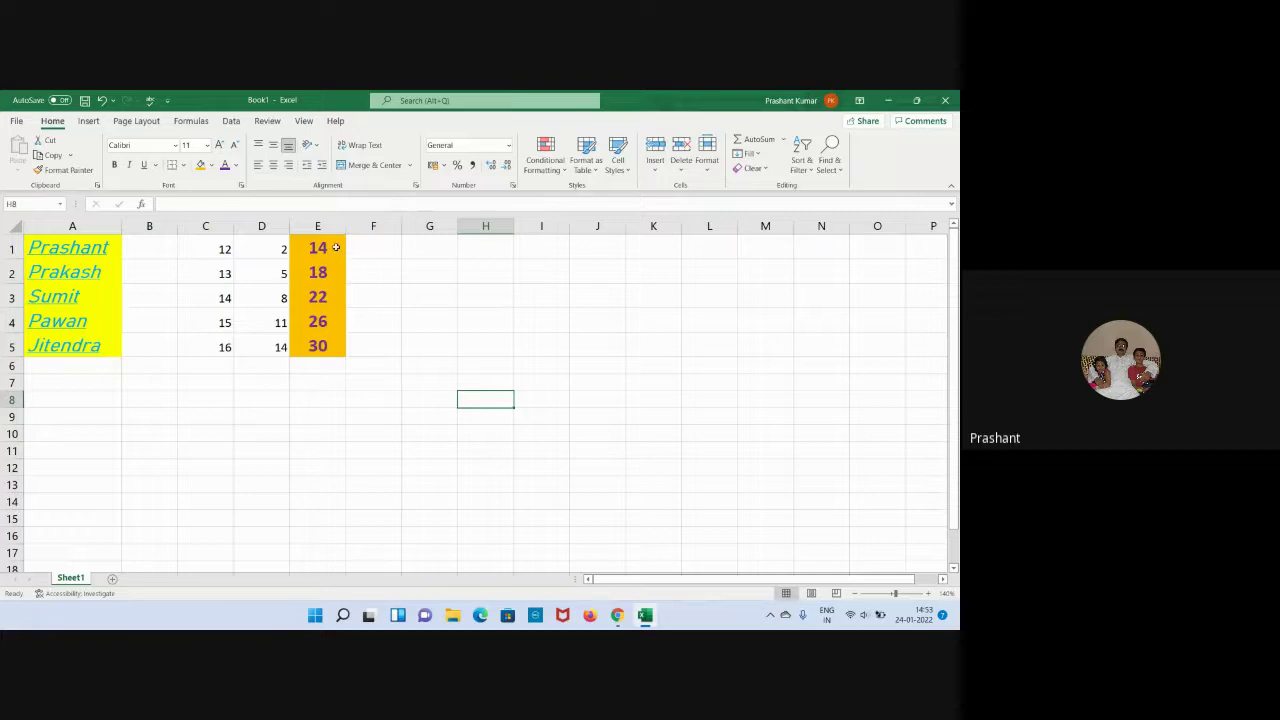
# Select the E1:E5 totals to show their =C1+D1 style formulas, then deselect to G5.
pyautogui.moveTo(339, 259); pyautogui.dragTo(338, 345)
pyautogui.click(409, 342)
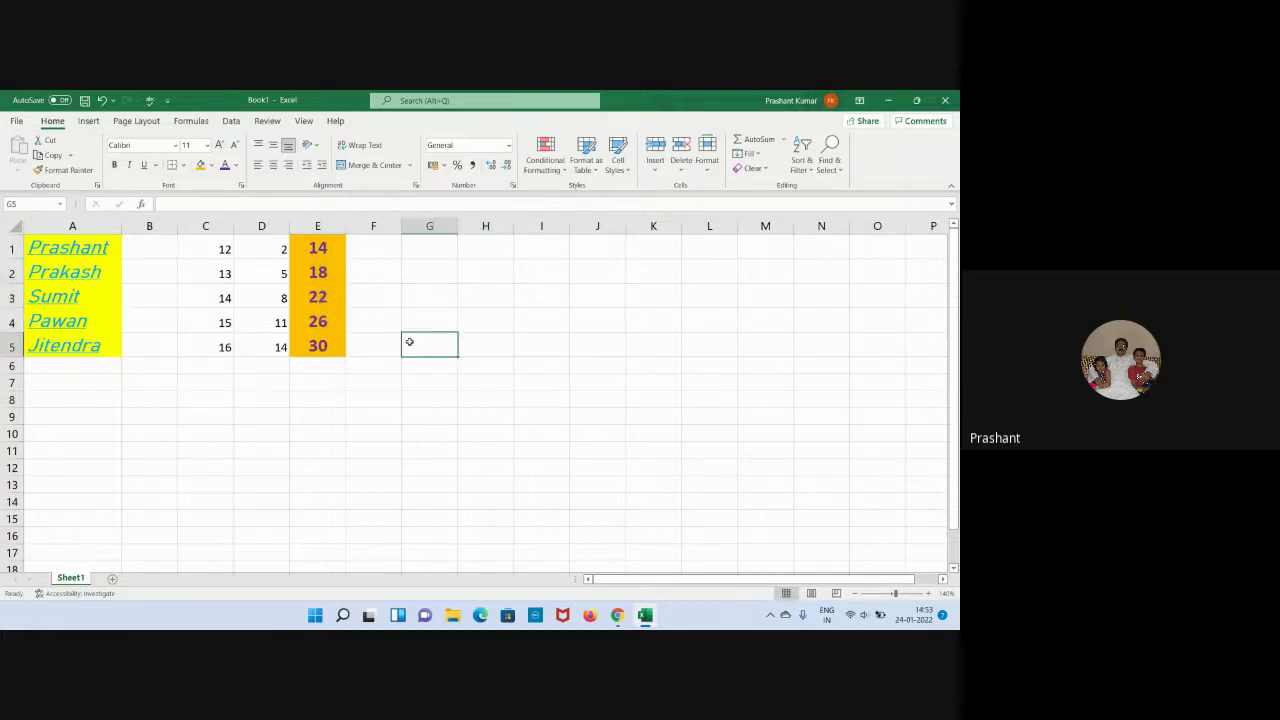
pyautogui.moveTo(333, 245); pyautogui.dragTo(322, 347)
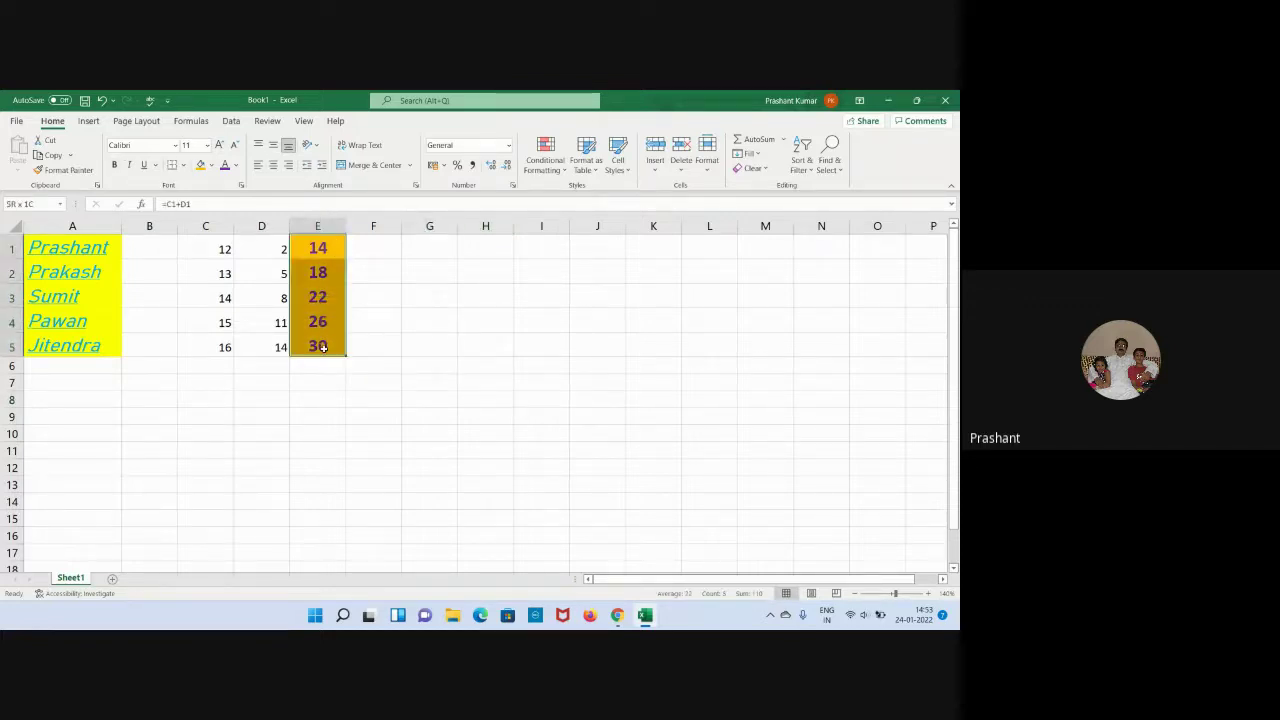
pyautogui.click(435, 344)
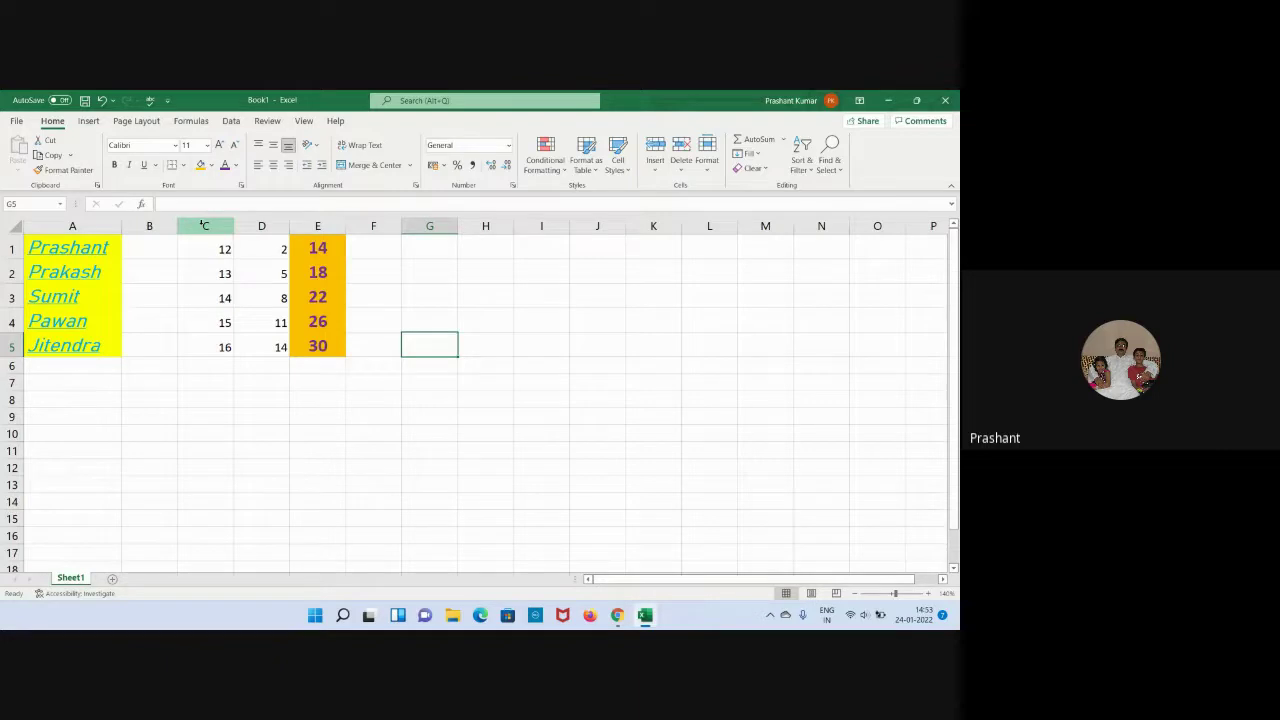
# Hide columns C and D using the column-header right-click menu.
pyautogui.moveTo(204, 225); pyautogui.dragTo(260, 227)
pyautogui.rightClick(260, 228)
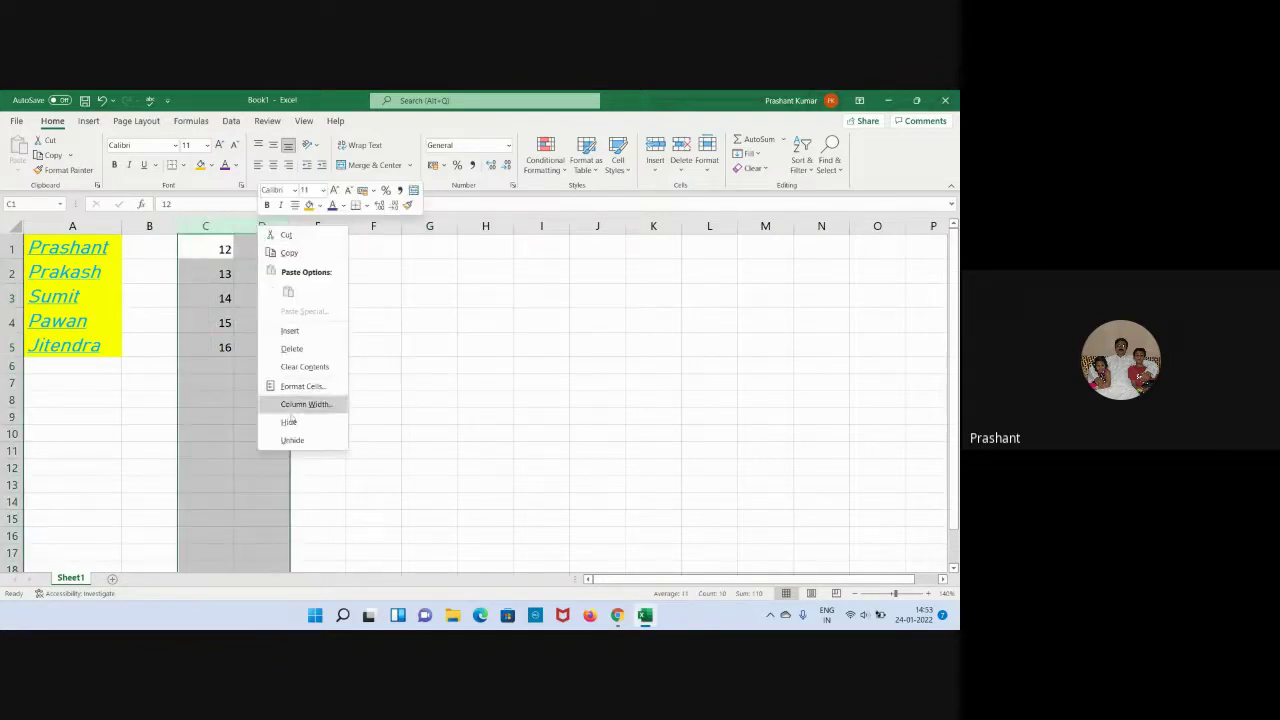
pyautogui.press('Escape')
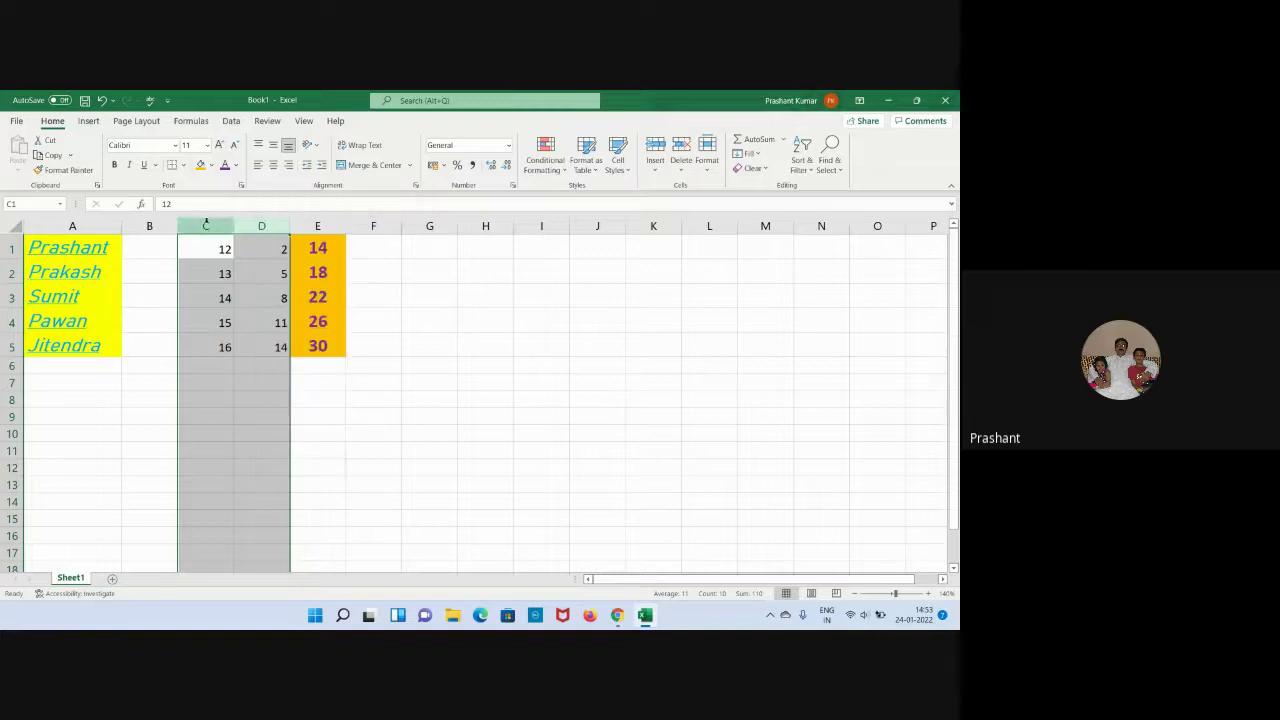
pyautogui.rightClick(250, 221)
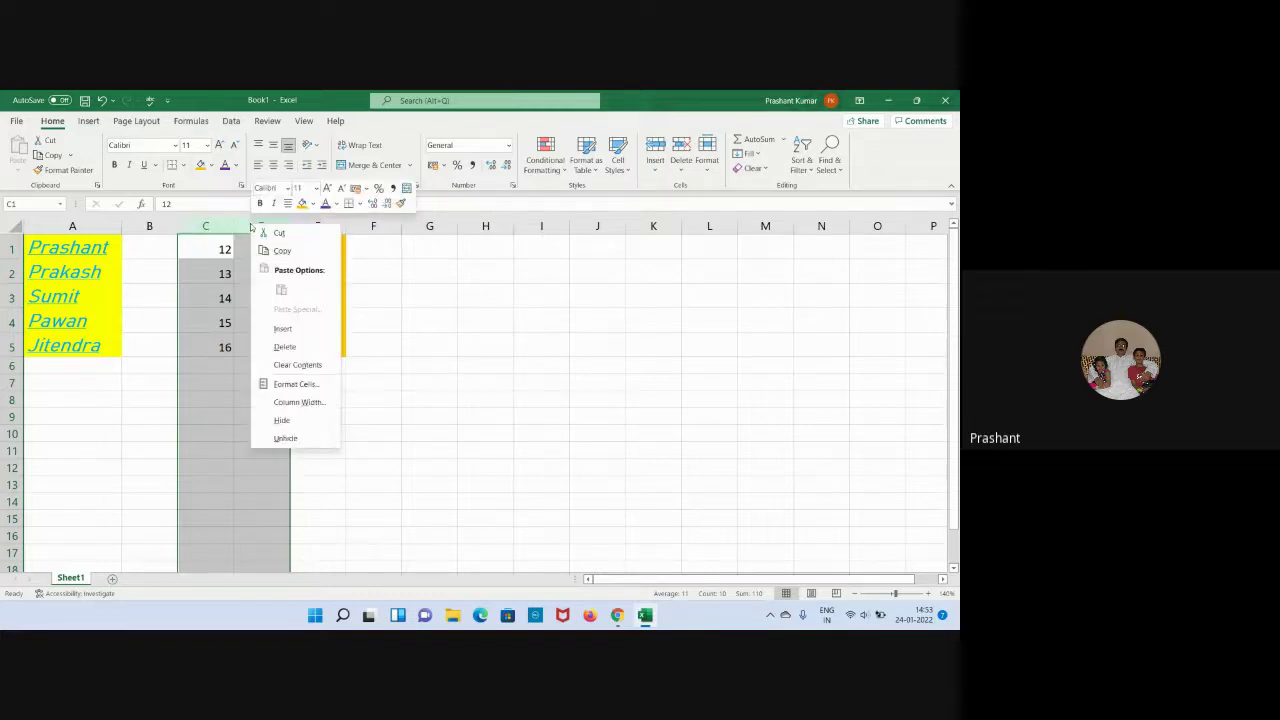
pyautogui.click(282, 421)
pyautogui.click(423, 421)
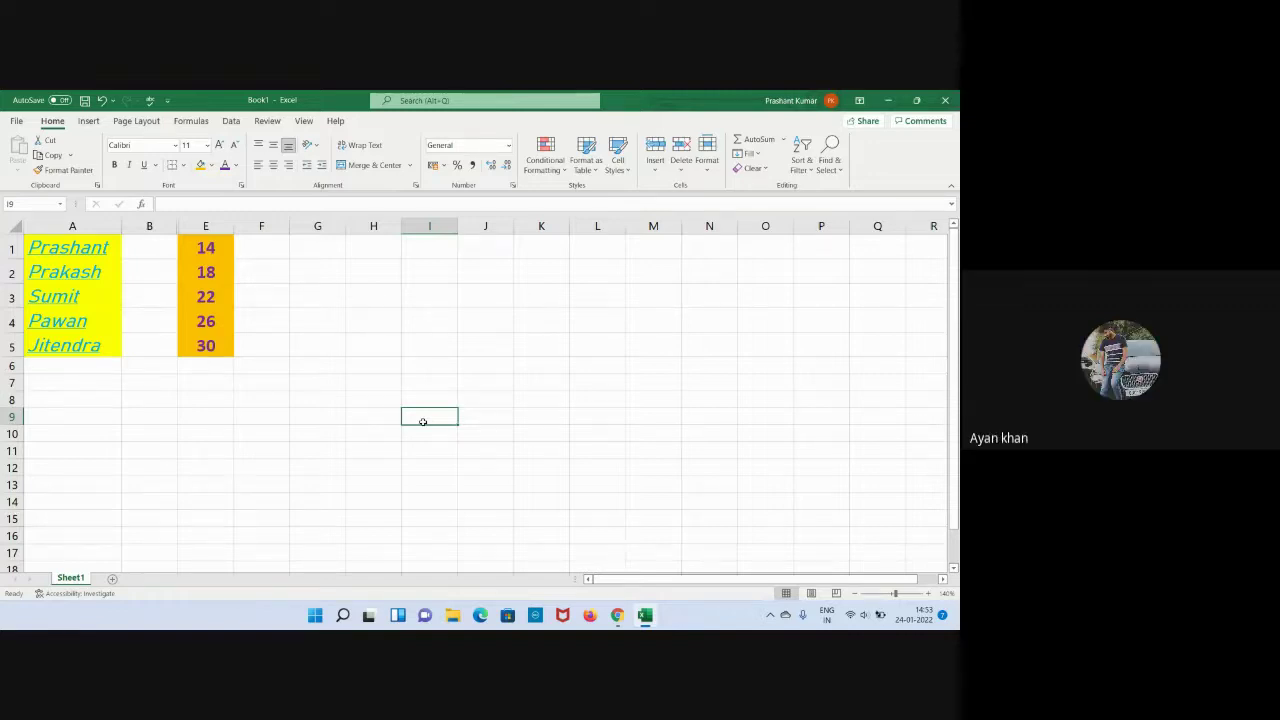
# Select cells G5, H1–H5 and I1 while columns C and D stay hidden.
pyautogui.click(341, 345)
pyautogui.click(366, 316)
pyautogui.click(373, 296)
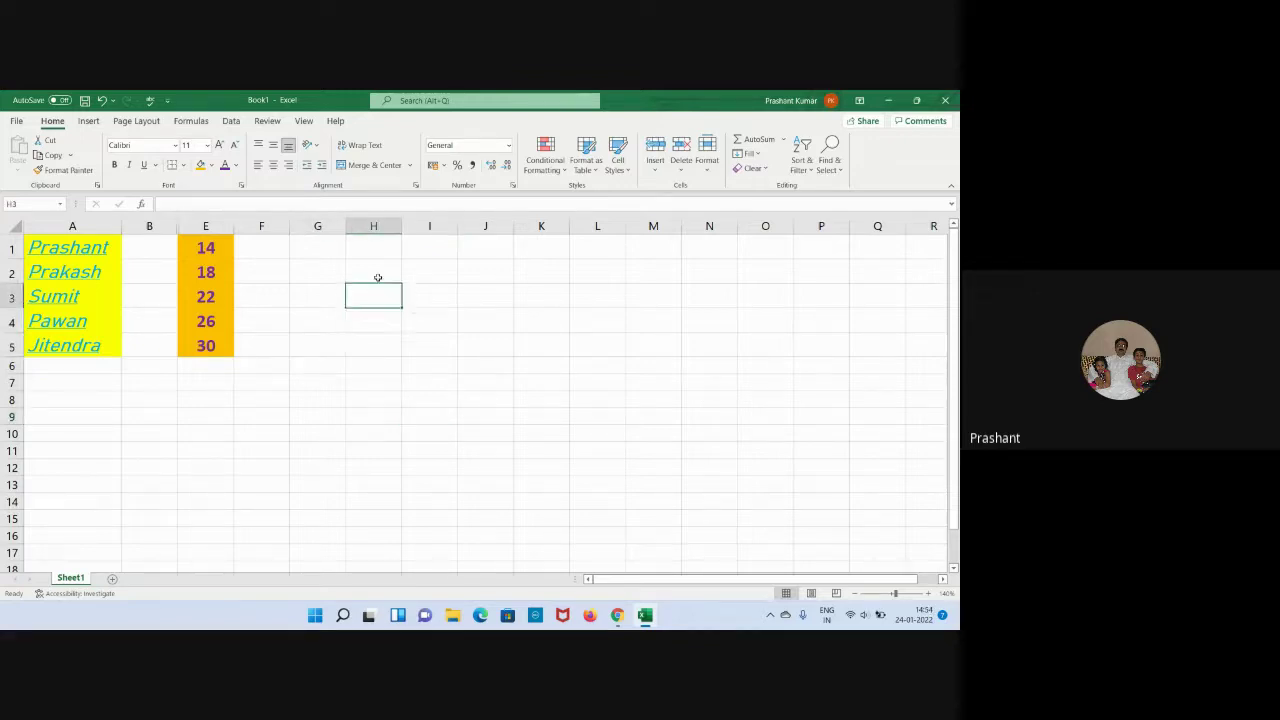
pyautogui.click(377, 272)
pyautogui.click(380, 246)
pyautogui.click(408, 246)
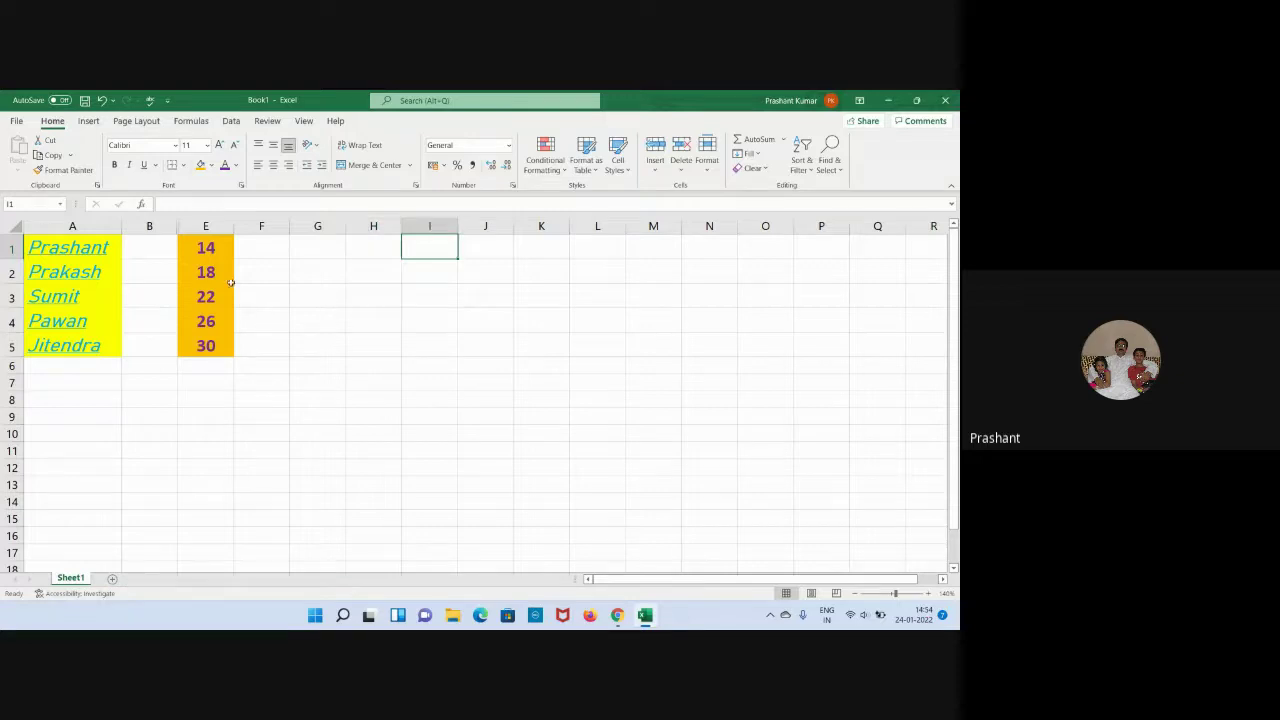
pyautogui.click(392, 346)
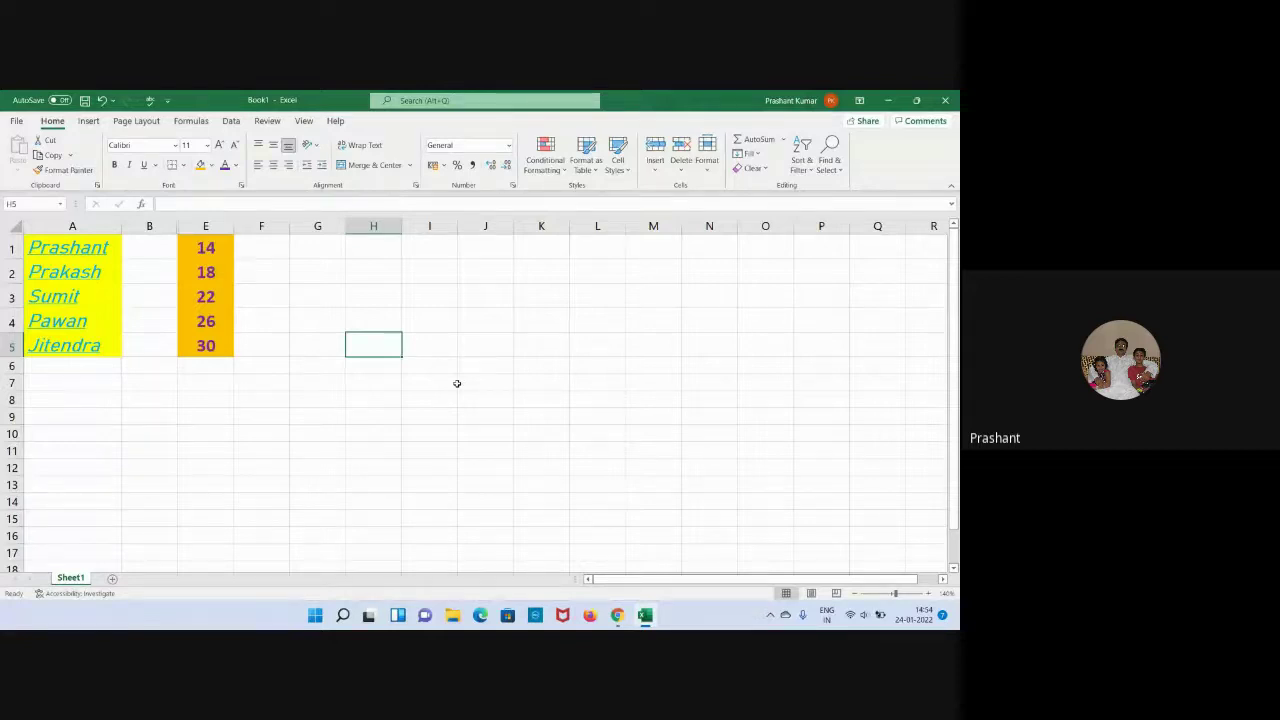
pyautogui.click(340, 318)
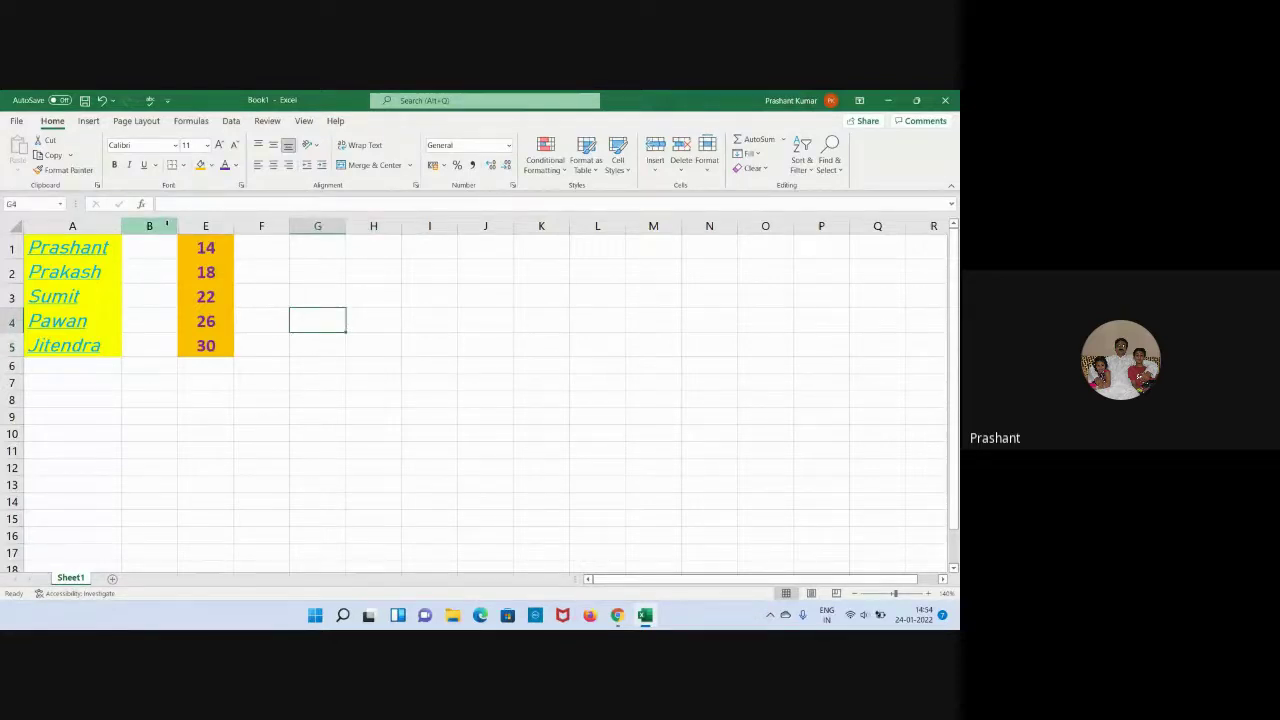
# Unhide columns C and D from the selected surrounding column headers.
pyautogui.moveTo(166, 225); pyautogui.dragTo(190, 228)
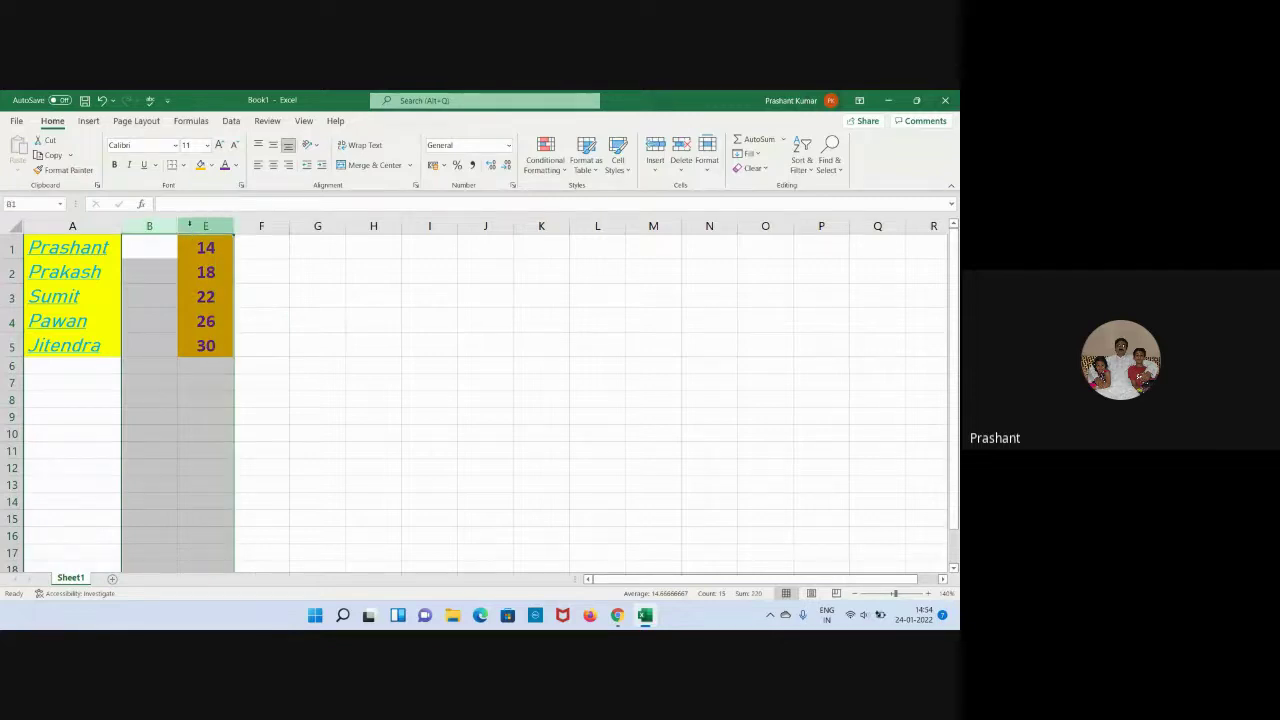
pyautogui.rightClick(189, 225)
pyautogui.click(219, 437)
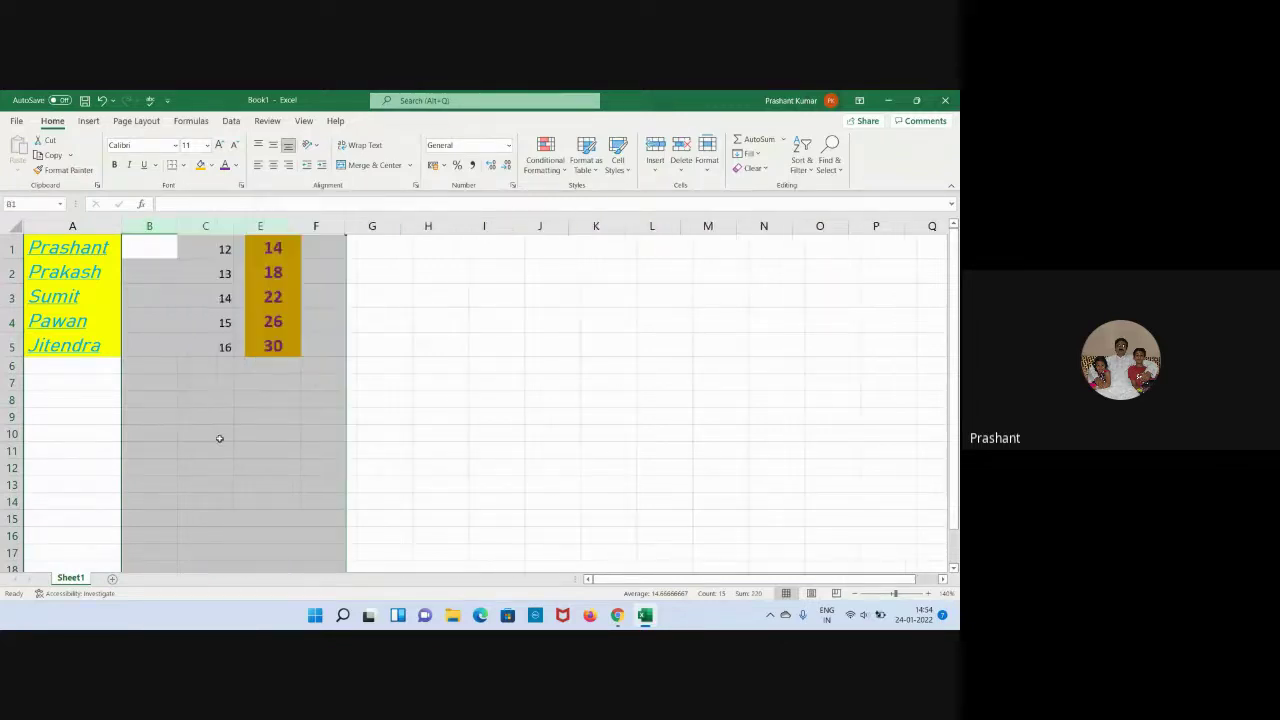
pyautogui.click(521, 415)
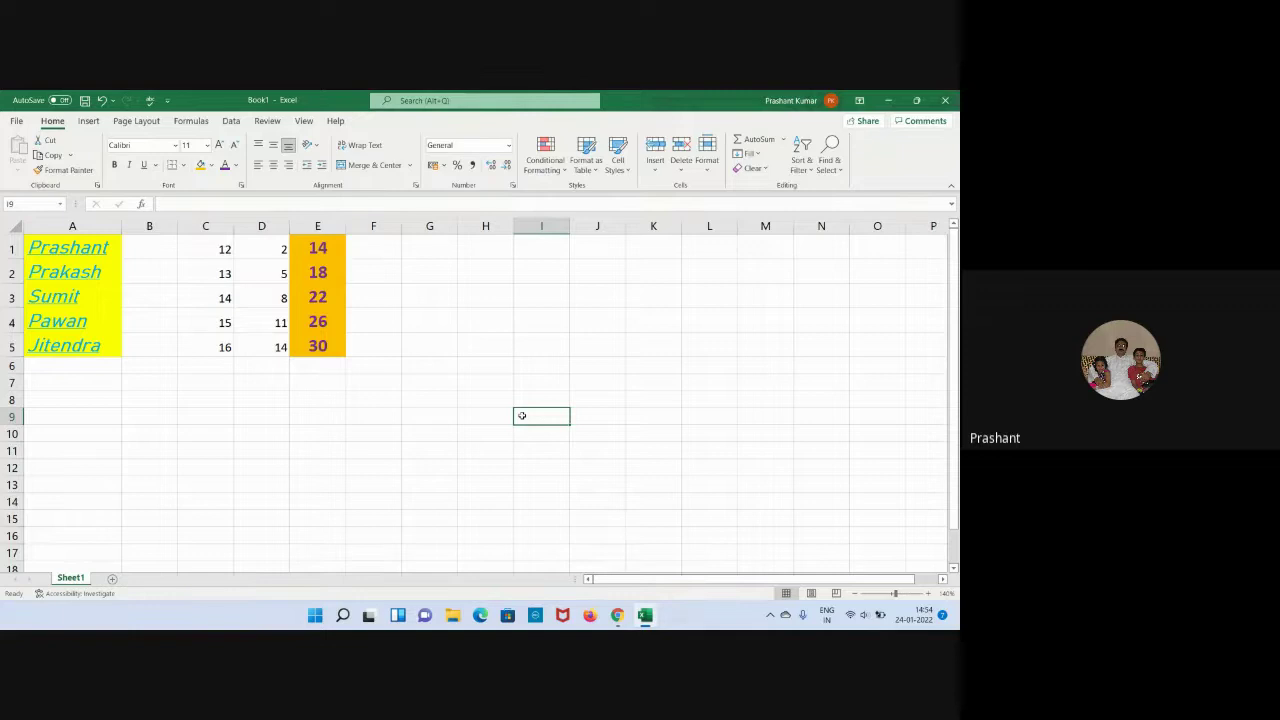
# Copy the five names from A1:A5 and paste them into A10:A14.
pyautogui.click(306, 451)
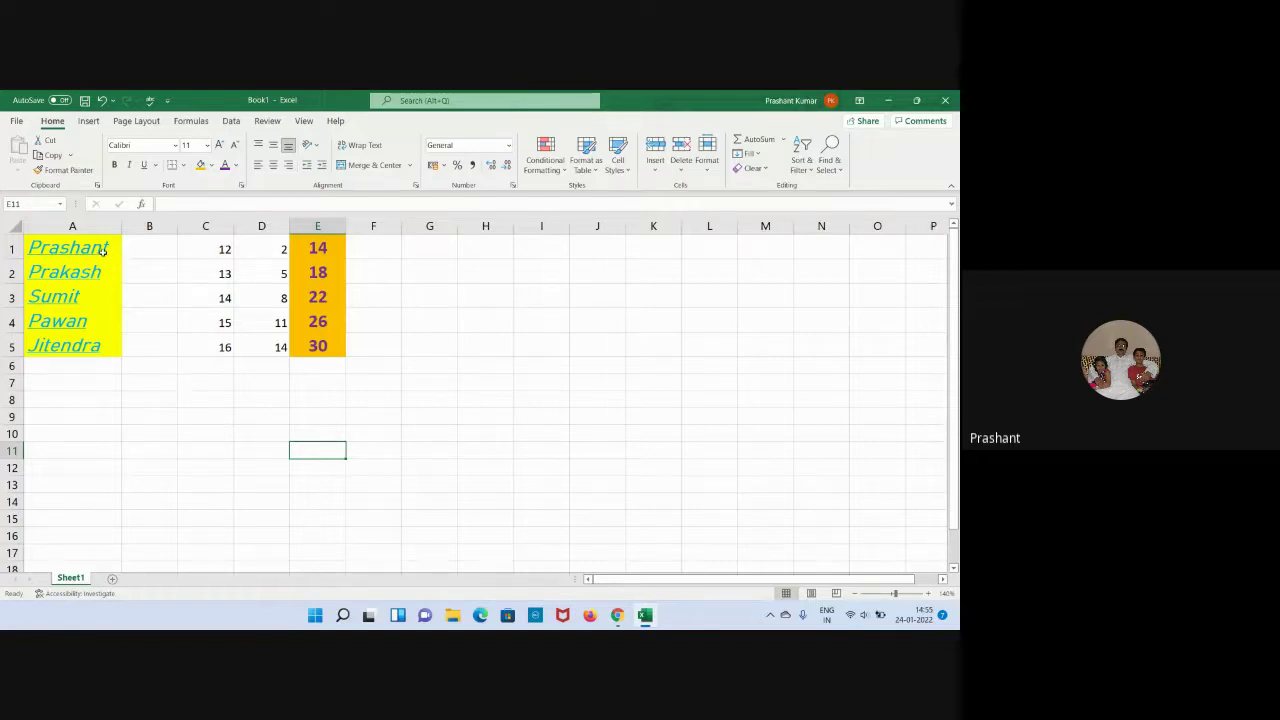
pyautogui.moveTo(100, 248); pyautogui.dragTo(96, 352)
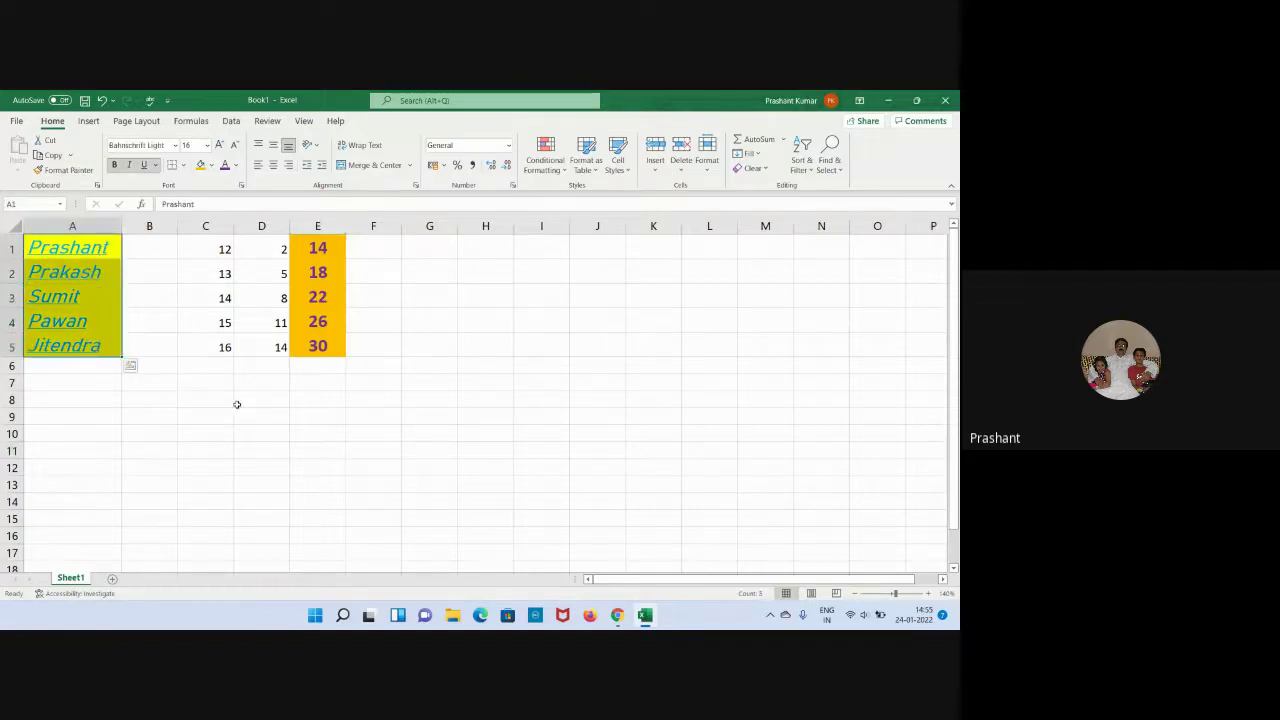
pyautogui.hotkey('ctrl', 'c')
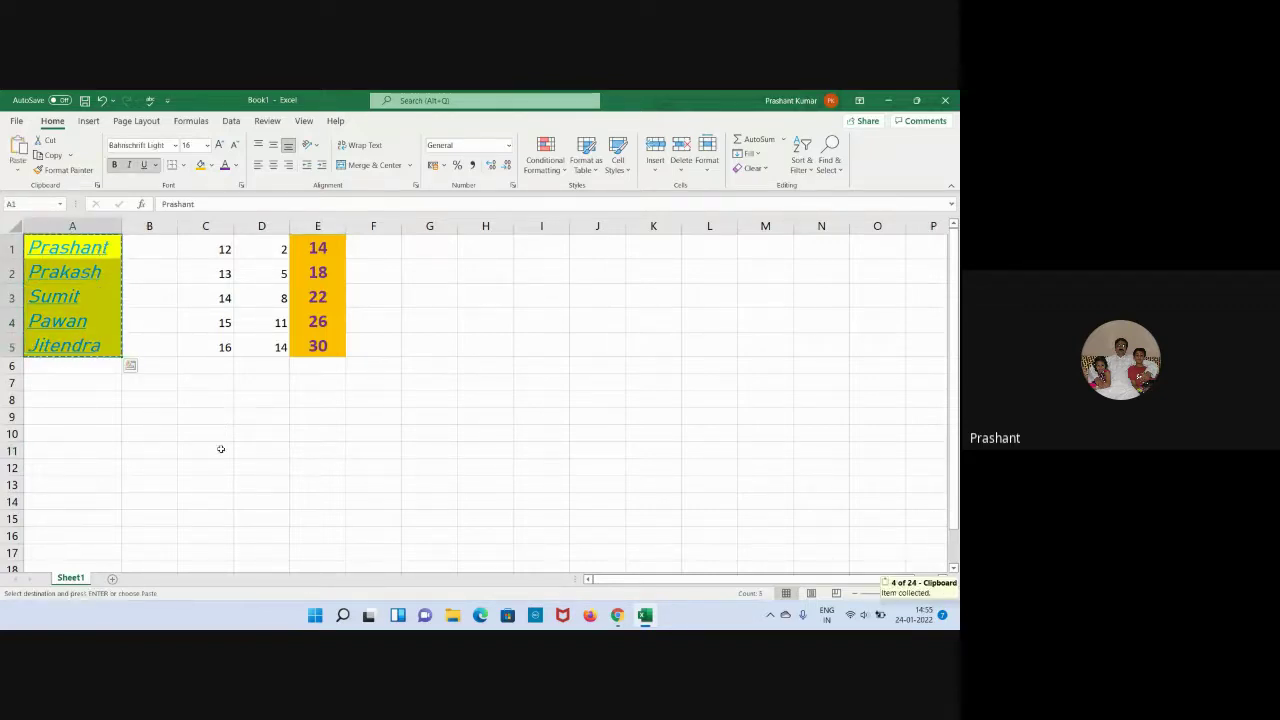
pyautogui.click(78, 433)
pyautogui.hotkey('ctrl', 'v')
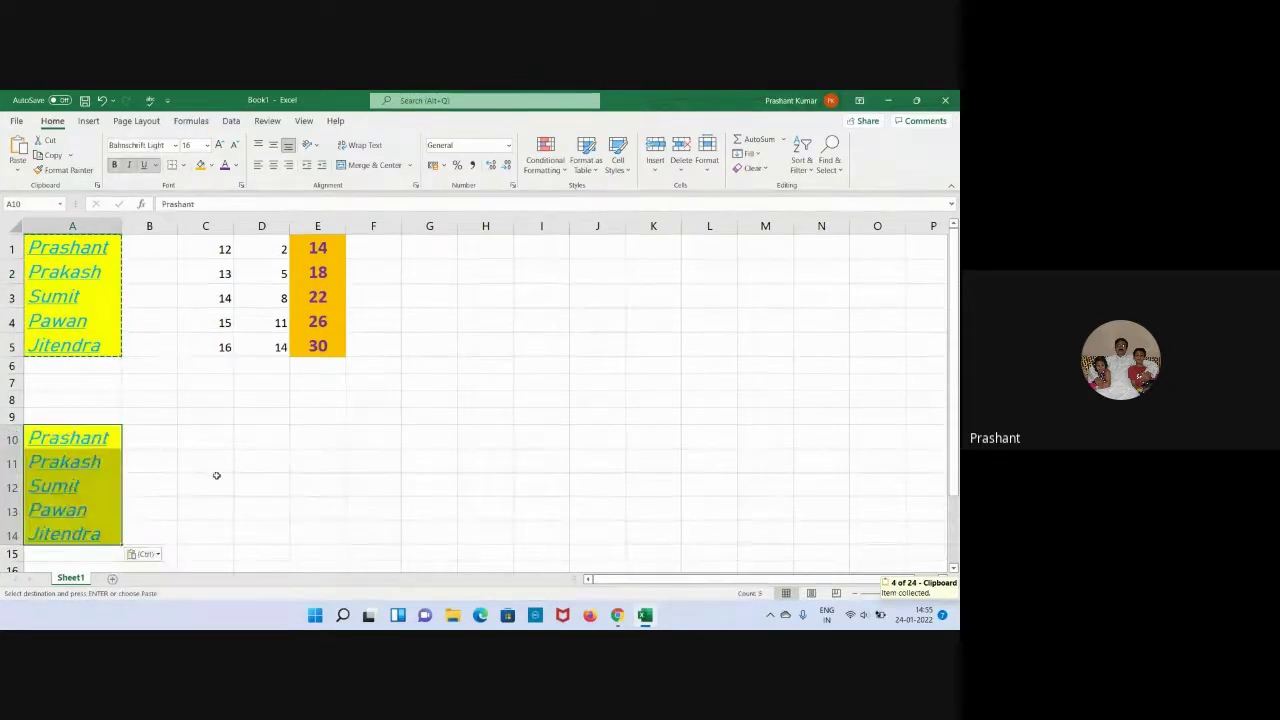
pyautogui.click(342, 479)
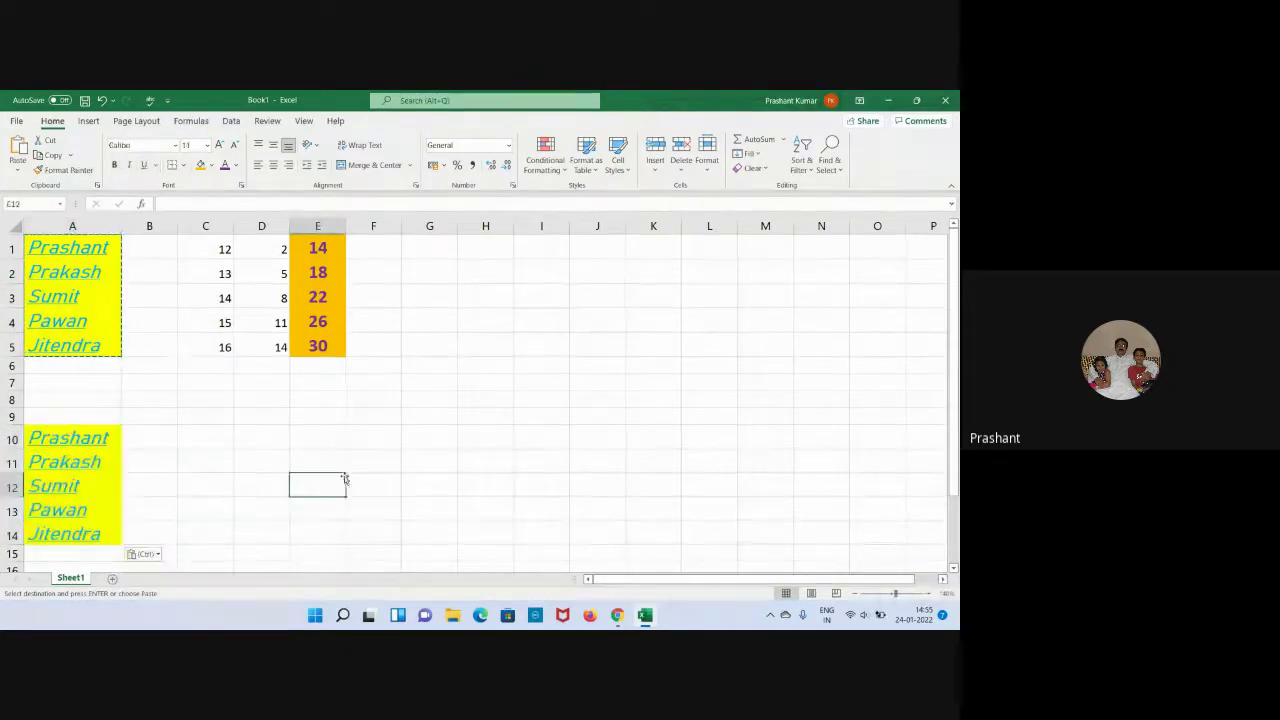
# Paste the E1:E5 totals at B10, see the #REF! errors, then undo the paste.
pyautogui.click(320, 250)
pyautogui.moveTo(322, 268); pyautogui.dragTo(320, 346)
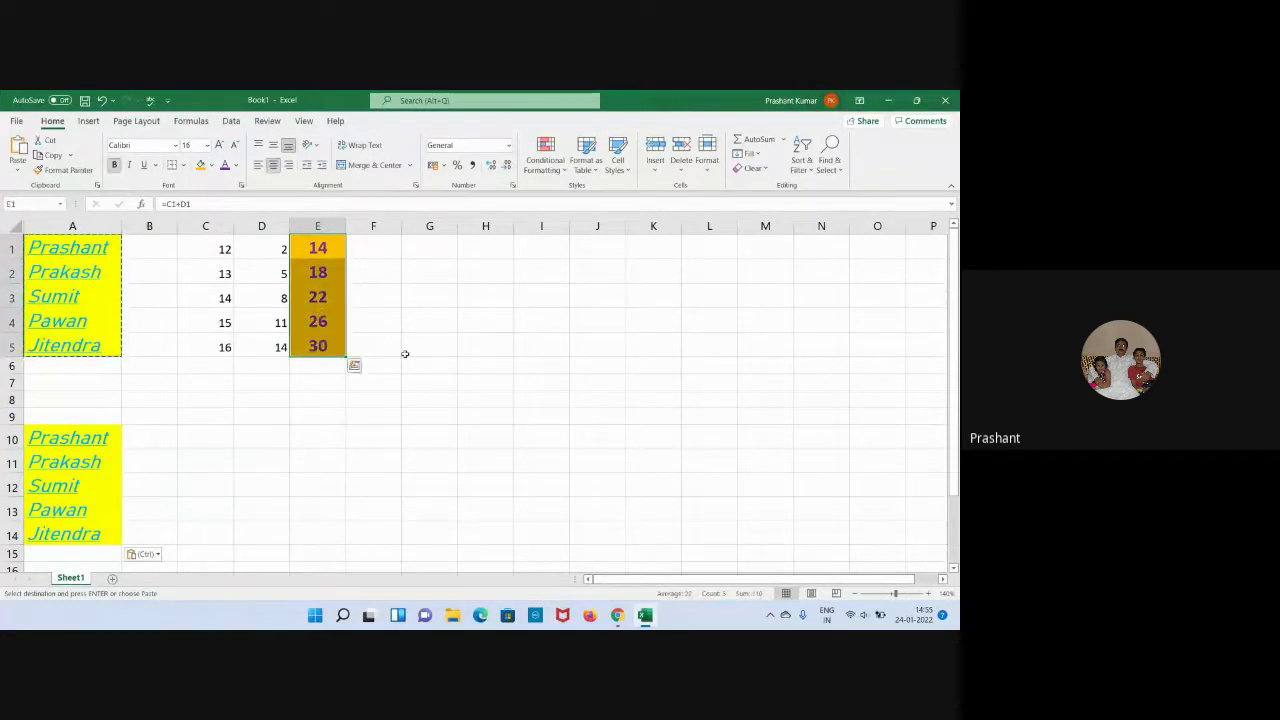
pyautogui.hotkey('ctrl', 'c')
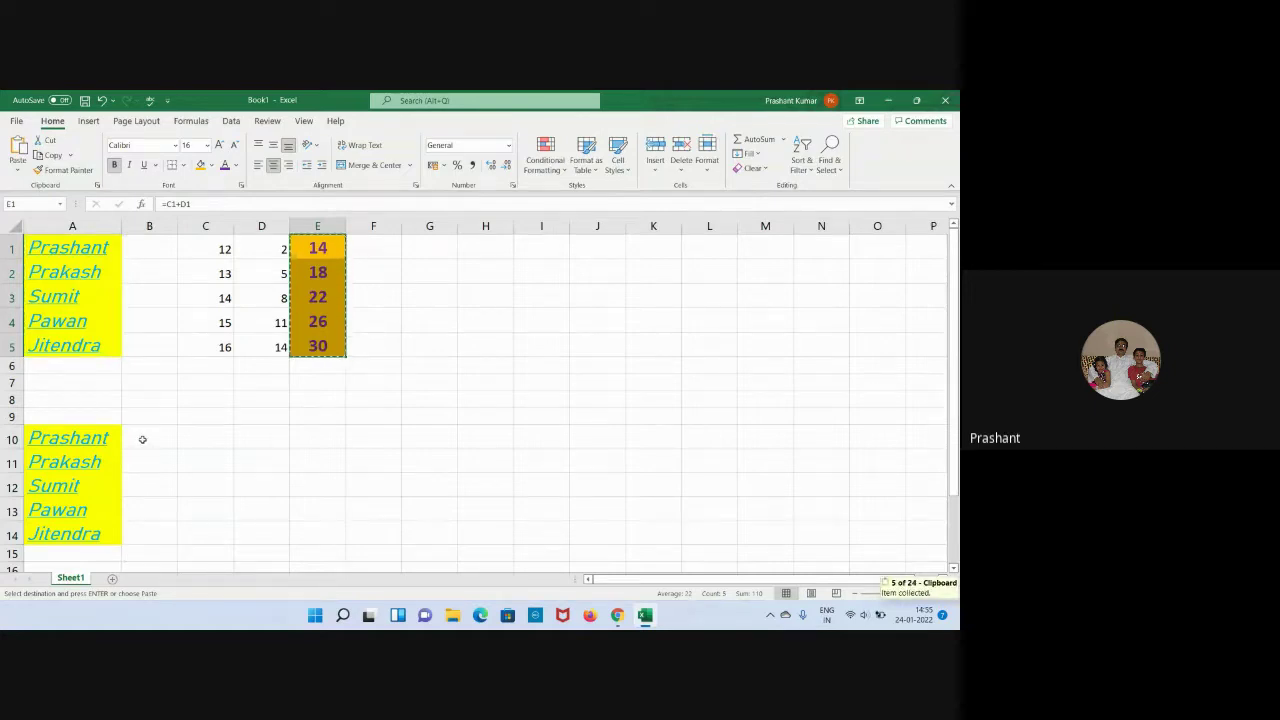
pyautogui.click(142, 439)
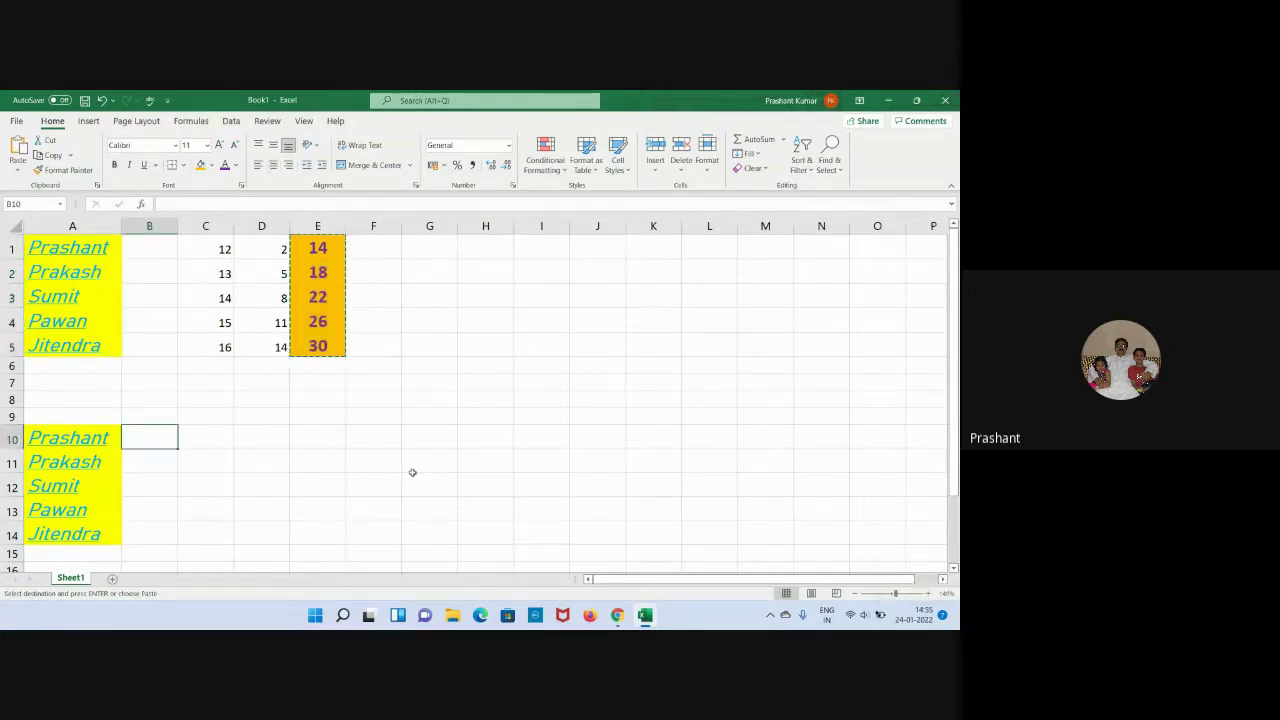
pyautogui.hotkey('ctrl', 'v')
pyautogui.scroll(-3, 429, 386)
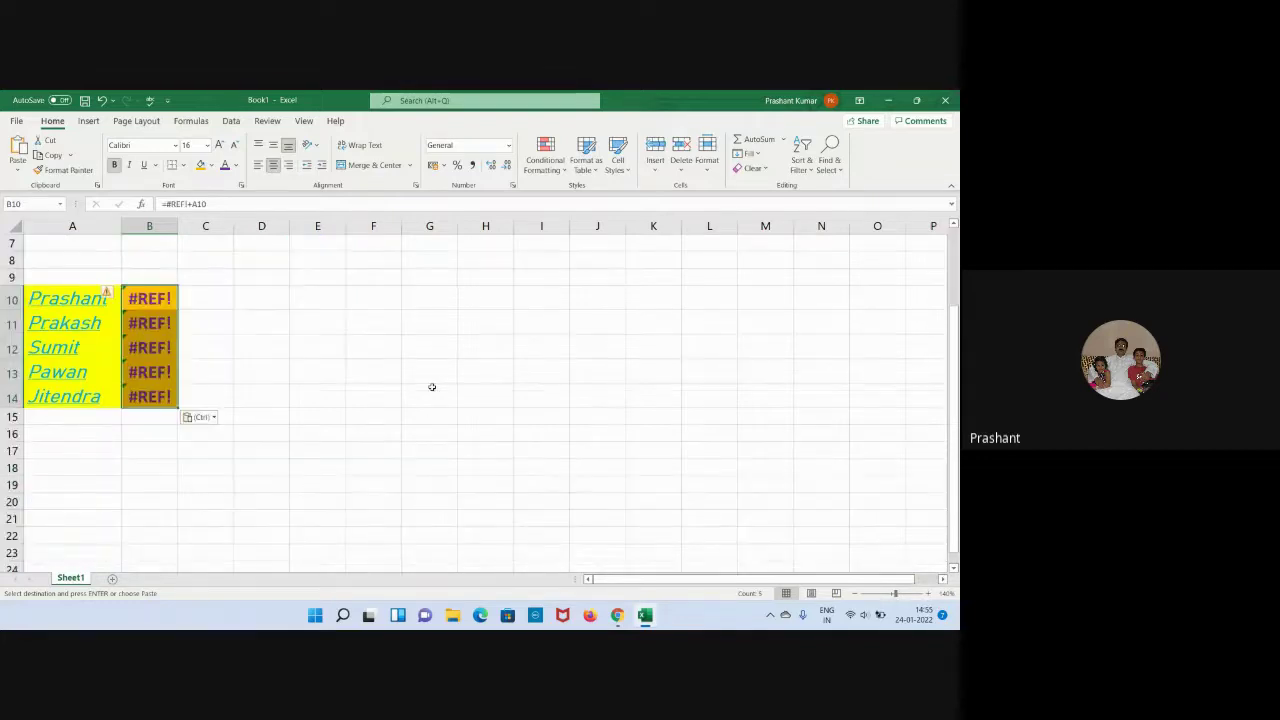
pyautogui.scroll(3, 363, 409)
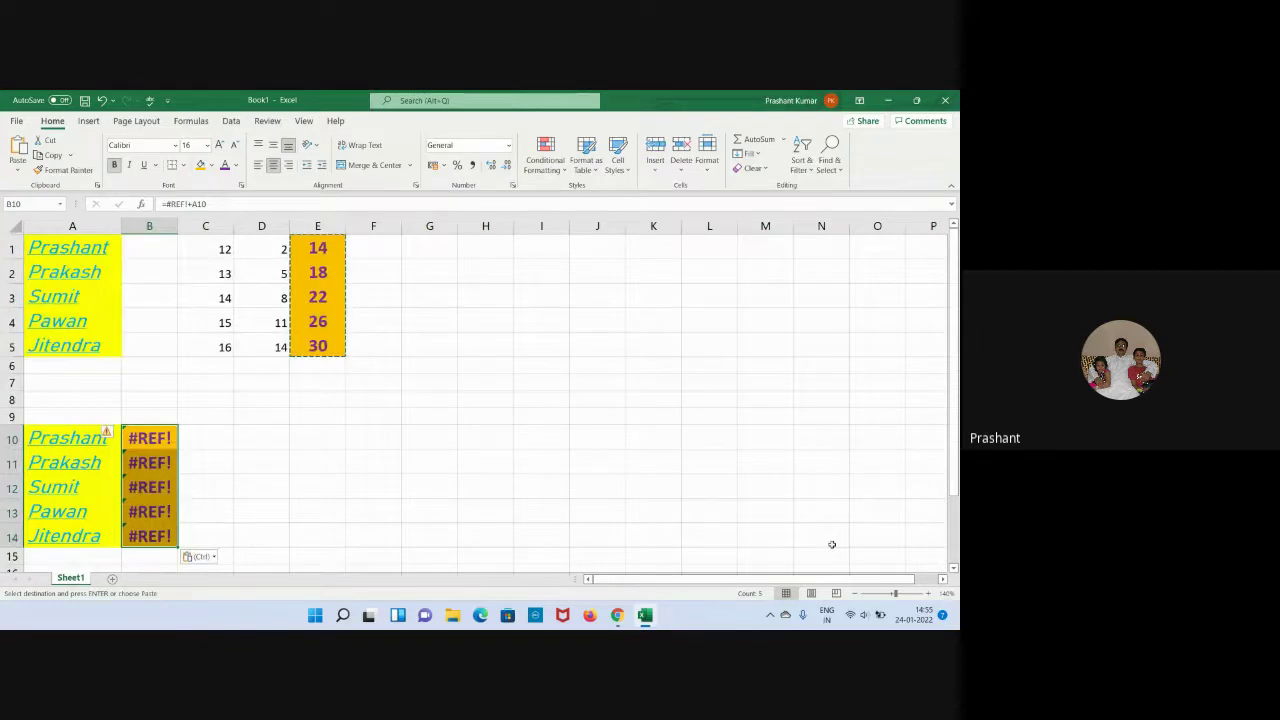
pyautogui.click(852, 595)
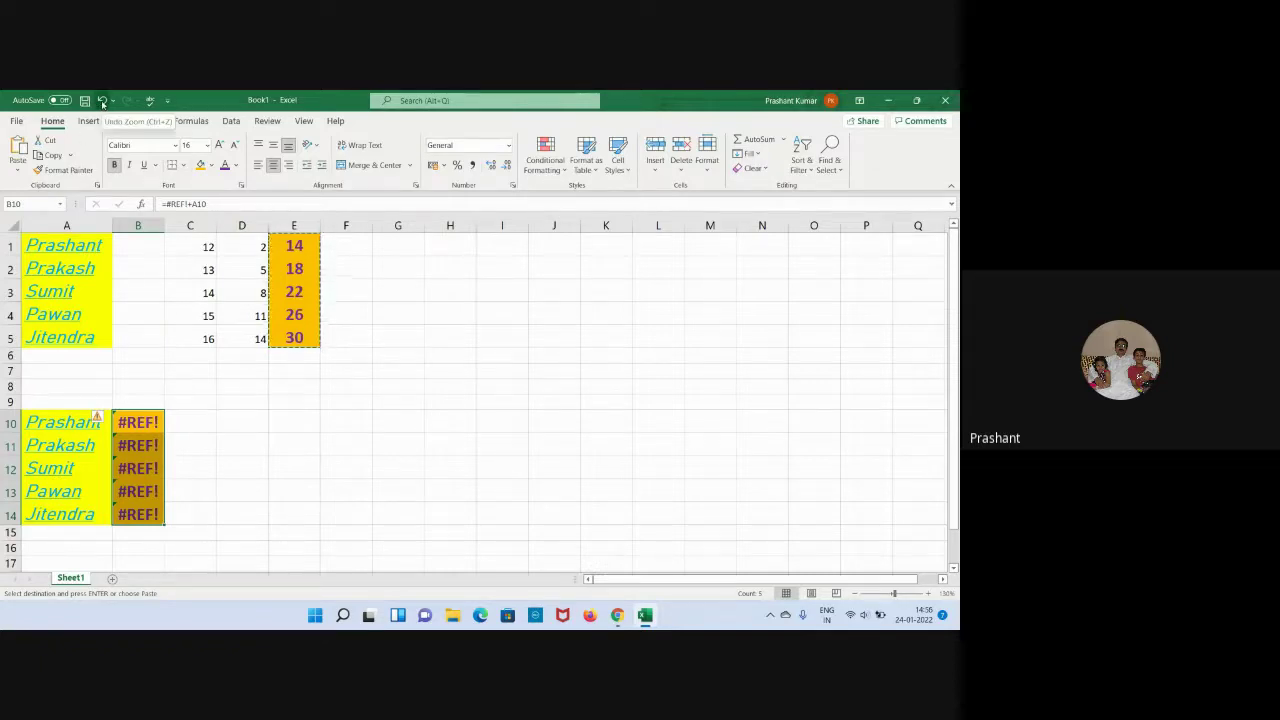
pyautogui.hotkey('ctrl', 'alt', '=')
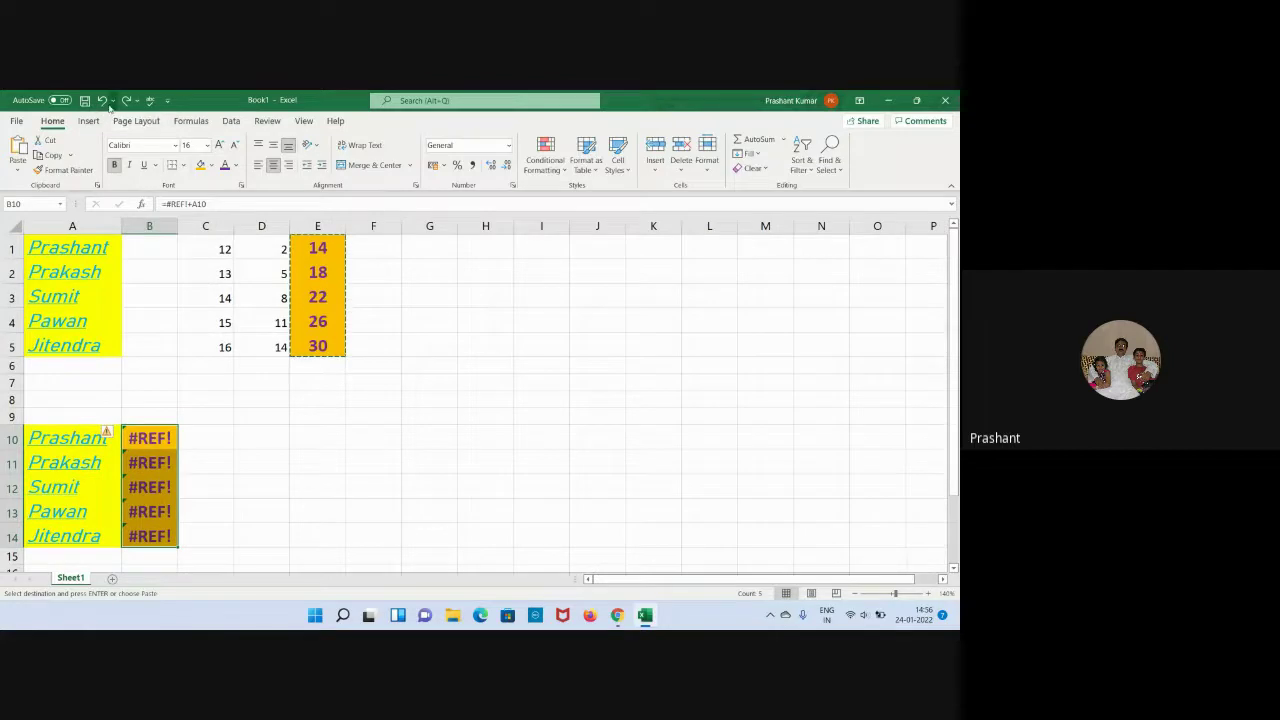
pyautogui.click(101, 100)
# Copy the E1:E5 totals and open the paste choices at B10.
pyautogui.click(273, 470)
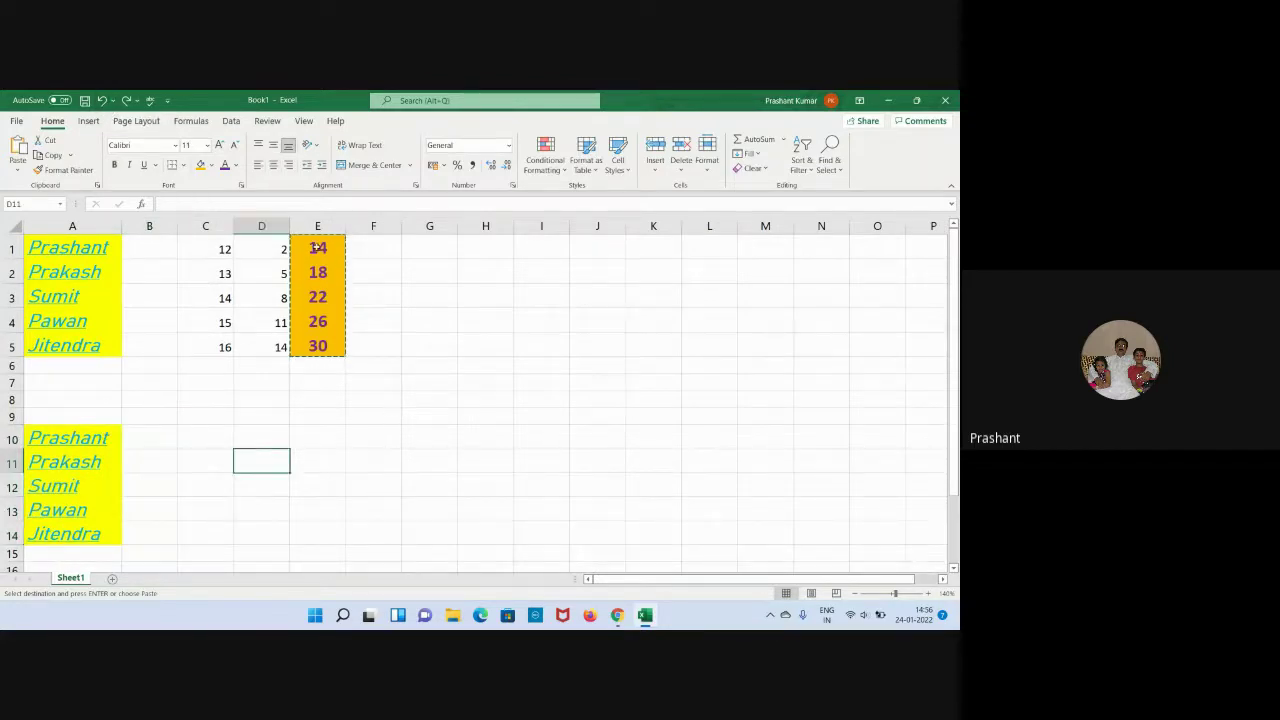
pyautogui.moveTo(316, 247); pyautogui.dragTo(317, 345)
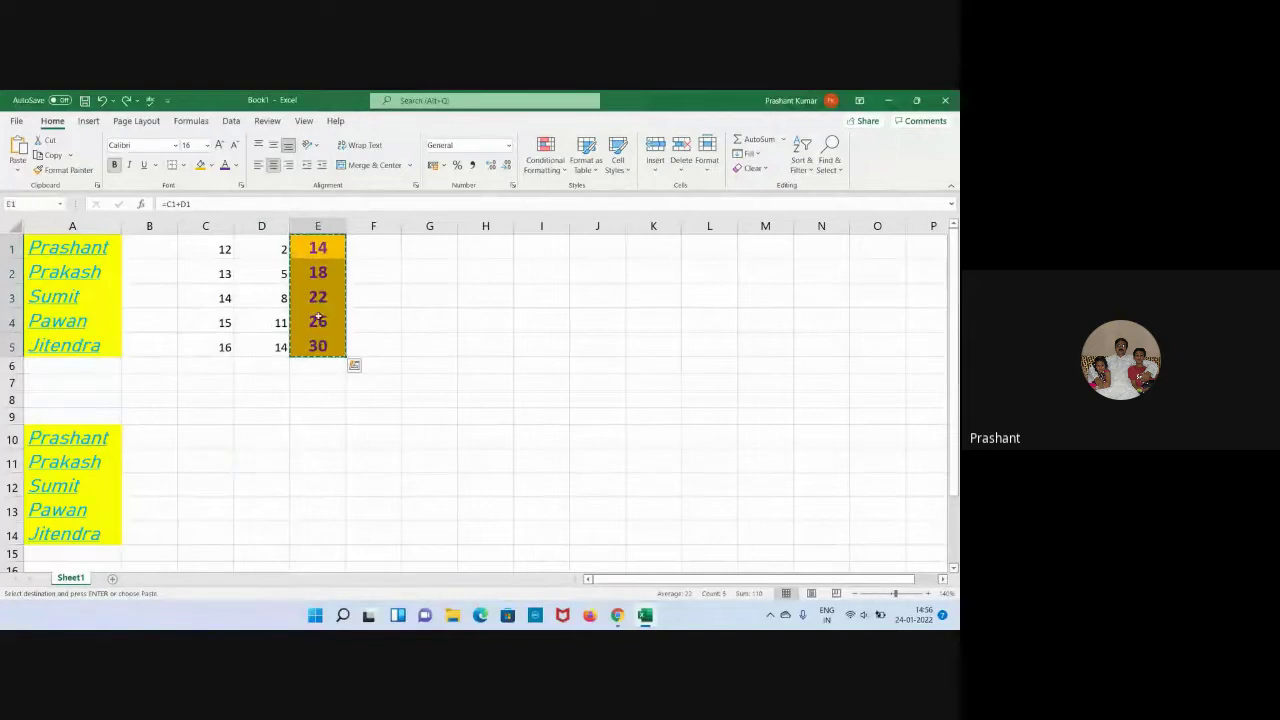
pyautogui.rightClick(317, 320)
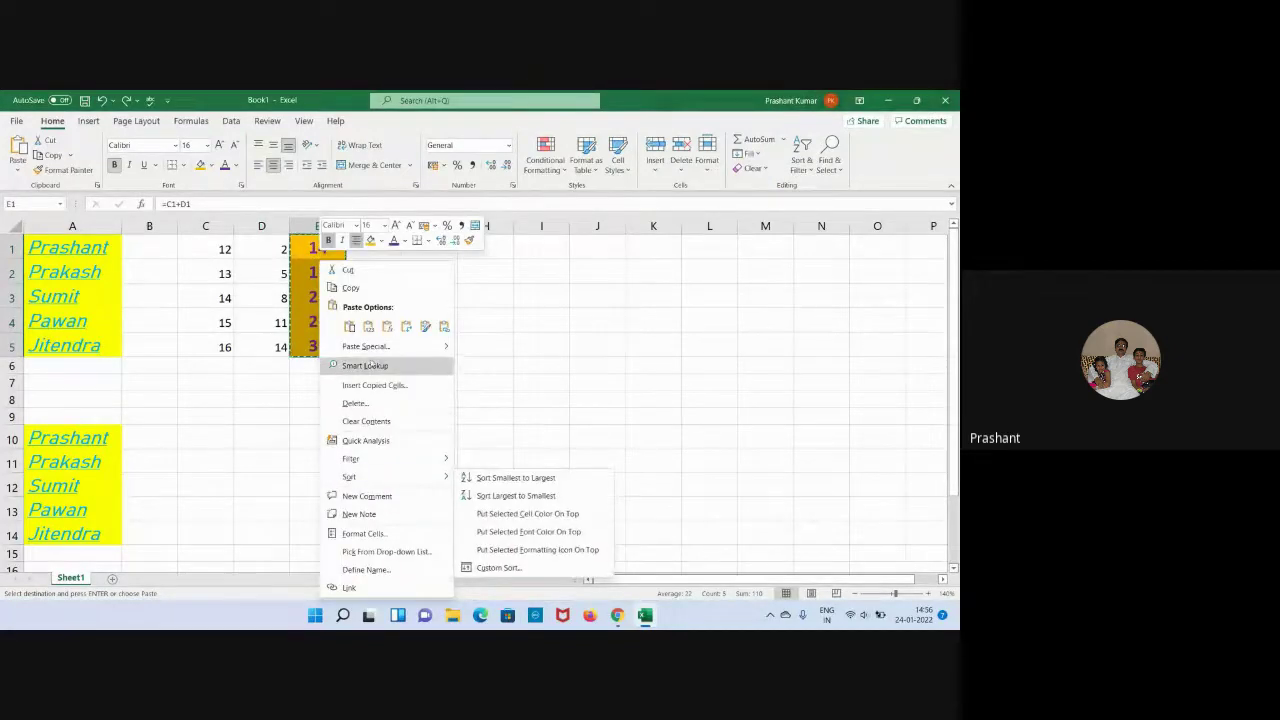
pyautogui.click(352, 287)
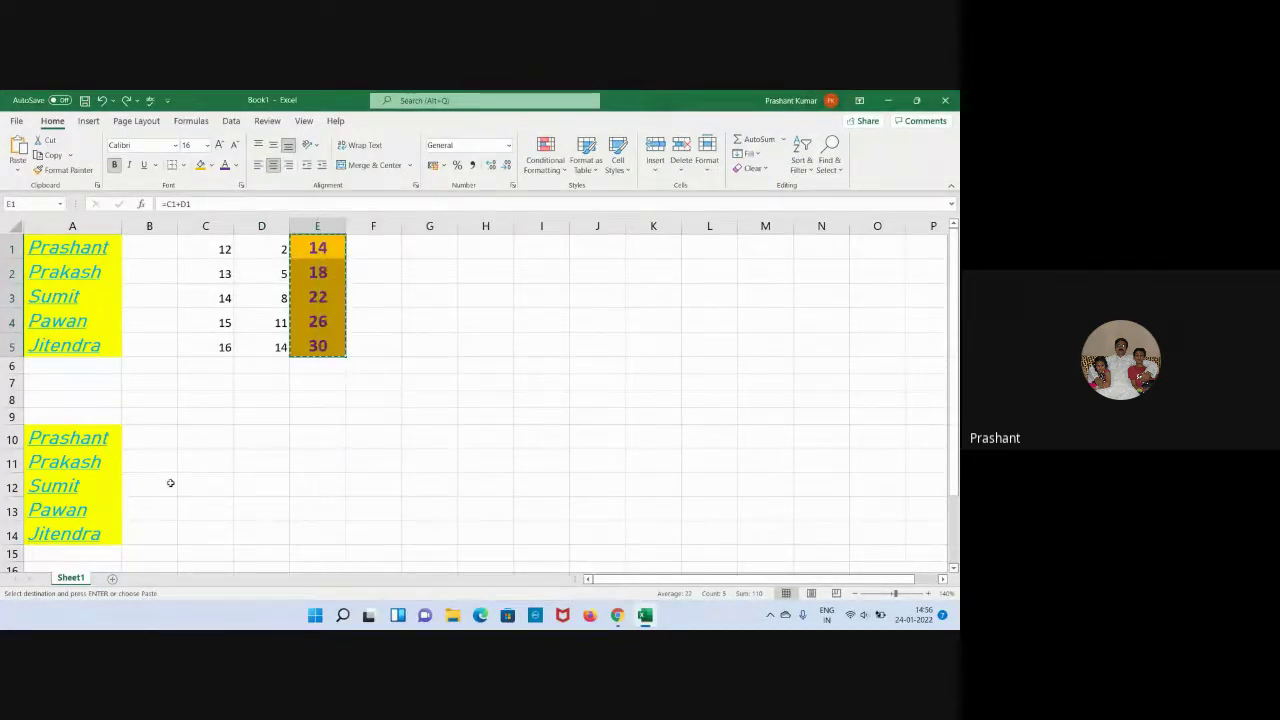
pyautogui.click(162, 439)
pyautogui.rightClick(163, 440)
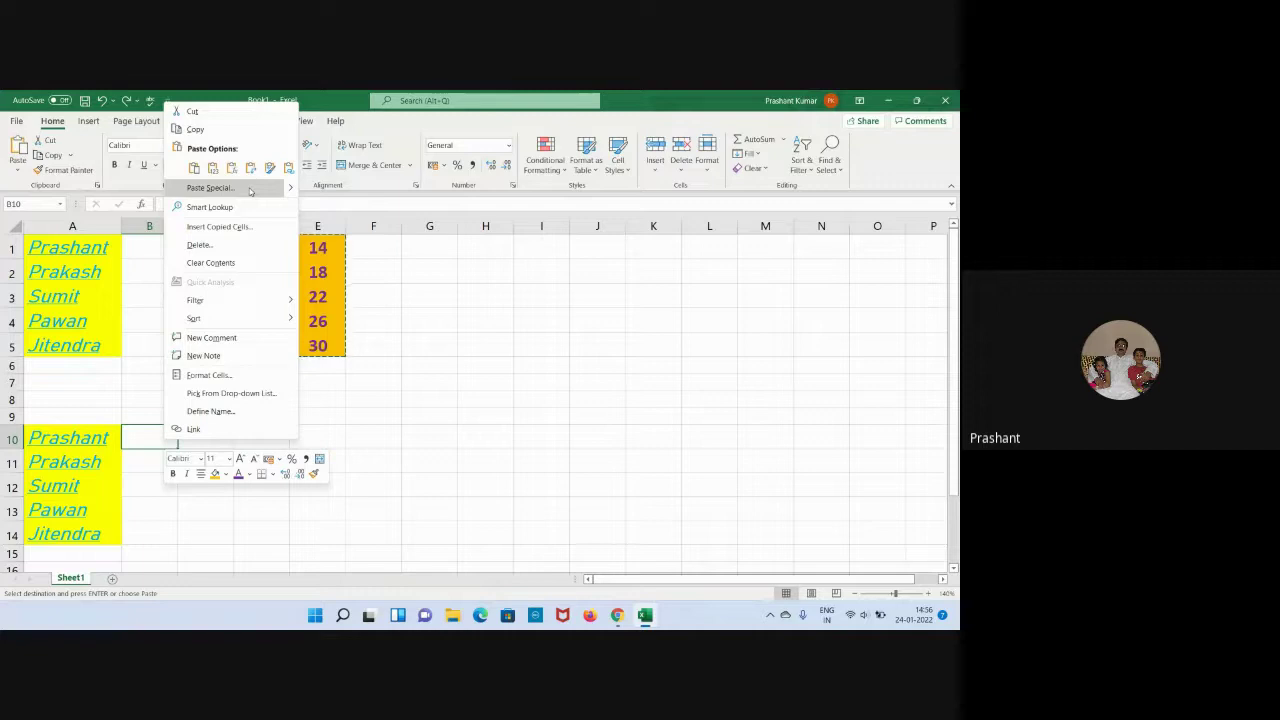
# Try pasting formulas and formatting, then paste values 14–30 into B10:B14.
pyautogui.moveTo(287, 193)
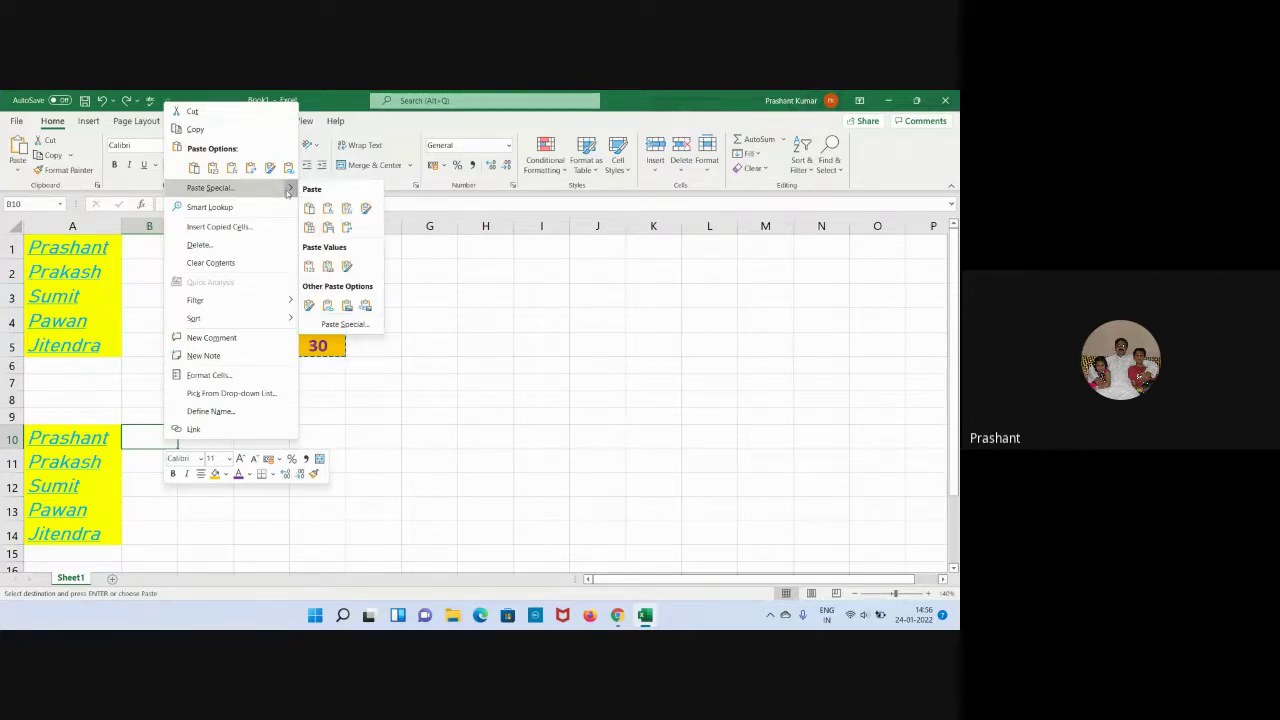
pyautogui.click(310, 209)
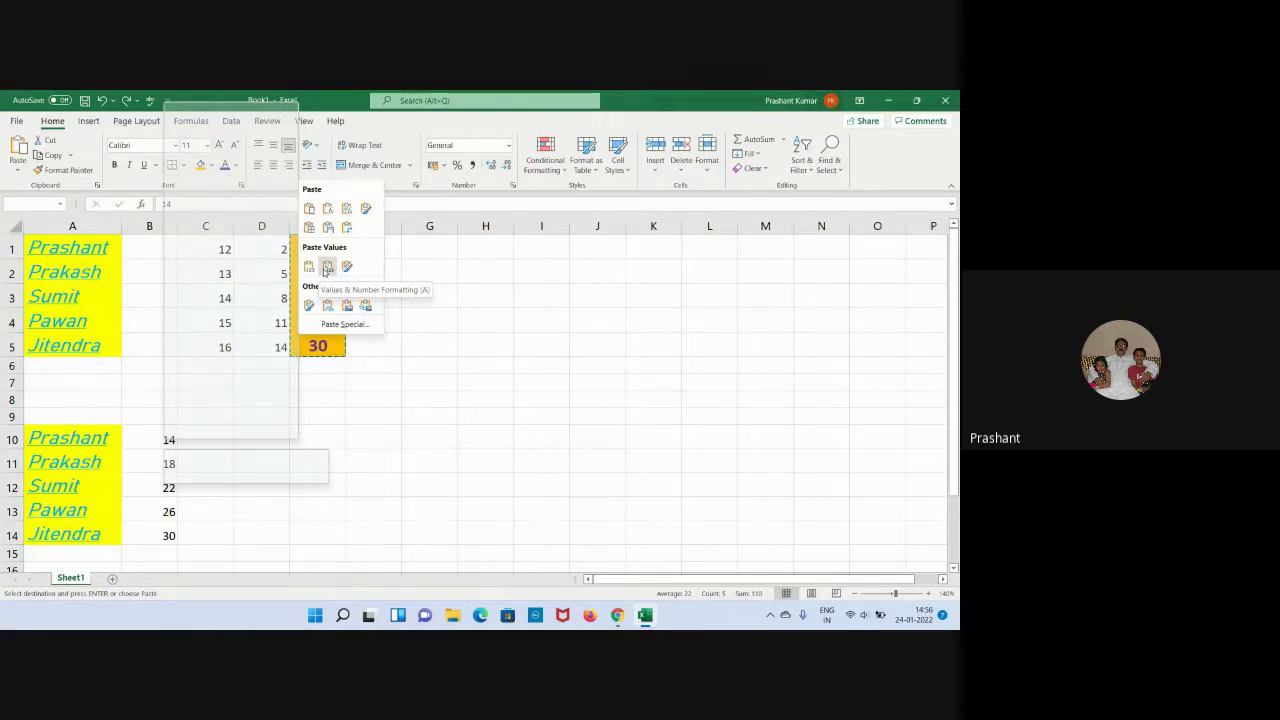
pyautogui.click(309, 305)
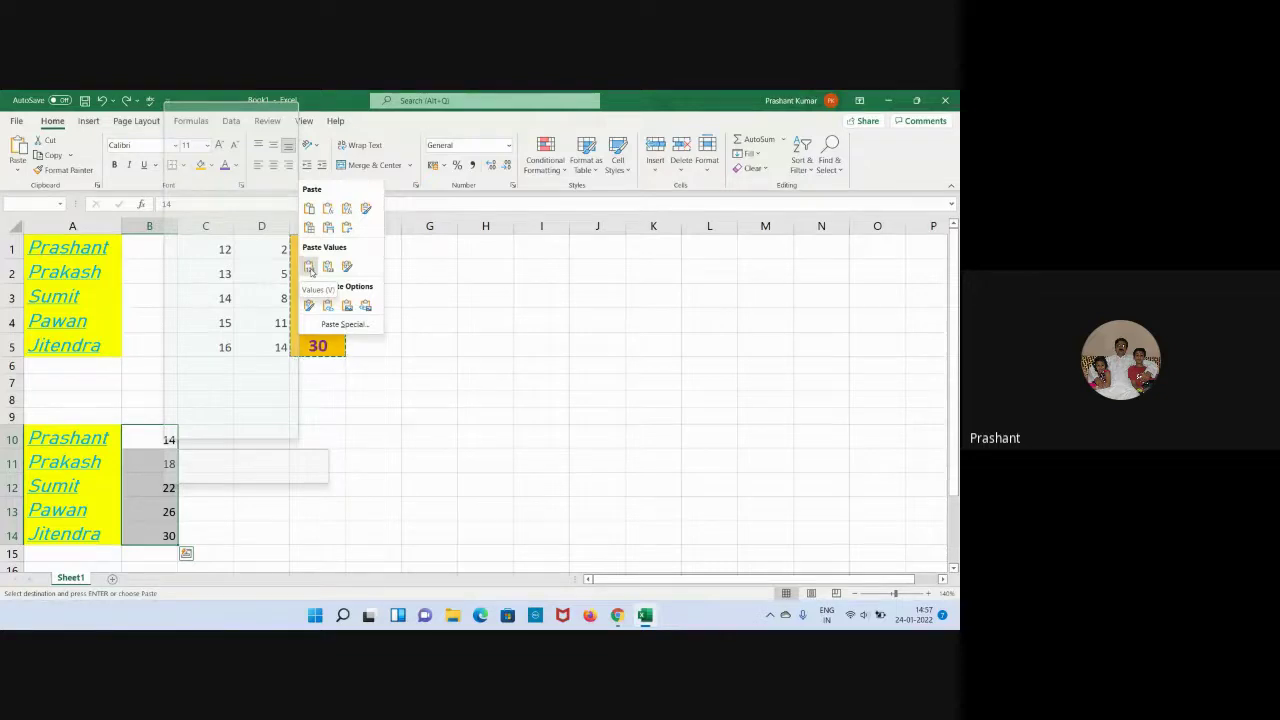
pyautogui.click(308, 268)
pyautogui.click(386, 367)
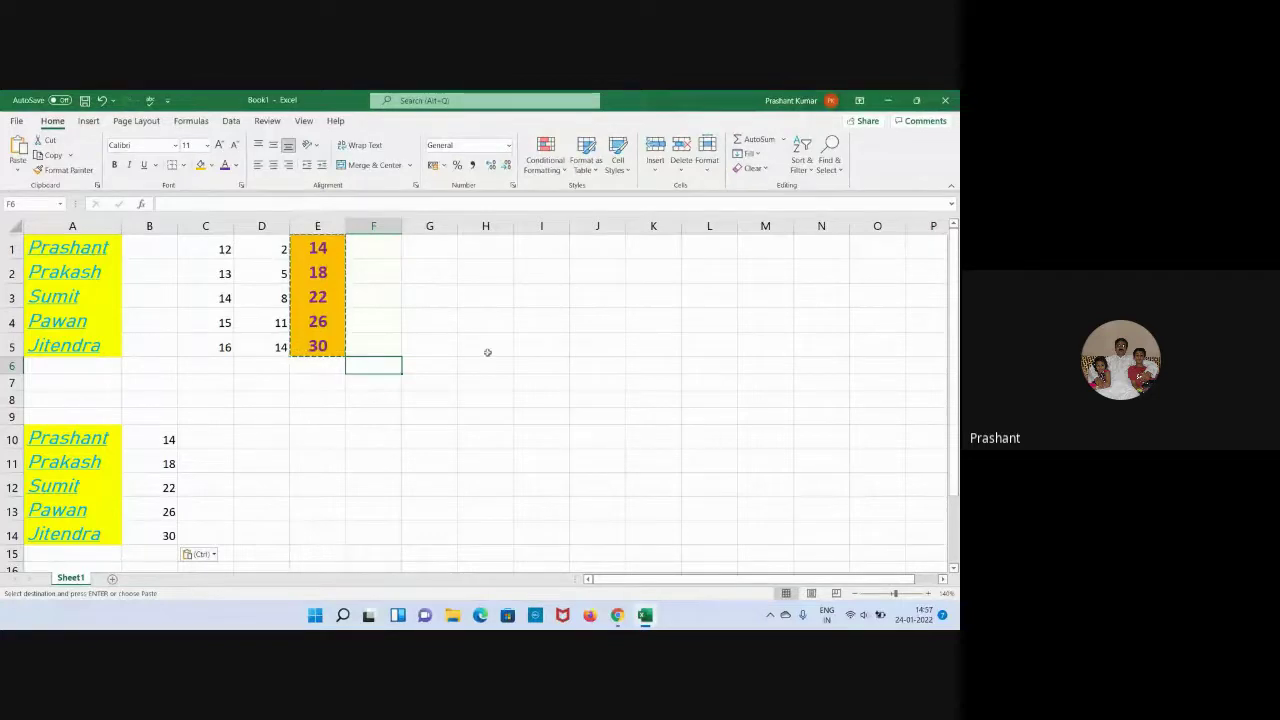
# In the Meet window, mute and then unmute the microphone, then return to Book1.
pyautogui.moveTo(622, 615)
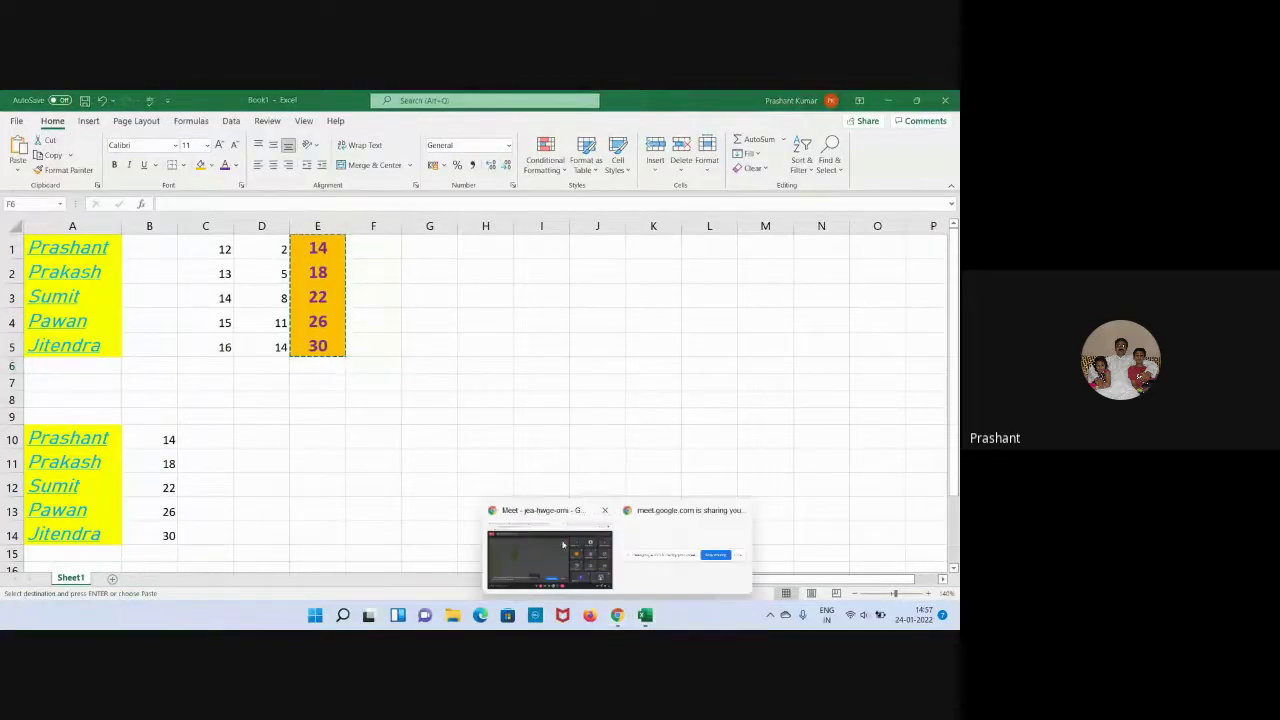
pyautogui.click(550, 545)
pyautogui.click(375, 575)
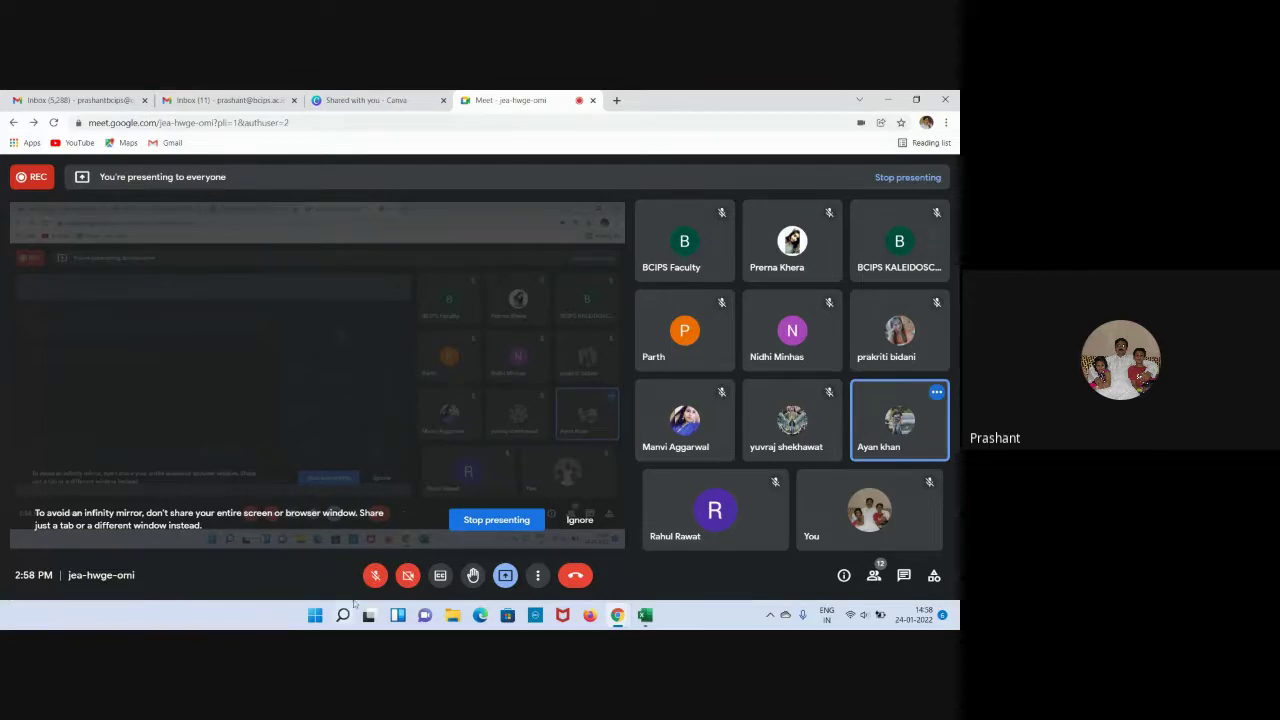
pyautogui.click(375, 575)
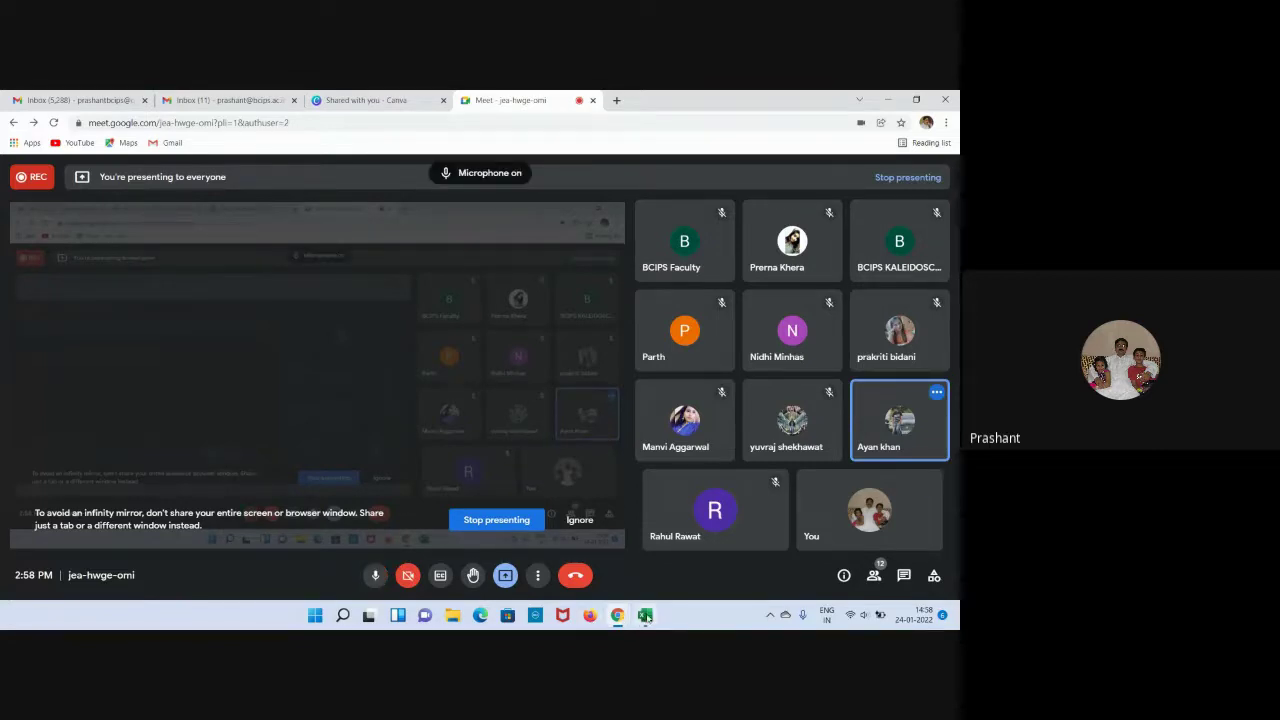
pyautogui.click(645, 615)
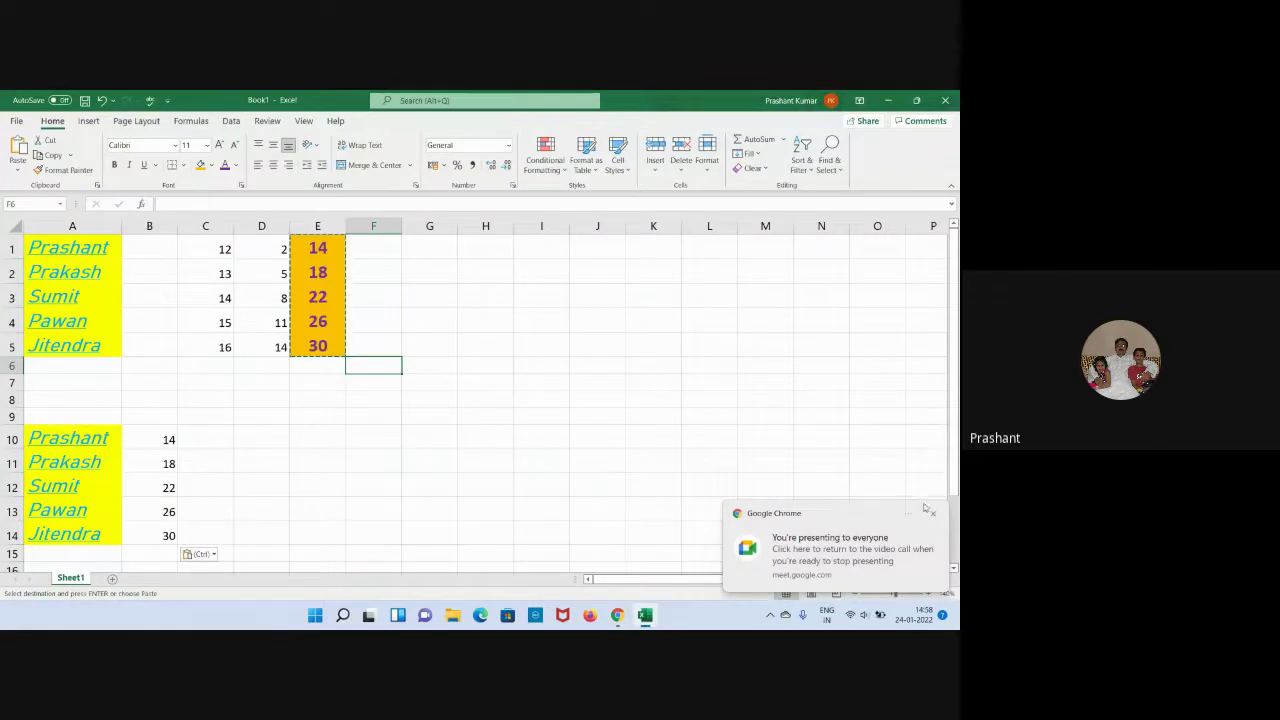
# Close Chrome's 'You're presenting to everyone' notification covering the sheet.
pyautogui.click(932, 516)
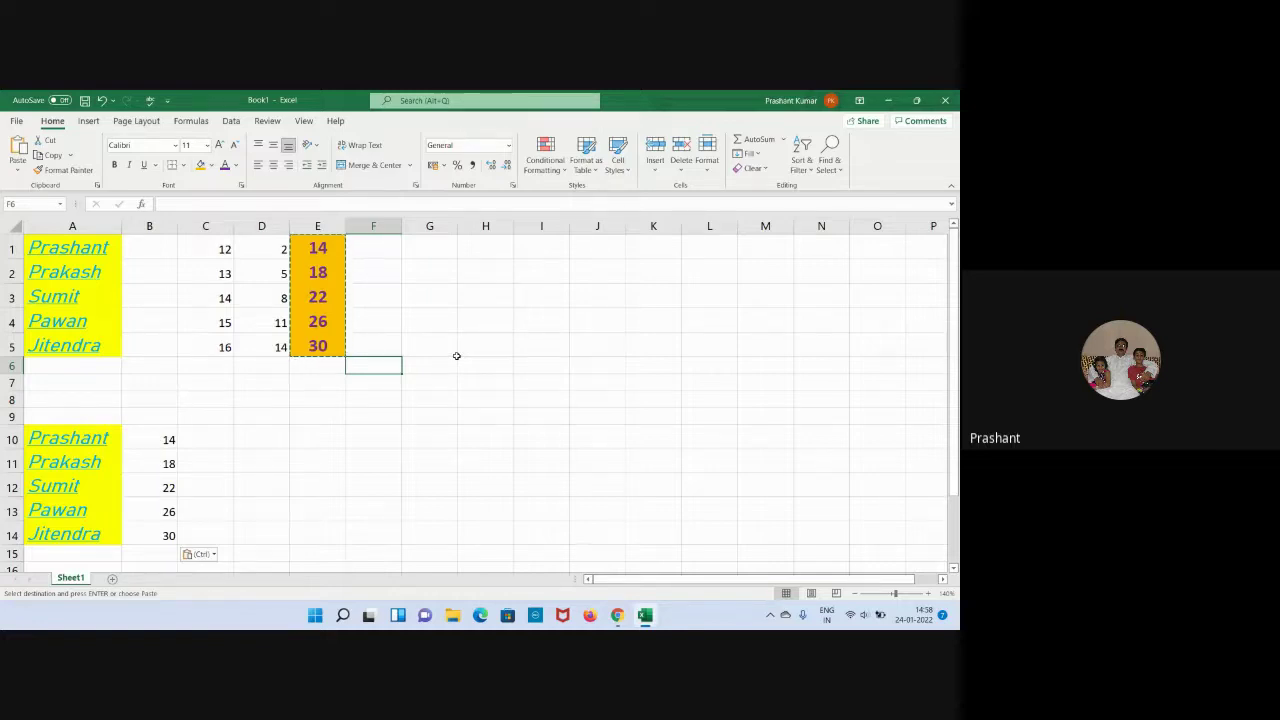
# Copy E1:E5 and paste only its orange fill formatting into D10:D14.
pyautogui.click(466, 355)
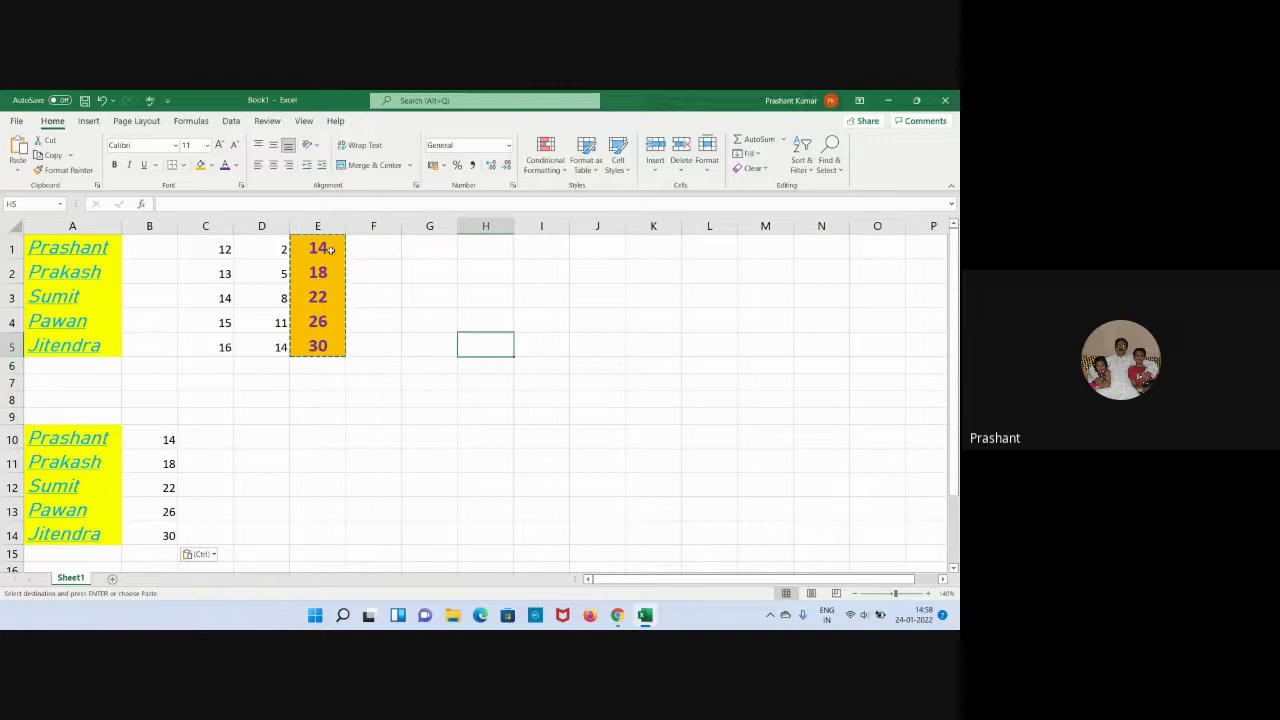
pyautogui.moveTo(329, 250); pyautogui.dragTo(318, 345)
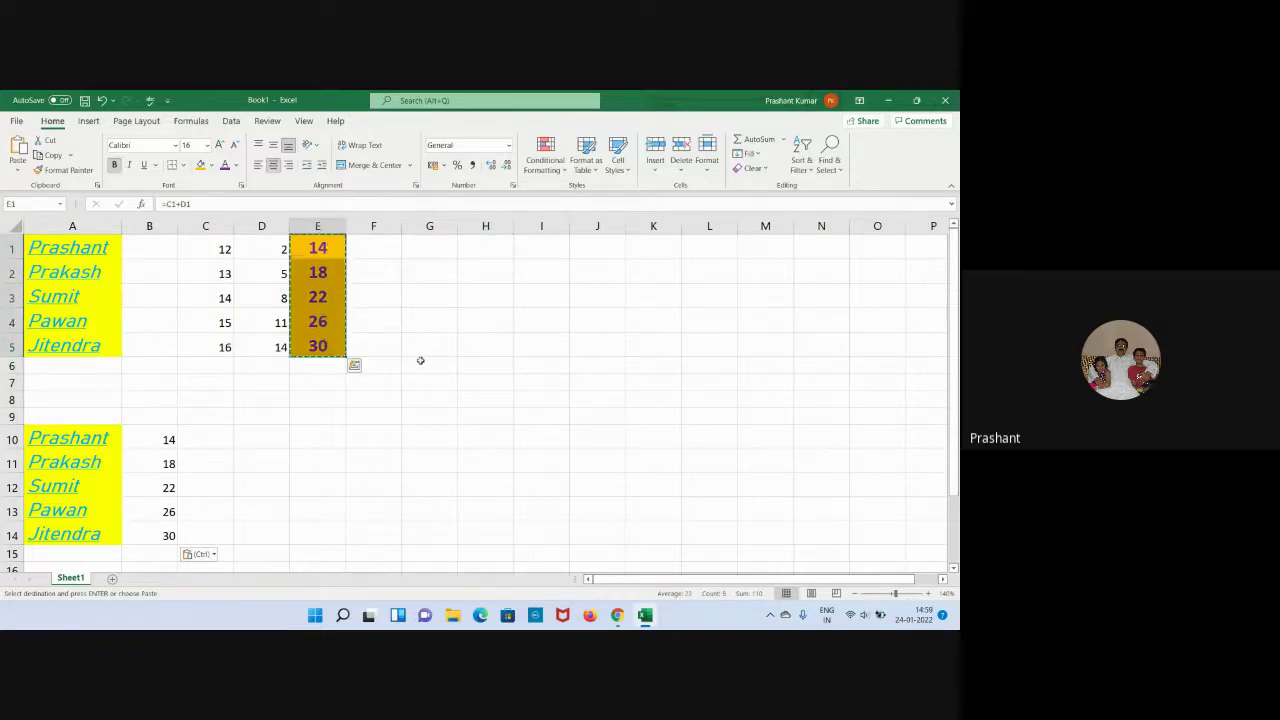
pyautogui.click(208, 440)
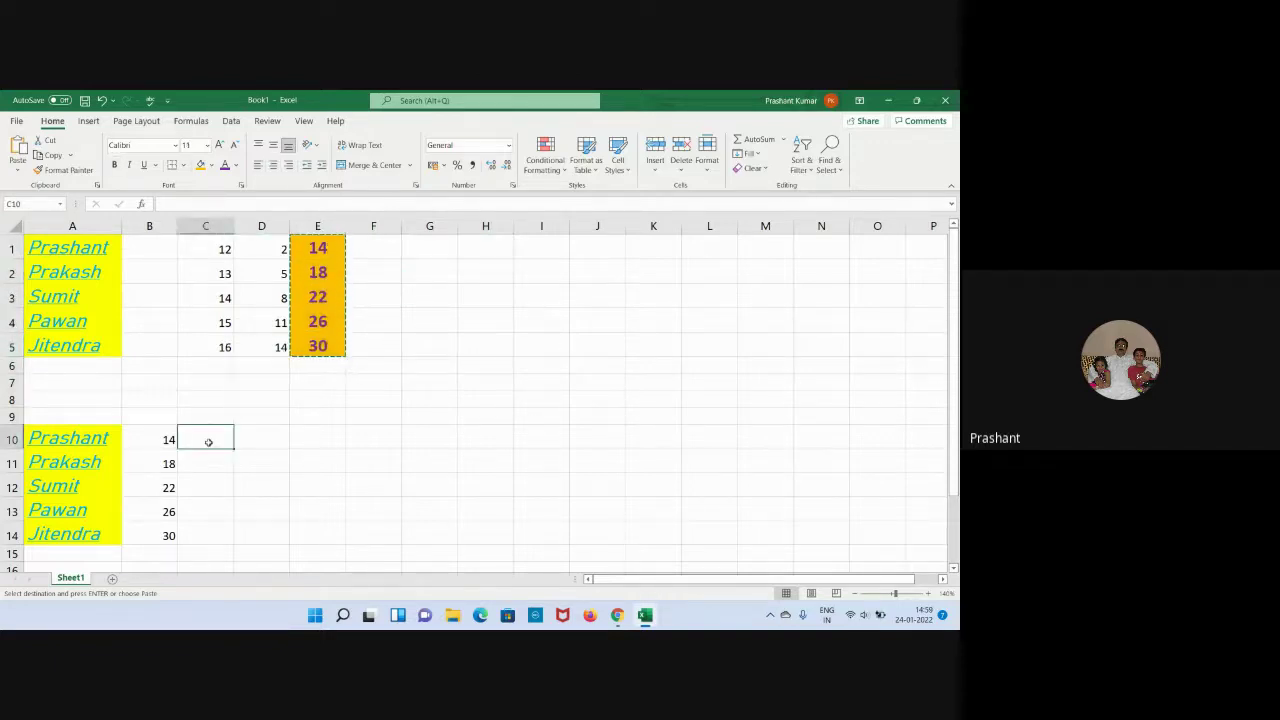
pyautogui.click(266, 438)
pyautogui.rightClick(266, 438)
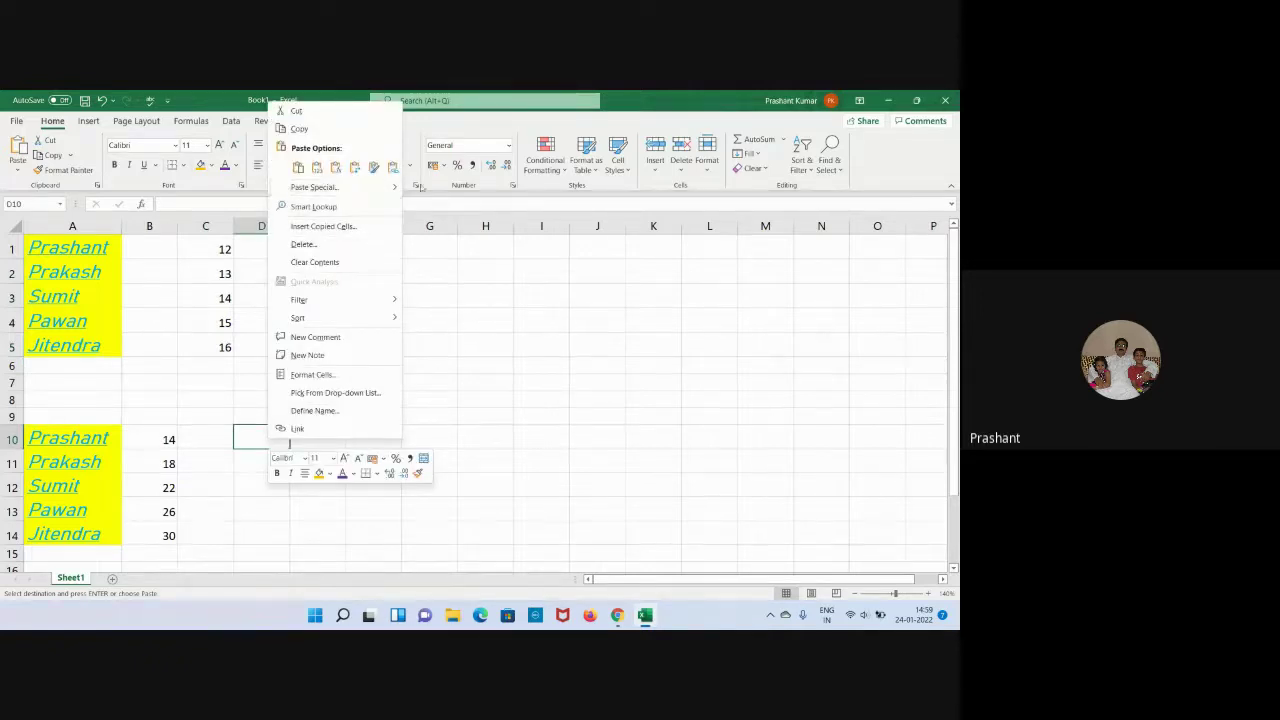
pyautogui.moveTo(397, 187)
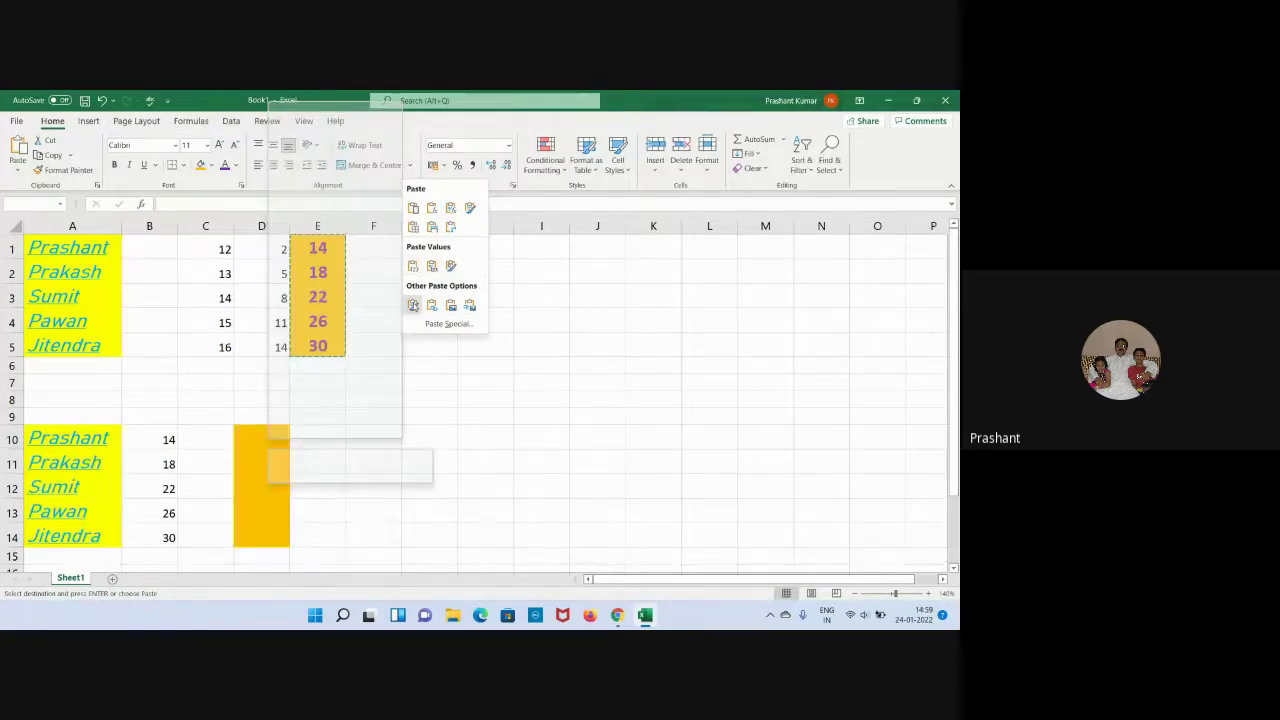
pyautogui.click(440, 414)
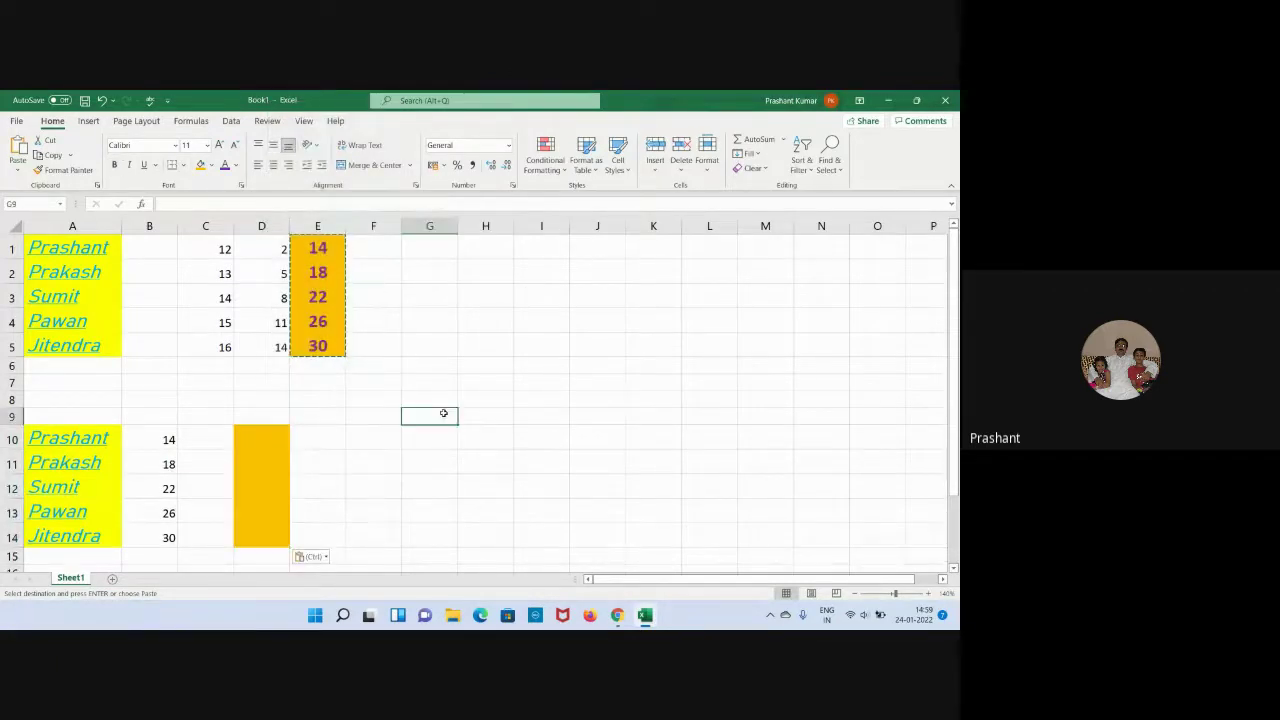
pyautogui.click(277, 437)
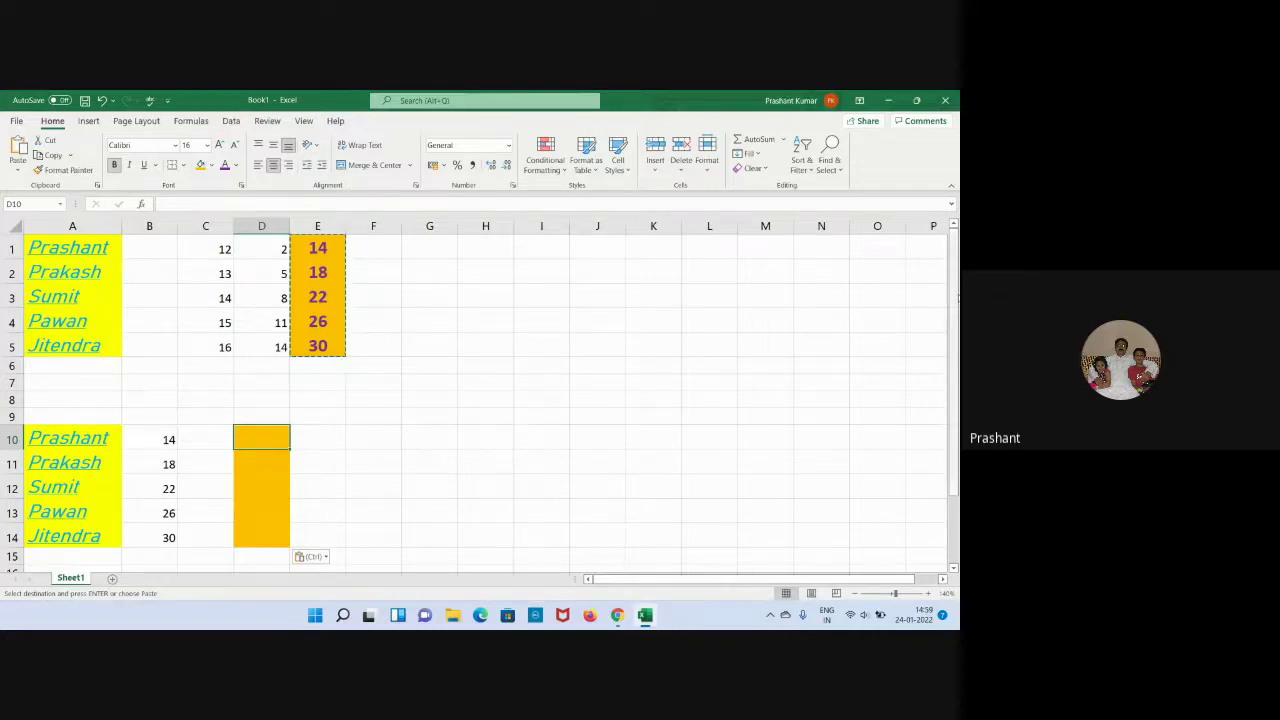
# Enter the numbers 1, 2, 3, 4 and 5 into D10 through D14.
pyautogui.write('1')
pyautogui.press('Return')
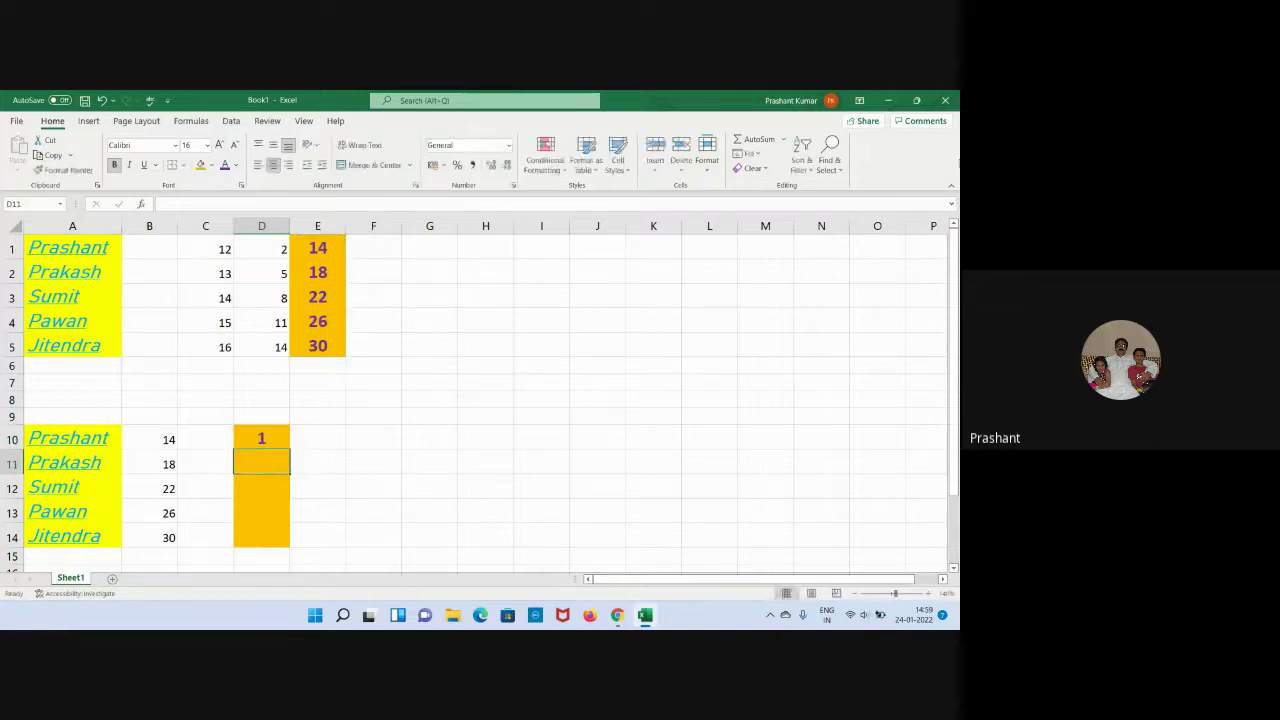
pyautogui.write('23')
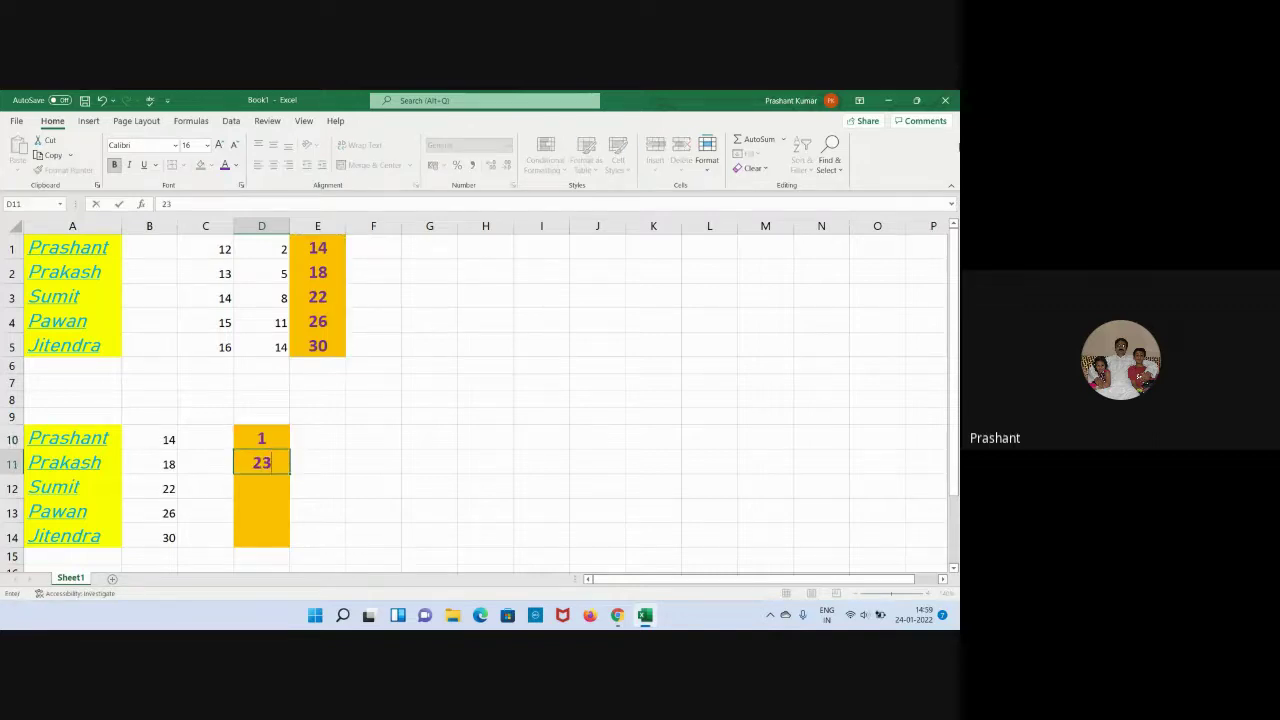
pyautogui.press('BackSpace')
pyautogui.press('Return')
pyautogui.write('3')
pyautogui.press('Return')
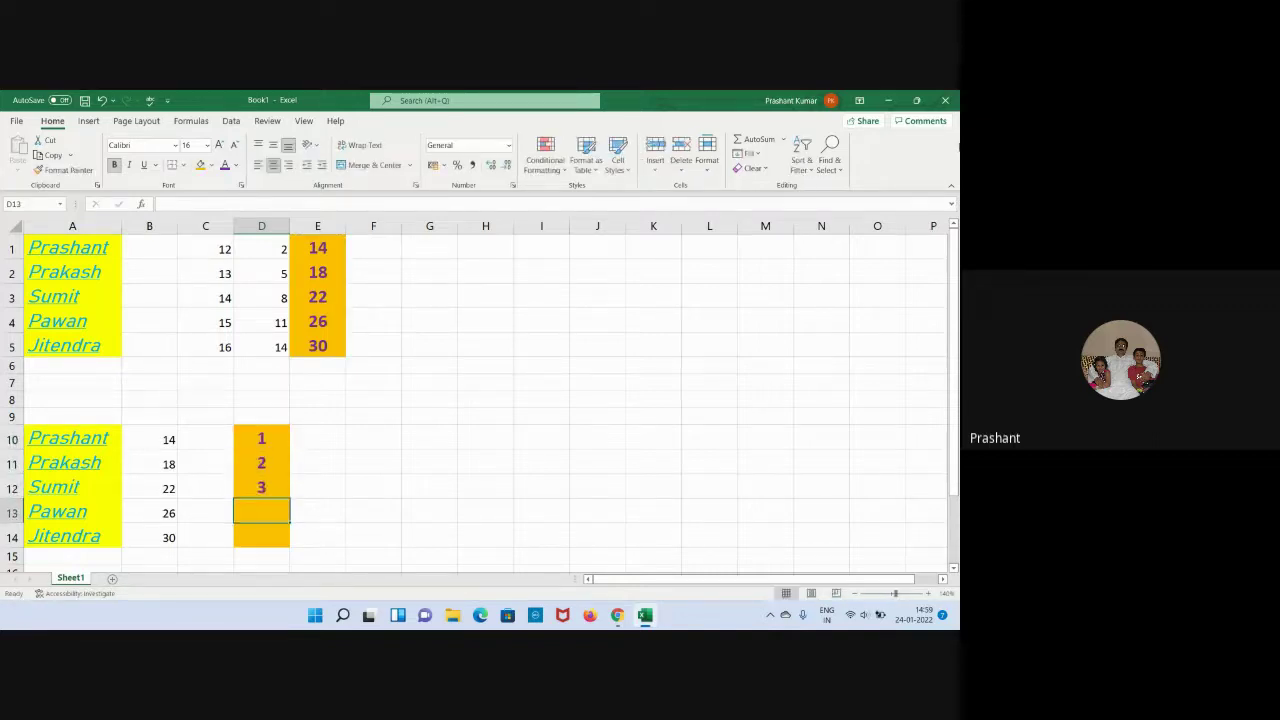
pyautogui.write('4')
pyautogui.press('Return')
pyautogui.write('5')
pyautogui.press('Return')
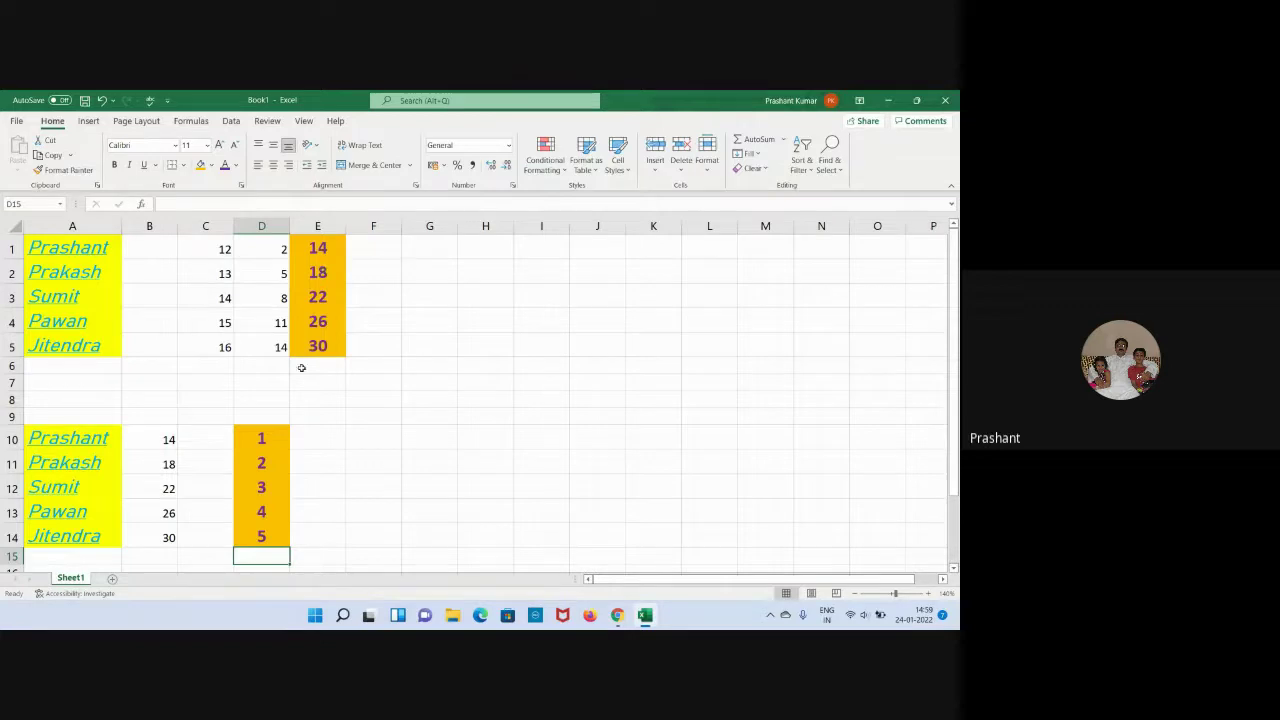
pyautogui.click(326, 491)
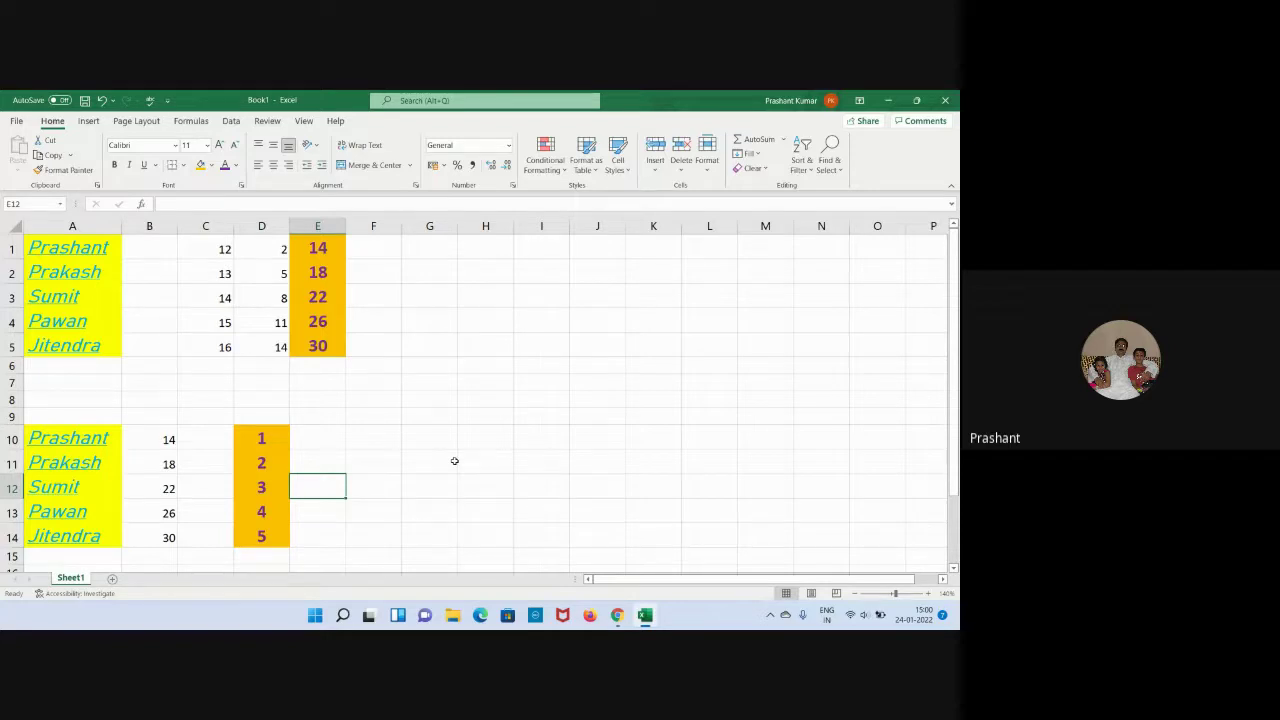
pyautogui.click(454, 461)
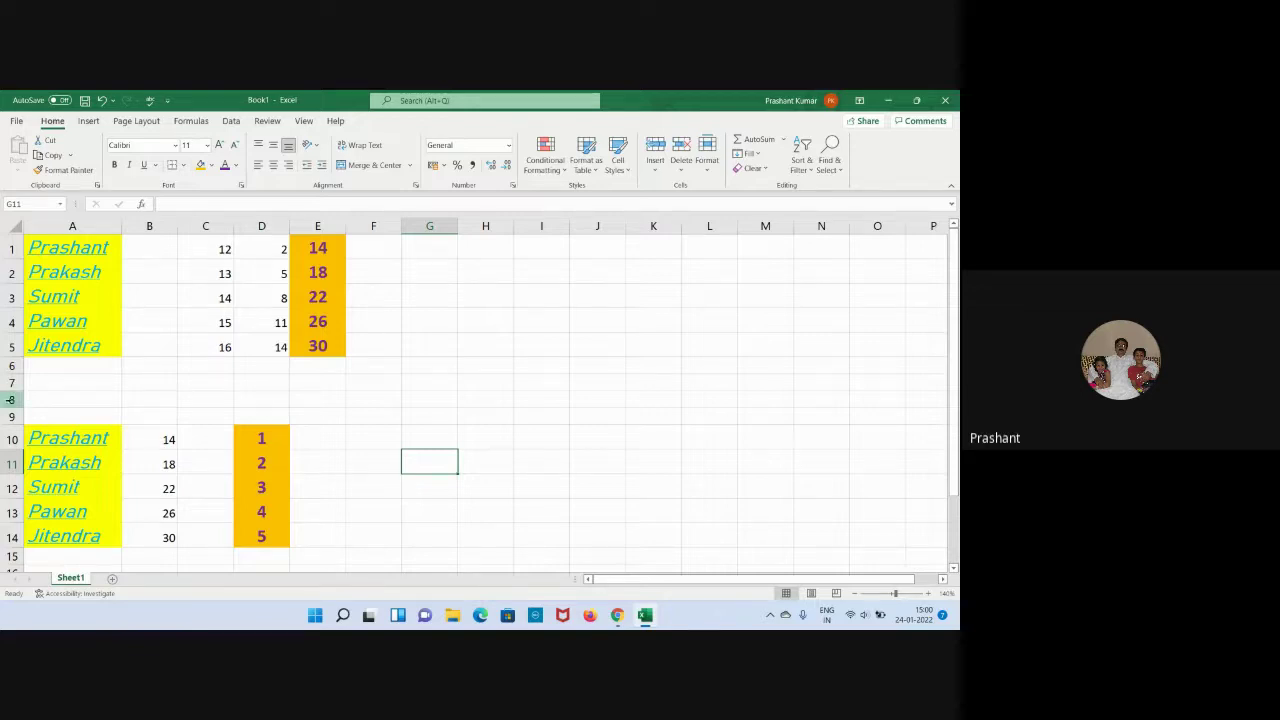
pyautogui.click(10, 399)
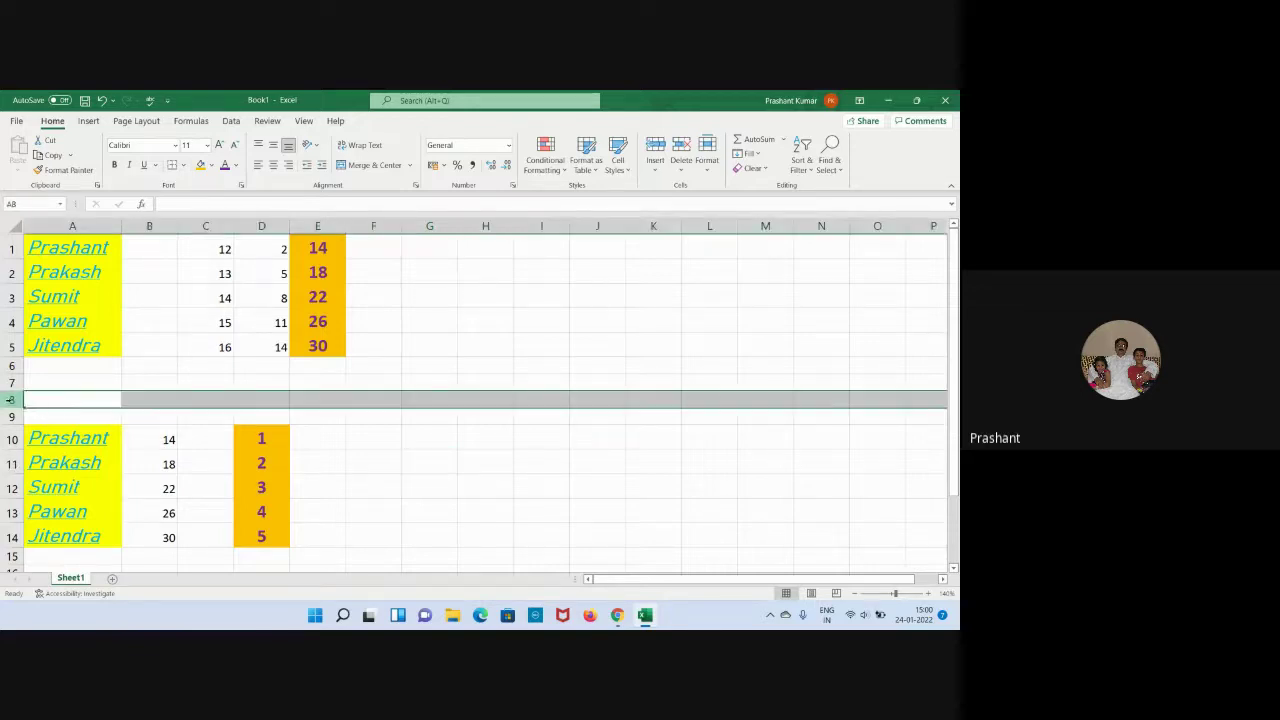
pyautogui.rightClick(10, 399)
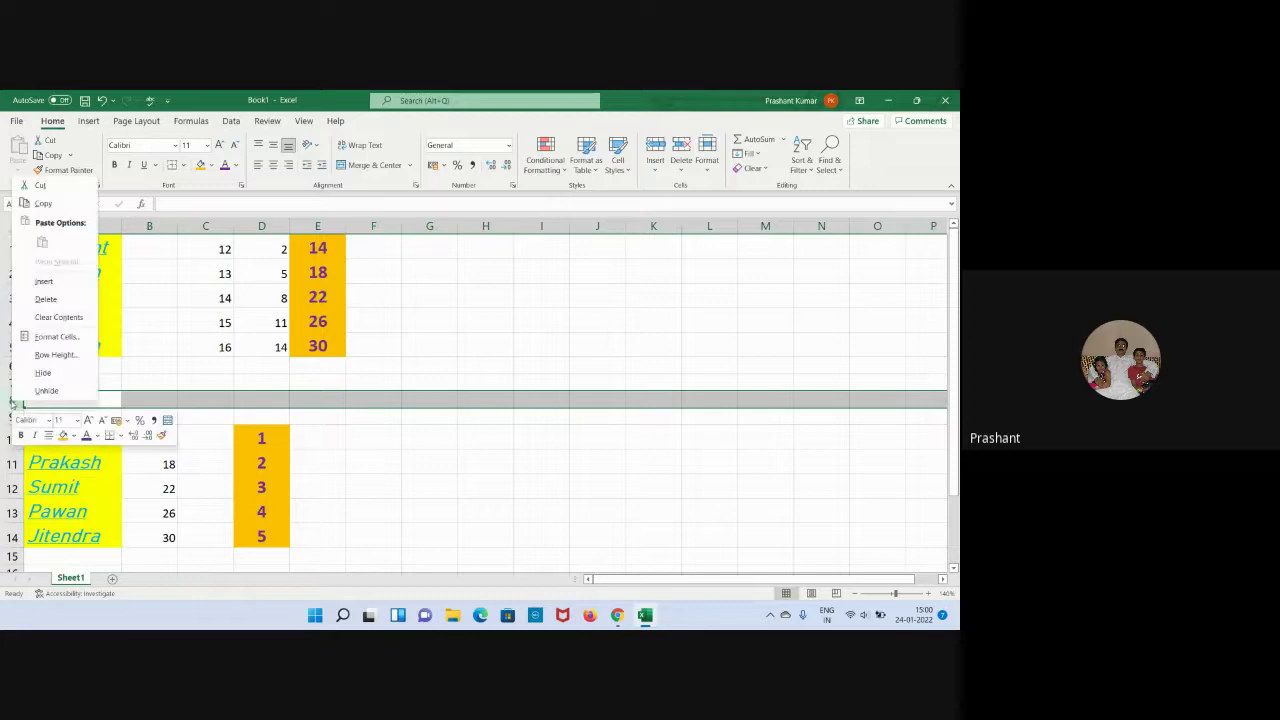
pyautogui.click(64, 300)
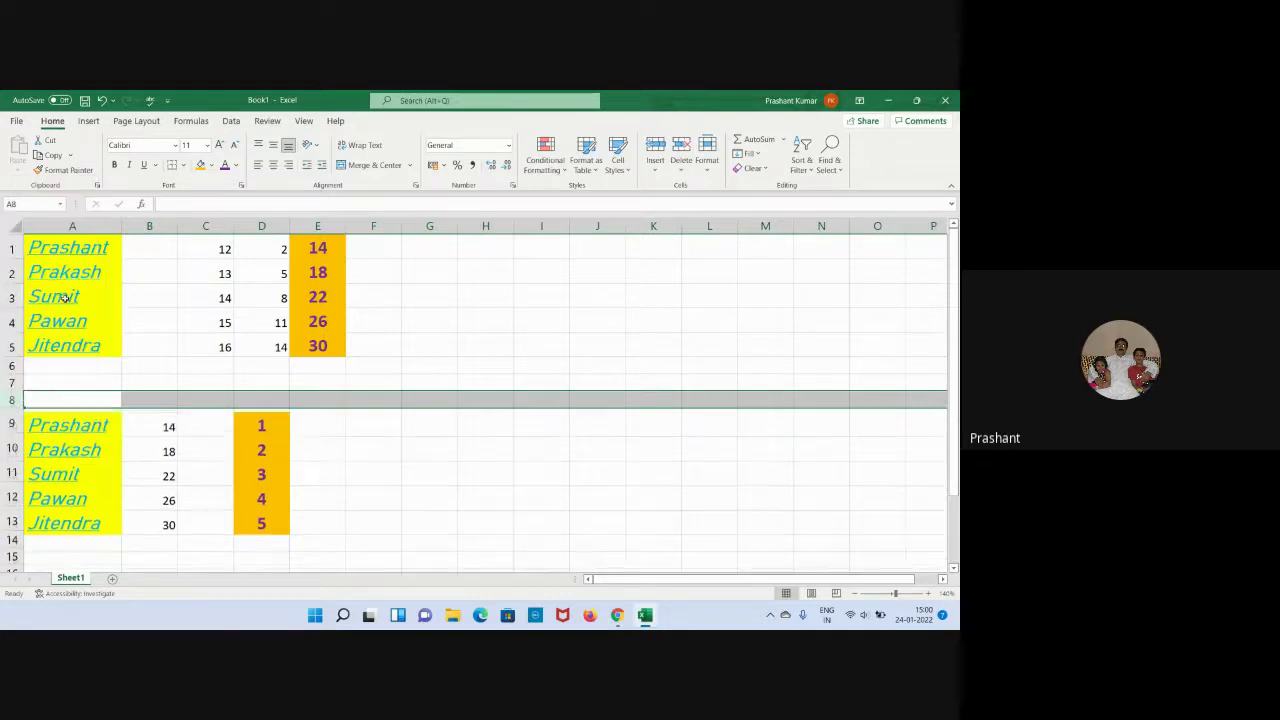
pyautogui.click(320, 428)
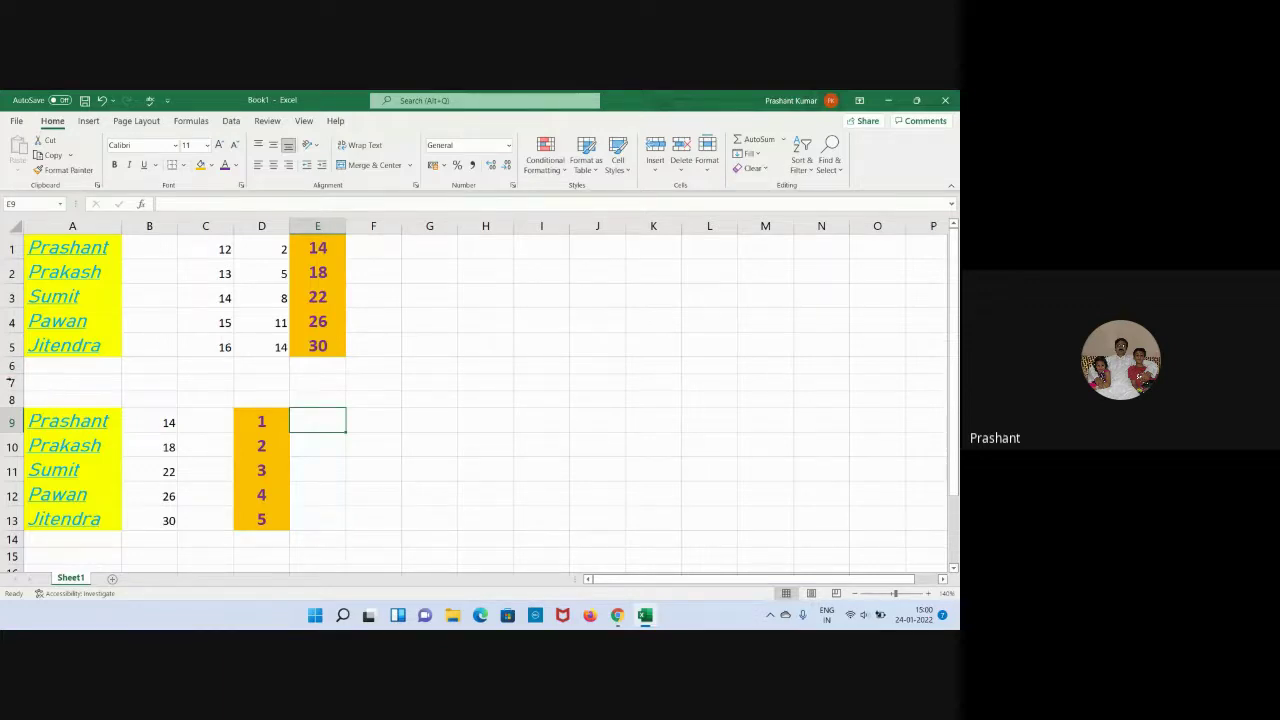
pyautogui.click(11, 382)
pyautogui.rightClick(13, 383)
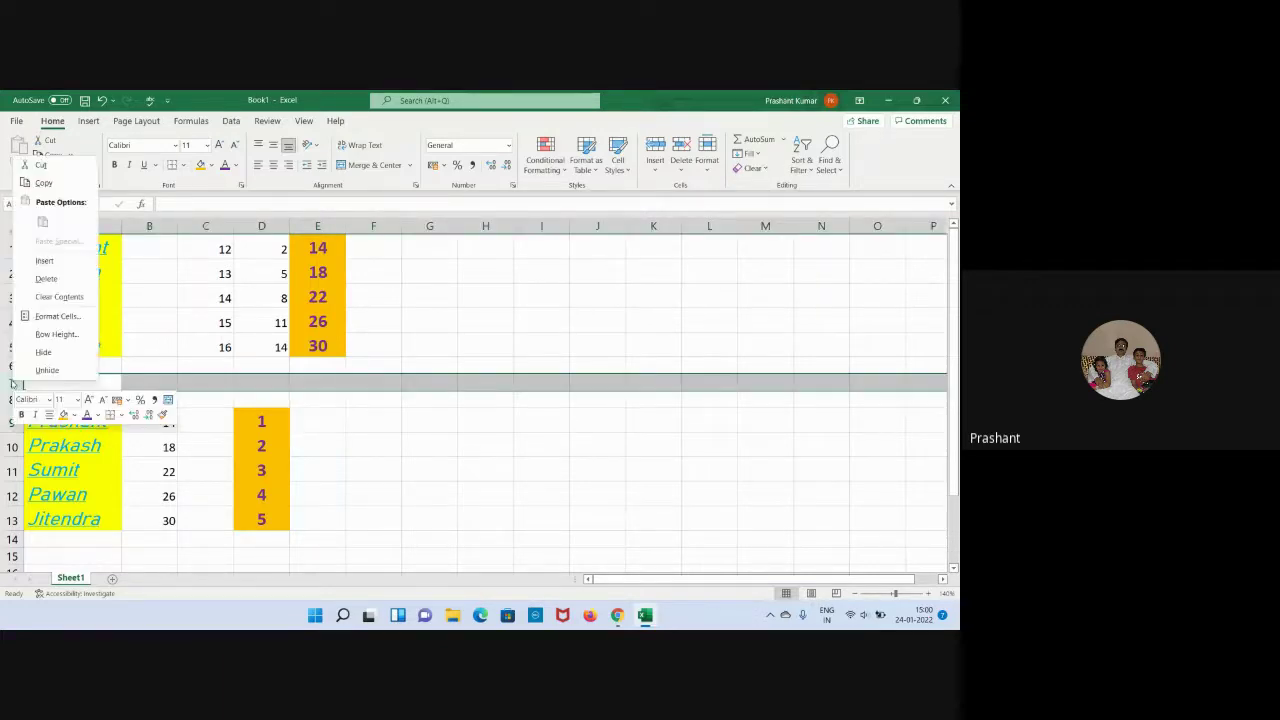
pyautogui.click(45, 263)
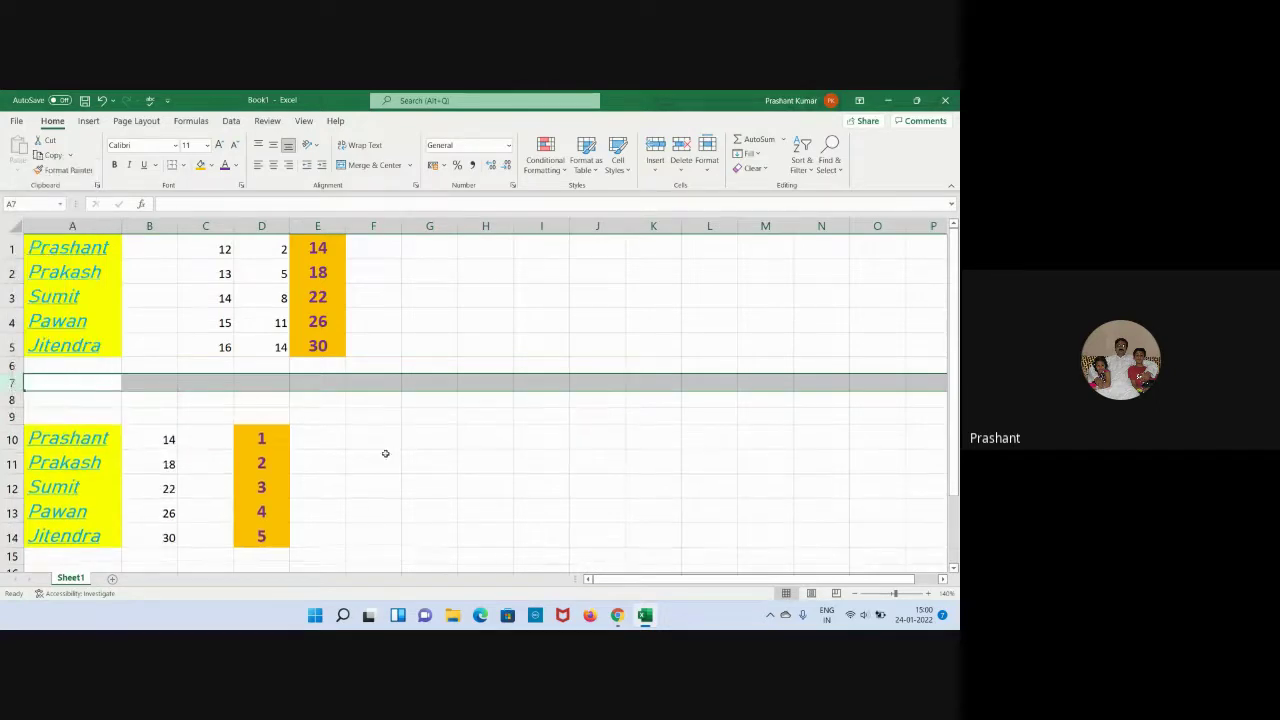
pyautogui.click(406, 481)
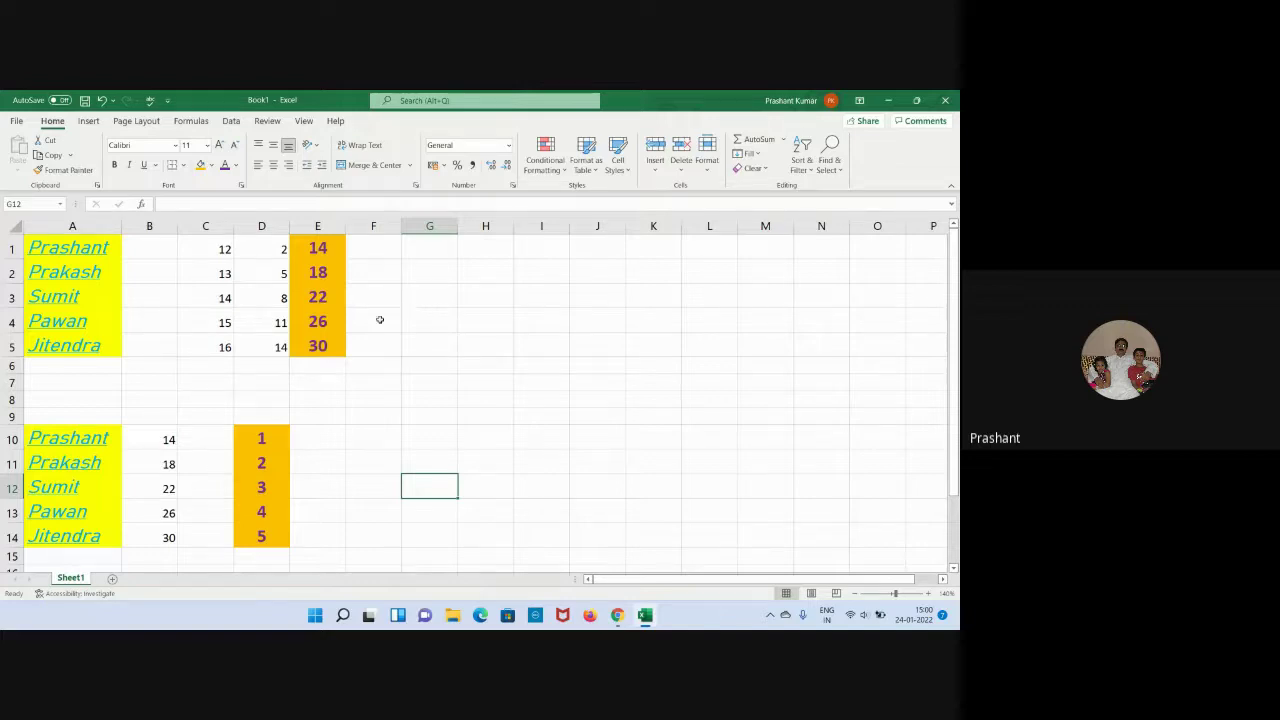
# Delete column B so totals move to D1:D5 and numbers 1–5 to C10:C14.
pyautogui.click(156, 222)
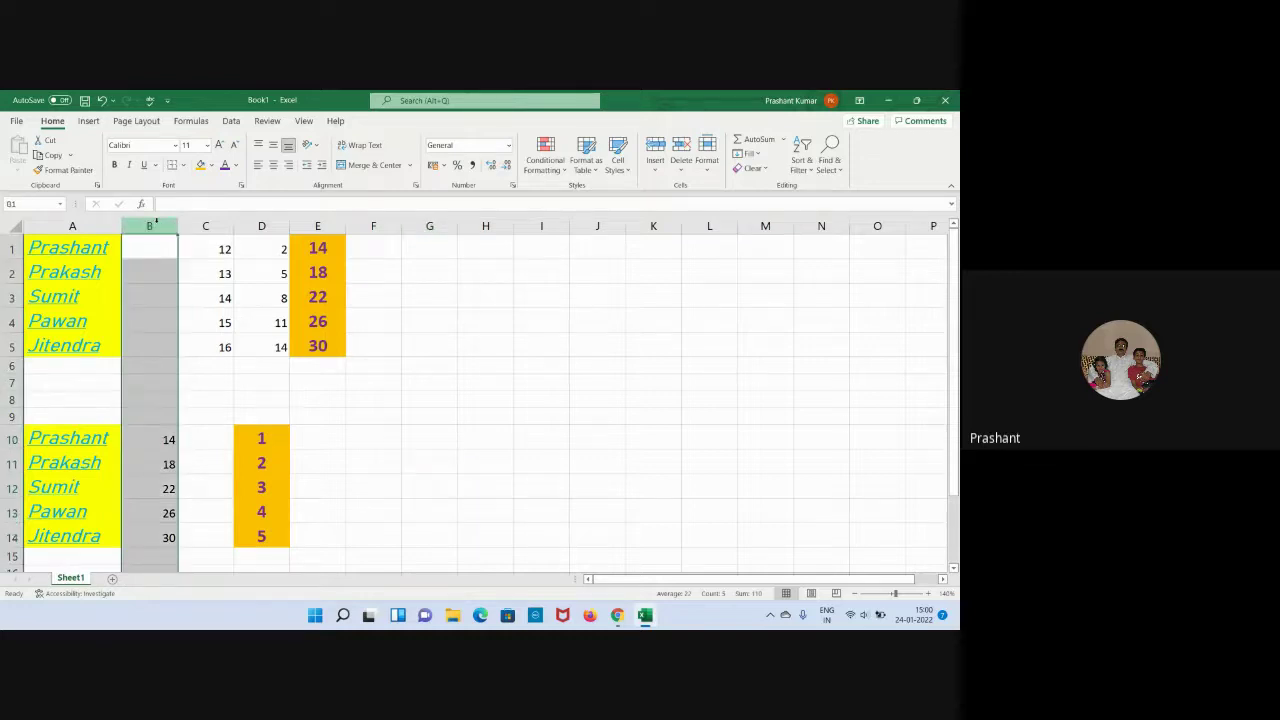
pyautogui.rightClick(156, 222)
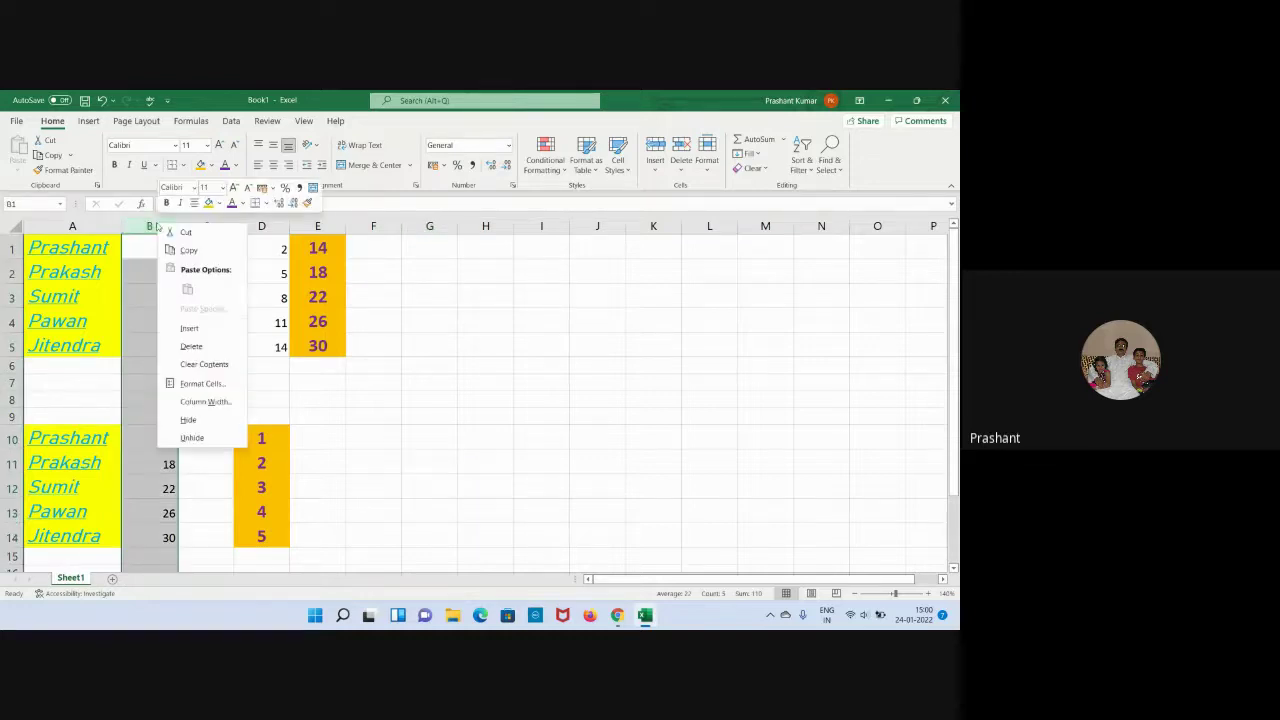
pyautogui.click(201, 343)
pyautogui.click(399, 445)
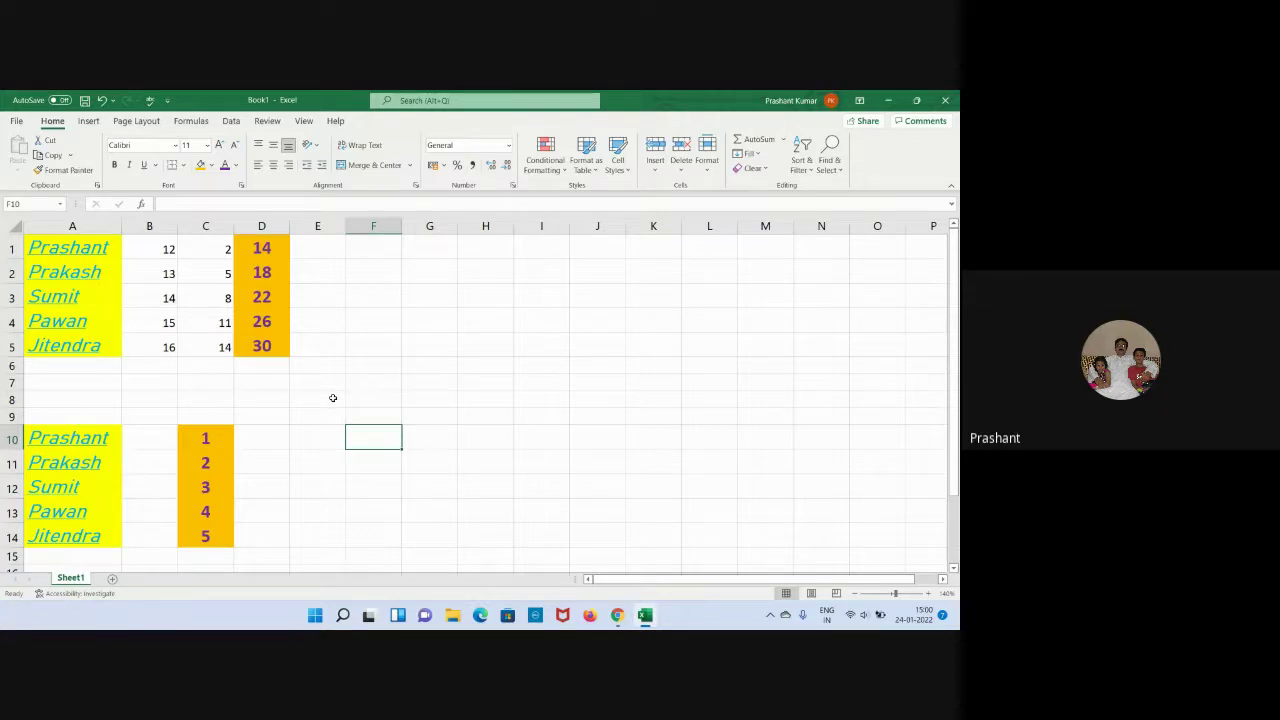
pyautogui.click(406, 411)
pyautogui.click(412, 398)
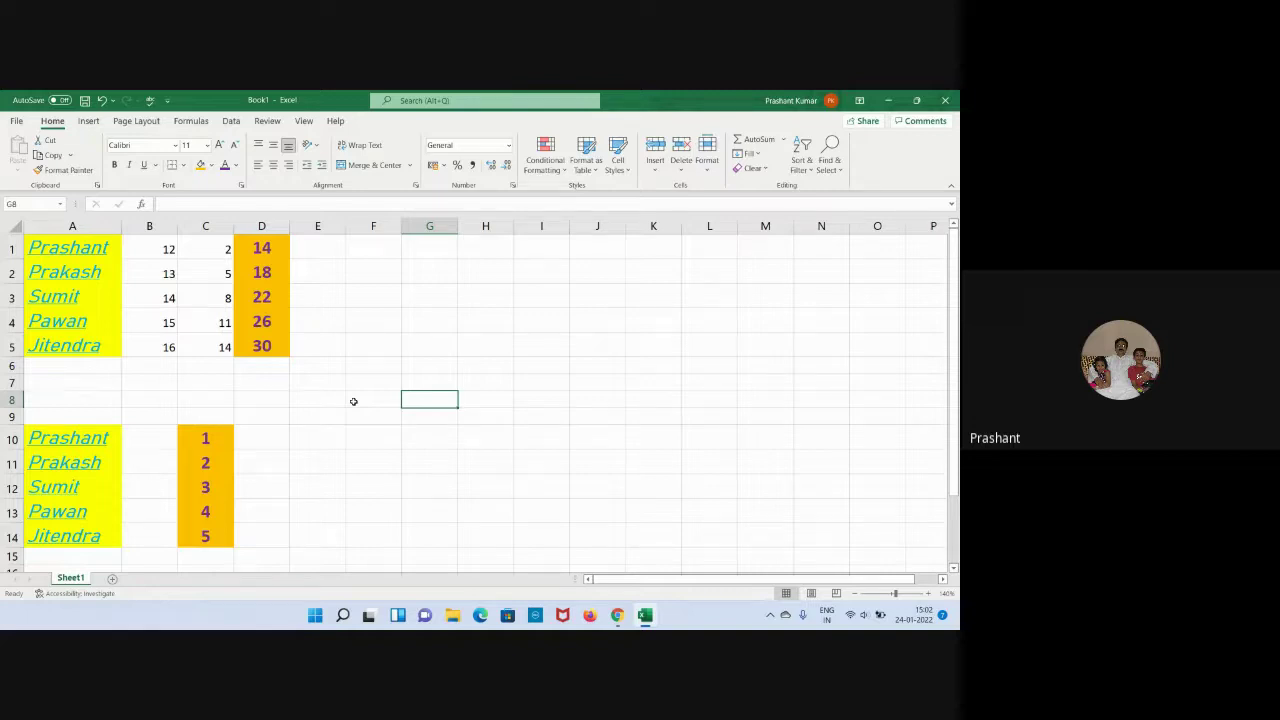
pyautogui.click(396, 461)
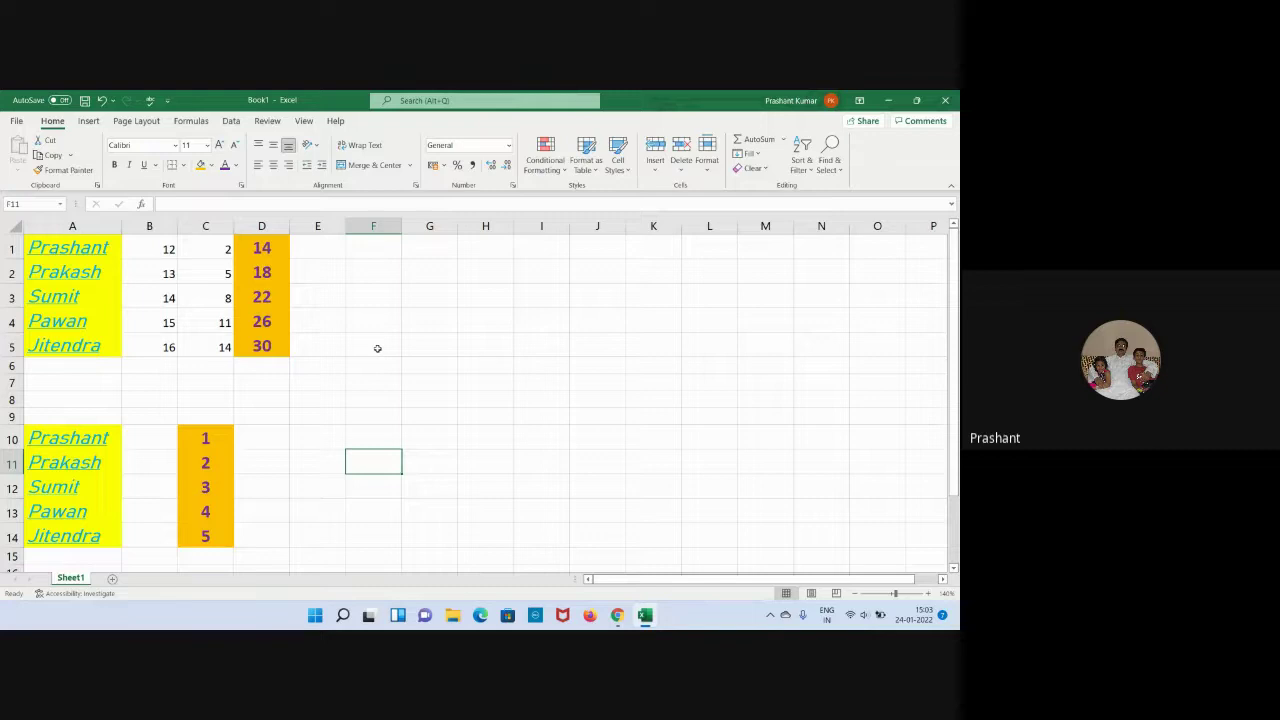
pyautogui.click(414, 346)
pyautogui.click(378, 346)
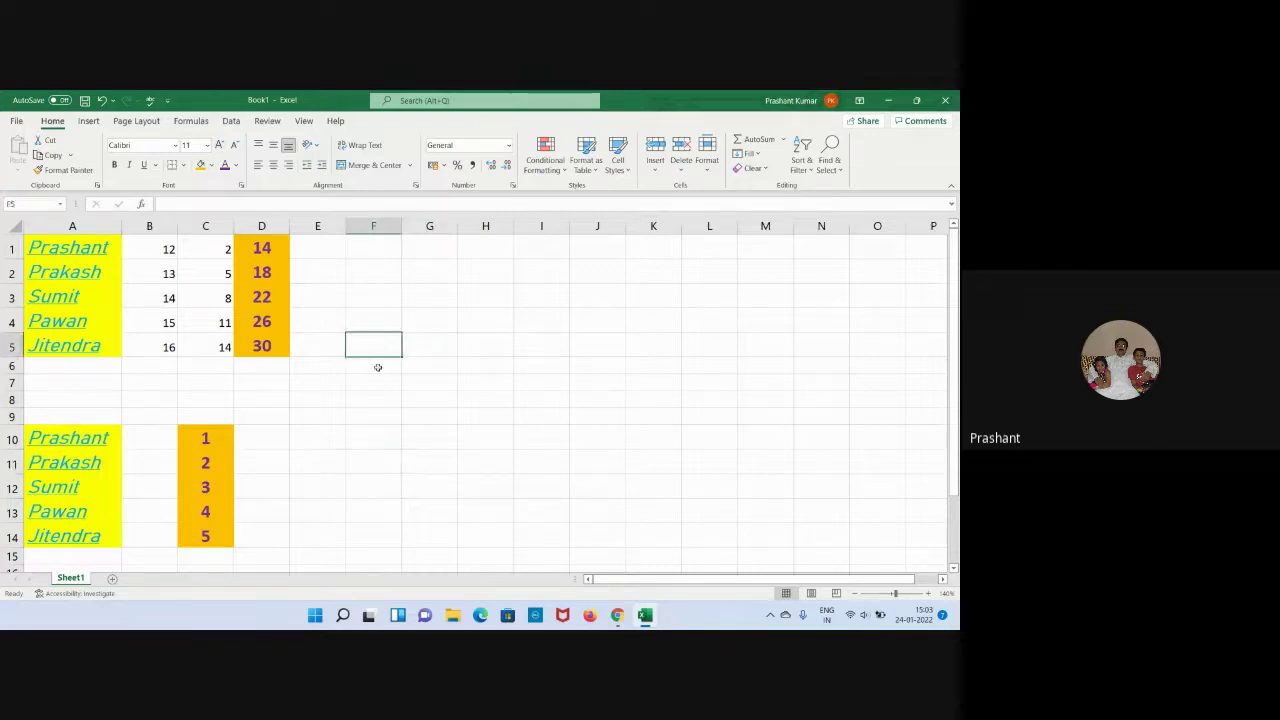
pyautogui.click(378, 367)
pyautogui.click(430, 366)
pyautogui.click(485, 367)
pyautogui.click(540, 367)
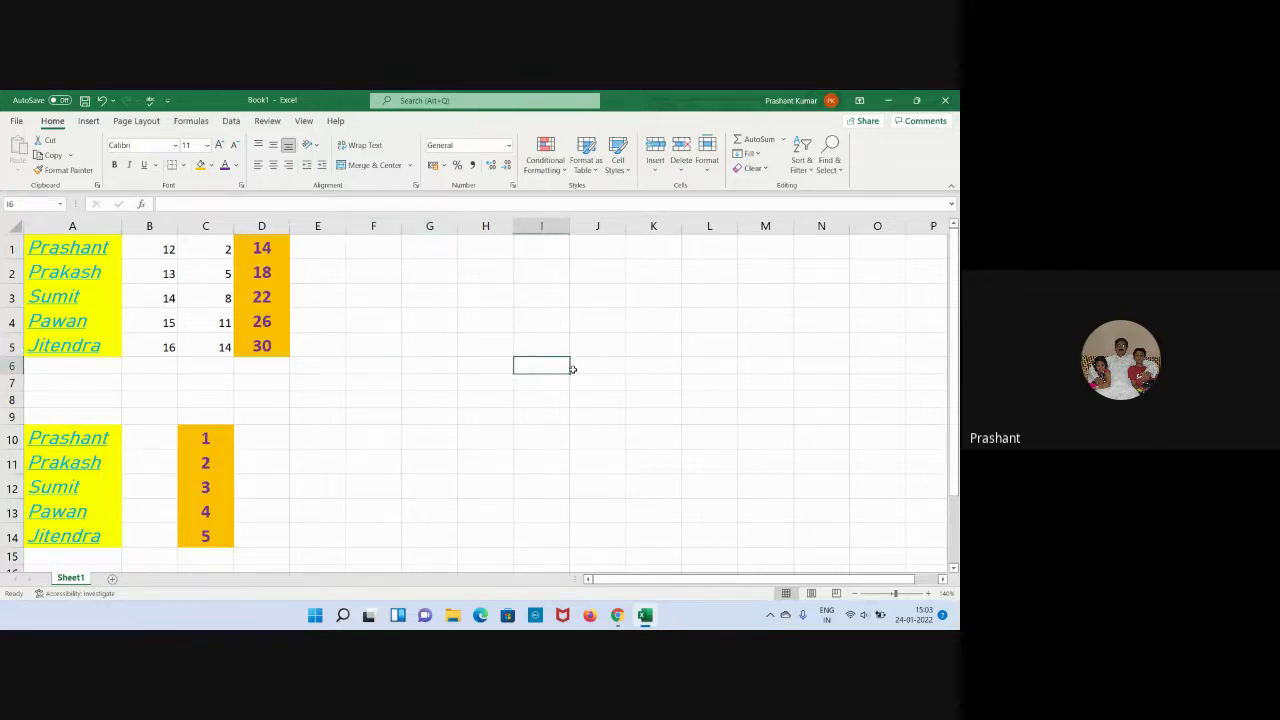
pyautogui.click(598, 368)
pyautogui.click(640, 368)
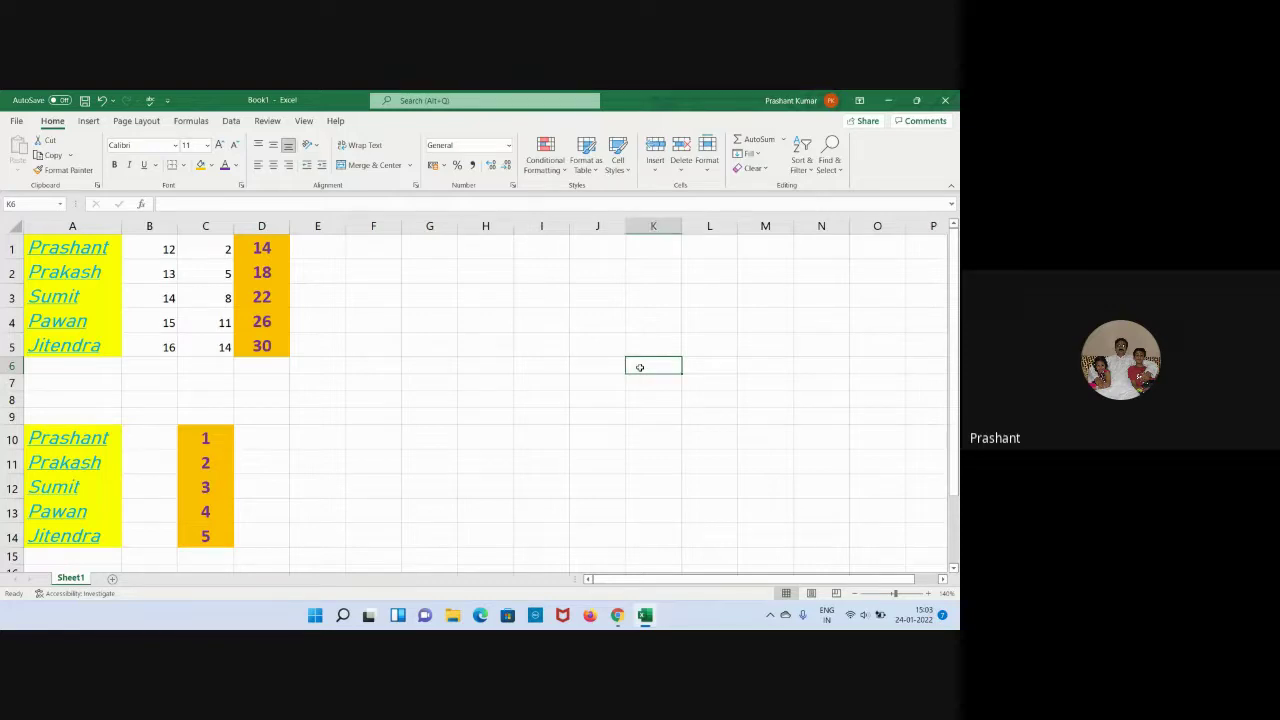
pyautogui.click(340, 364)
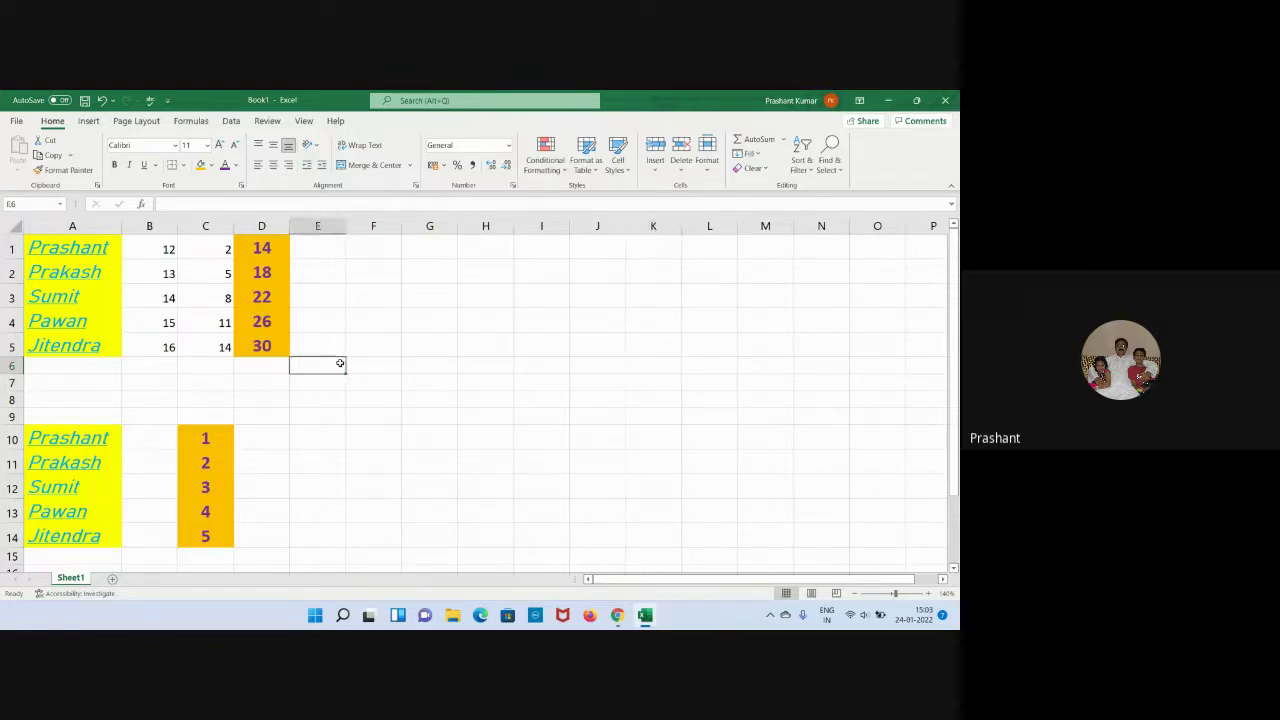
# Add worksheets Sheet2, Sheet3 and Sheet4, and zoom in on Sheet2's grid.
pyautogui.click(113, 581)
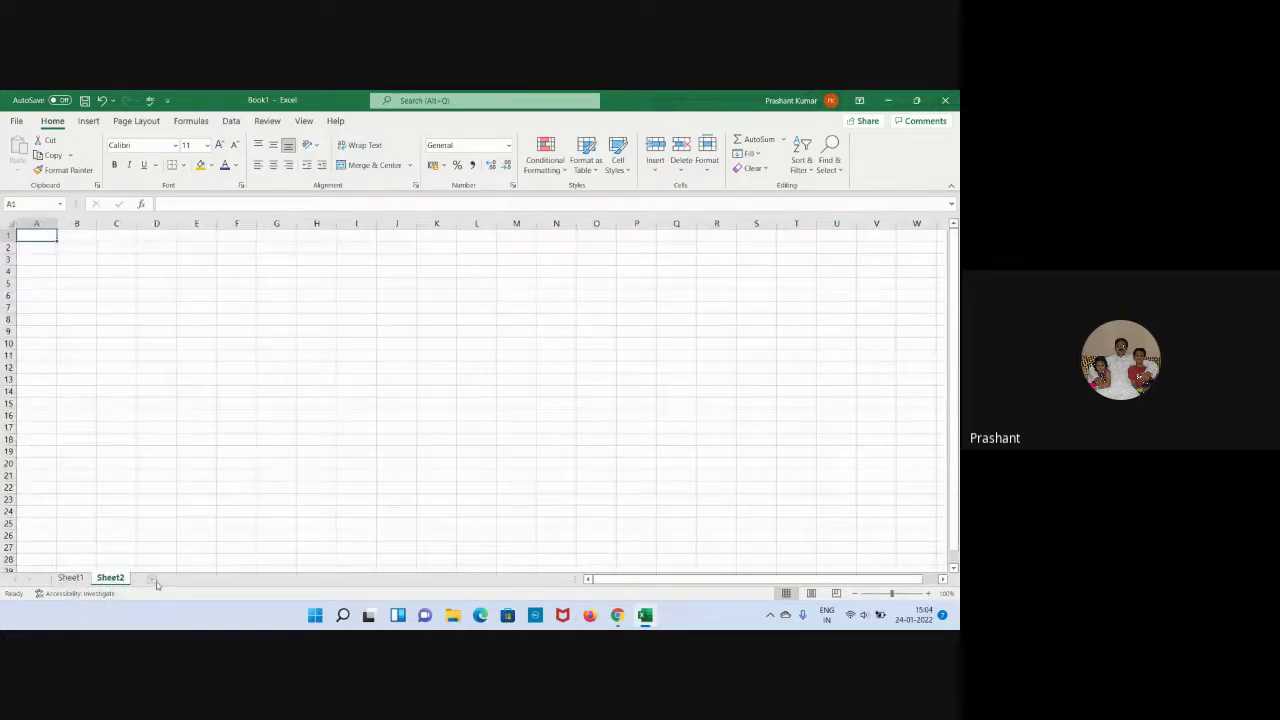
pyautogui.click(153, 580)
pyautogui.click(191, 579)
pyautogui.click(110, 578)
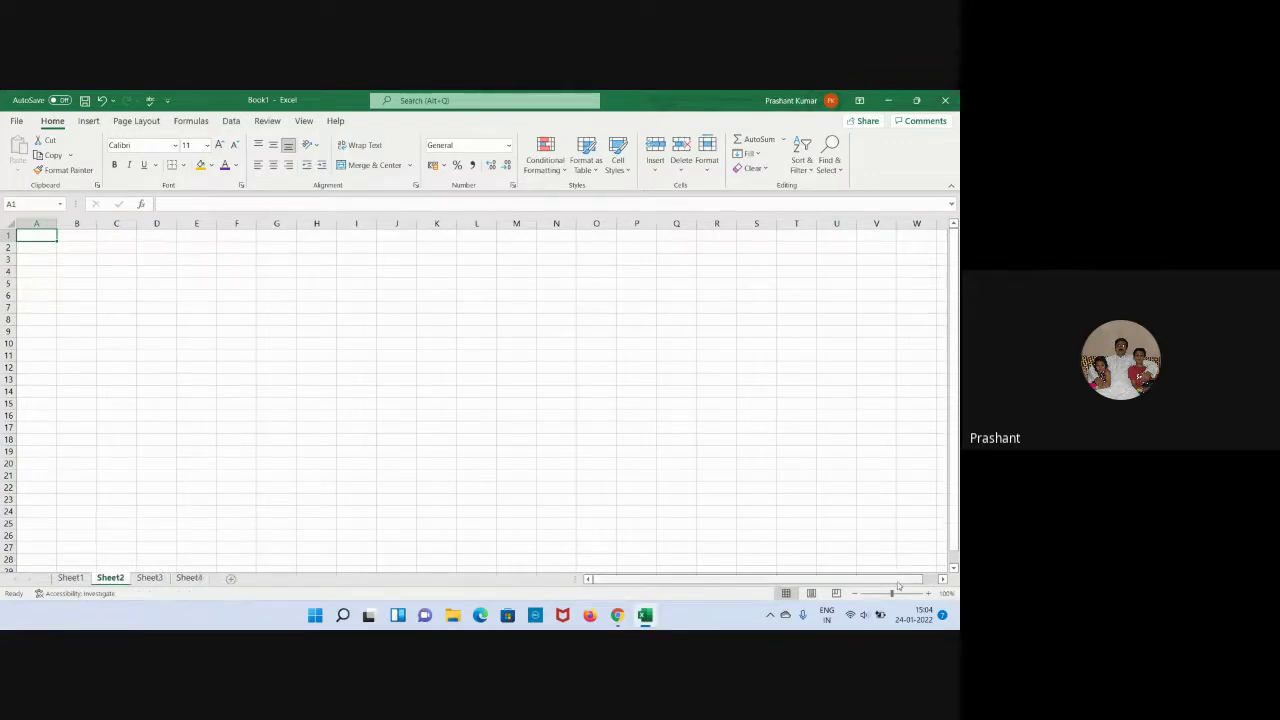
pyautogui.click(928, 593)
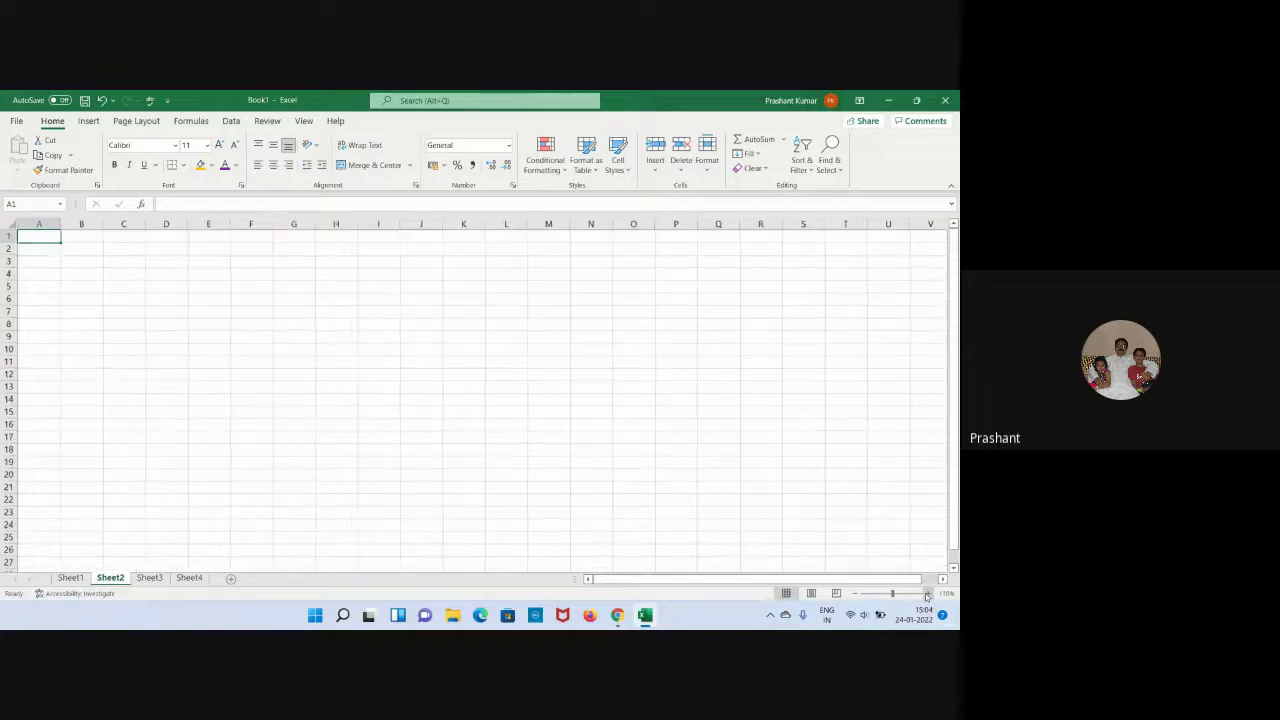
pyautogui.click(928, 593)
pyautogui.click(928, 593)
# Zoom in on the Sheet3 and Sheet4 grids.
pyautogui.click(165, 579)
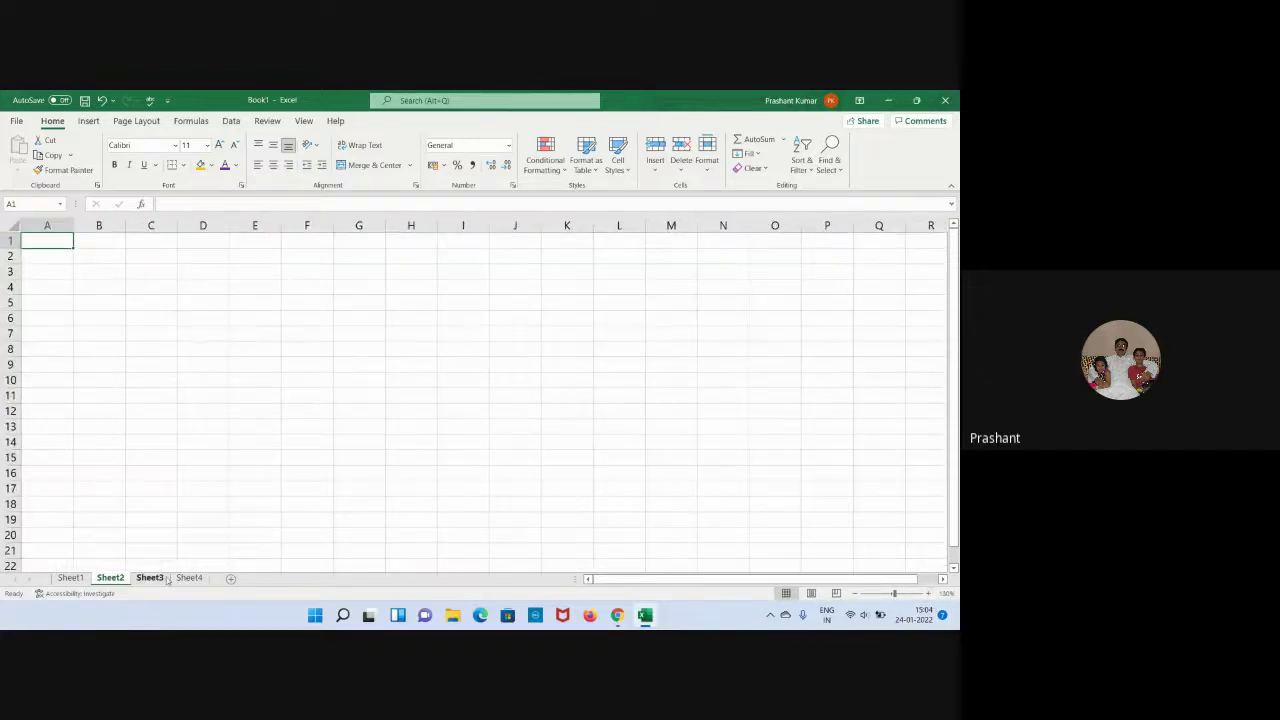
pyautogui.click(928, 593)
pyautogui.click(928, 593)
pyautogui.click(928, 593)
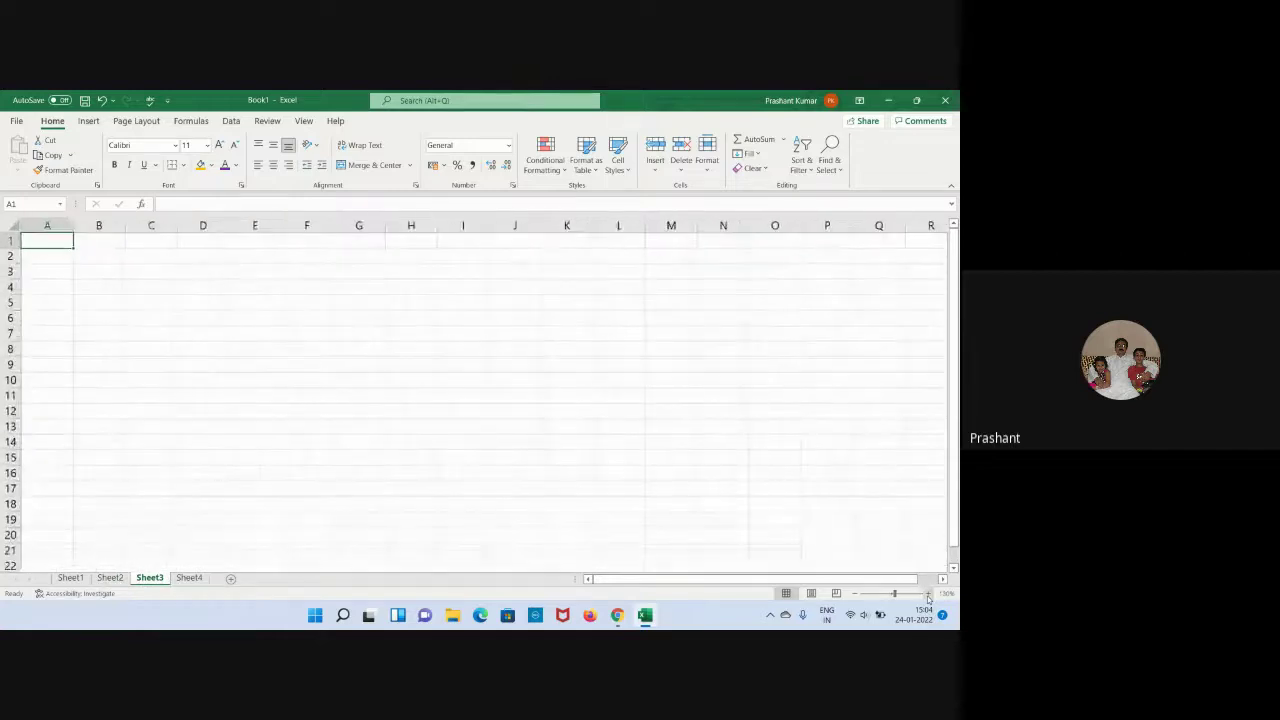
pyautogui.click(189, 578)
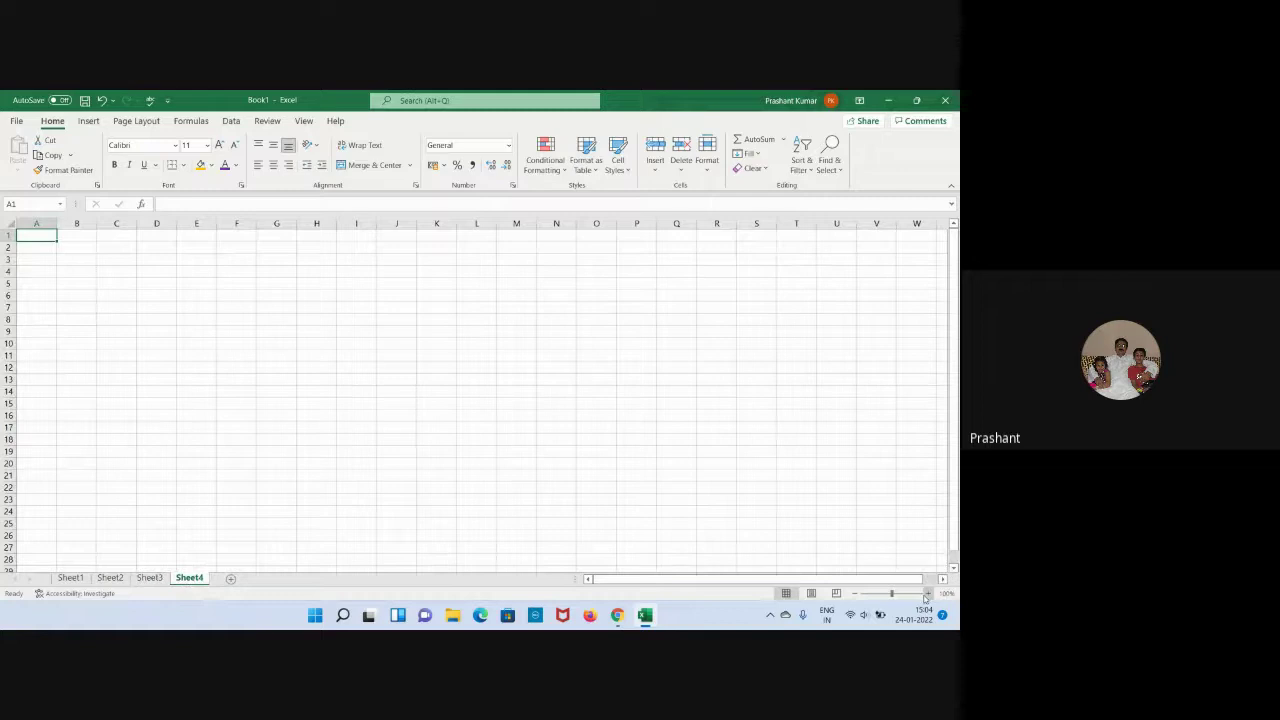
pyautogui.click(926, 595)
pyautogui.click(926, 595)
pyautogui.click(240, 317)
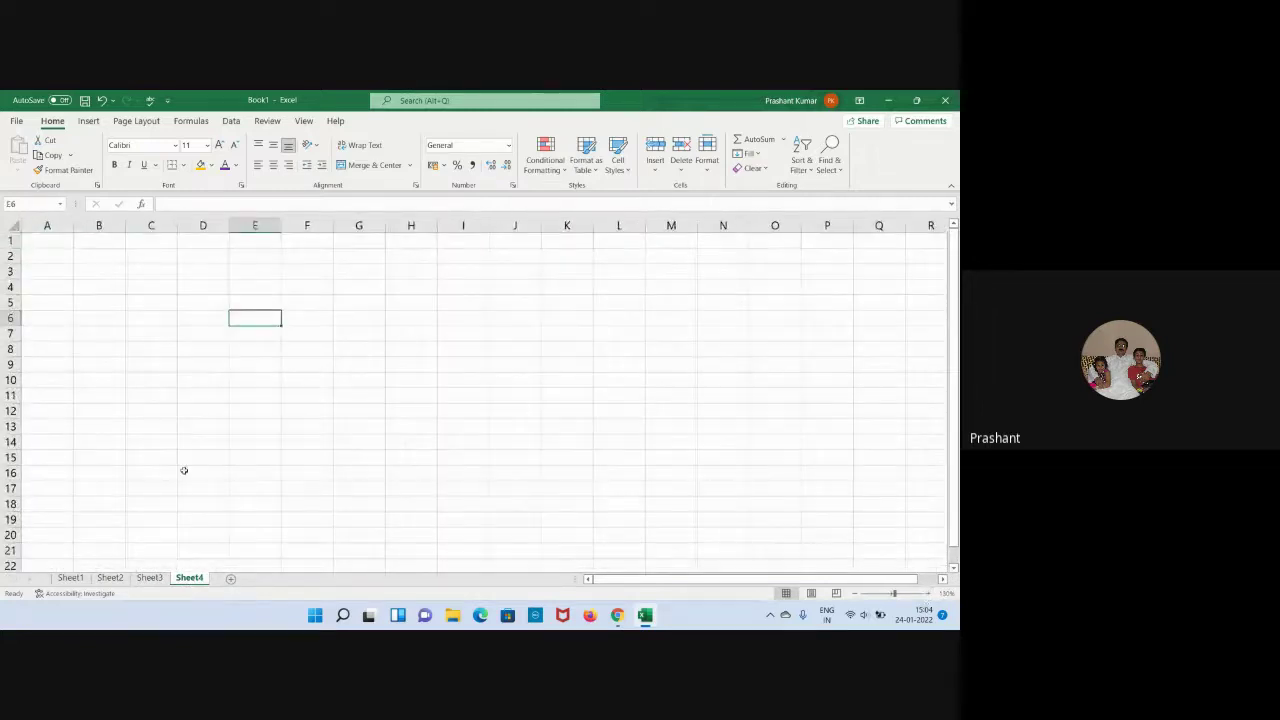
# Return to Sheet2, briefly show the meeting, and dismiss the presenting notification.
pyautogui.click(124, 579)
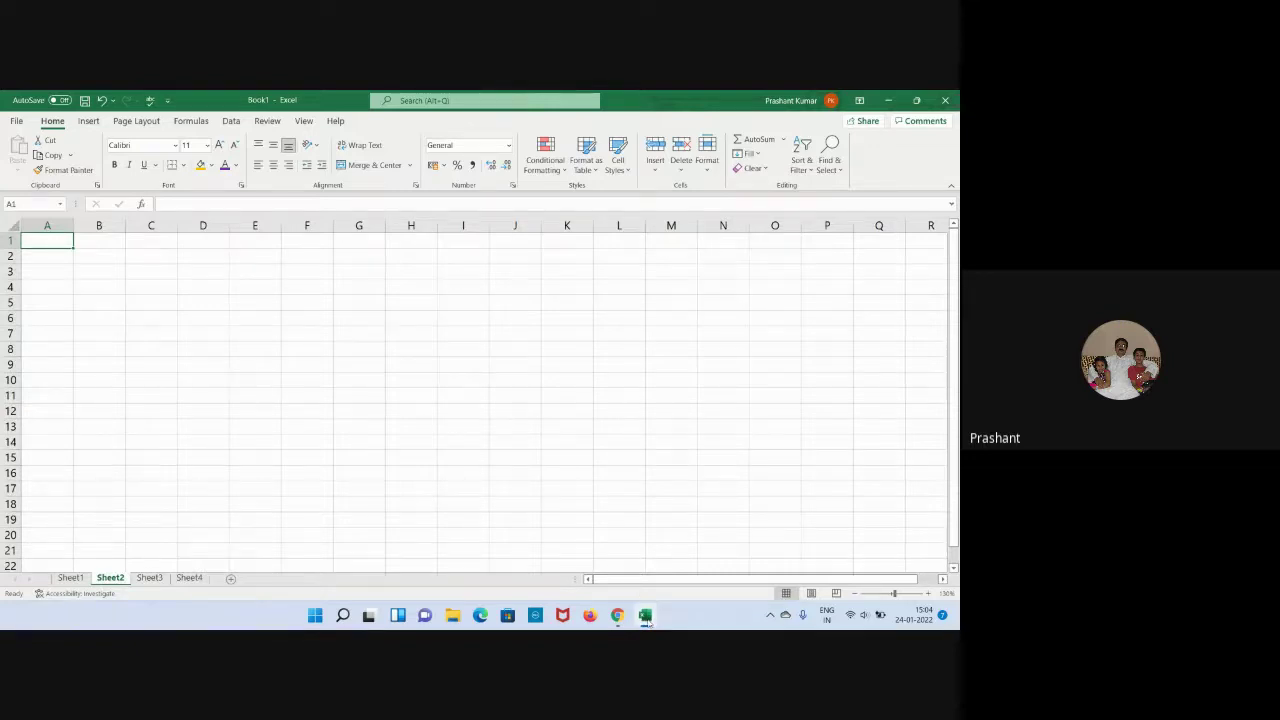
pyautogui.click(645, 616)
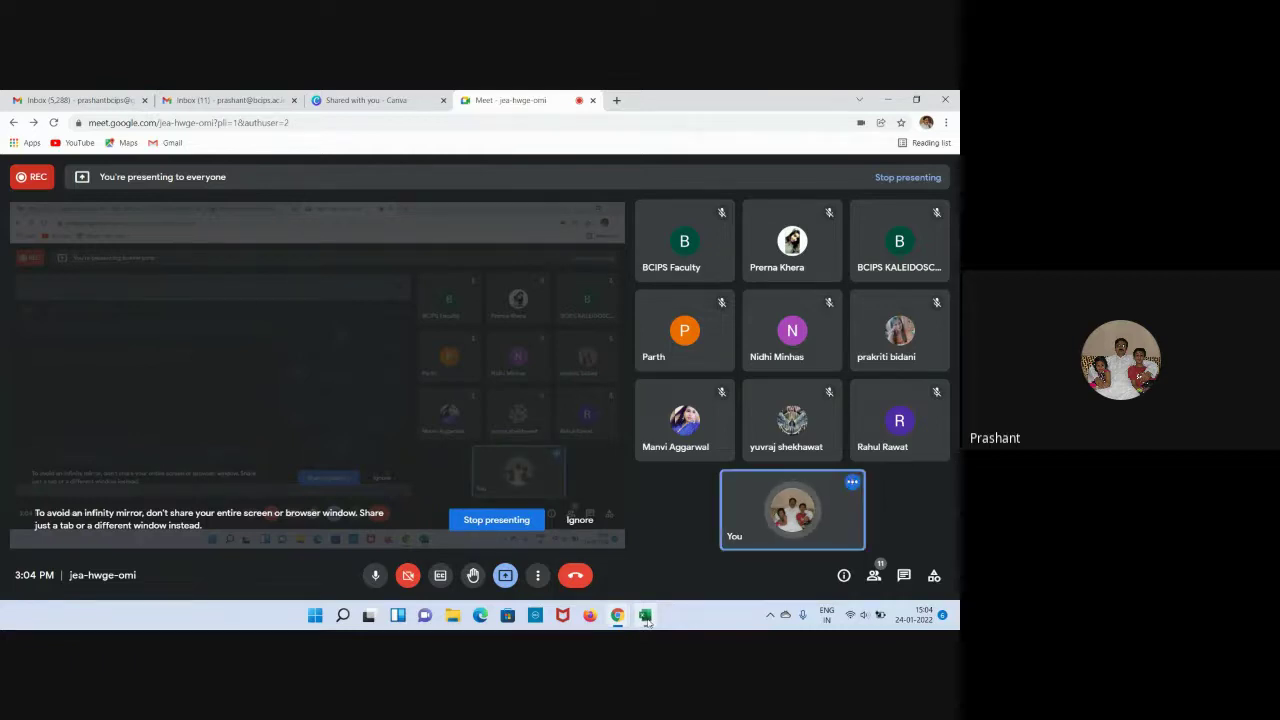
pyautogui.click(645, 616)
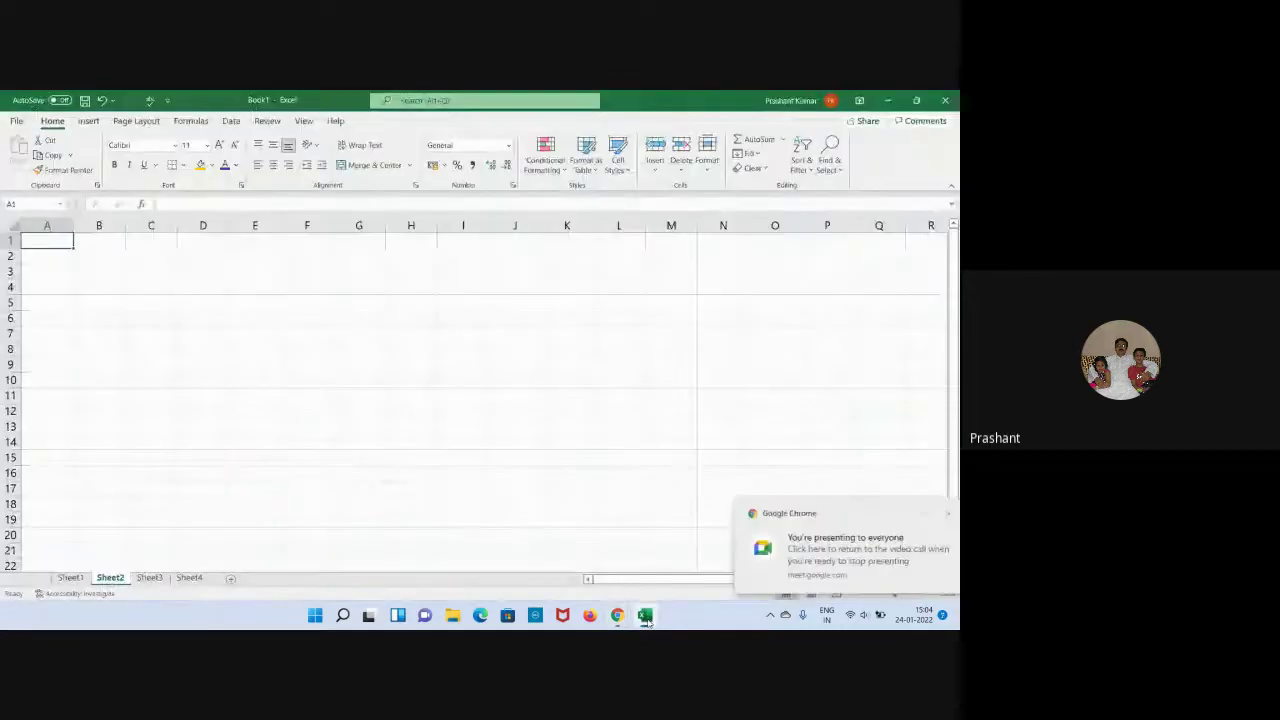
pyautogui.click(934, 514)
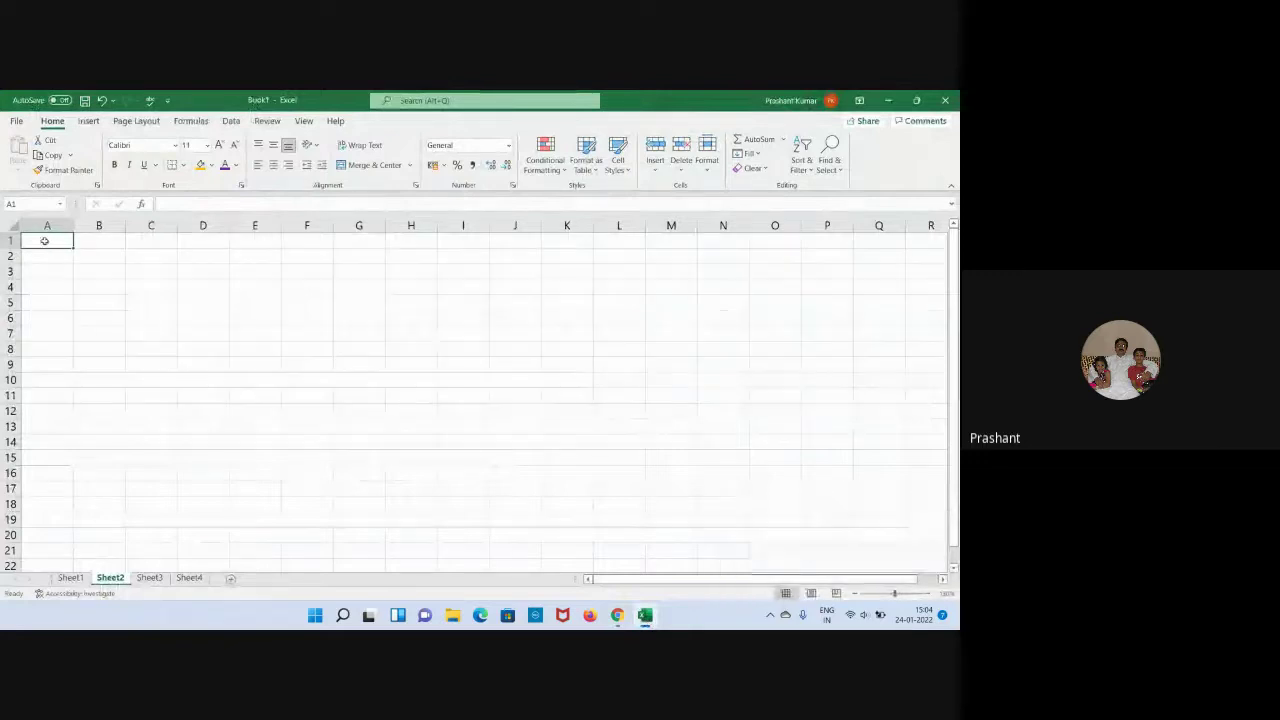
# Enter 10, 20, 30, 40 and 50 into A1:A5 of Sheet2.
pyautogui.write('10')
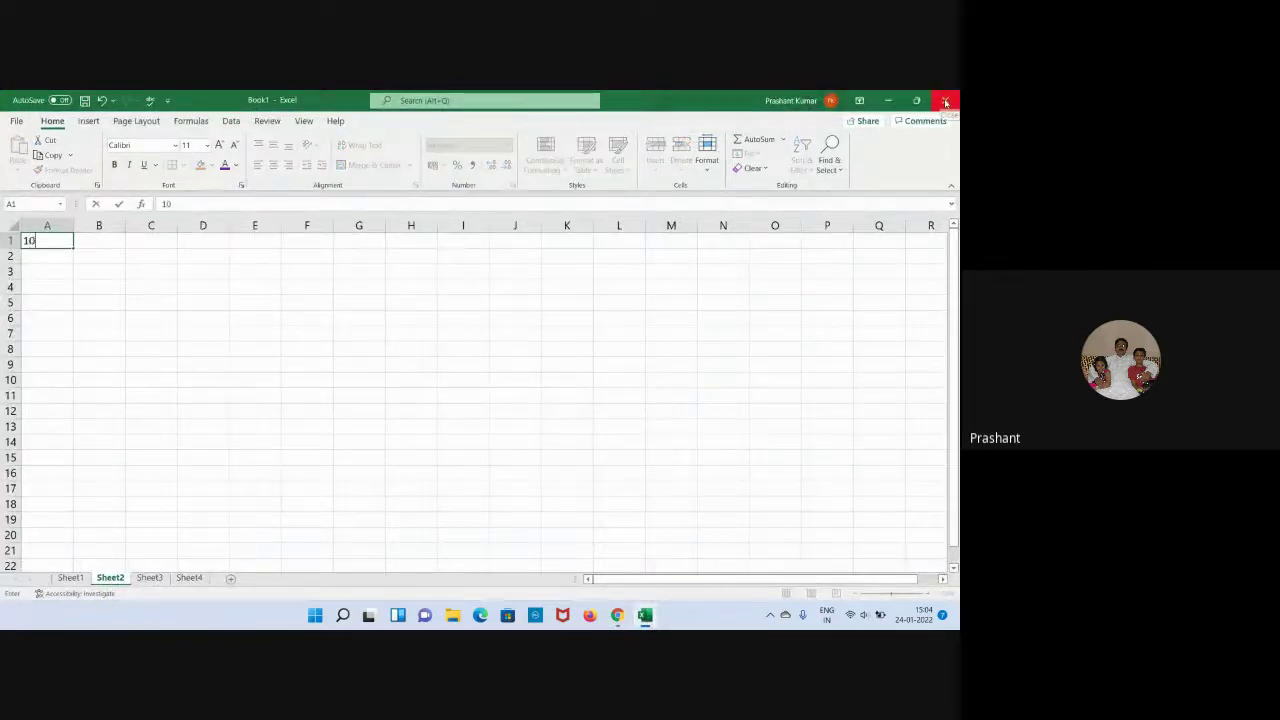
pyautogui.press('Return')
pyautogui.write('20')
pyautogui.press('Return')
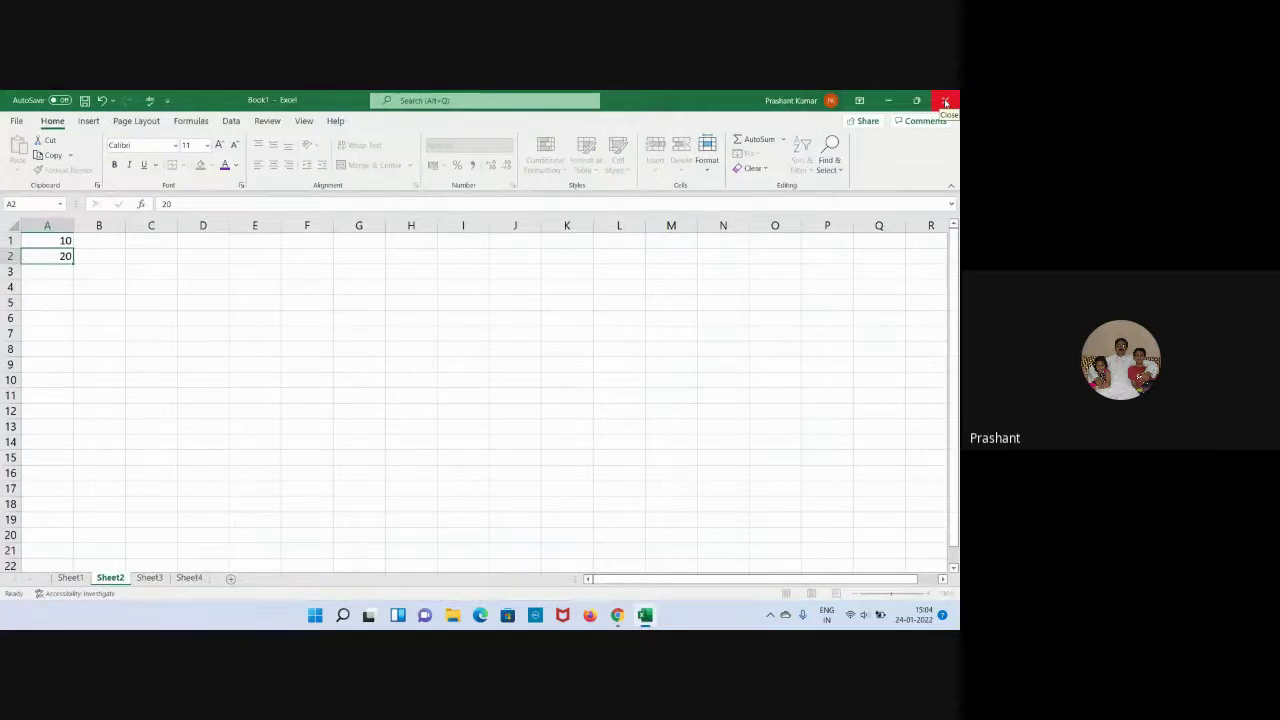
pyautogui.write('30')
pyautogui.press('Return')
pyautogui.write('40')
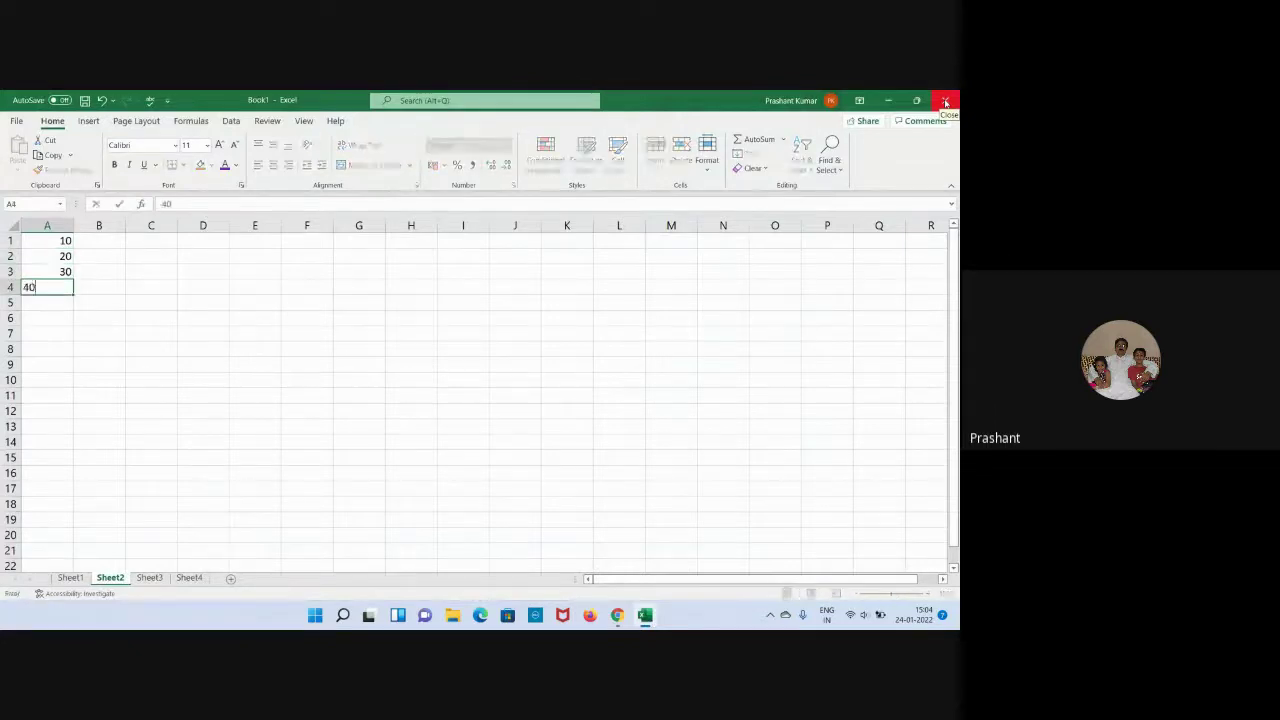
pyautogui.press('Return')
pyautogui.write('50')
pyautogui.press('Return')
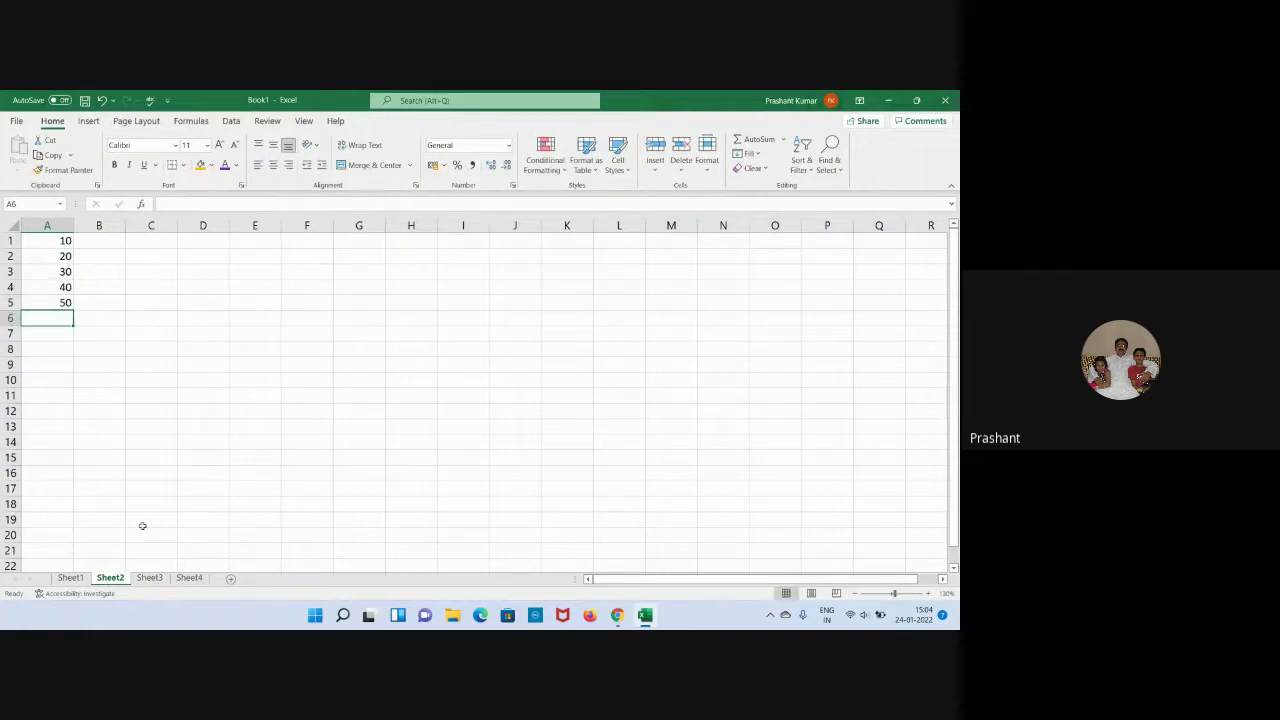
# On Sheet3, enter 15, 25, 35, 45 and 55 into A1:A5, then return to Sheet2.
pyautogui.click(149, 578)
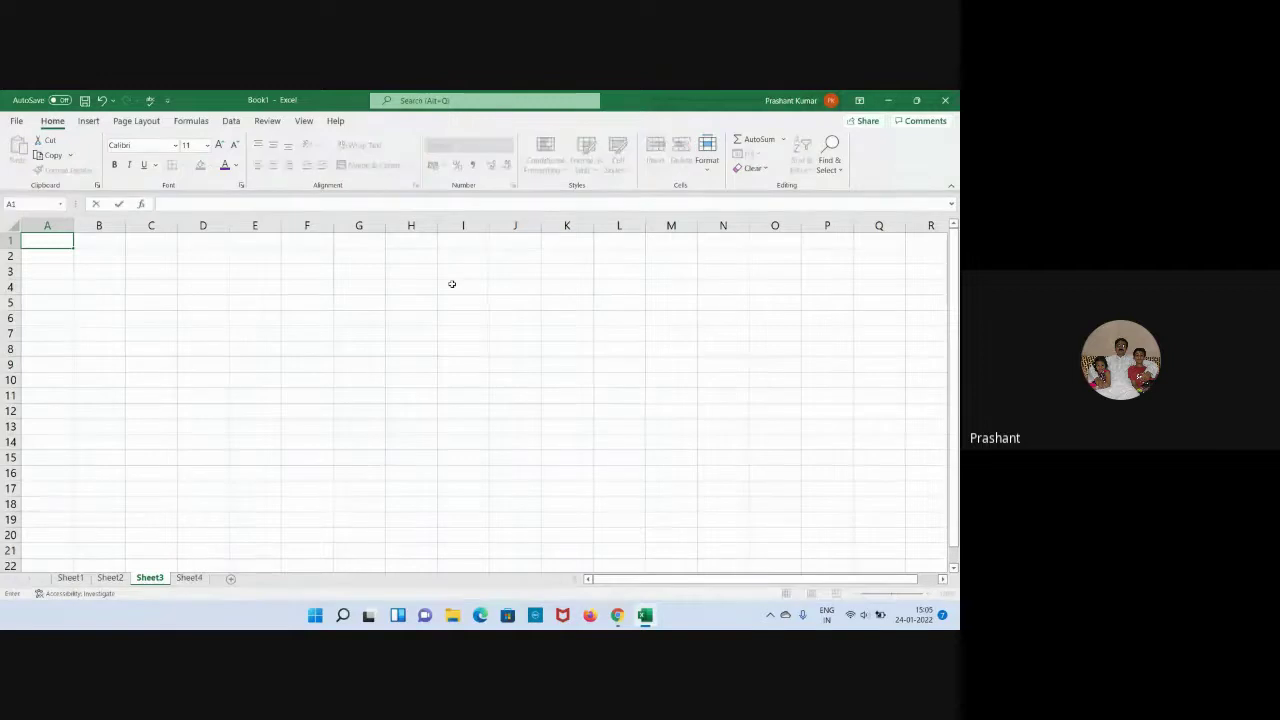
pyautogui.write('15')
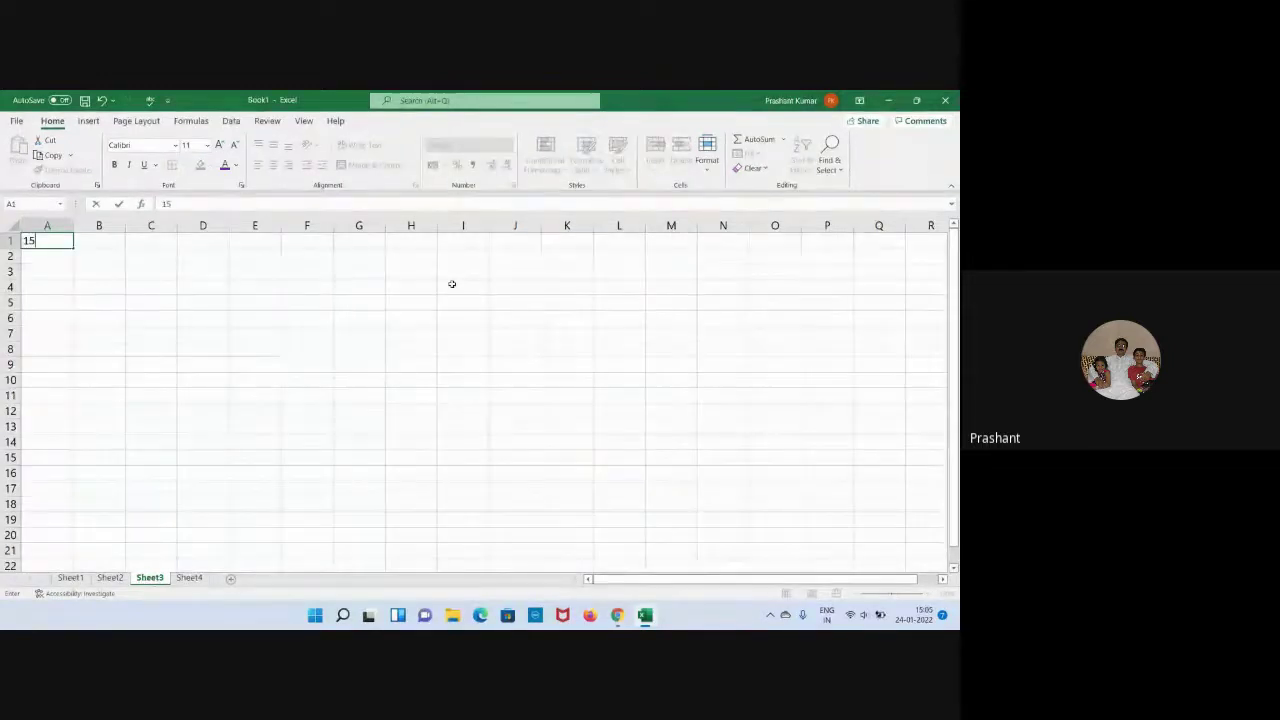
pyautogui.press('Return')
pyautogui.write('25')
pyautogui.press('Return')
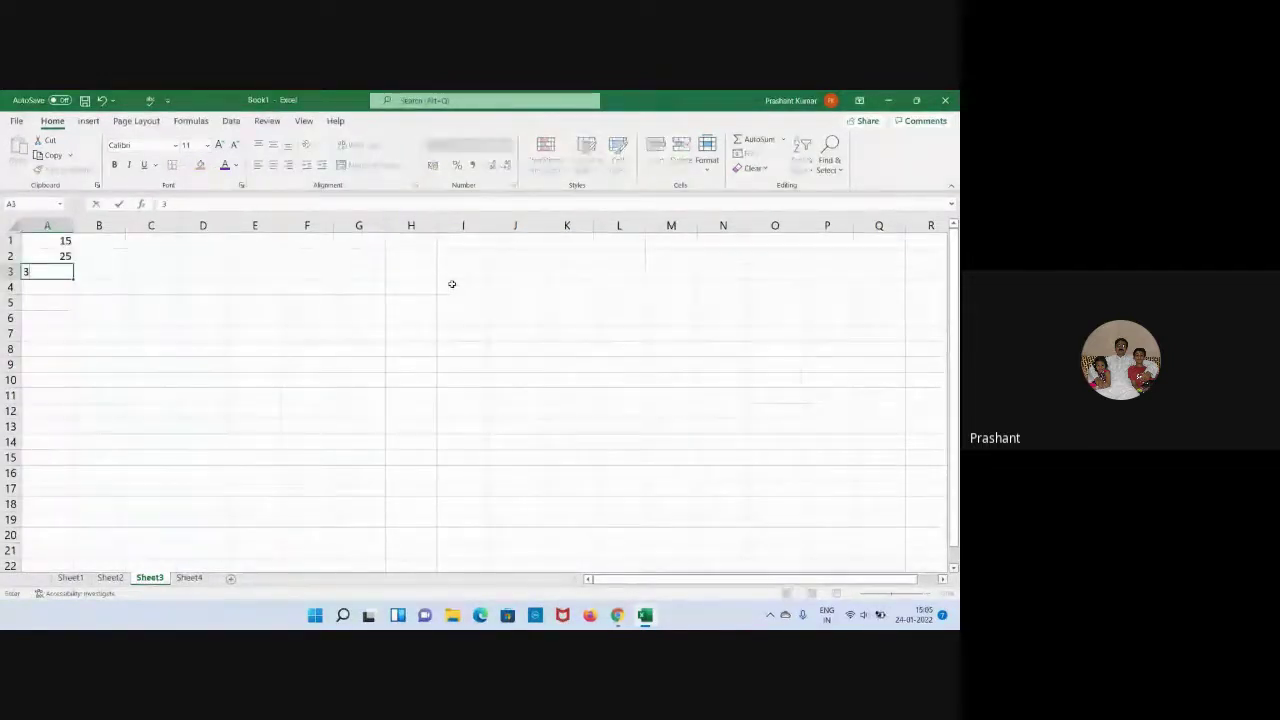
pyautogui.write('35')
pyautogui.press('Return')
pyautogui.write('45')
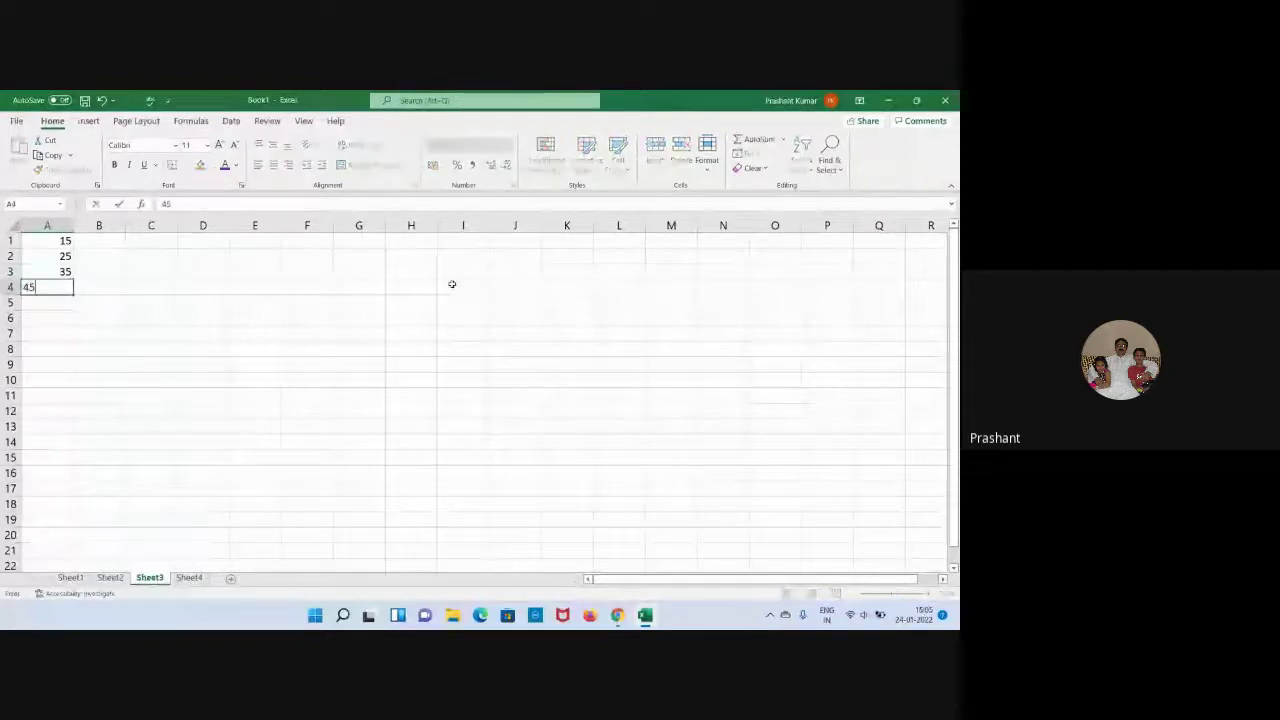
pyautogui.press('Return')
pyautogui.write('55')
pyautogui.press('Return')
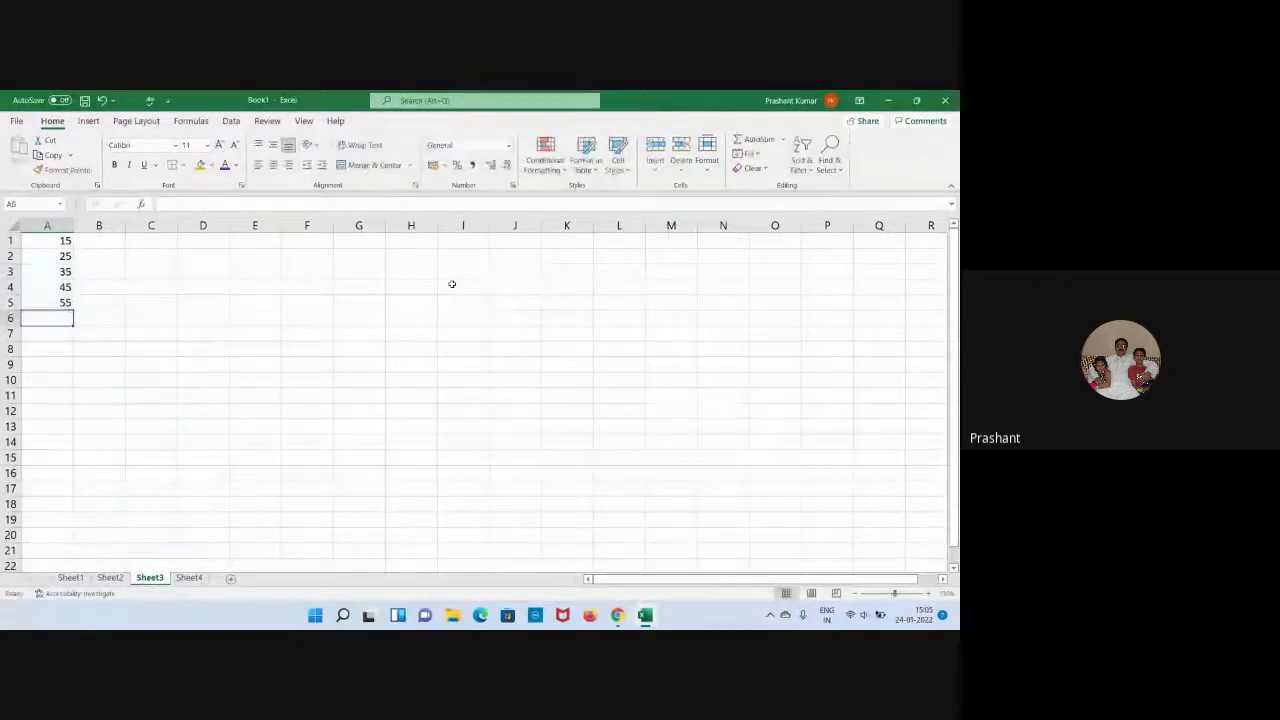
pyautogui.click(326, 348)
pyautogui.click(338, 348)
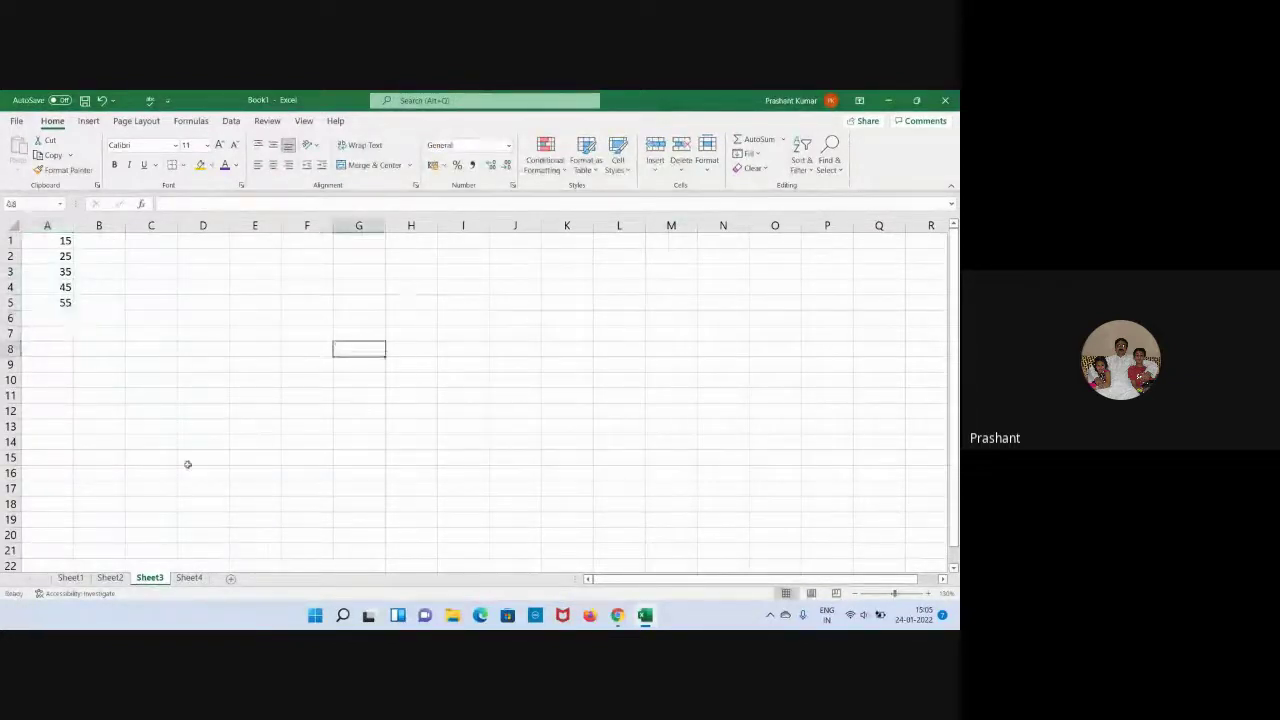
pyautogui.click(110, 578)
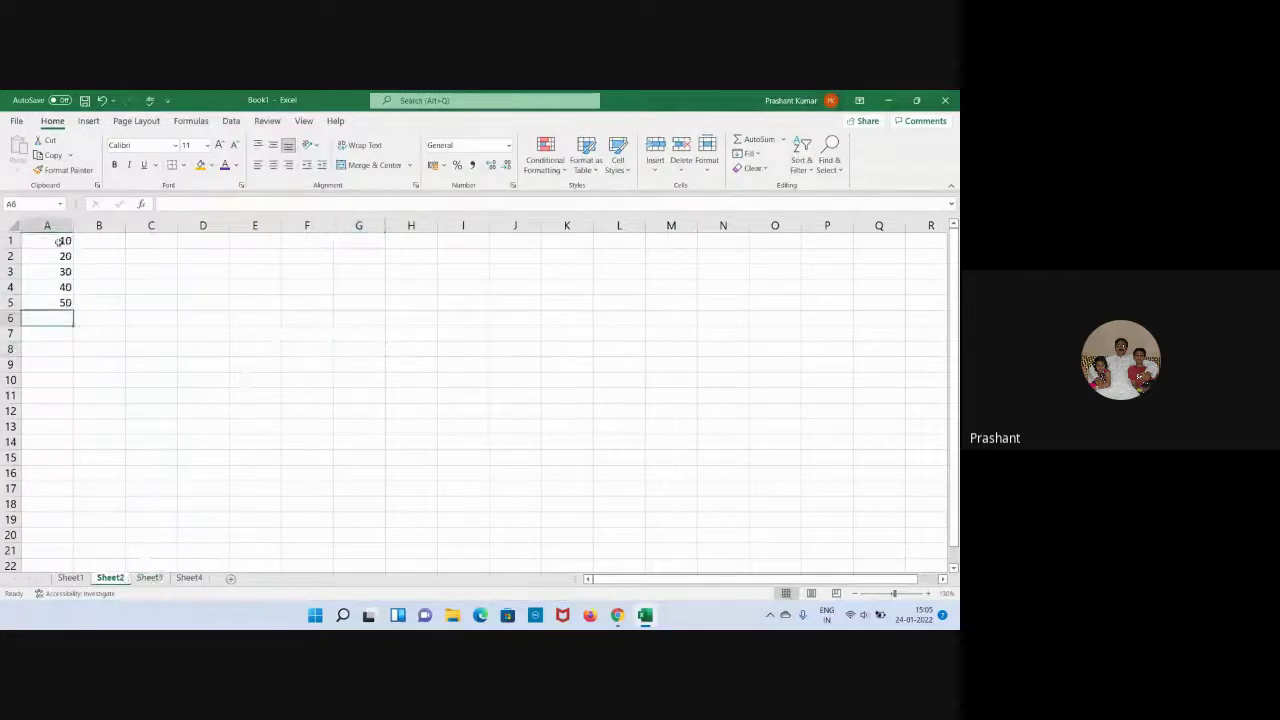
pyautogui.click(150, 578)
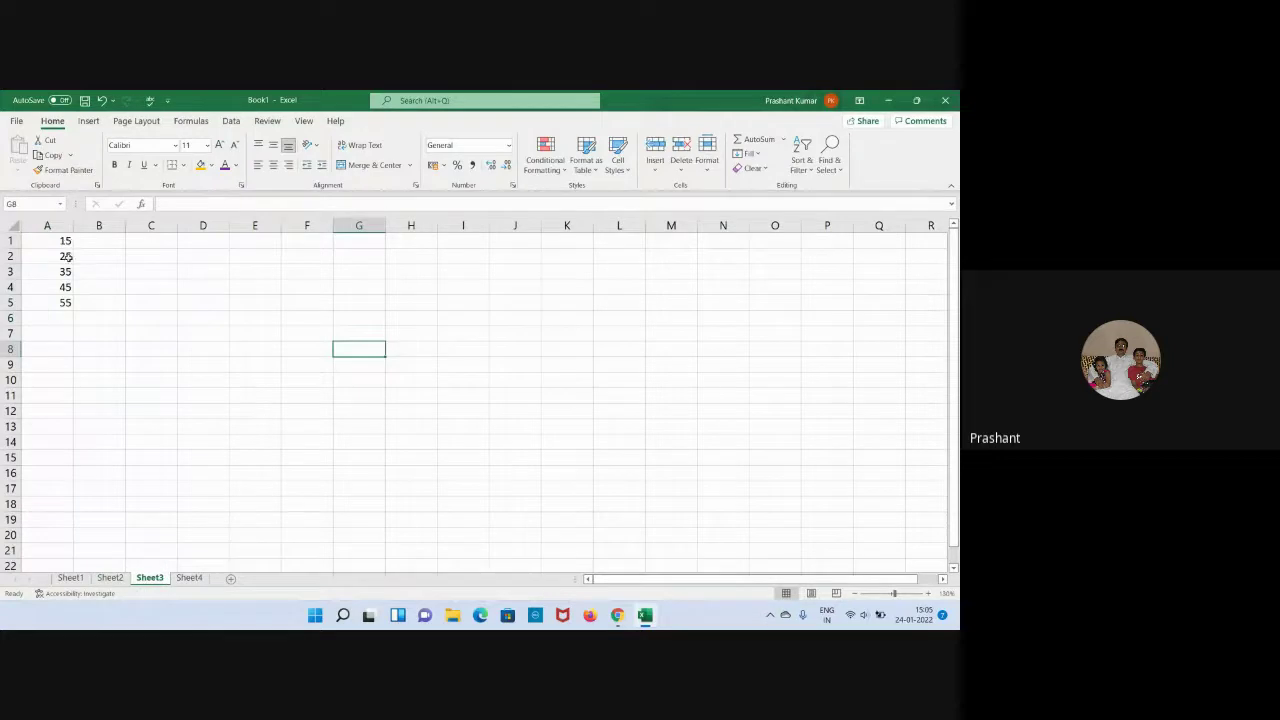
pyautogui.click(115, 361)
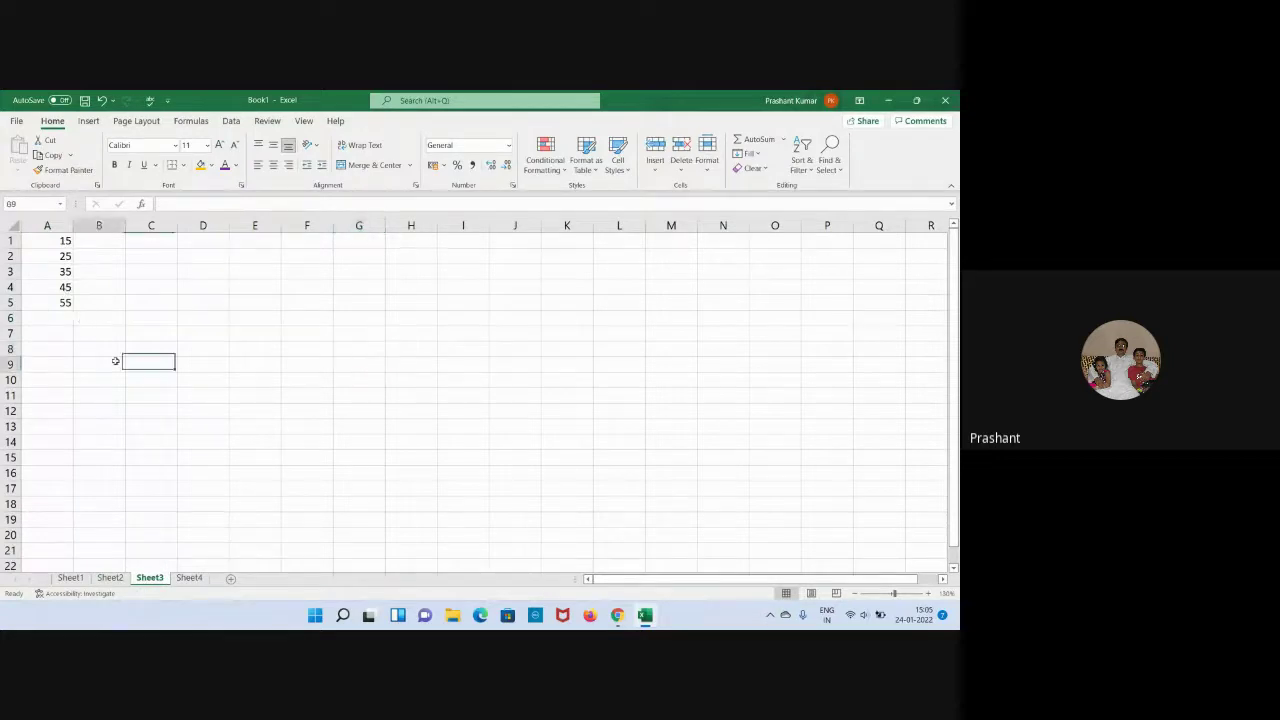
pyautogui.click(110, 578)
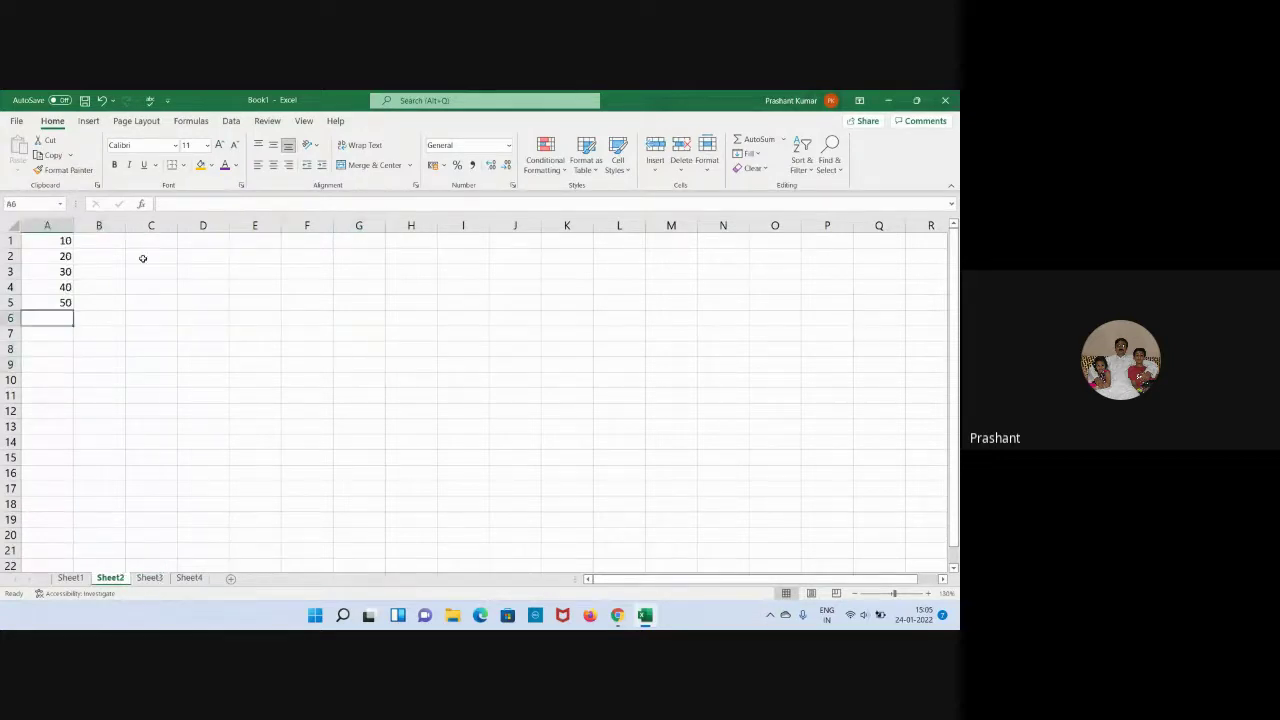
pyautogui.click(190, 578)
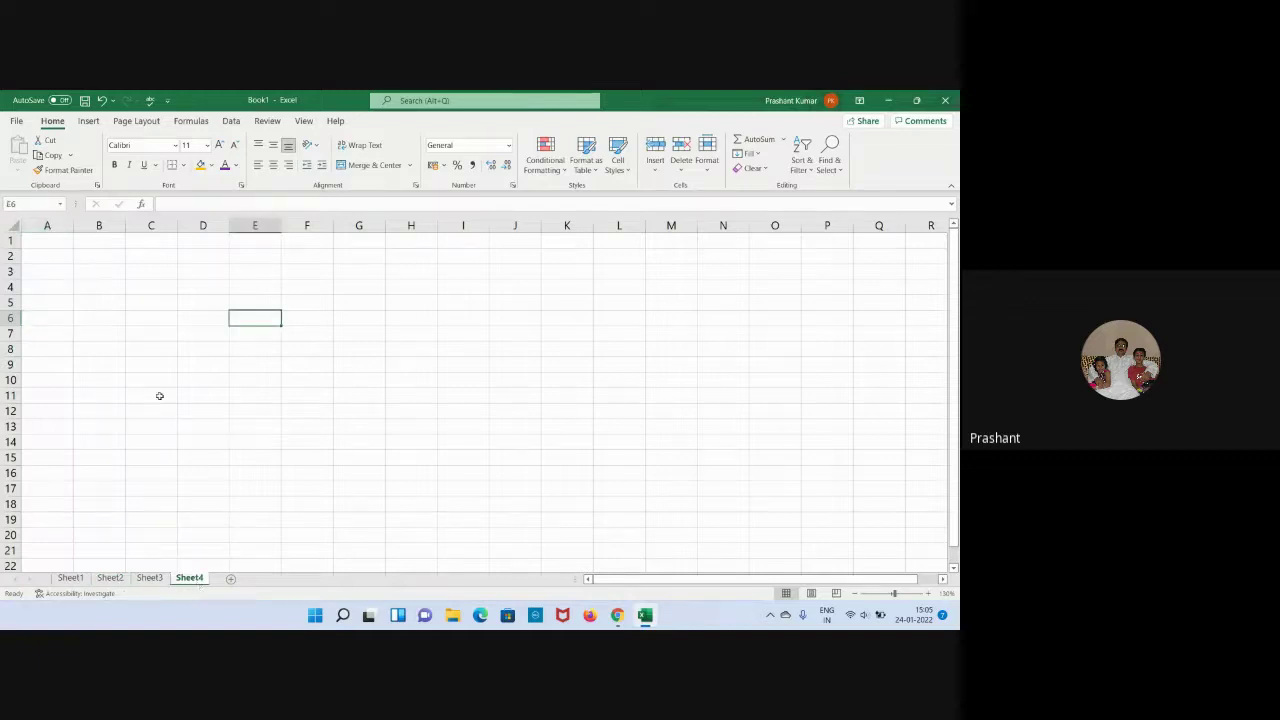
pyautogui.click(110, 578)
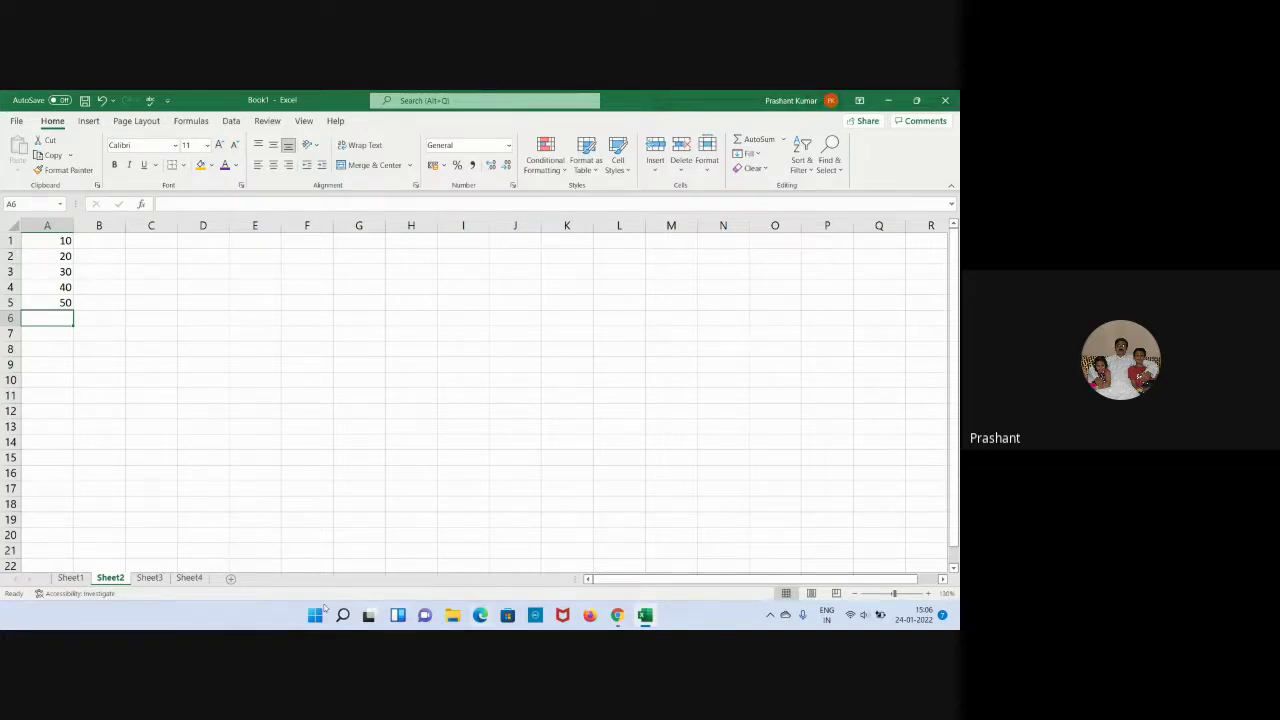
# On Sheet4, enter =Sheet2!A1+Sheet3!A1 in A1, showing 25.
pyautogui.click(186, 578)
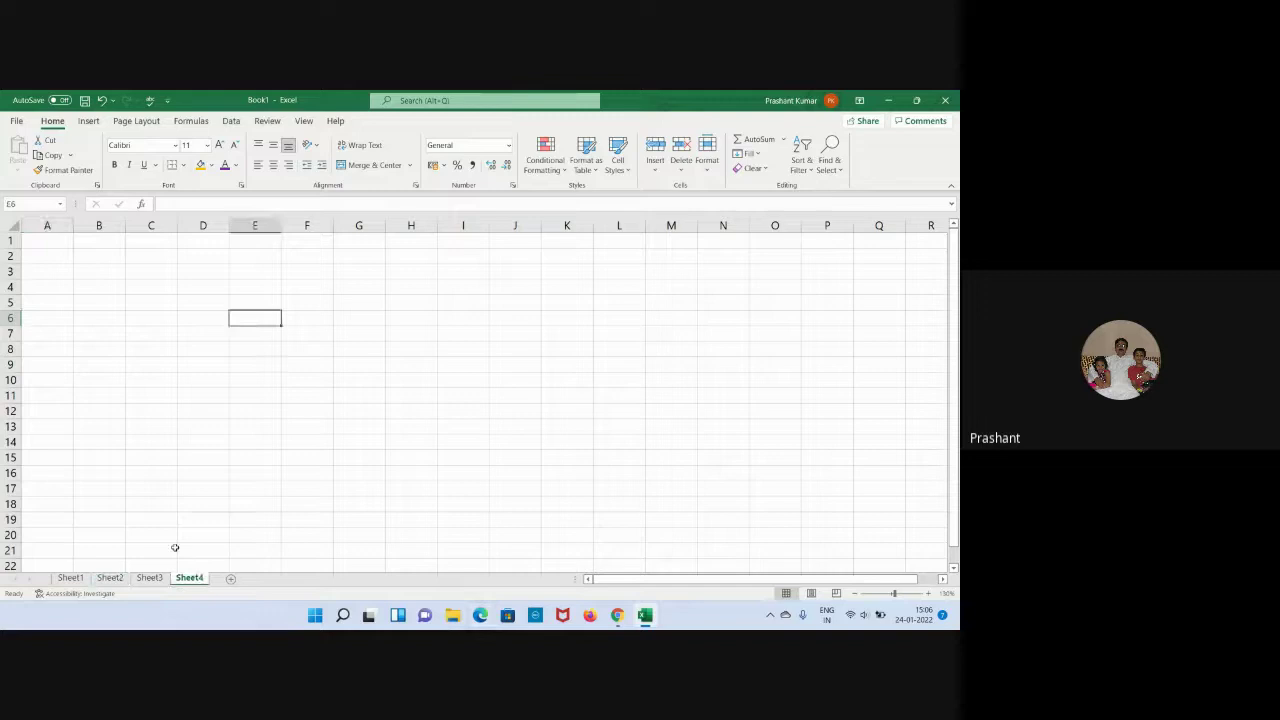
pyautogui.click(58, 240)
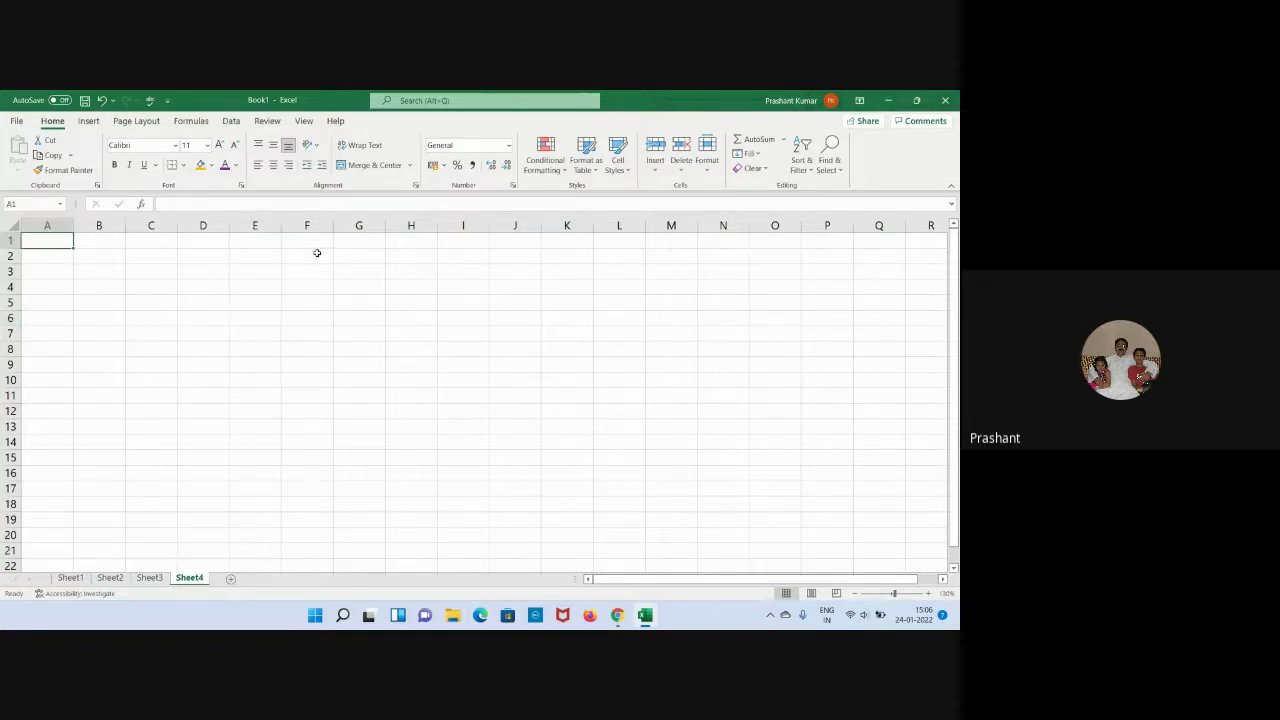
pyautogui.write('=')
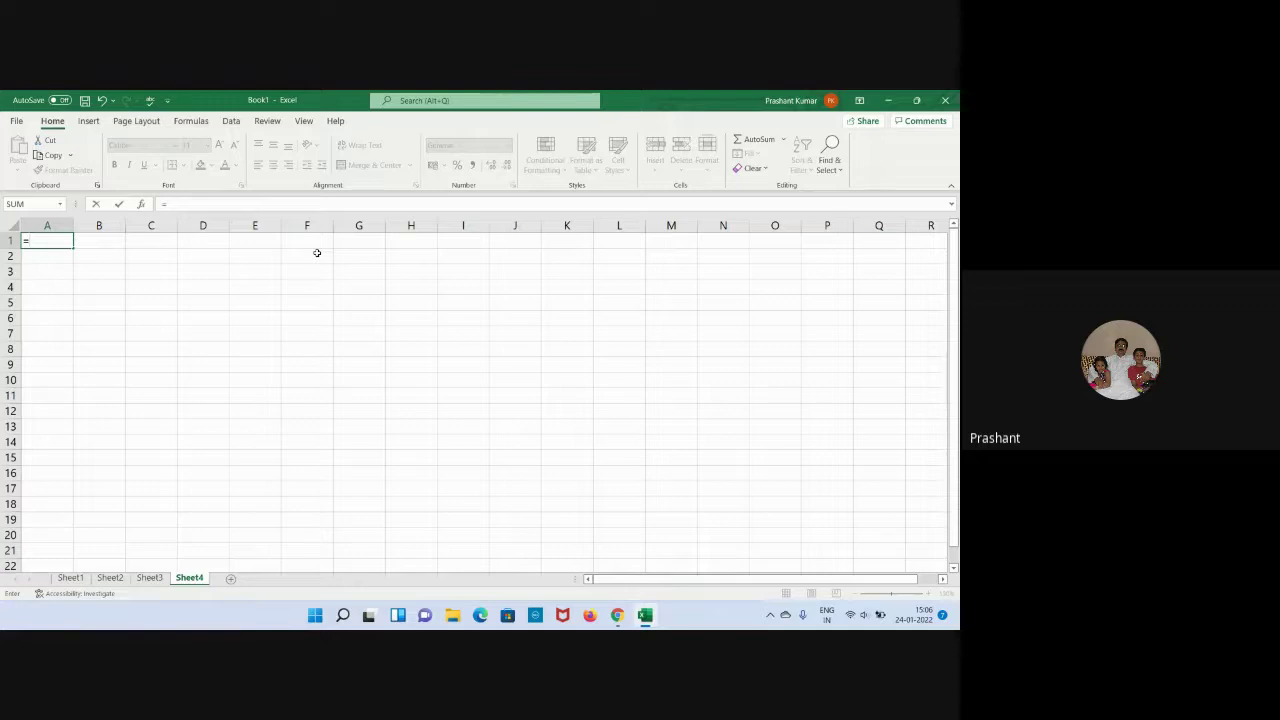
pyautogui.write('sheet')
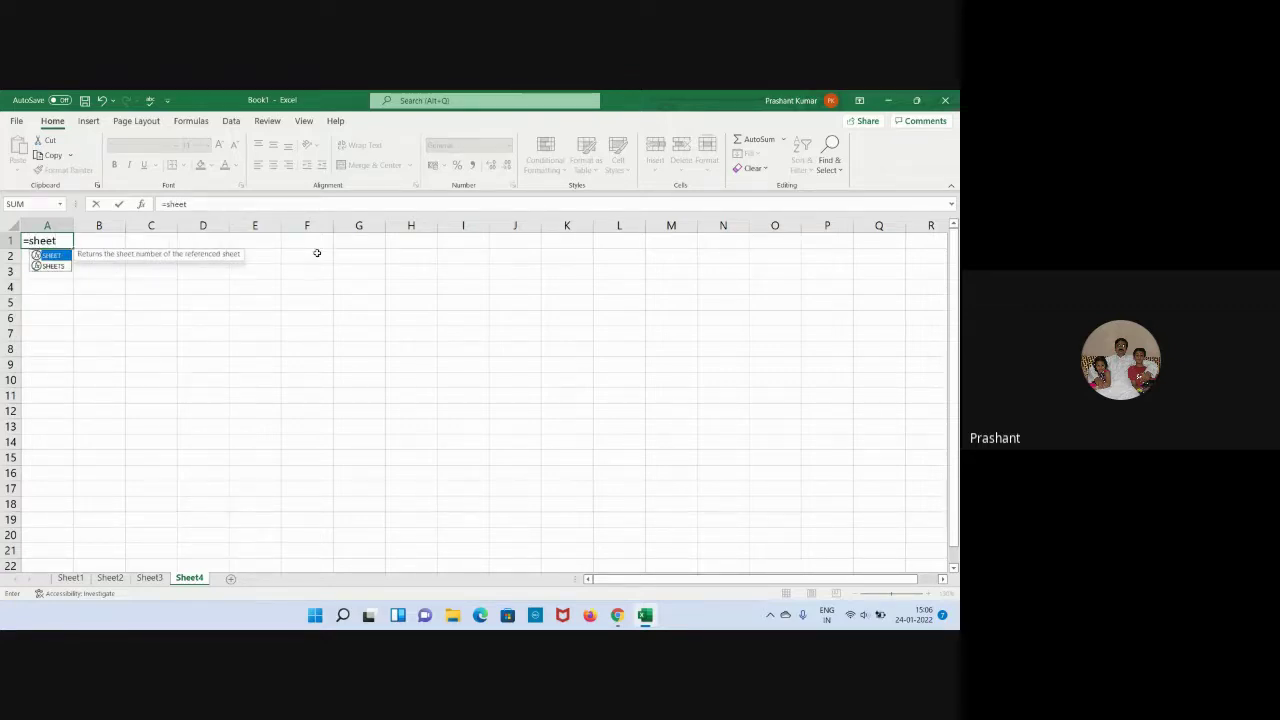
pyautogui.write('2')
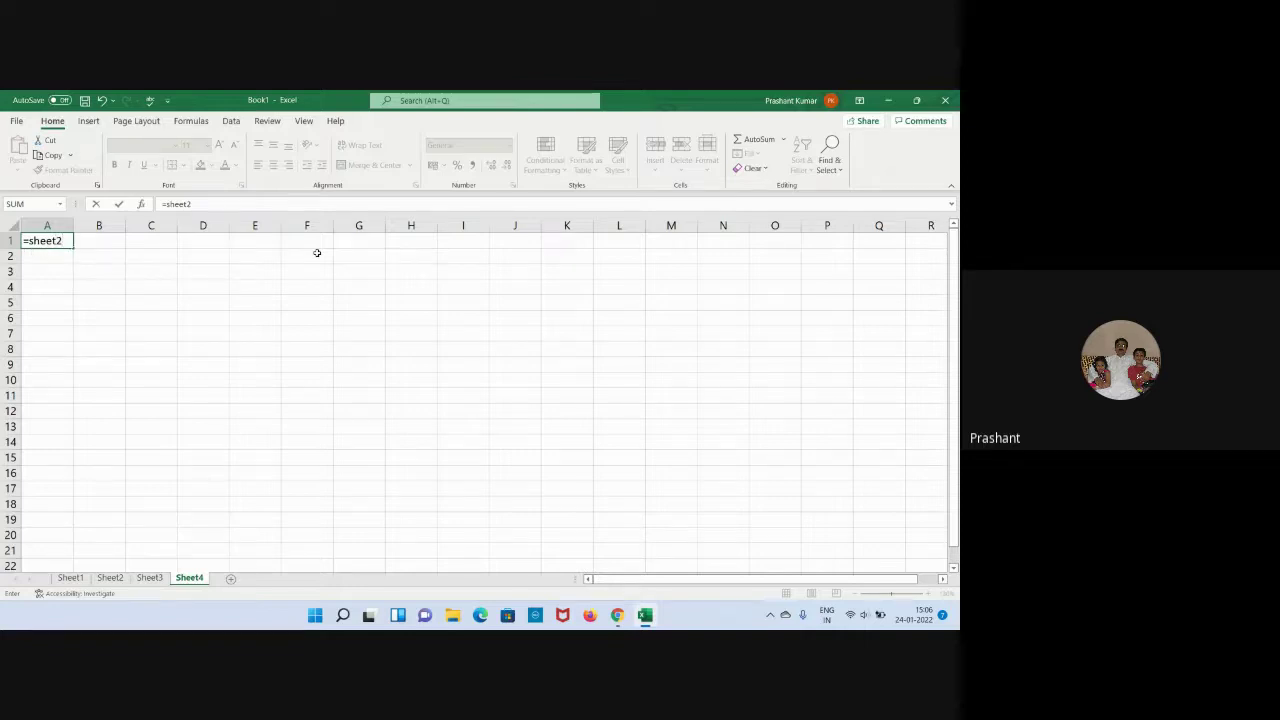
pyautogui.write('!')
pyautogui.write('A1+sheet')
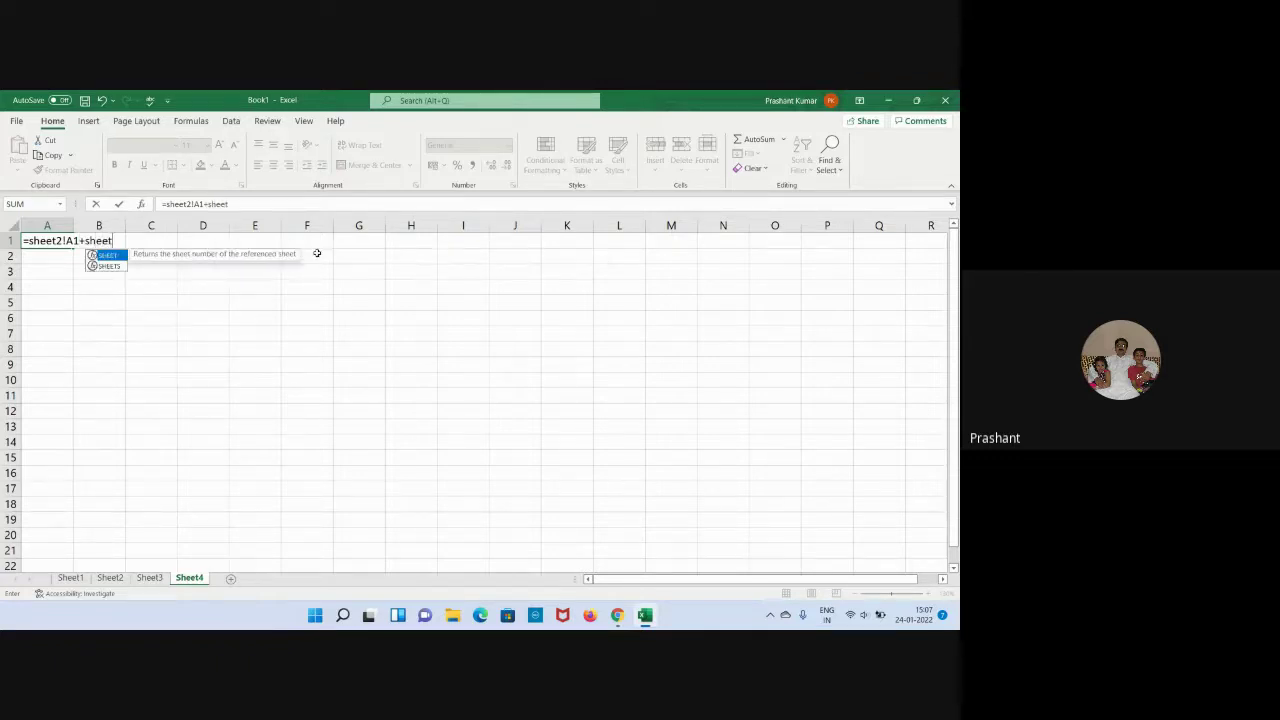
pyautogui.write('2')
pyautogui.press('BackSpace')
pyautogui.write('3!')
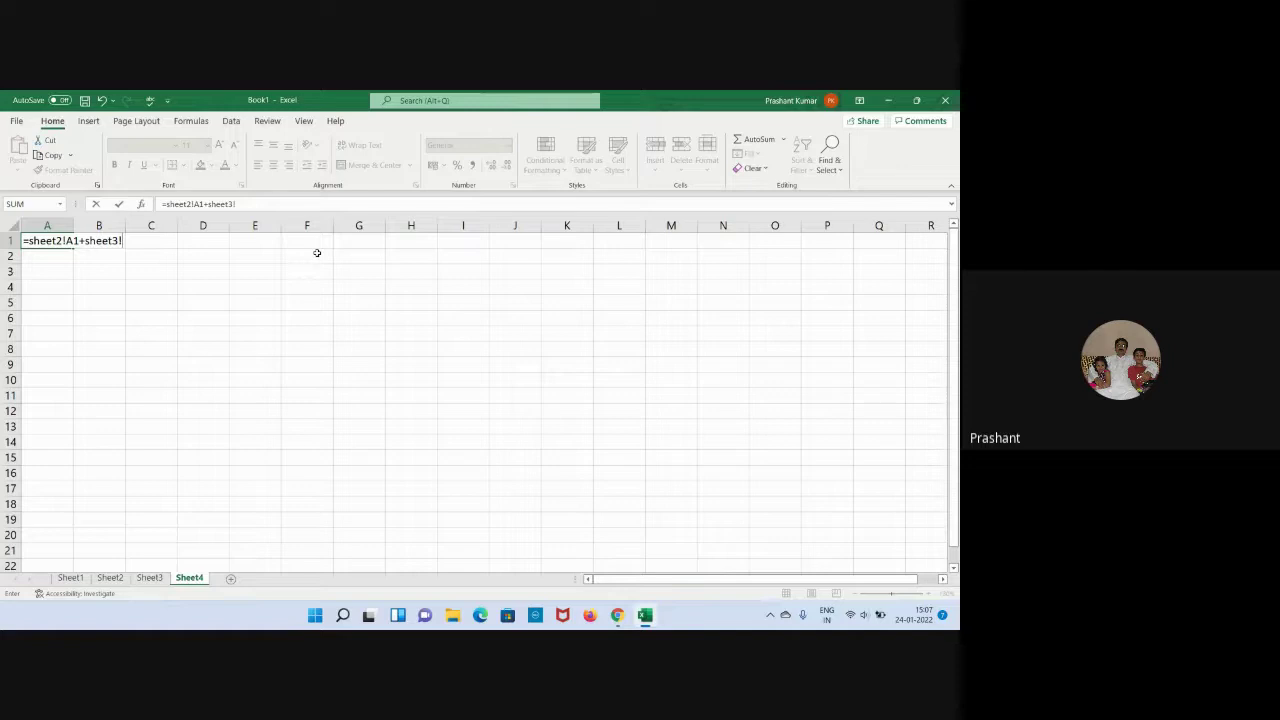
pyautogui.write('a1')
pyautogui.press('Return')
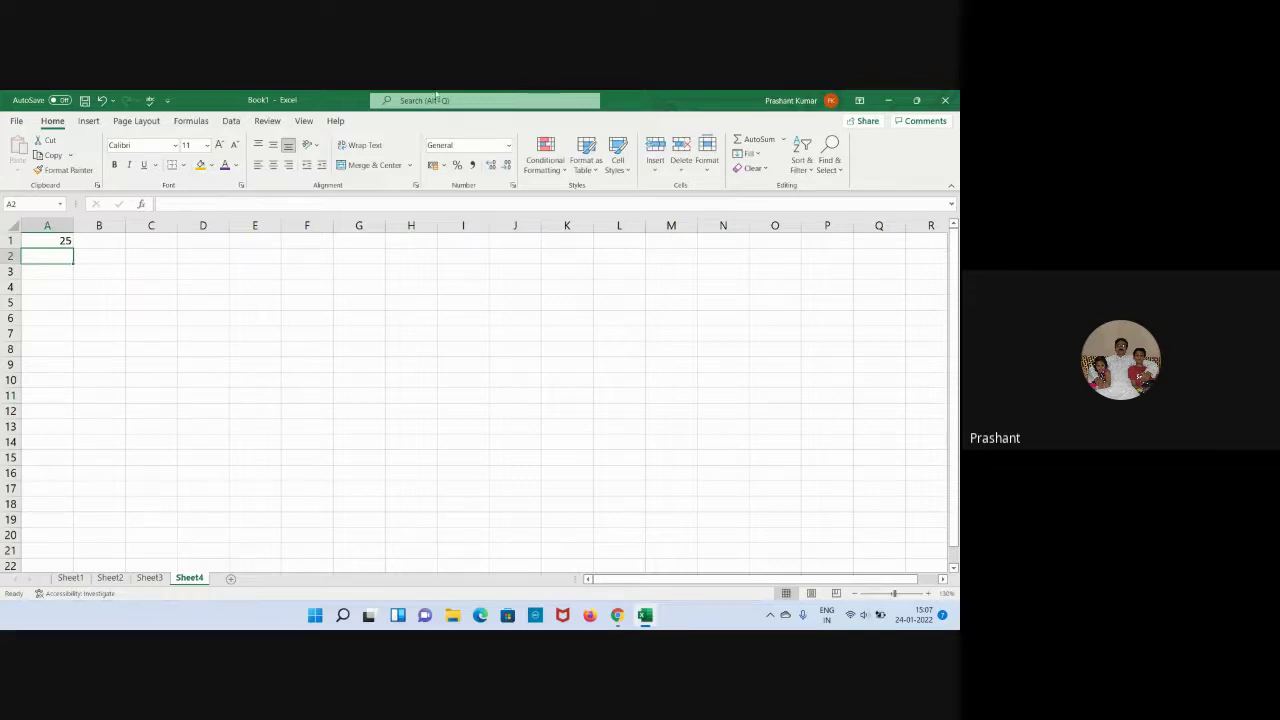
pyautogui.click(35, 241)
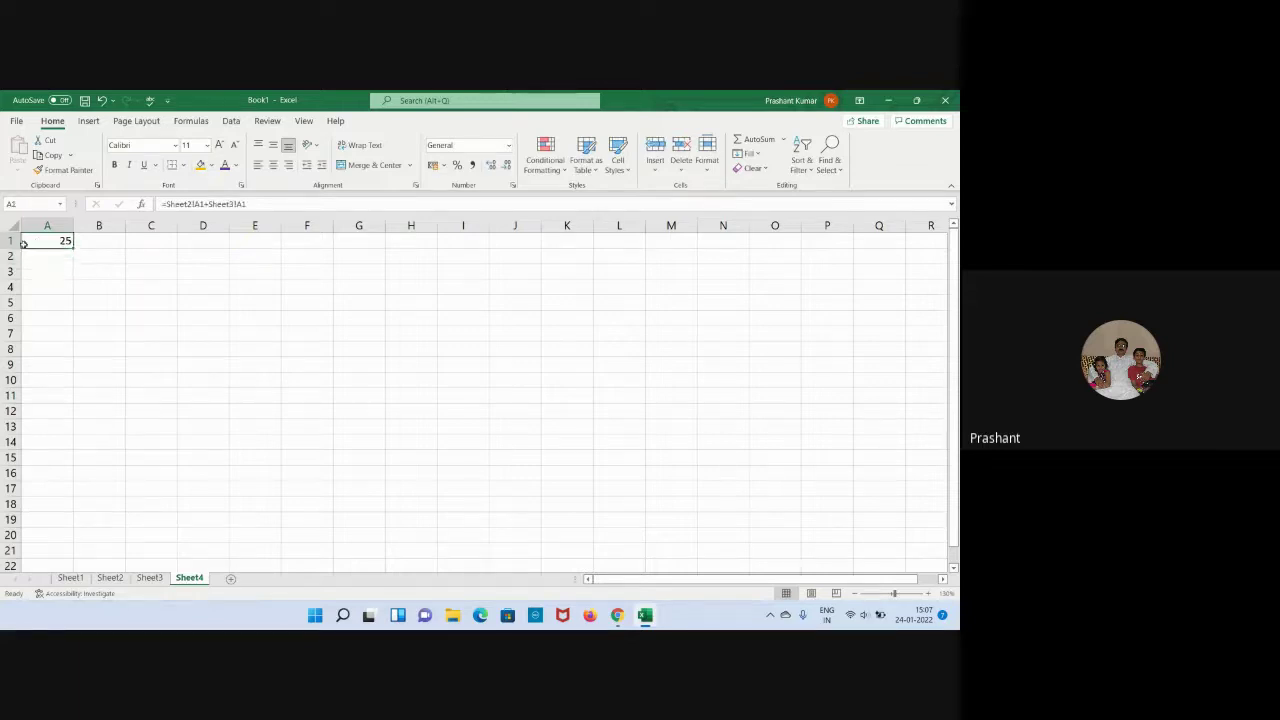
pyautogui.click(110, 578)
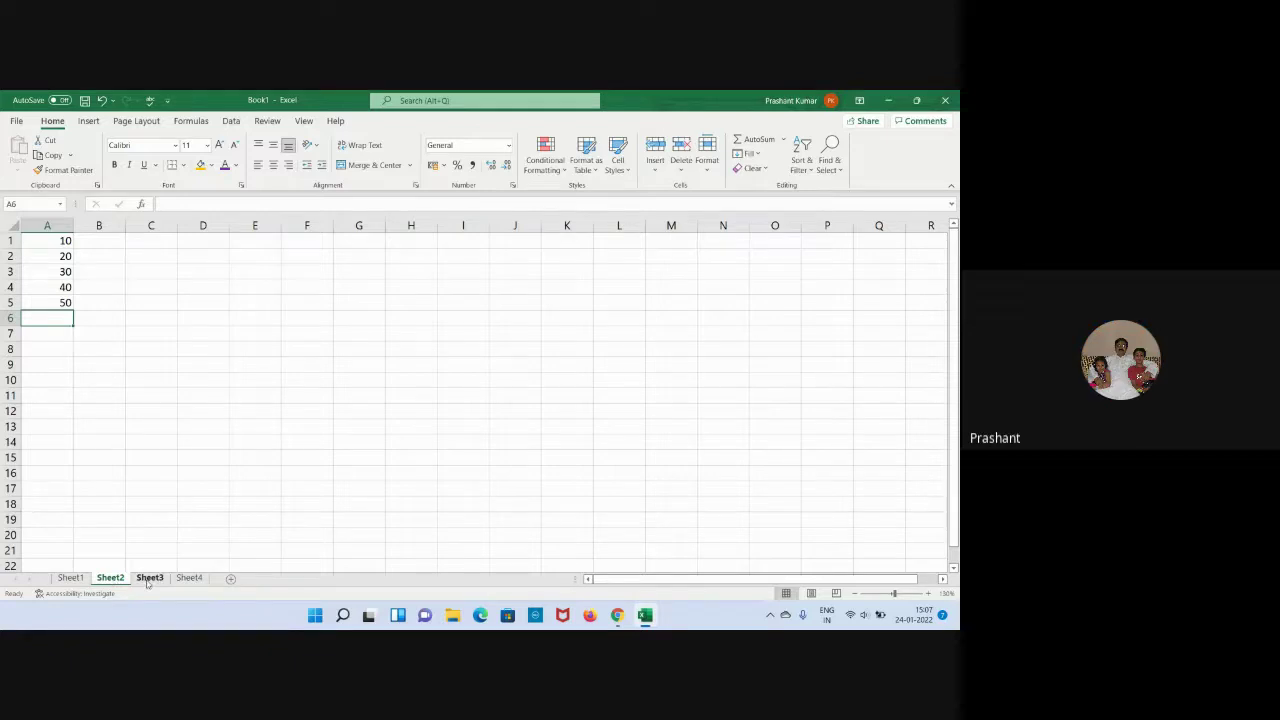
pyautogui.click(148, 578)
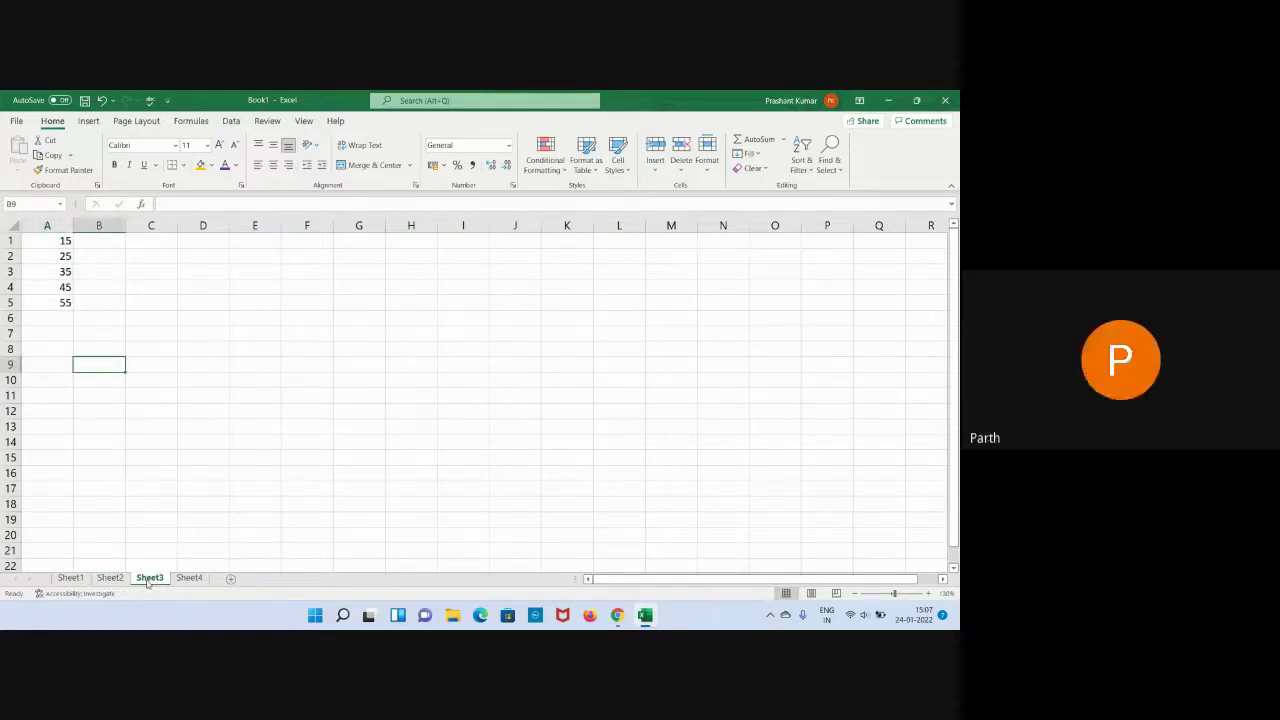
pyautogui.click(184, 579)
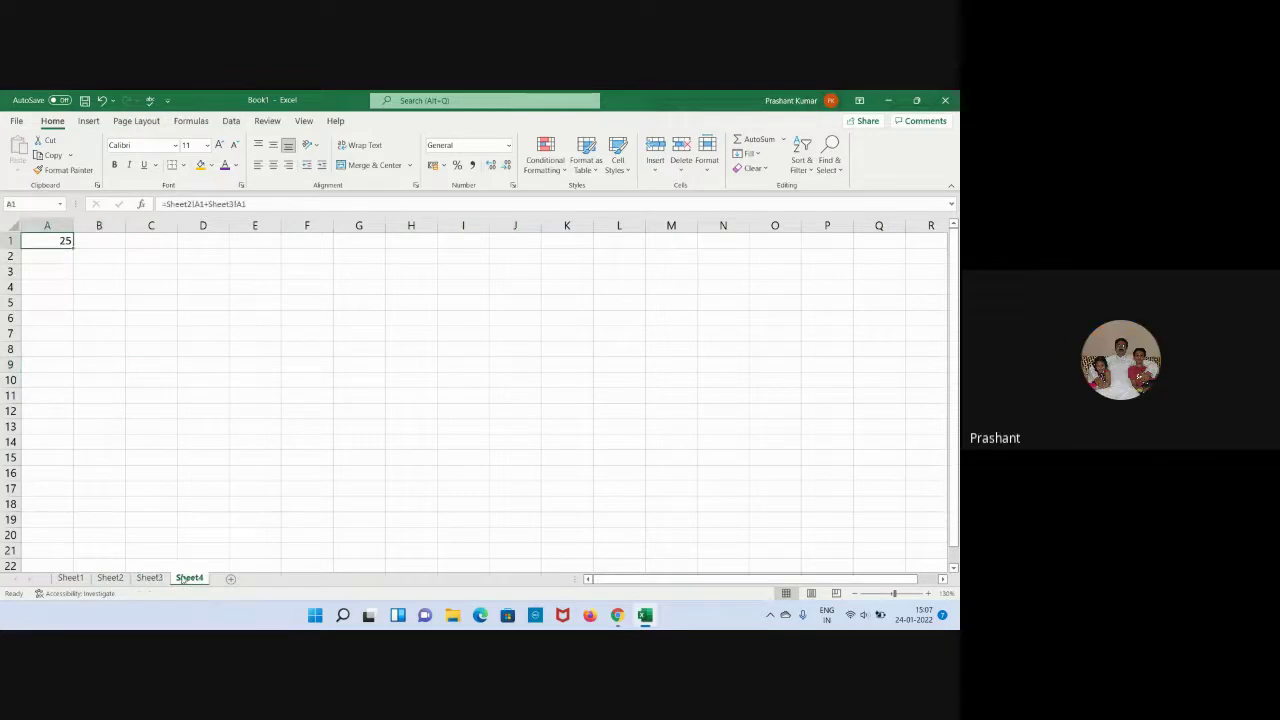
pyautogui.click(105, 578)
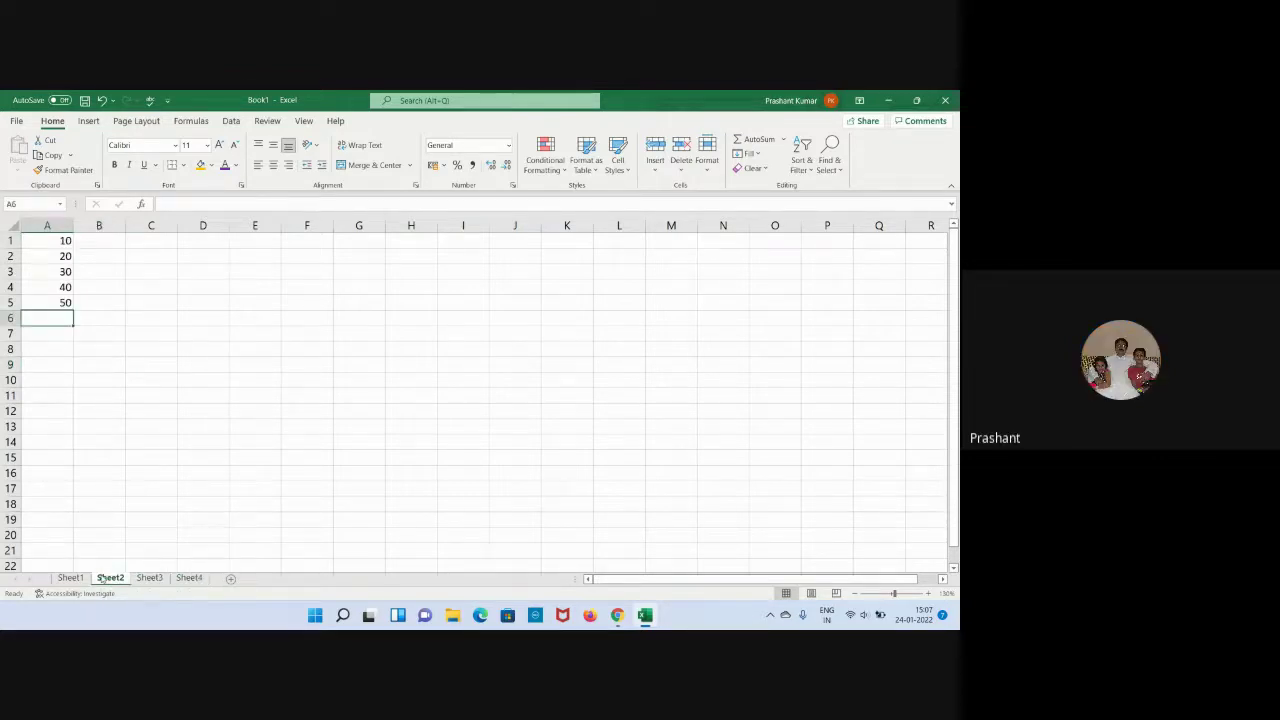
pyautogui.click(141, 578)
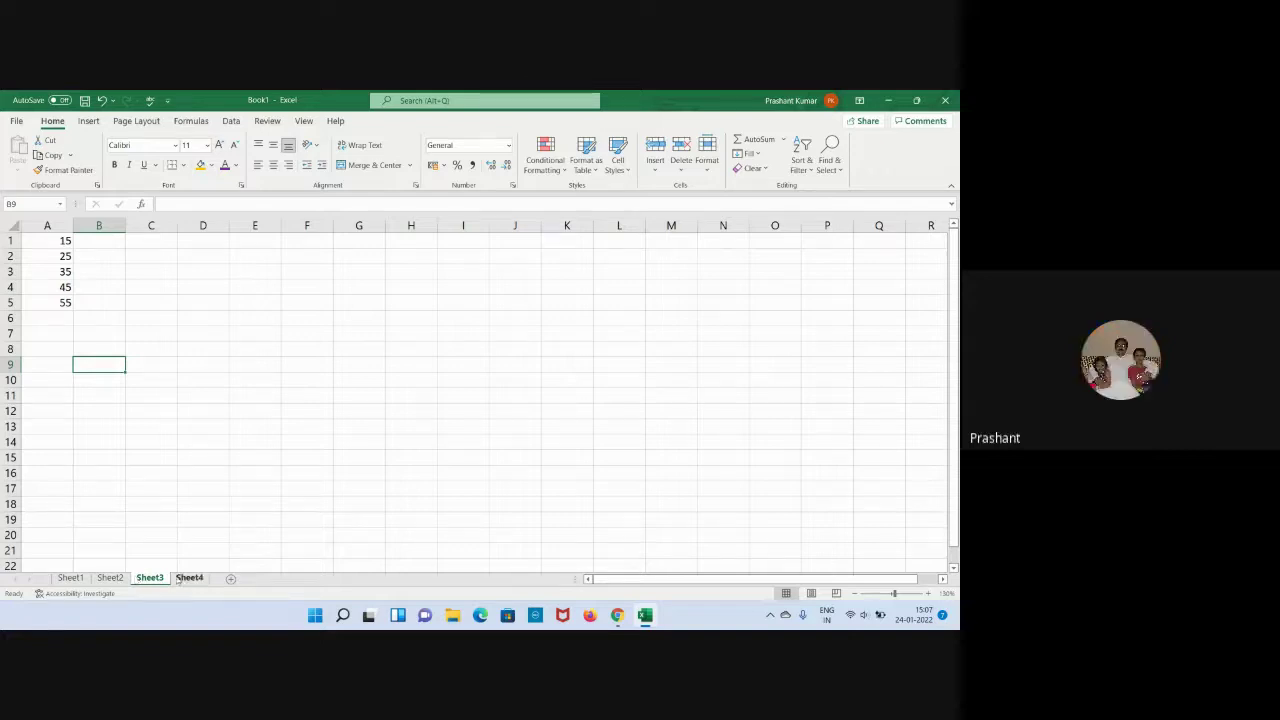
pyautogui.click(179, 580)
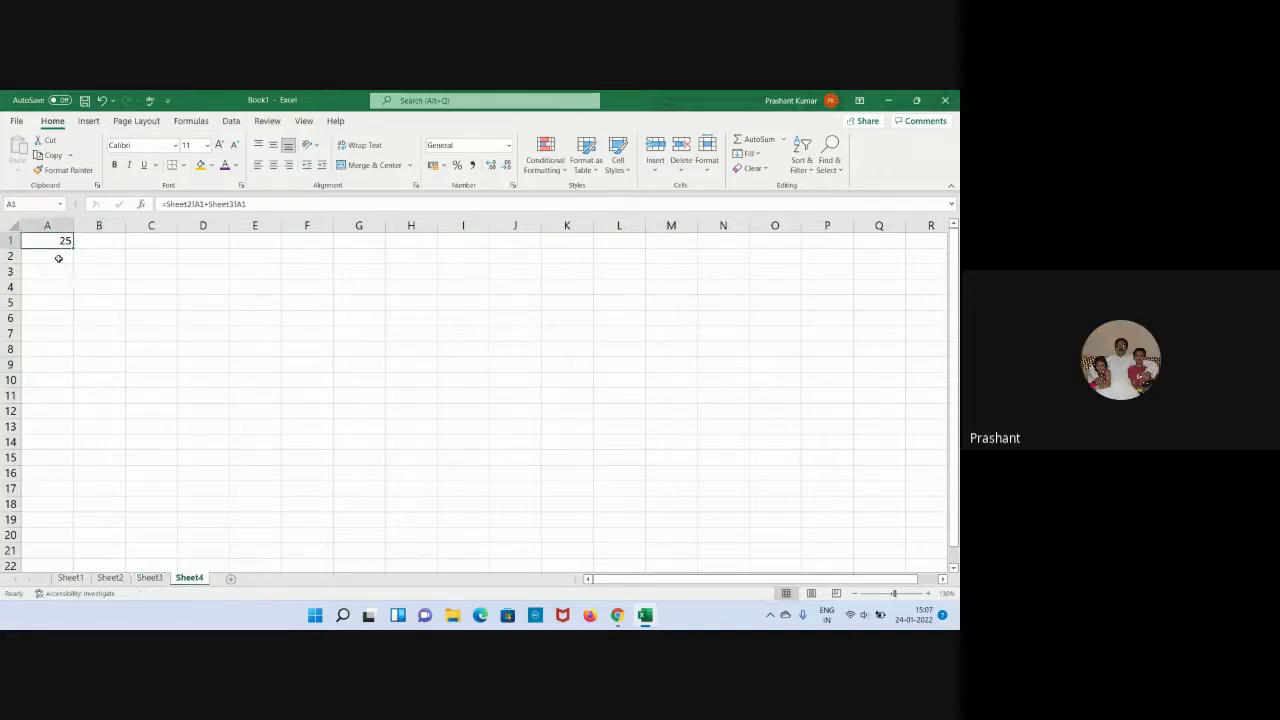
# Fill A1's formula down to A5 (45, 65, 85, 105) and inspect A1's formula.
pyautogui.moveTo(75, 248); pyautogui.dragTo(73, 309)
pyautogui.click(146, 316)
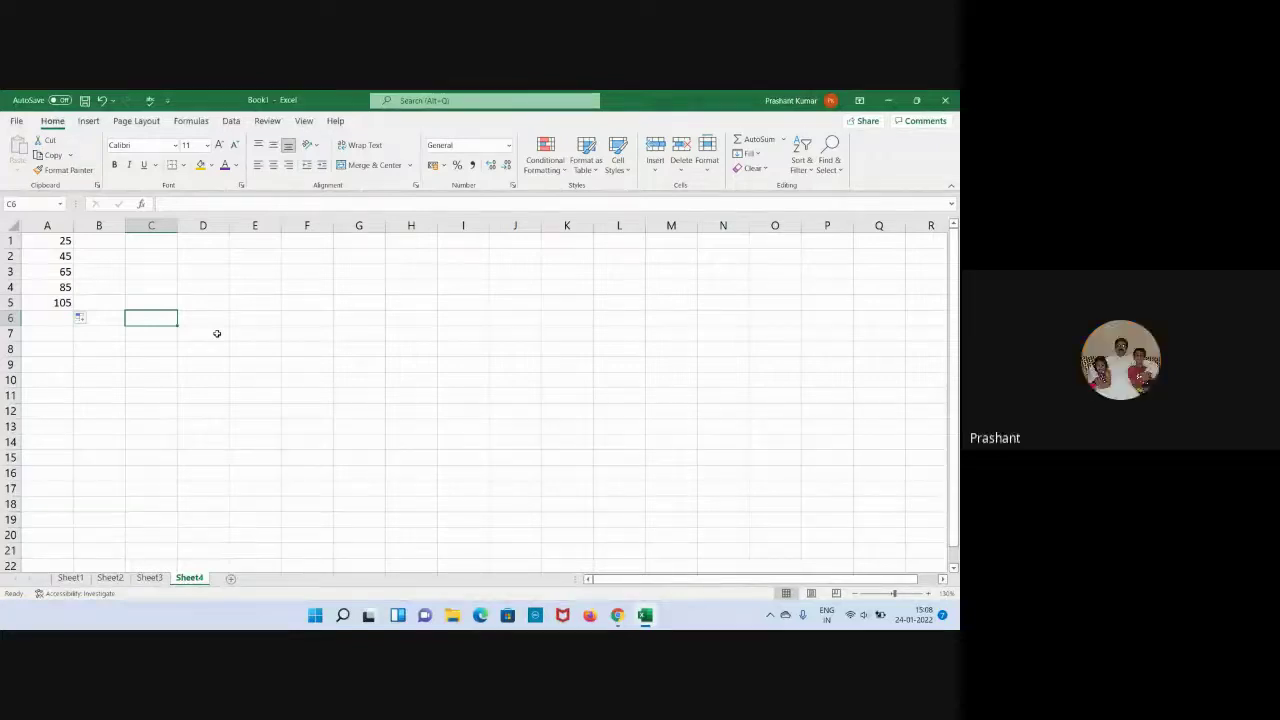
pyautogui.doubleClick(55, 241)
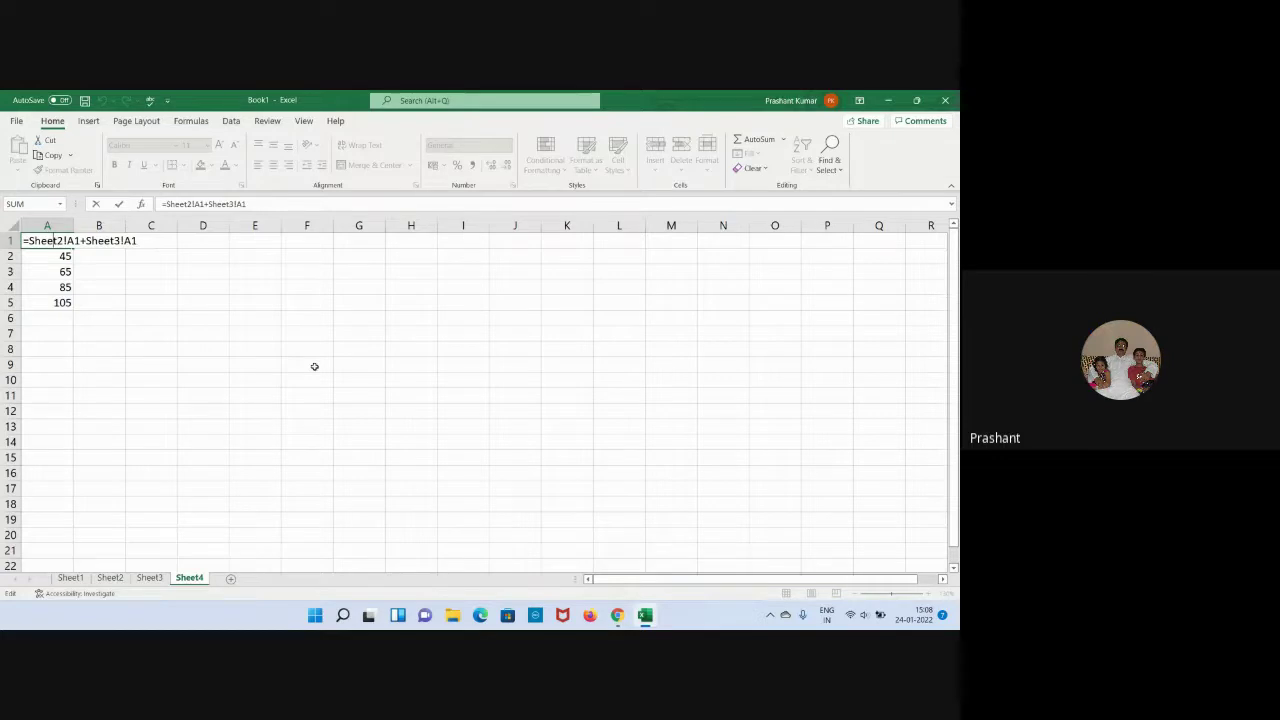
pyautogui.click(396, 362)
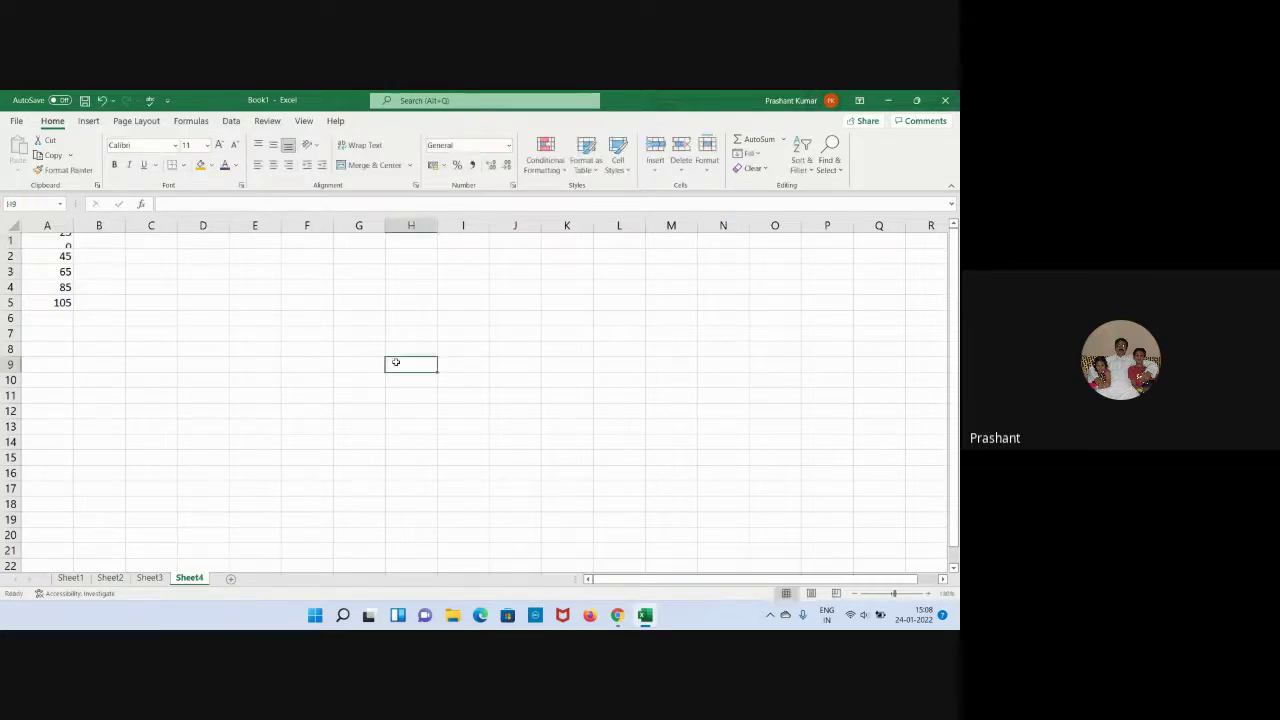
pyautogui.click(888, 100)
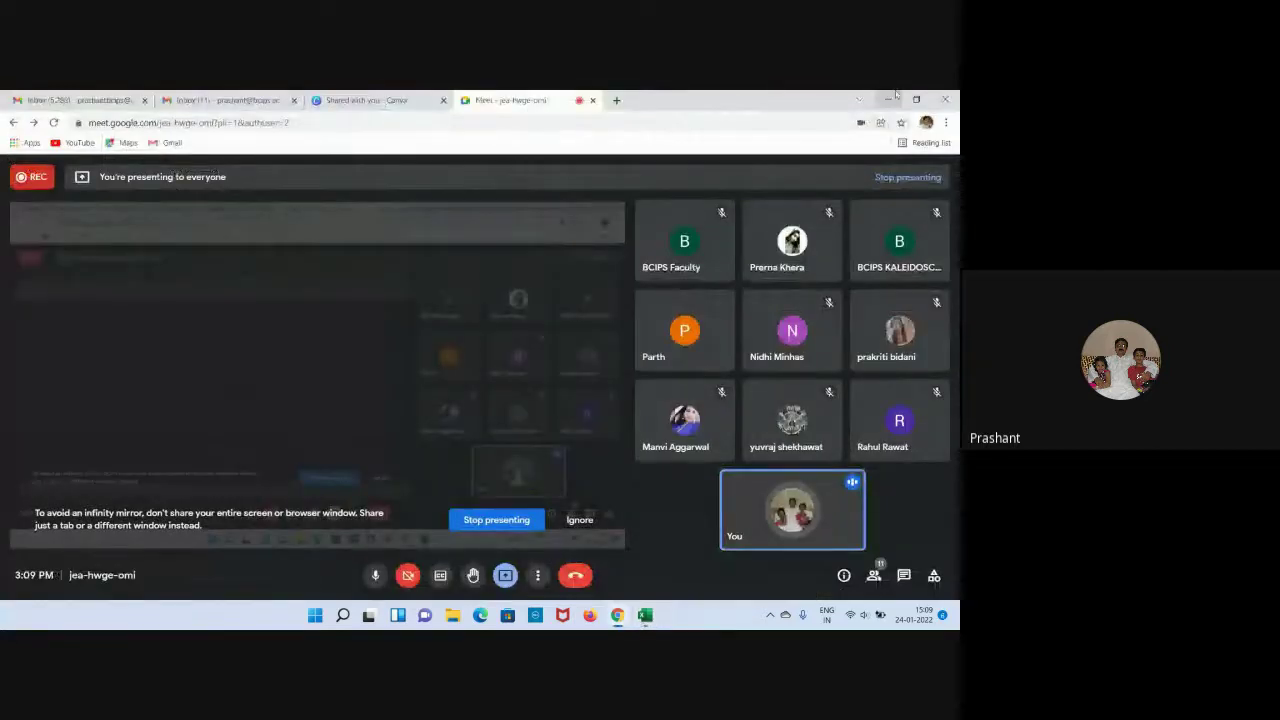
# Through This PC, open 'Attendance for MBA-I Sem (Section A)' from DATA (D:) > Desktop.
pyautogui.click(888, 100)
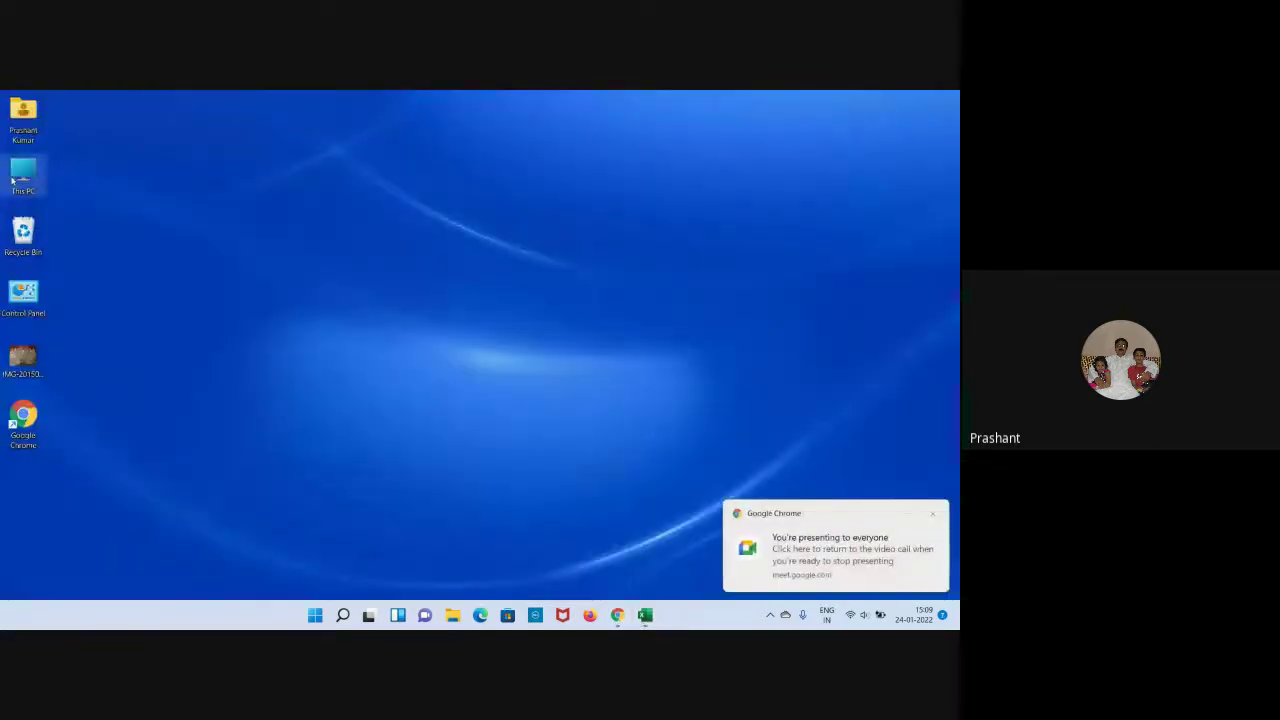
pyautogui.doubleClick(14, 178)
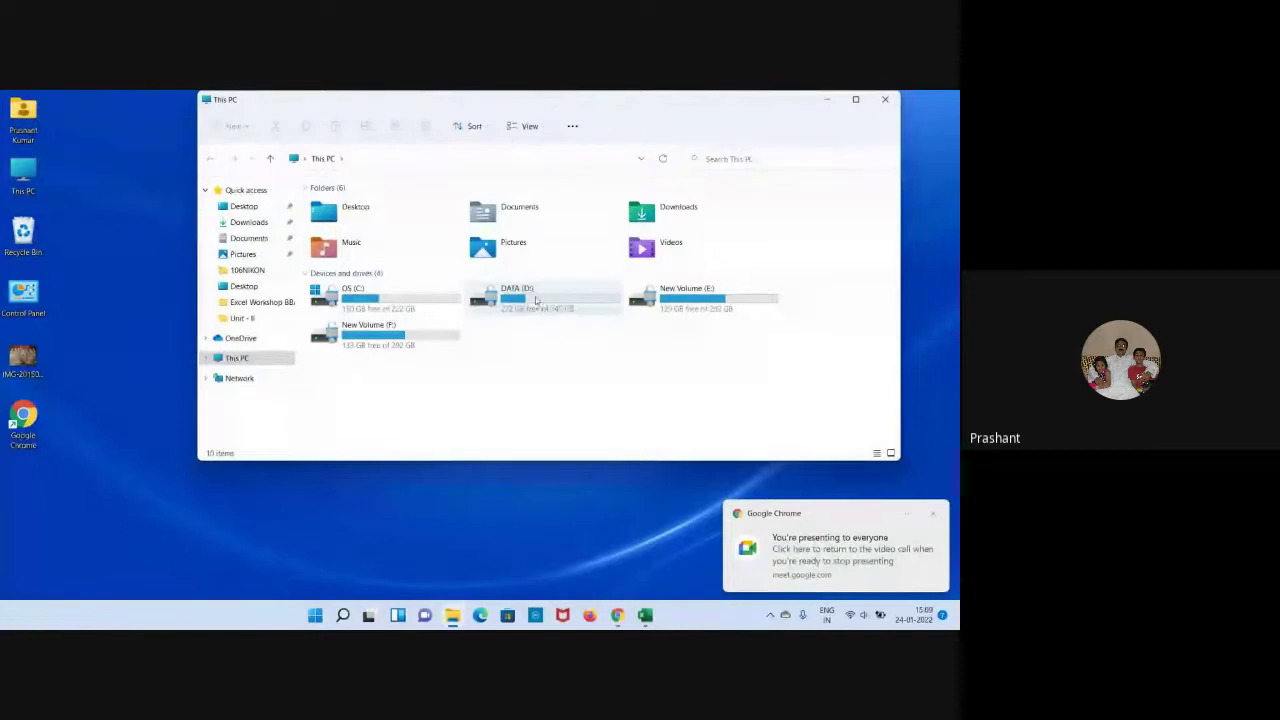
pyautogui.click(855, 99)
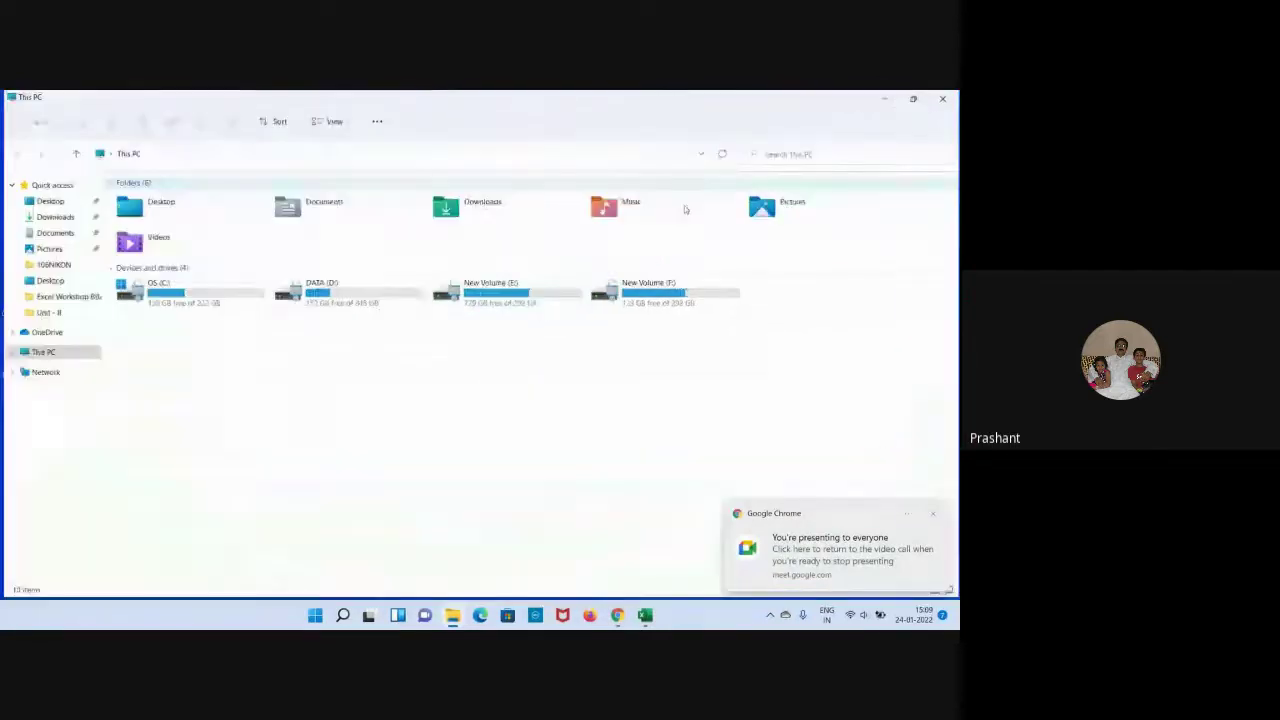
pyautogui.doubleClick(341, 289)
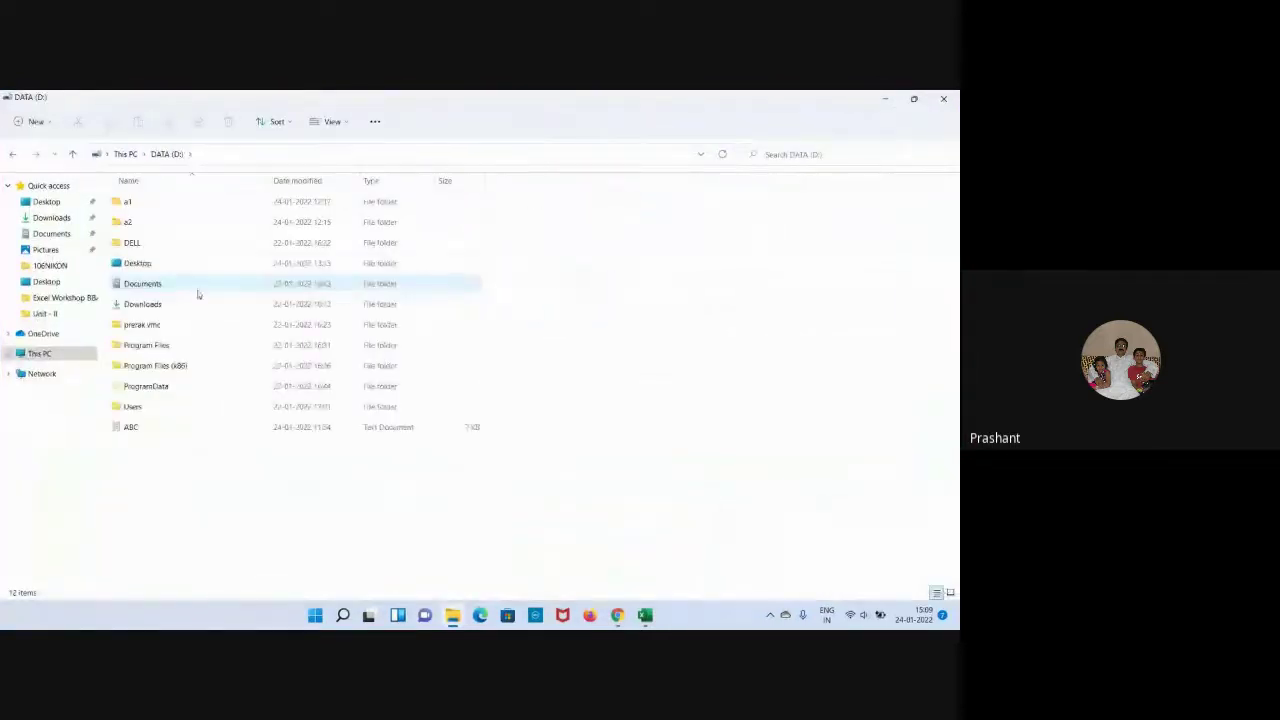
pyautogui.doubleClick(137, 265)
pyautogui.scroll(-1, 225, 371)
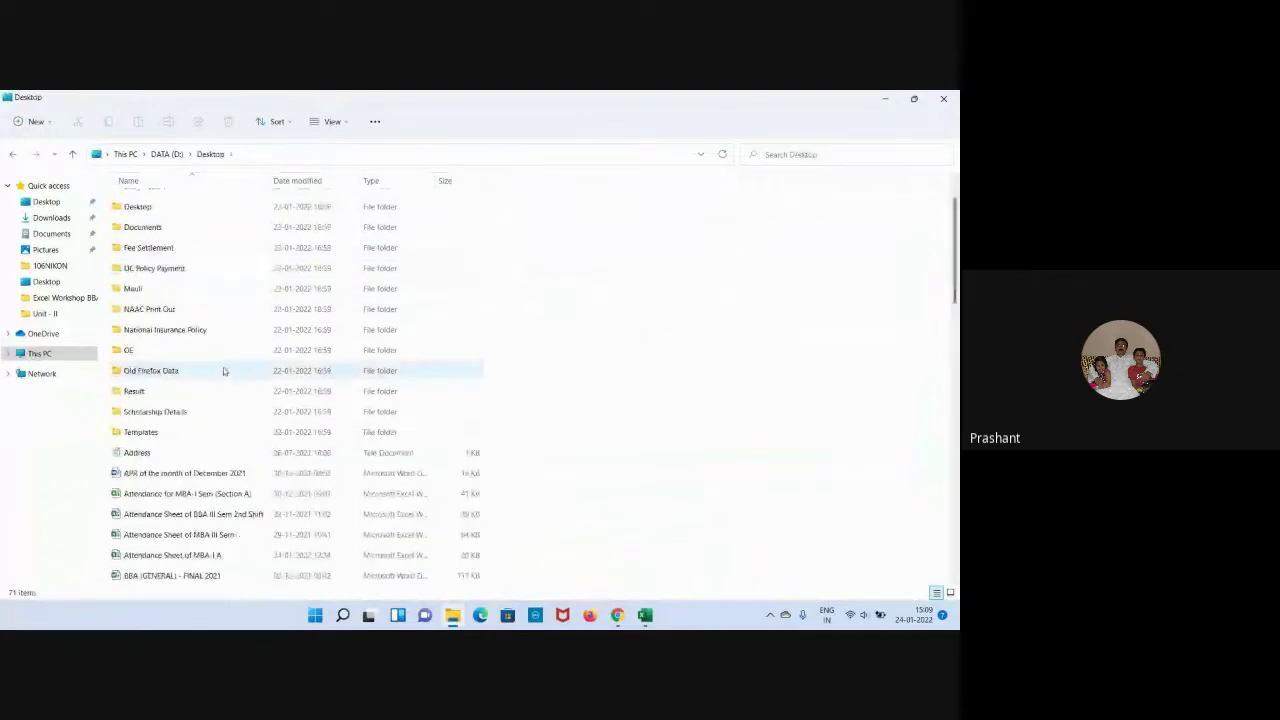
pyautogui.scroll(-2, 224, 371)
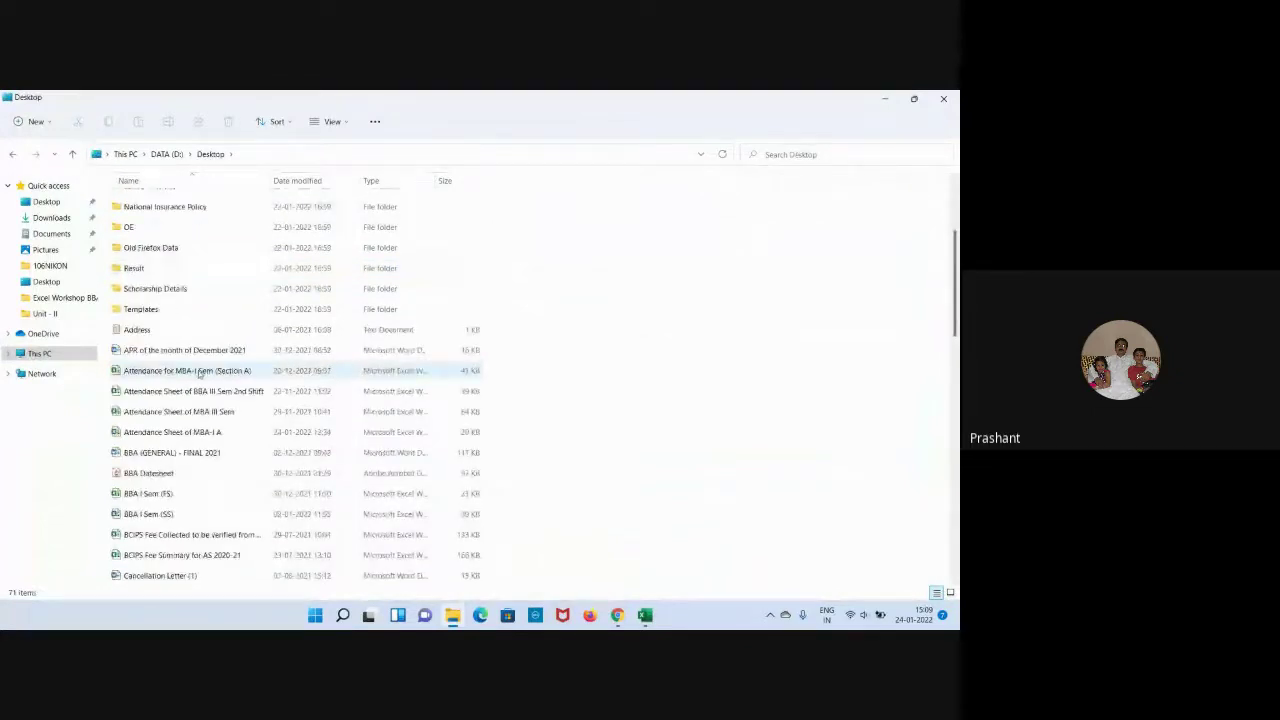
pyautogui.doubleClick(200, 372)
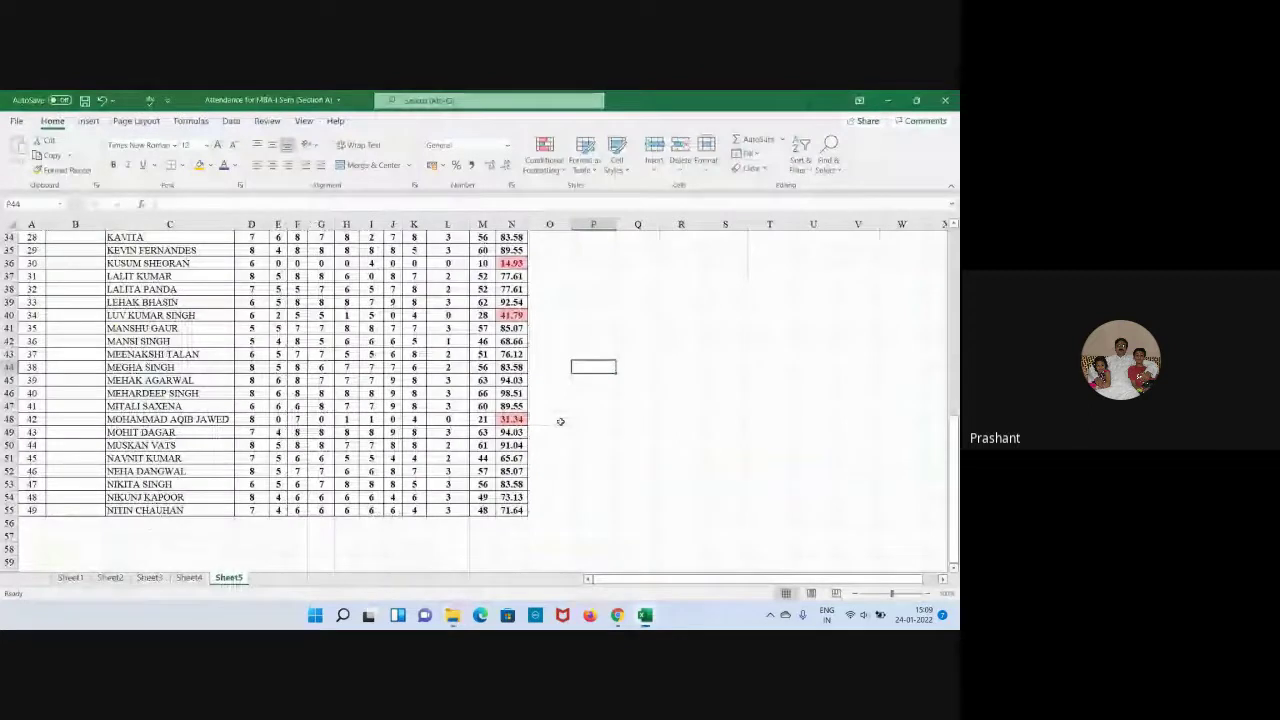
# Bring up the December 2021 attendance on Sheet1, then look over the January sheet, Sheet2.
pyautogui.scroll(10, 570, 393)
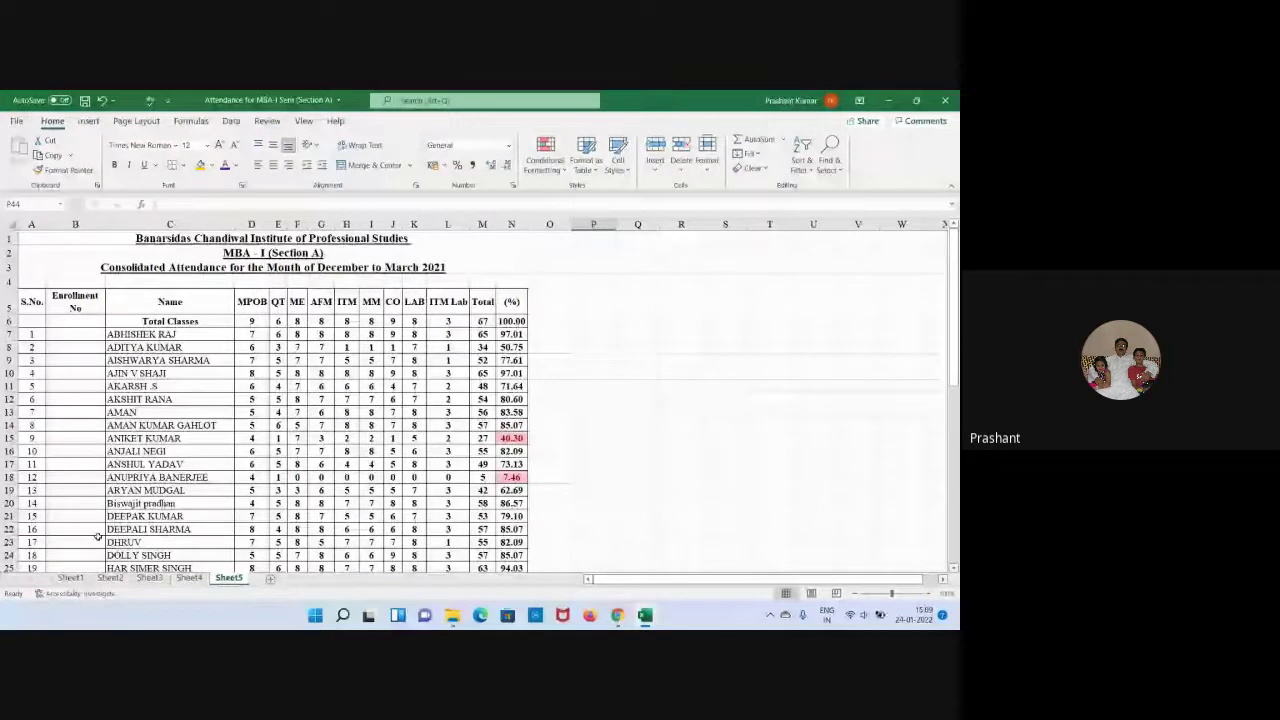
pyautogui.click(70, 578)
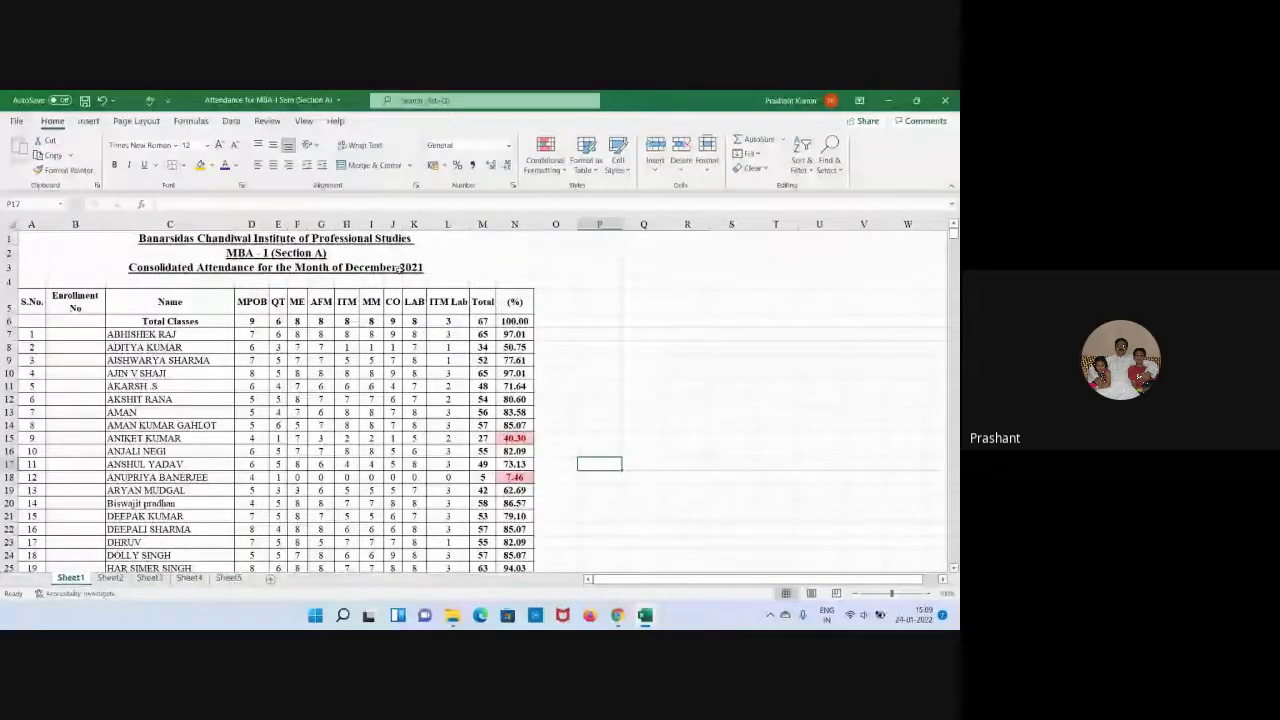
pyautogui.hotkey('ctrl', 'pagedown')
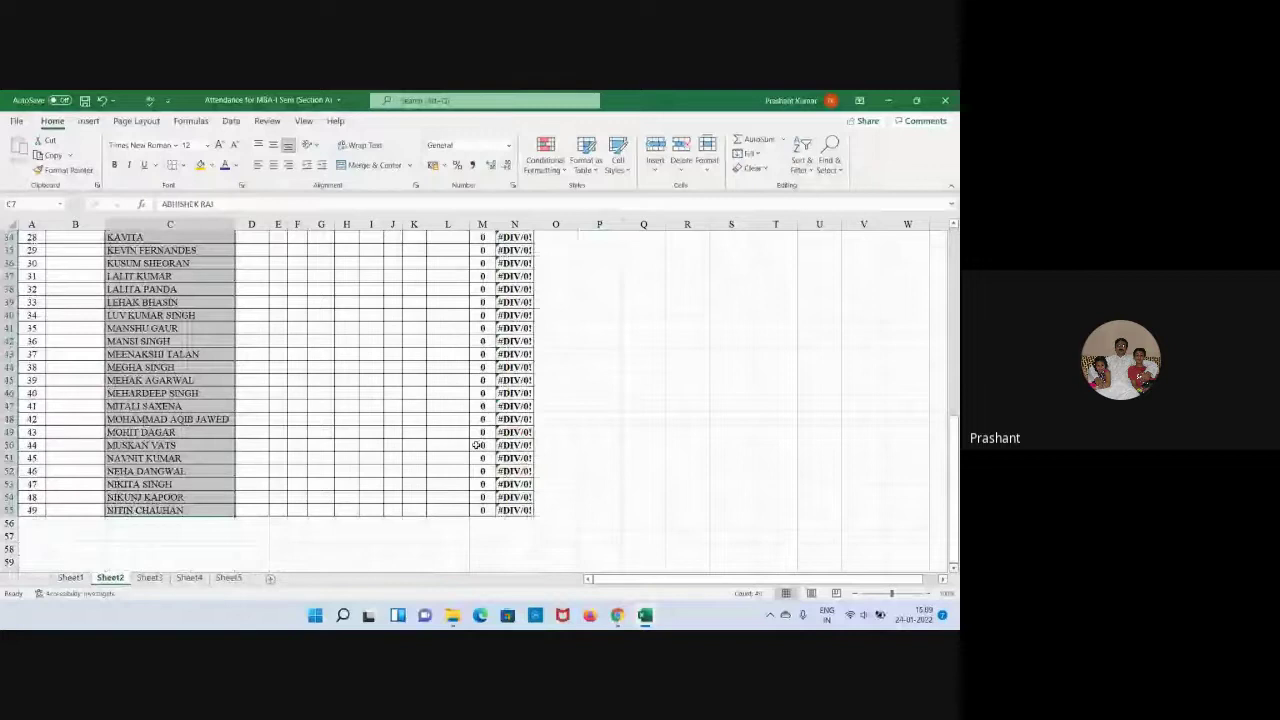
pyautogui.scroll(10, 478, 445)
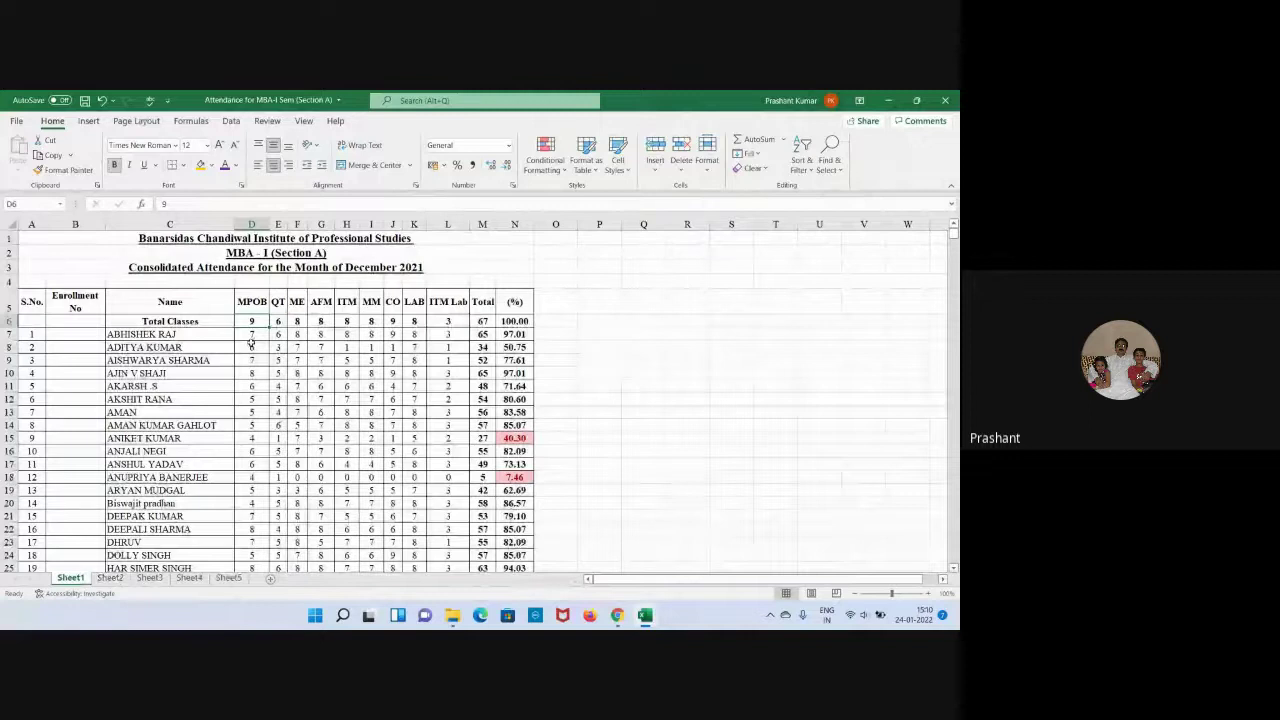
# On the January sheet, clear the sample 8 from D7 and the 10 total classes from D6.
pyautogui.hotkey('ctrl', 'pagedown')
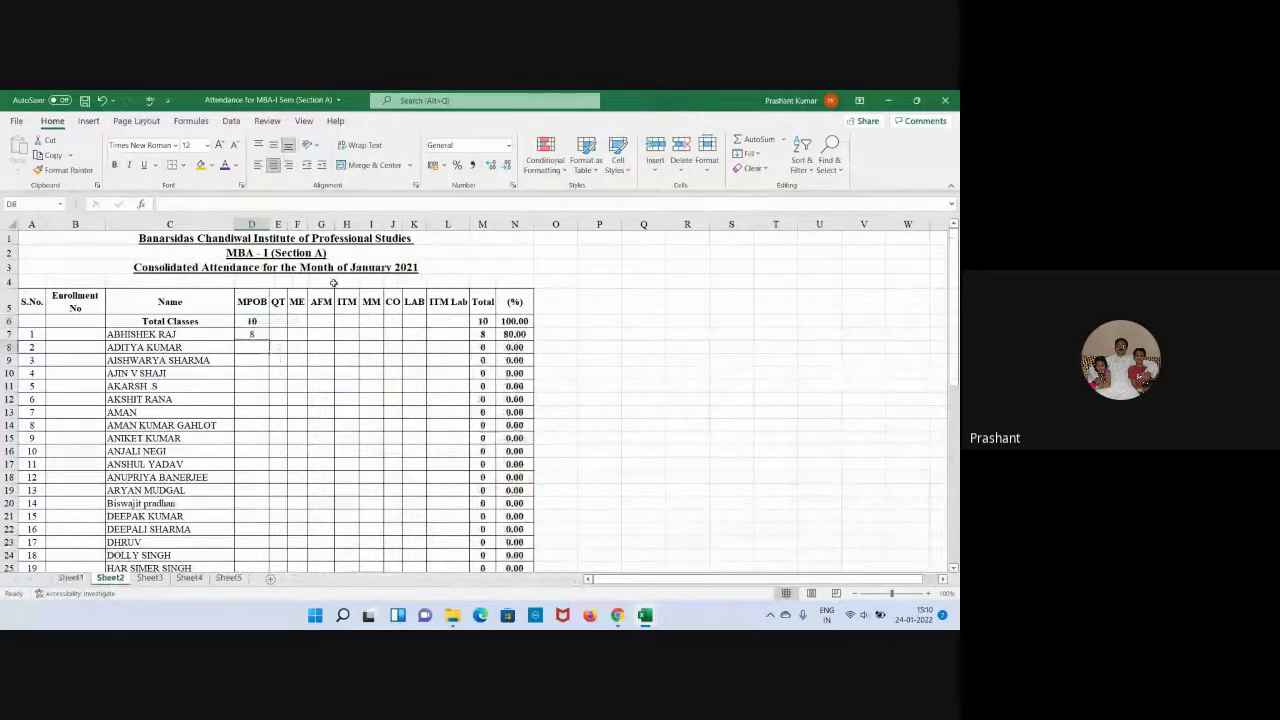
pyautogui.click(250, 333)
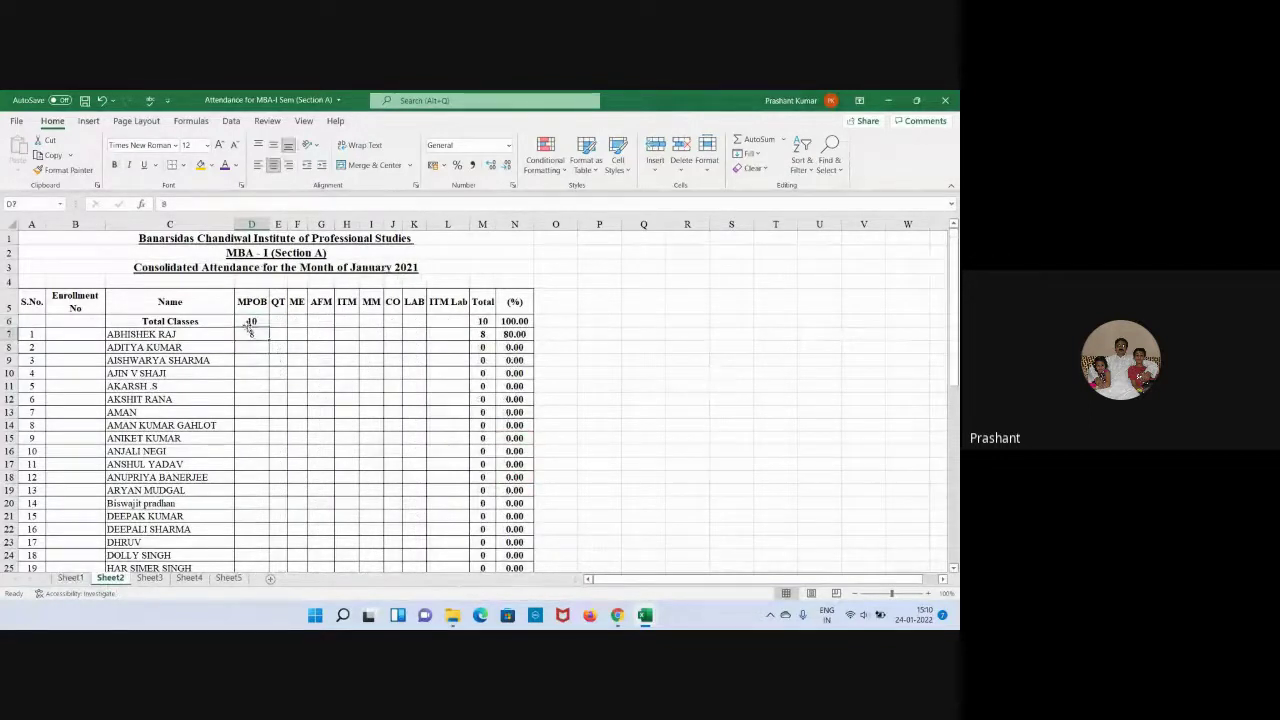
pyautogui.click(229, 578)
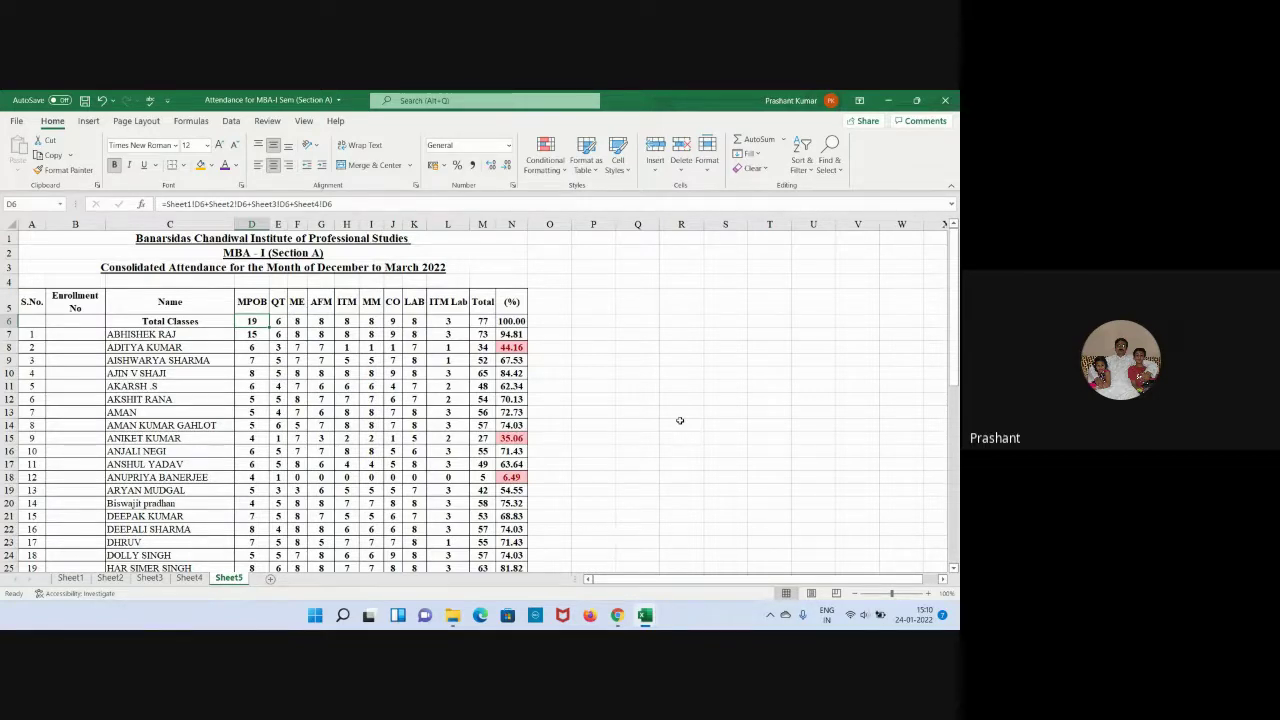
pyautogui.click(110, 578)
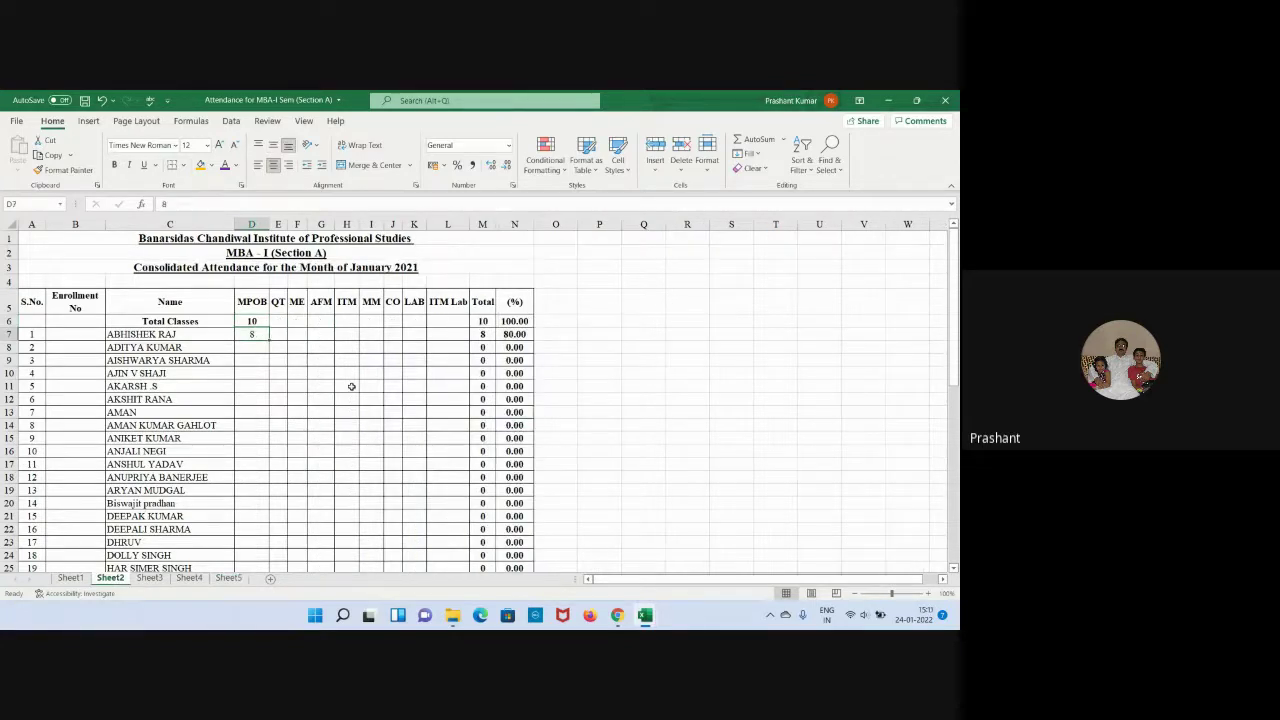
pyautogui.press('Delete')
pyautogui.press('Up')
pyautogui.press('Delete')
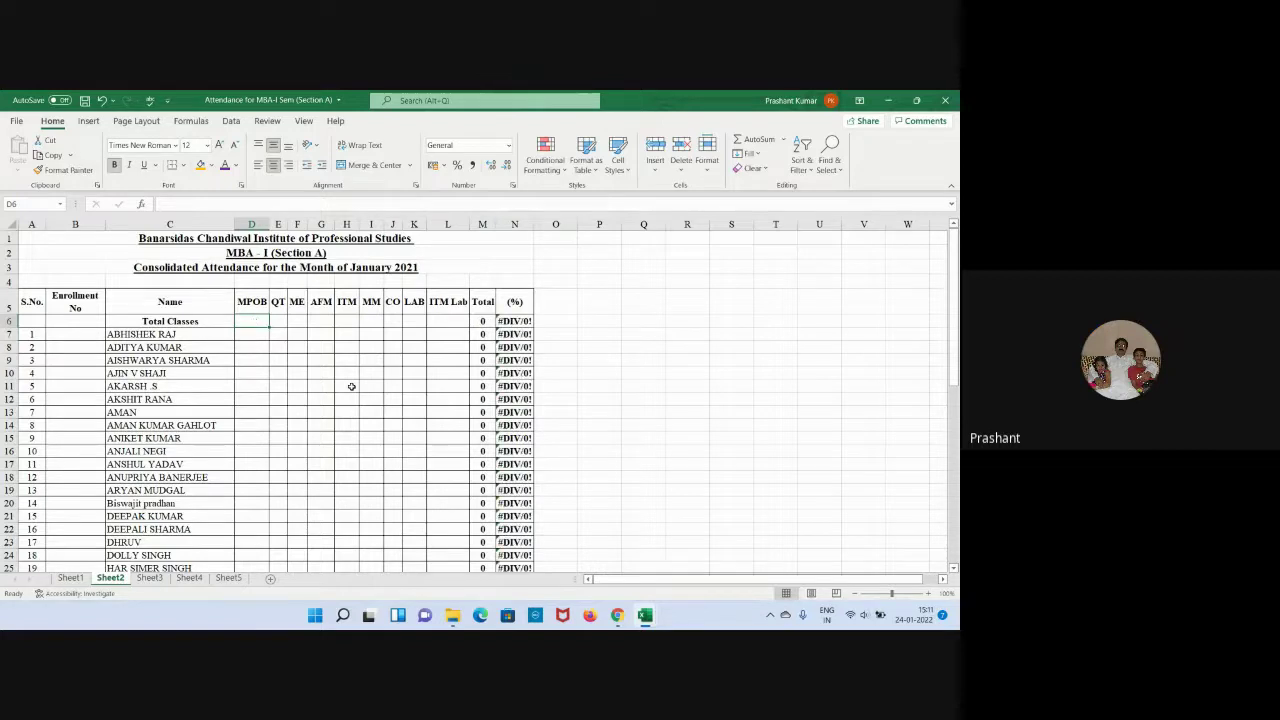
# Change the January and February sheet titles in A3 from 2021 to 2022.
pyautogui.doubleClick(421, 267)
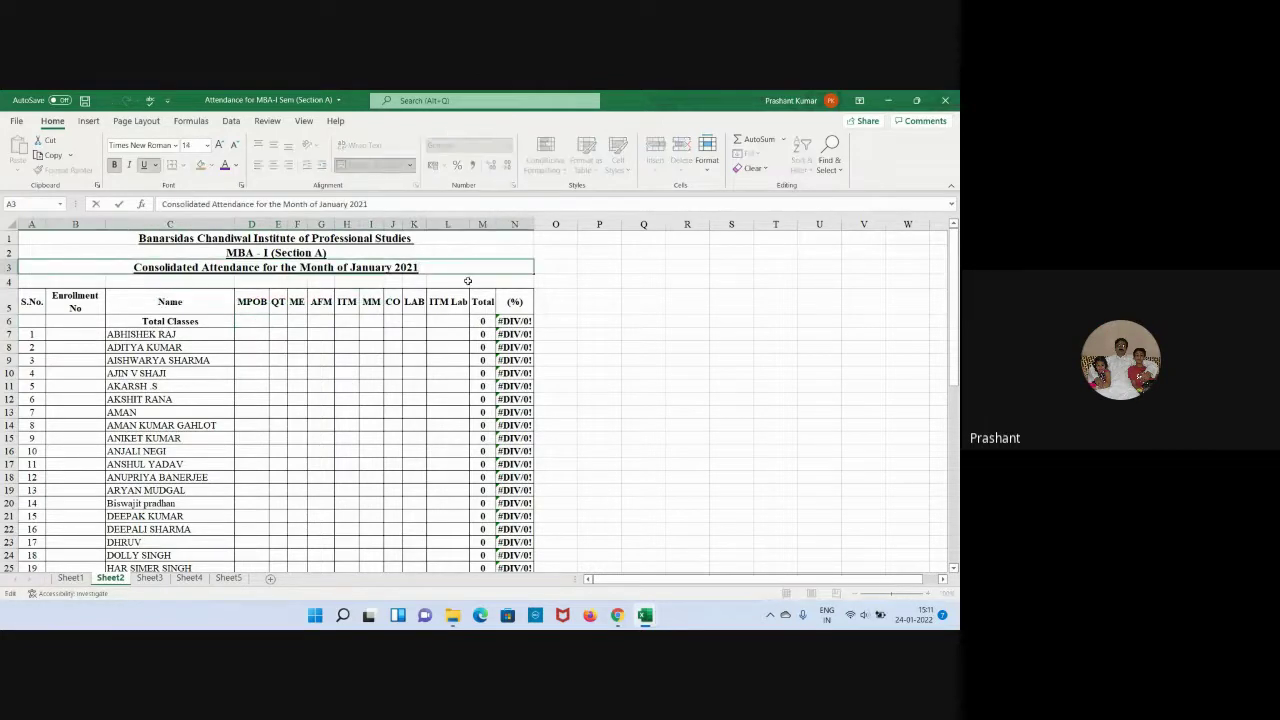
pyautogui.press('BackSpace')
pyautogui.write('2')
pyautogui.press('Return')
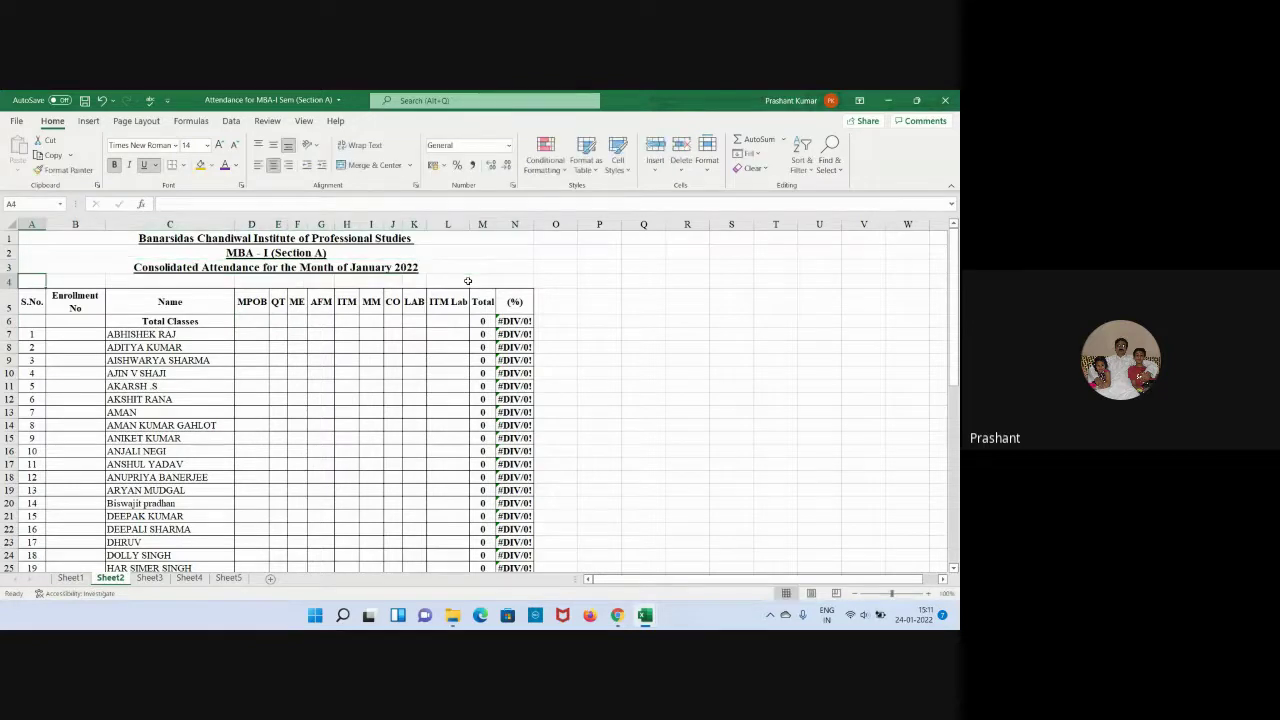
pyautogui.hotkey('ctrl', 'pagedown')
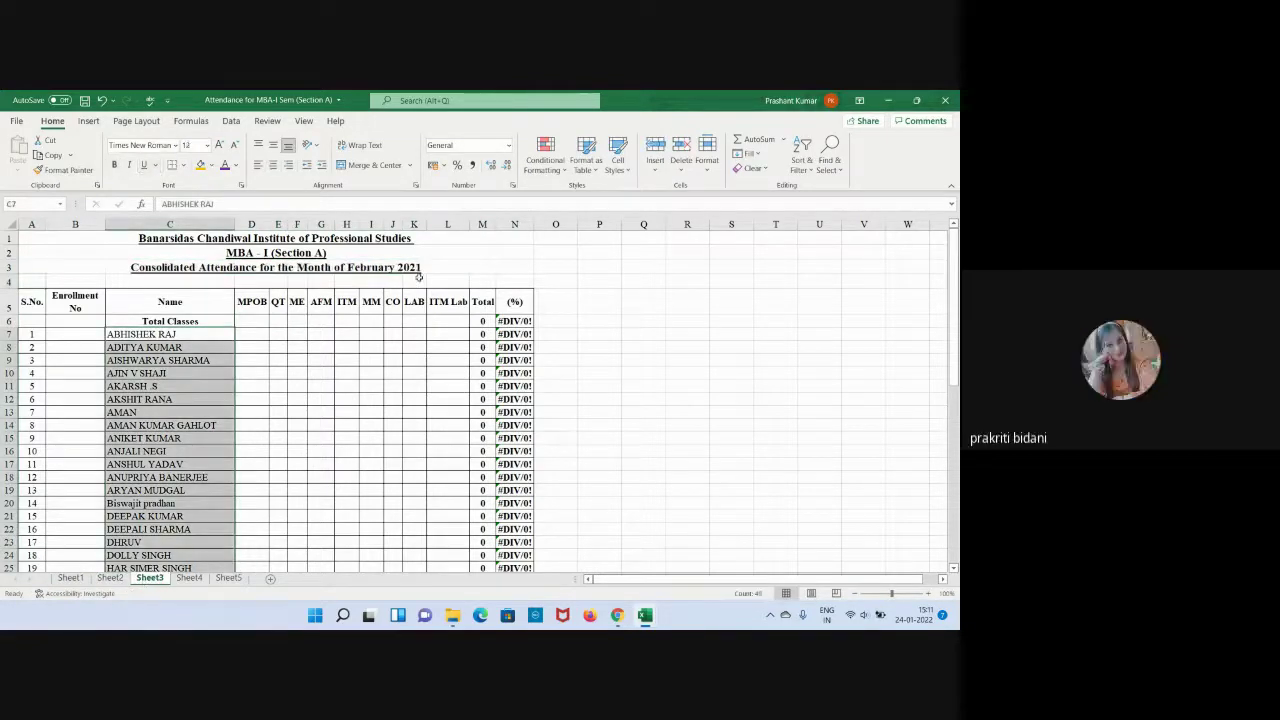
pyautogui.doubleClick(421, 268)
pyautogui.press('BackSpace')
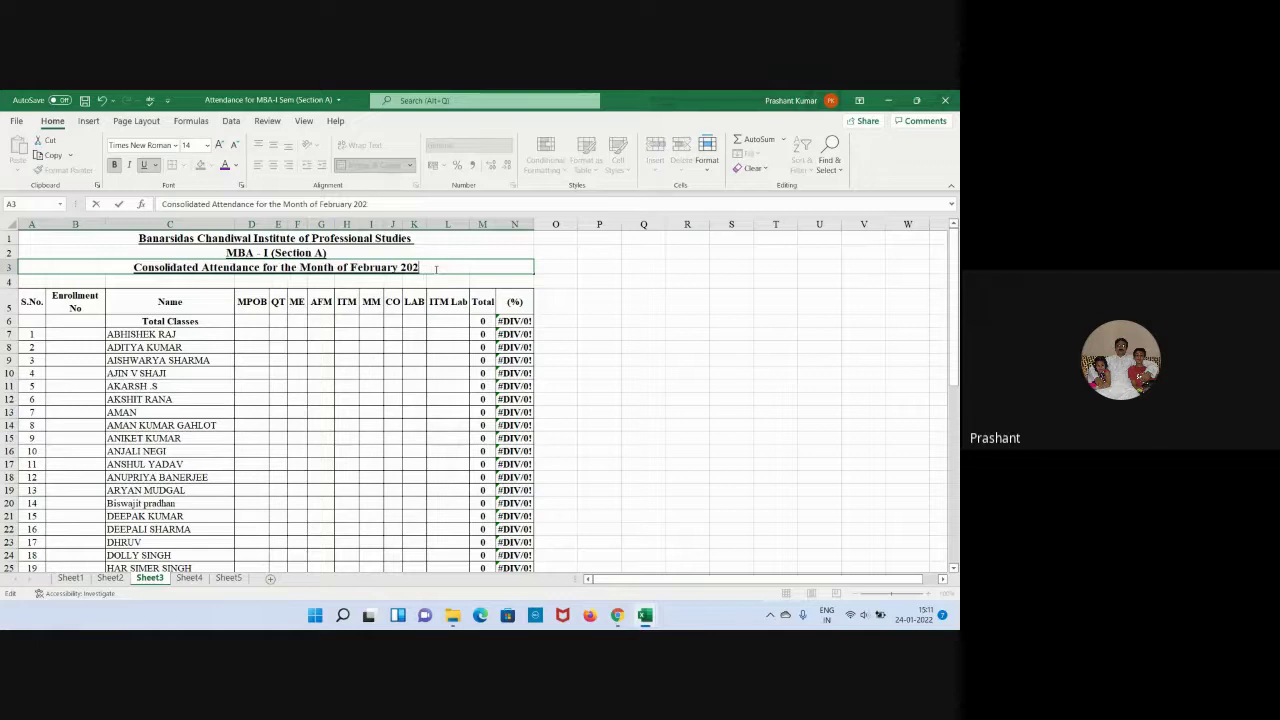
pyautogui.write('2')
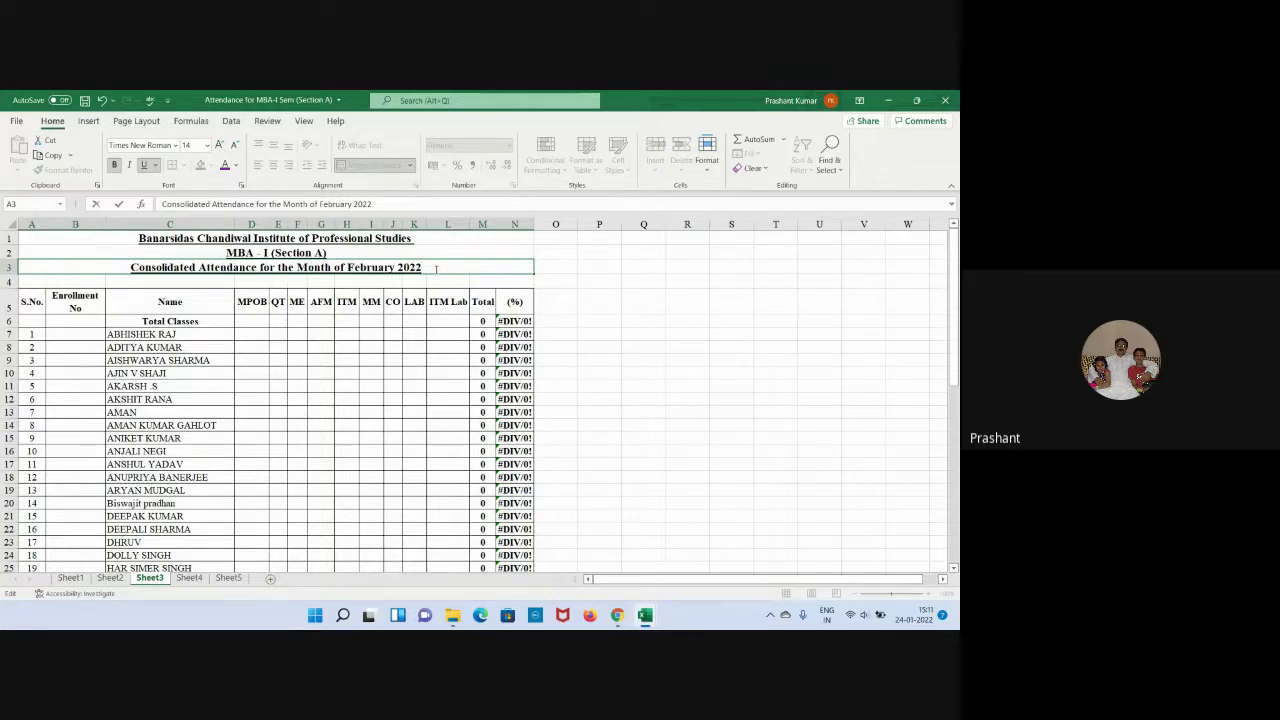
pyautogui.press('Return')
# Change the March title on Sheet4 to 2022, save the workbook, and return to Book1.
pyautogui.hotkey('ctrl', 'pagedown')
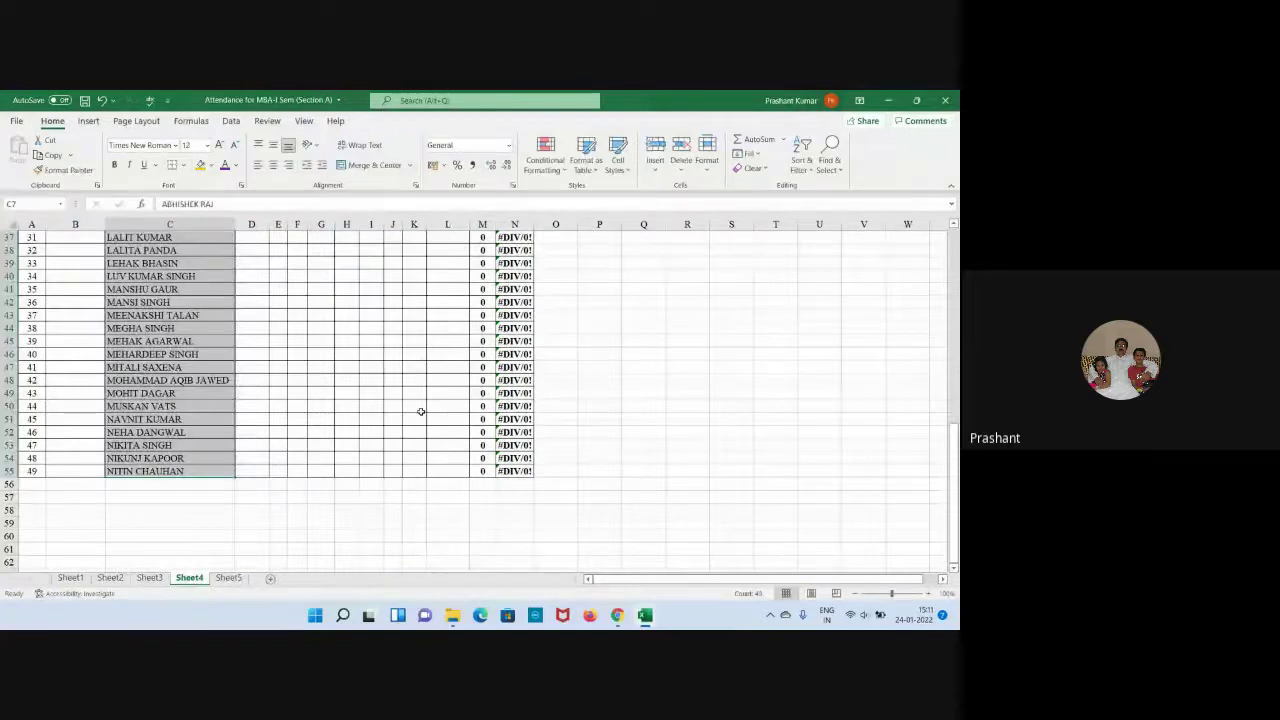
pyautogui.scroll(10, 421, 411)
pyautogui.doubleClick(421, 268)
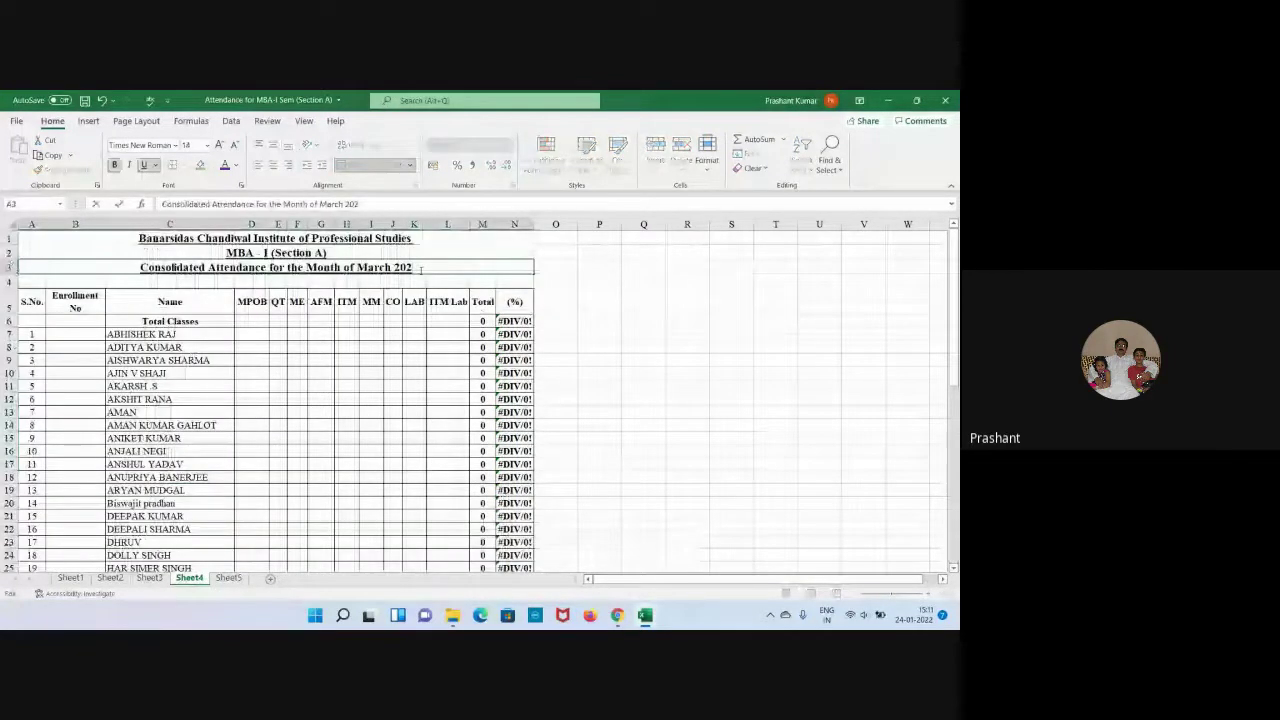
pyautogui.write('2')
pyautogui.press('Return')
pyautogui.click(85, 101)
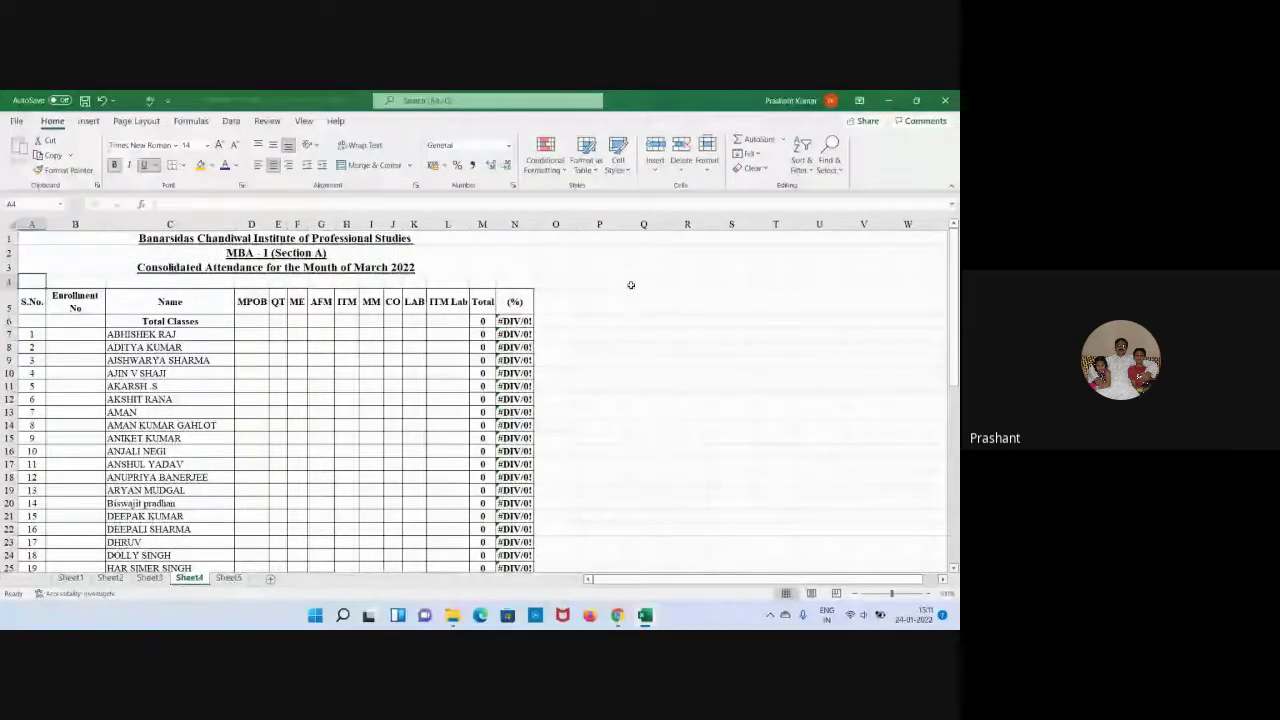
pyautogui.hotkey('alt', 'Tab')
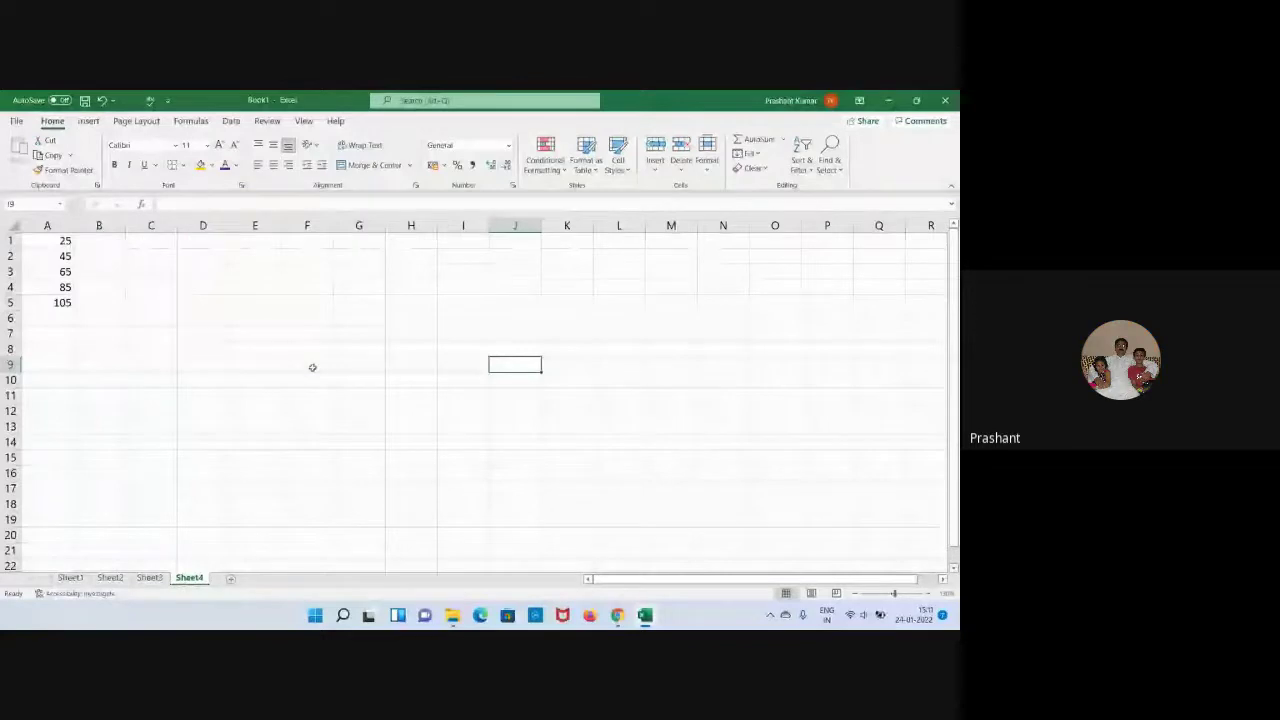
# Enter =Sheet2!A1+Sheet3!A1 in Book1's Sheet4 cell A1, giving 25.
pyautogui.click(55, 240)
pyautogui.write('=Sheet2!A1+Sheet3!A1')
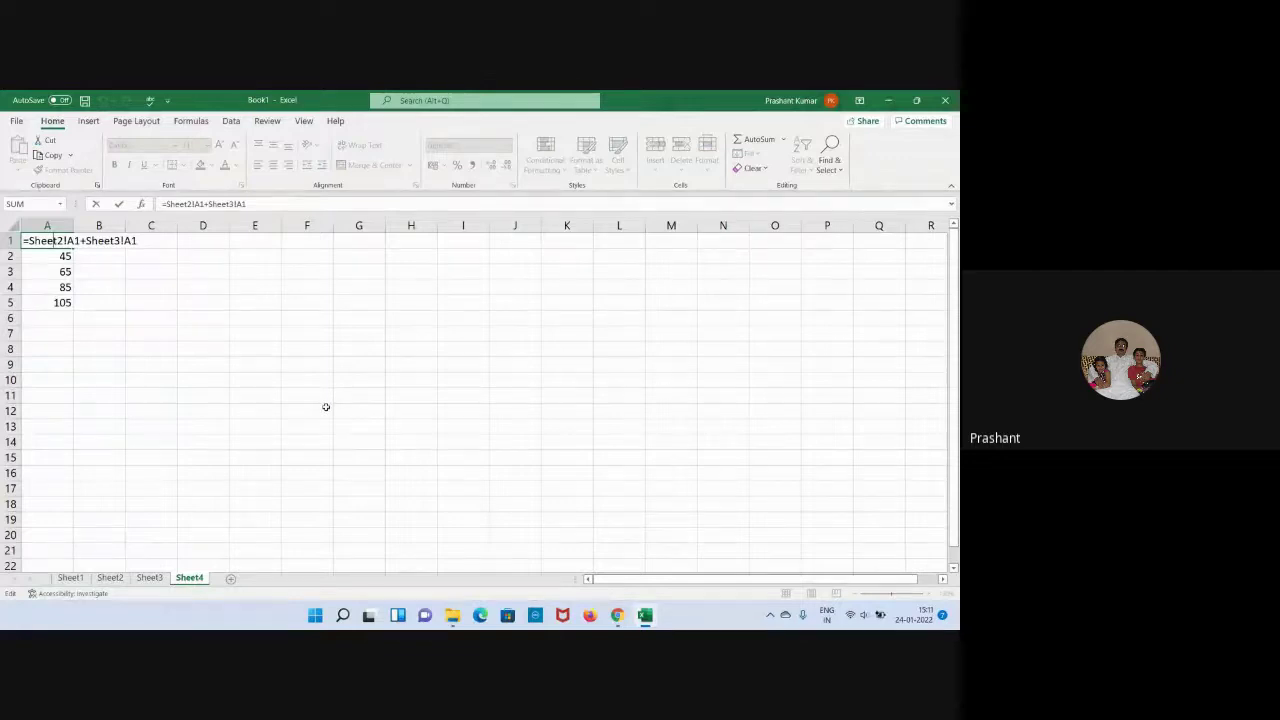
pyautogui.click(277, 406)
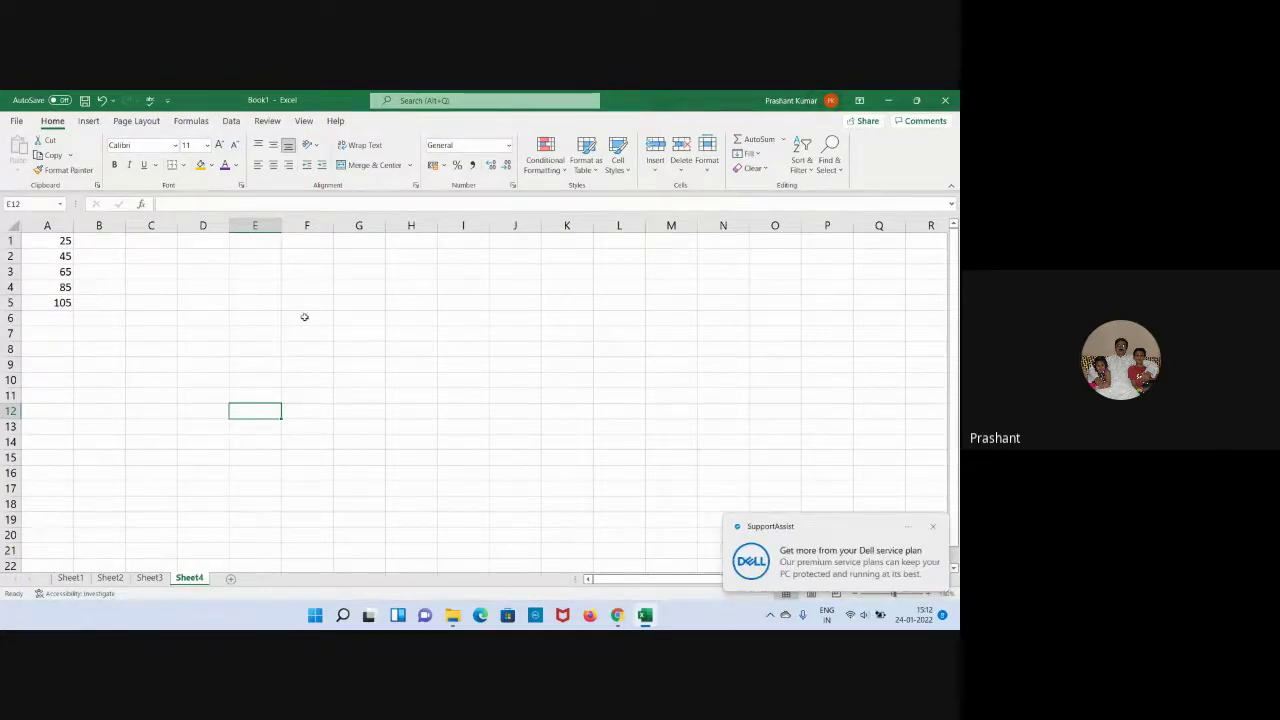
pyautogui.click(931, 529)
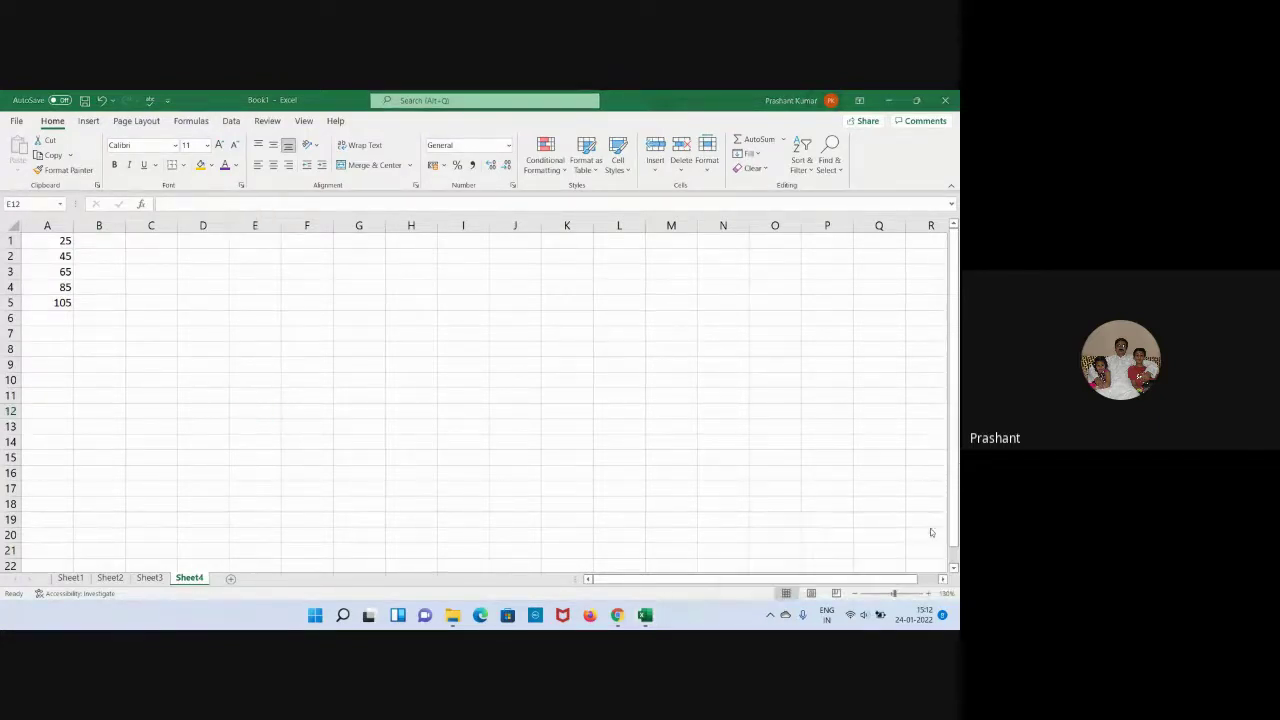
pyautogui.click(348, 376)
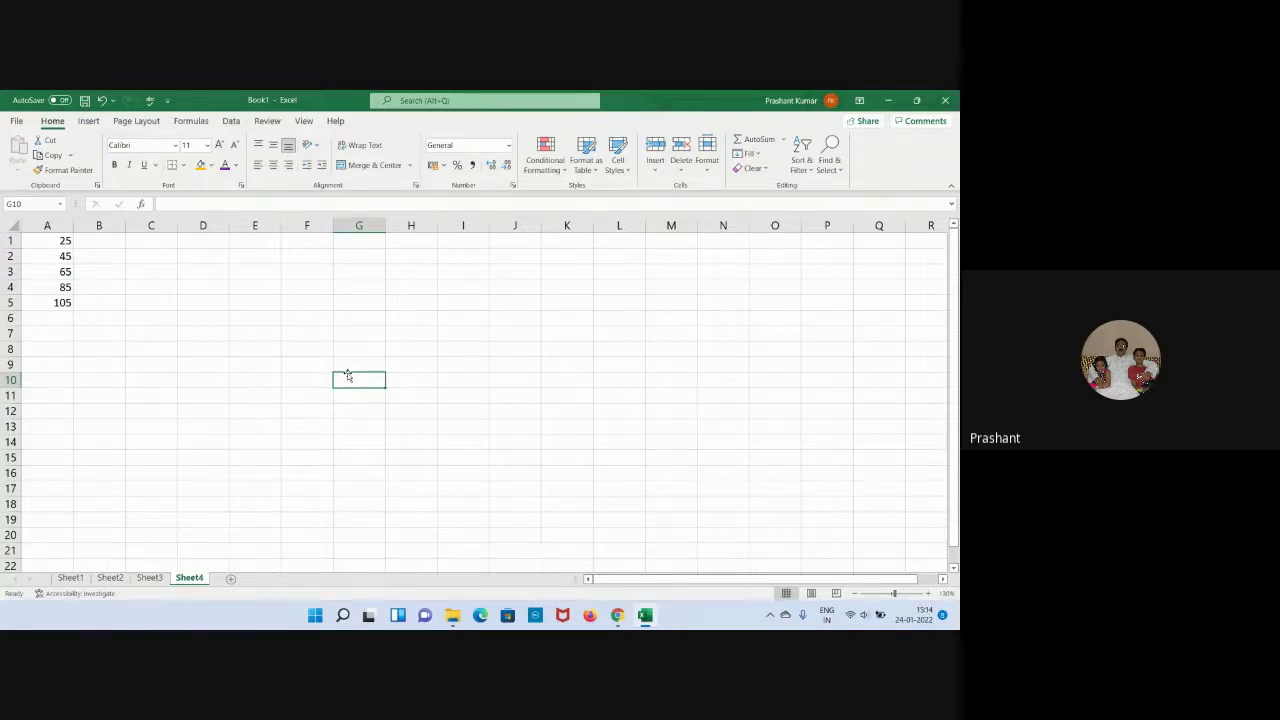
pyautogui.click(445, 414)
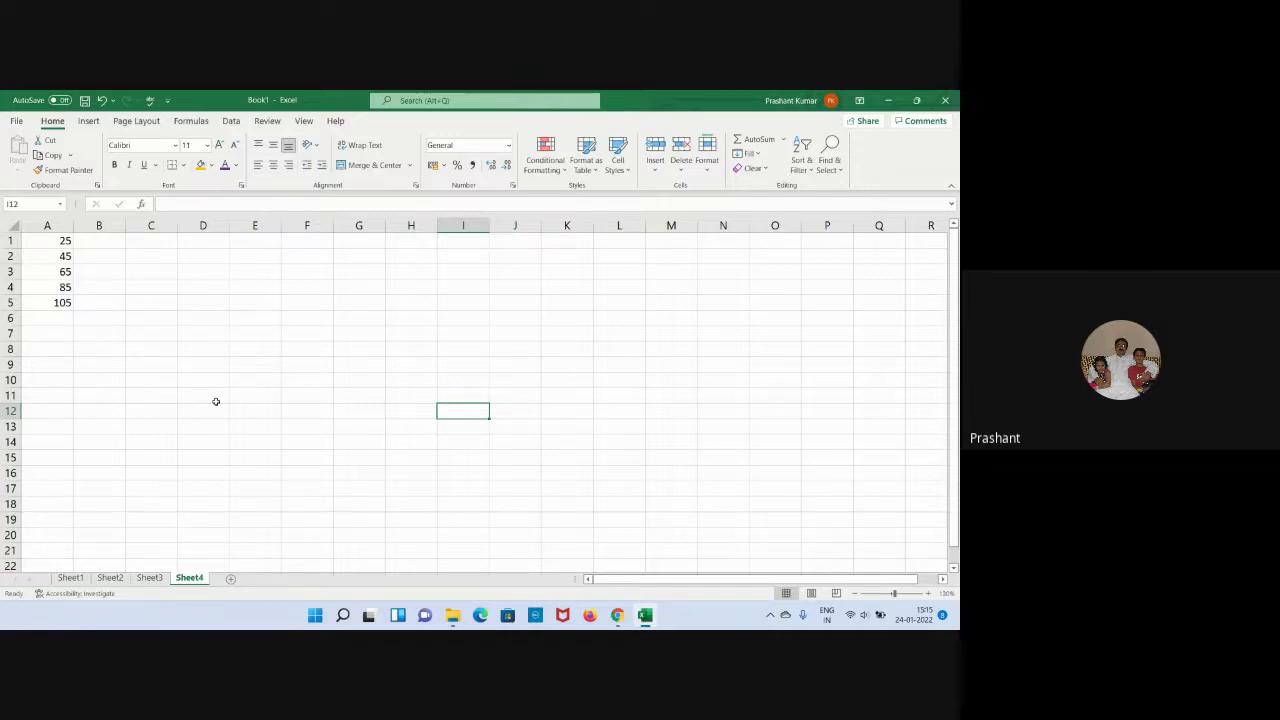
# Go to Sheet1 and inspect the values in B1, C1, C5 and B5 of the name table.
pyautogui.click(70, 578)
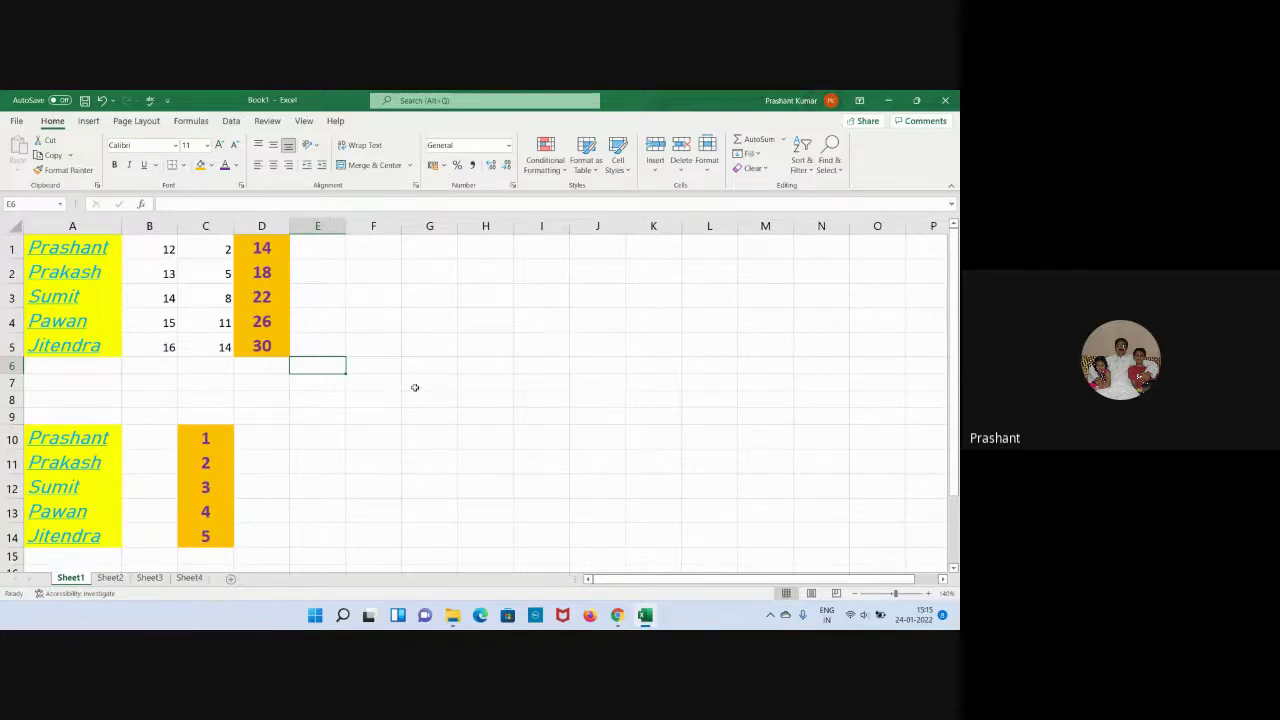
pyautogui.scroll(-2, 454, 376)
pyautogui.scroll(2, 454, 378)
pyautogui.click(162, 249)
pyautogui.click(207, 249)
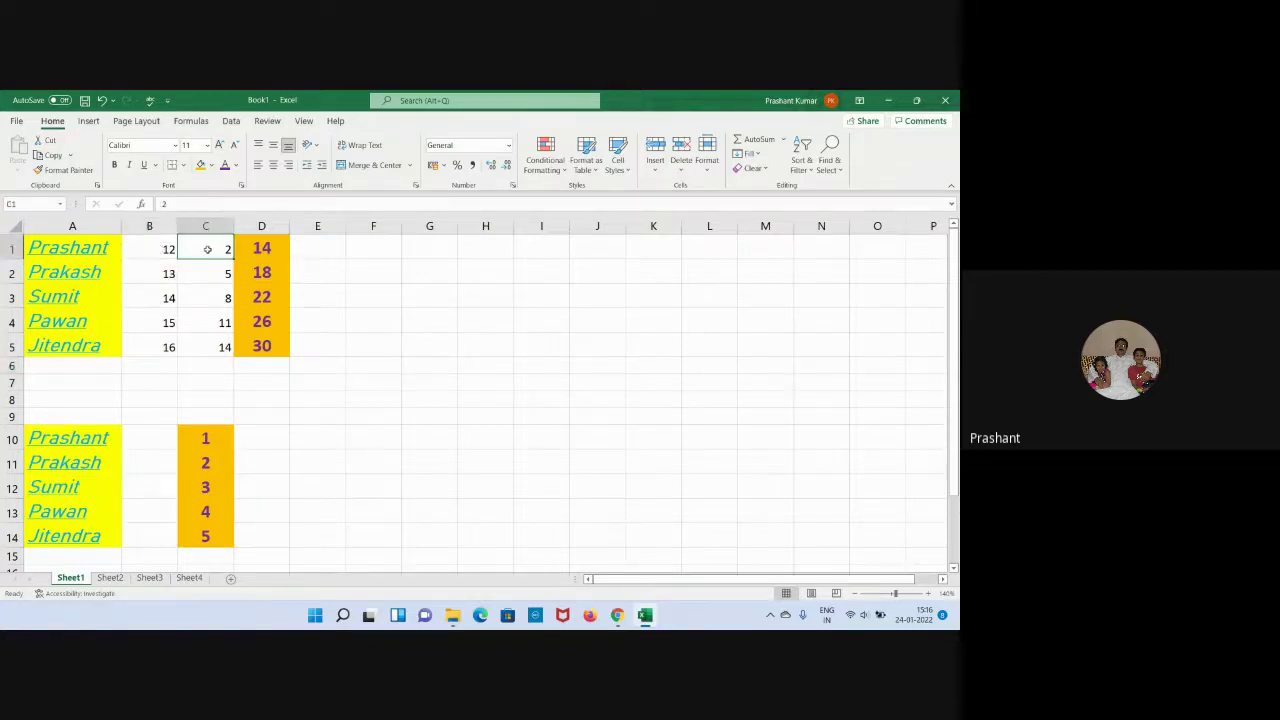
pyautogui.click(205, 348)
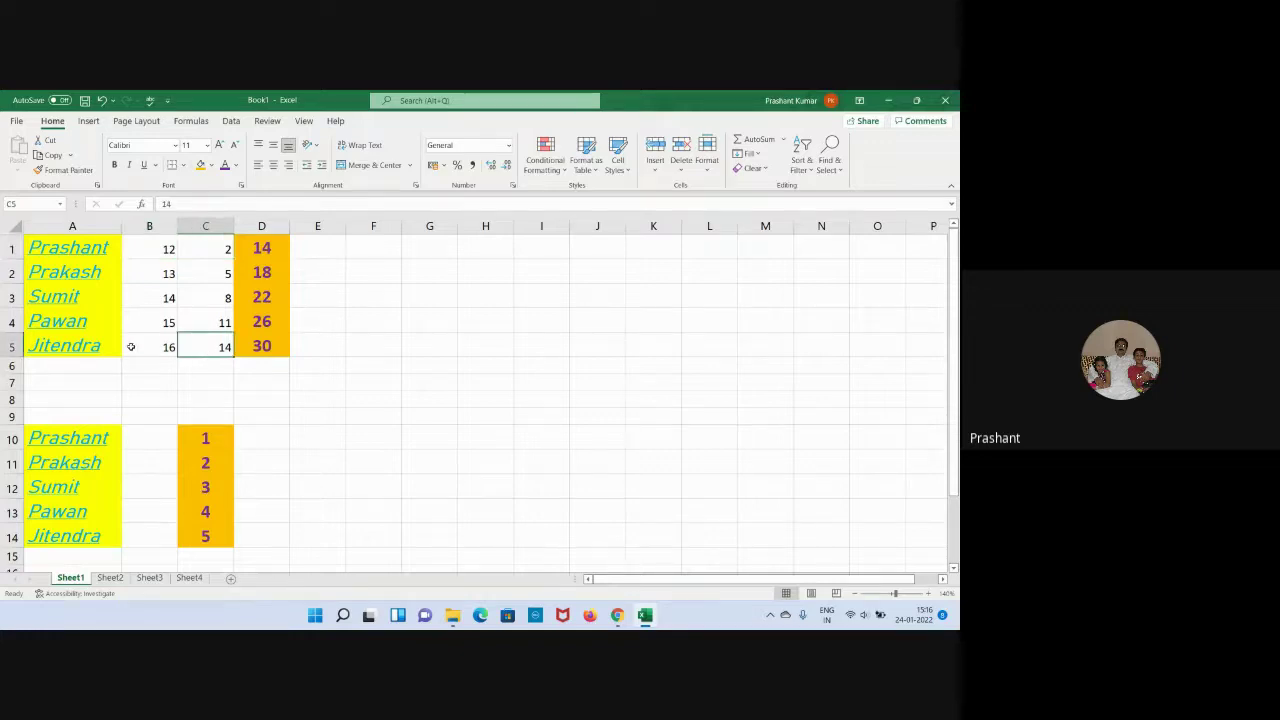
pyautogui.click(131, 347)
pyautogui.click(364, 366)
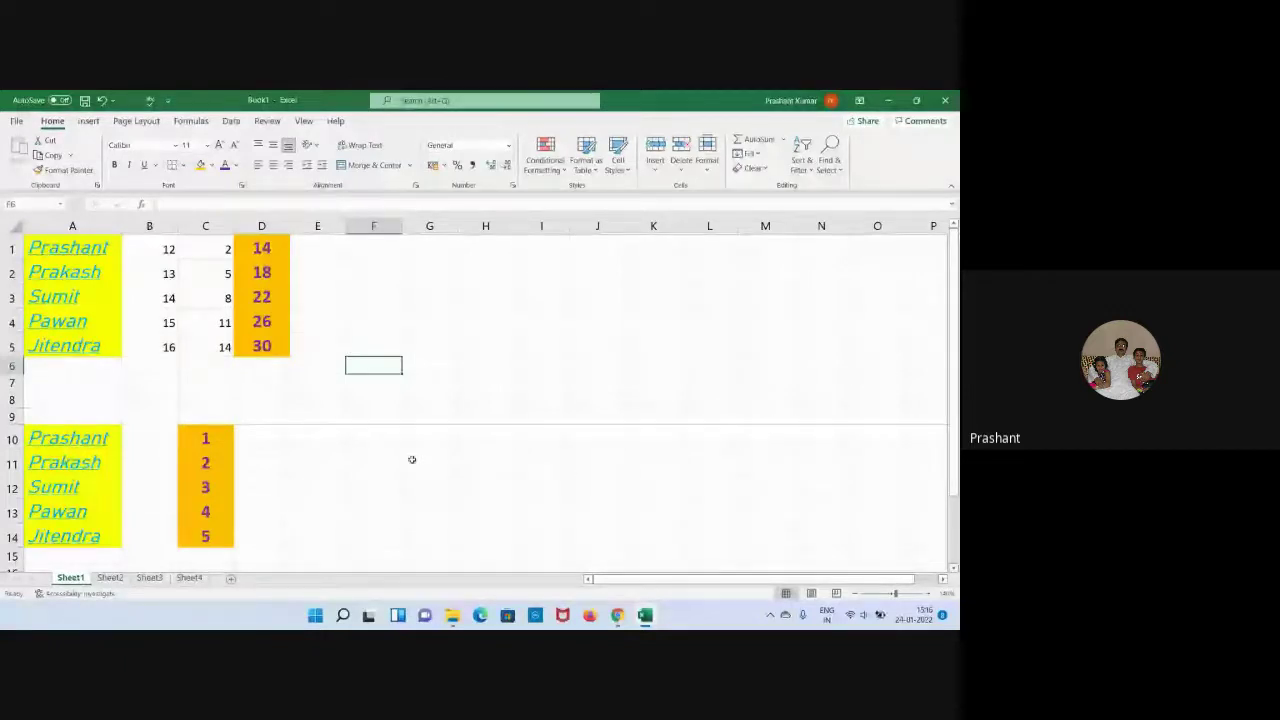
# Protect Sheet1 with a confirmed password, allowing only locked and unlocked cell selection.
pyautogui.rightClick(64, 584)
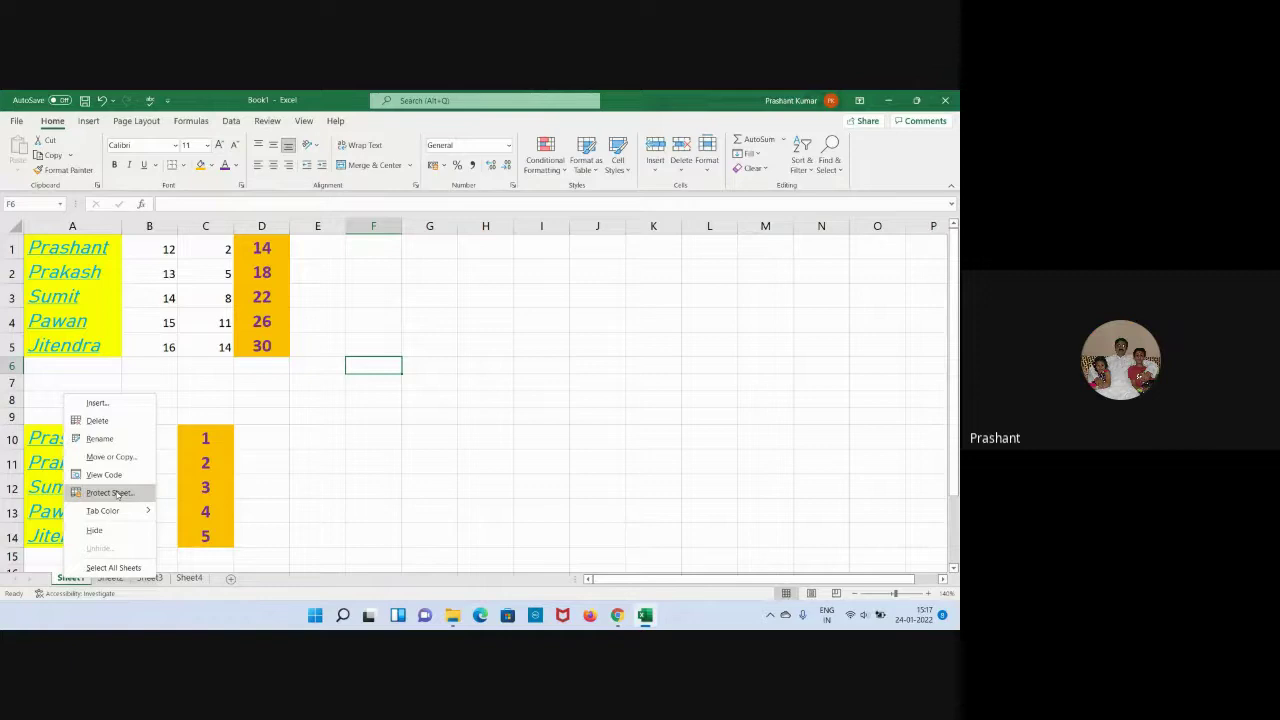
pyautogui.click(118, 494)
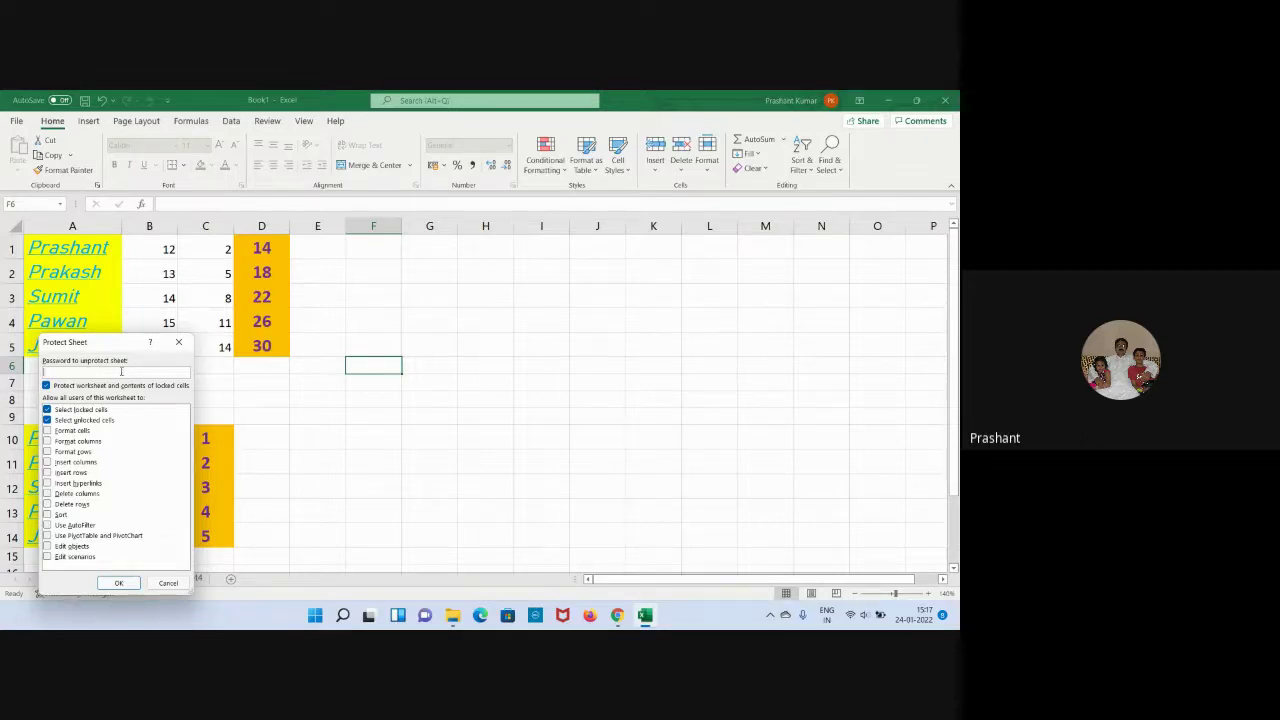
pyautogui.write('1')
pyautogui.click(116, 583)
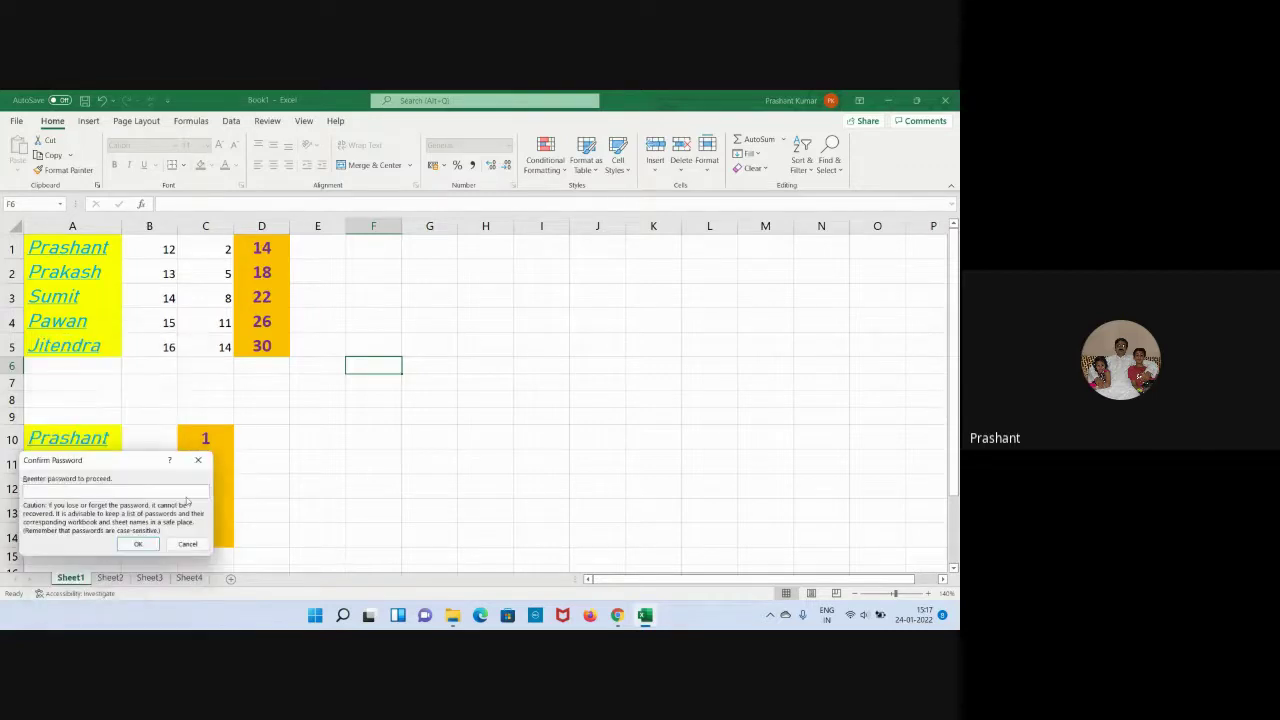
pyautogui.write('123')
pyautogui.click(126, 543)
pyautogui.click(323, 483)
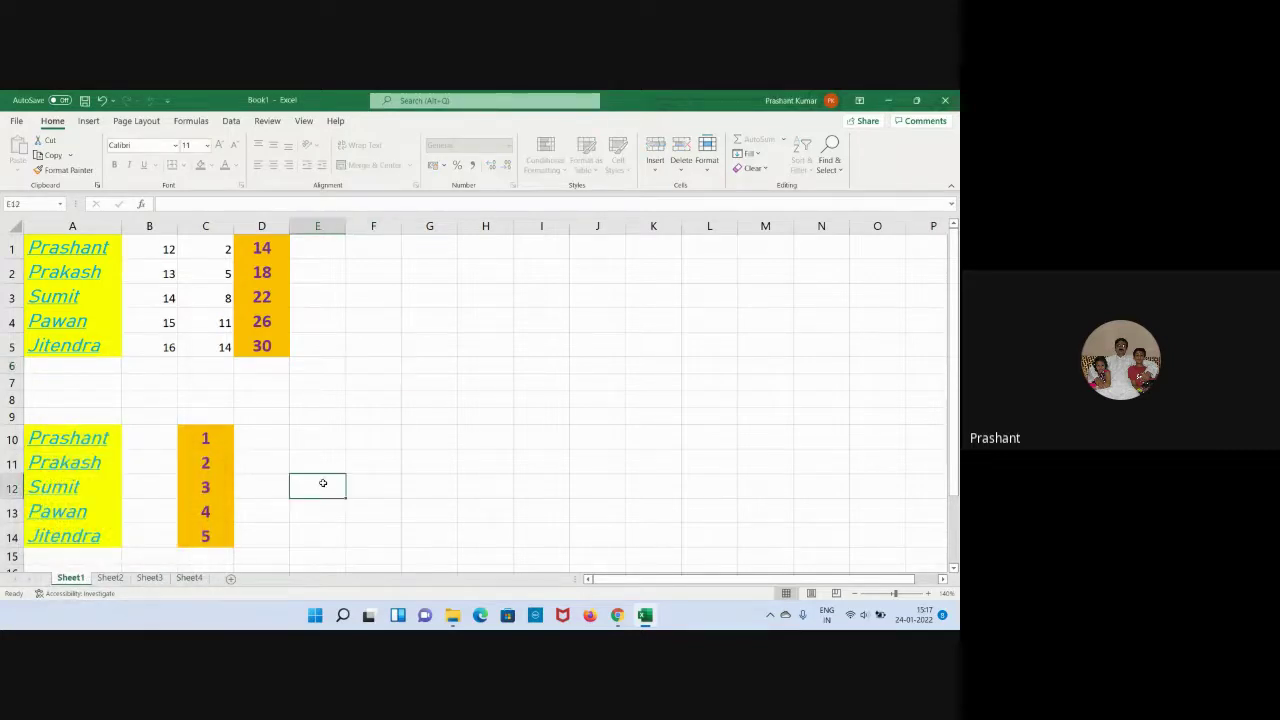
pyautogui.click(257, 345)
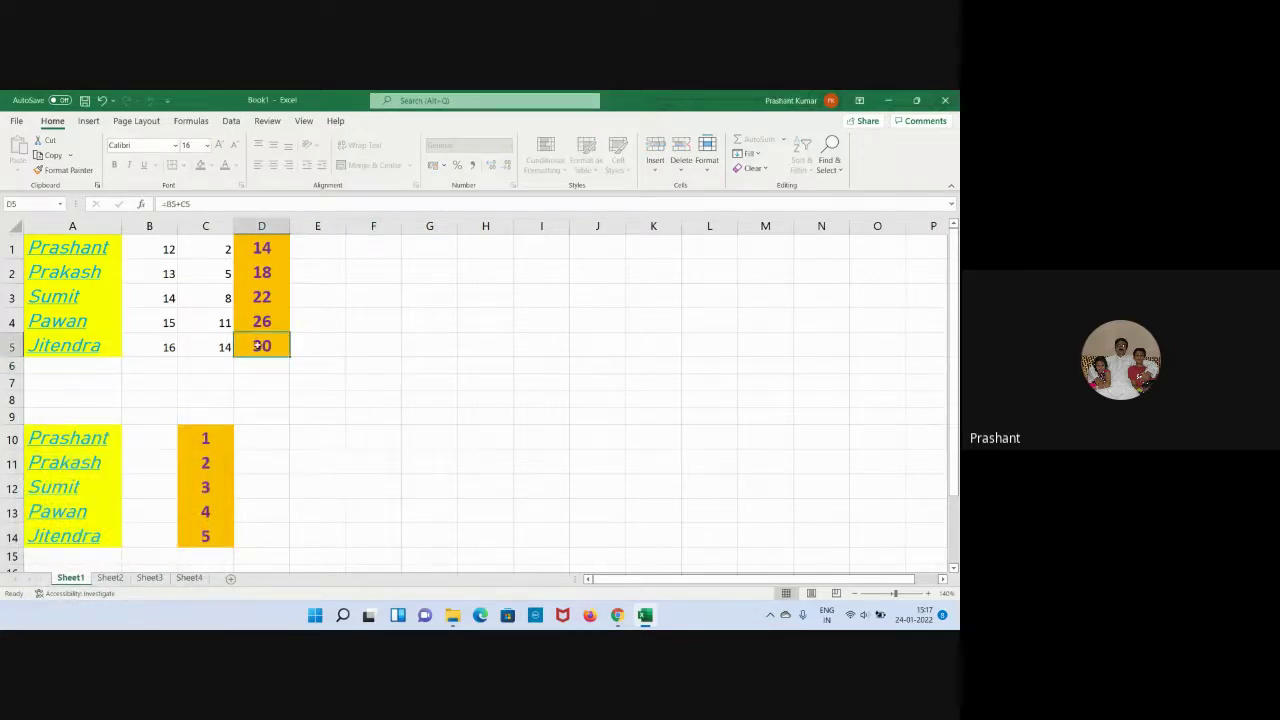
pyautogui.doubleClick(257, 345)
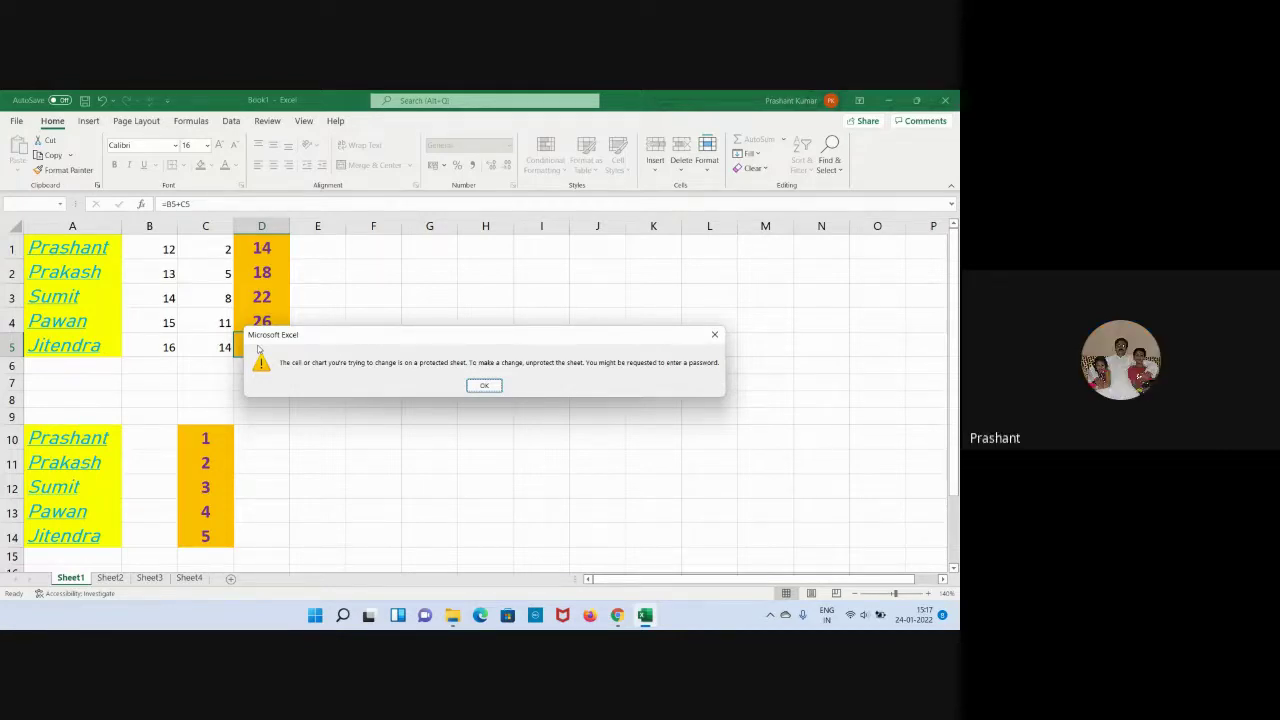
pyautogui.click(484, 386)
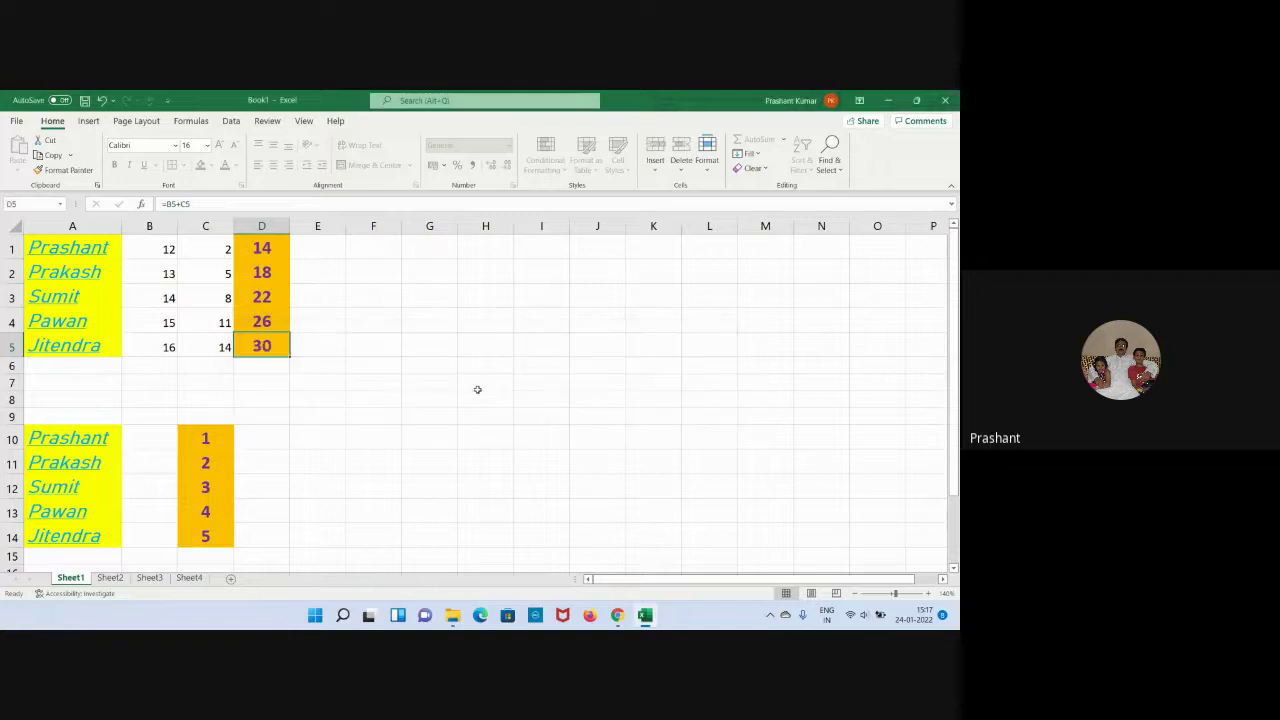
pyautogui.click(421, 395)
pyautogui.click(278, 432)
pyautogui.click(186, 372)
pyautogui.click(70, 346)
pyautogui.click(80, 294)
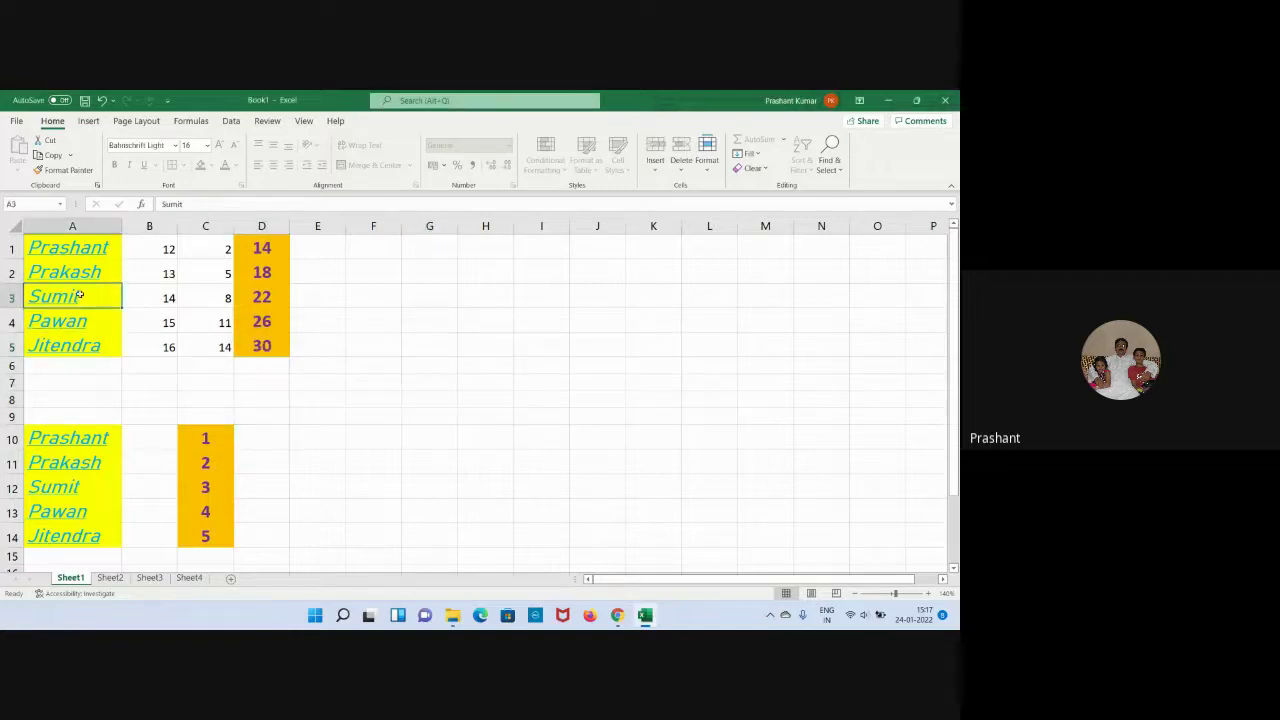
pyautogui.click(80, 270)
pyautogui.click(86, 250)
pyautogui.click(415, 306)
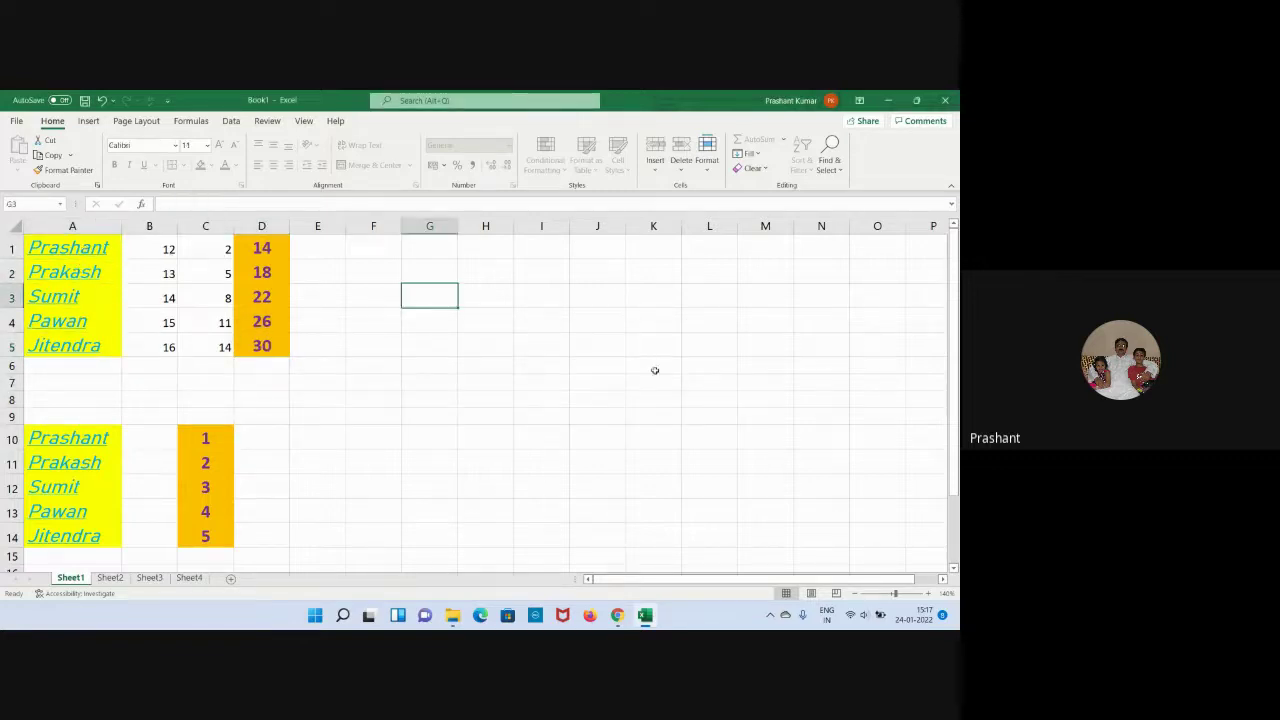
pyautogui.click(654, 378)
pyautogui.click(634, 443)
pyautogui.click(485, 487)
pyautogui.click(255, 512)
pyautogui.click(205, 535)
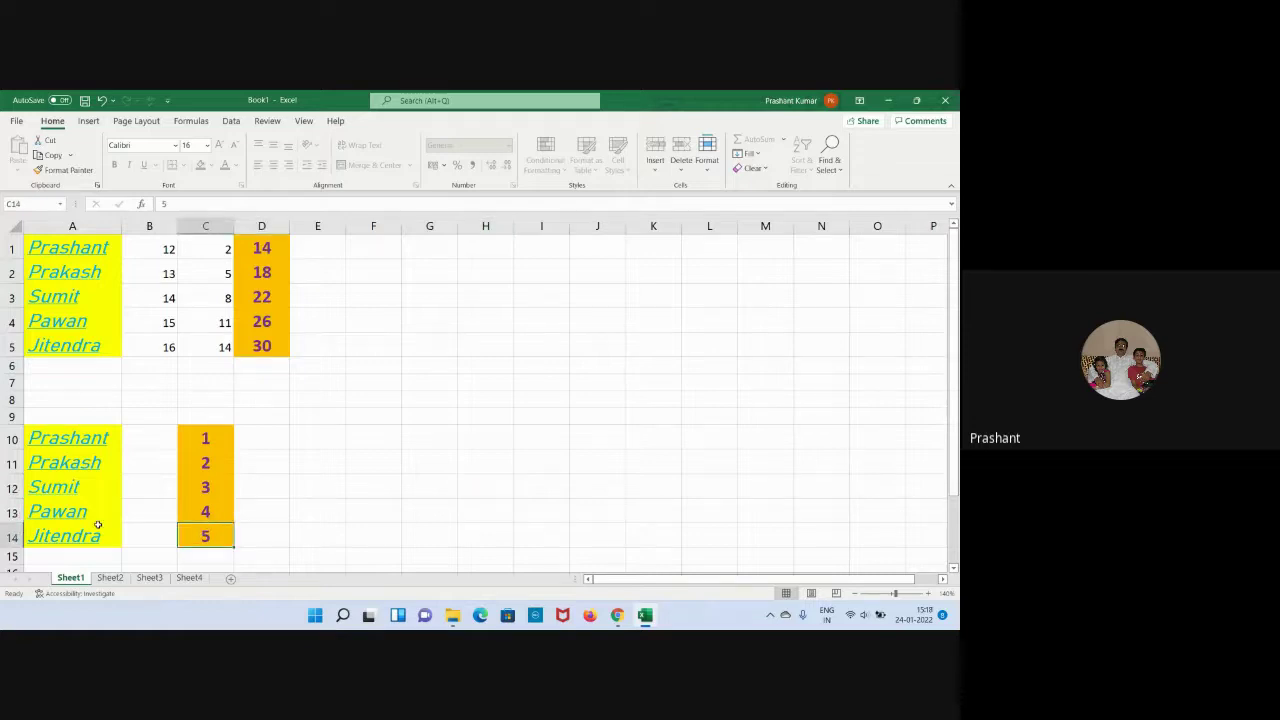
pyautogui.click(75, 510)
pyautogui.click(110, 458)
pyautogui.click(72, 368)
pyautogui.click(97, 320)
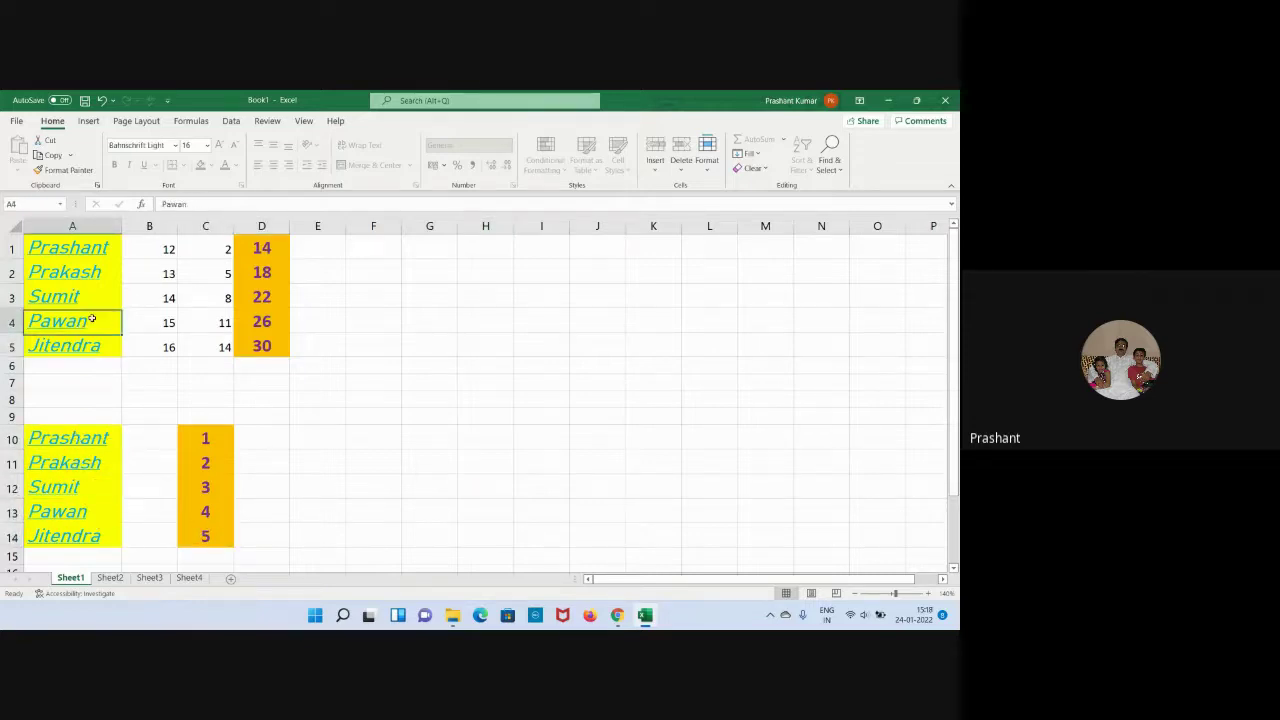
pyautogui.doubleClick(170, 325)
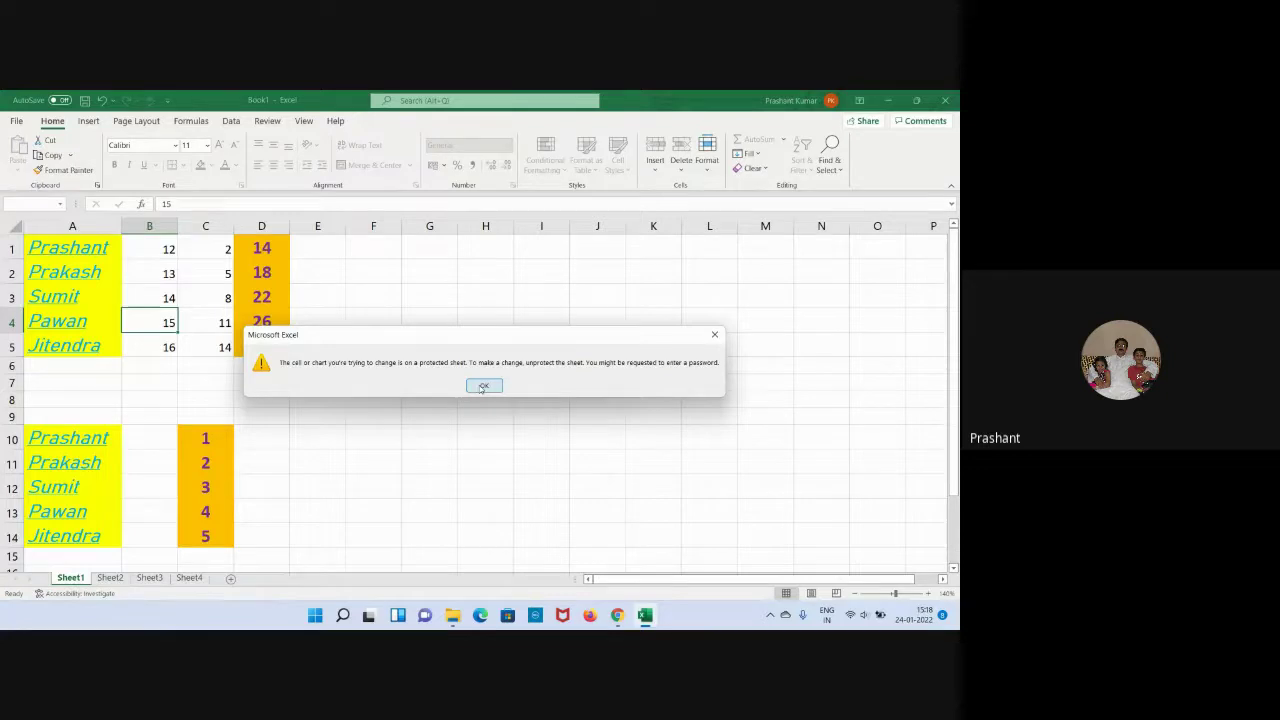
pyautogui.click(483, 387)
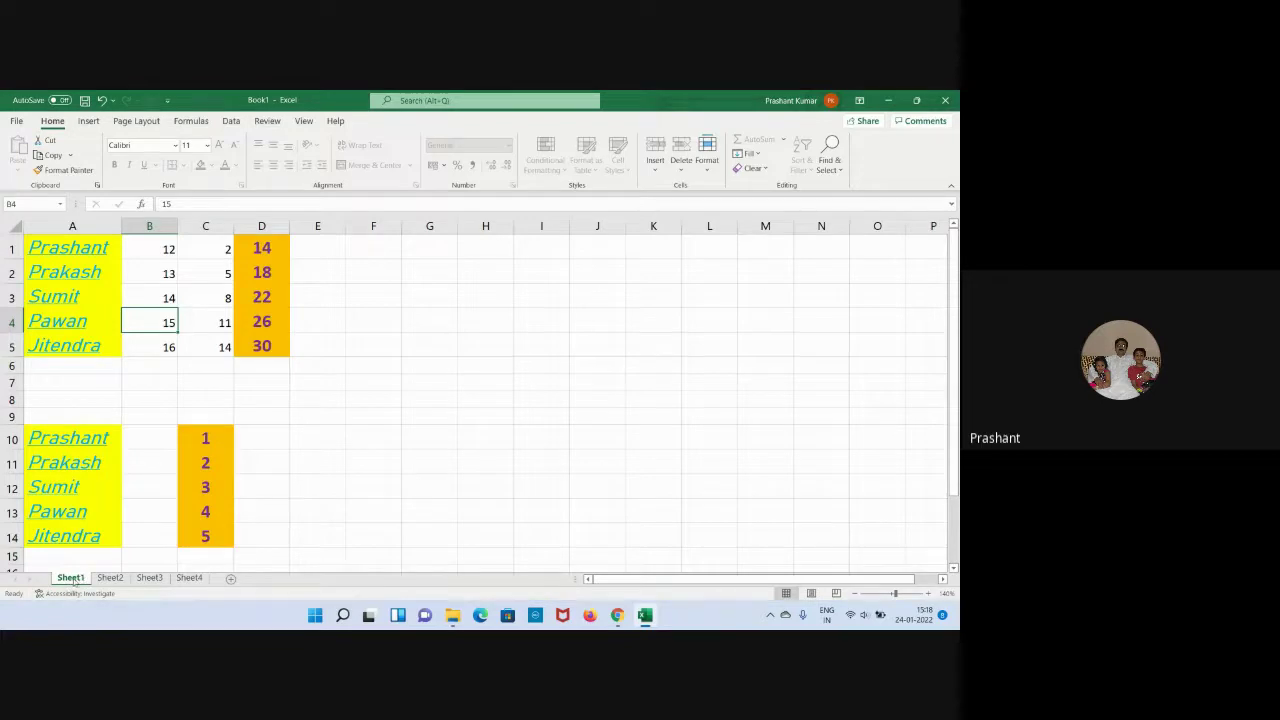
# Unprotect Sheet1 by entering its password.
pyautogui.rightClick(74, 580)
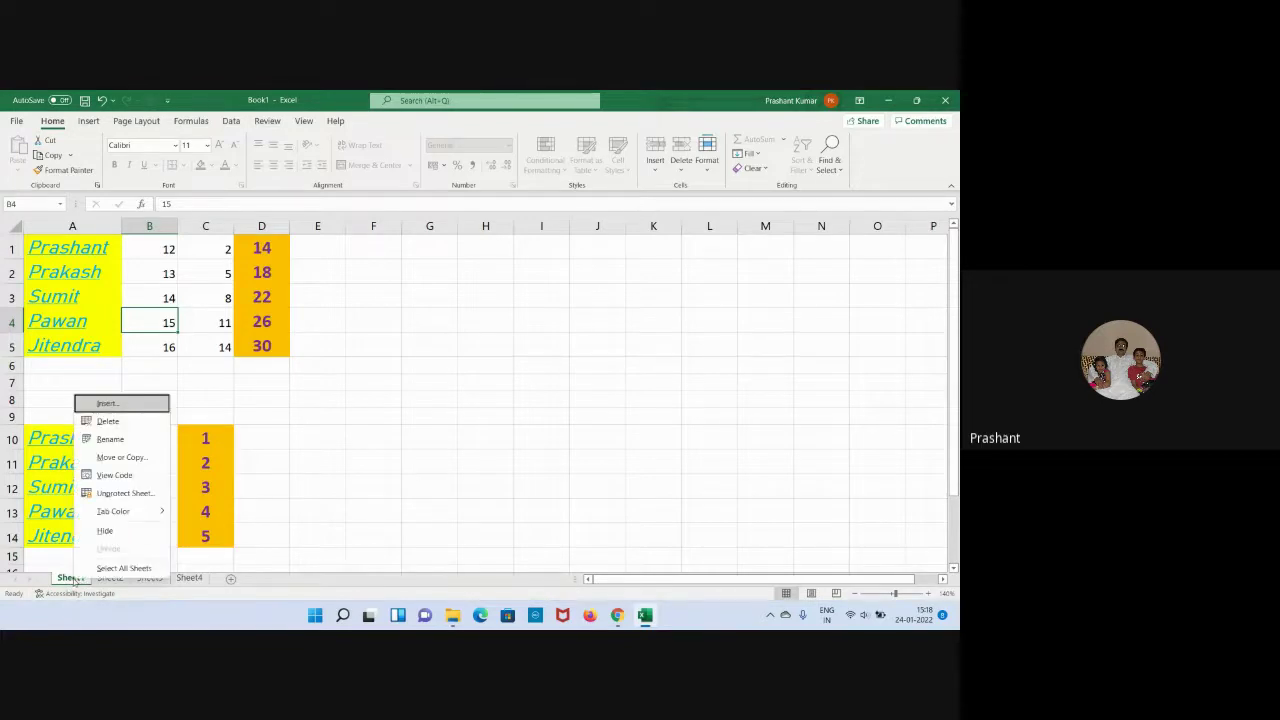
pyautogui.click(122, 494)
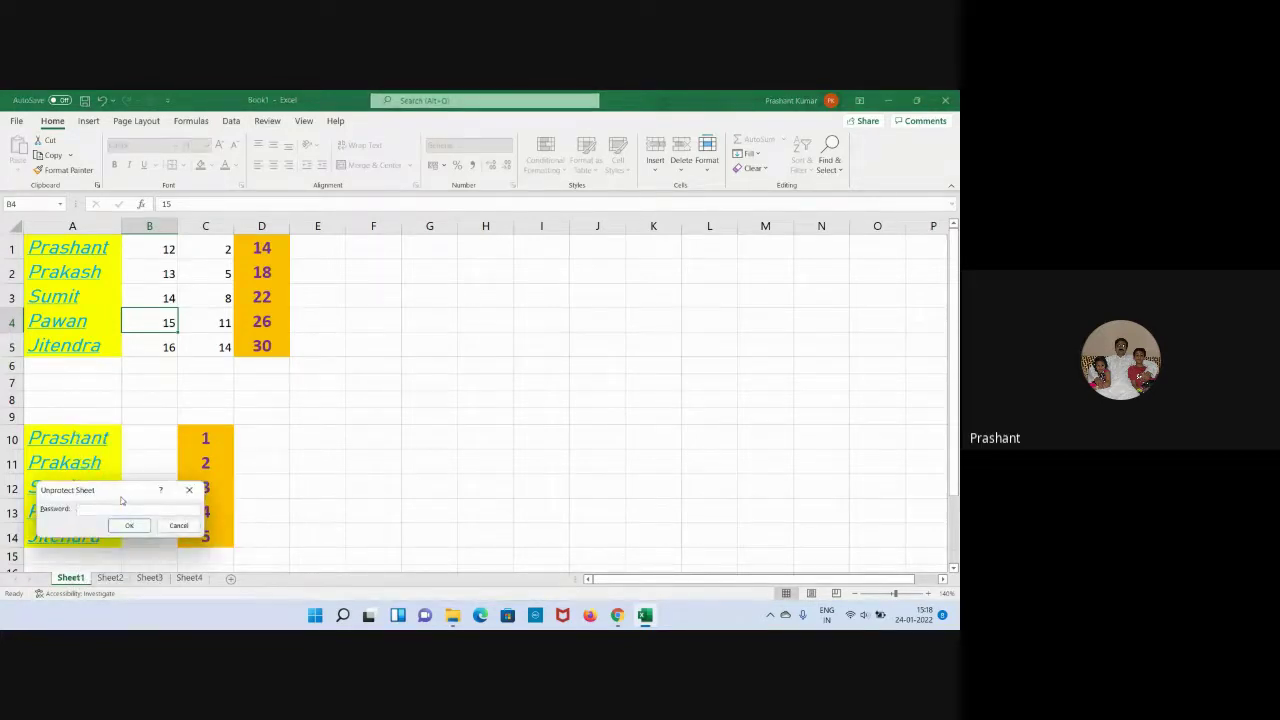
pyautogui.write('123')
pyautogui.press('Return')
pyautogui.click(361, 462)
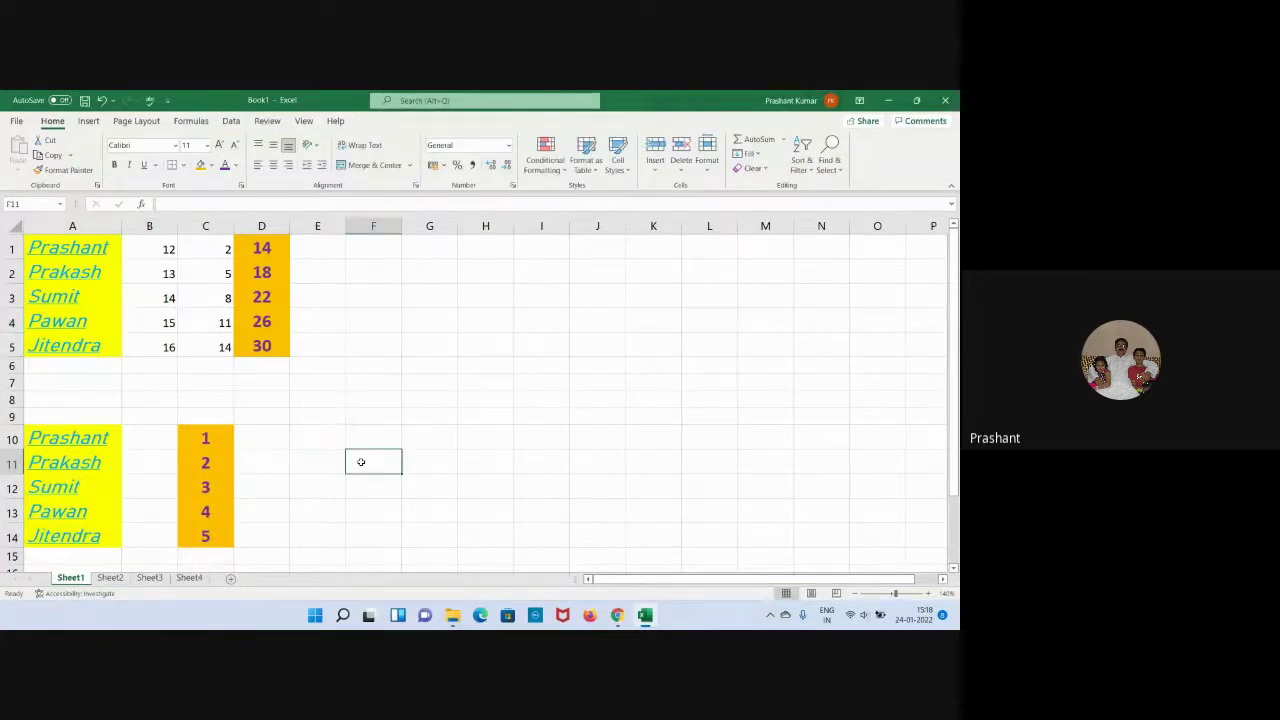
# Change B5 to 15 so the D5 total becomes 29.
pyautogui.click(167, 347)
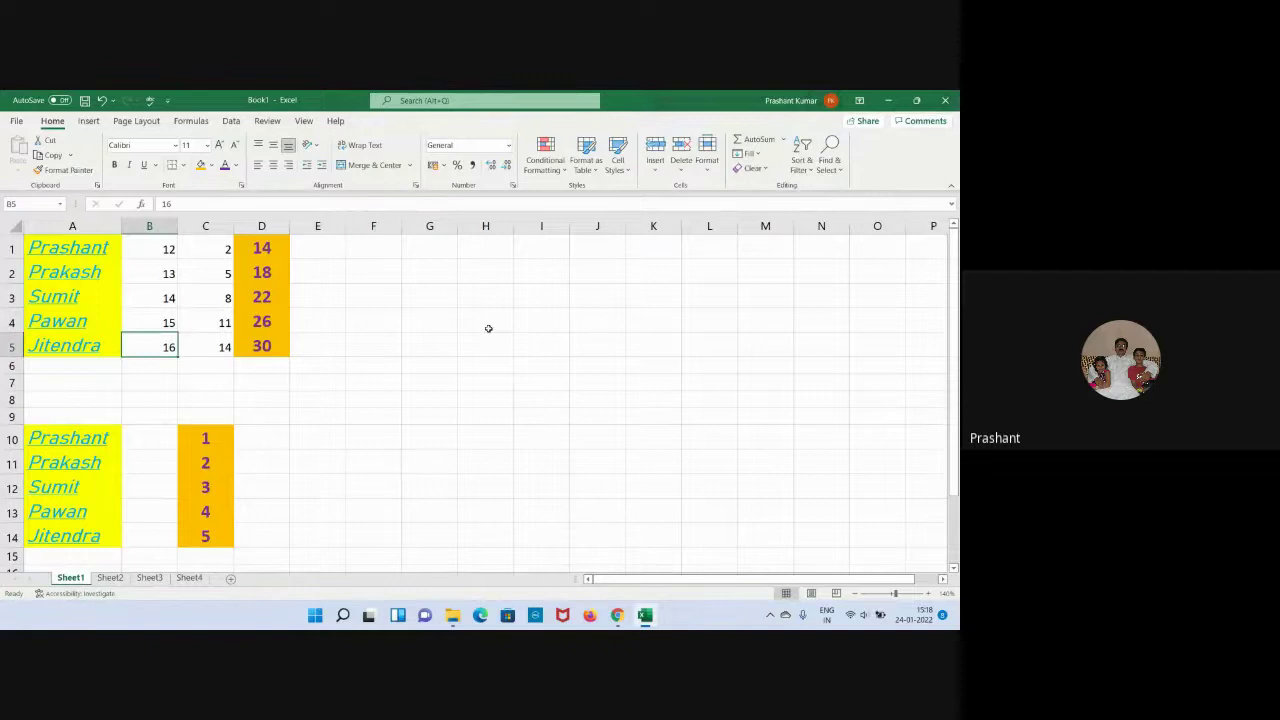
pyautogui.write('15')
pyautogui.press('Return')
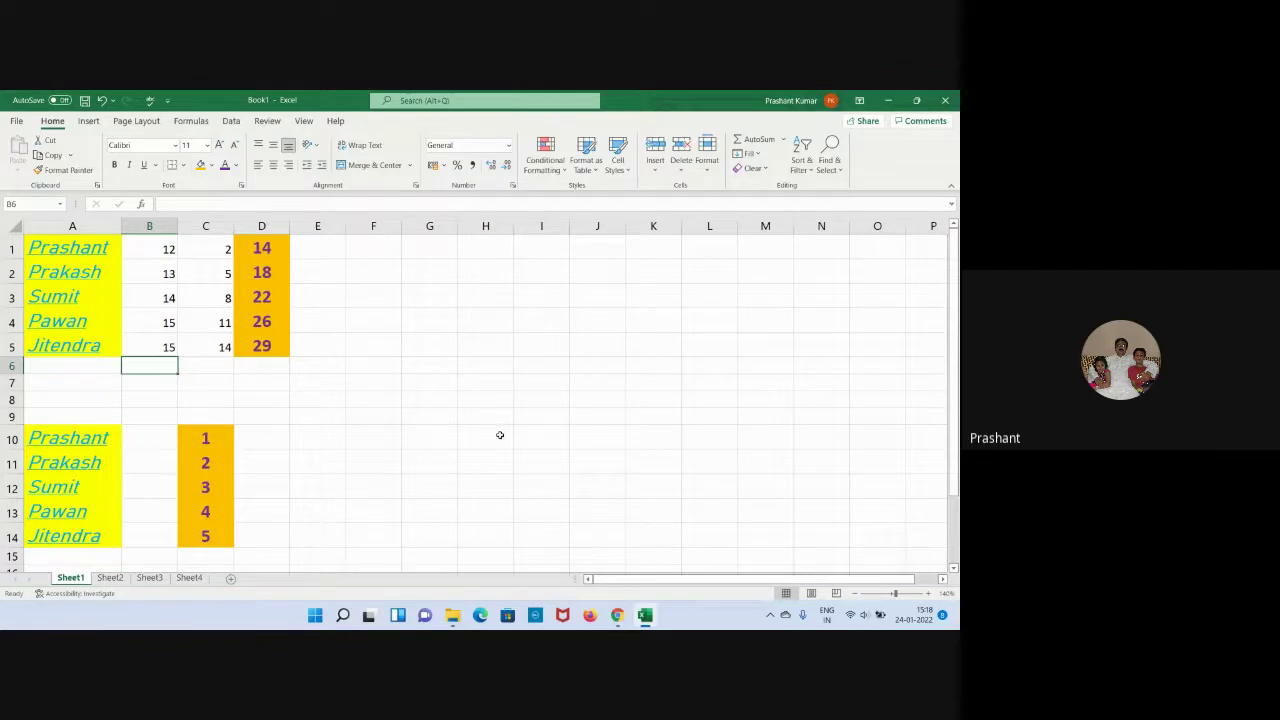
# Protect Sheet1 again with a confirmed password, also allowing users to format cells.
pyautogui.rightClick(72, 580)
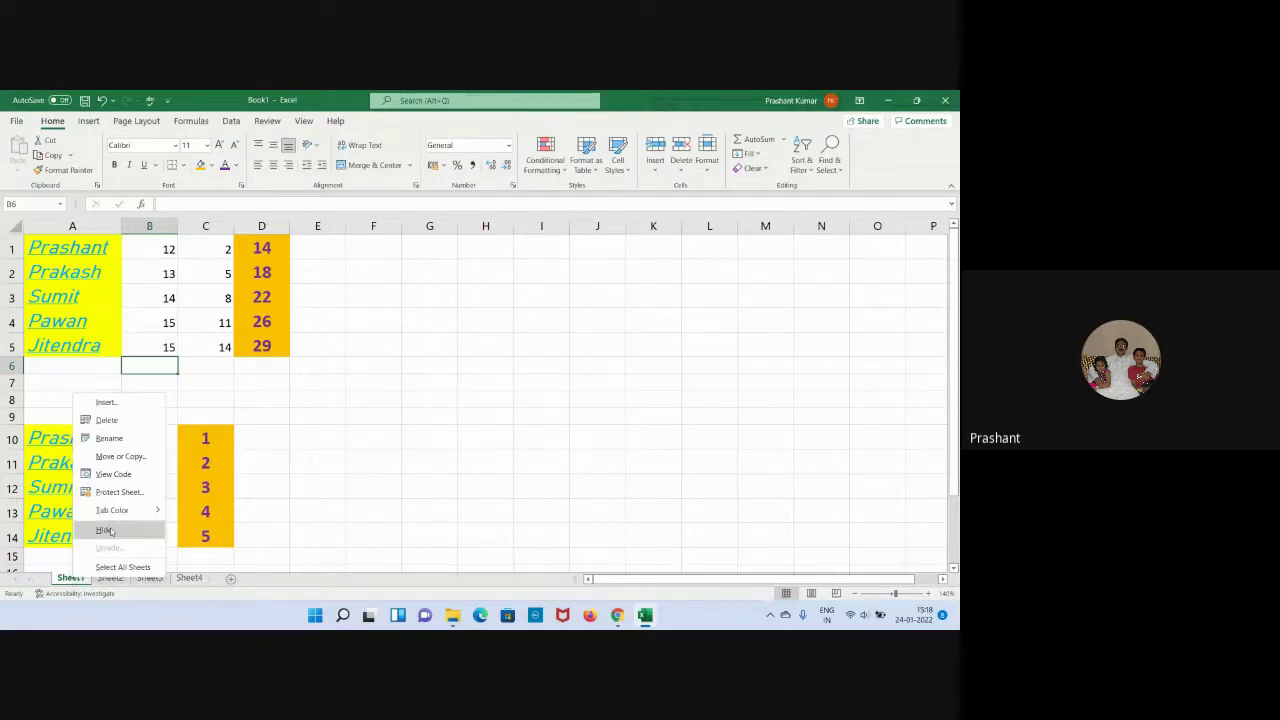
pyautogui.click(118, 493)
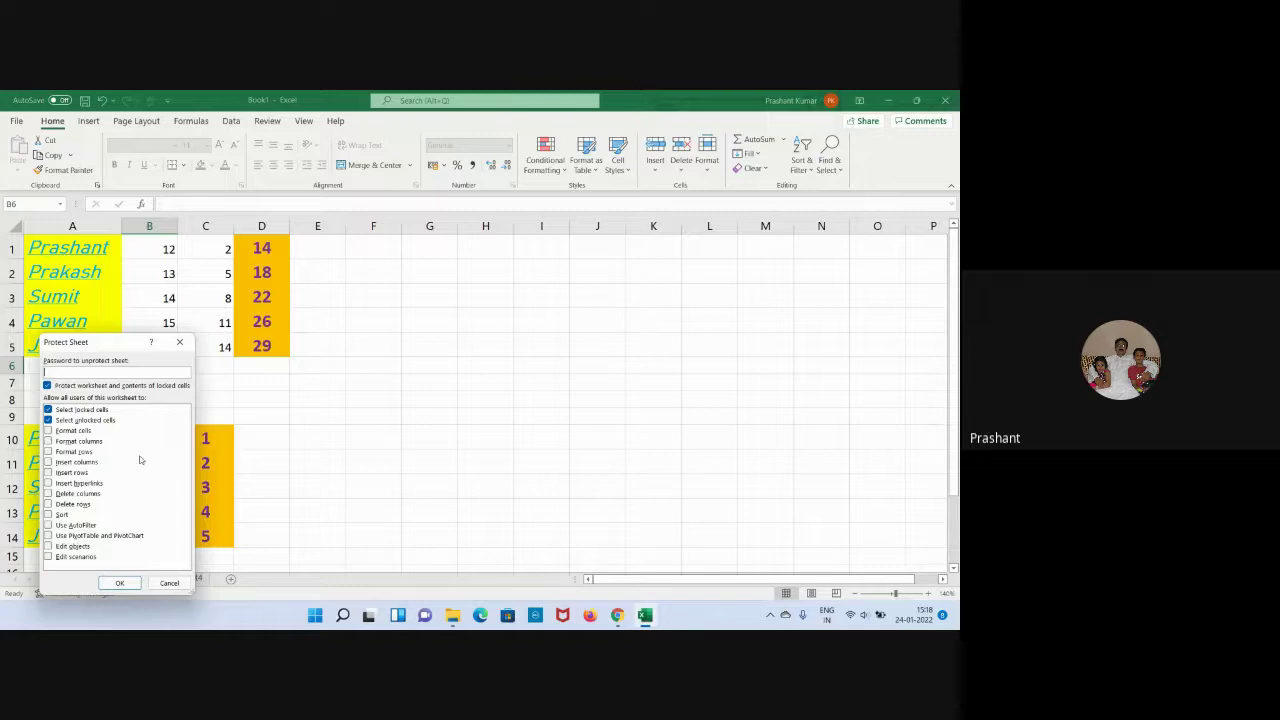
pyautogui.click(49, 432)
pyautogui.click(71, 371)
pyautogui.write('1')
pyautogui.click(119, 583)
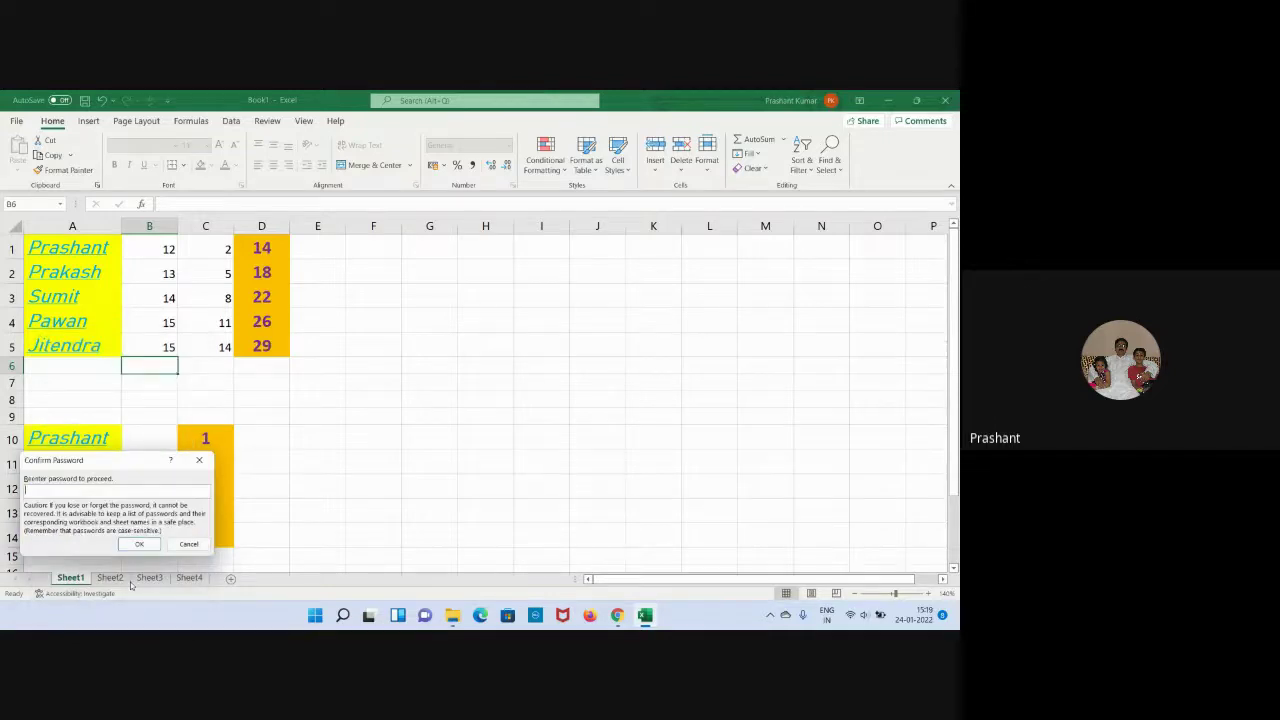
pyautogui.write('123')
pyautogui.press('Return')
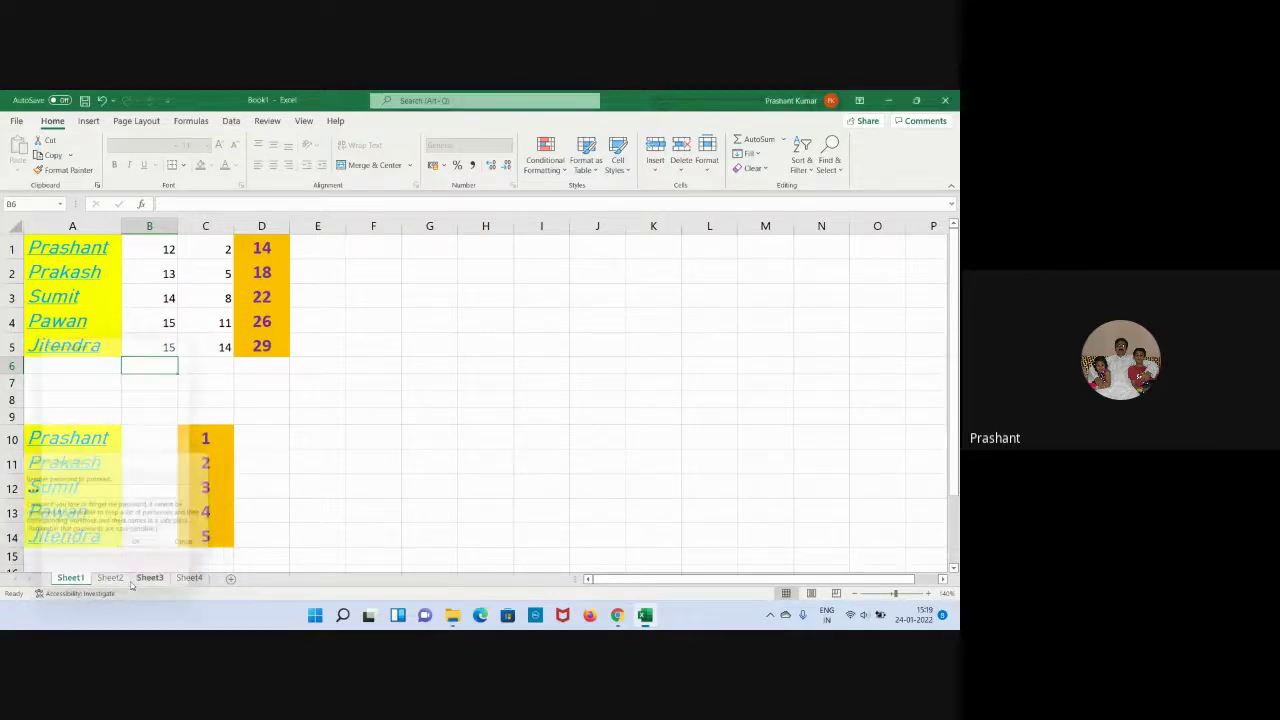
# Inspect cell C5 and the D5 and D4 total formulas.
pyautogui.click(380, 381)
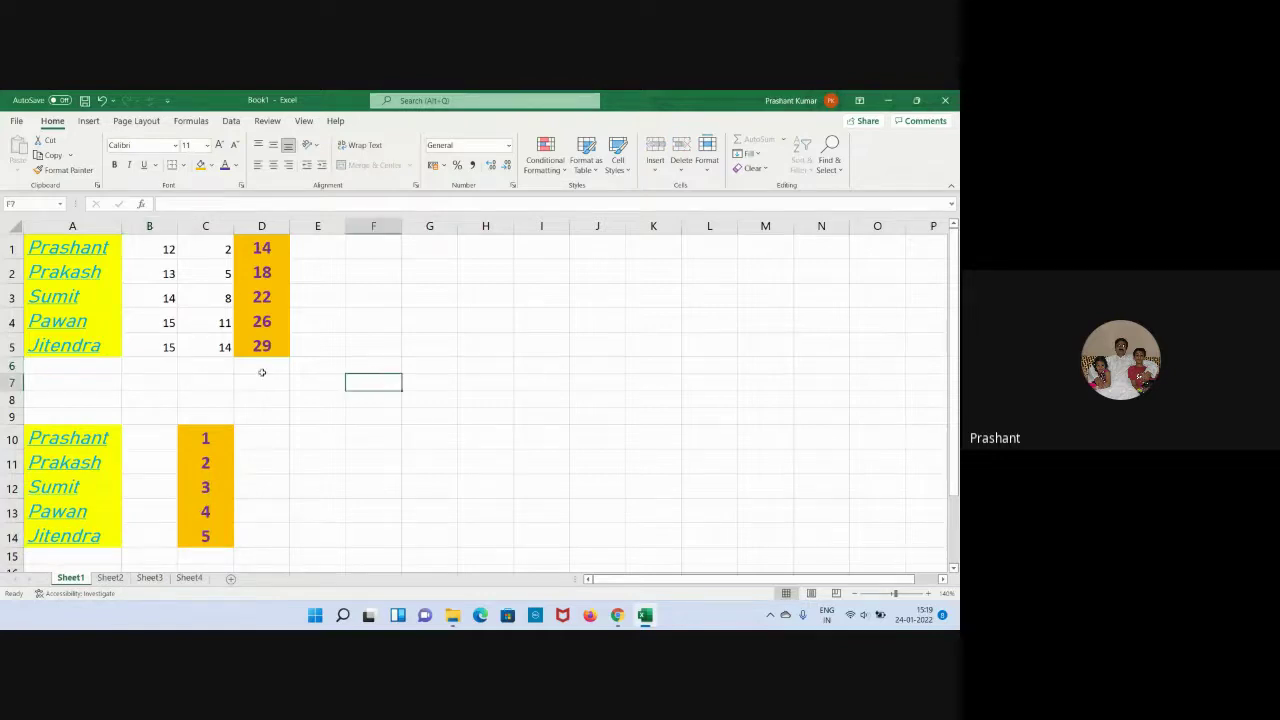
pyautogui.click(217, 346)
pyautogui.click(261, 356)
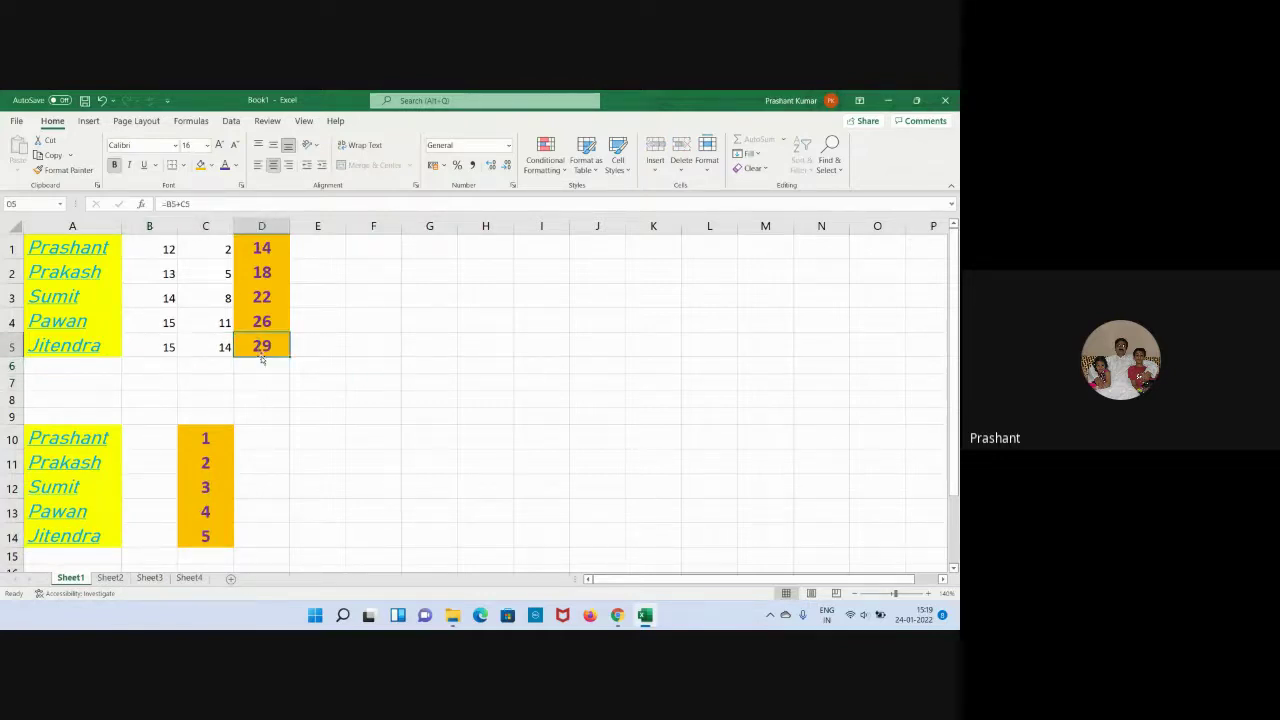
pyautogui.click(320, 361)
pyautogui.click(263, 345)
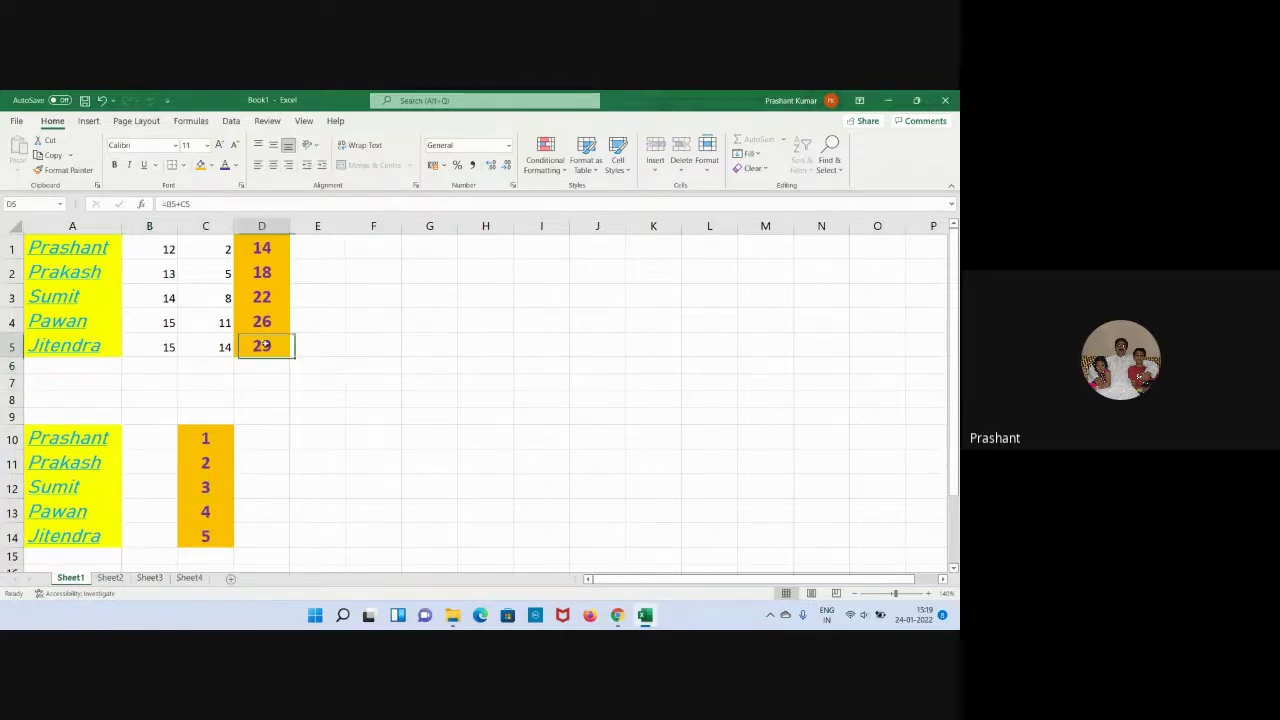
pyautogui.click(320, 318)
pyautogui.click(260, 321)
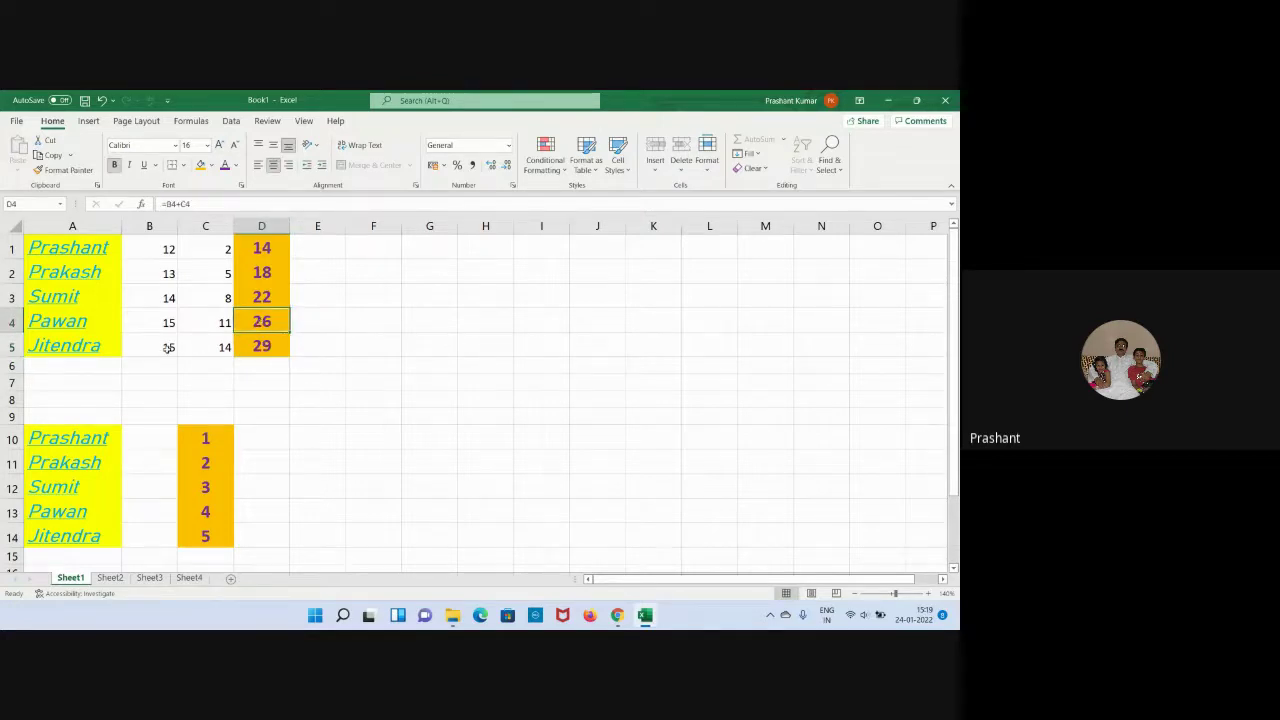
# Remove bold from the name Jitendra in A5.
pyautogui.click(97, 348)
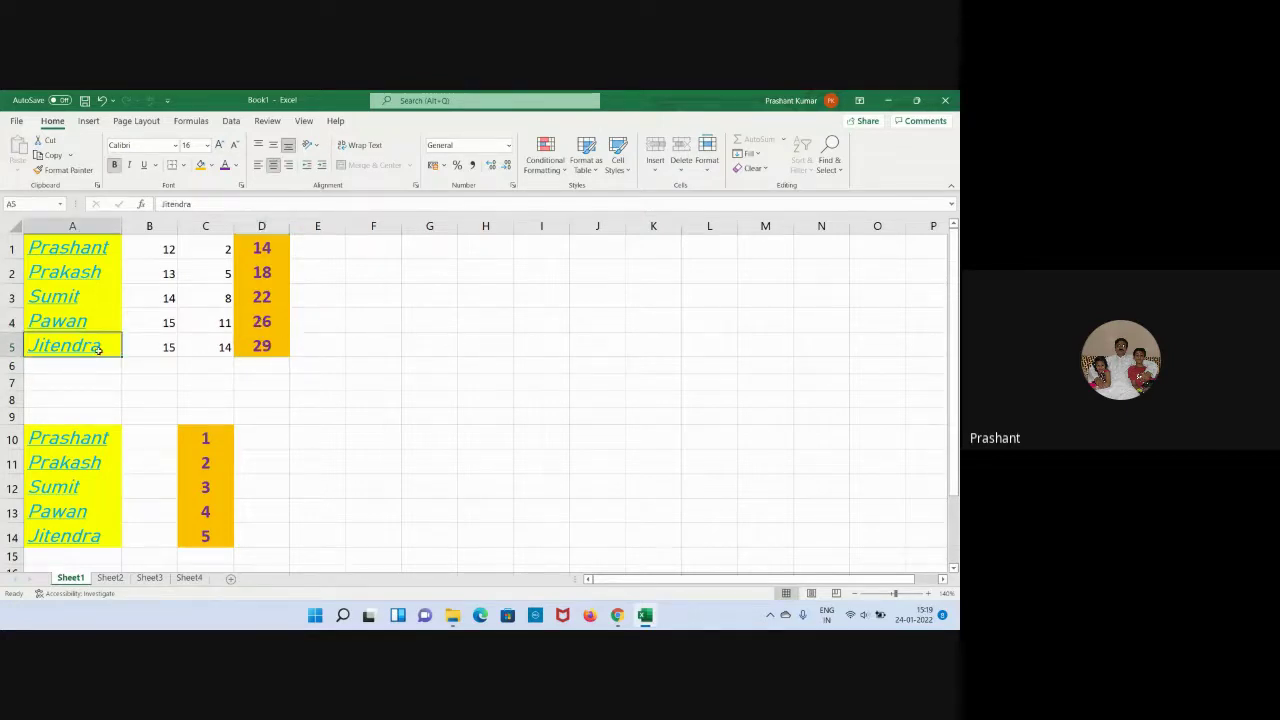
pyautogui.click(116, 165)
pyautogui.click(116, 165)
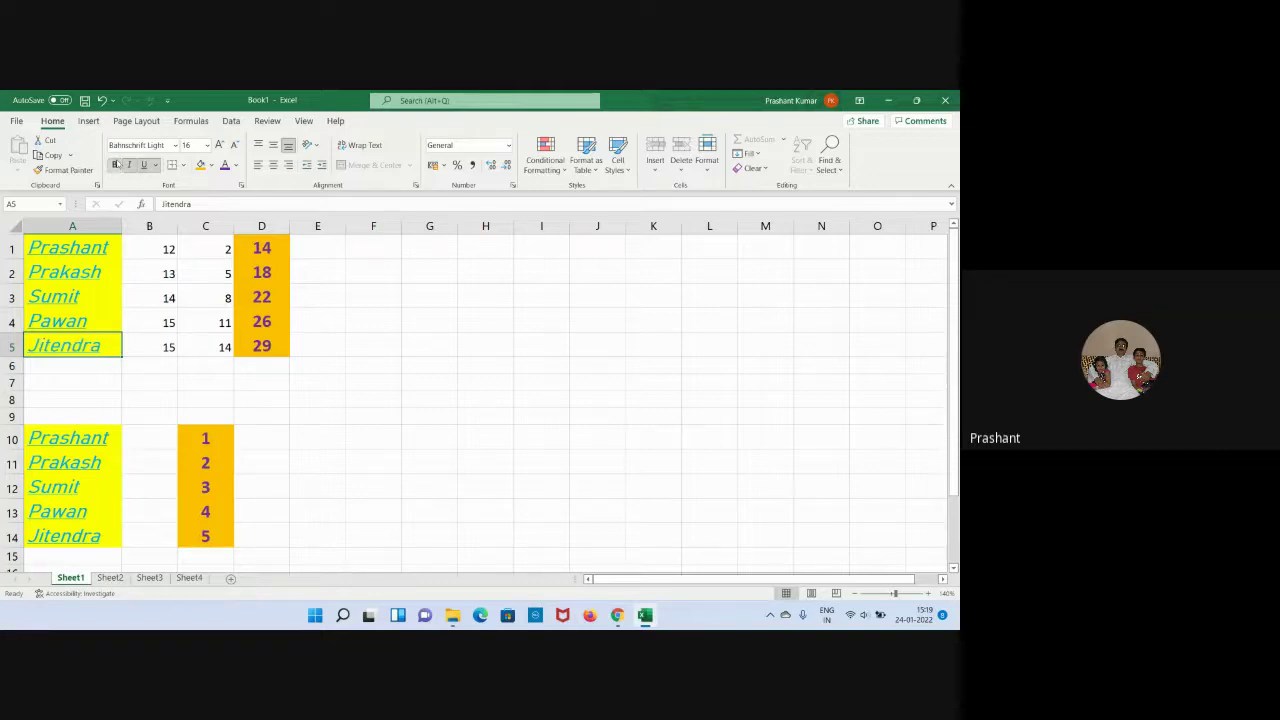
pyautogui.click(398, 340)
# Check the D1 formula and the B5 value.
pyautogui.click(283, 247)
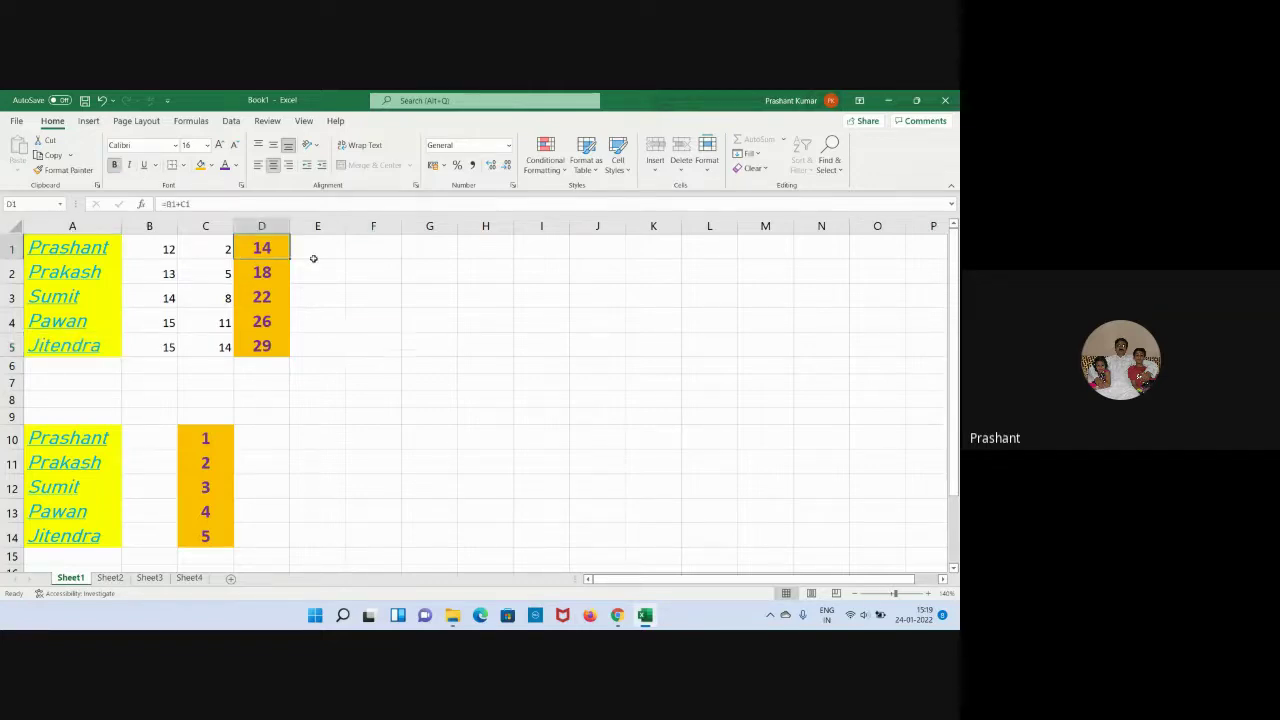
pyautogui.click(311, 257)
pyautogui.click(161, 348)
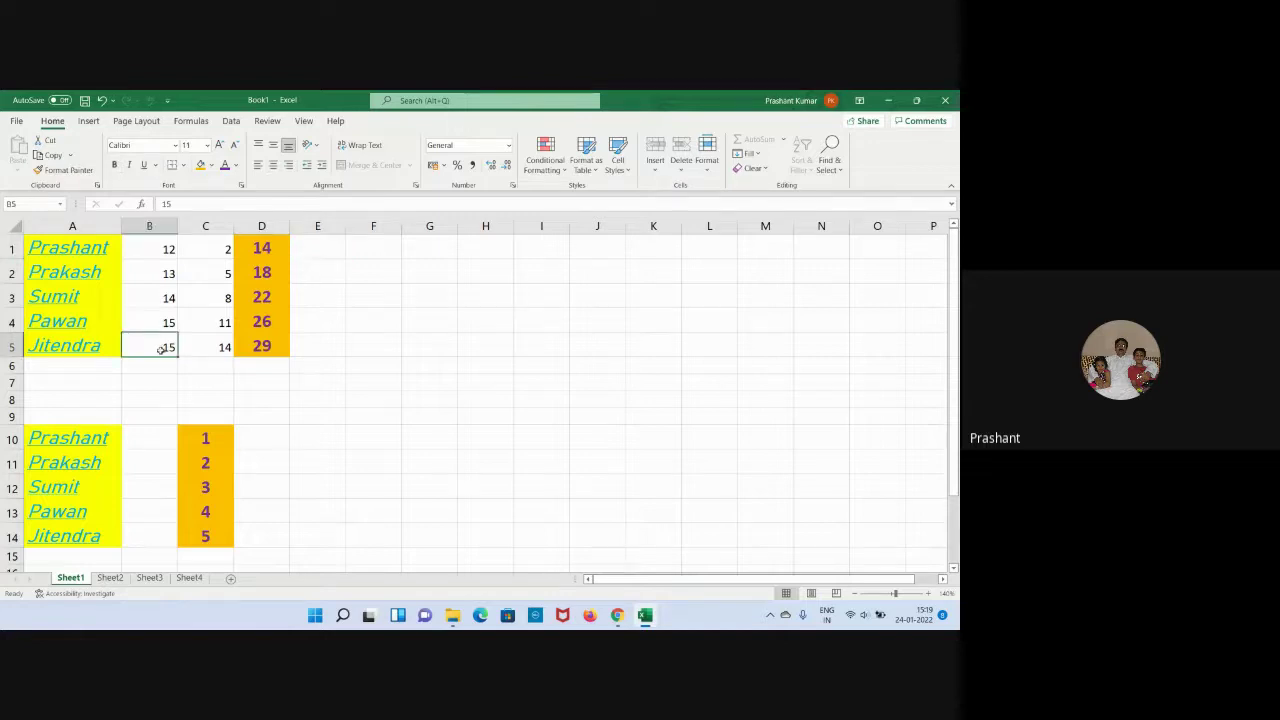
pyautogui.click(350, 402)
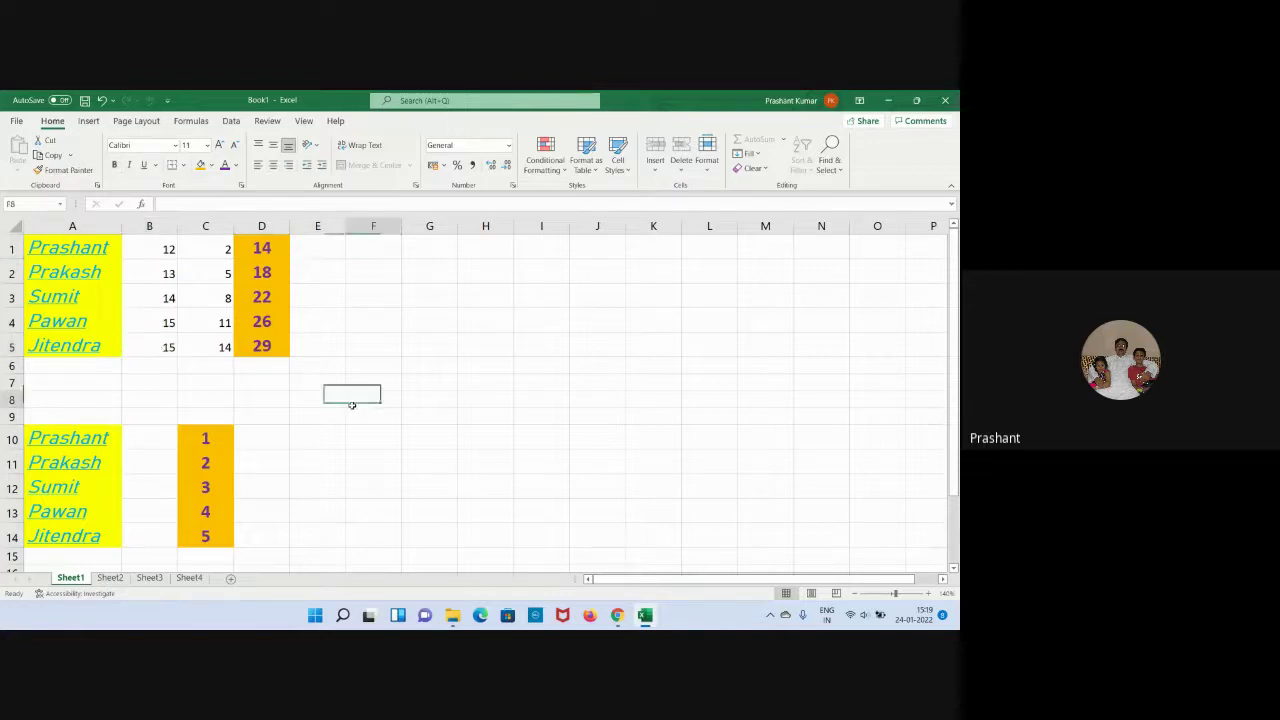
# Unprotect Sheet1, retrying with the correct password after a wrong-password rejection.
pyautogui.rightClick(80, 580)
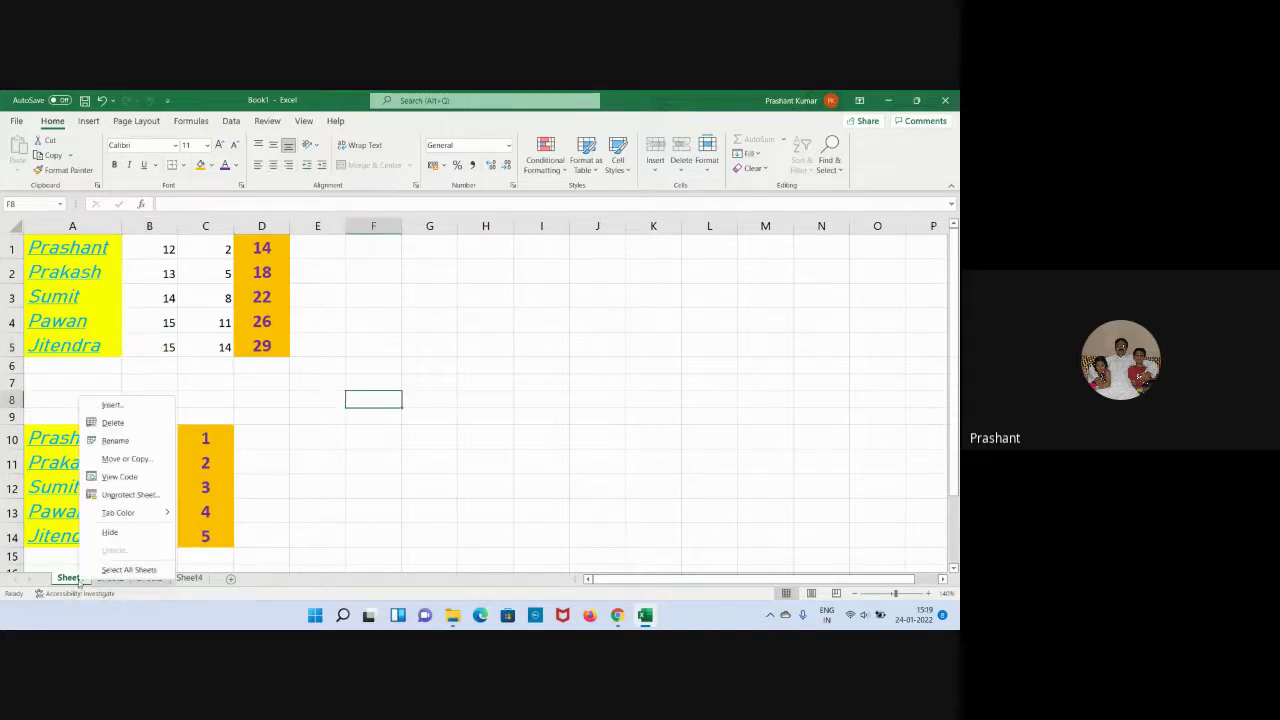
pyautogui.click(130, 494)
pyautogui.click(148, 523)
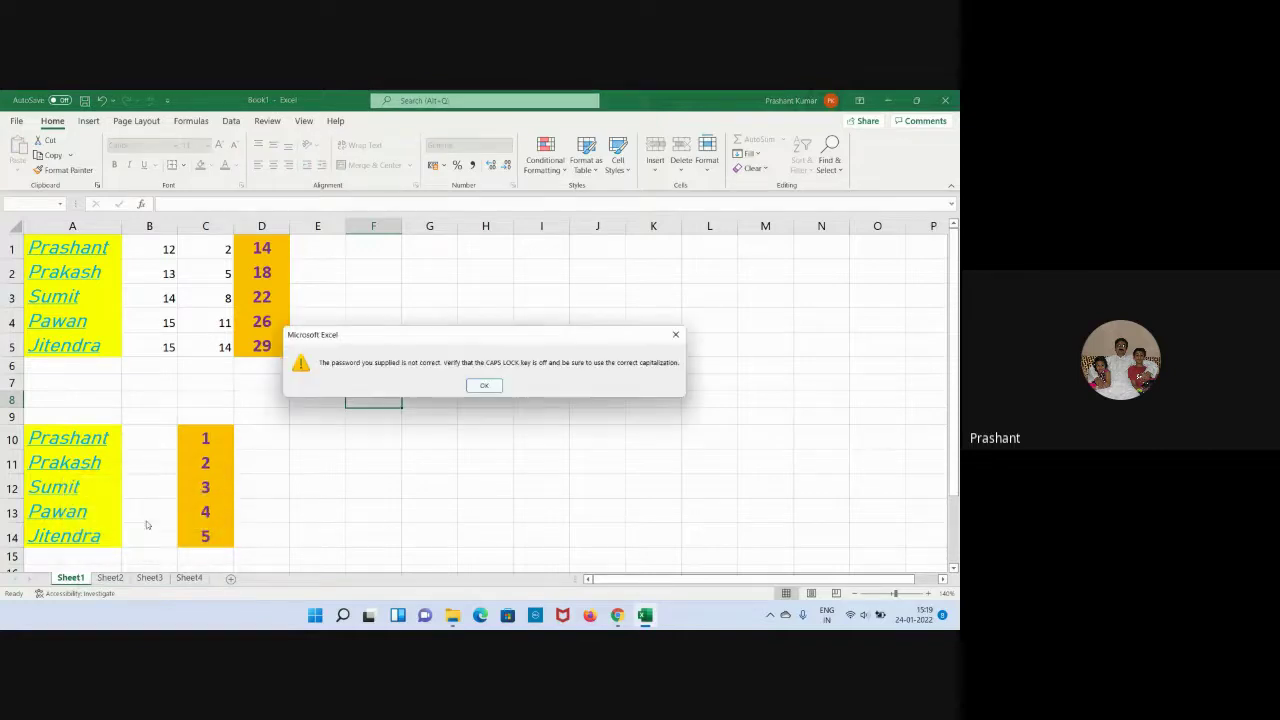
pyautogui.click(484, 387)
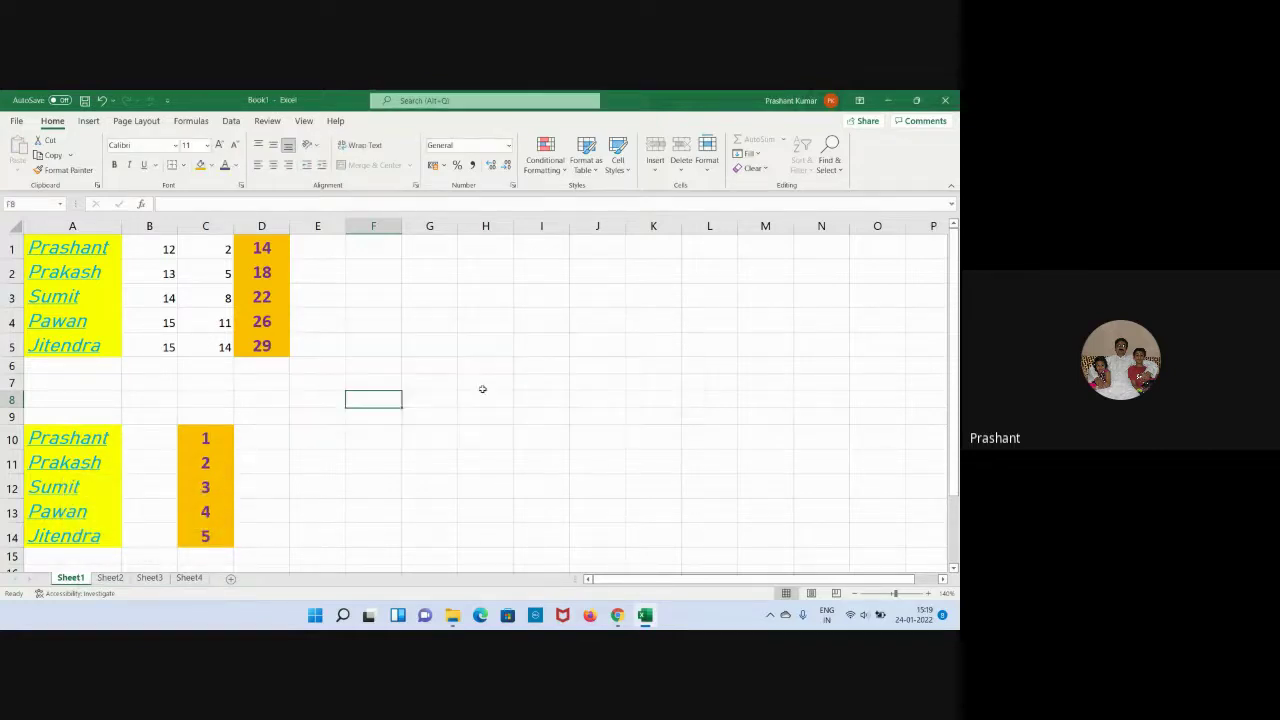
pyautogui.rightClick(62, 580)
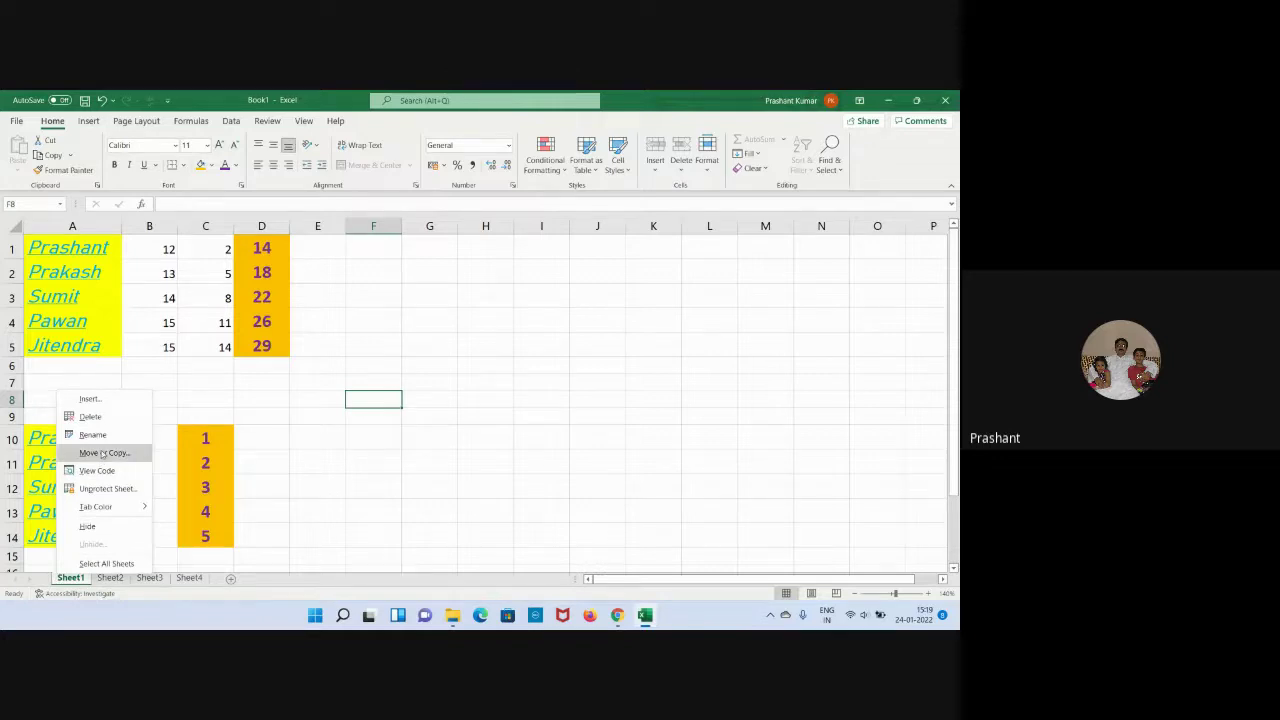
pyautogui.click(108, 488)
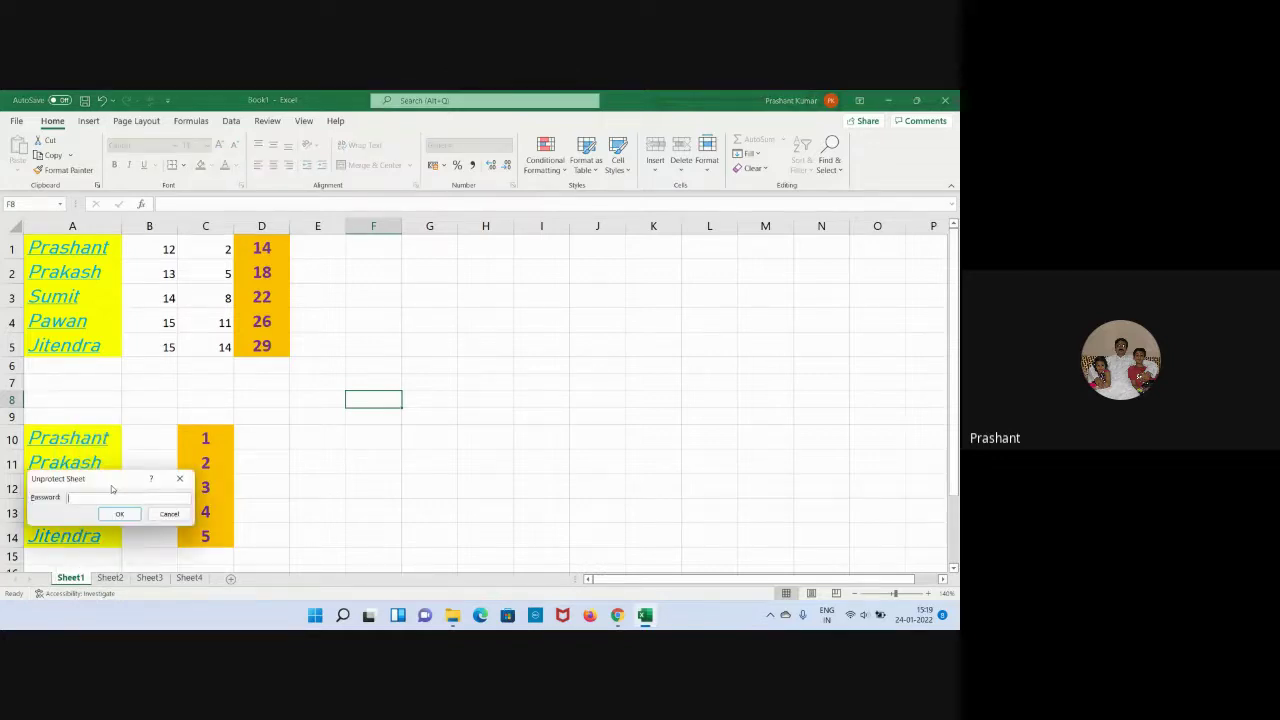
pyautogui.write('123')
pyautogui.press('Return')
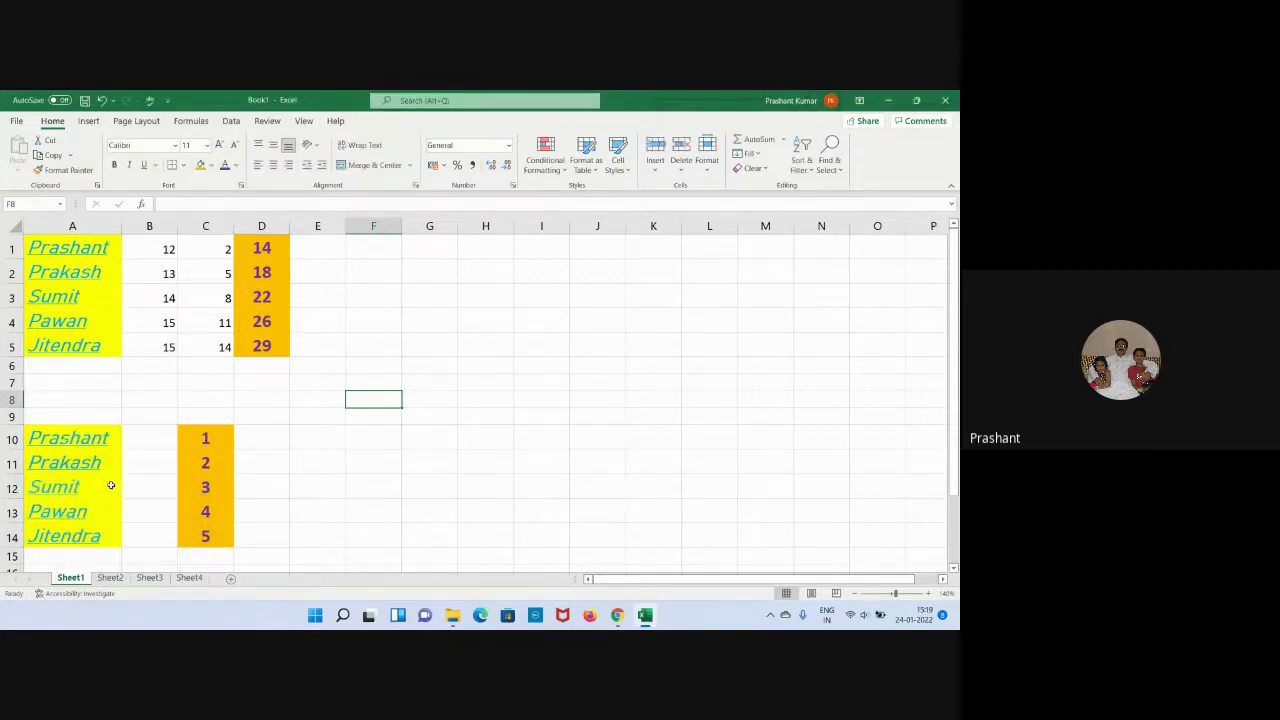
pyautogui.click(386, 486)
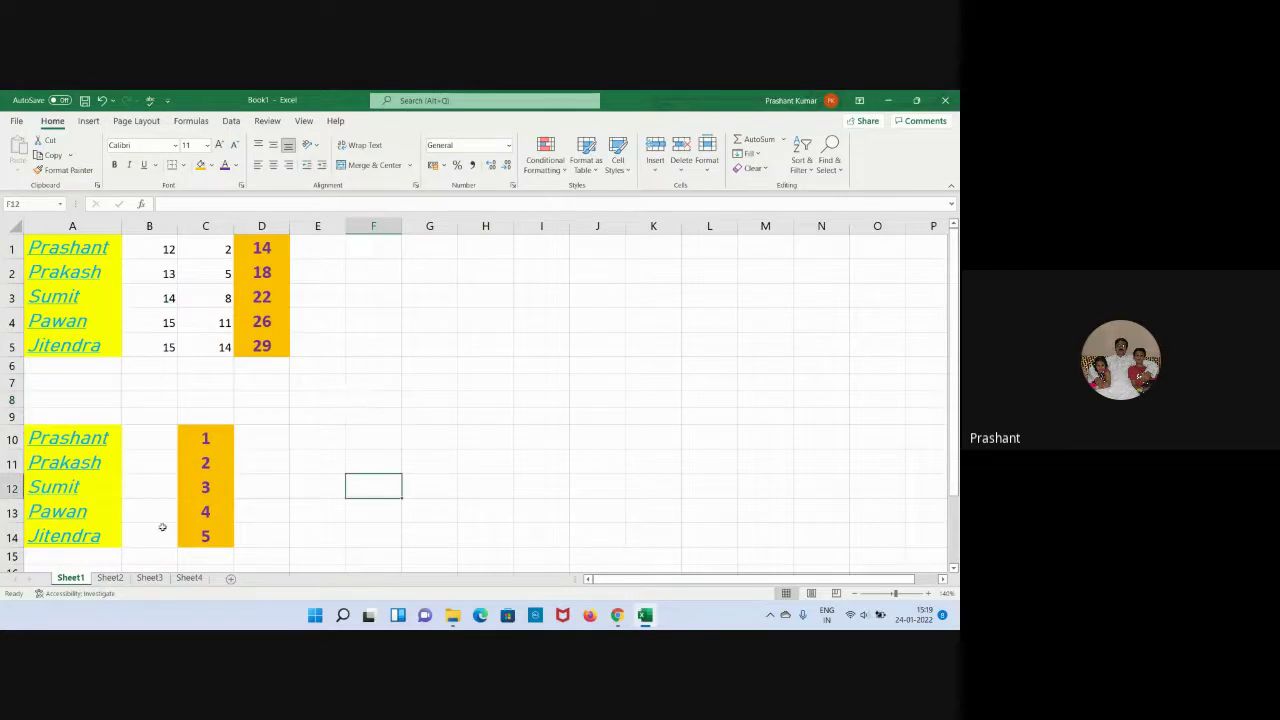
# Protect Sheet1 with a password, turning off both Format cells and cell selection permissions.
pyautogui.rightClick(74, 578)
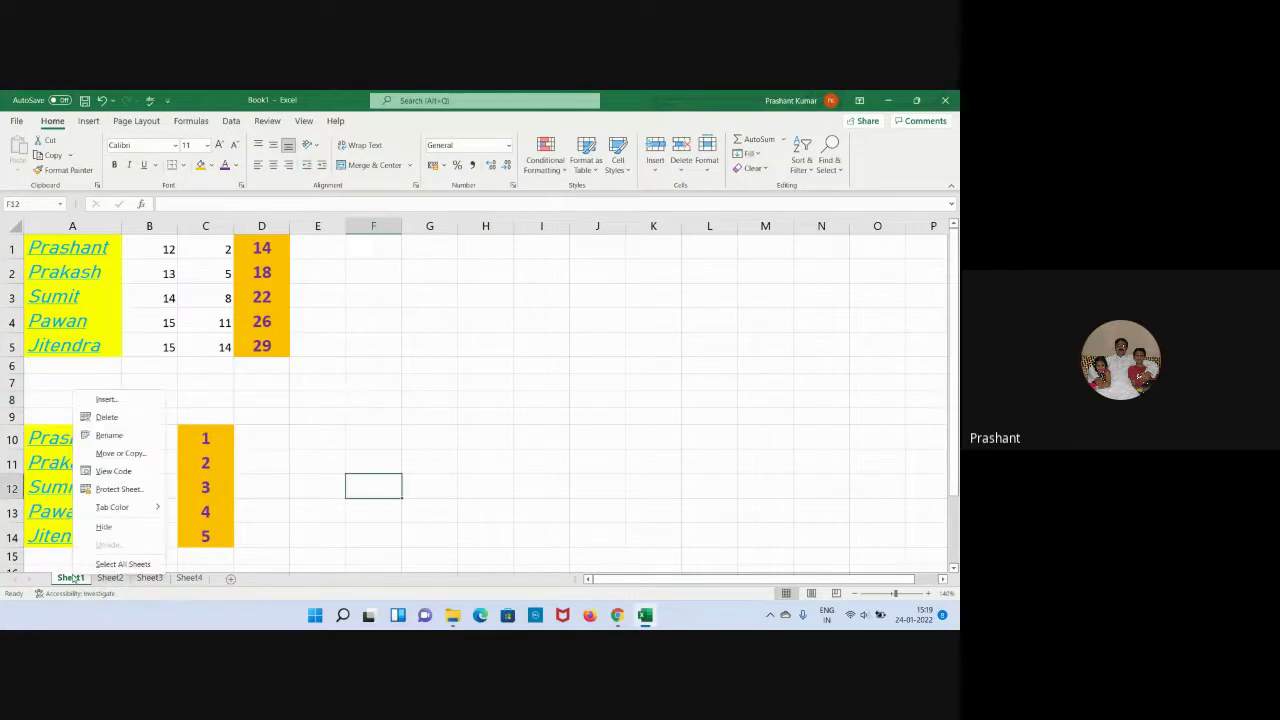
pyautogui.click(118, 489)
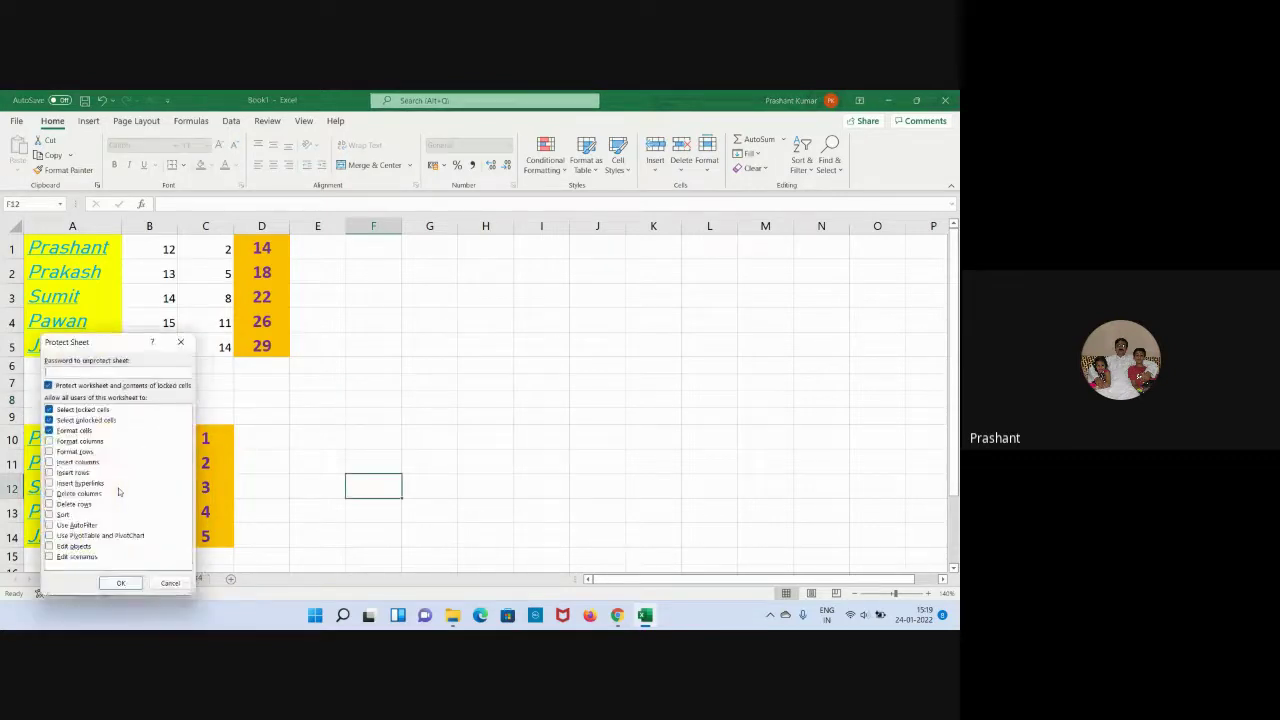
pyautogui.click(49, 431)
pyautogui.click(49, 420)
pyautogui.click(141, 374)
pyautogui.write('123')
pyautogui.press('Return')
pyautogui.write('123')
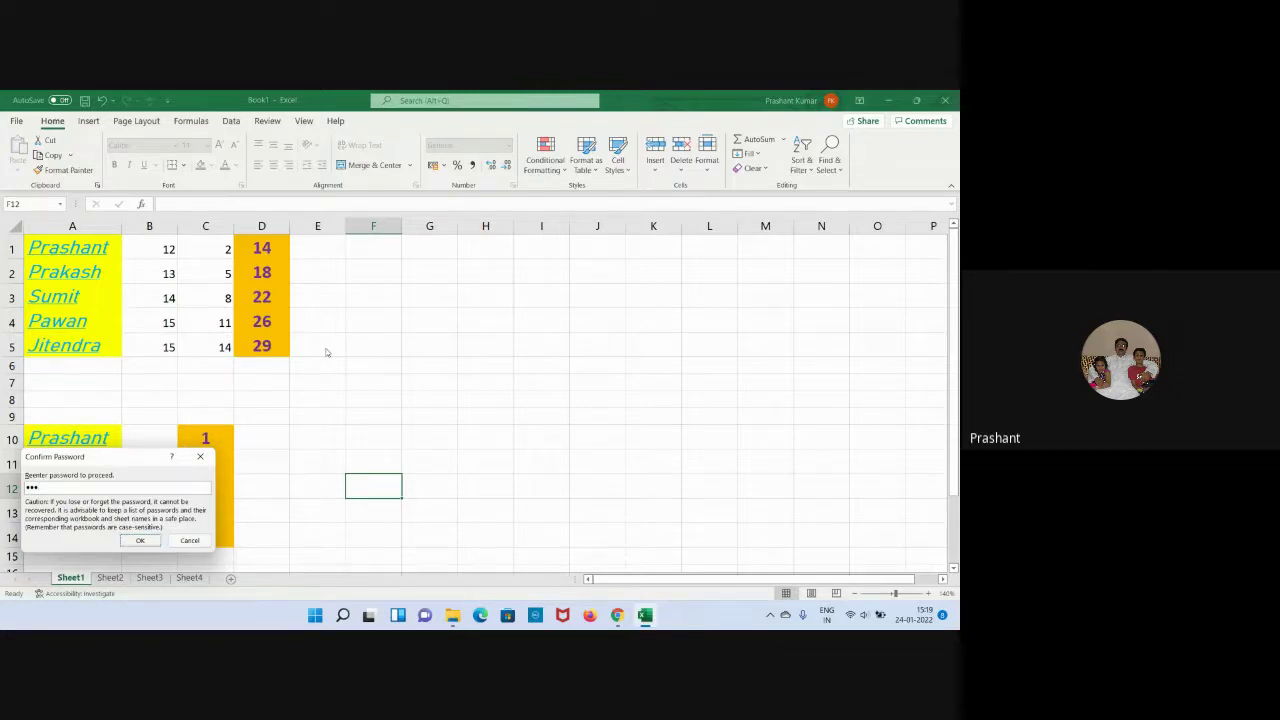
pyautogui.press('Return')
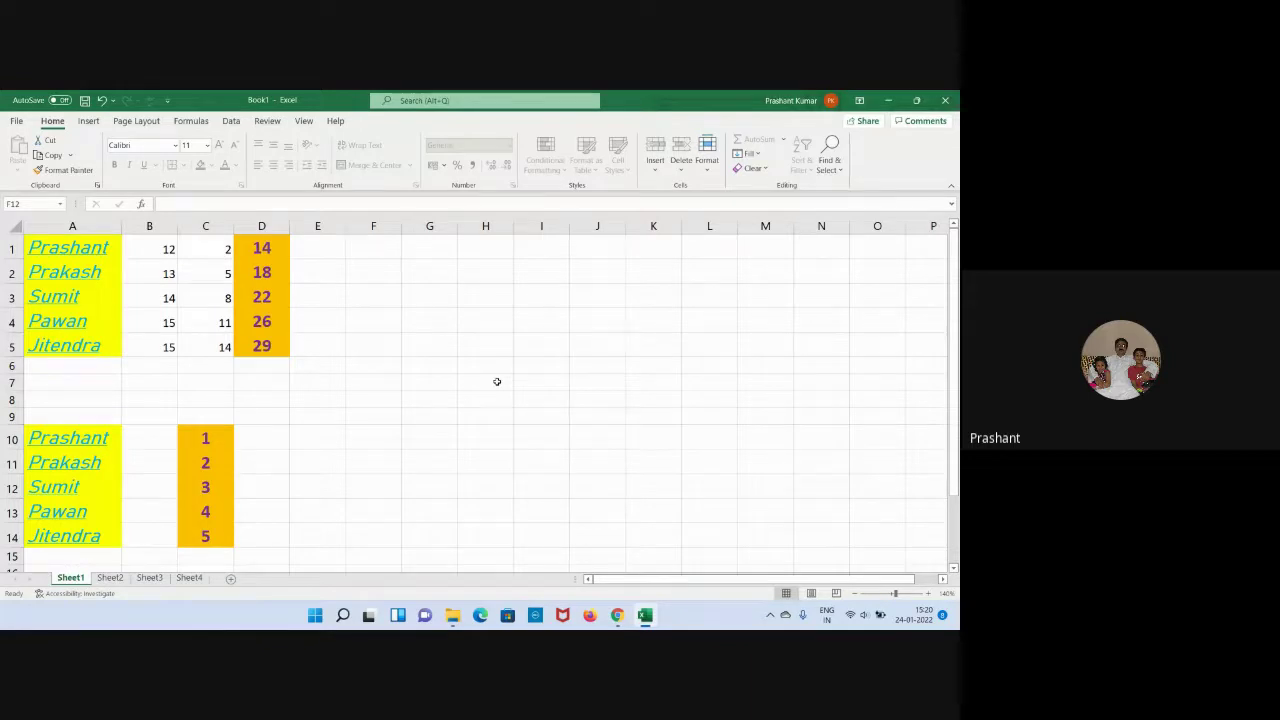
# Unprotect Sheet1 by entering its password.
pyautogui.rightClick(72, 580)
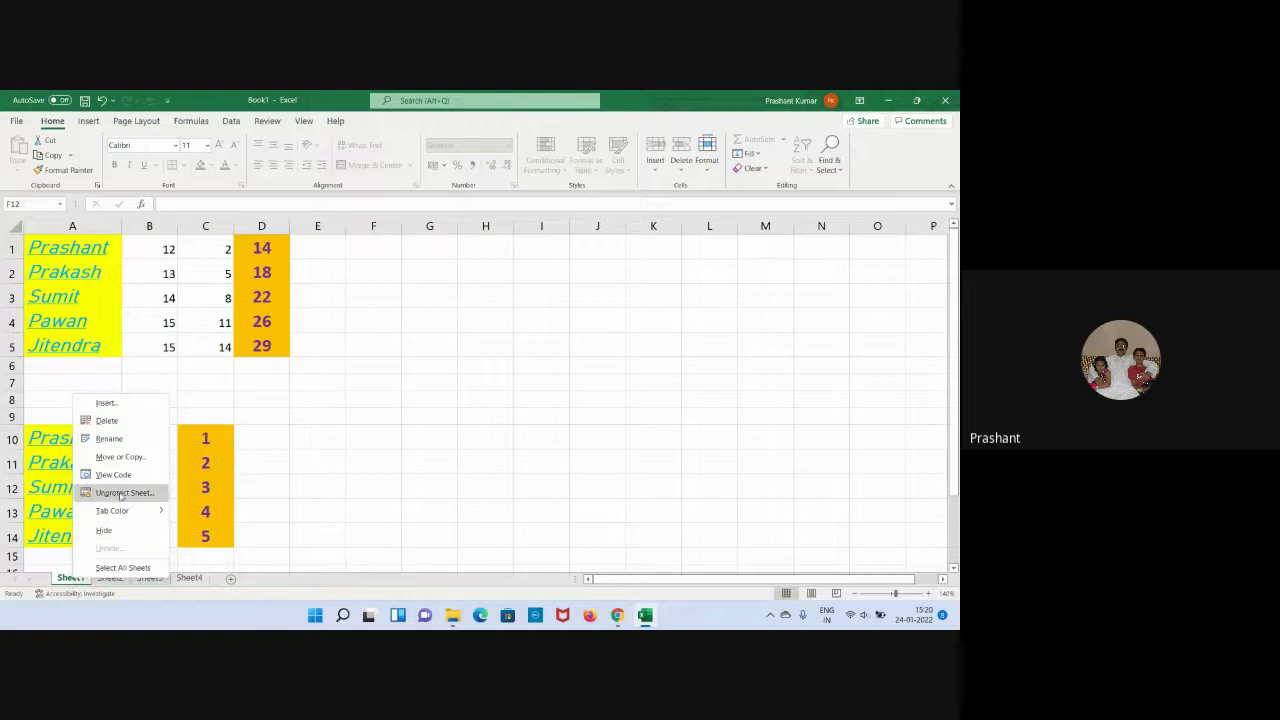
pyautogui.click(118, 494)
pyautogui.write('123')
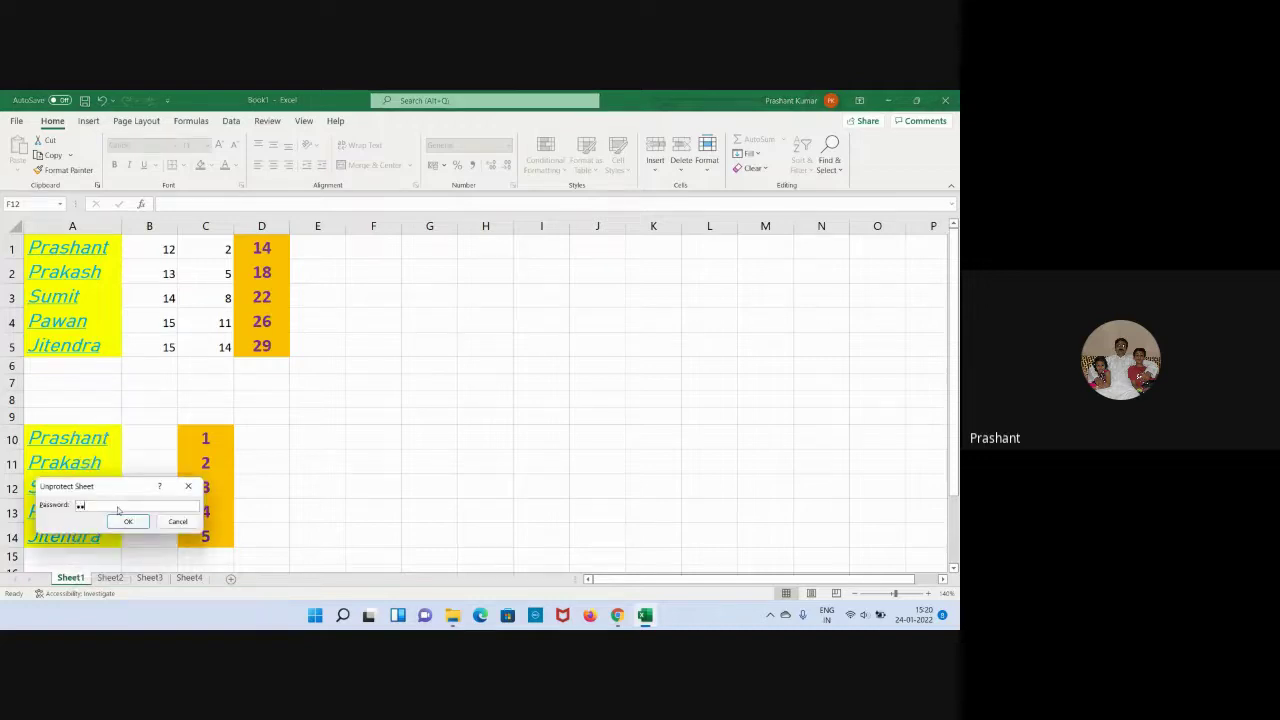
pyautogui.press('Return')
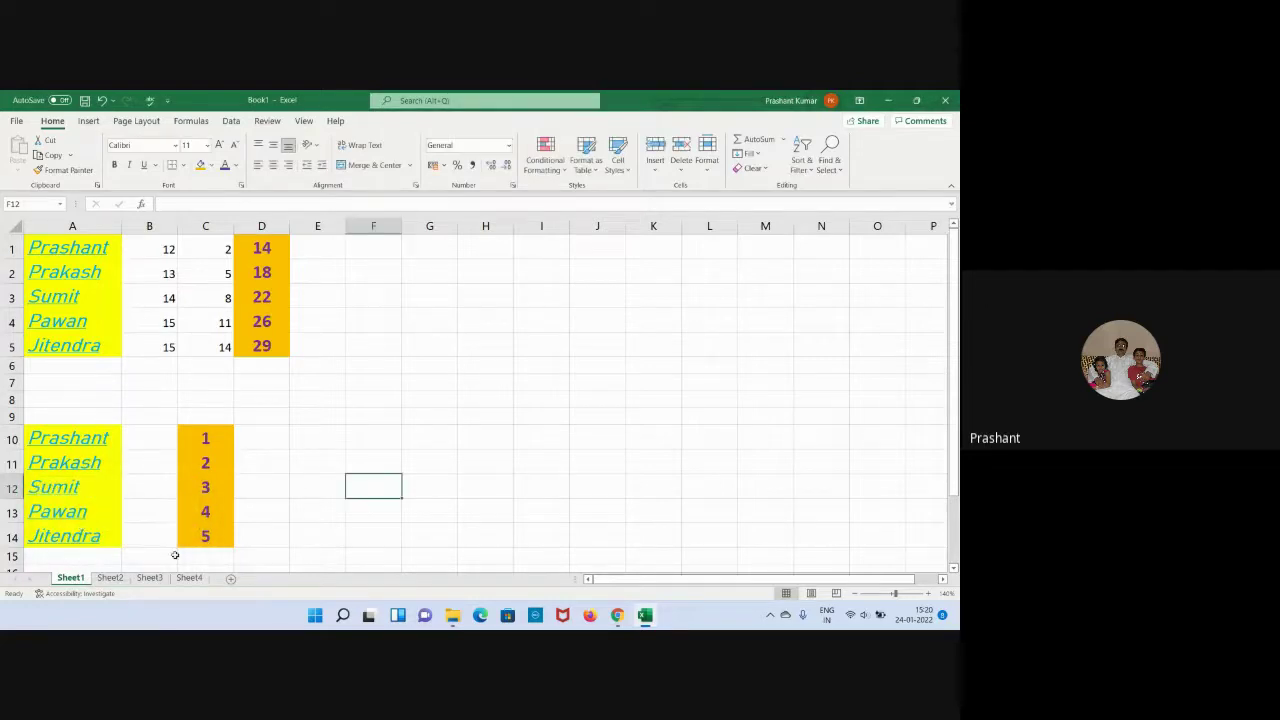
# Protect Sheet1 with a confirmed password, allowing only Format cells.
pyautogui.rightClick(76, 578)
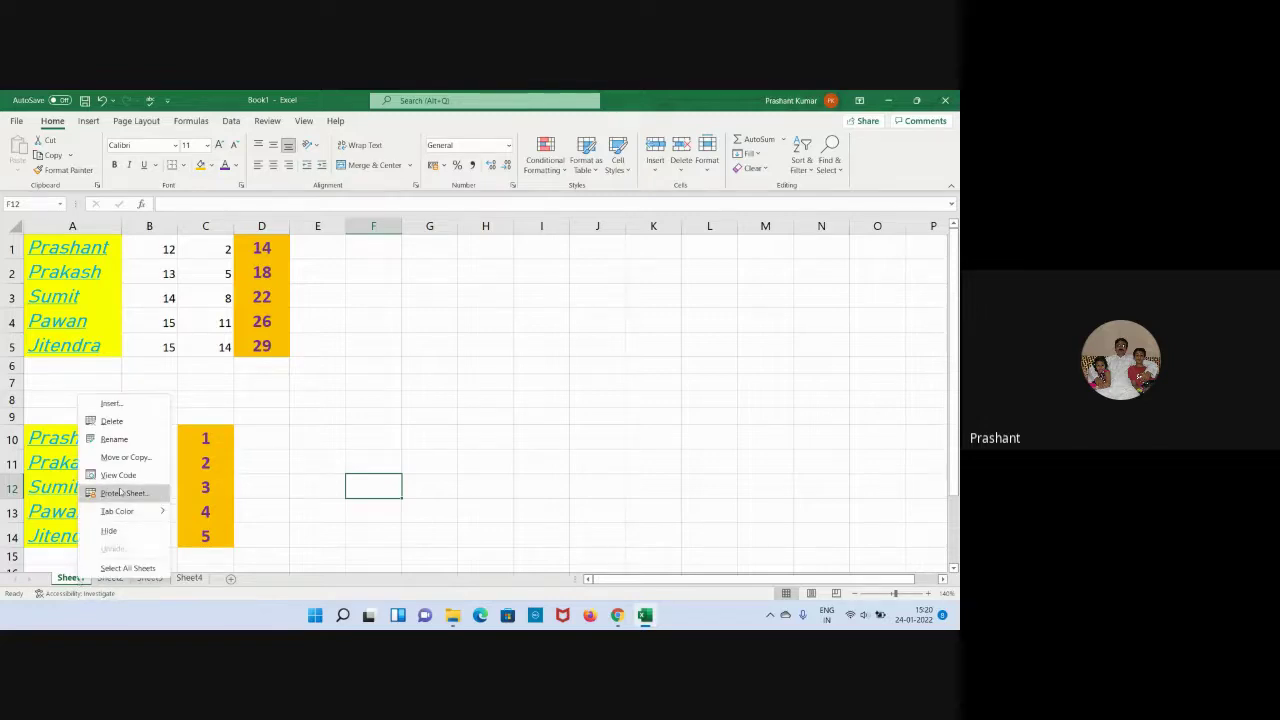
pyautogui.click(118, 493)
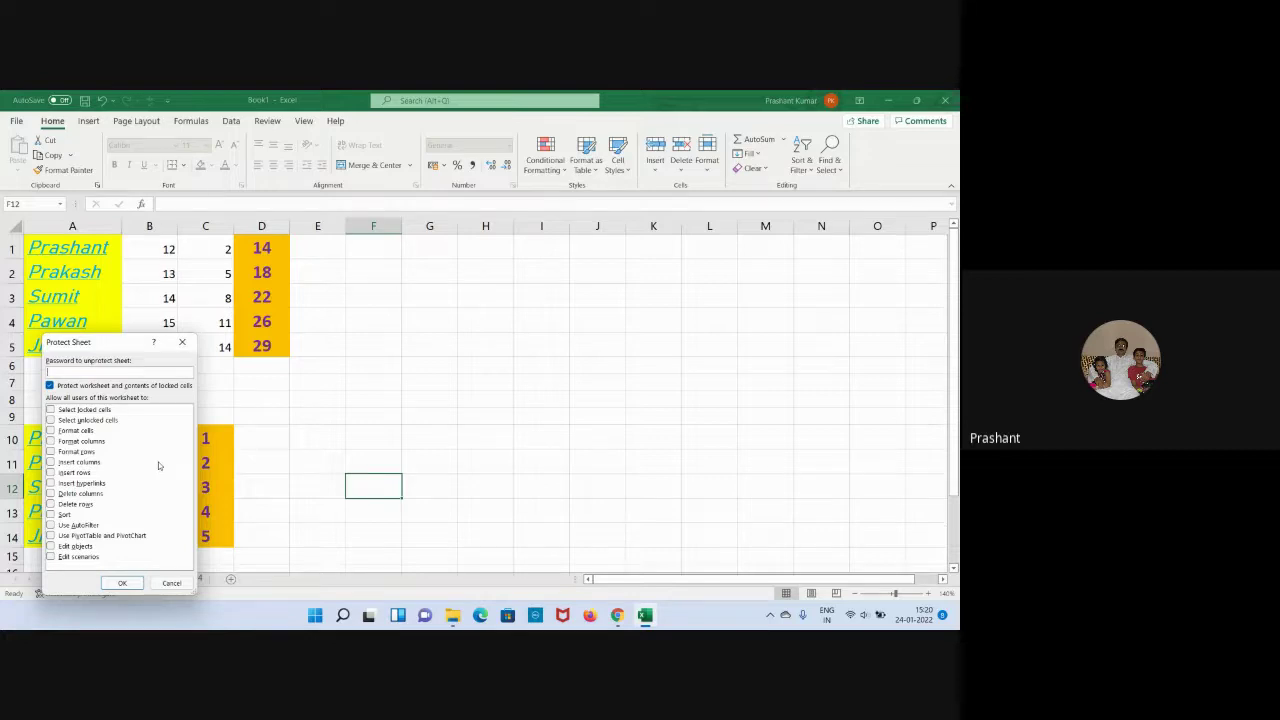
pyautogui.click(51, 431)
pyautogui.click(97, 370)
pyautogui.write('123')
pyautogui.click(118, 583)
pyautogui.write('123')
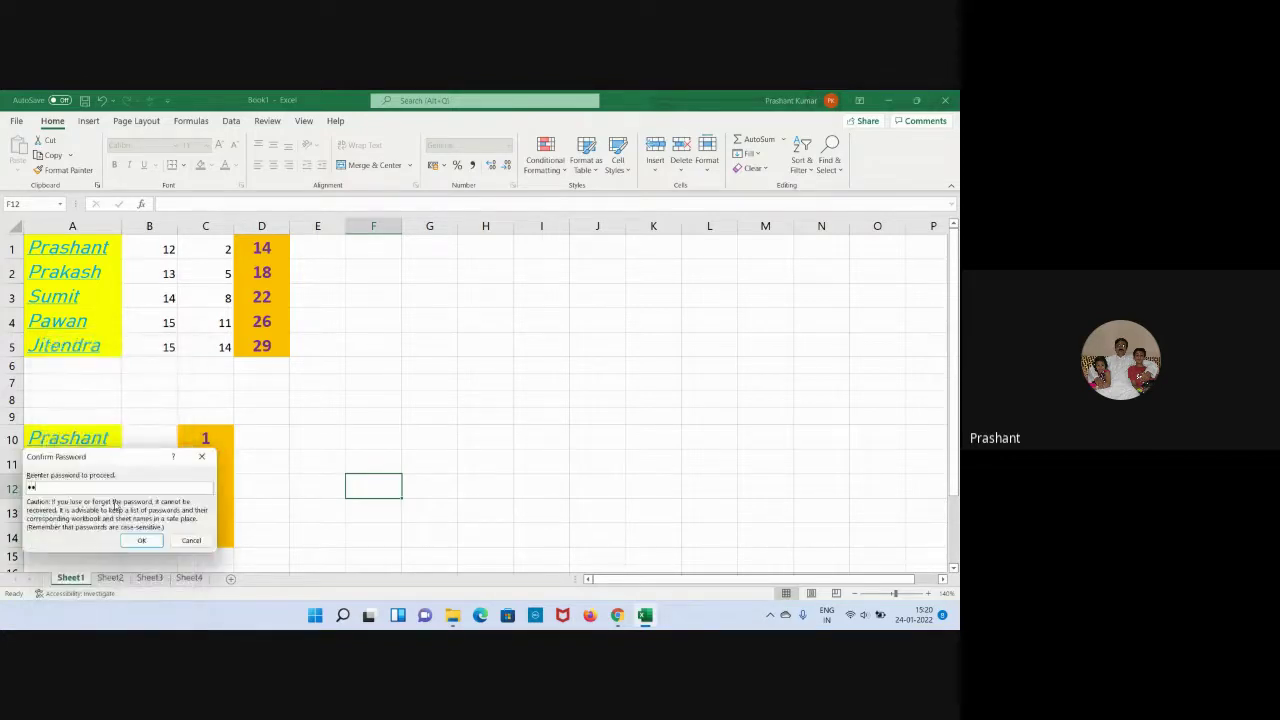
pyautogui.click(141, 540)
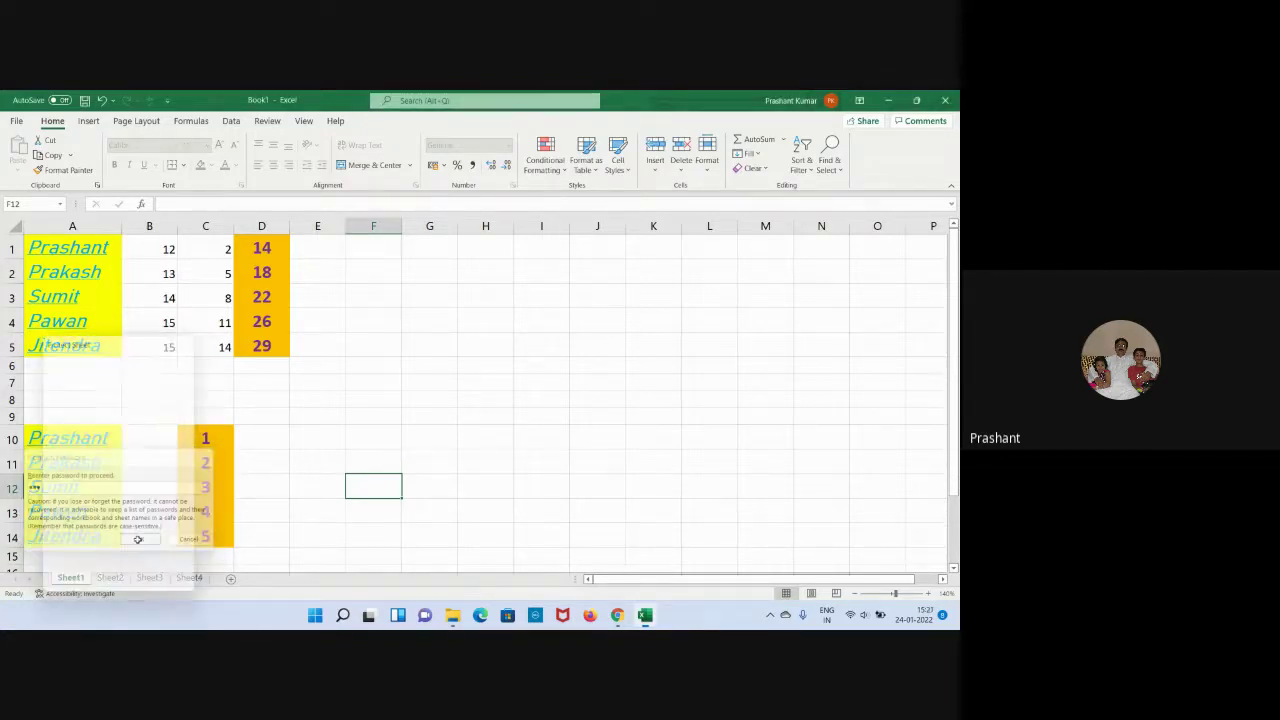
# Try editing Prashant in A10 and Prakash in A11, dismissing the protected-sheet warnings.
pyautogui.doubleClick(84, 440)
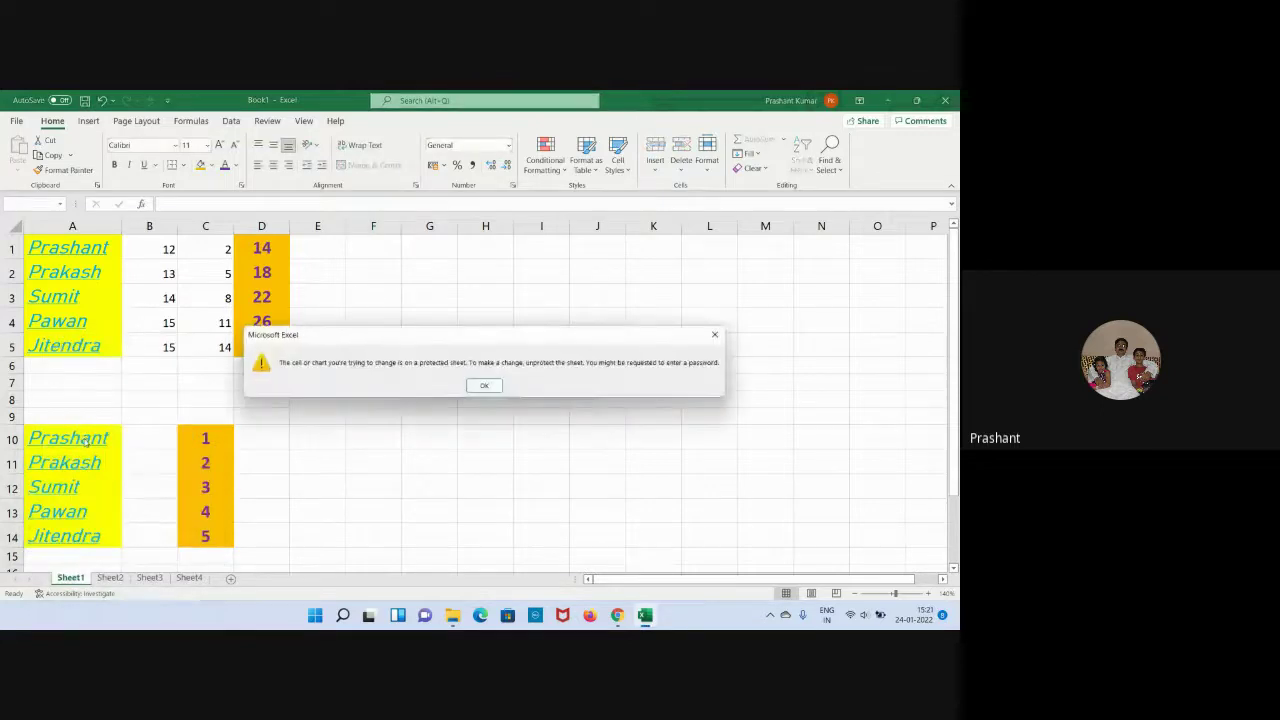
pyautogui.click(490, 385)
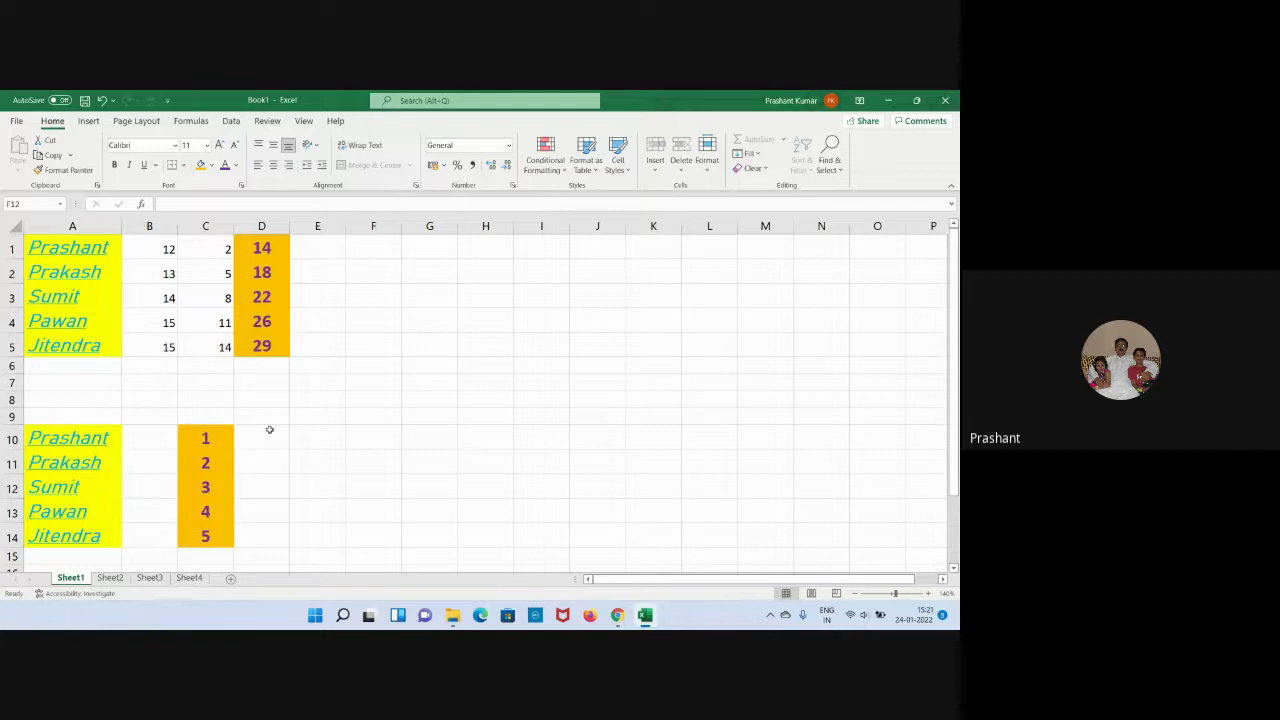
pyautogui.doubleClick(100, 462)
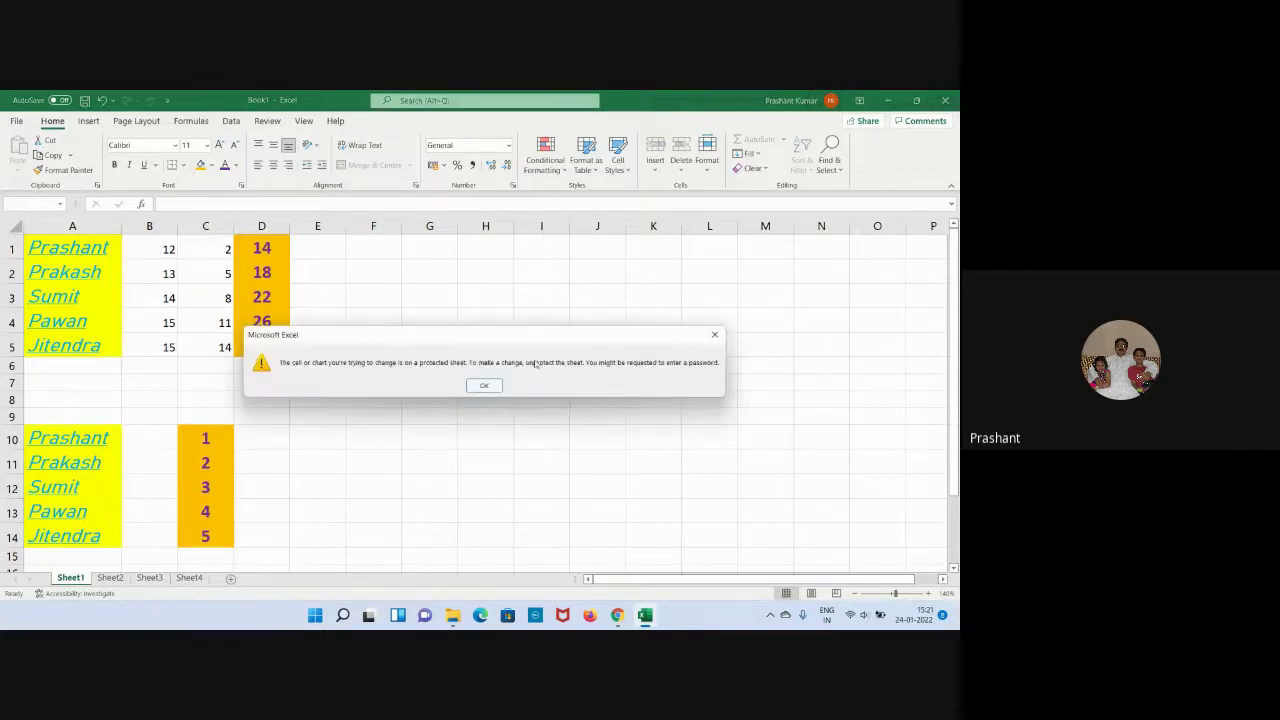
pyautogui.click(487, 385)
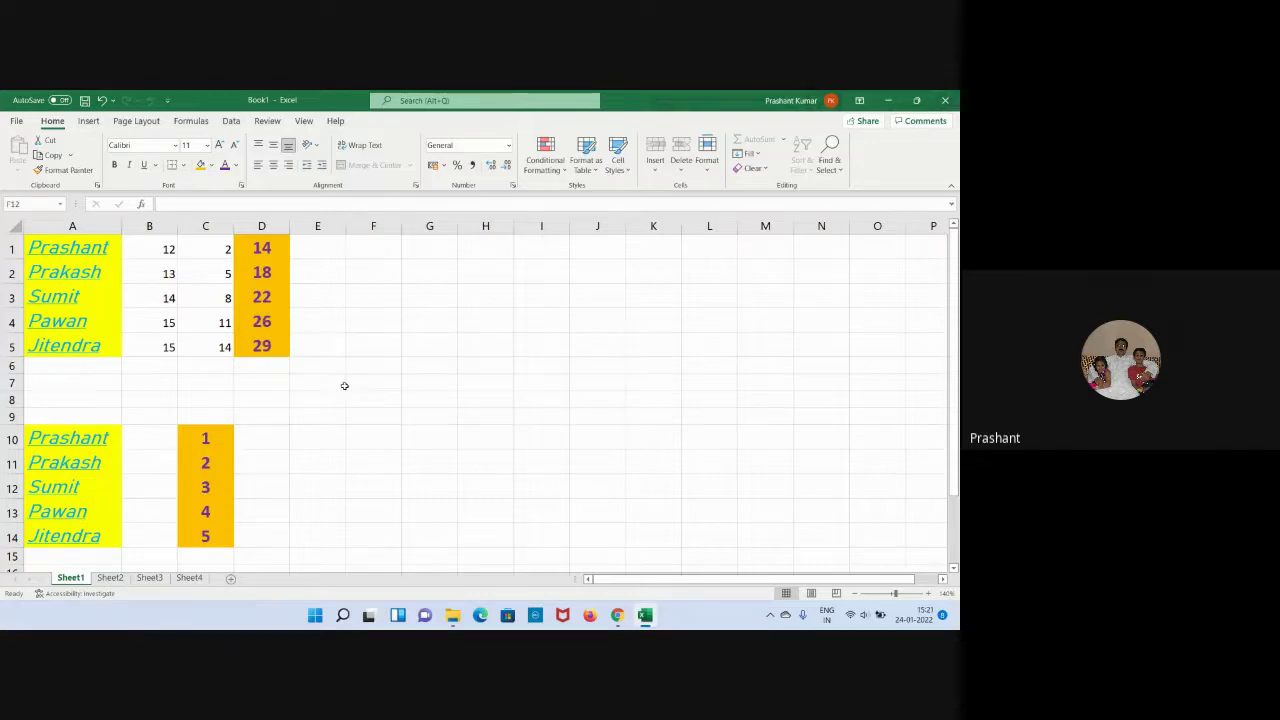
# Unprotect Sheet1 by entering its password.
pyautogui.rightClick(62, 579)
pyautogui.click(110, 492)
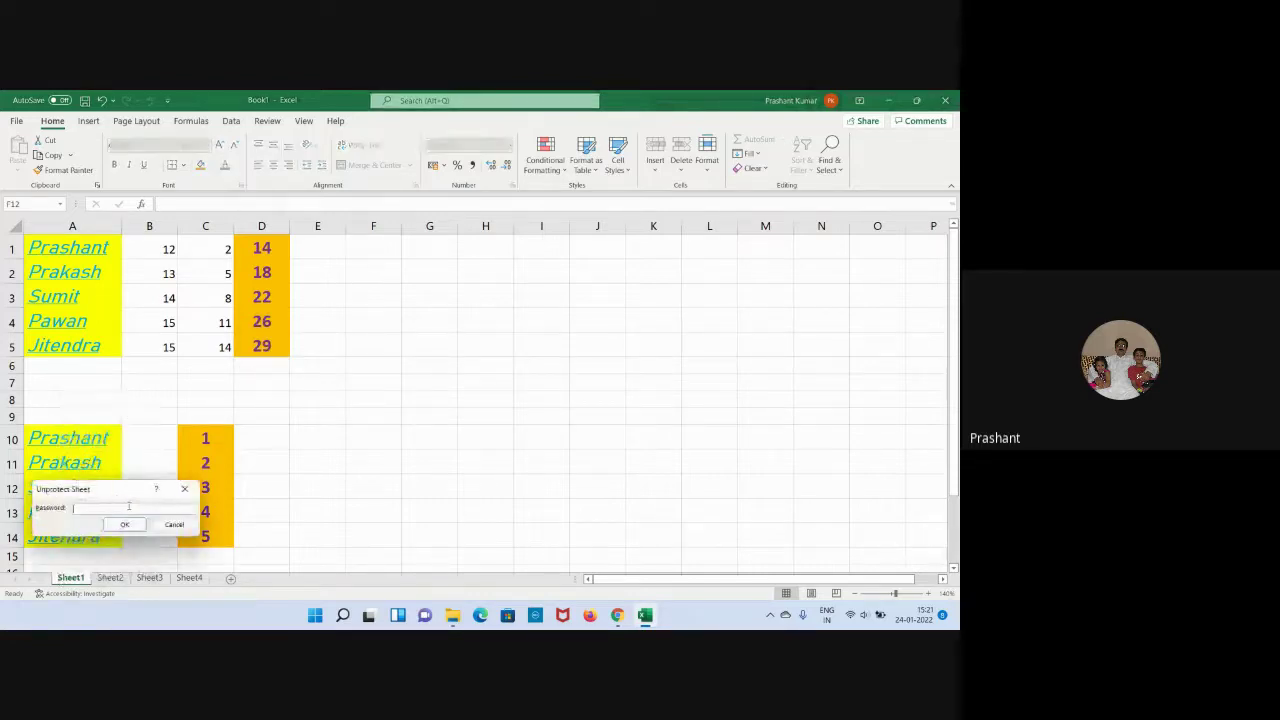
pyautogui.write('123')
pyautogui.click(124, 524)
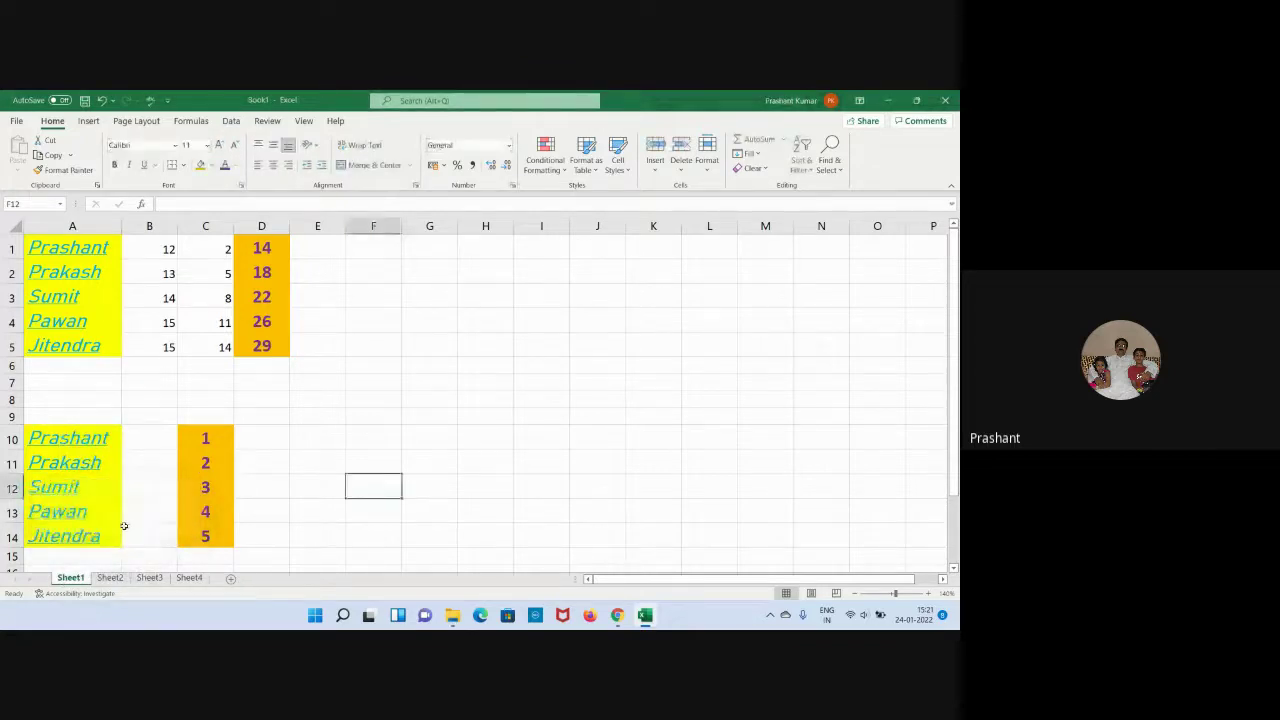
pyautogui.click(367, 442)
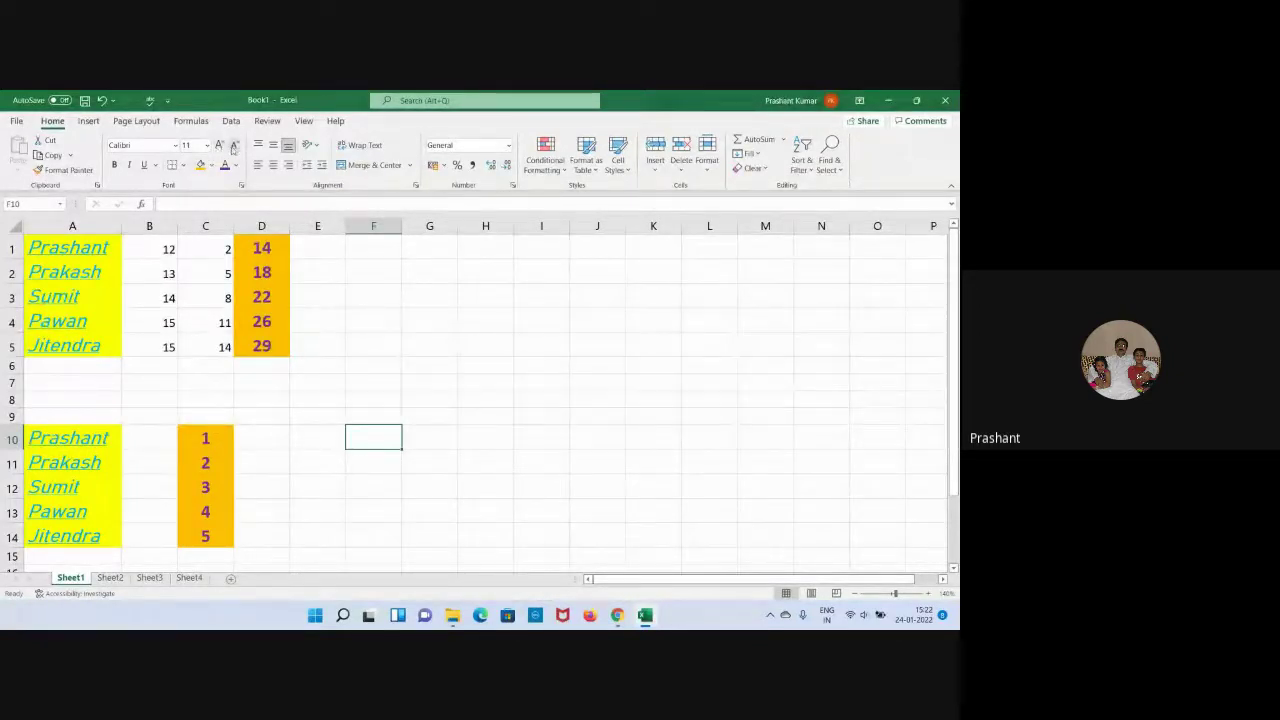
pyautogui.click(366, 370)
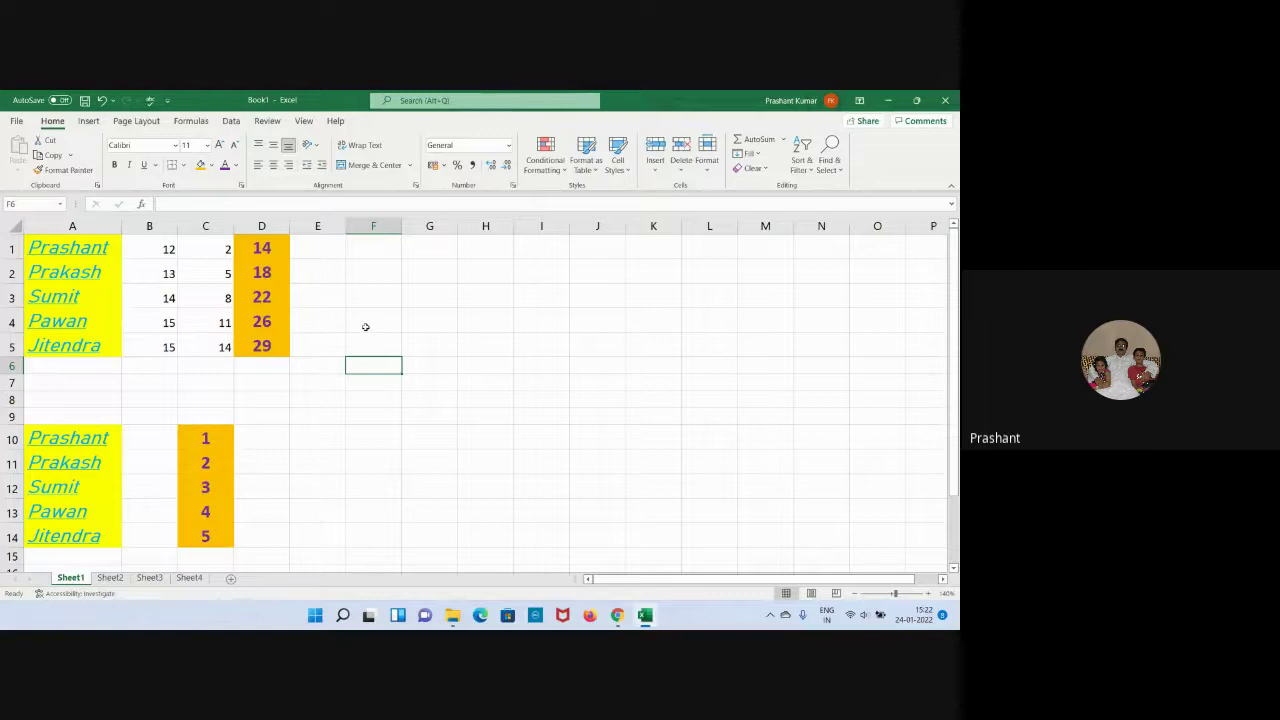
# Enter Aman in F1 and Lalit in F2.
pyautogui.click(386, 254)
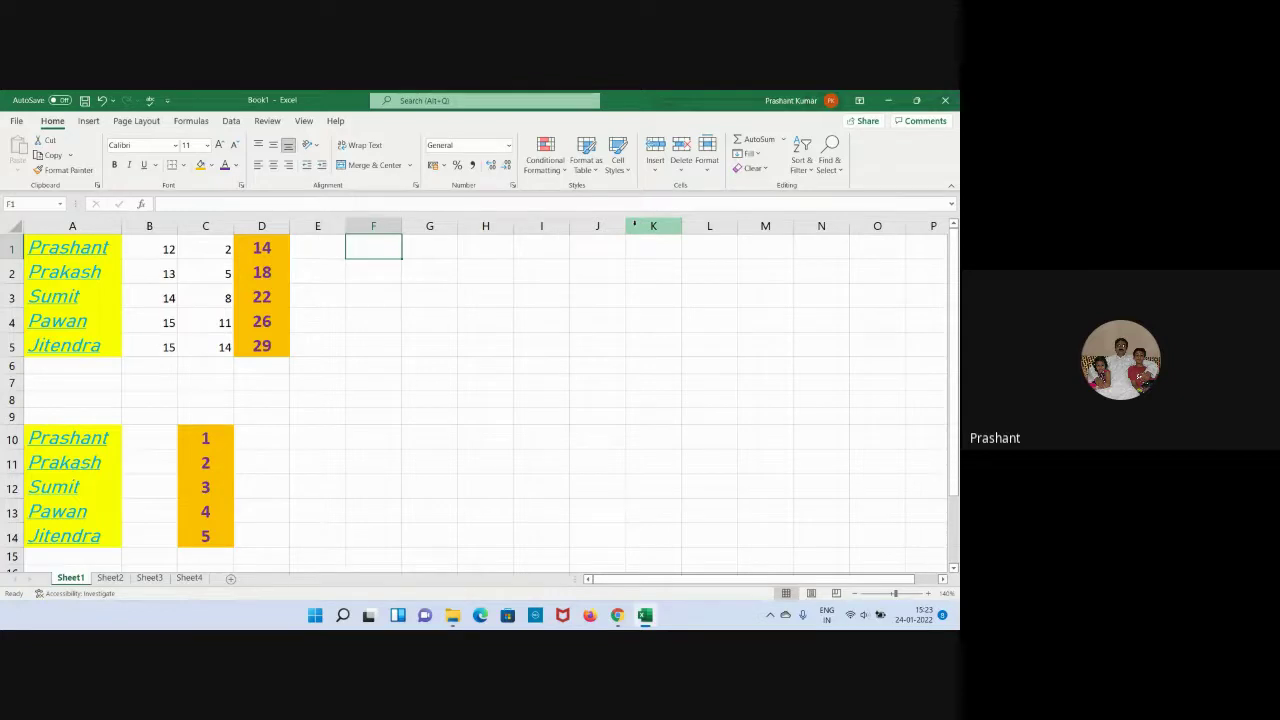
pyautogui.write('Aman')
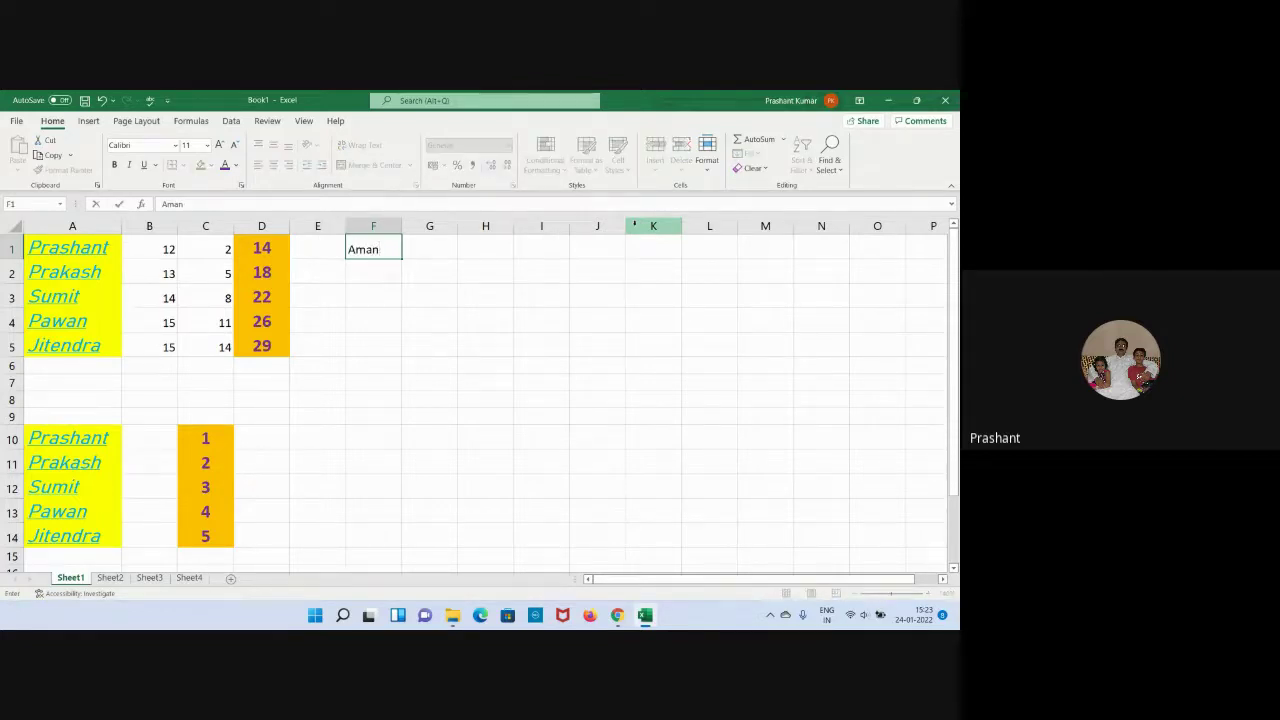
pyautogui.press('Return')
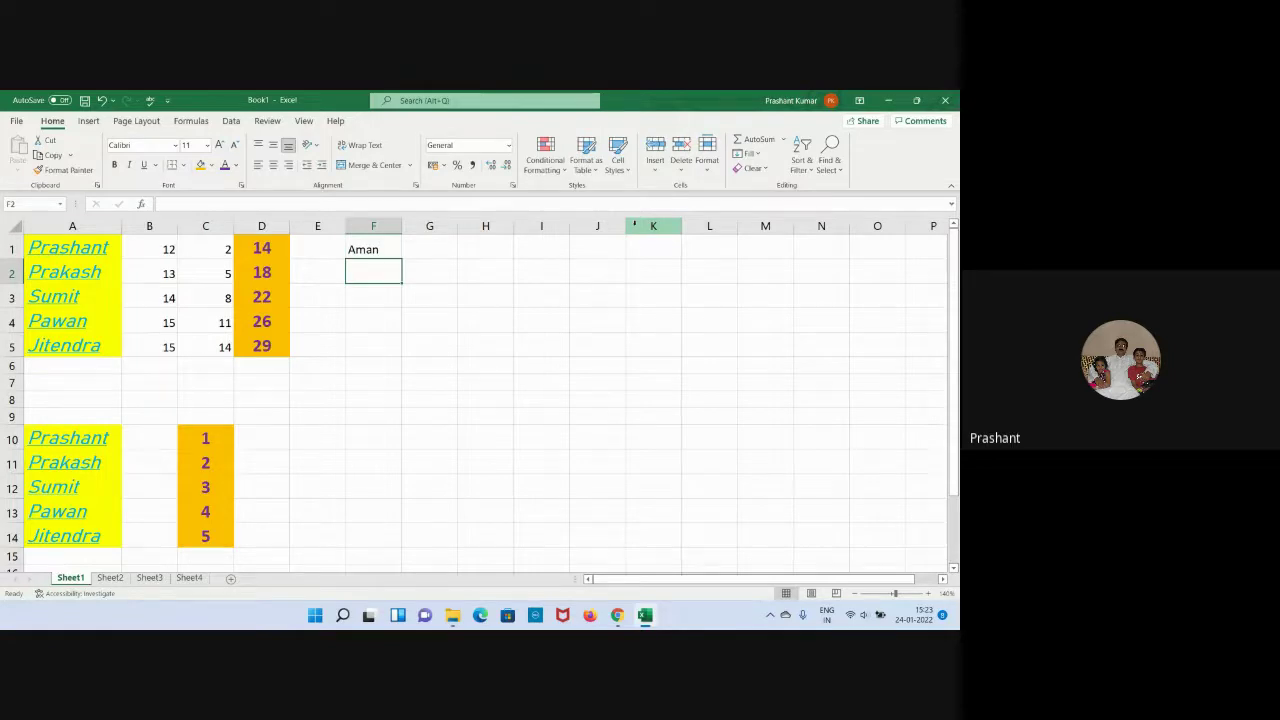
pyautogui.write('Lal')
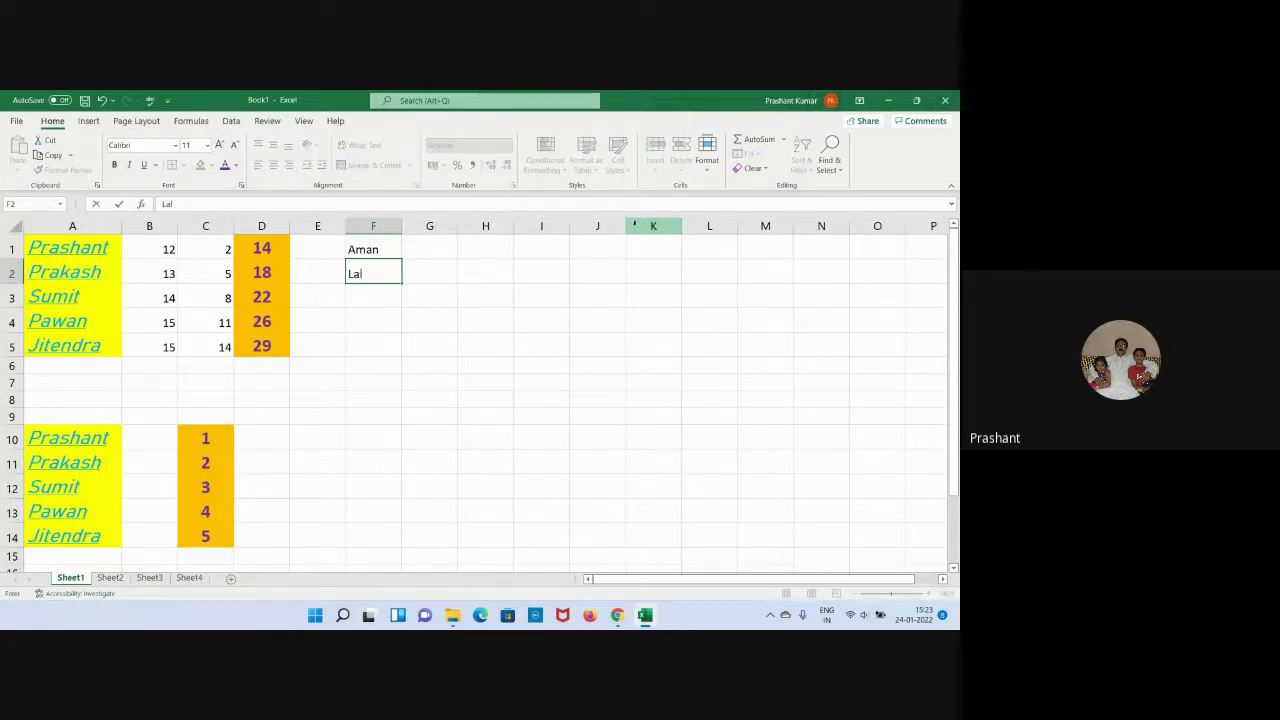
pyautogui.write('it')
pyautogui.press('Return')
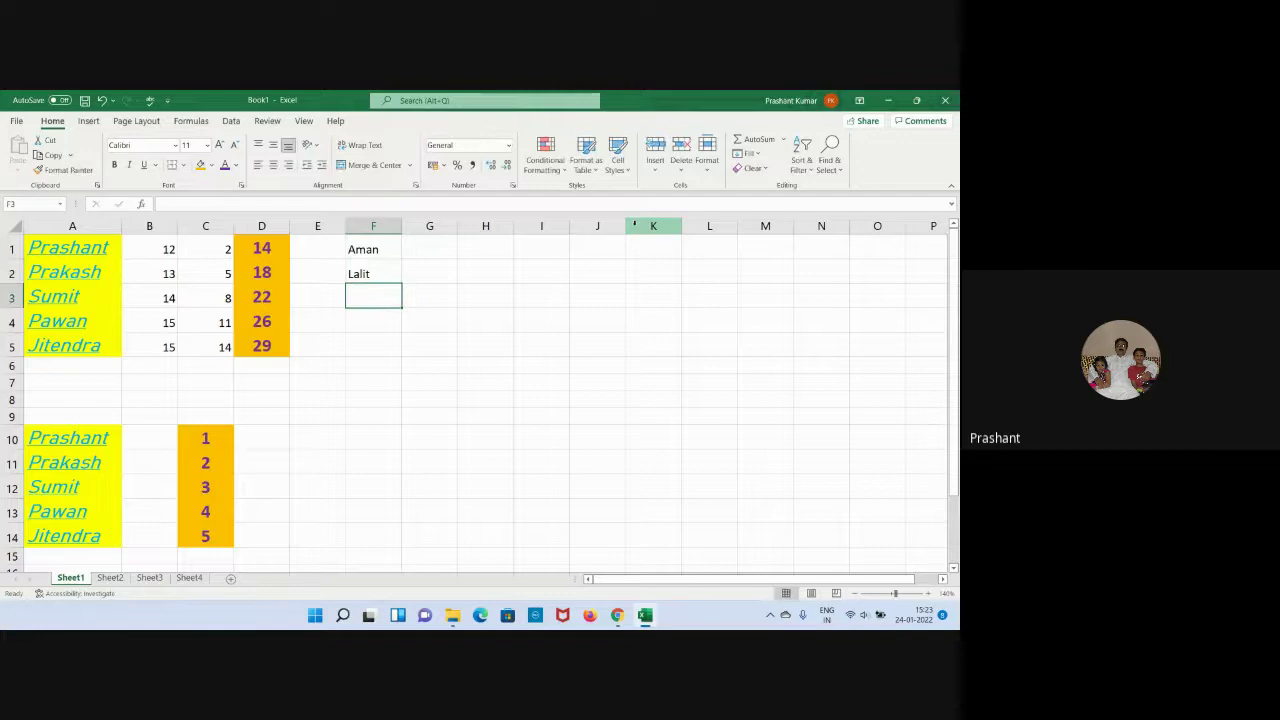
# Set Aman's font size to 12 and Lalit's to 14.
pyautogui.click(390, 243)
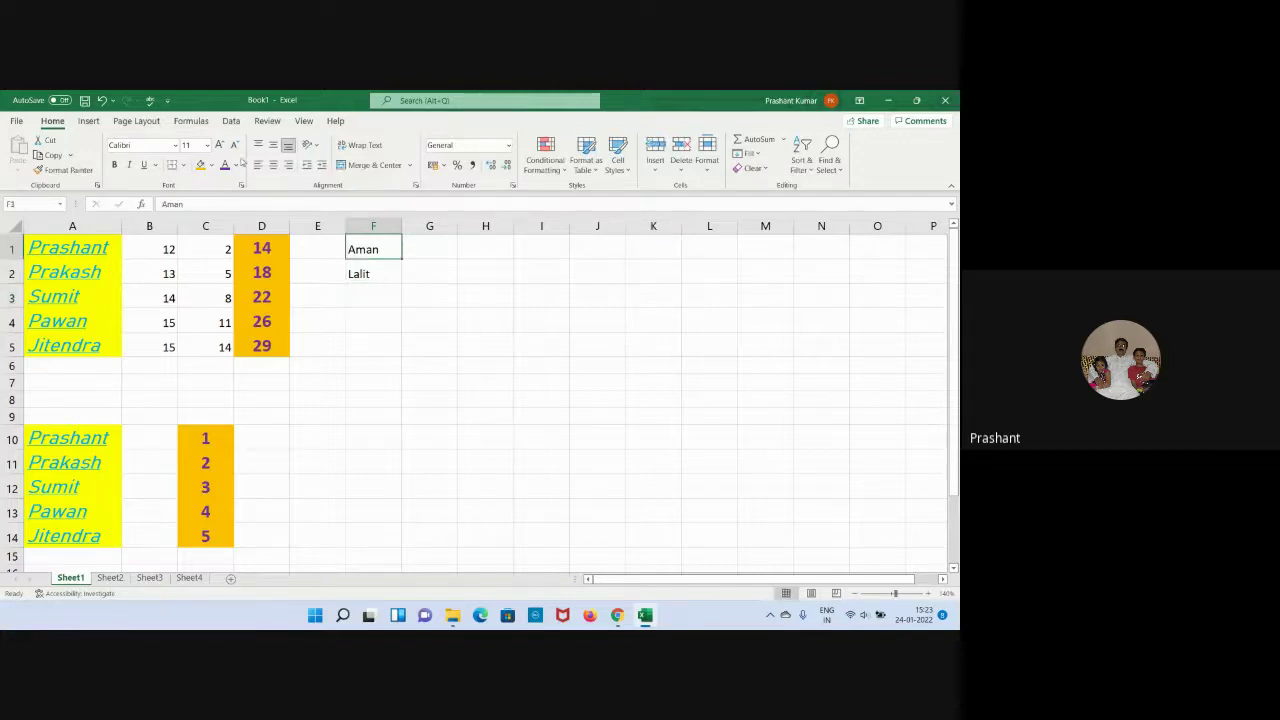
pyautogui.click(207, 145)
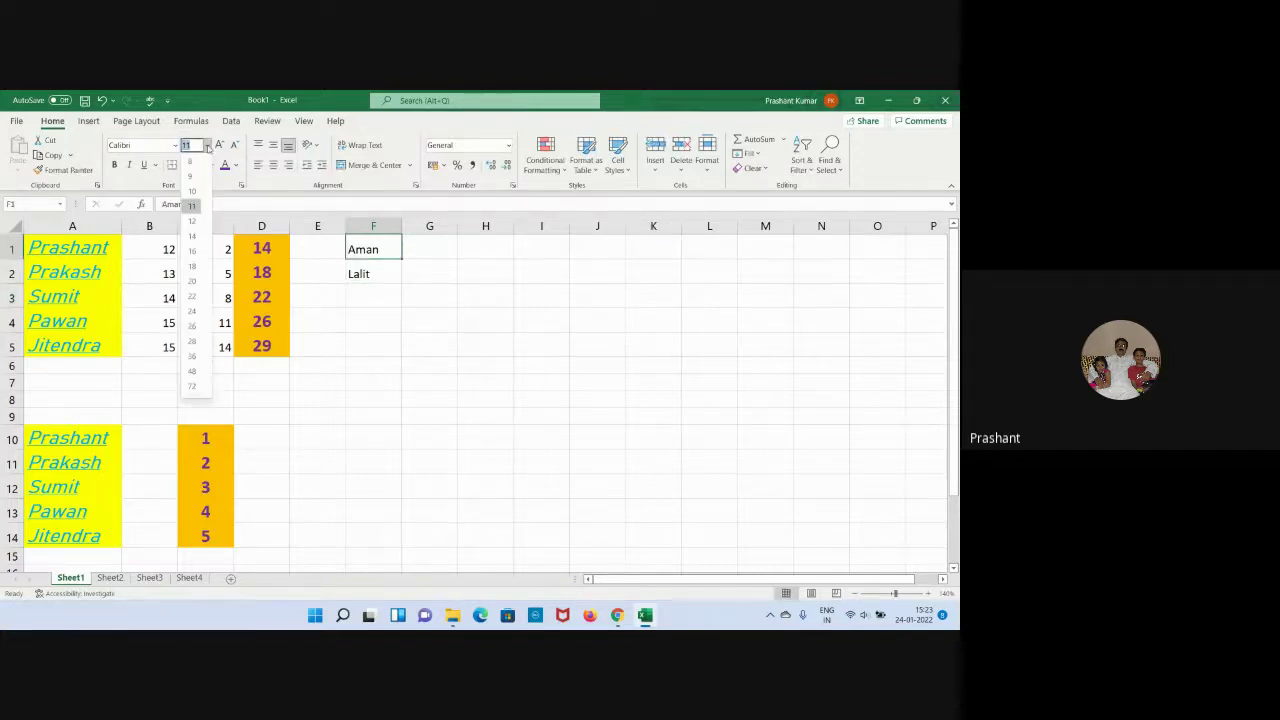
pyautogui.click(192, 220)
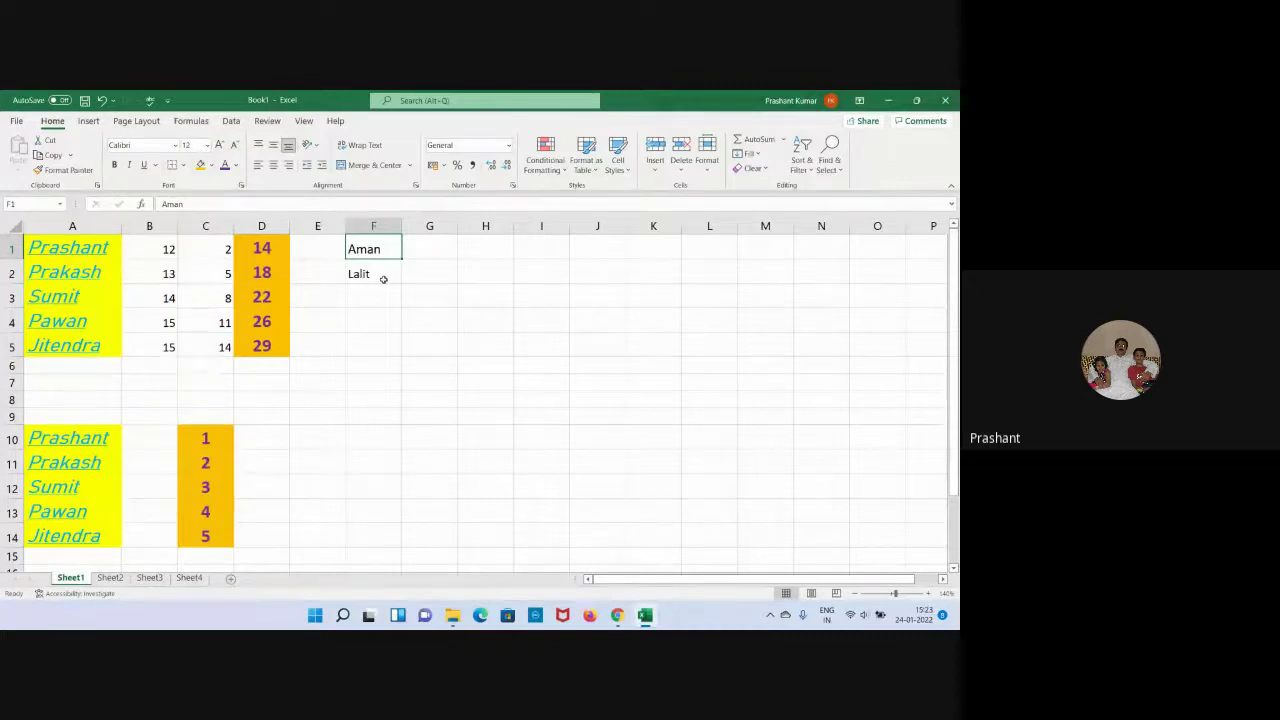
pyautogui.click(383, 279)
pyautogui.click(207, 145)
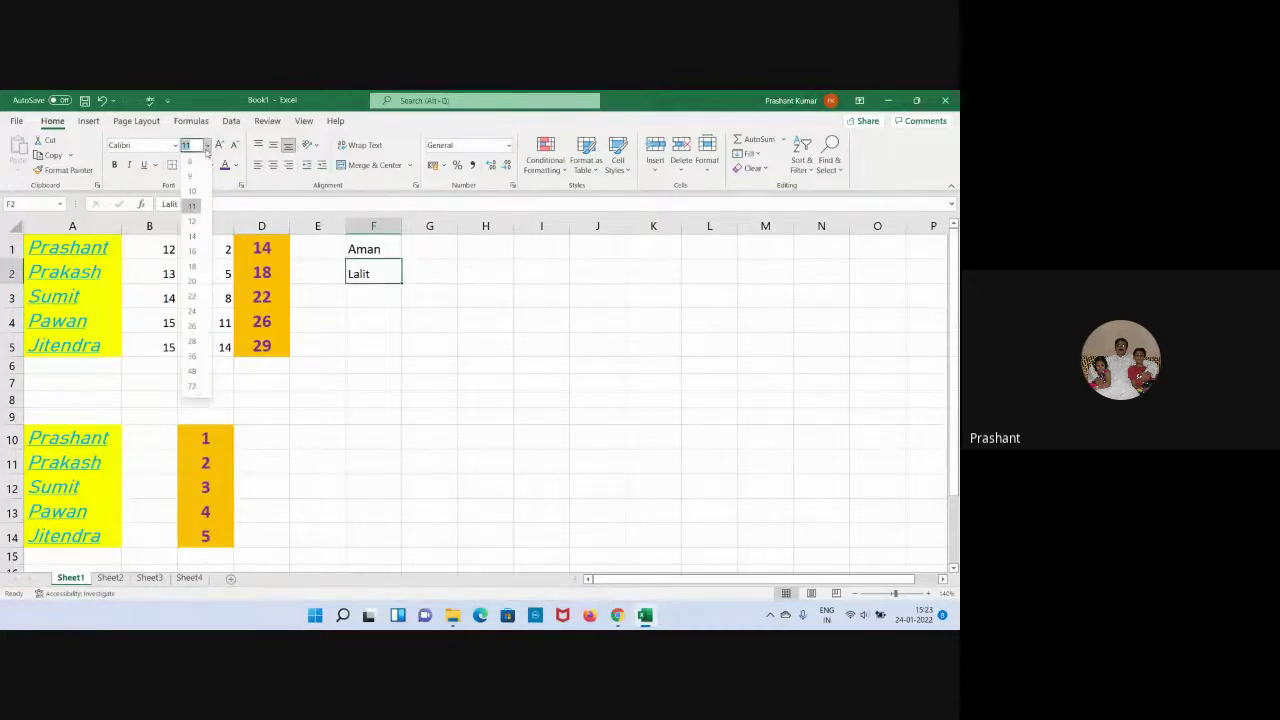
pyautogui.click(205, 235)
pyautogui.click(452, 316)
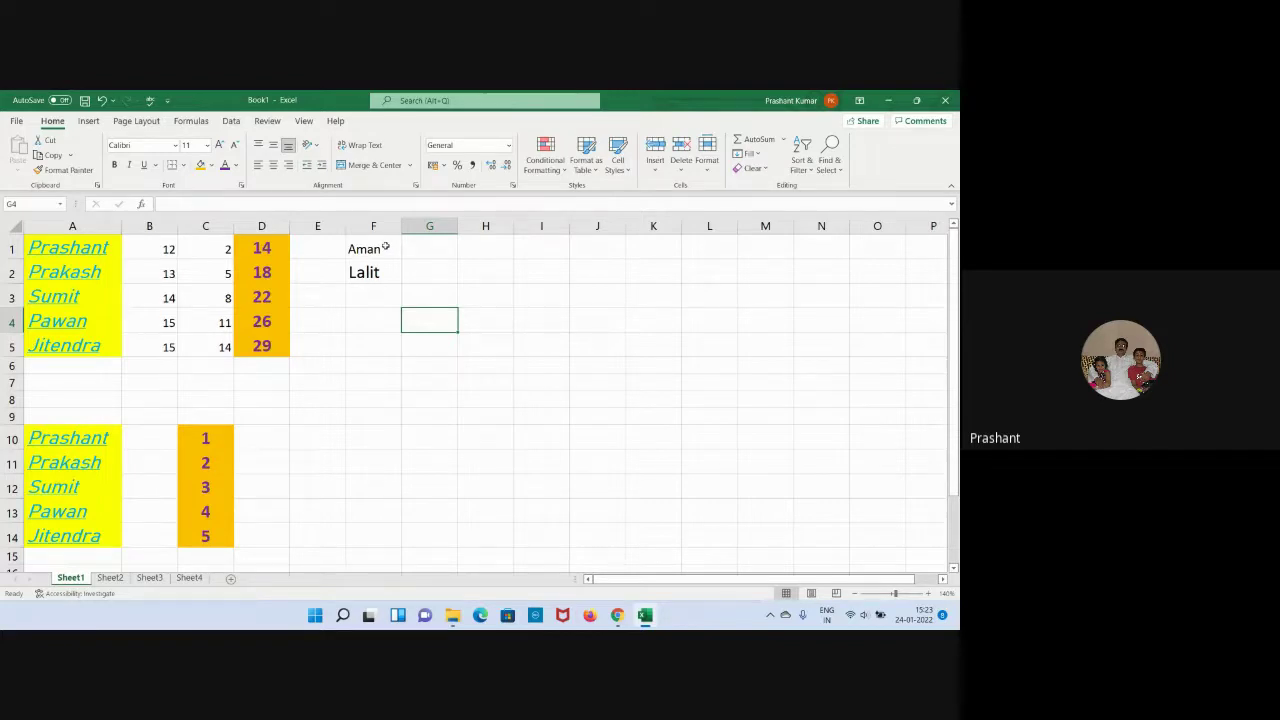
# Enlarge the font of both names in F1:F2 by two steps.
pyautogui.moveTo(385, 247); pyautogui.dragTo(377, 270)
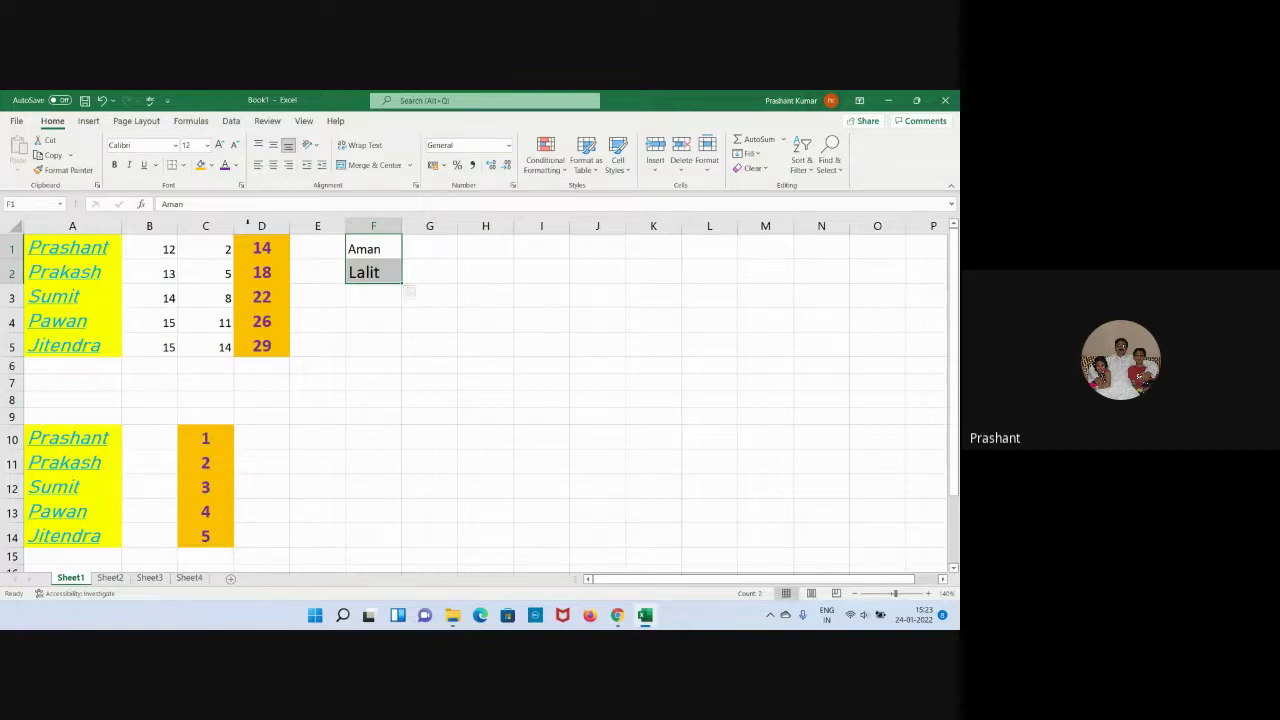
pyautogui.click(220, 148)
pyautogui.click(220, 148)
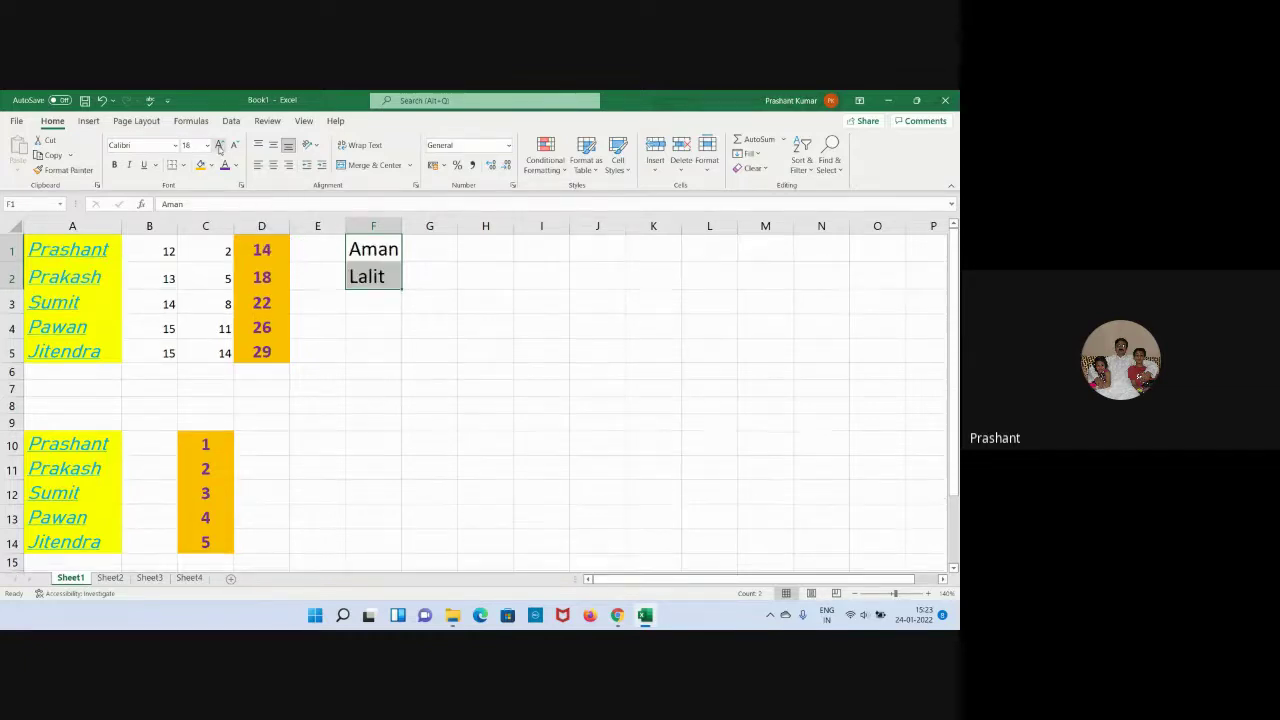
pyautogui.click(541, 344)
pyautogui.click(370, 250)
pyautogui.click(373, 277)
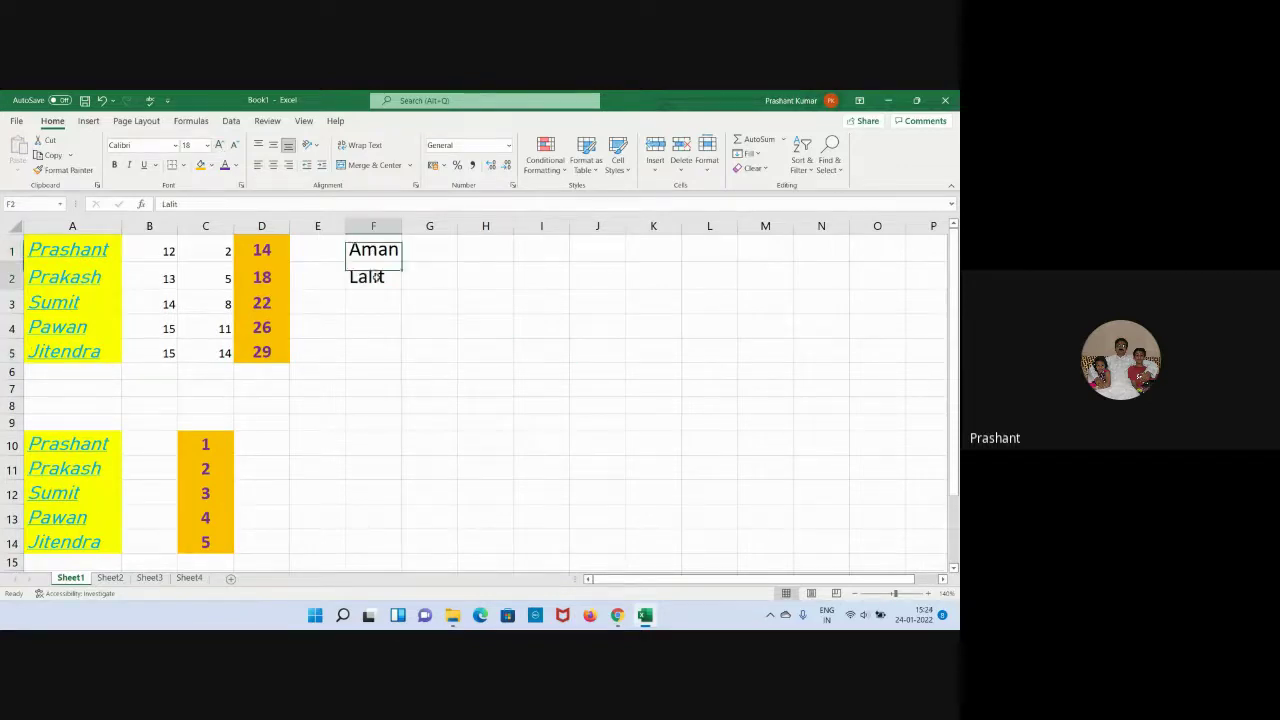
pyautogui.click(489, 313)
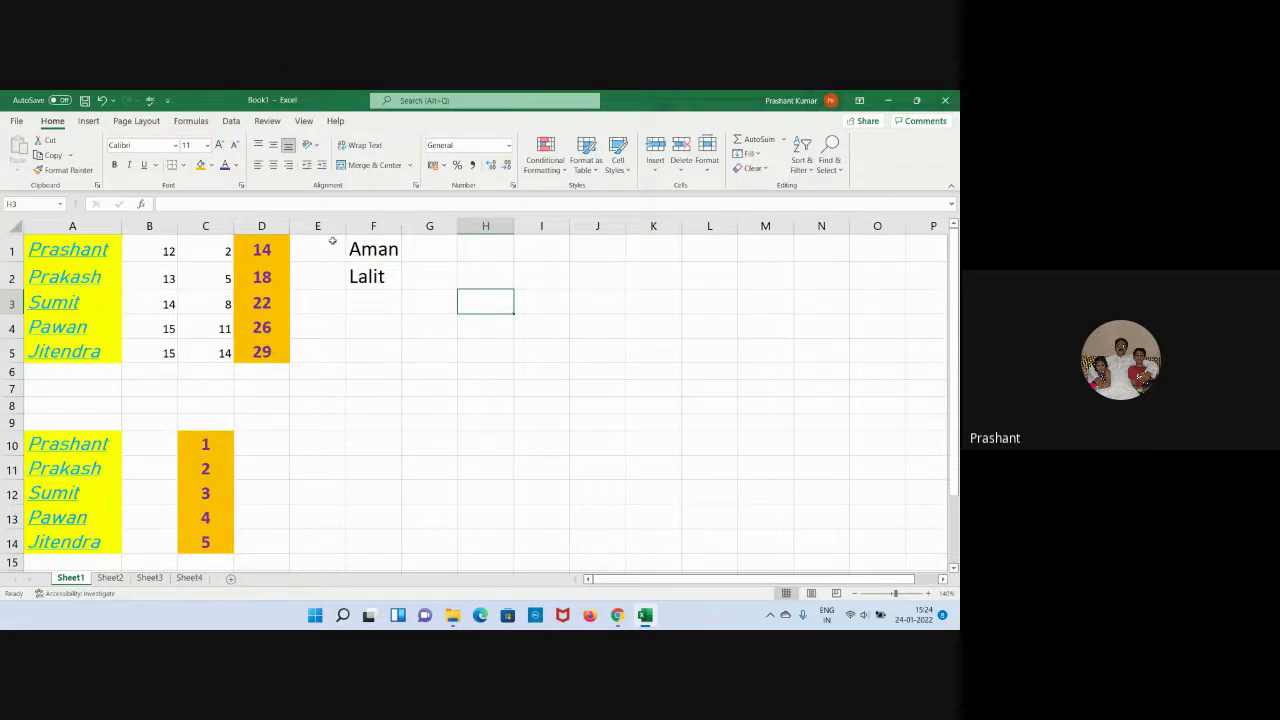
# Shrink the font of F1:F2 back down to size 12.
pyautogui.moveTo(360, 249); pyautogui.dragTo(366, 276)
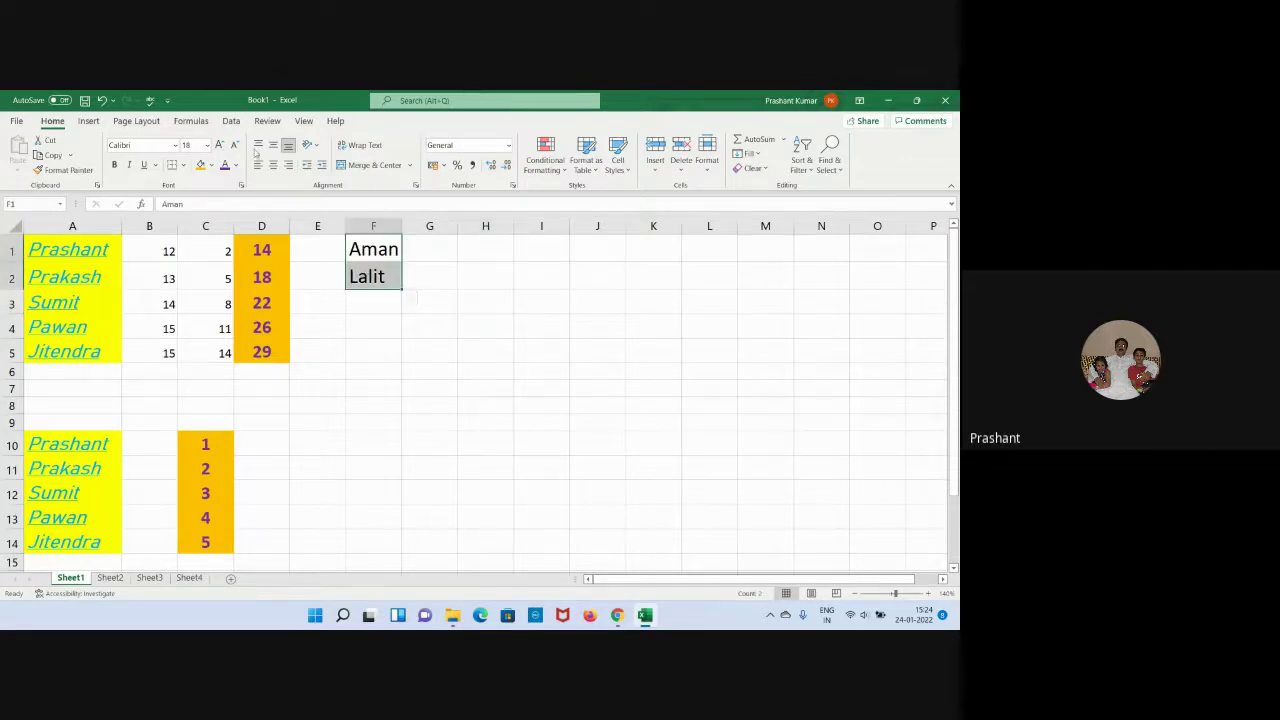
pyautogui.click(235, 145)
pyautogui.click(235, 145)
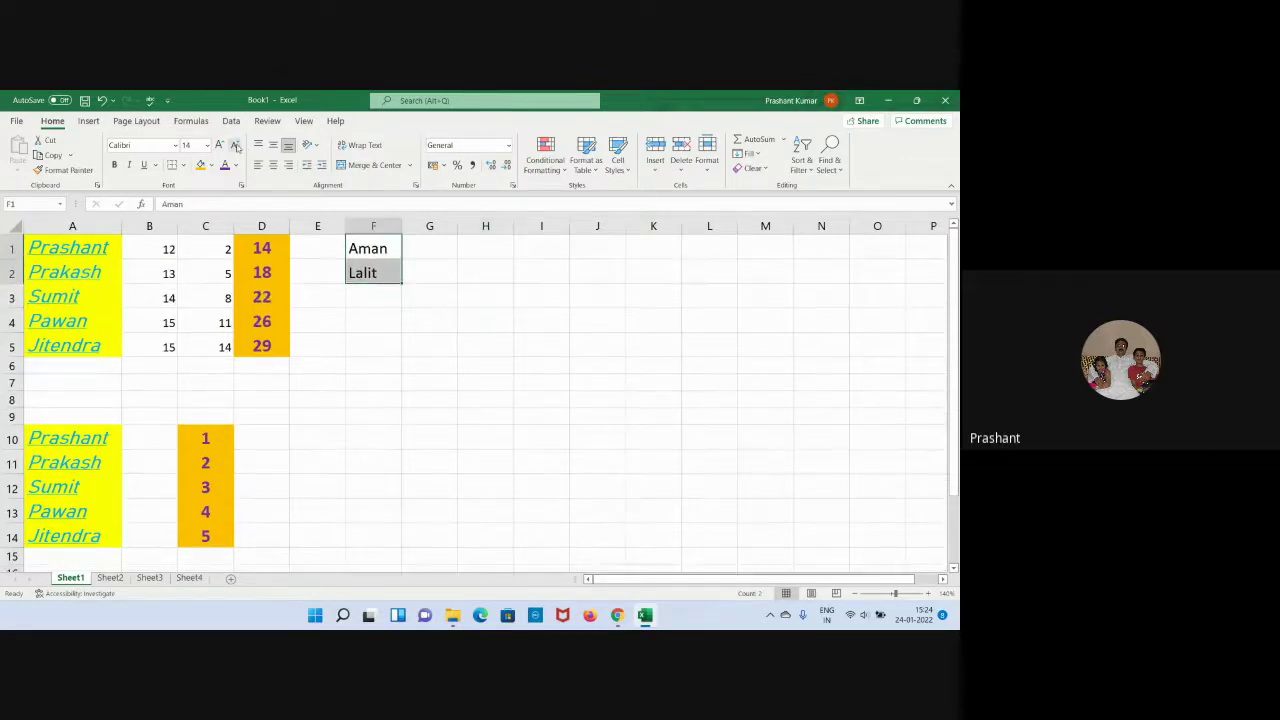
pyautogui.click(235, 145)
pyautogui.click(517, 345)
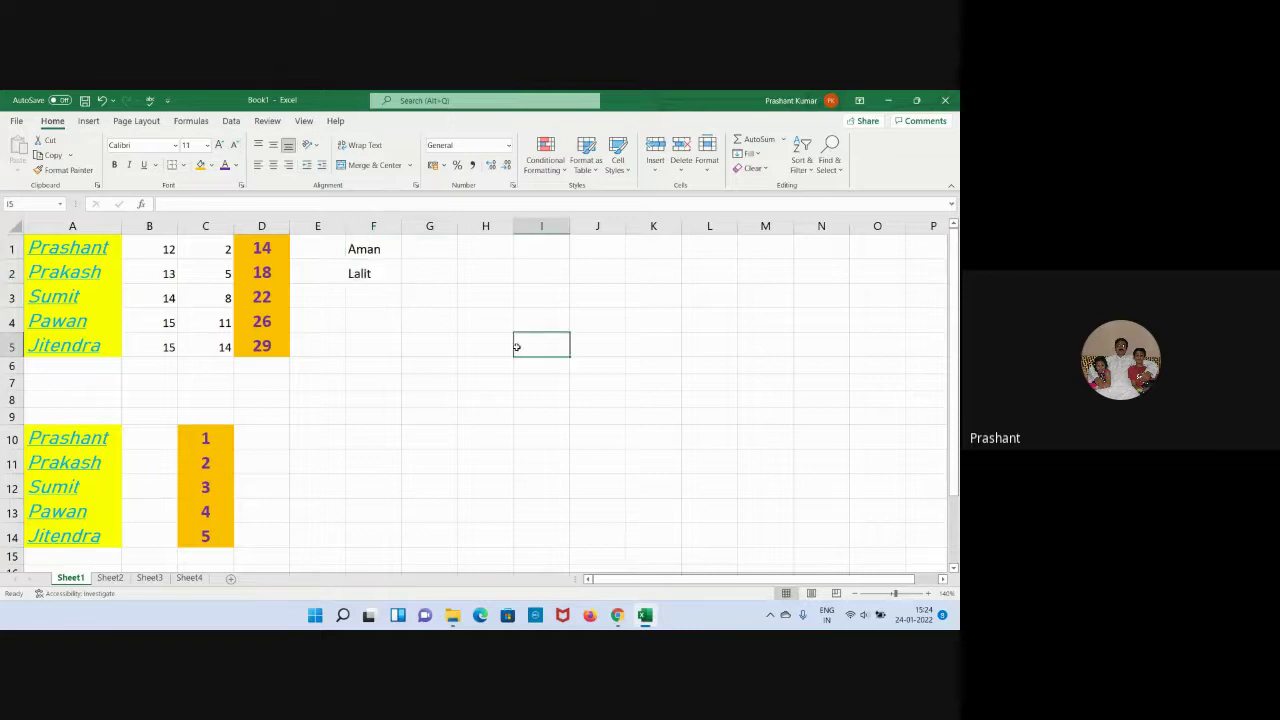
pyautogui.click(364, 250)
pyautogui.click(538, 324)
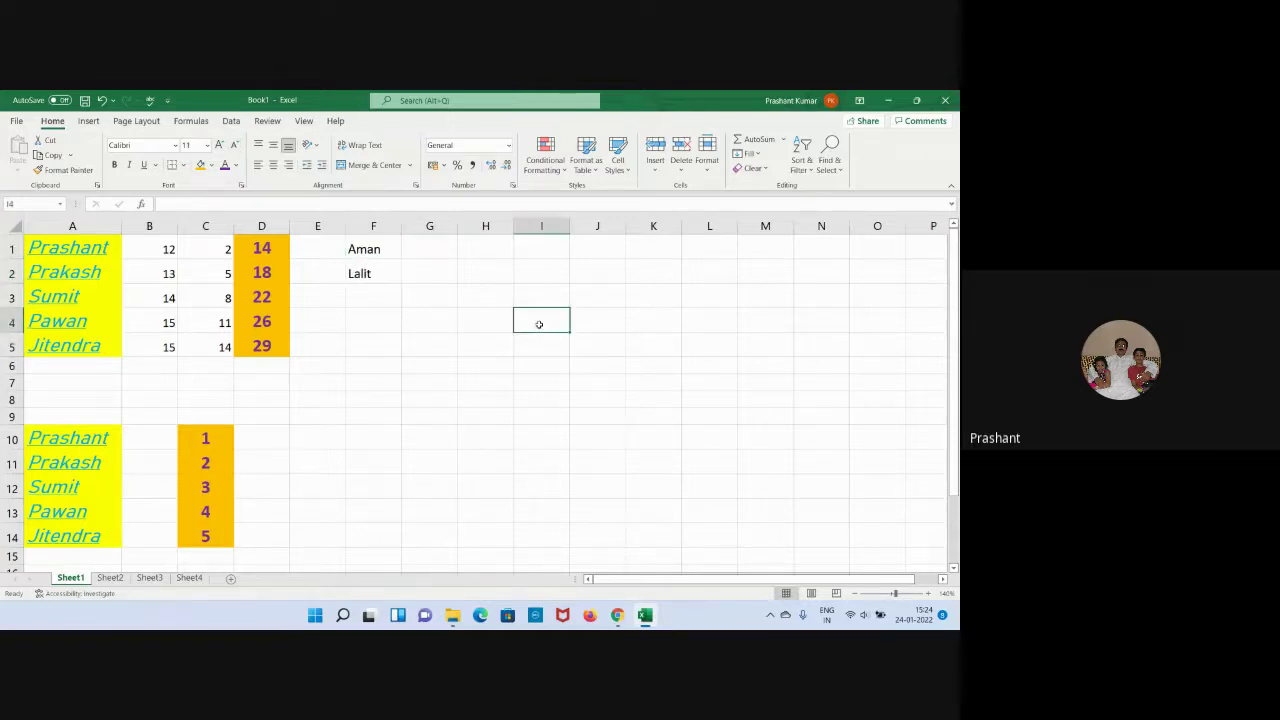
pyautogui.click(444, 349)
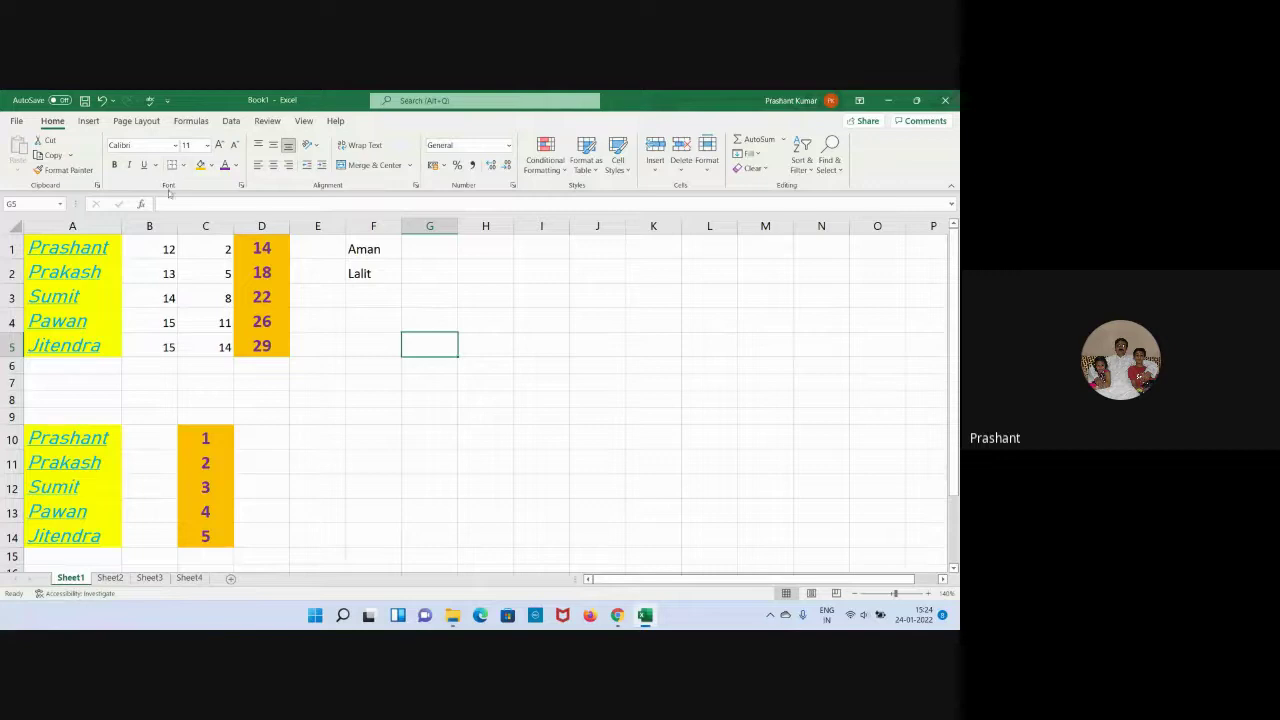
pyautogui.click(374, 420)
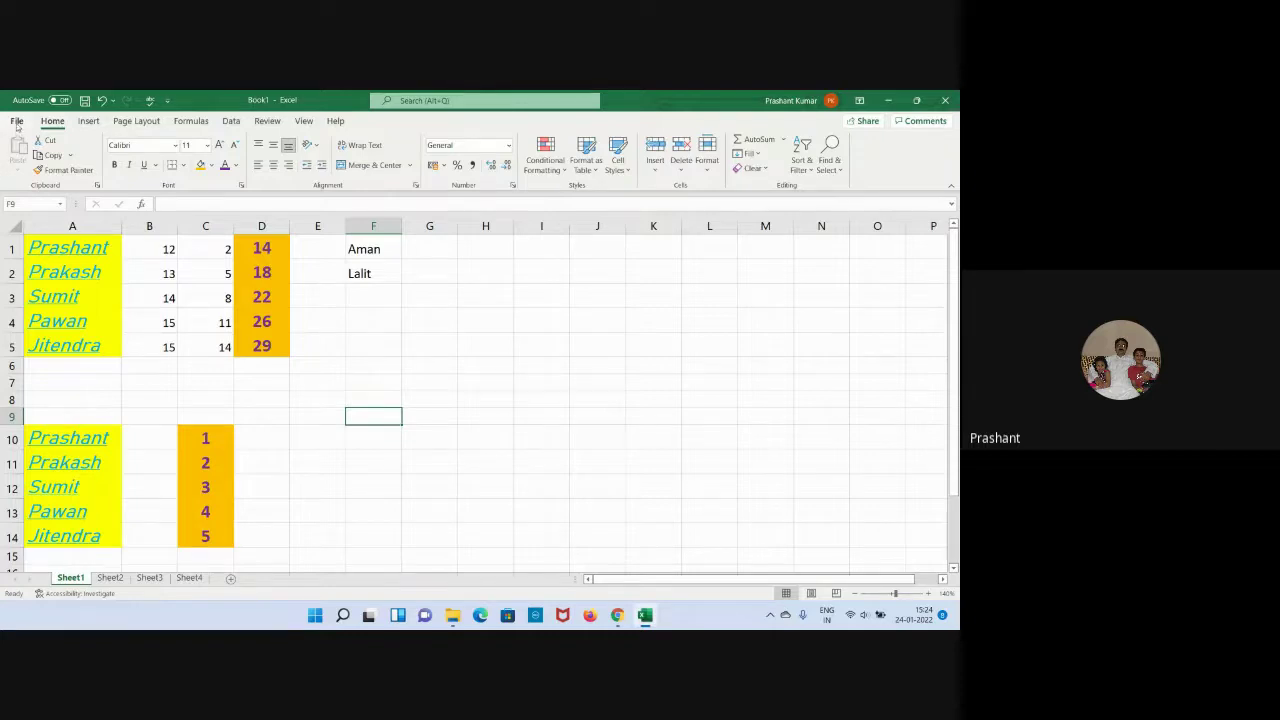
# Preview Sheet1 in File > Print, then return to the worksheet.
pyautogui.click(17, 121)
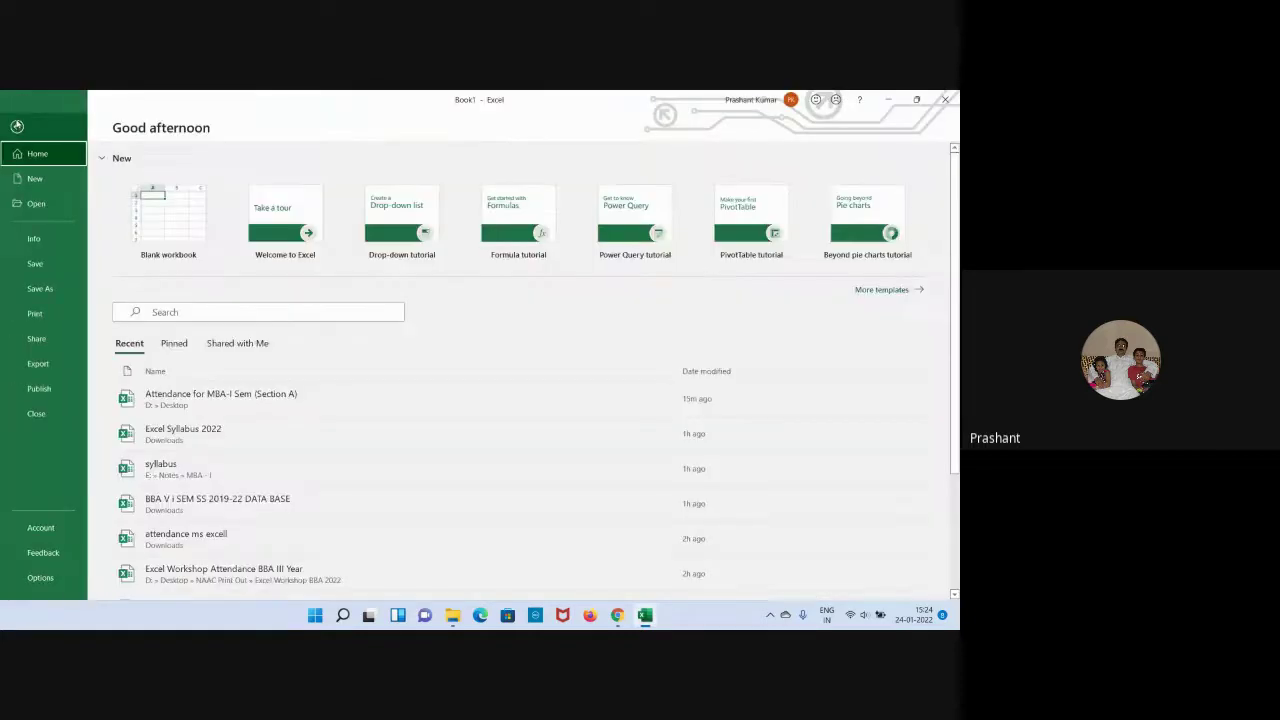
pyautogui.click(33, 313)
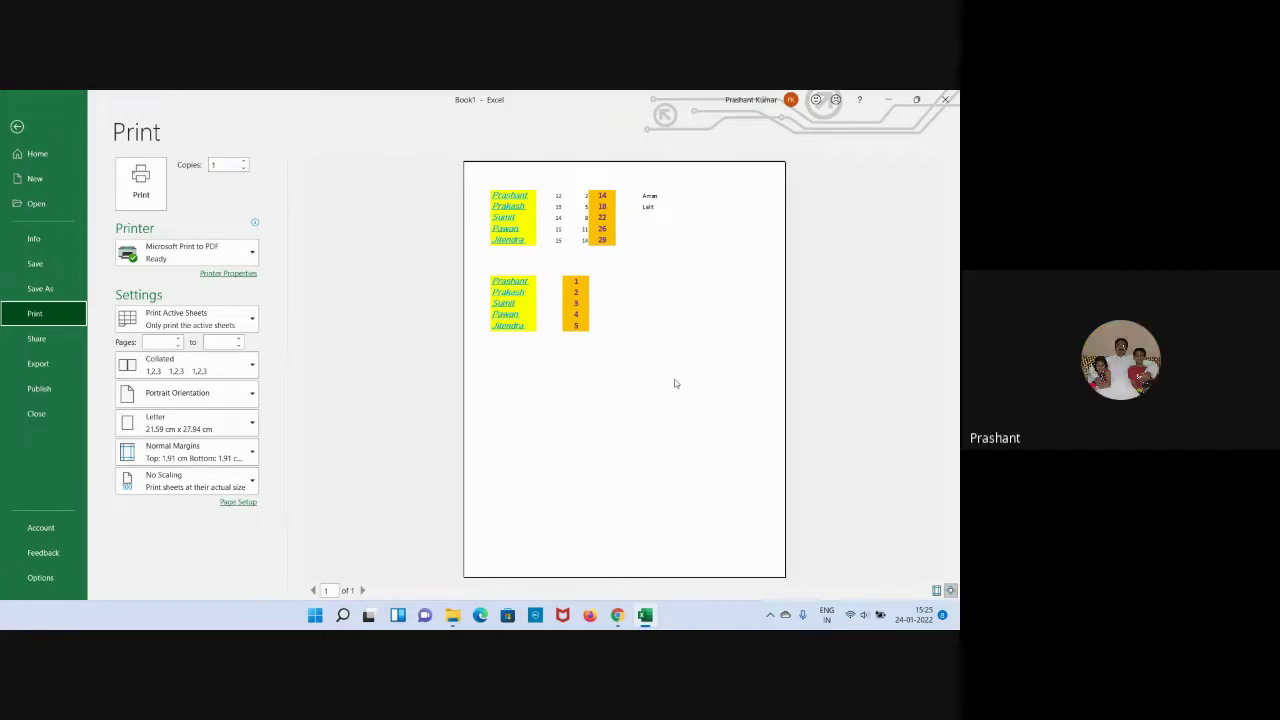
pyautogui.click(17, 127)
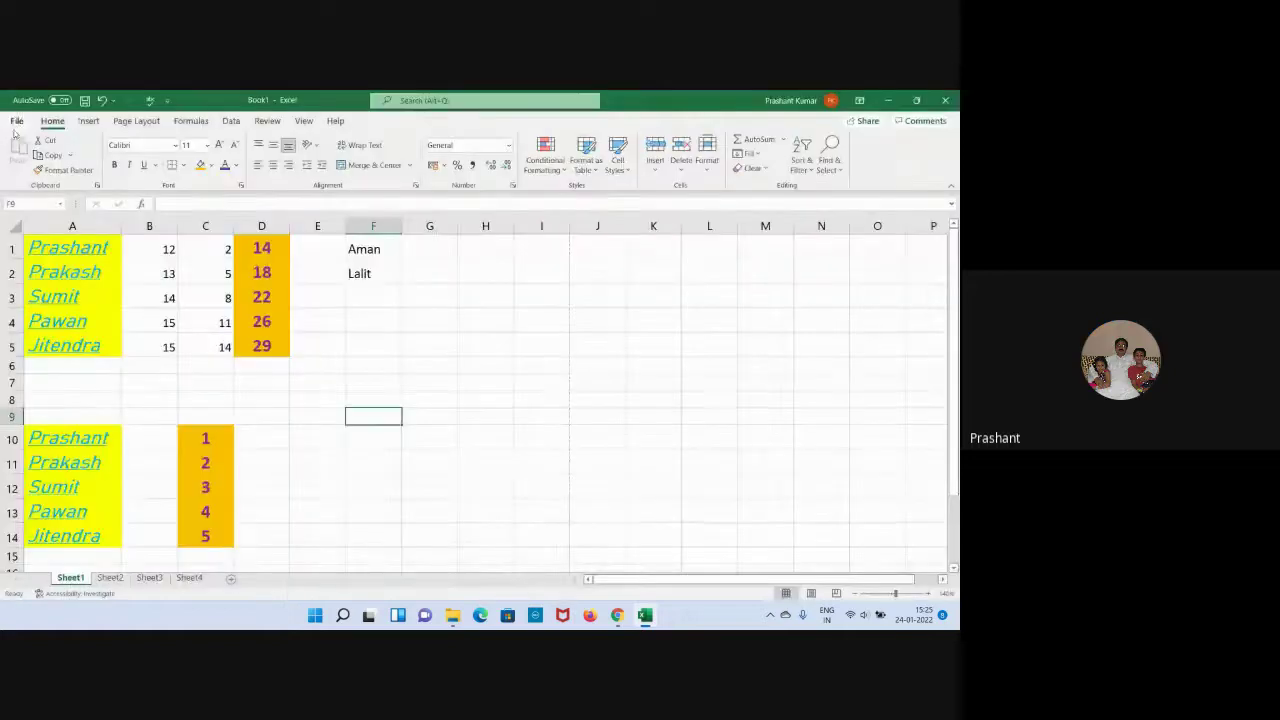
# Apply All Borders to every cell of the A1:D5 name table.
pyautogui.moveTo(62, 248); pyautogui.dragTo(285, 348)
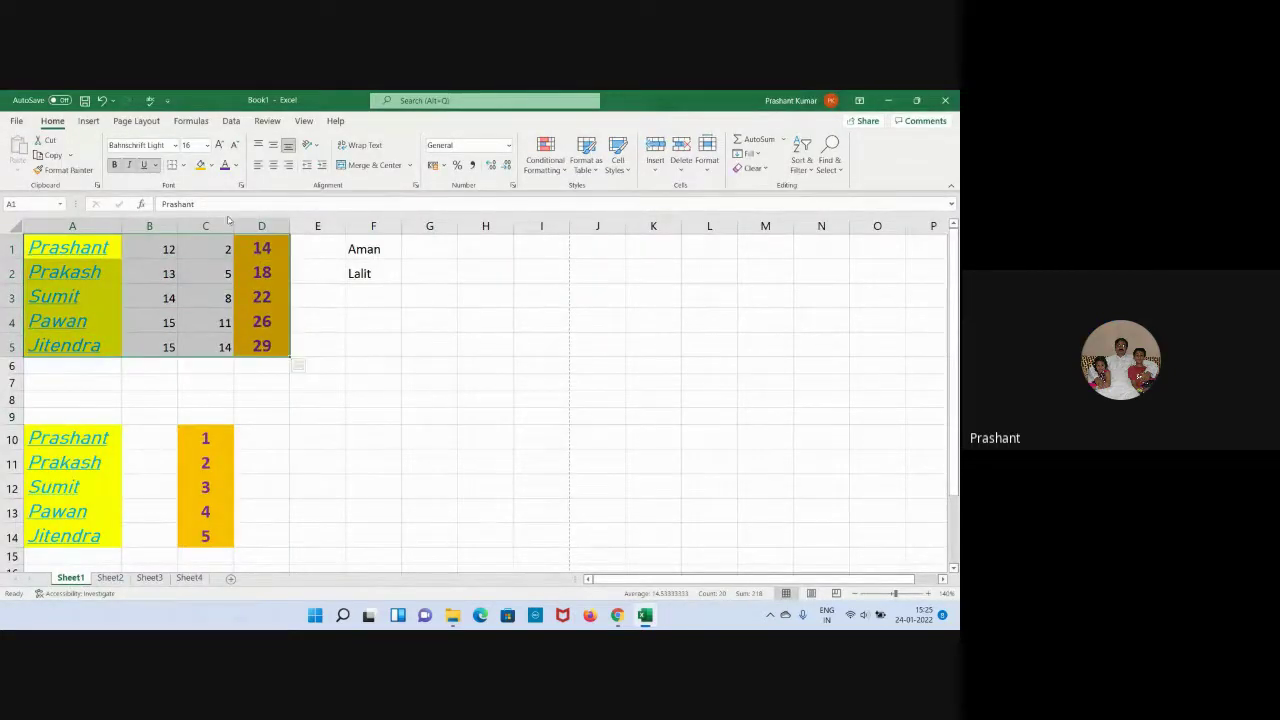
pyautogui.click(185, 165)
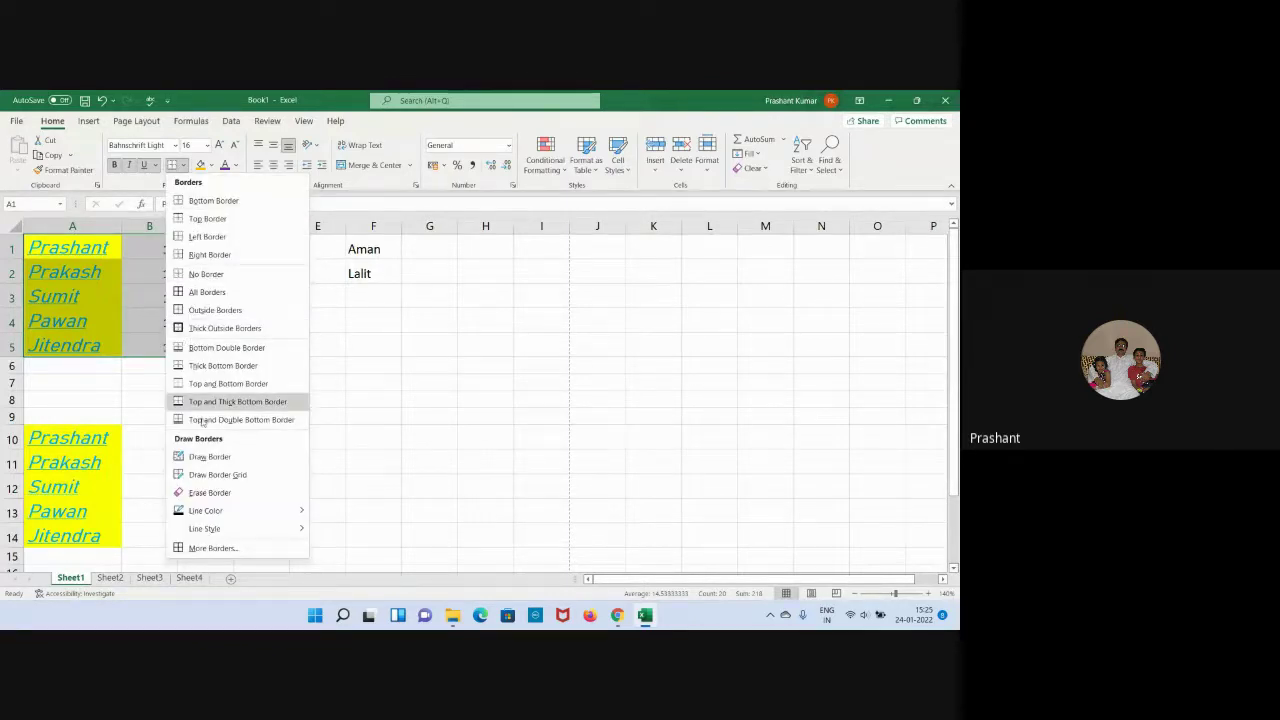
pyautogui.click(203, 294)
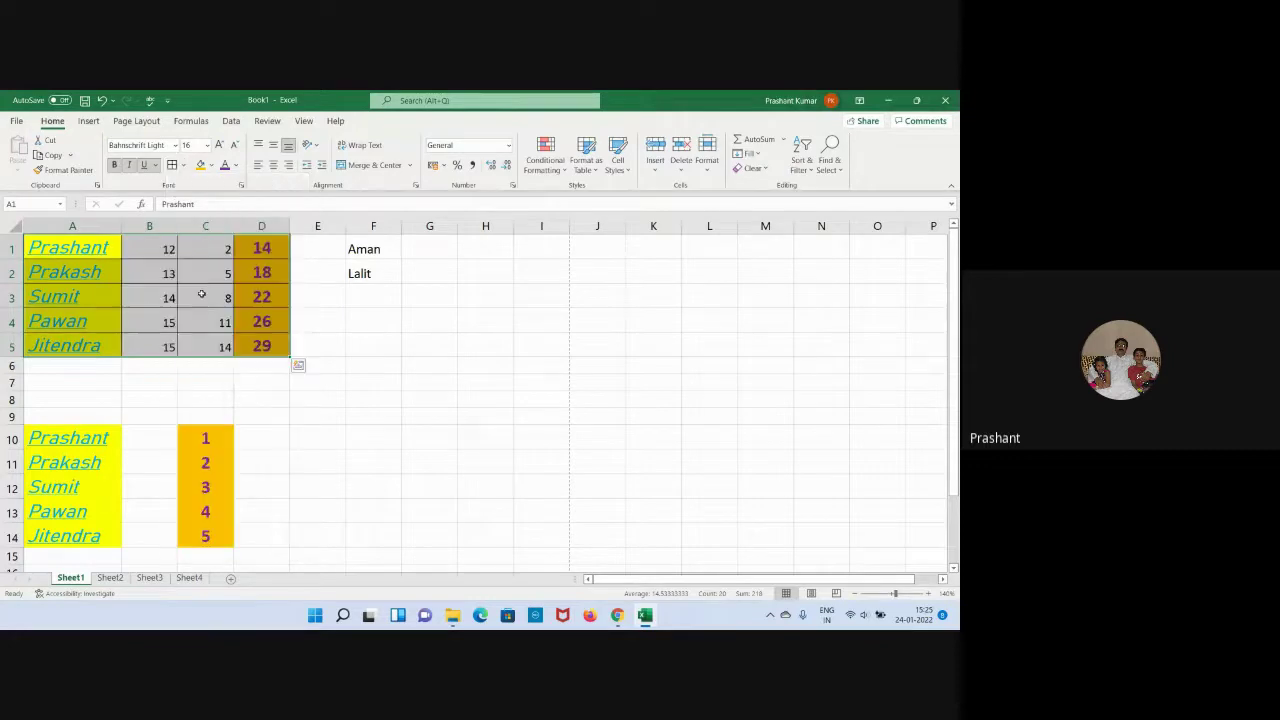
pyautogui.click(434, 402)
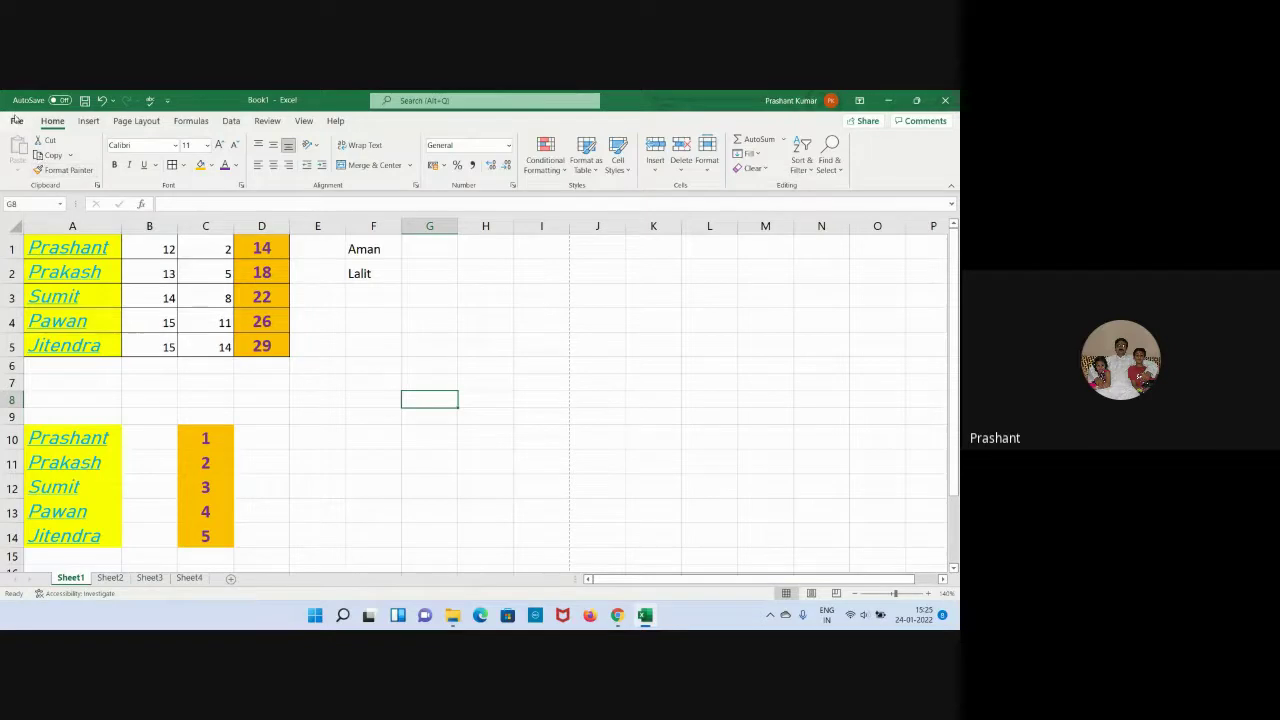
# Add the Print Preview and Print command to the Quick Access Toolbar in Excel Options.
pyautogui.click(167, 101)
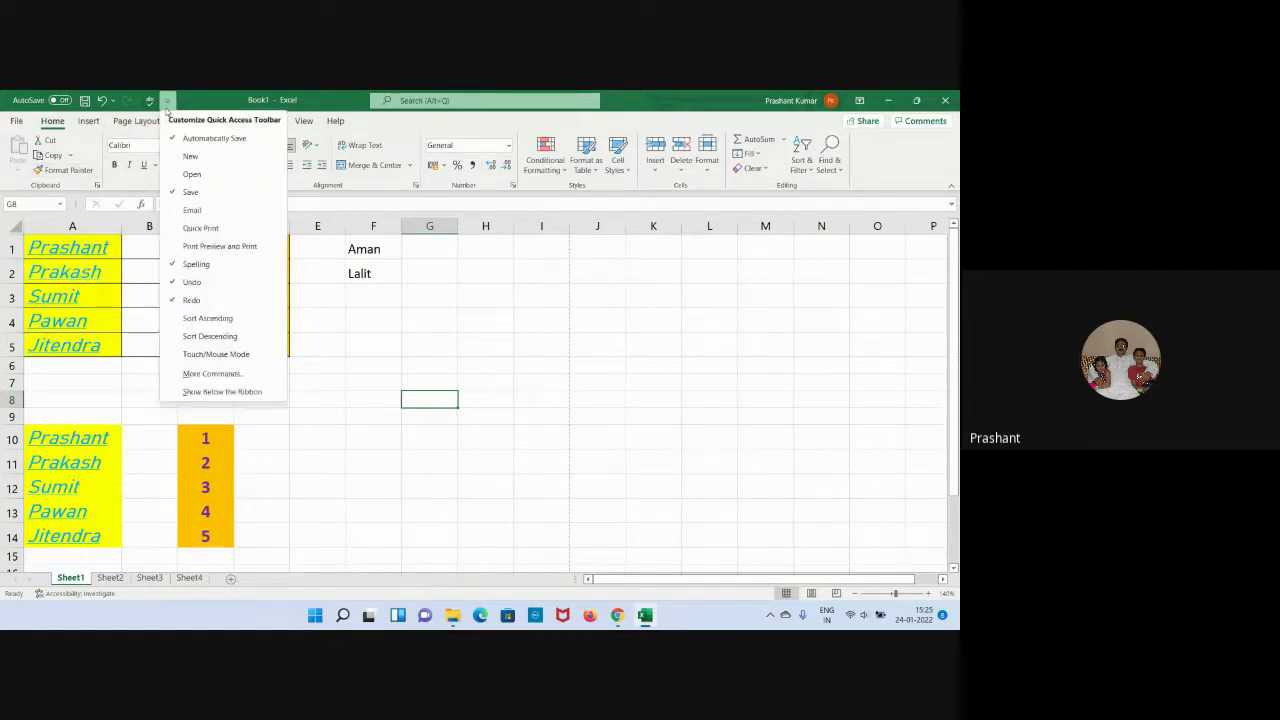
pyautogui.click(251, 373)
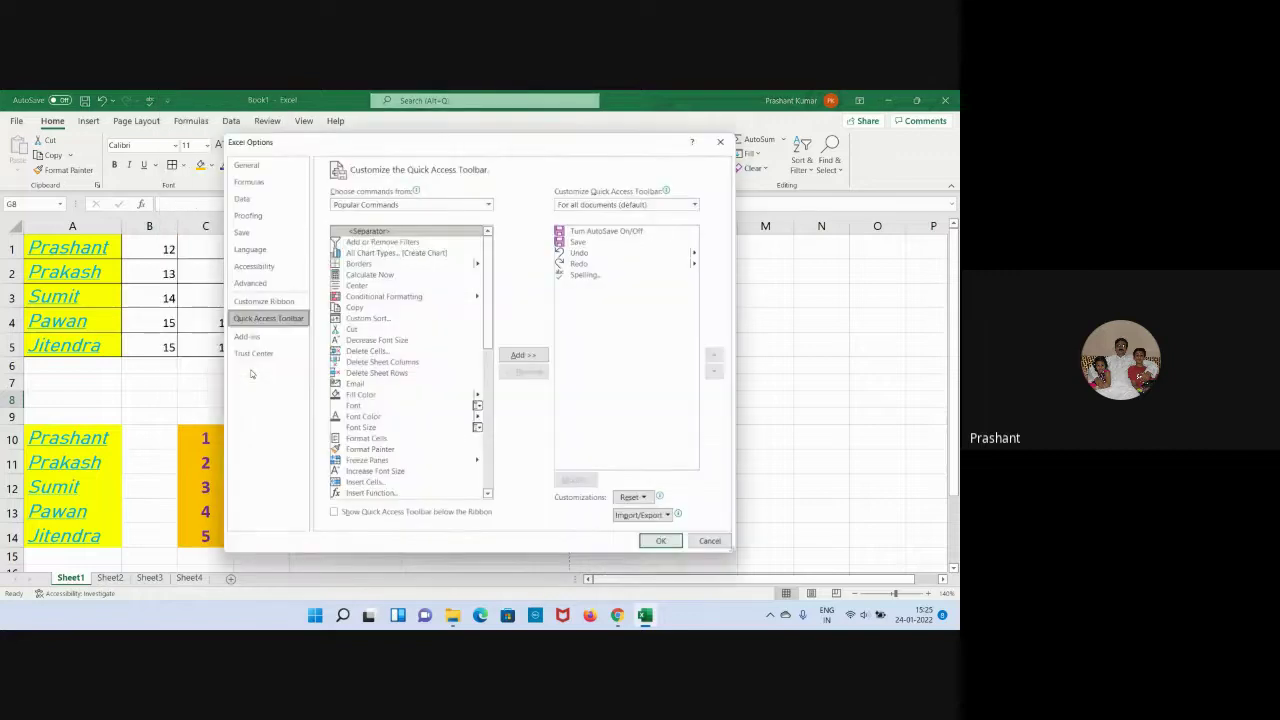
pyautogui.scroll(-5, 423, 358)
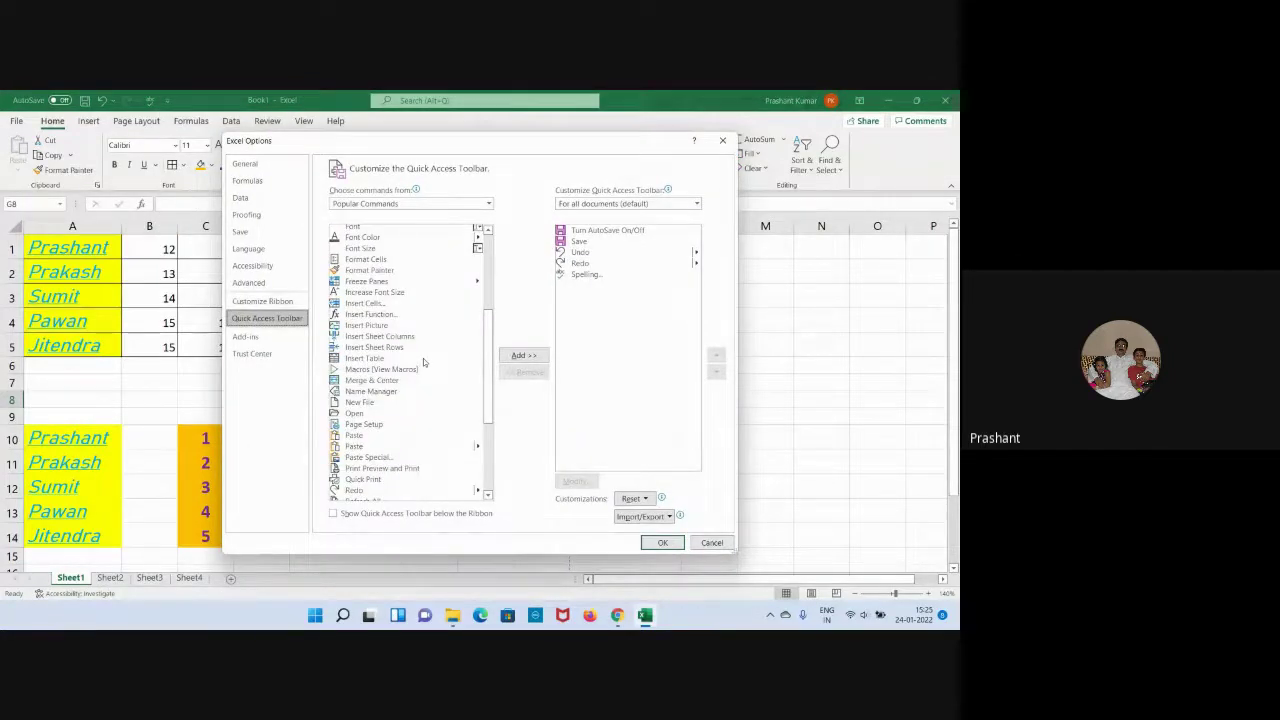
pyautogui.scroll(-1, 423, 358)
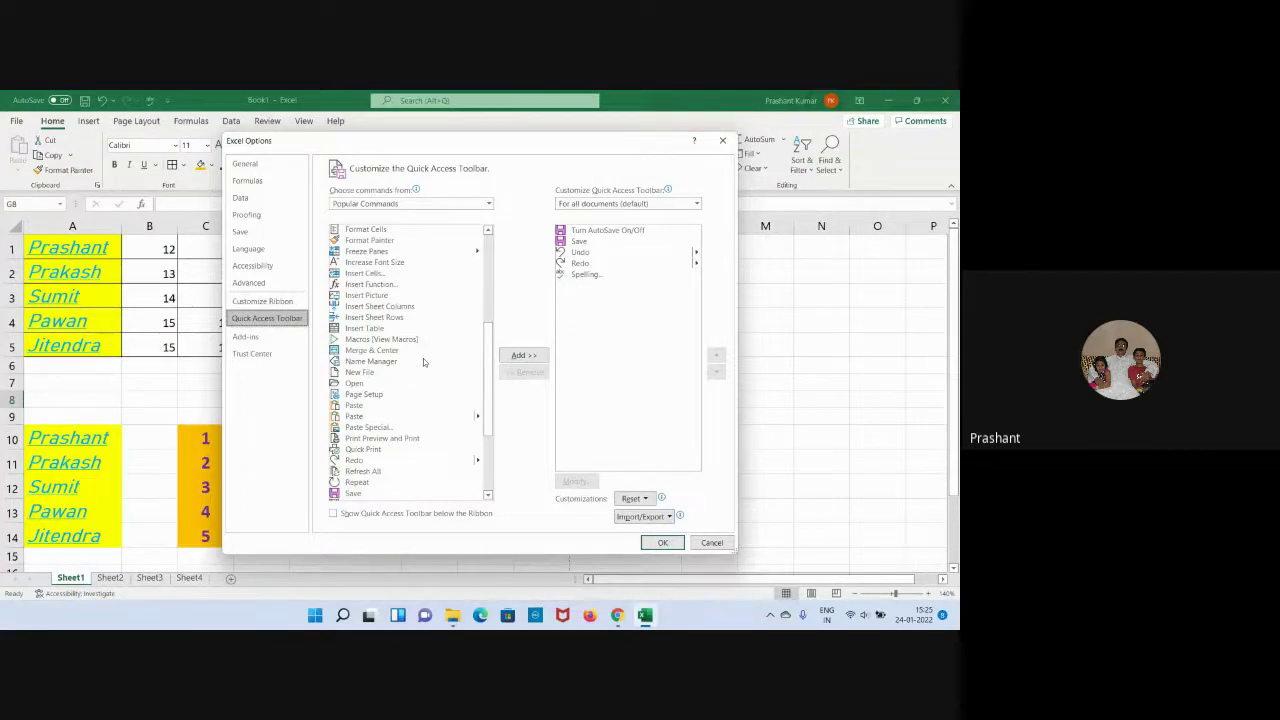
pyautogui.click(400, 439)
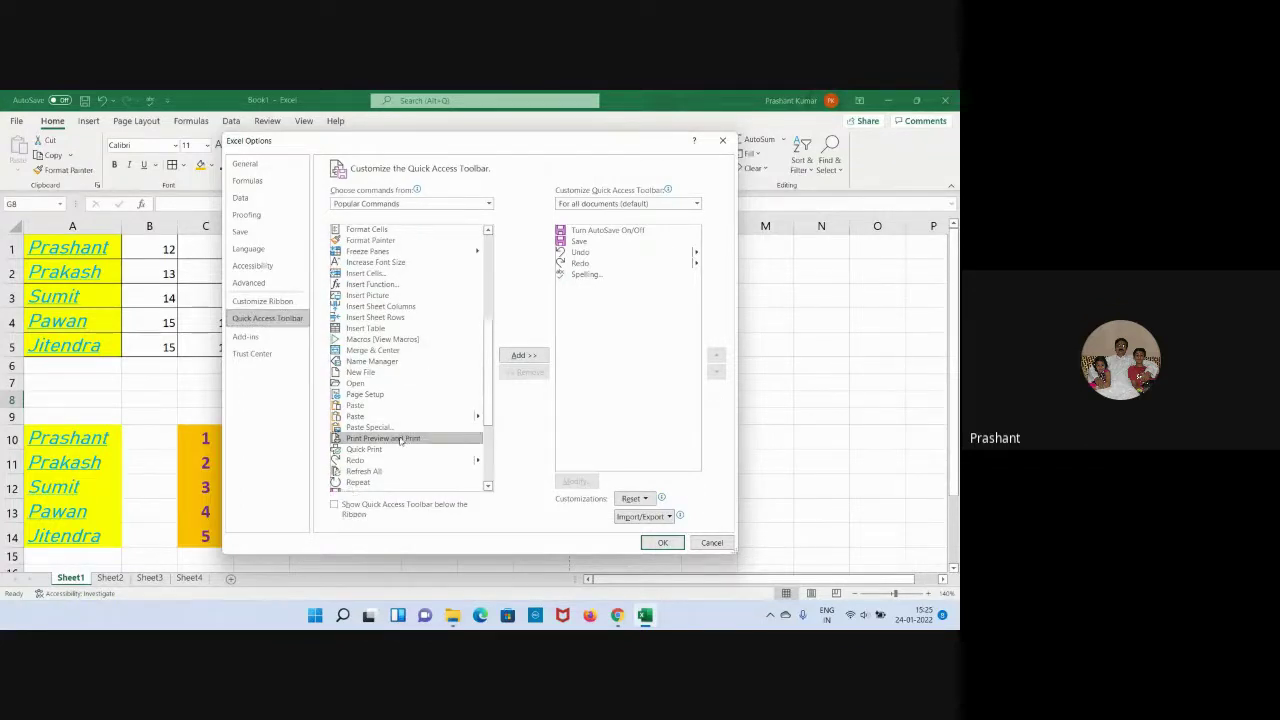
pyautogui.click(529, 356)
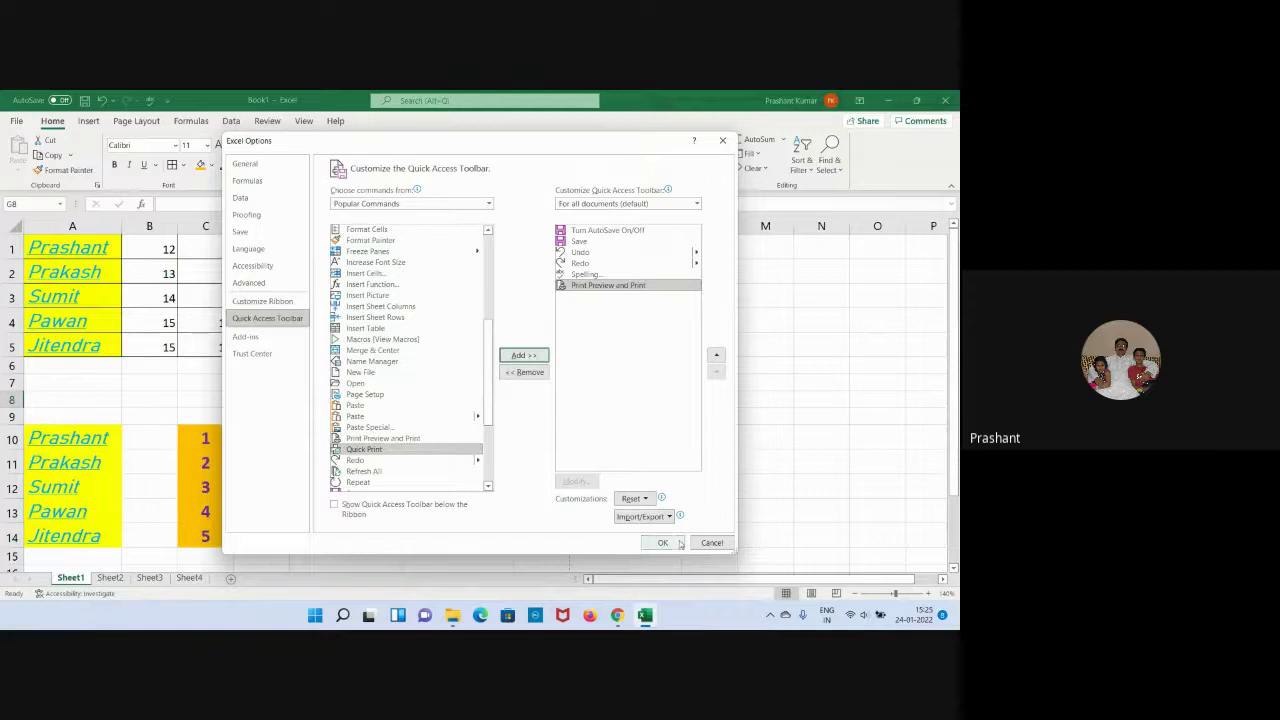
pyautogui.click(678, 543)
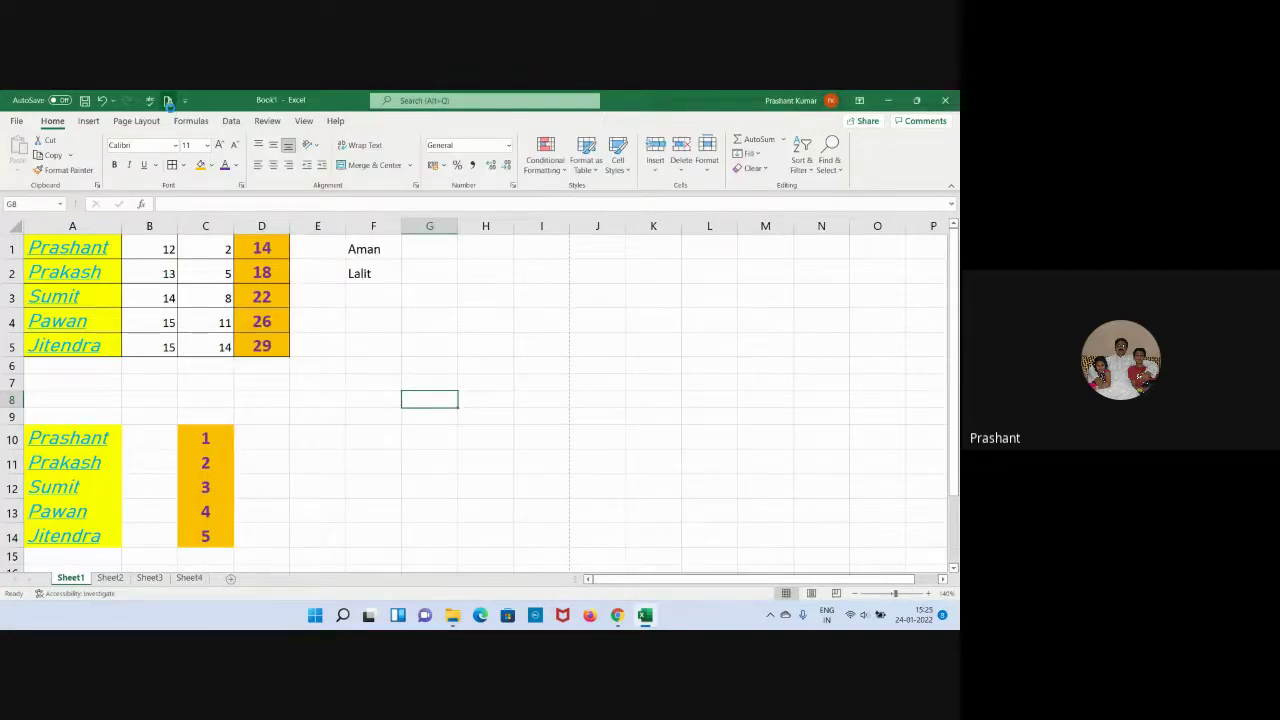
pyautogui.click(168, 102)
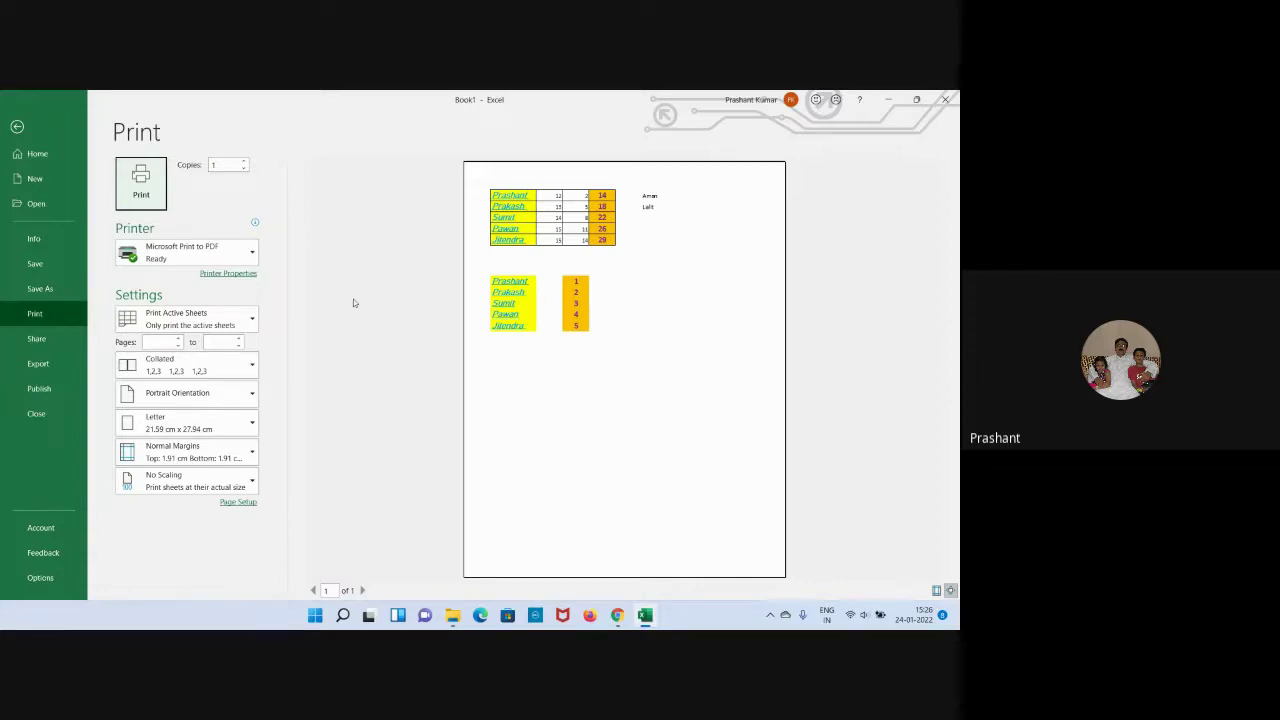
pyautogui.click(16, 126)
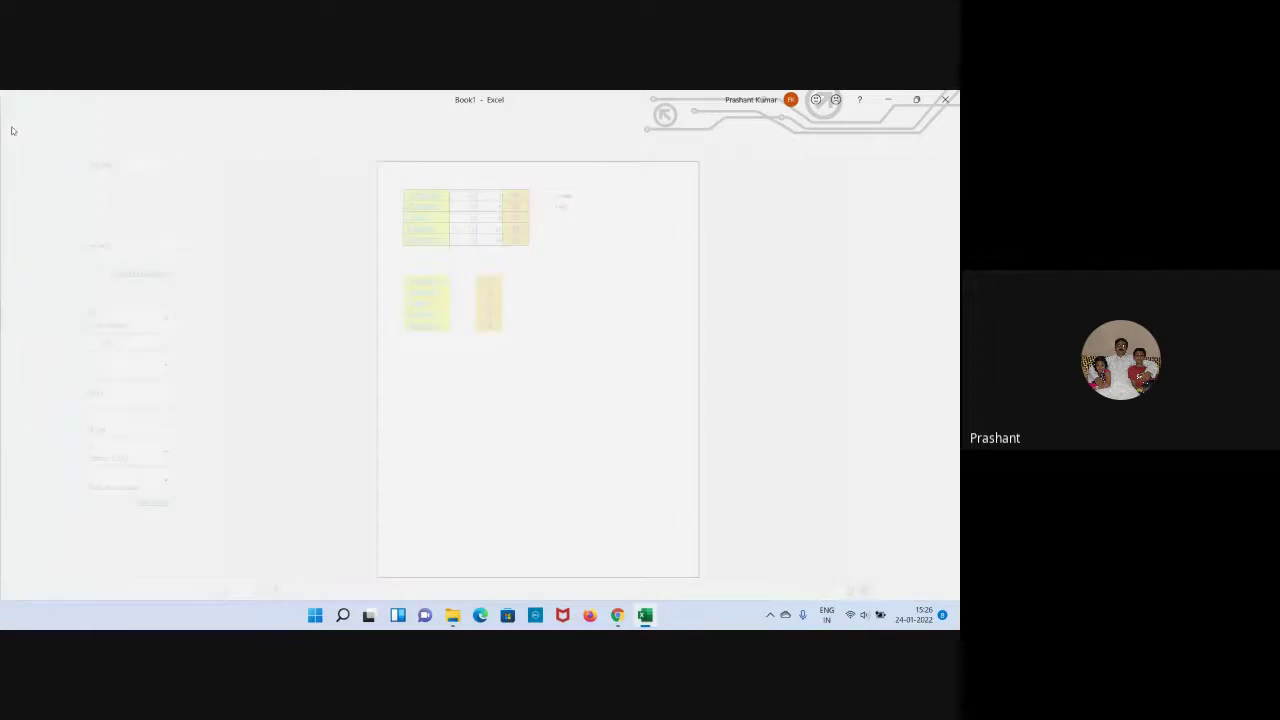
pyautogui.moveTo(76, 257); pyautogui.dragTo(290, 352)
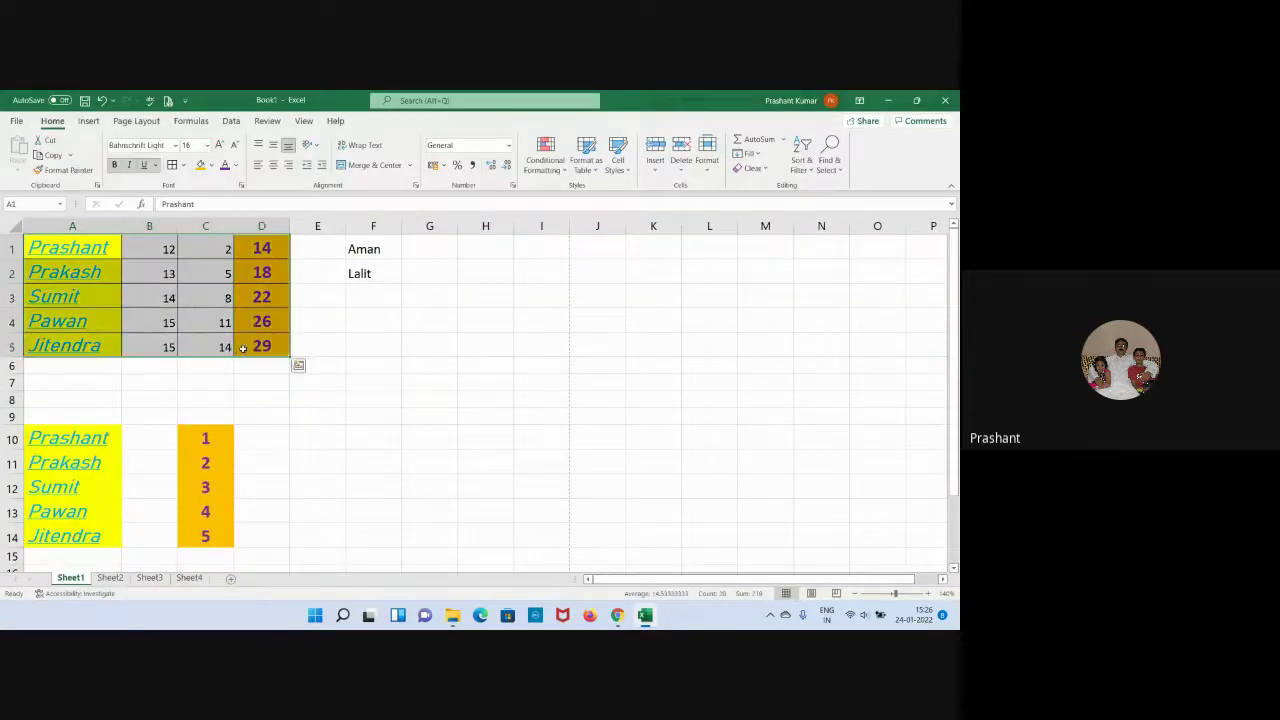
# Give A1:D5 a Thick Outside Borders outline and check it in print preview.
pyautogui.click(183, 165)
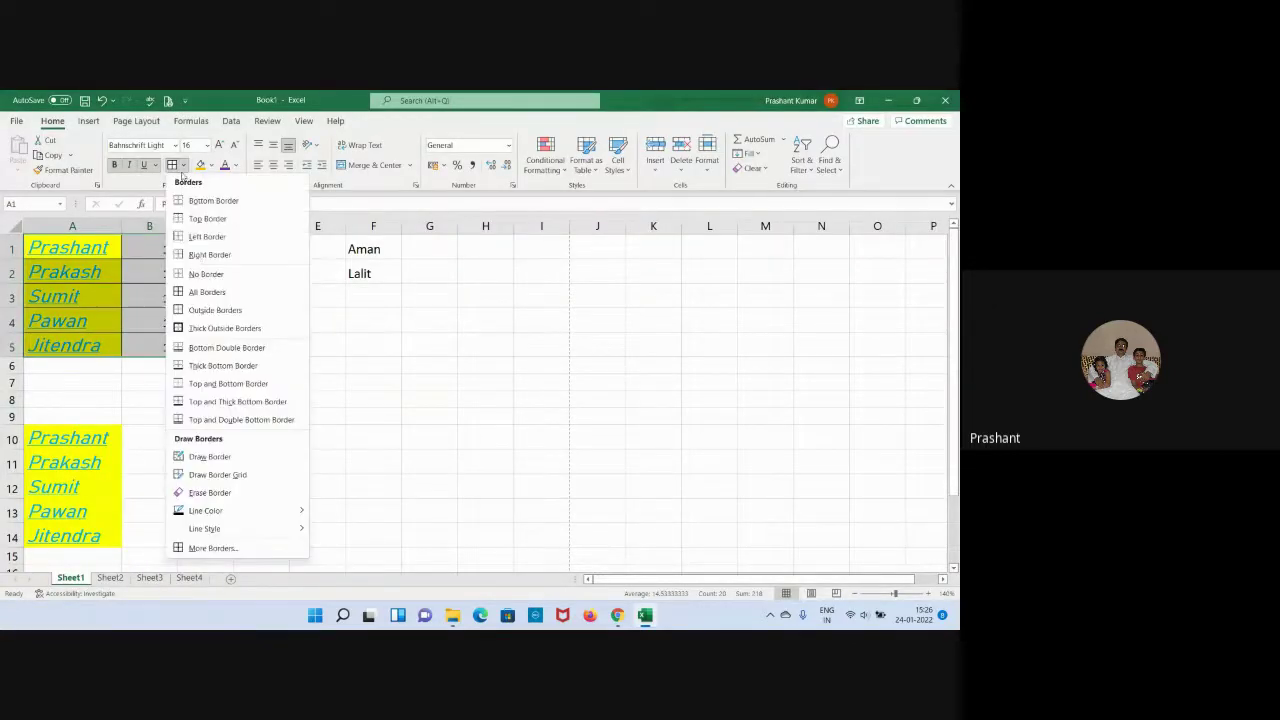
pyautogui.click(218, 333)
pyautogui.click(538, 368)
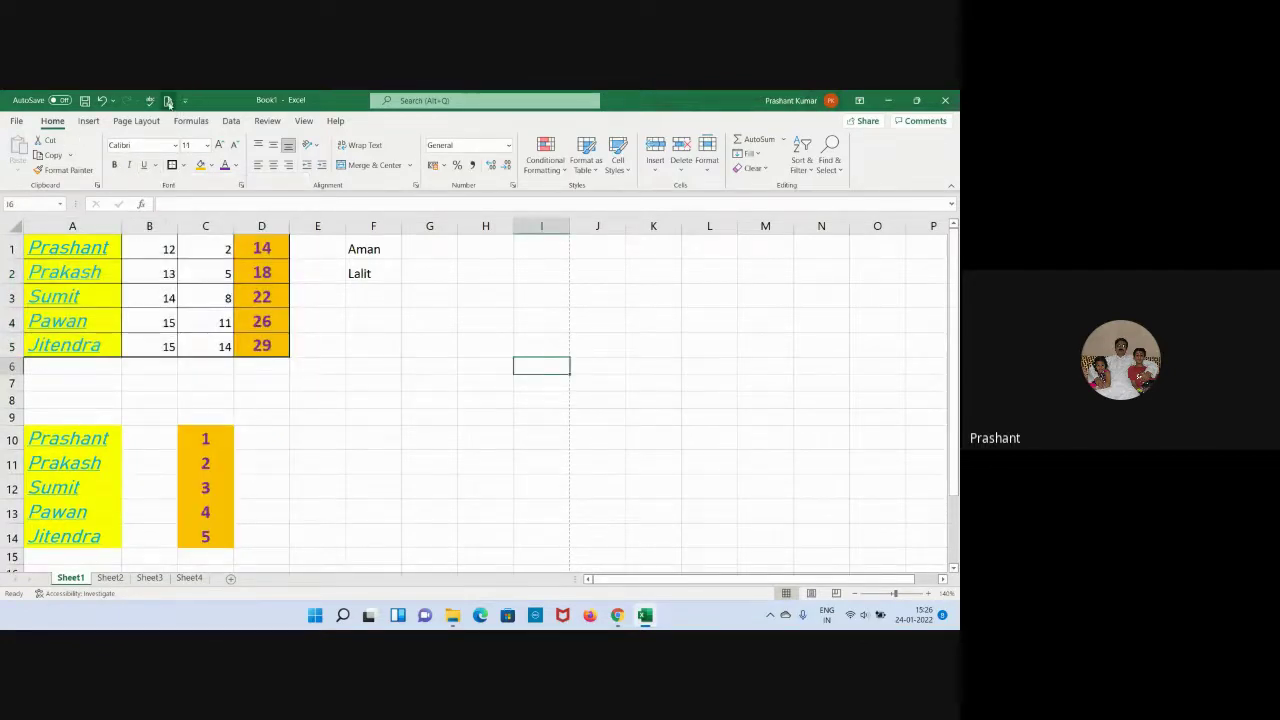
pyautogui.hotkey('ctrl', 'p')
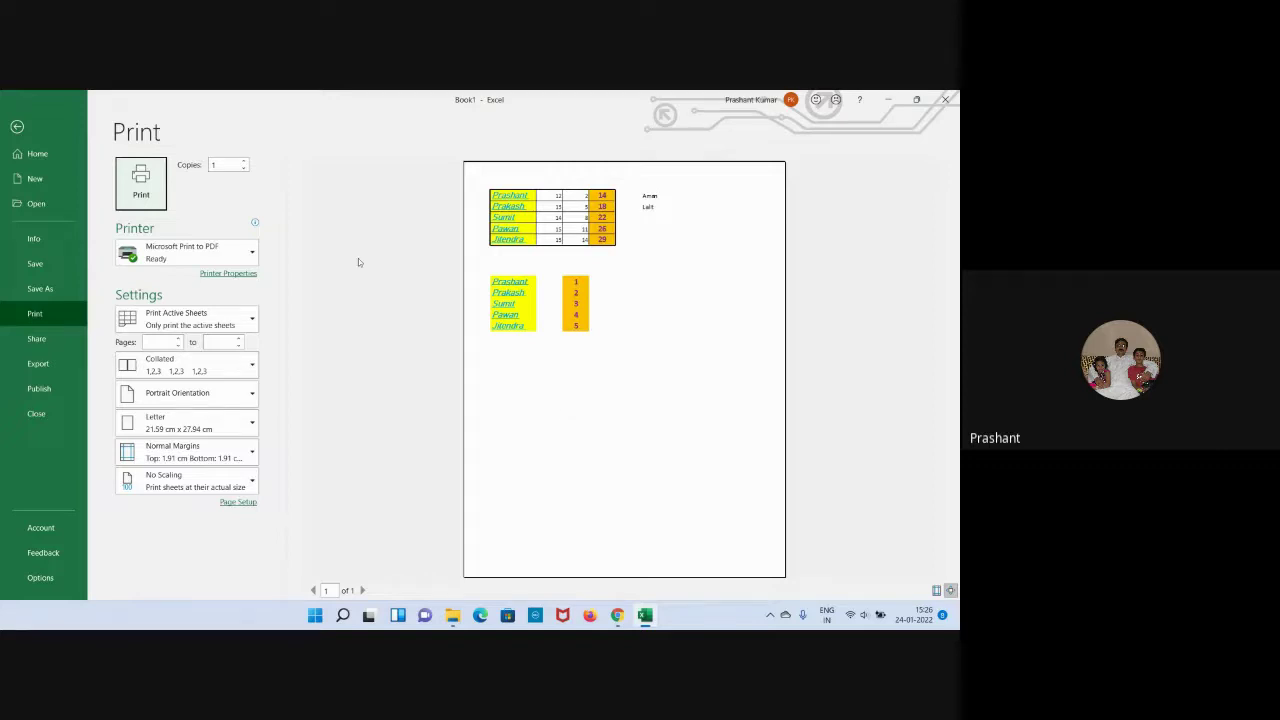
pyautogui.click(20, 130)
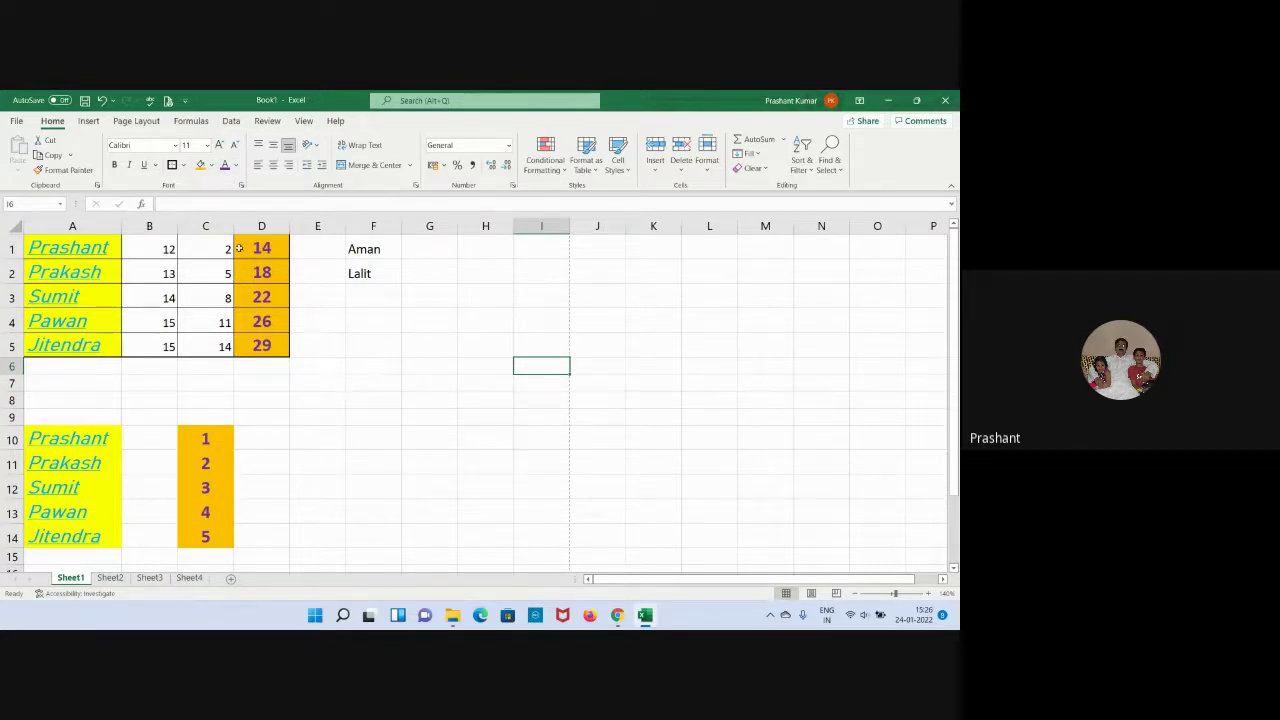
# Apply Strikethrough to Aman in F1 through the Font settings.
pyautogui.click(241, 187)
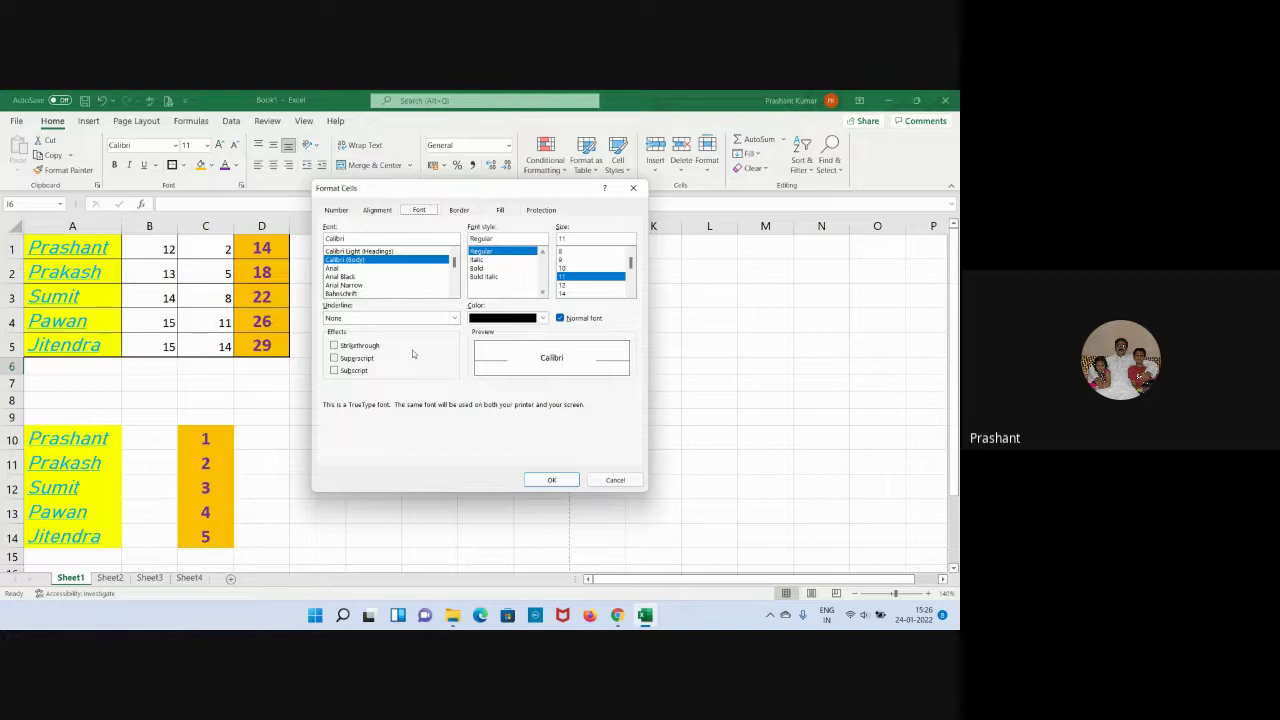
pyautogui.click(577, 481)
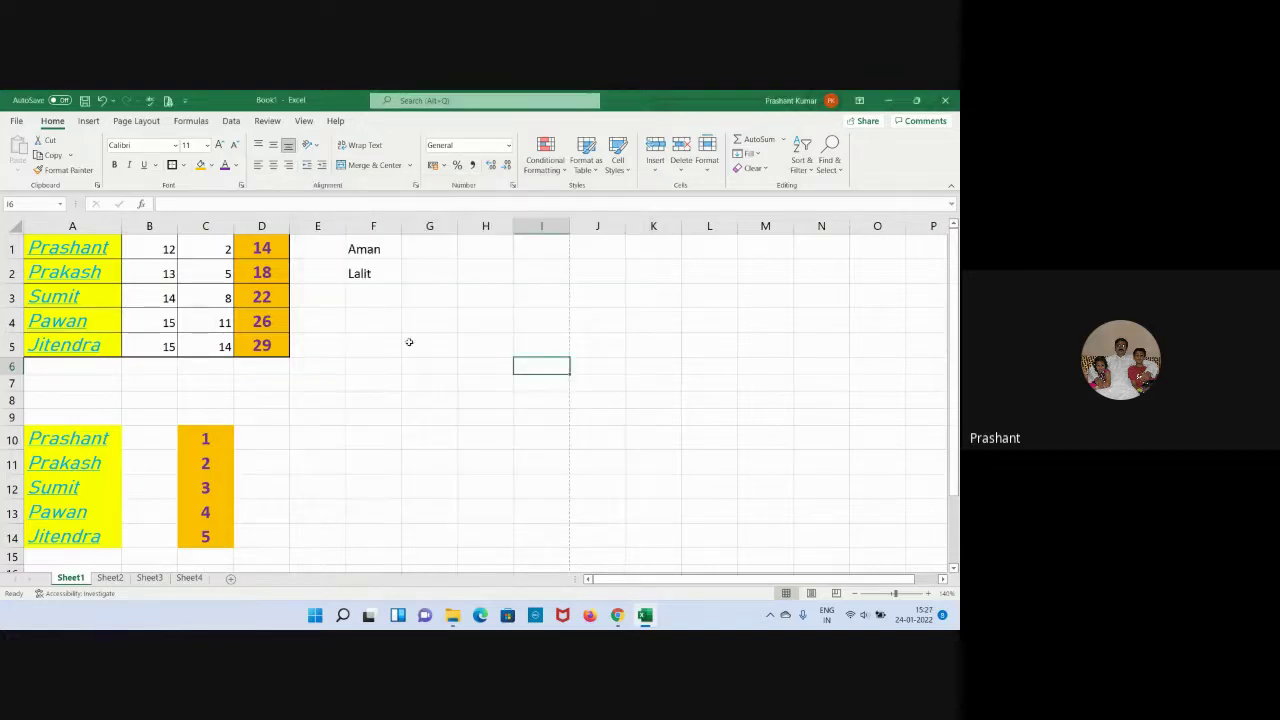
pyautogui.click(374, 250)
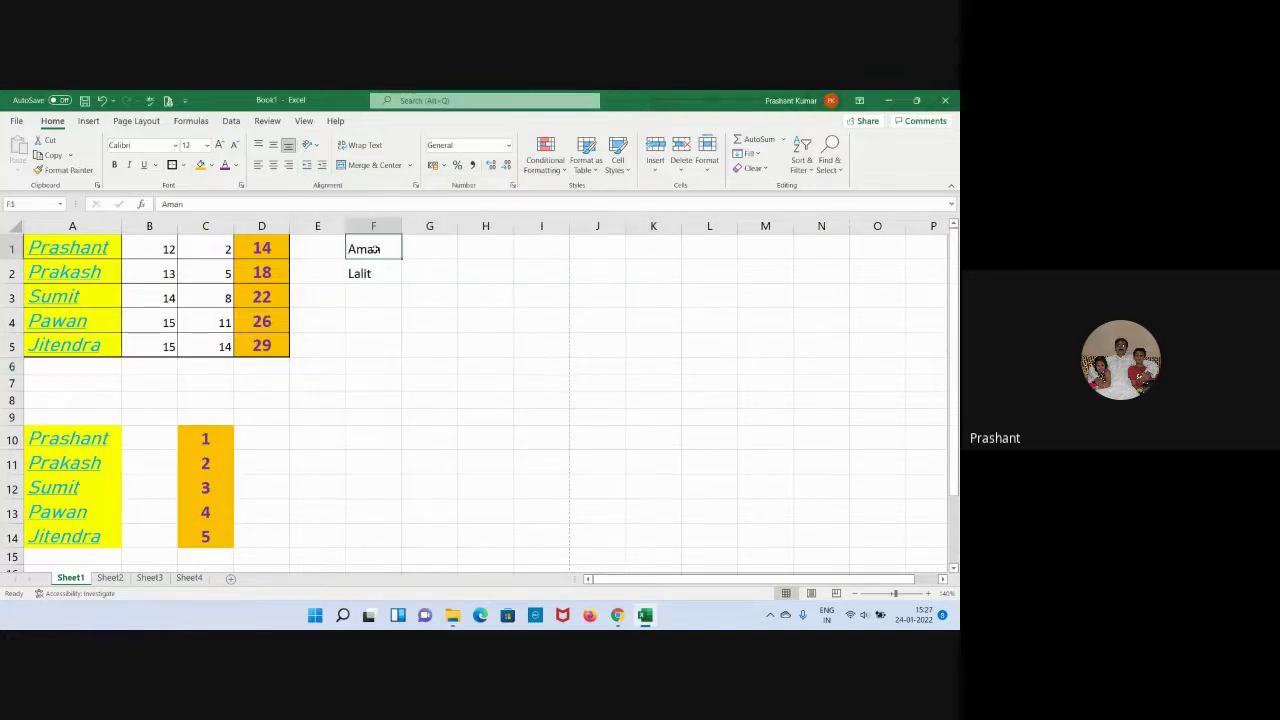
pyautogui.click(241, 186)
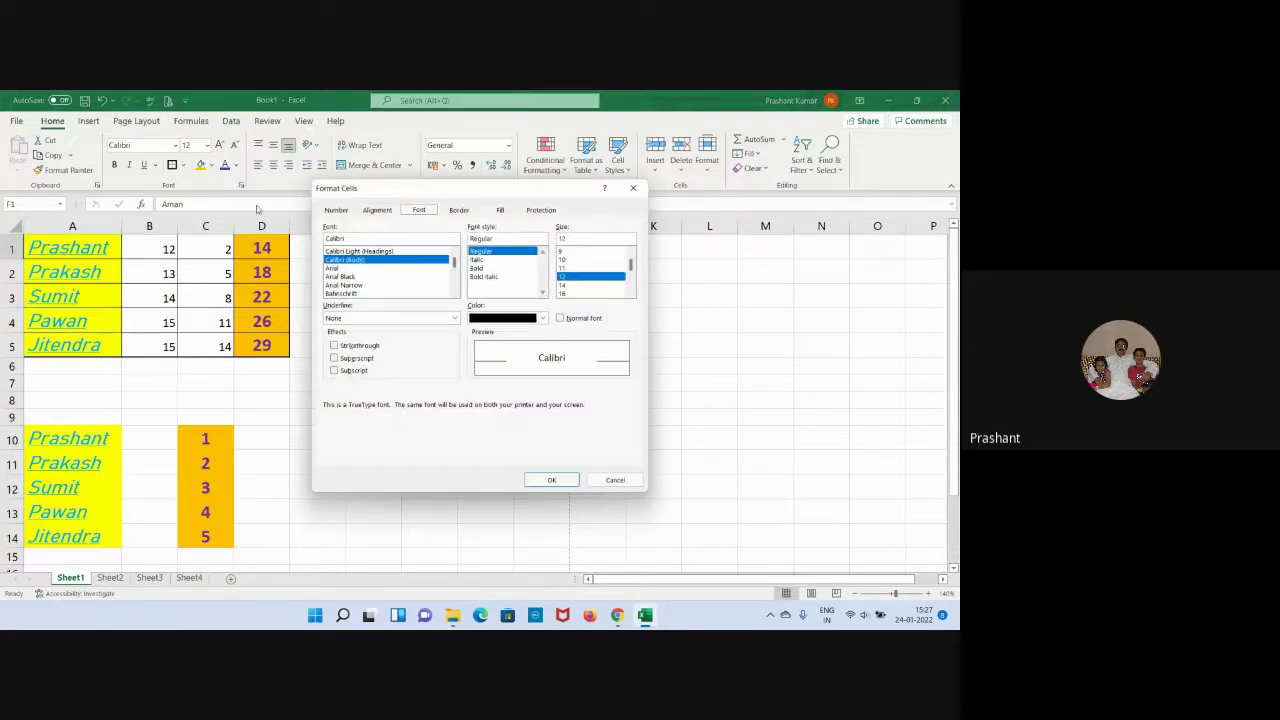
pyautogui.click(336, 346)
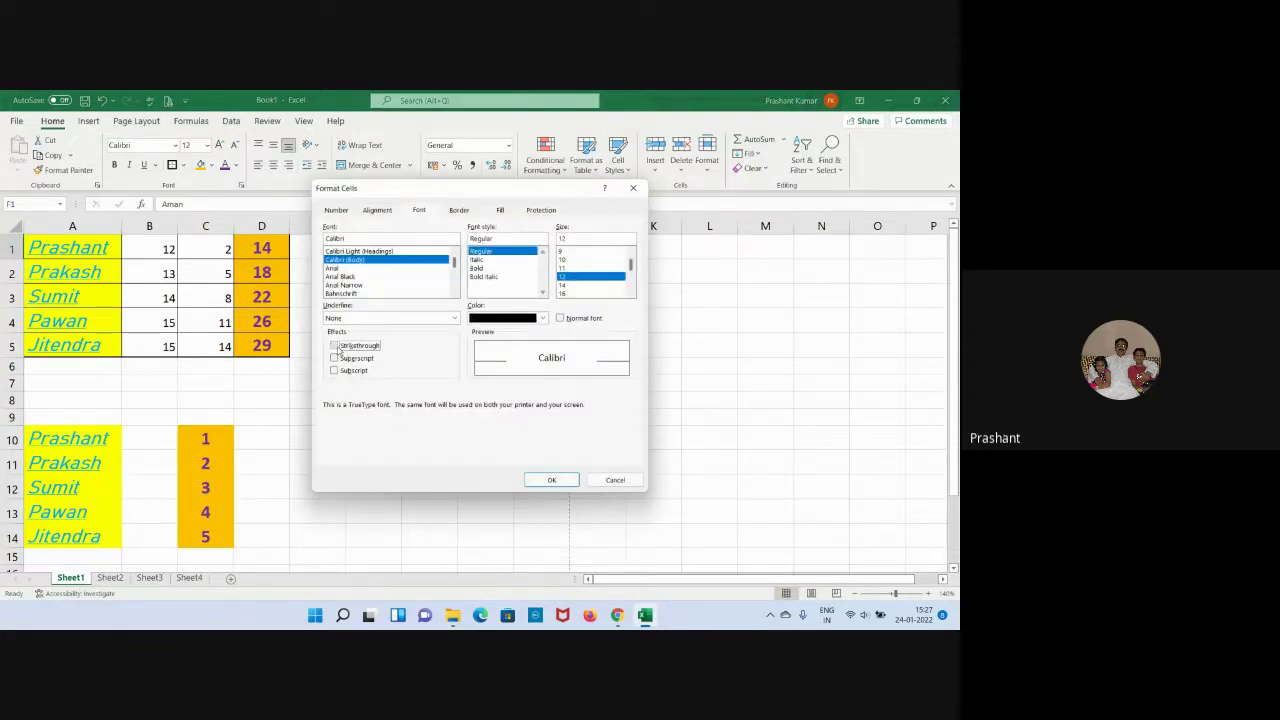
pyautogui.click(551, 480)
pyautogui.click(430, 321)
pyautogui.click(470, 386)
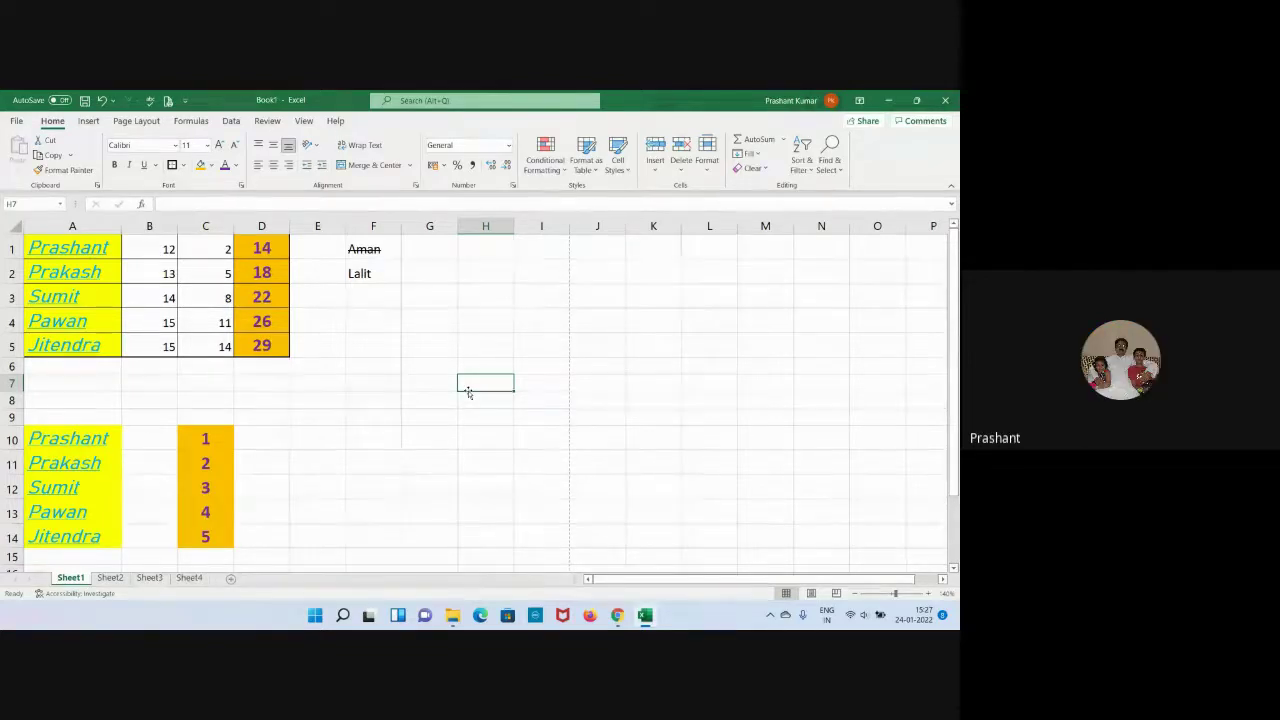
# Enter H2O in cell F3.
pyautogui.click(376, 296)
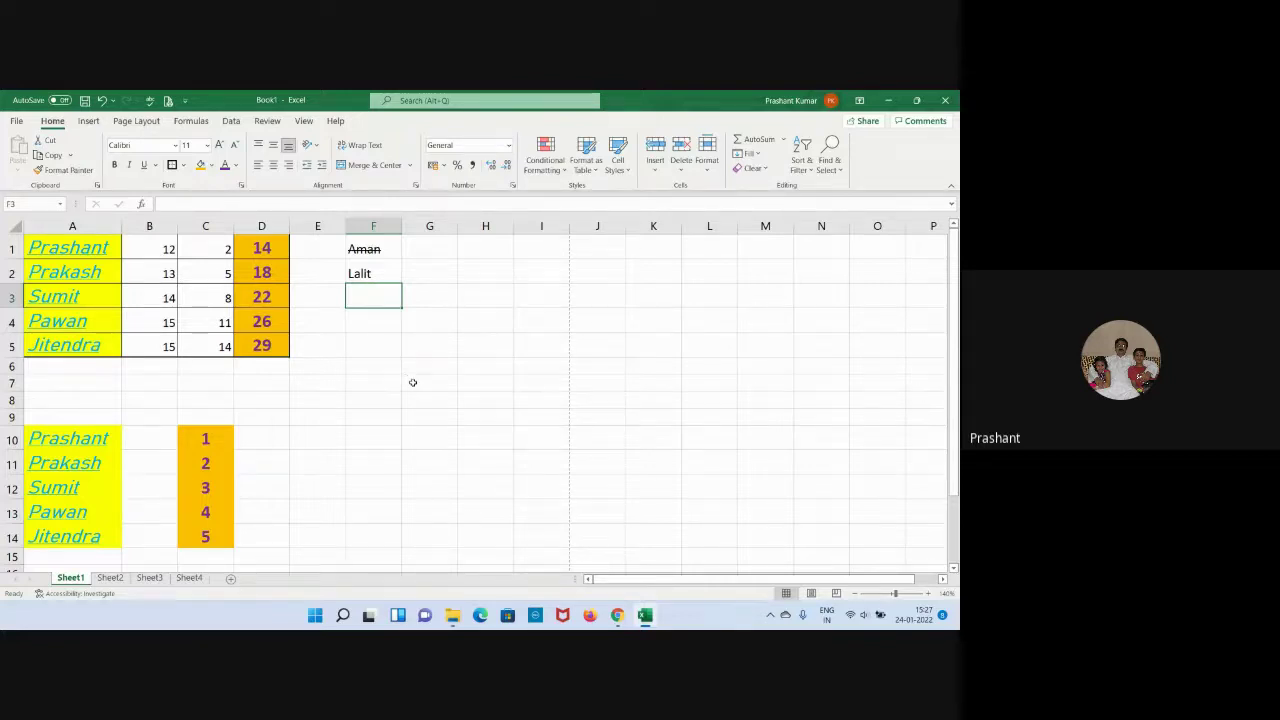
pyautogui.doubleClick(366, 298)
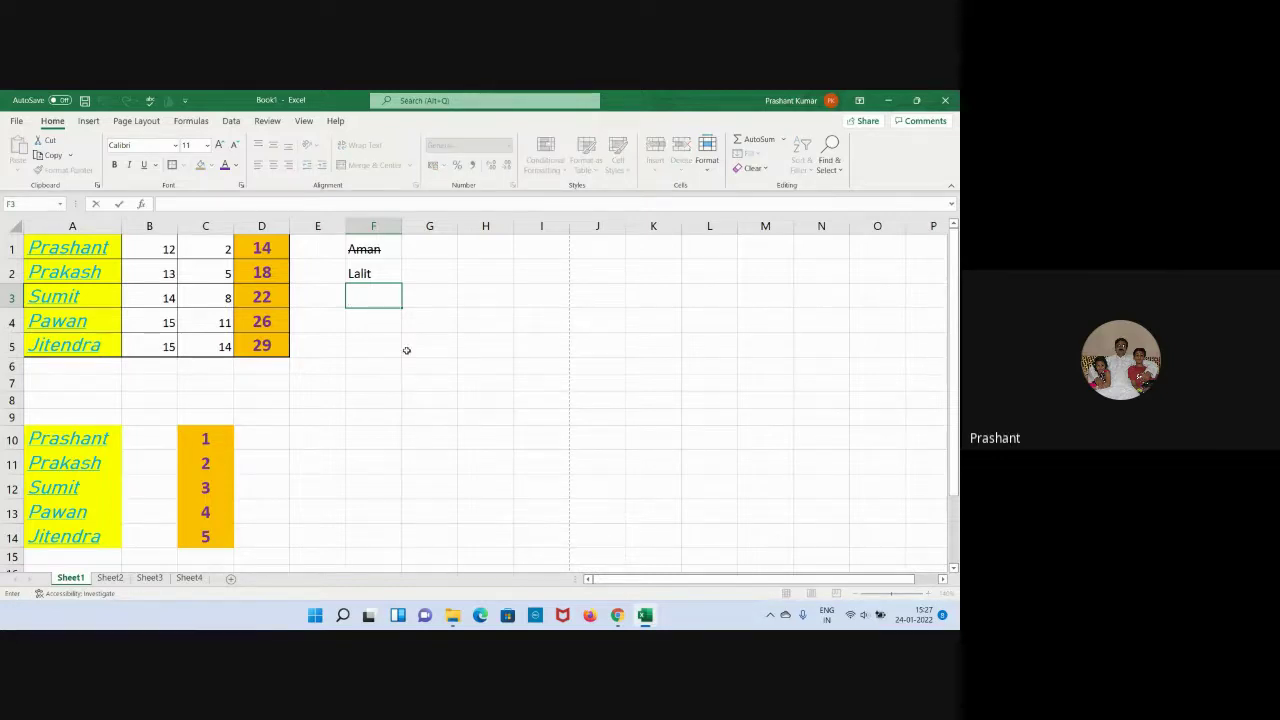
pyautogui.write('H2)')
pyautogui.press('BackSpace')
pyautogui.write('O')
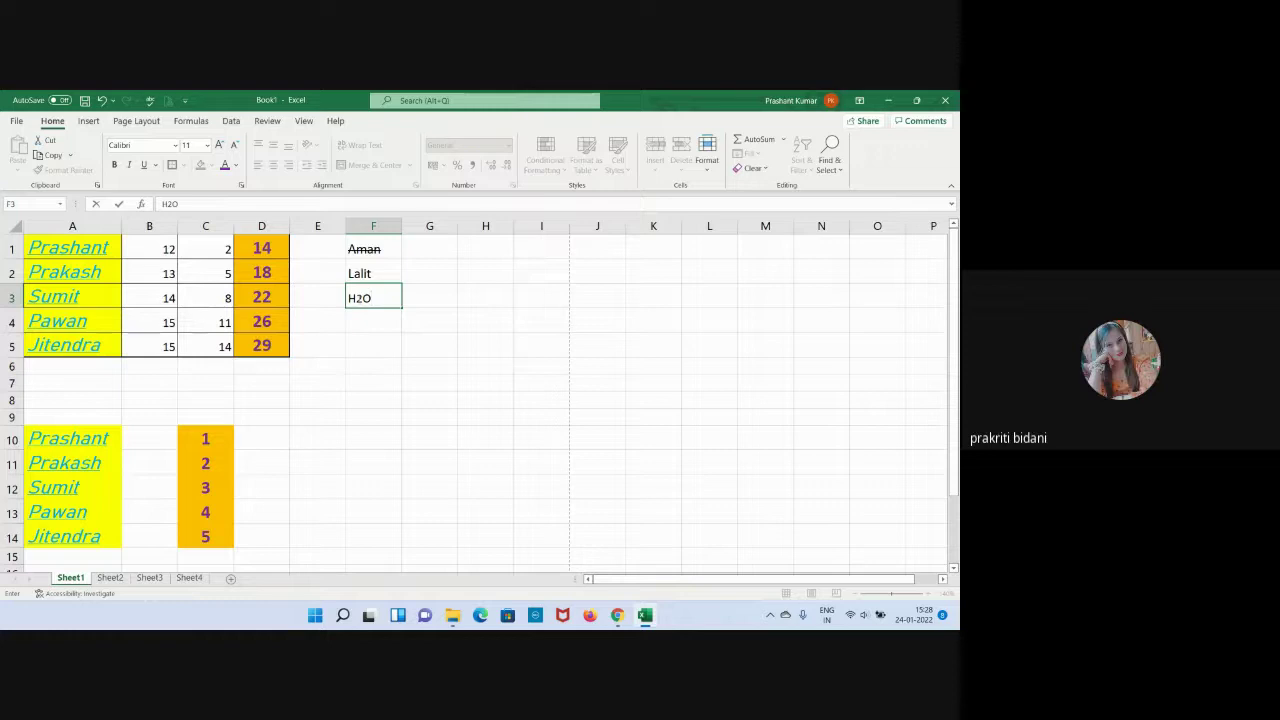
# Format the 2 in H2O as a subscript.
pyautogui.moveTo(355, 298); pyautogui.dragTo(364, 298)
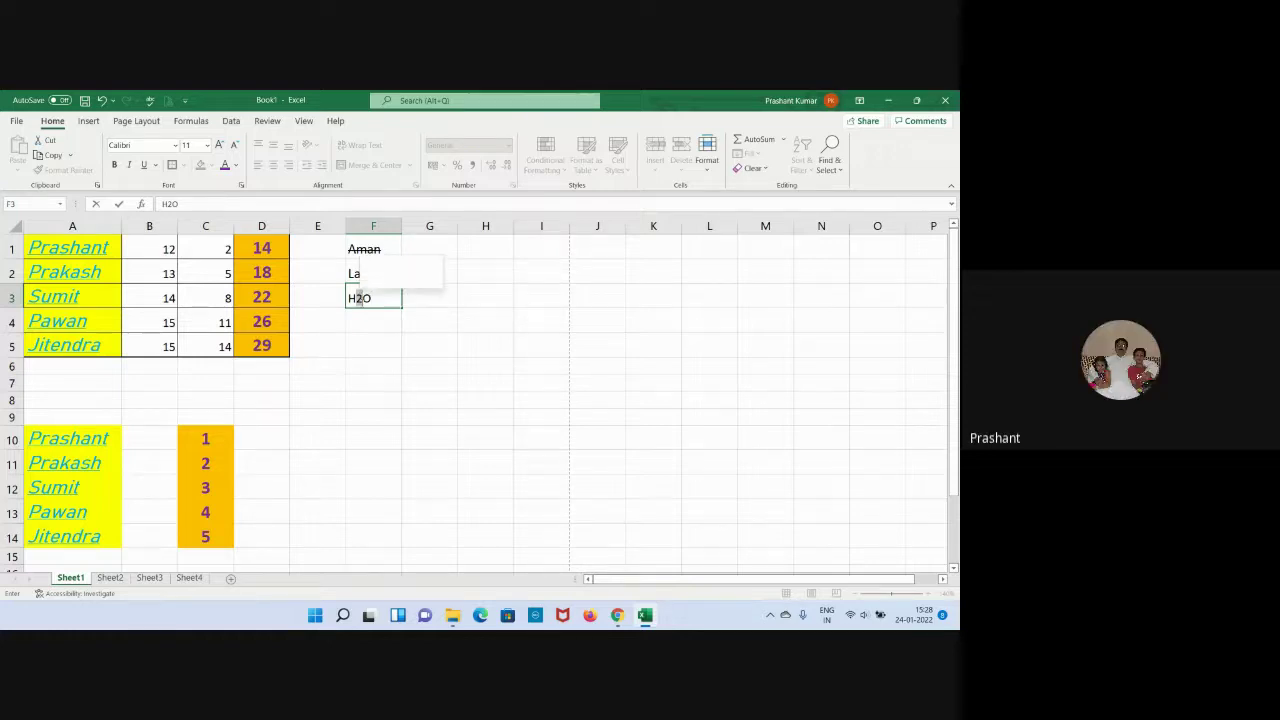
pyautogui.click(241, 186)
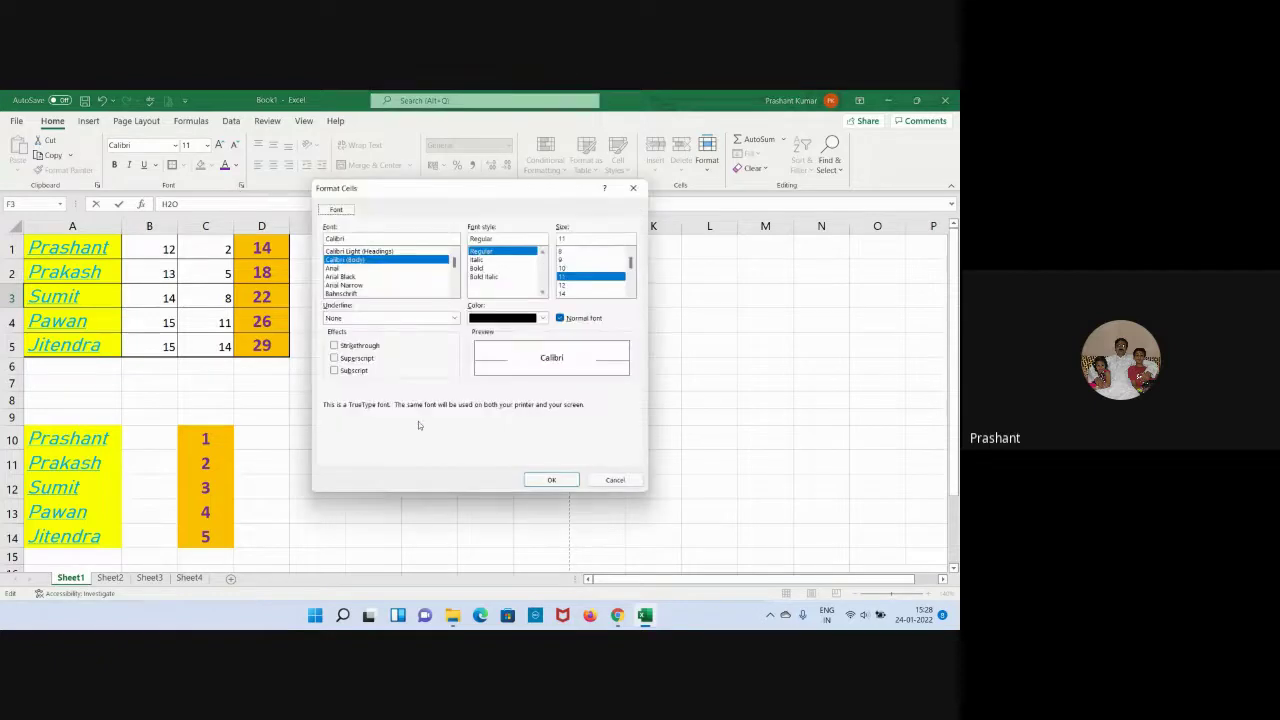
pyautogui.click(358, 371)
pyautogui.click(551, 480)
pyautogui.click(510, 431)
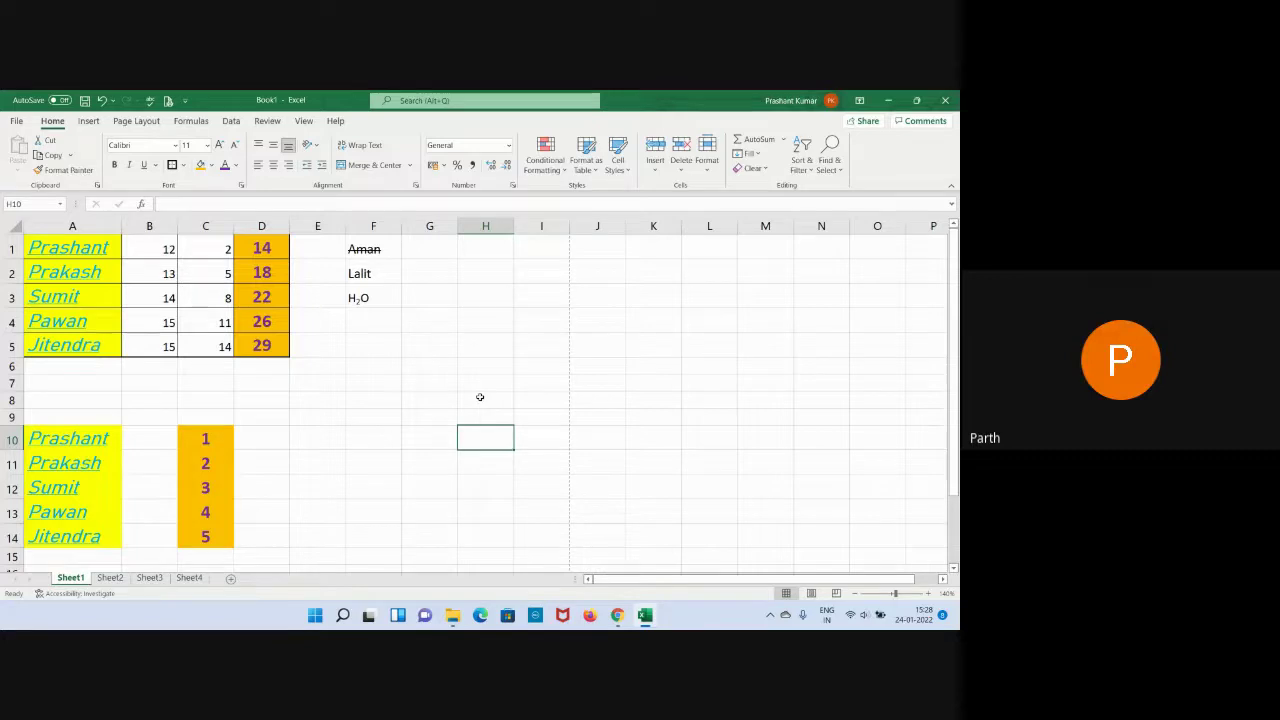
# Enter a2+b2 in cell G3.
pyautogui.click(424, 297)
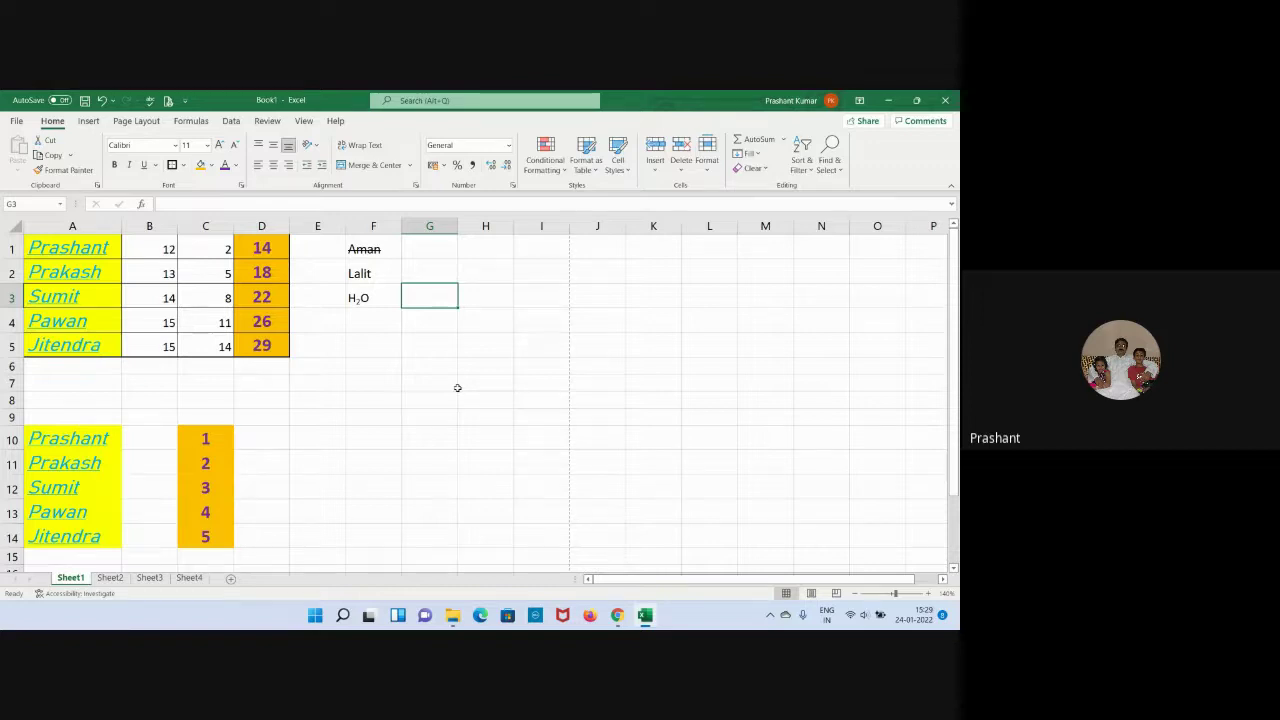
pyautogui.write('a')
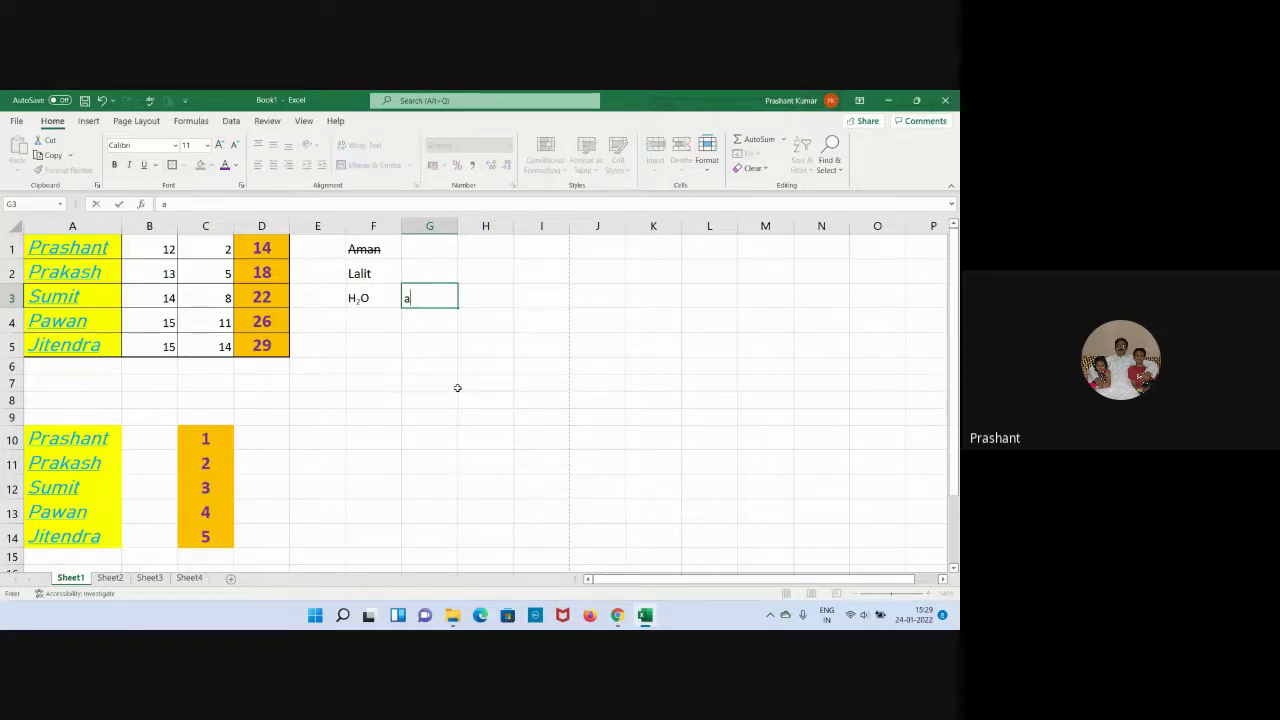
pyautogui.write('2+b2')
# Format both 2s in a2+b2 as superscripts.
pyautogui.moveTo(409, 298); pyautogui.dragTo(415, 298)
pyautogui.hotkey('ctrl', '1')
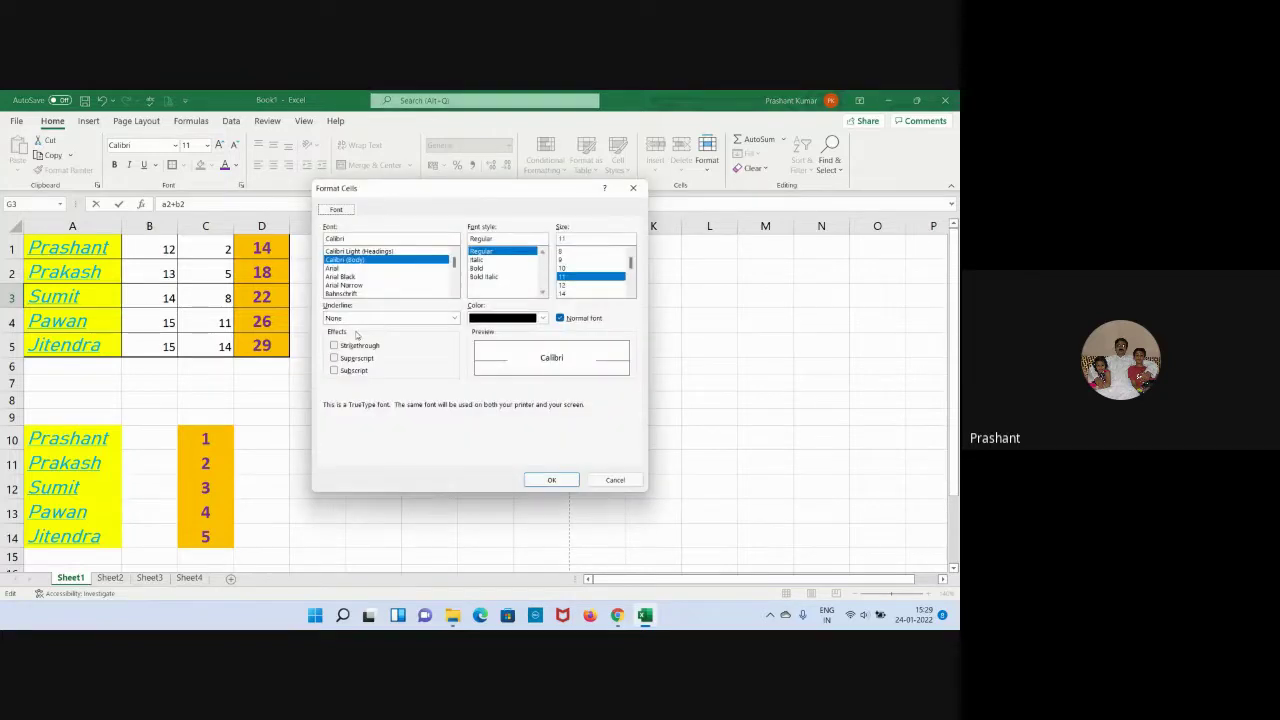
pyautogui.click(357, 358)
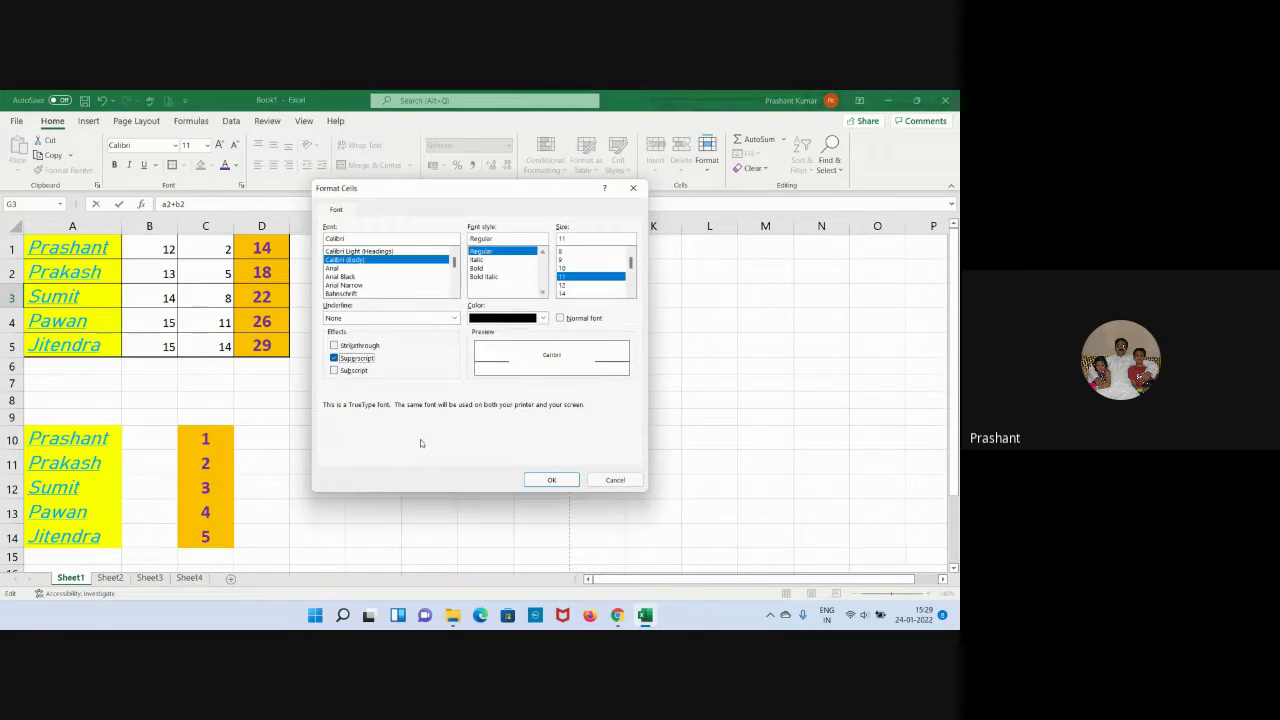
pyautogui.click(549, 480)
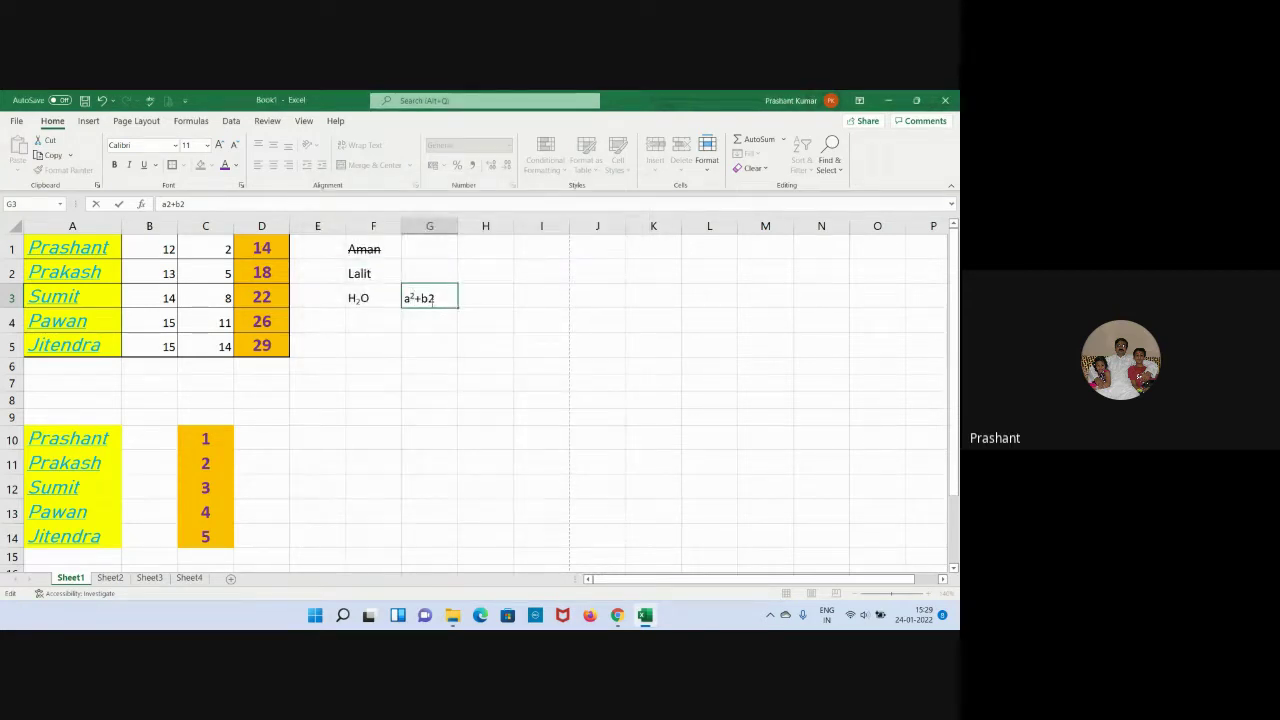
pyautogui.moveTo(428, 298); pyautogui.dragTo(436, 298)
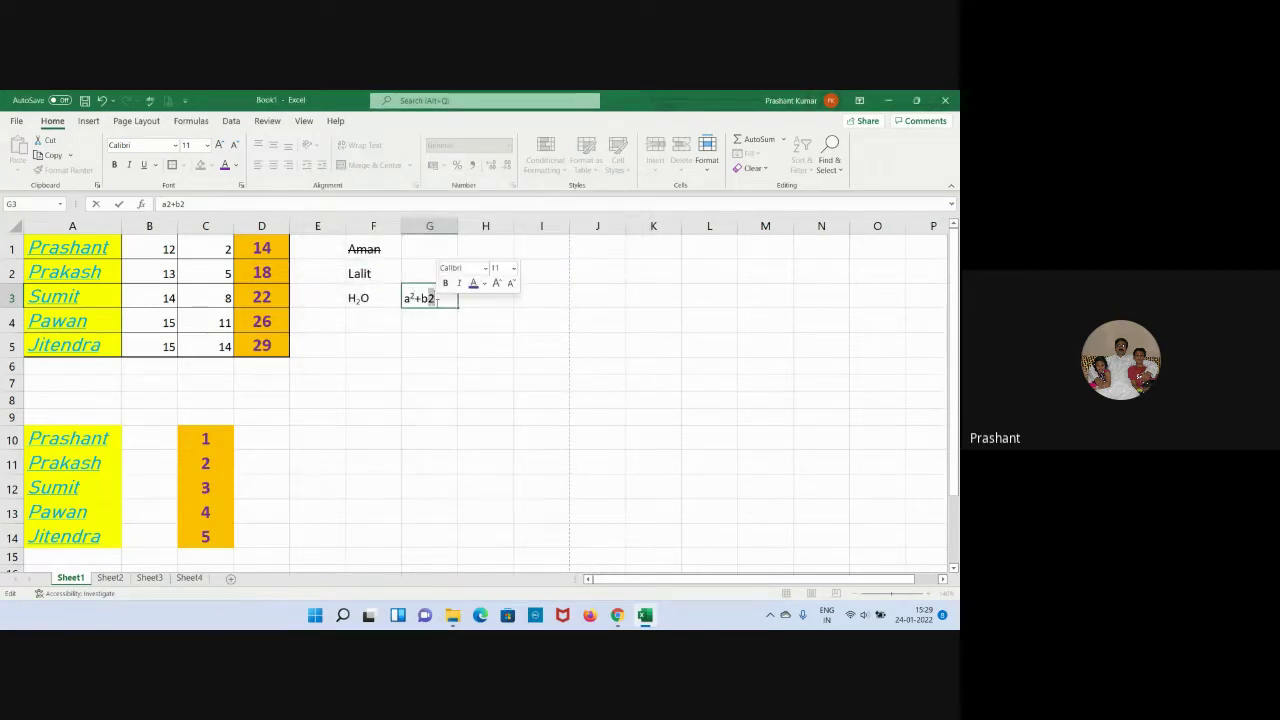
pyautogui.click(241, 185)
pyautogui.click(362, 360)
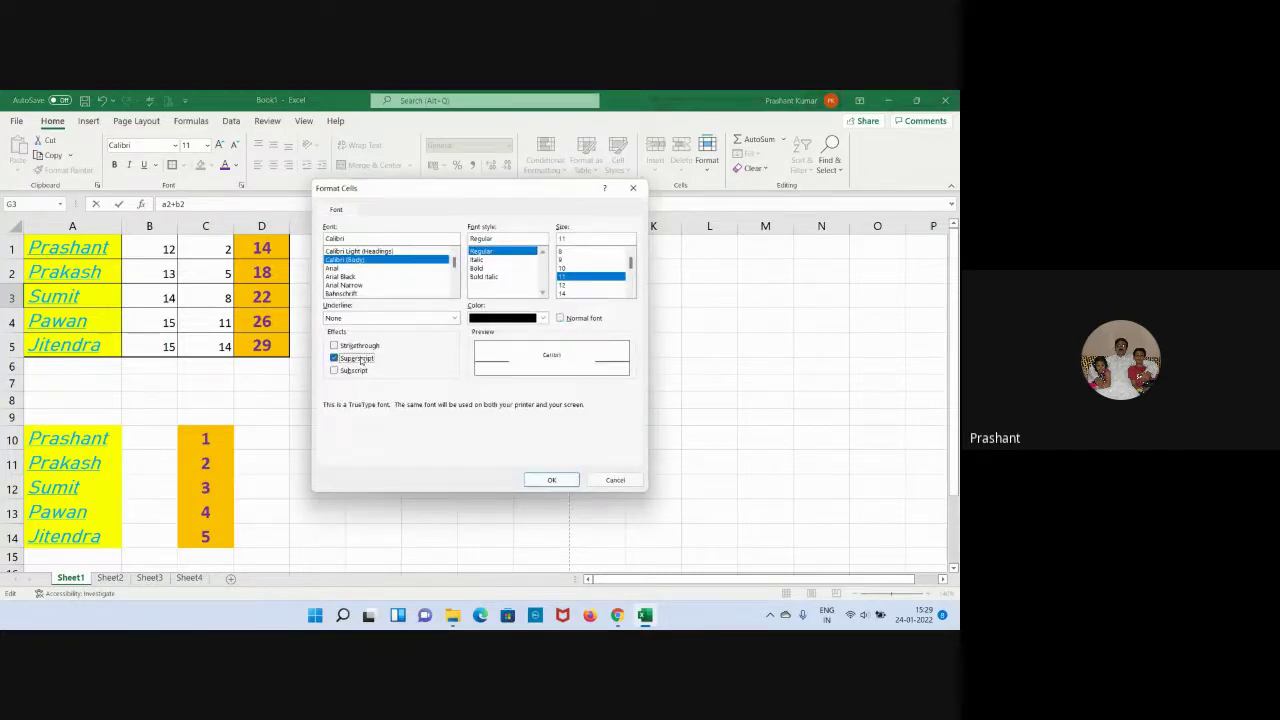
pyautogui.click(551, 480)
pyautogui.click(628, 438)
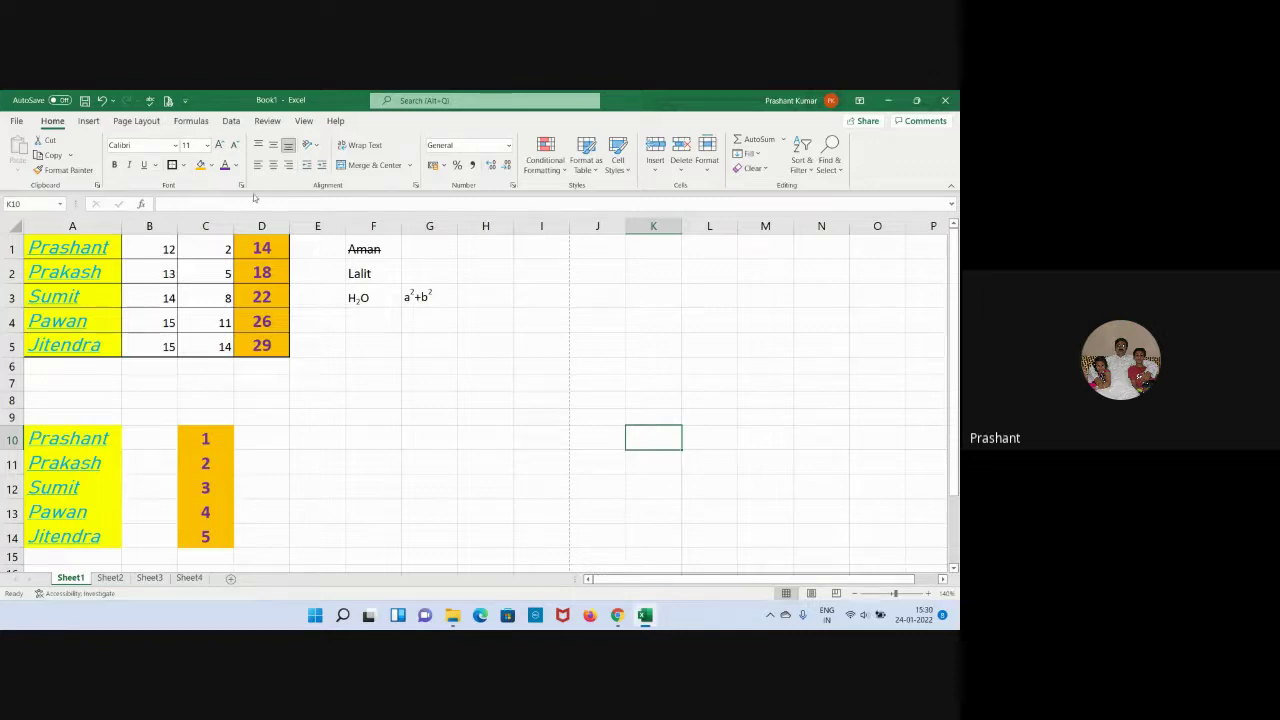
pyautogui.click(240, 188)
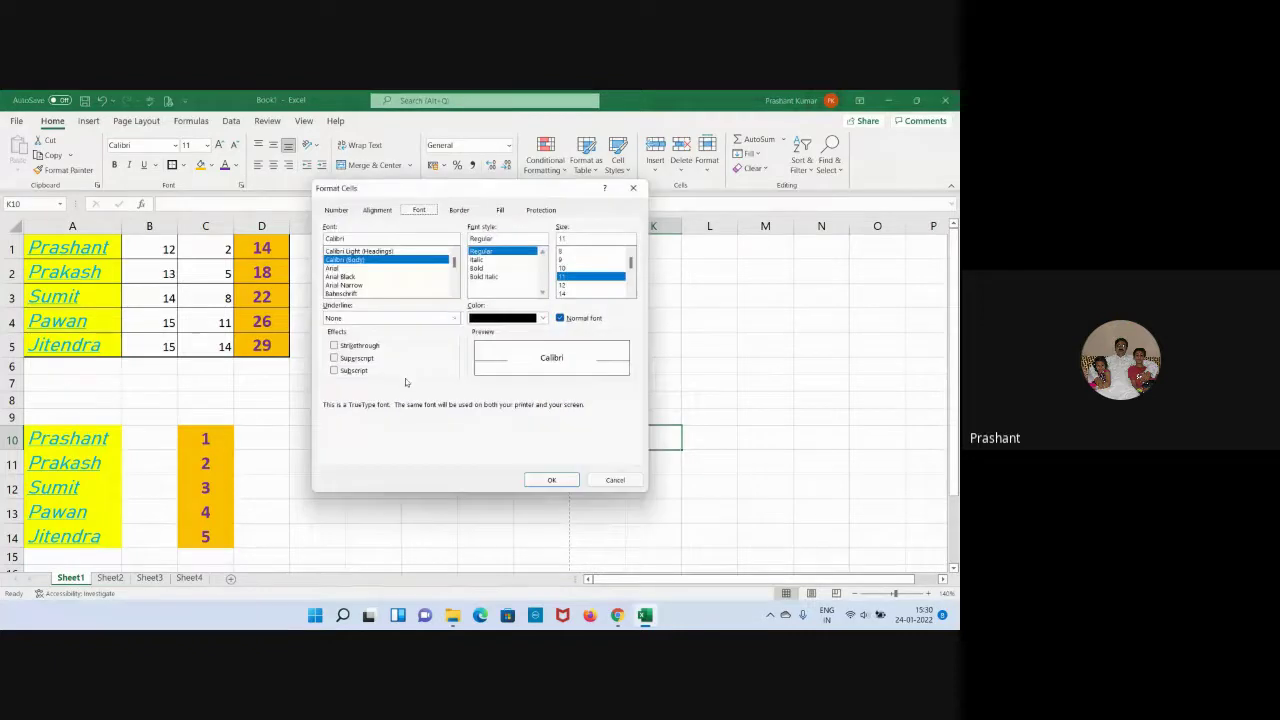
pyautogui.click(337, 211)
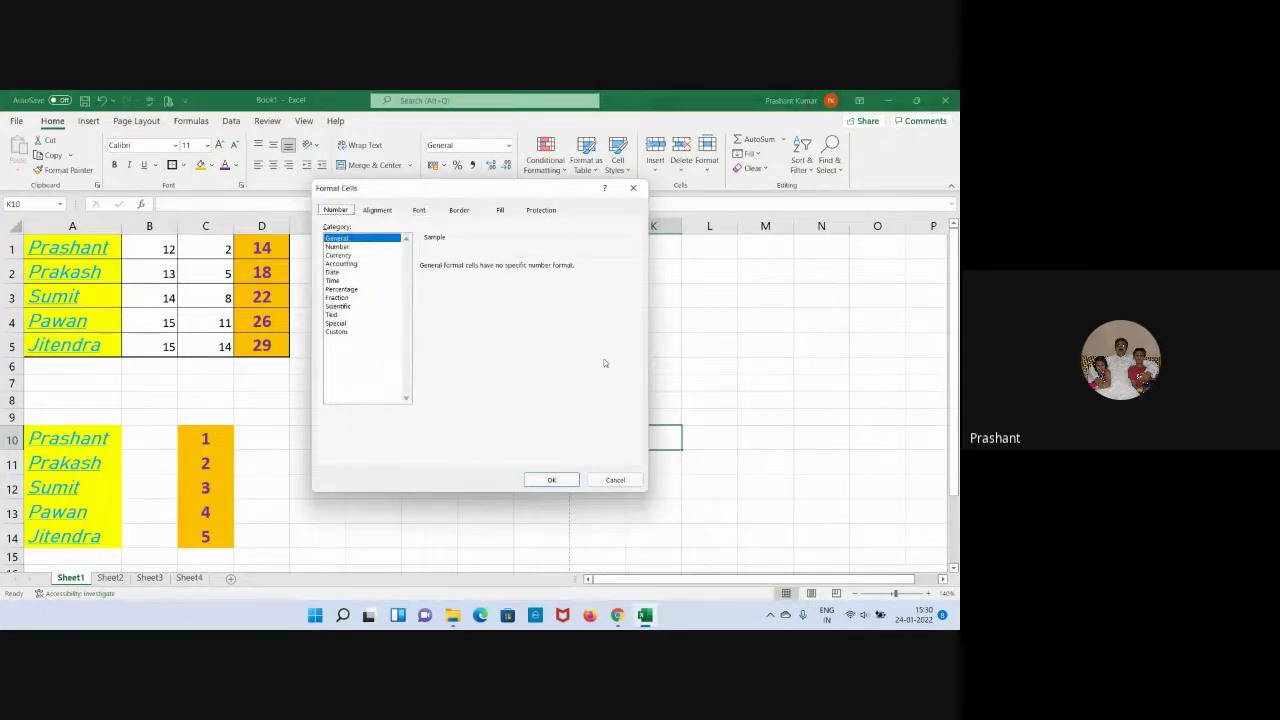
pyautogui.click(378, 210)
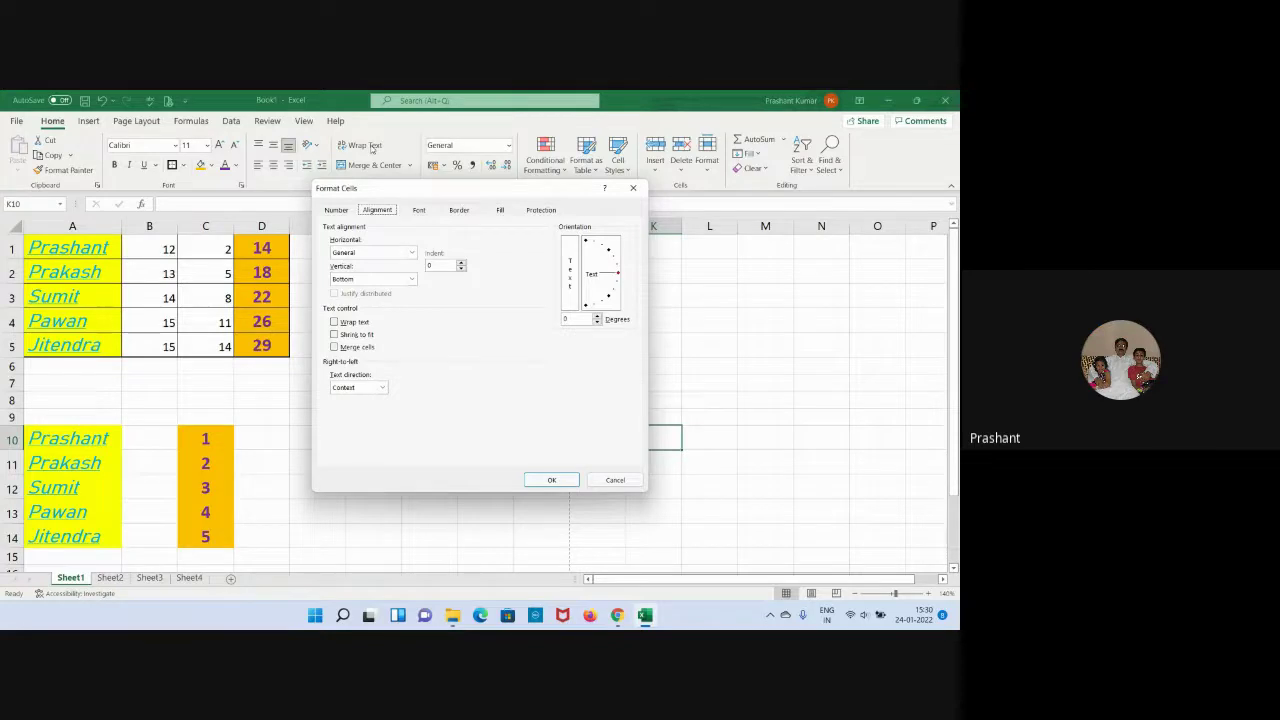
pyautogui.click(633, 188)
pyautogui.click(388, 271)
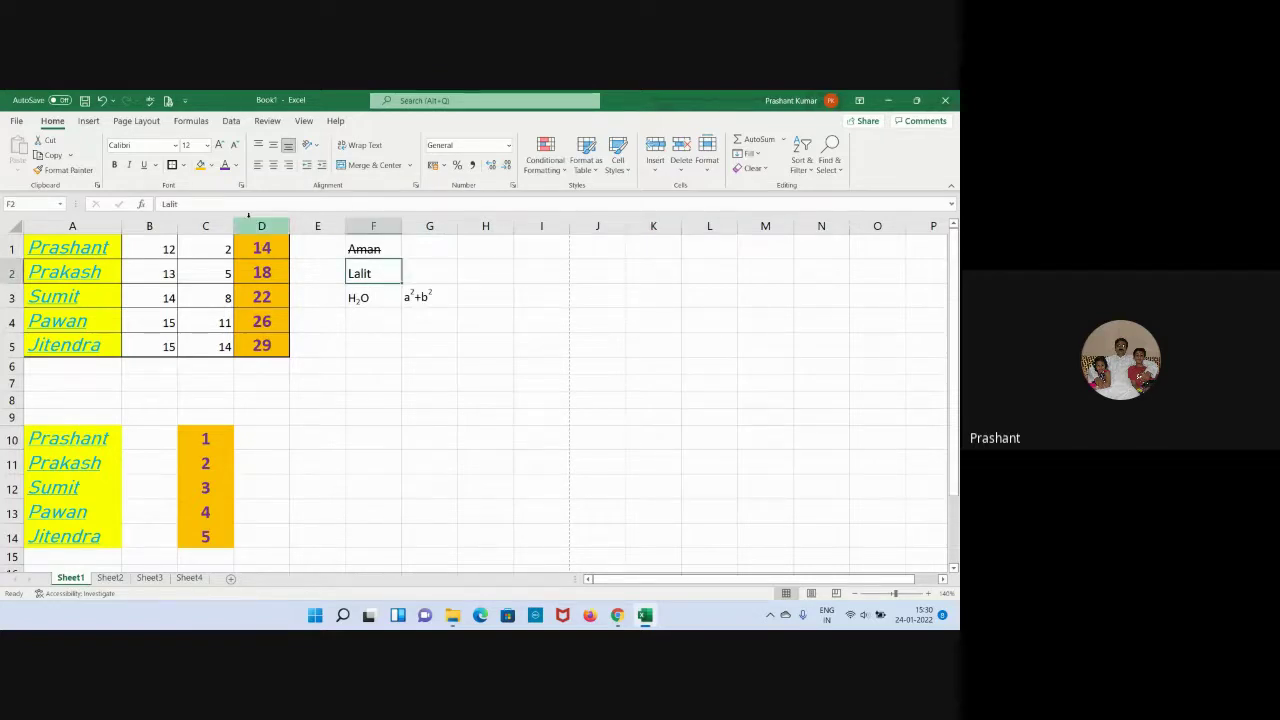
# Rotate Lalit in F2 to 90 degrees in the Alignment settings.
pyautogui.click(241, 185)
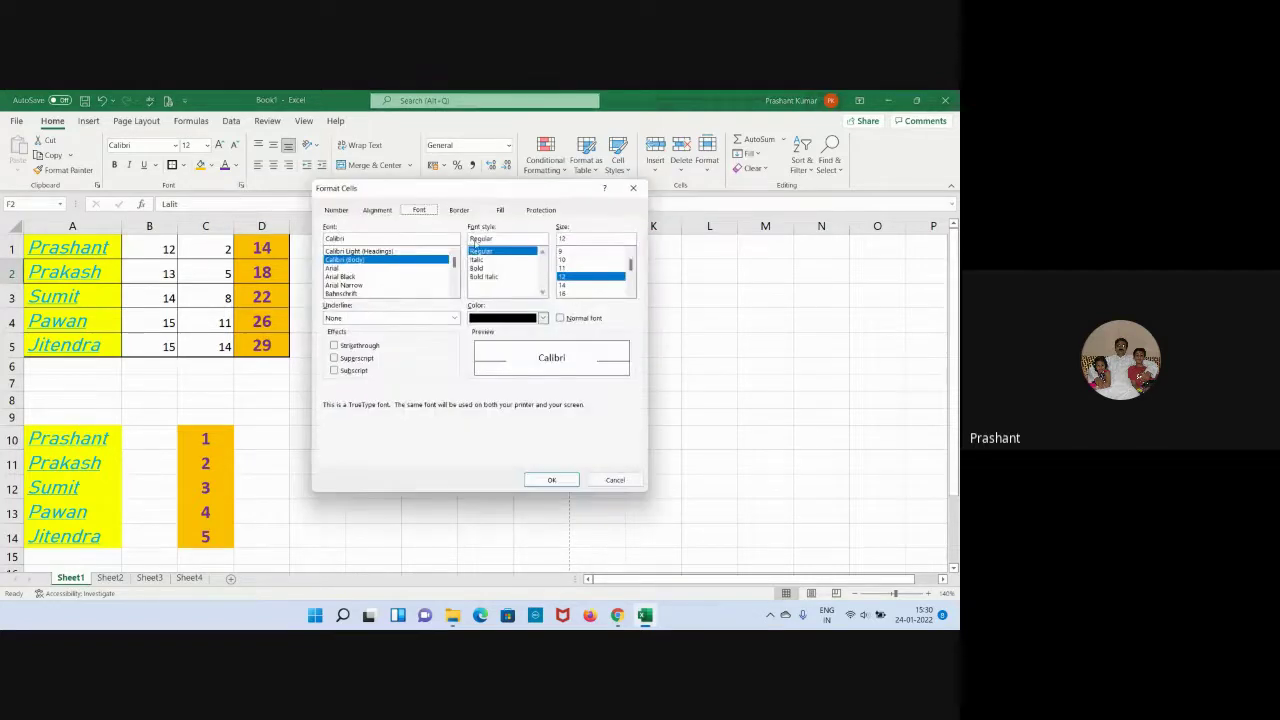
pyautogui.click(384, 212)
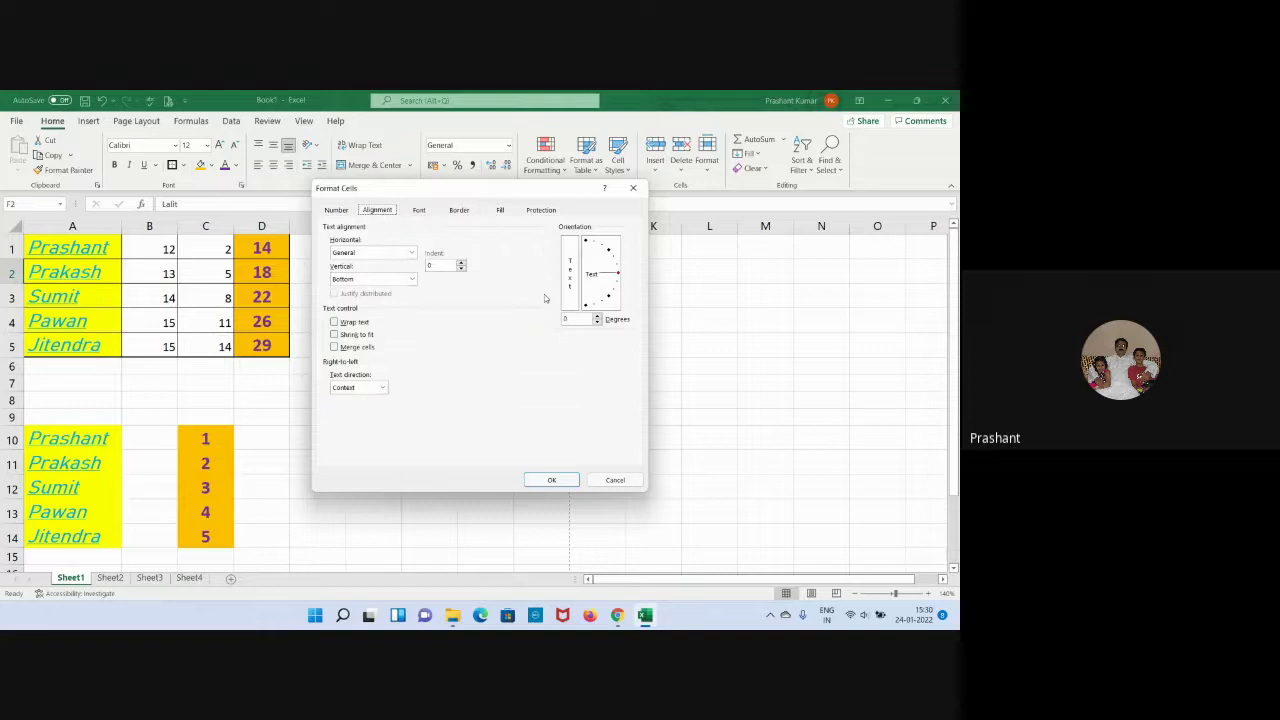
pyautogui.click(597, 316)
pyautogui.click(597, 322)
pyautogui.write('90')
pyautogui.click(556, 480)
pyautogui.click(494, 374)
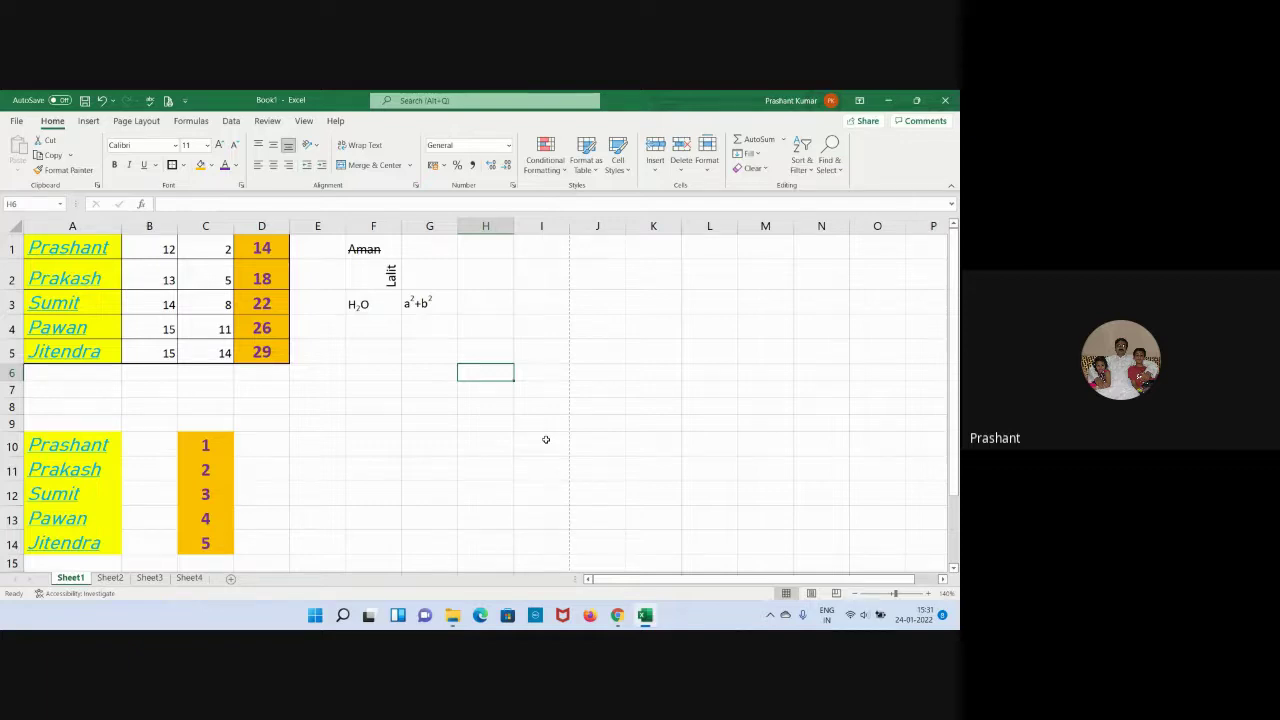
# Narrow column F and set Lalit's orientation to -90 degrees after 180 is rejected.
pyautogui.moveTo(405, 215); pyautogui.dragTo(389, 216)
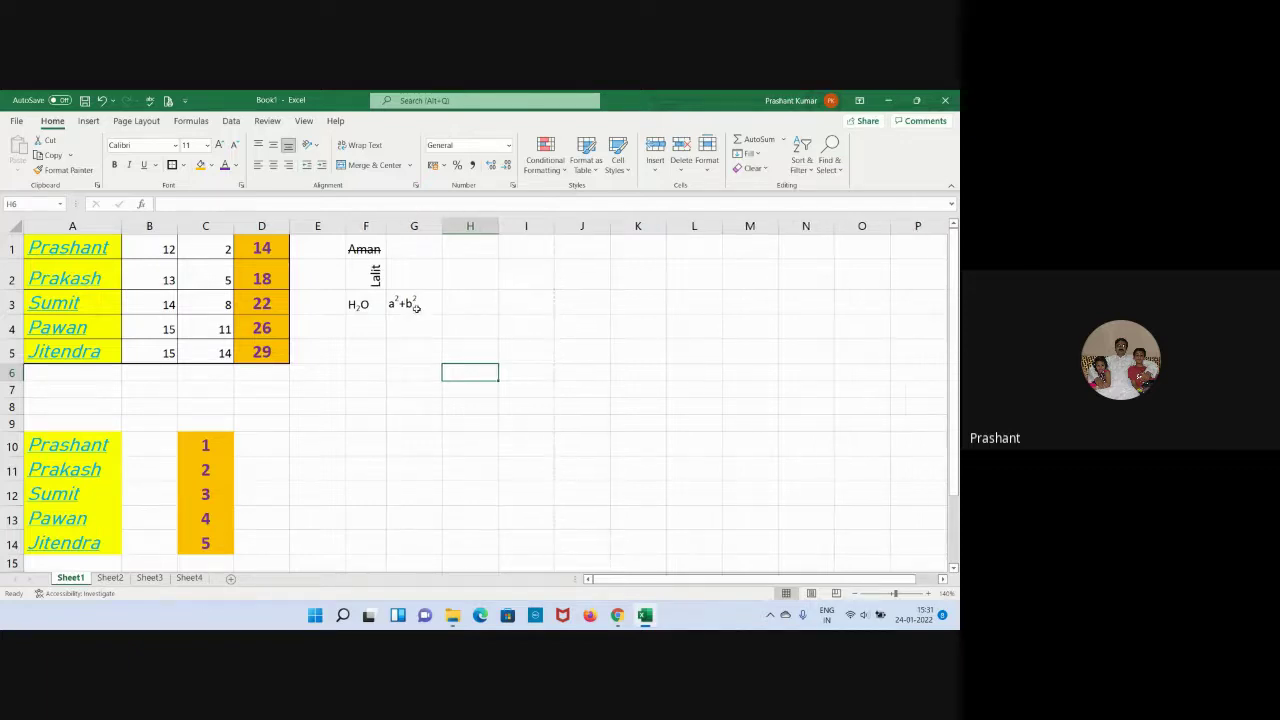
pyautogui.click(375, 280)
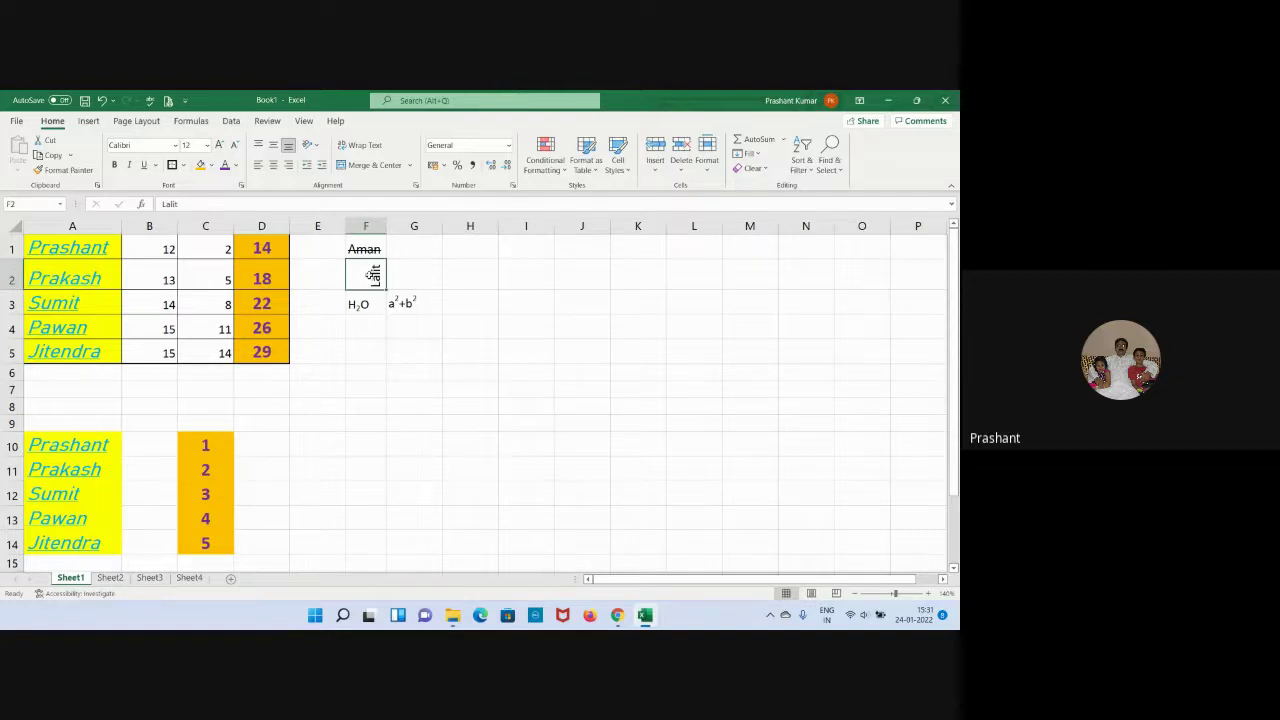
pyautogui.click(241, 186)
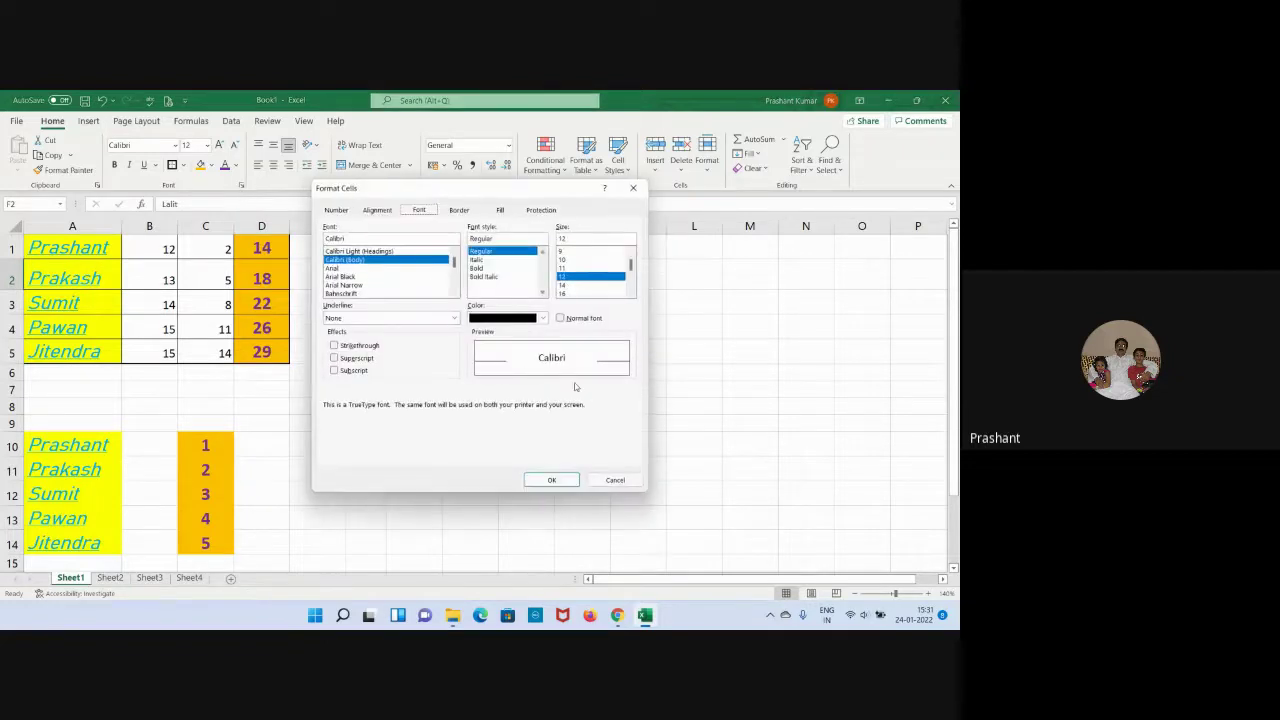
pyautogui.click(377, 210)
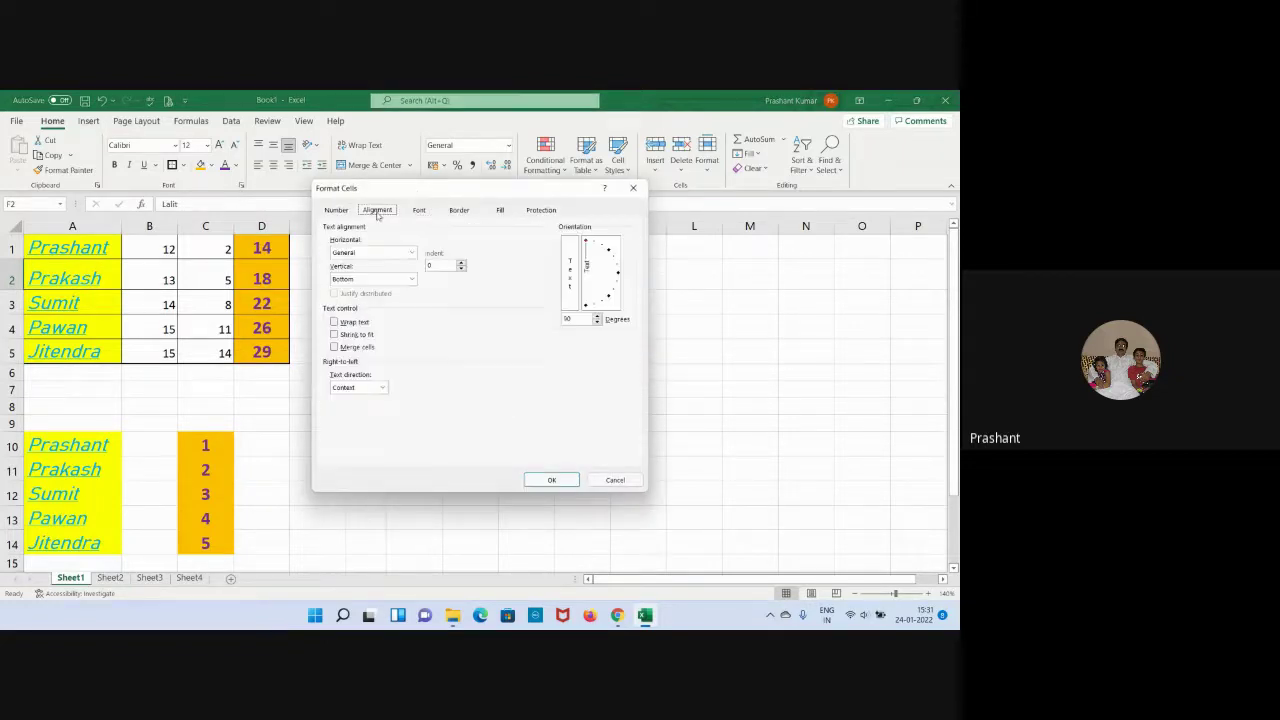
pyautogui.doubleClick(573, 321)
pyautogui.write('180')
pyautogui.press('Return')
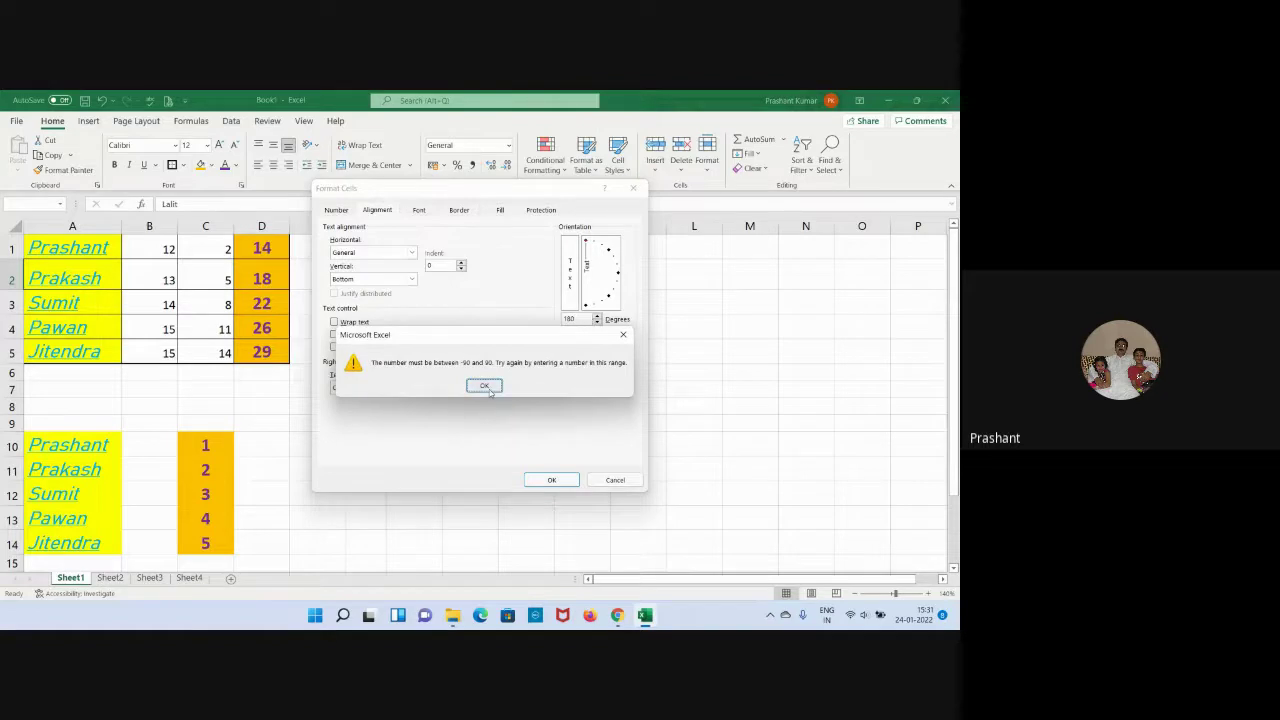
pyautogui.click(486, 387)
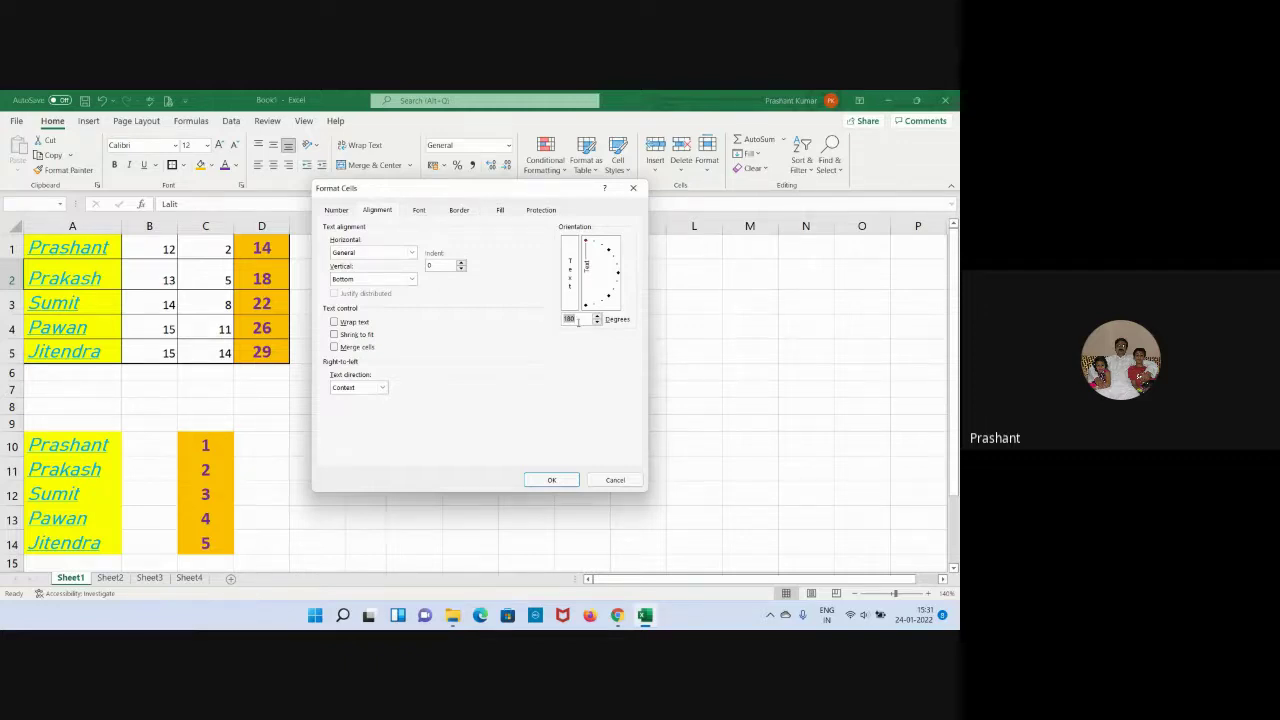
pyautogui.write('-90')
pyautogui.press('Return')
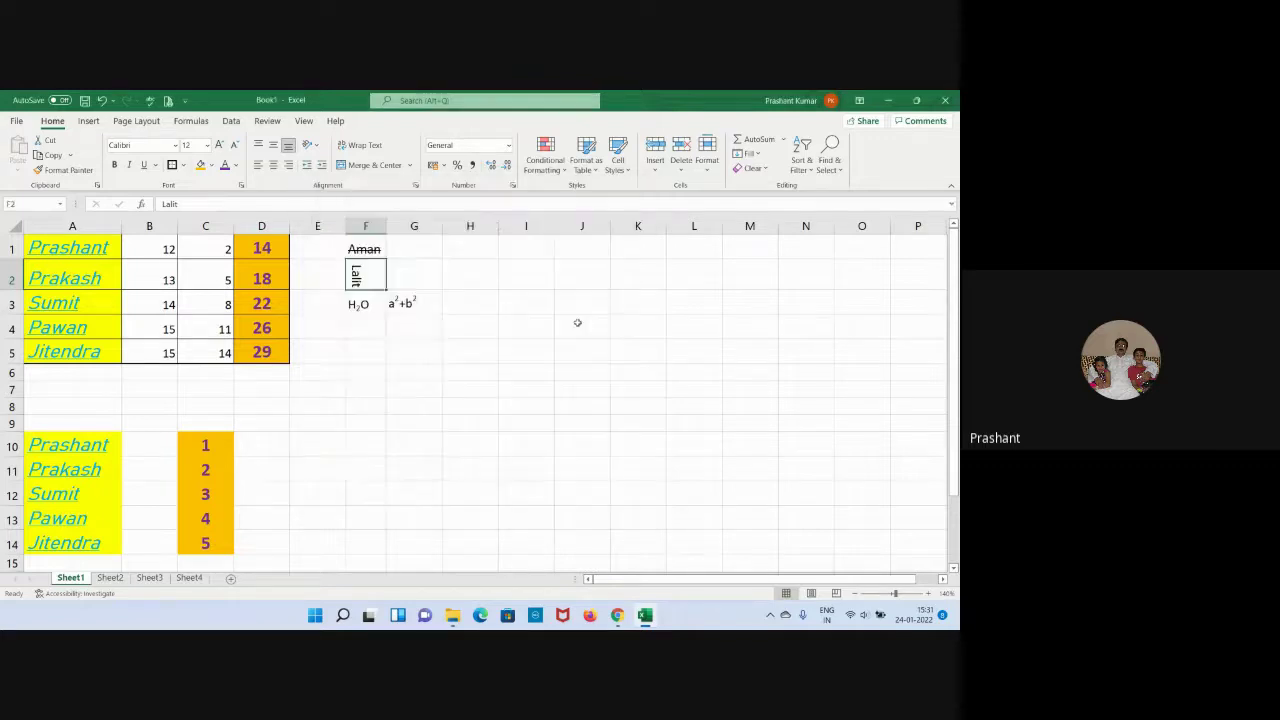
pyautogui.click(431, 332)
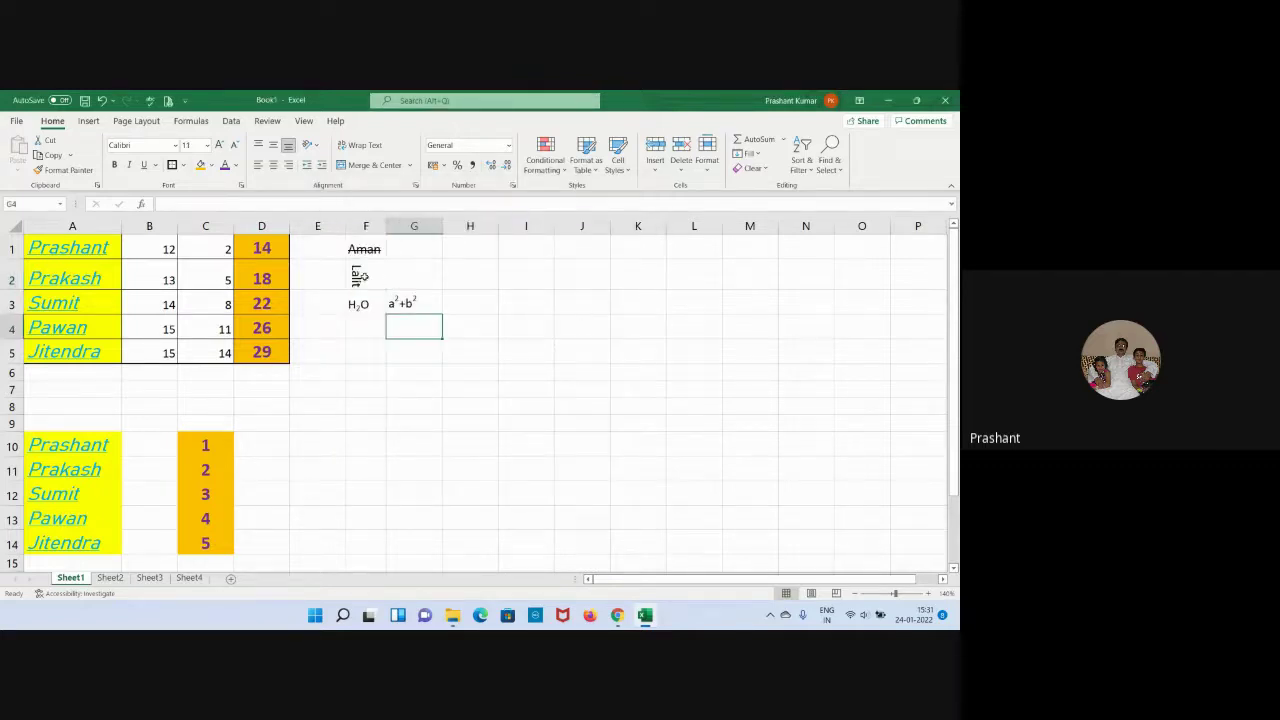
pyautogui.press('Up')
pyautogui.press('Up')
pyautogui.press('Left')
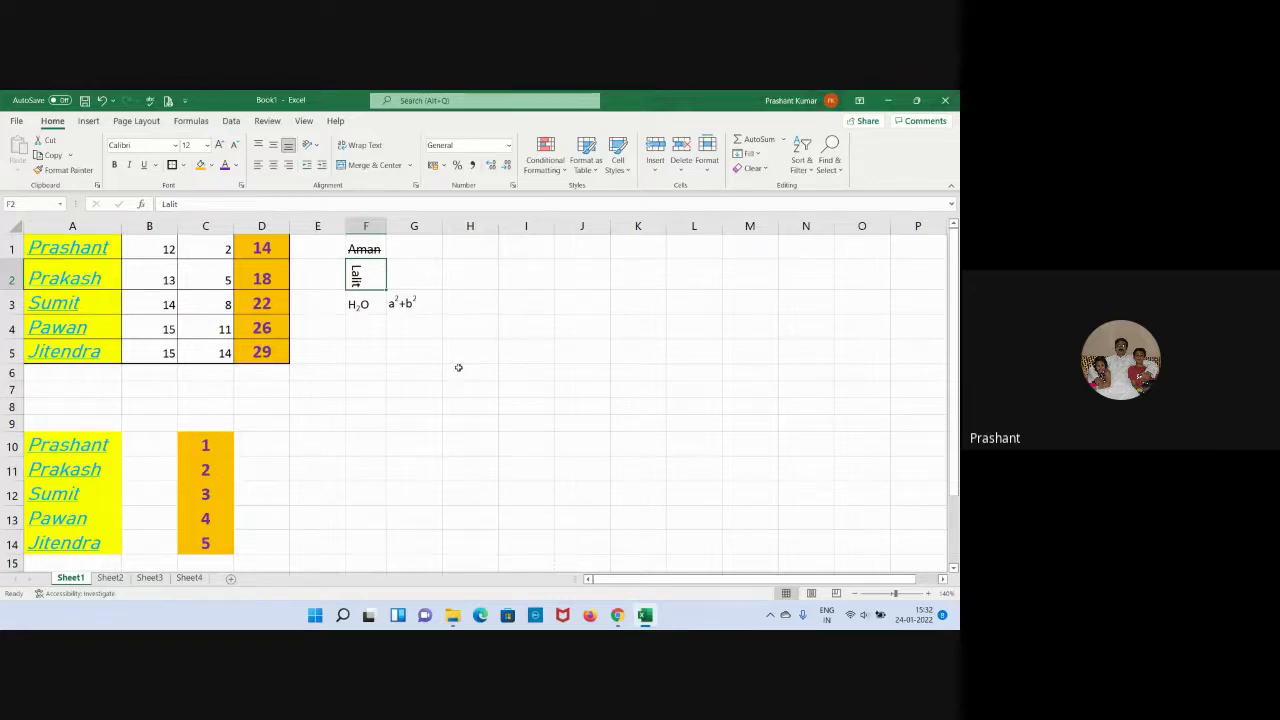
pyautogui.click(465, 388)
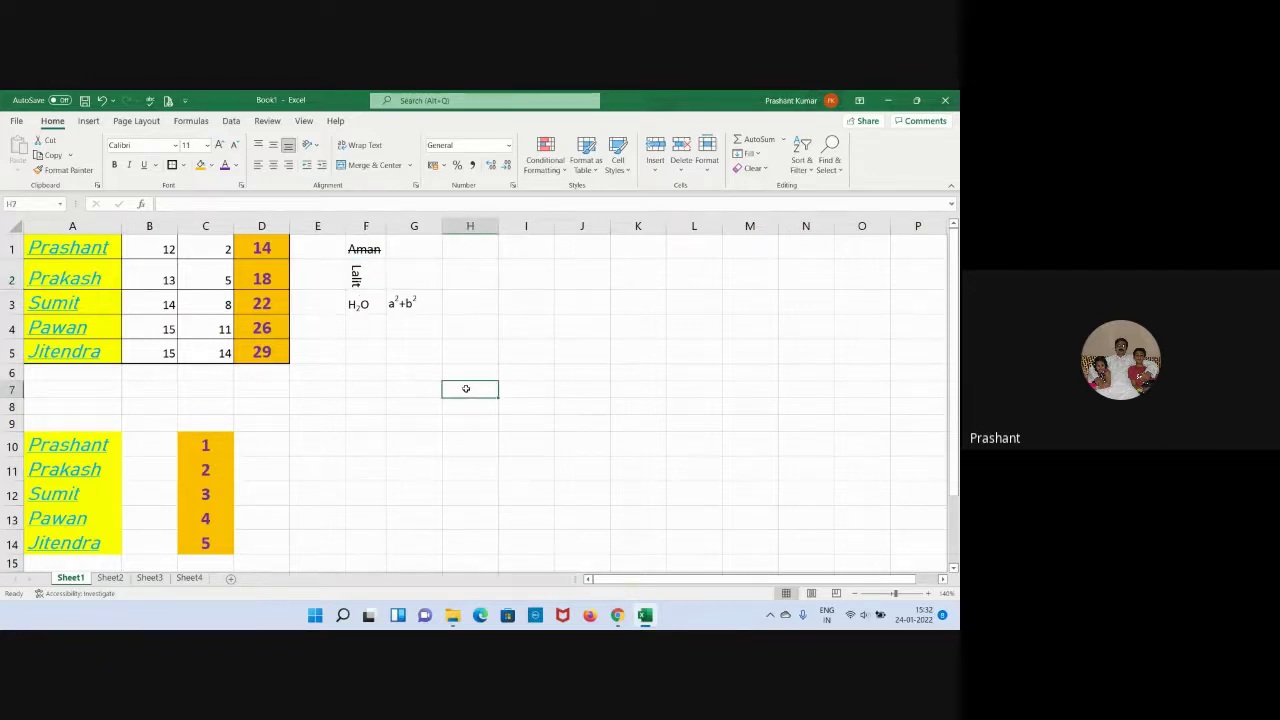
pyautogui.click(366, 272)
pyautogui.click(241, 186)
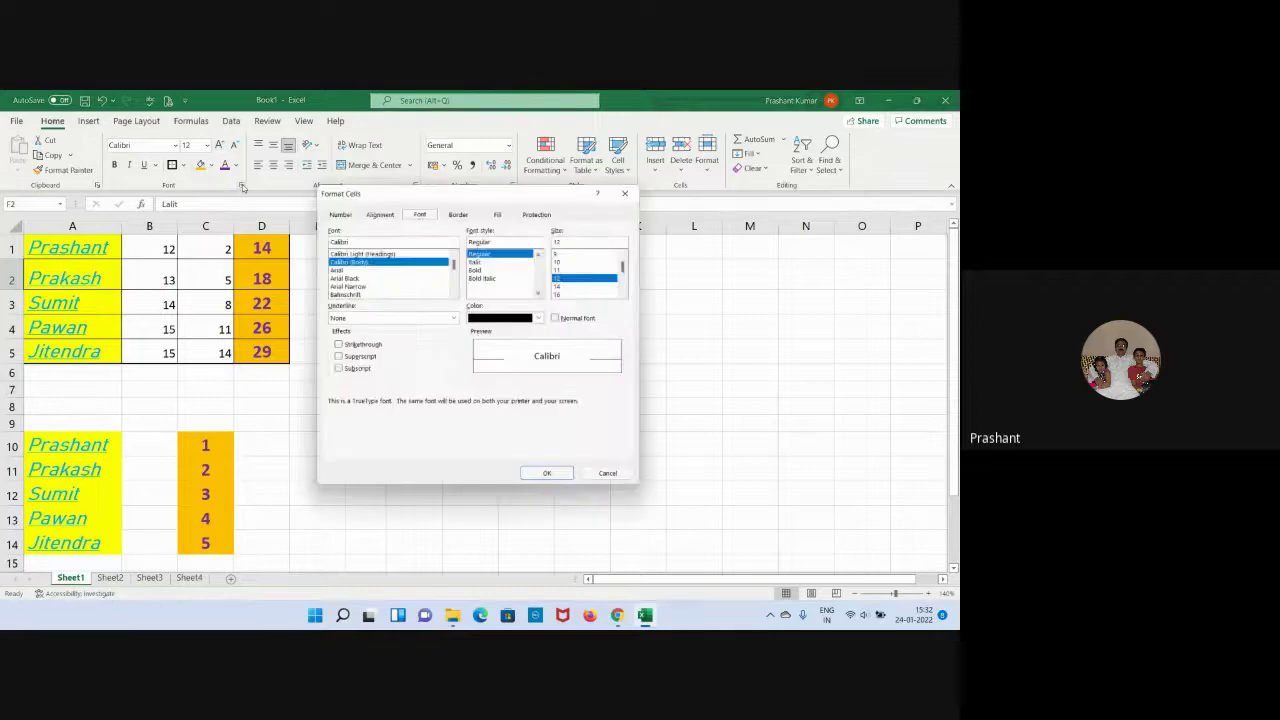
pyautogui.click(459, 210)
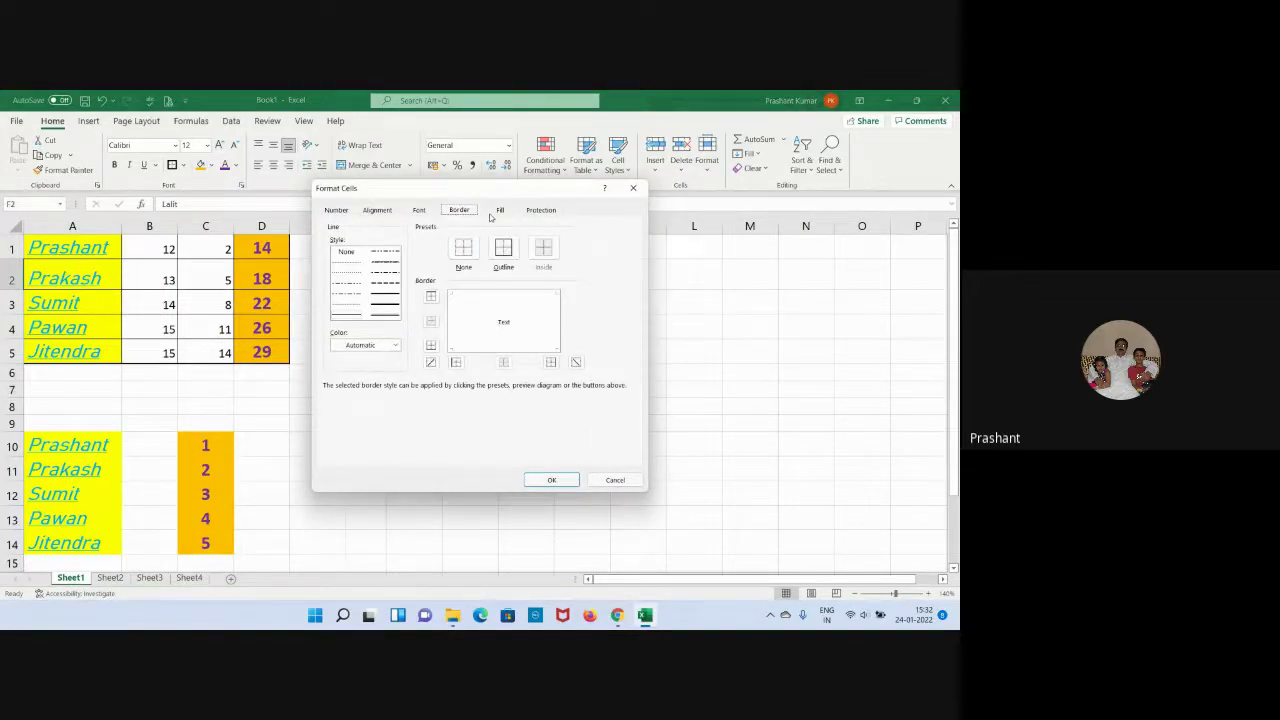
pyautogui.click(499, 210)
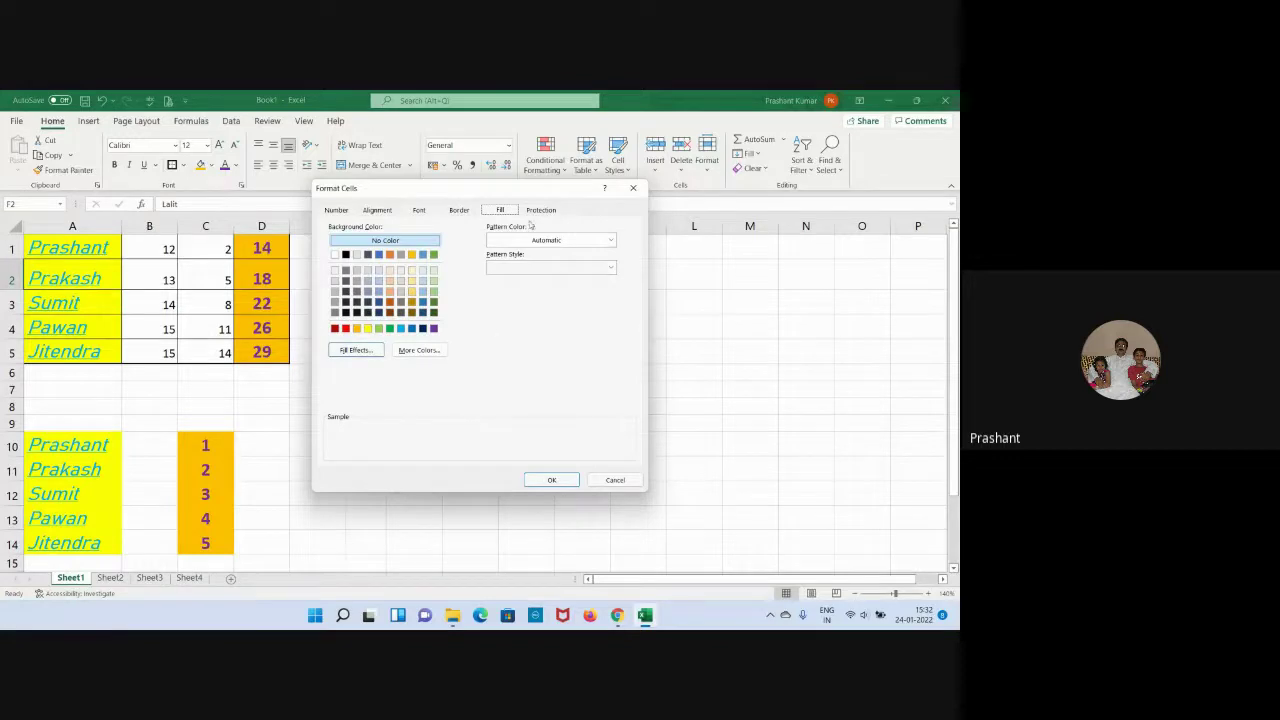
pyautogui.click(534, 212)
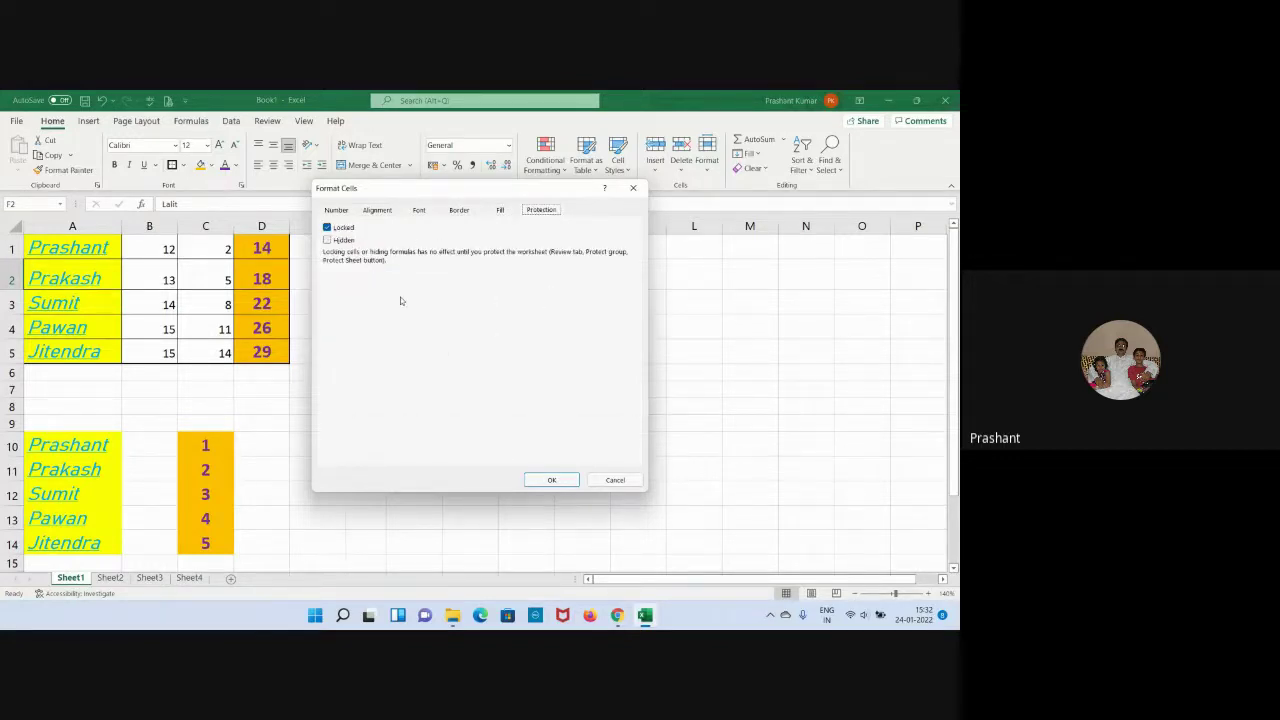
pyautogui.click(336, 210)
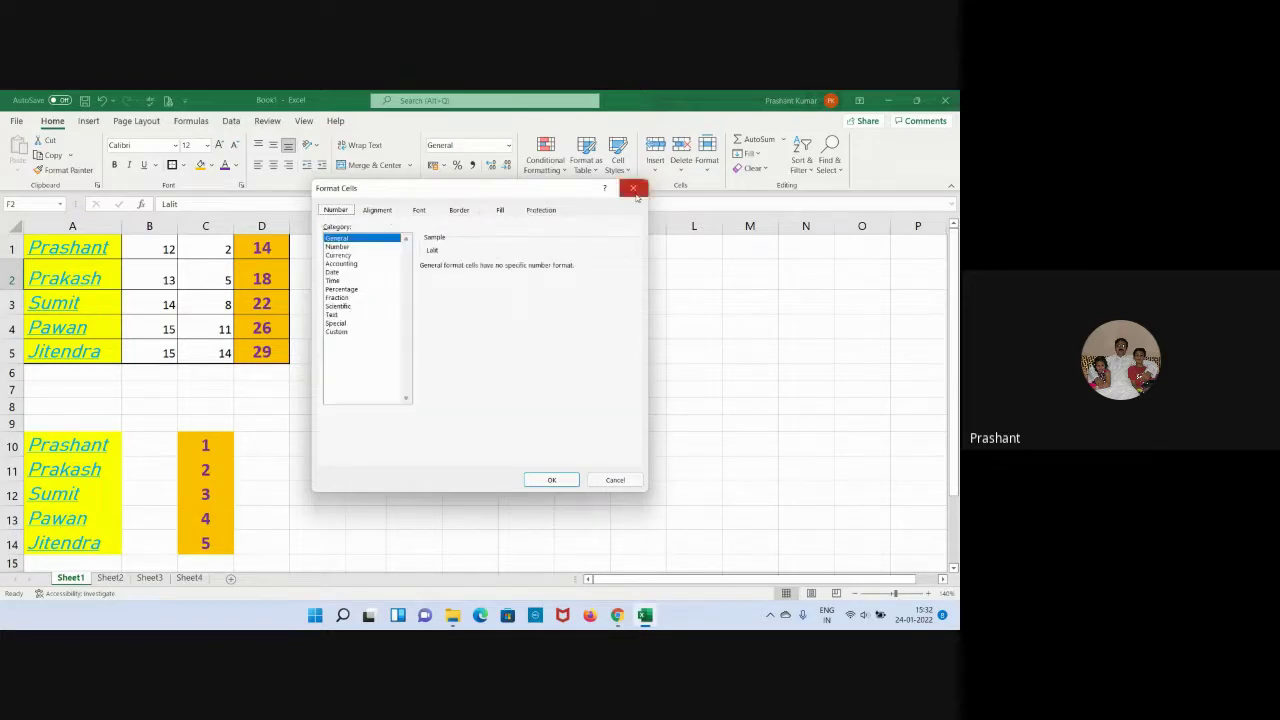
pyautogui.click(633, 188)
pyautogui.click(470, 371)
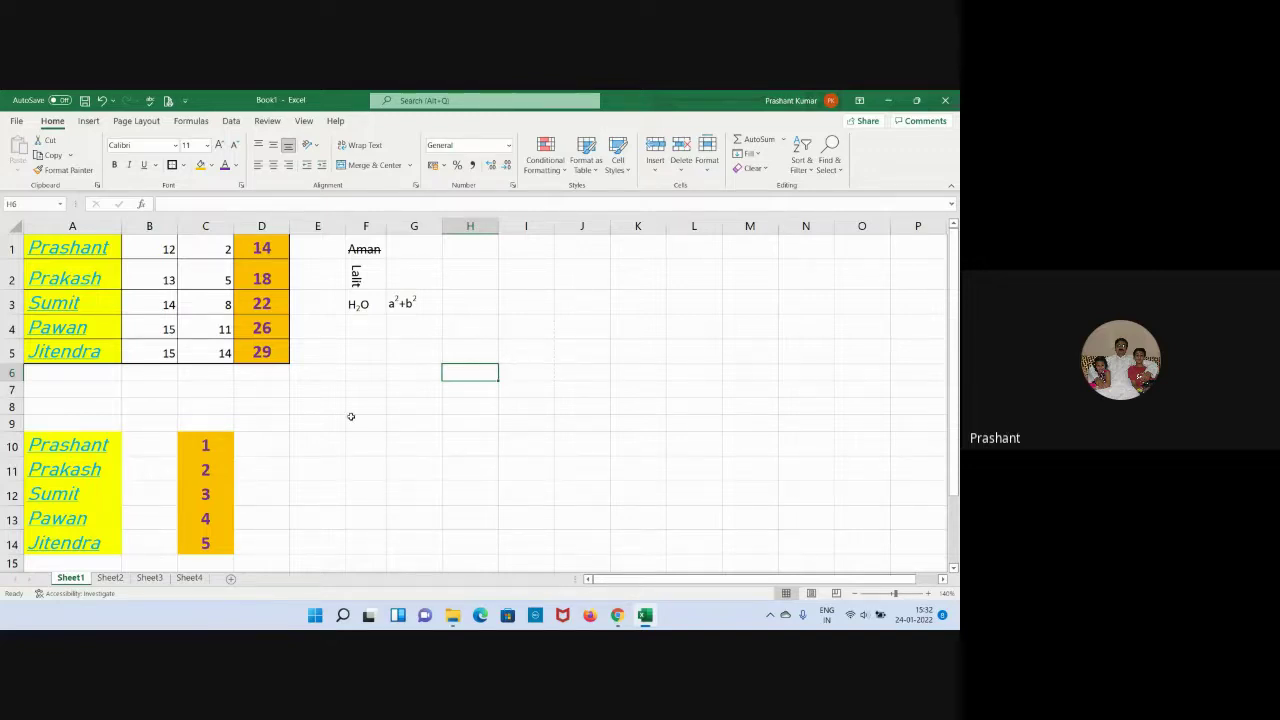
pyautogui.moveTo(270, 245); pyautogui.dragTo(262, 352)
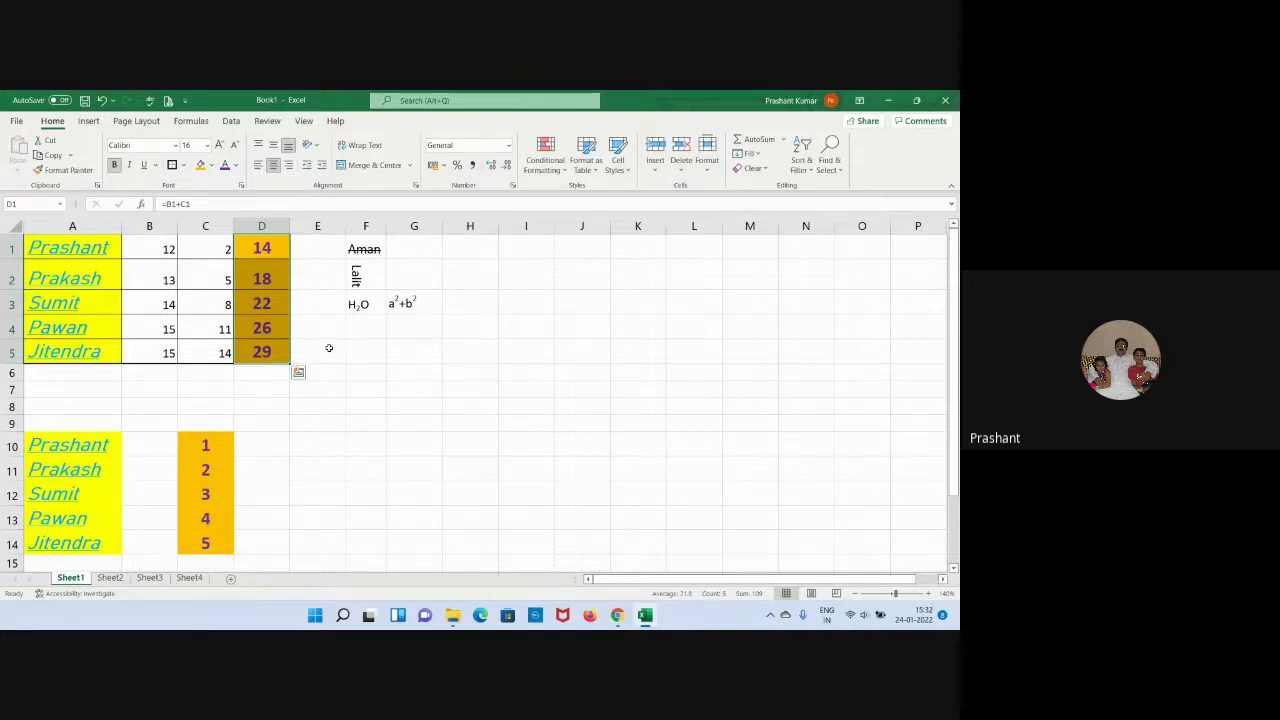
# Format the D1:D5 totals as Number with two decimal places.
pyautogui.rightClick(258, 250)
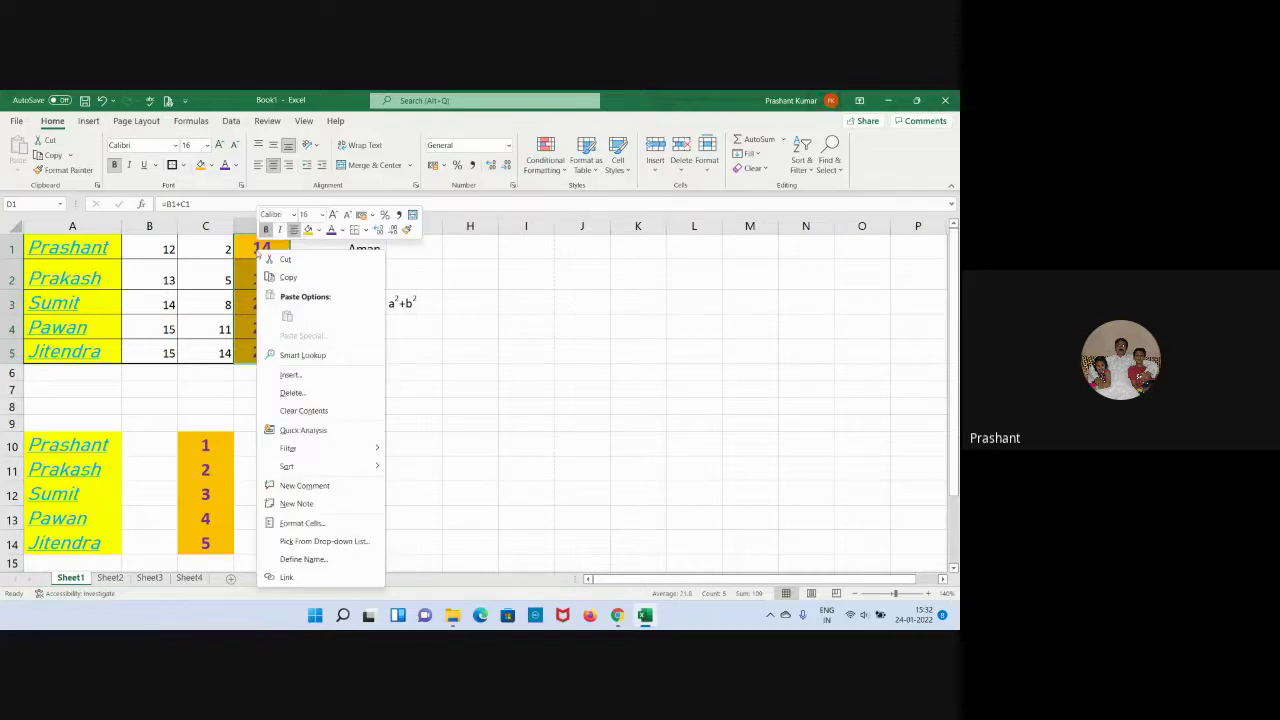
pyautogui.click(303, 523)
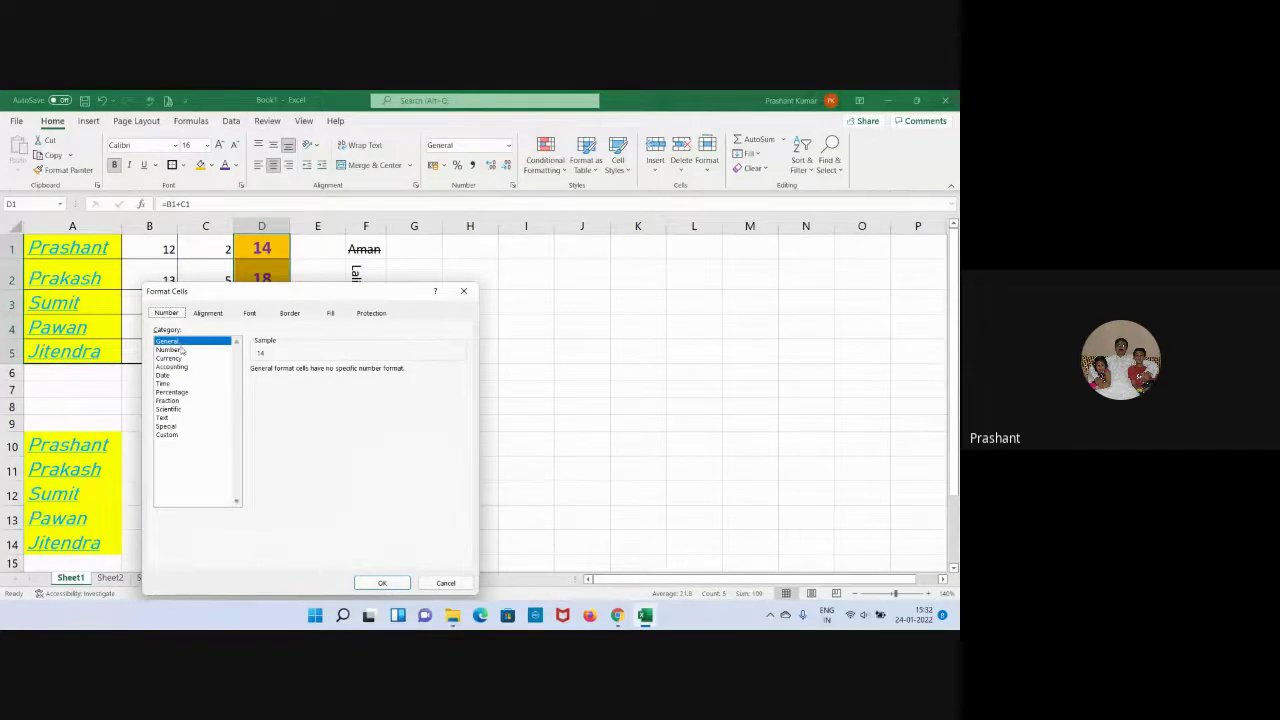
pyautogui.click(181, 349)
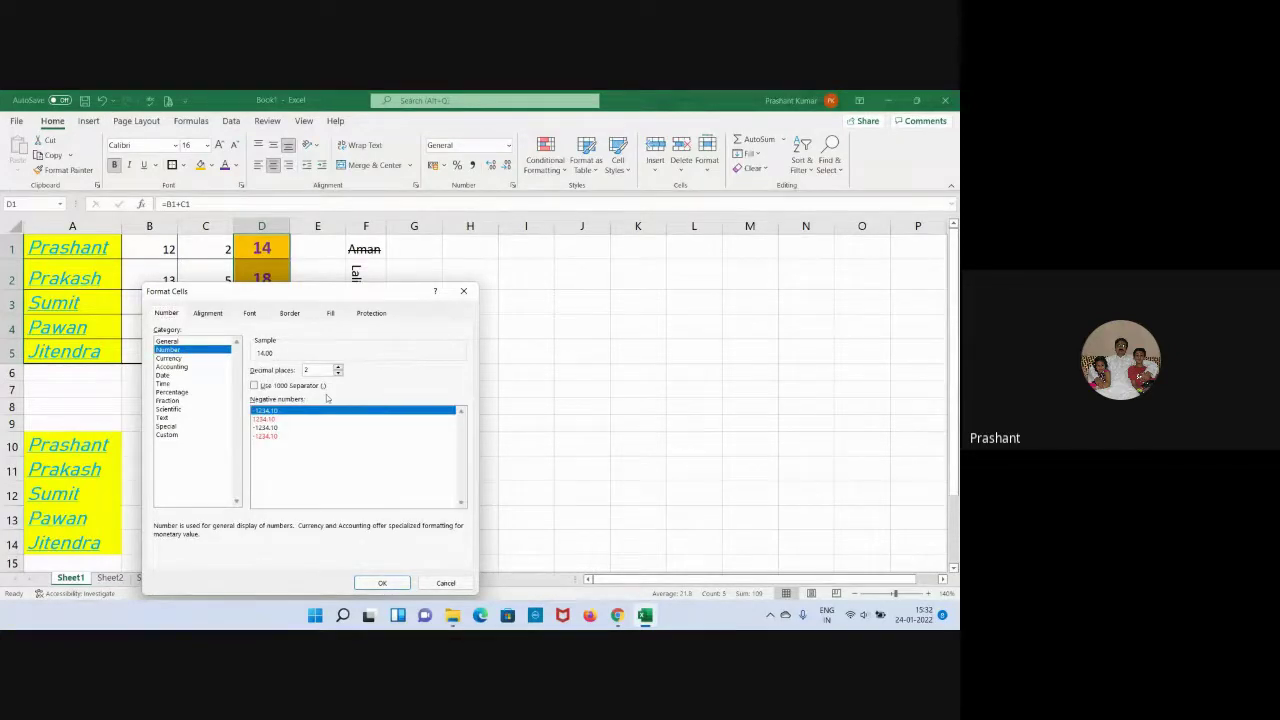
pyautogui.click(381, 583)
pyautogui.click(470, 444)
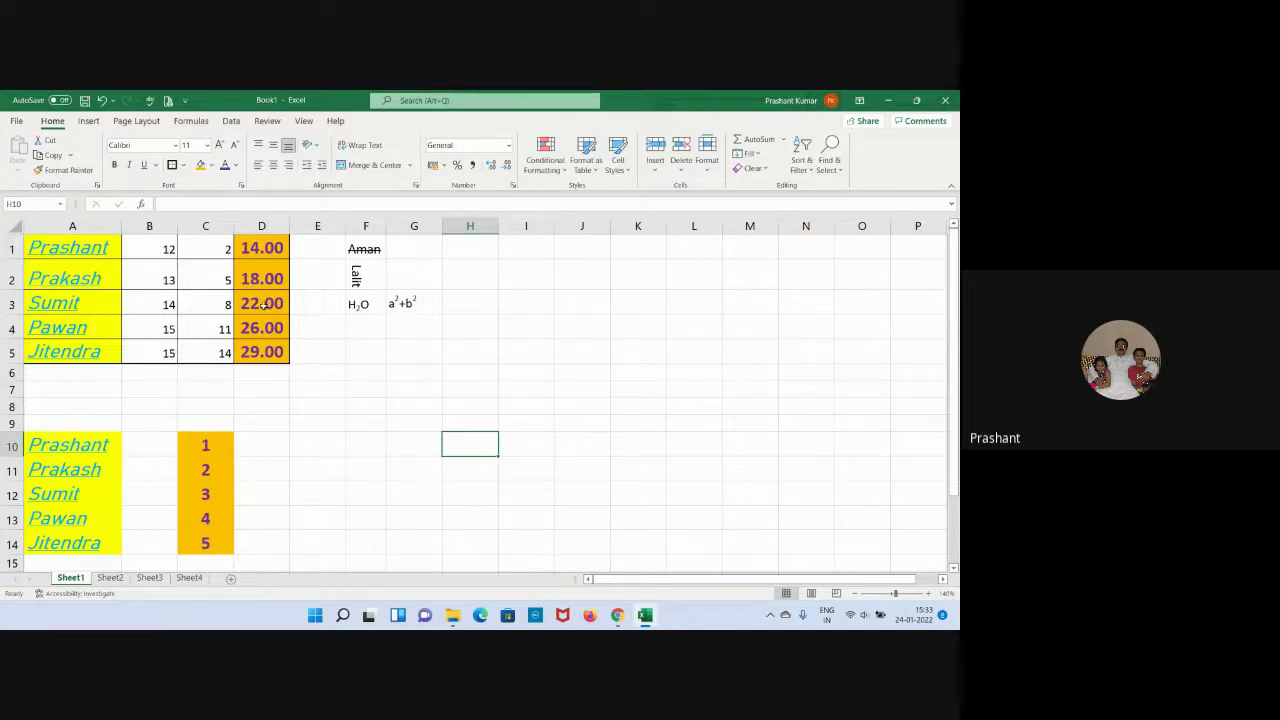
pyautogui.click(252, 247)
# Format D1:D5 as Currency with the ₹ symbol and two decimals.
pyautogui.moveTo(252, 247); pyautogui.dragTo(252, 350)
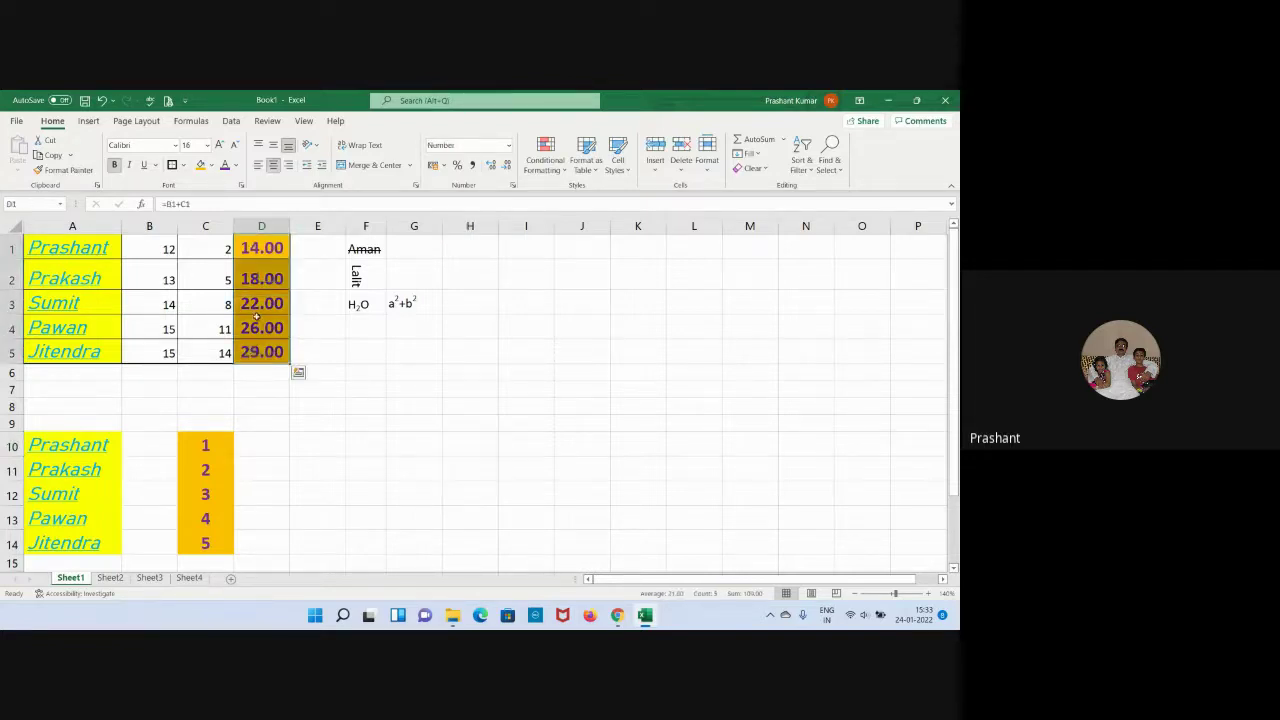
pyautogui.rightClick(256, 320)
pyautogui.click(305, 533)
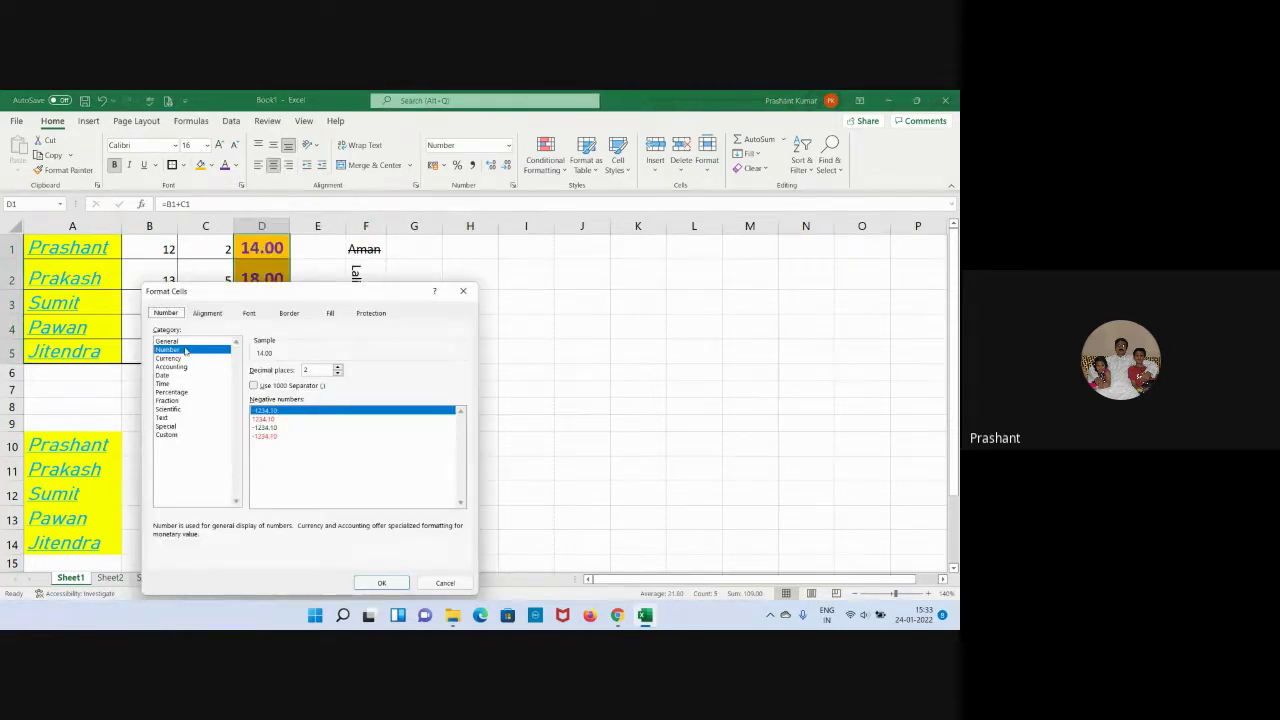
pyautogui.click(184, 344)
pyautogui.click(174, 358)
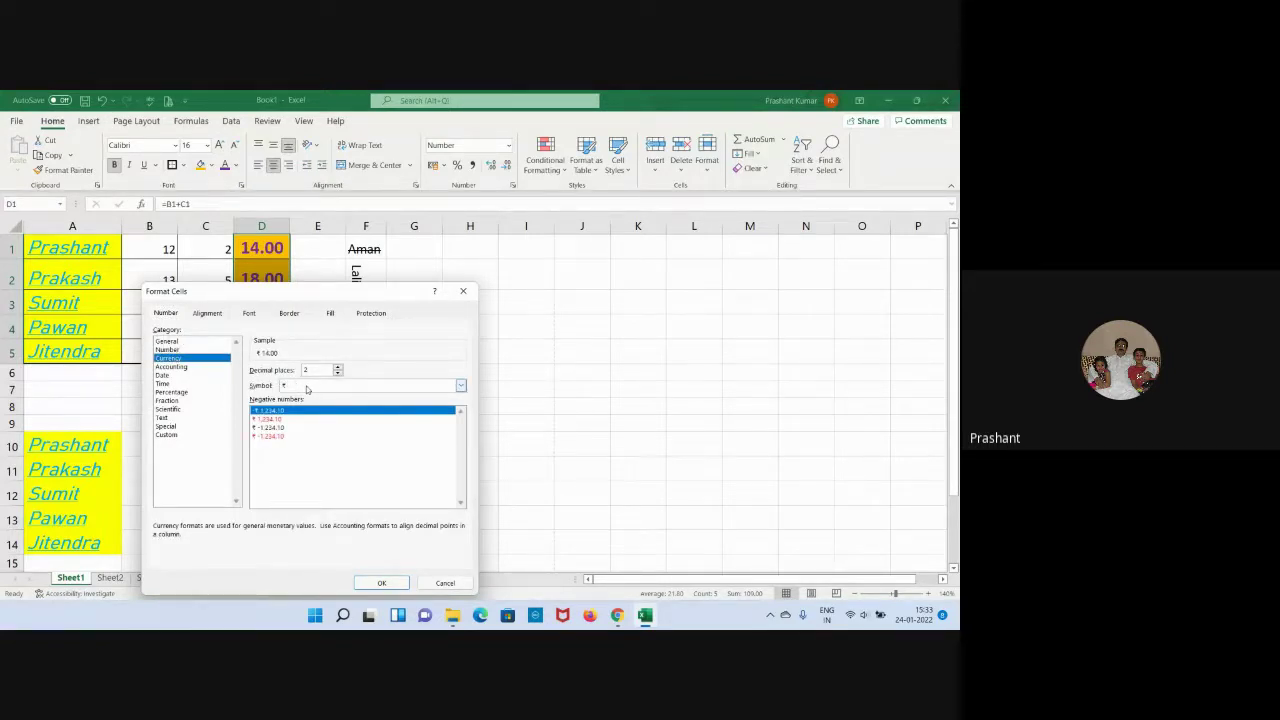
pyautogui.click(460, 387)
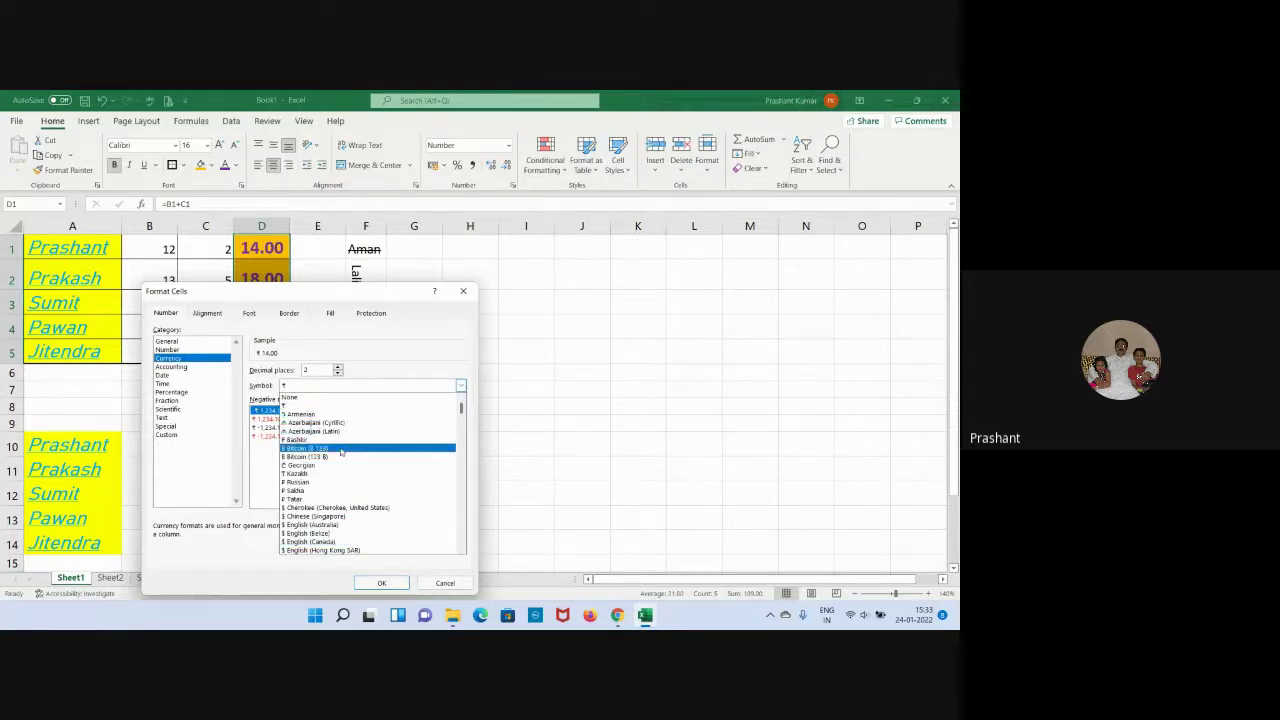
pyautogui.click(311, 392)
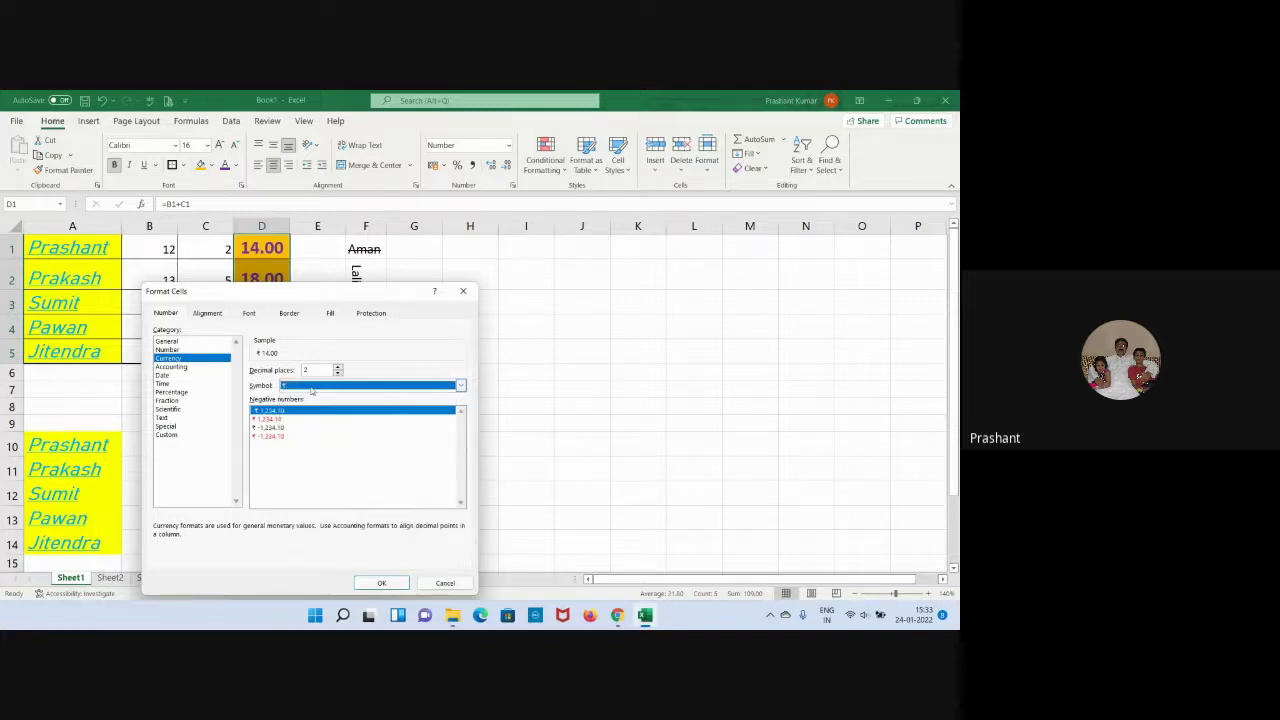
pyautogui.click(384, 583)
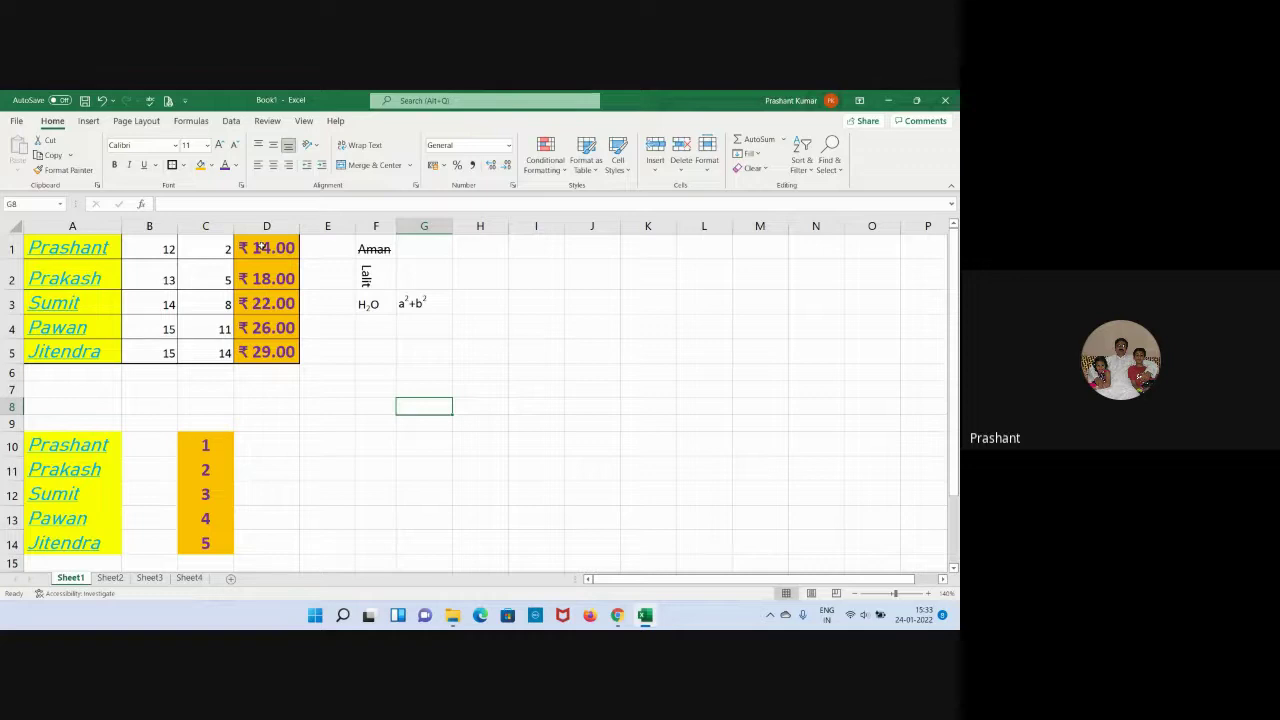
# Enter the date 24-01-2022 in cell H1.
pyautogui.click(463, 250)
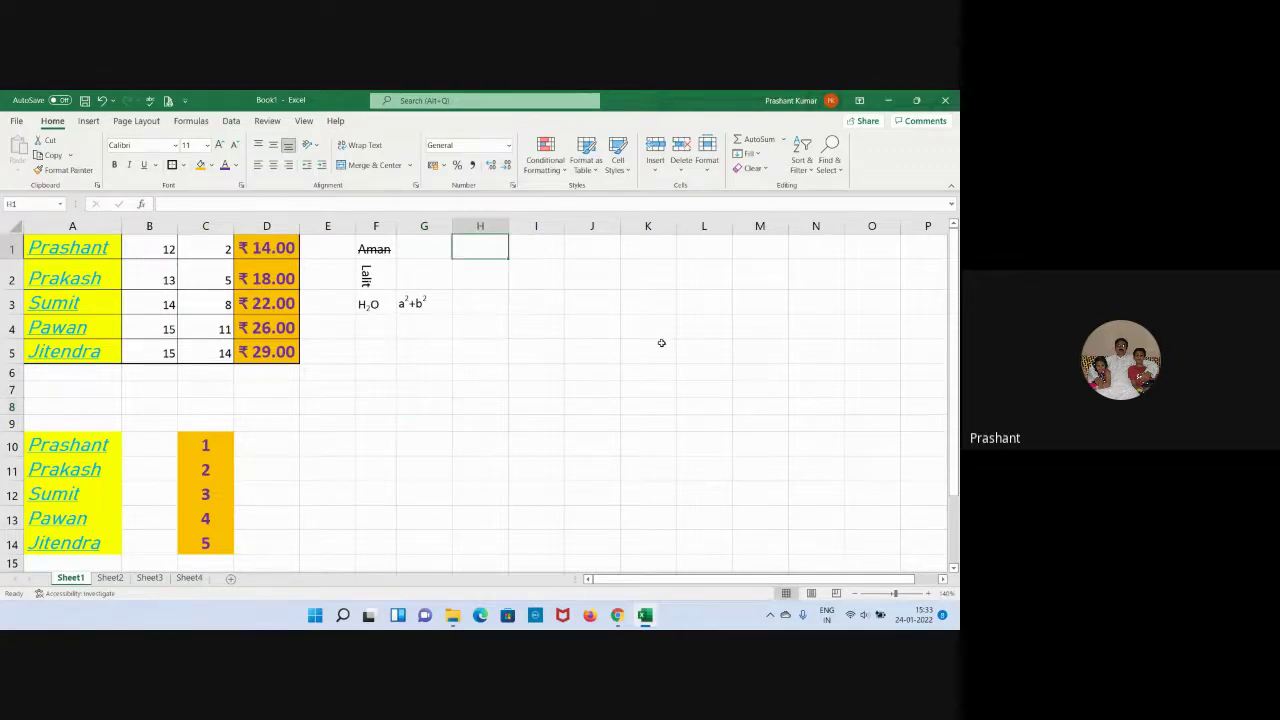
pyautogui.write('24')
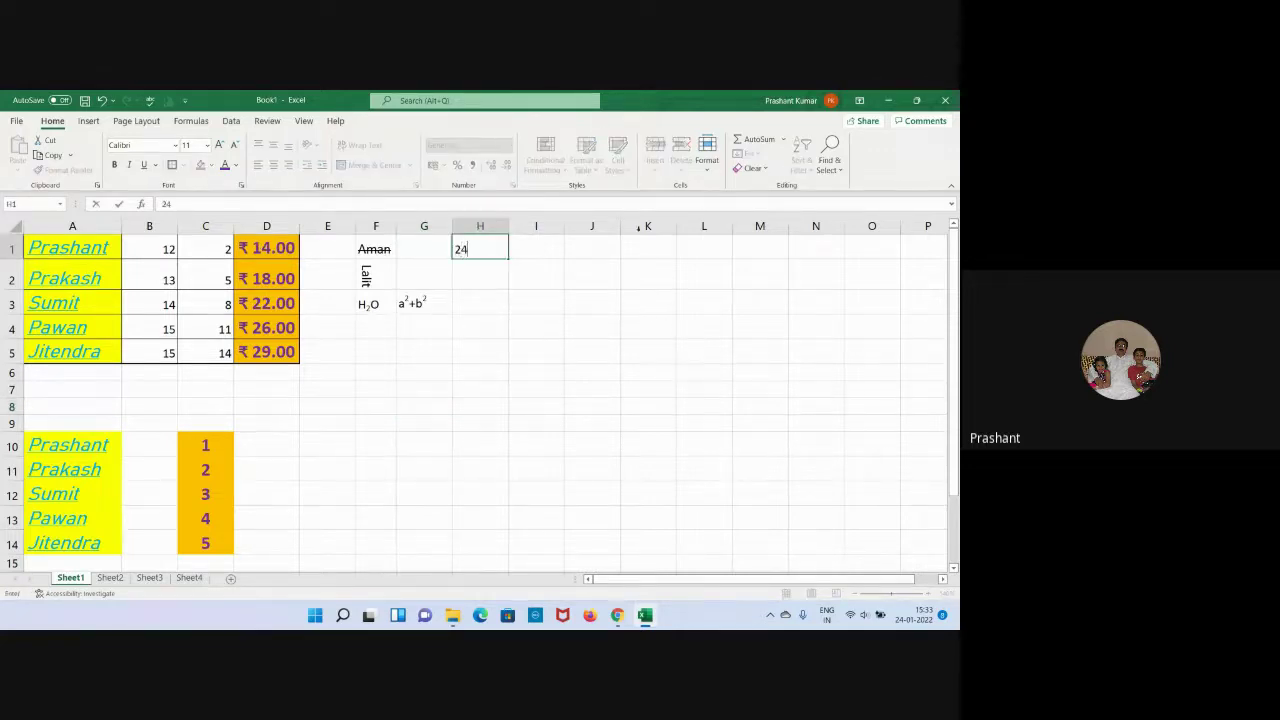
pyautogui.write('-01')
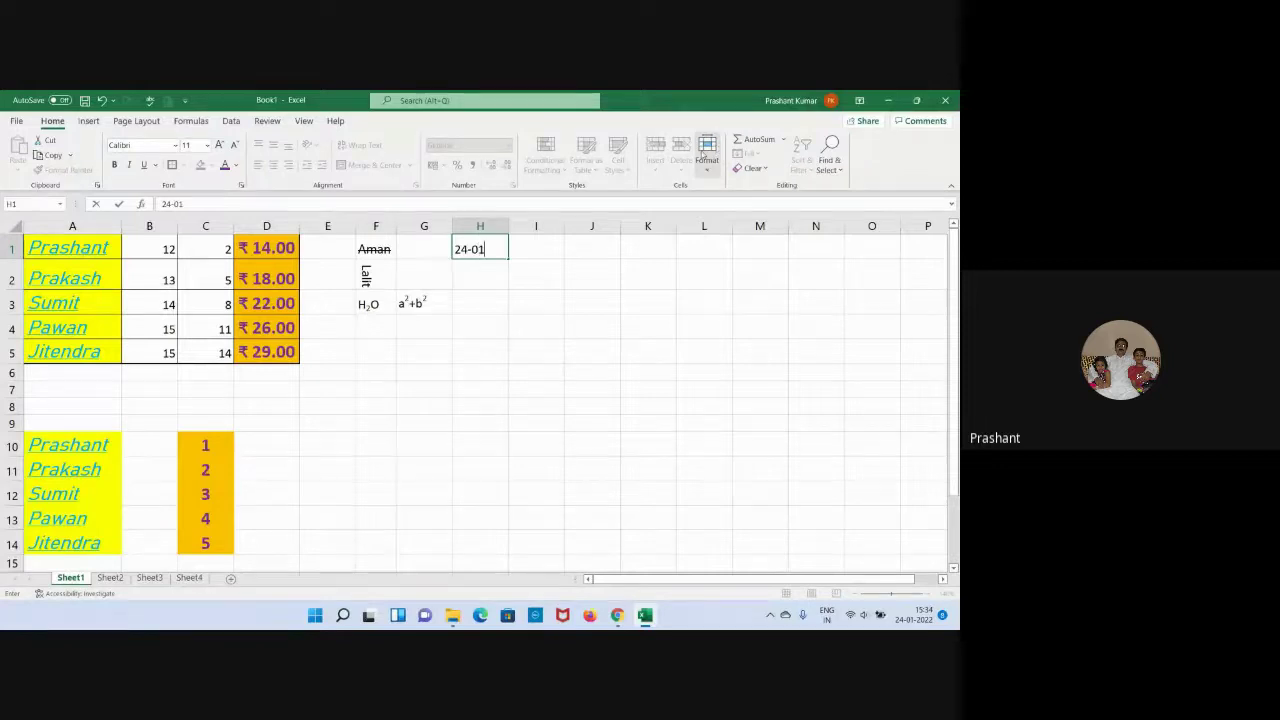
pyautogui.write('-2022')
pyautogui.press('Return')
pyautogui.click(699, 372)
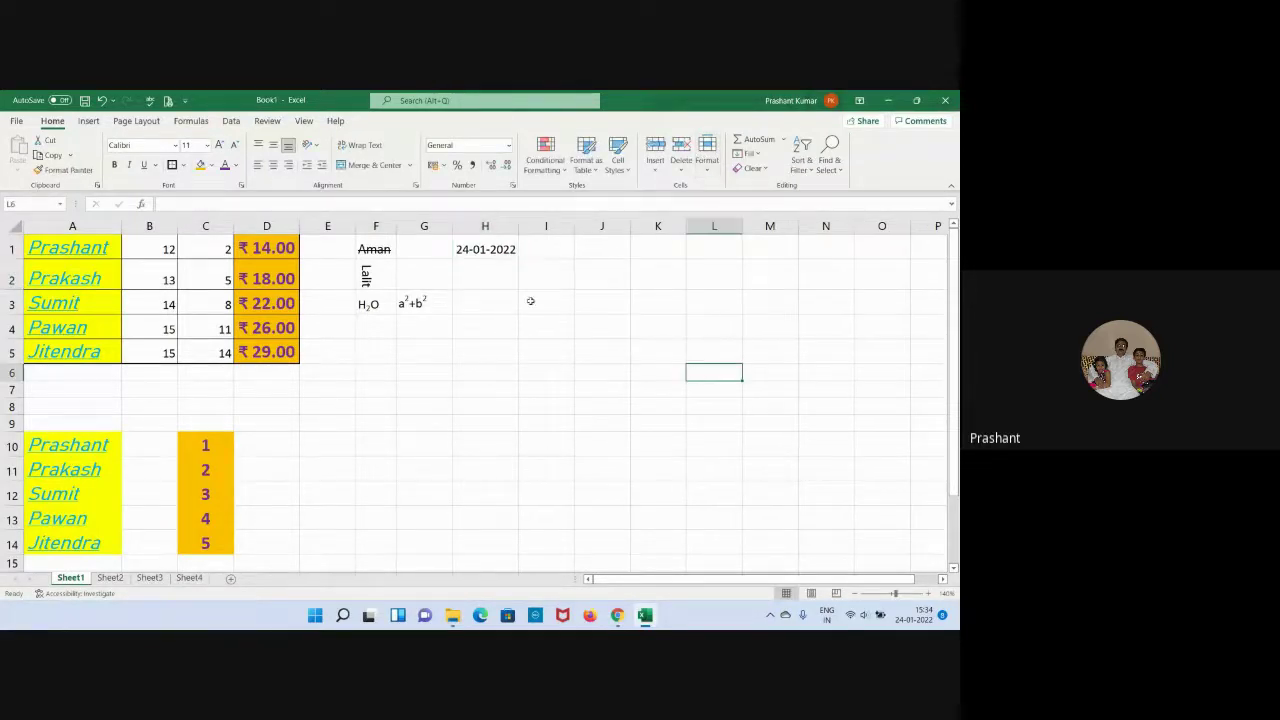
# Format H1 with the long date style so it shows 24 January 2022.
pyautogui.click(476, 249)
pyautogui.rightClick(476, 249)
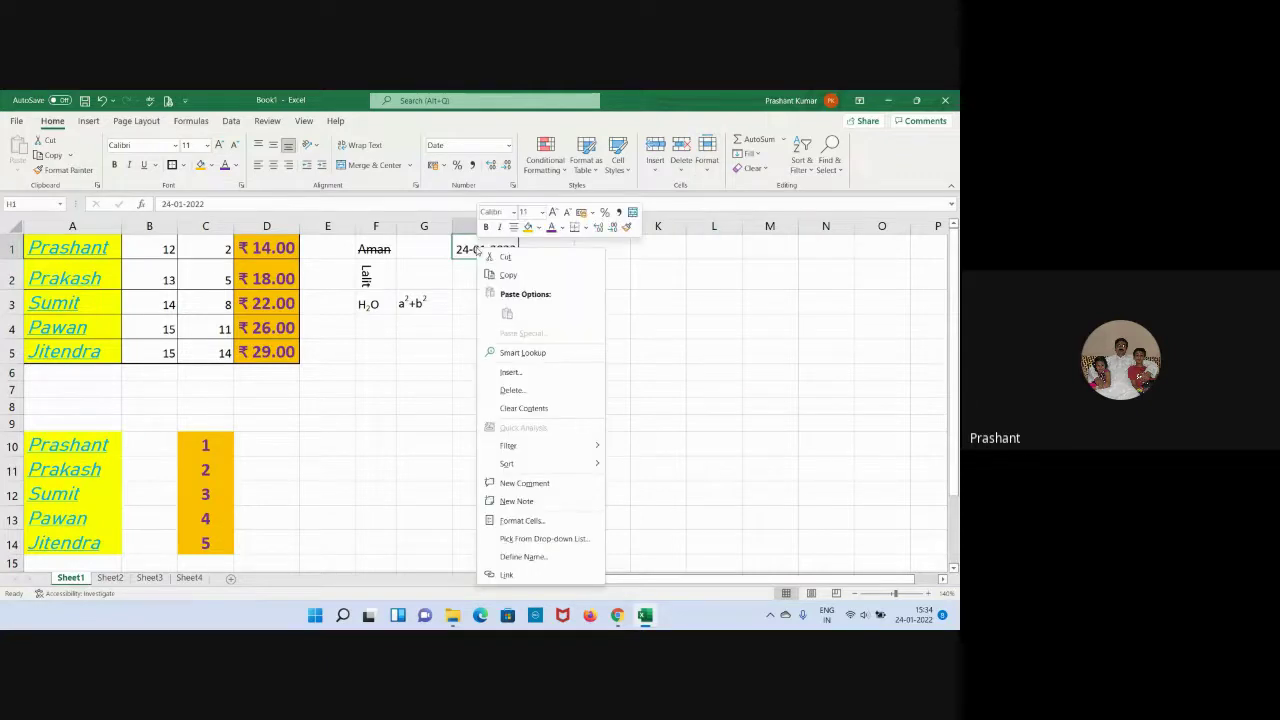
pyautogui.click(548, 521)
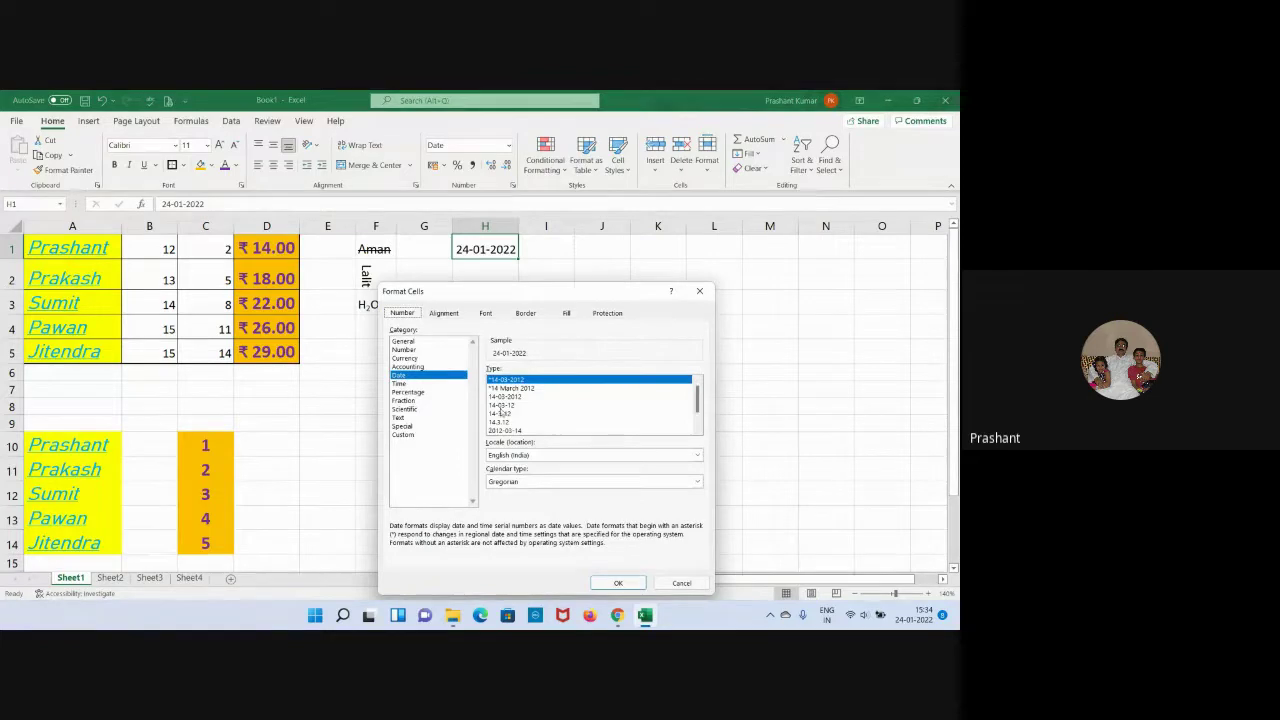
pyautogui.click(510, 390)
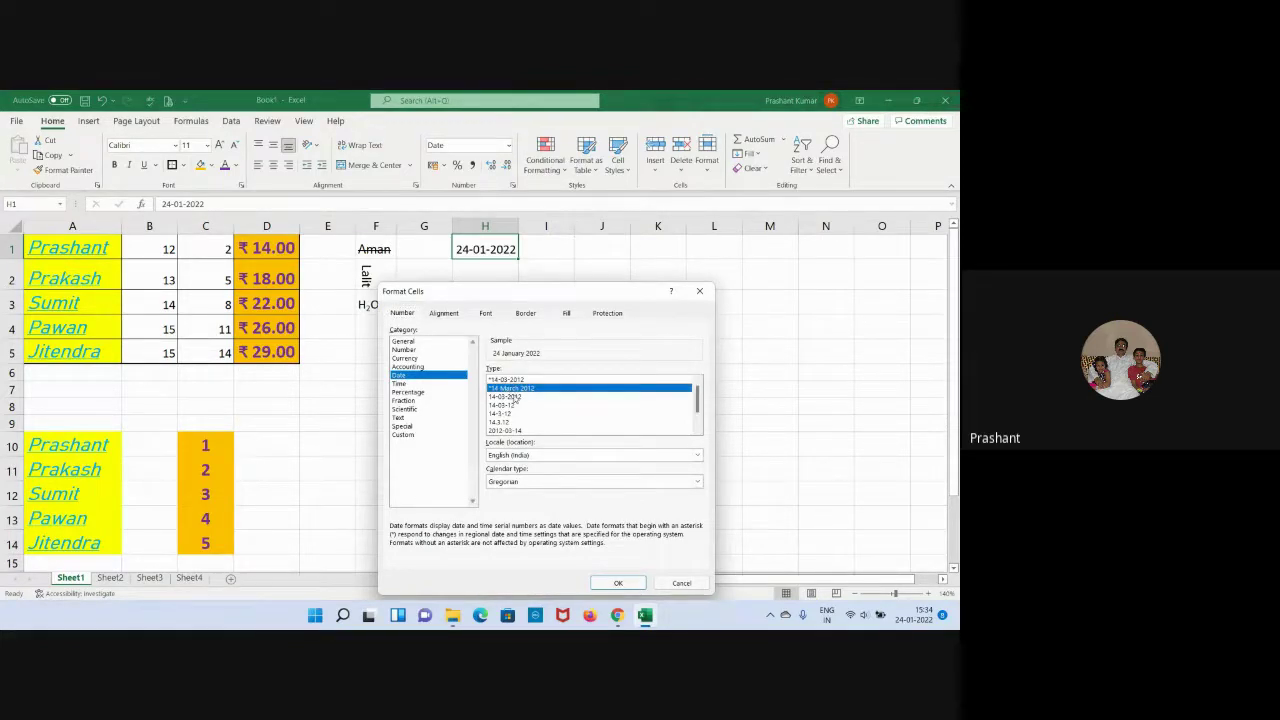
pyautogui.click(515, 397)
pyautogui.click(513, 405)
pyautogui.click(511, 413)
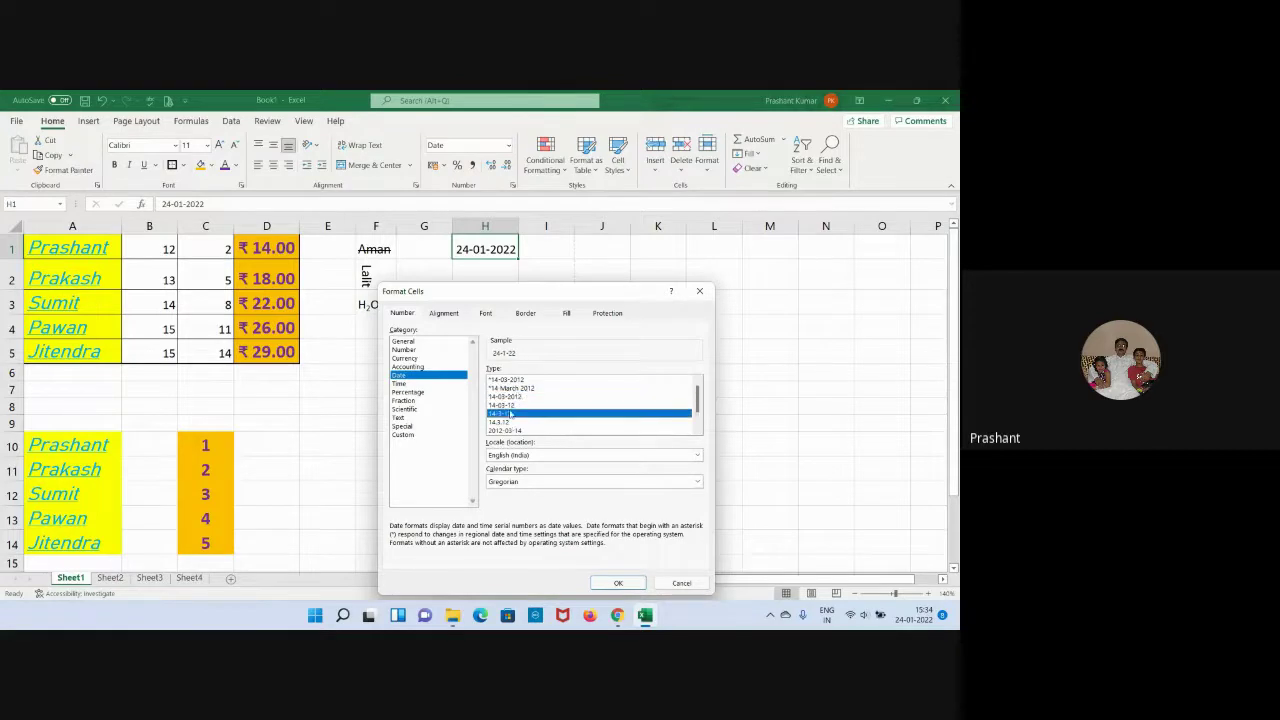
pyautogui.click(507, 422)
pyautogui.click(509, 430)
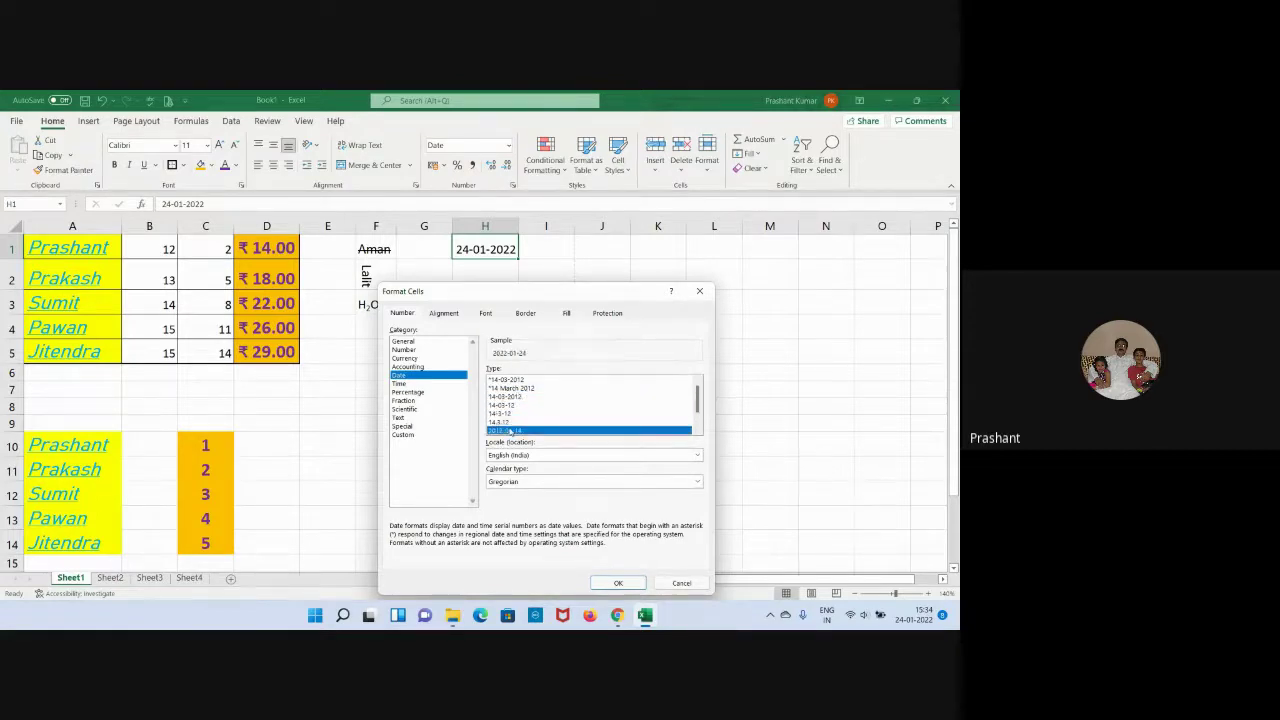
pyautogui.click(512, 388)
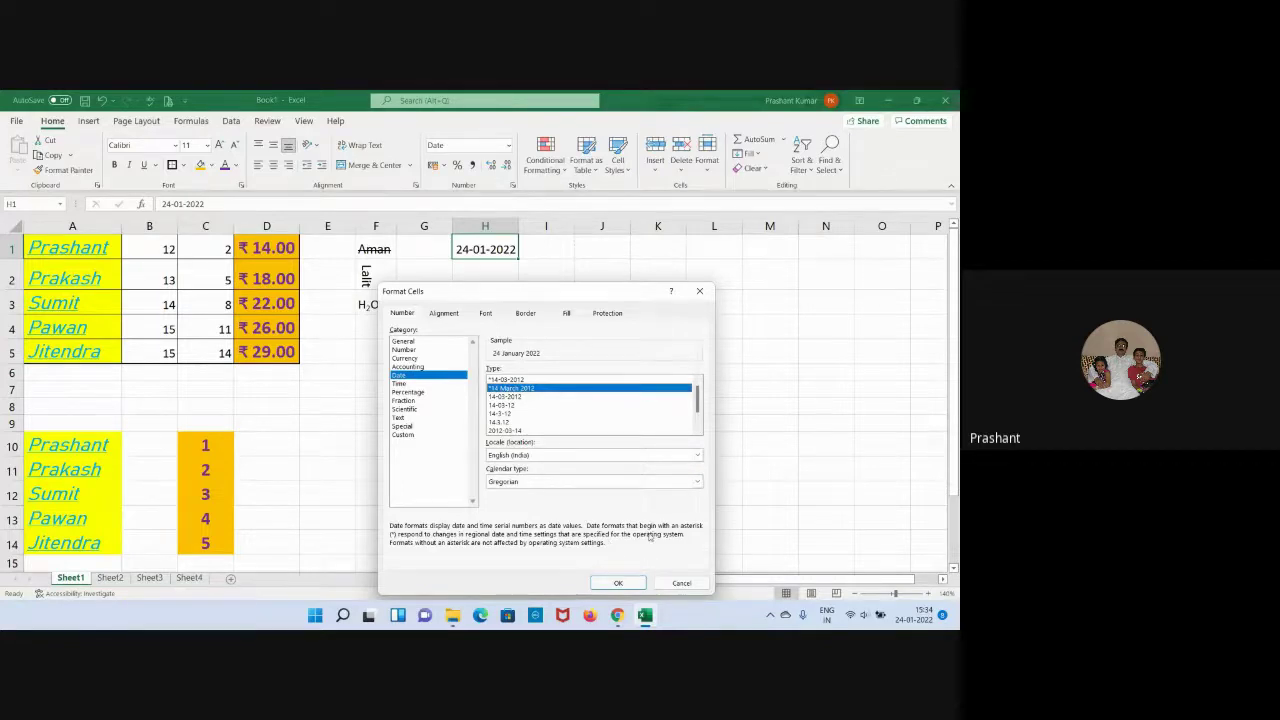
pyautogui.click(623, 583)
pyautogui.click(565, 360)
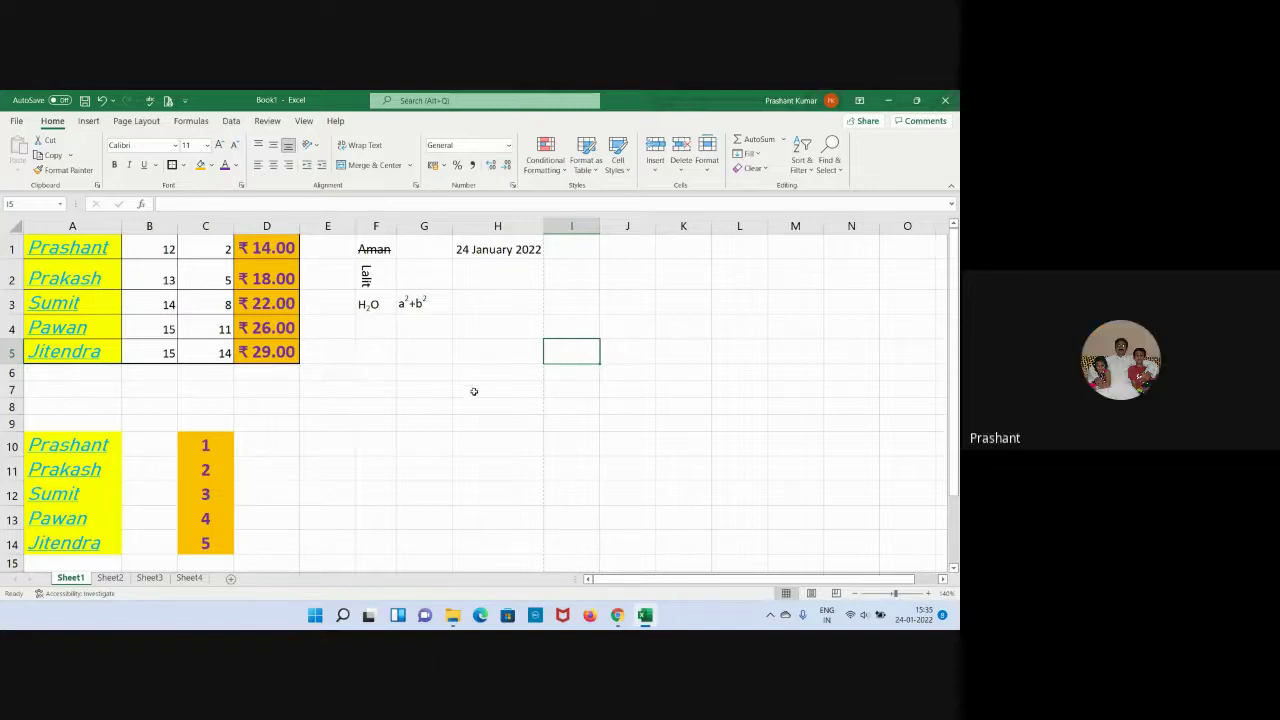
pyautogui.moveTo(472, 388); pyautogui.dragTo(467, 405)
pyautogui.click(596, 312)
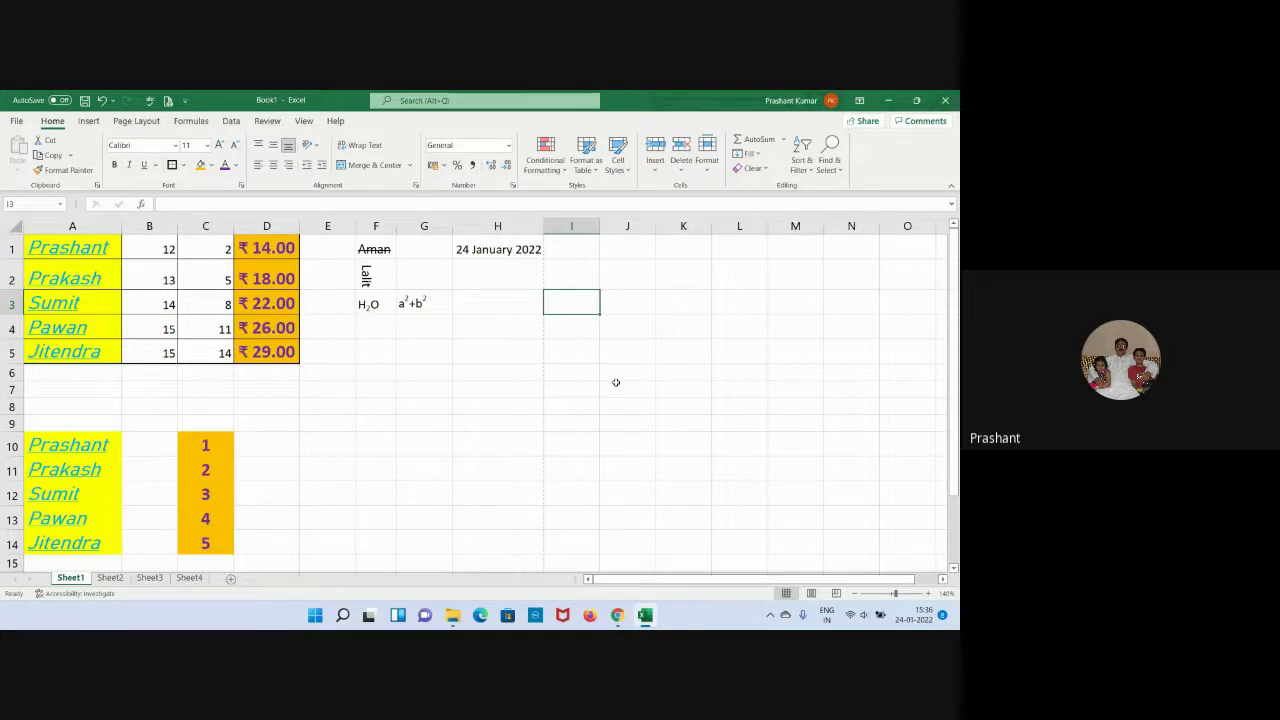
# Show the Page Layout options and preview the workbook Themes gallery without applying a theme.
pyautogui.click(121, 125)
pyautogui.click(458, 394)
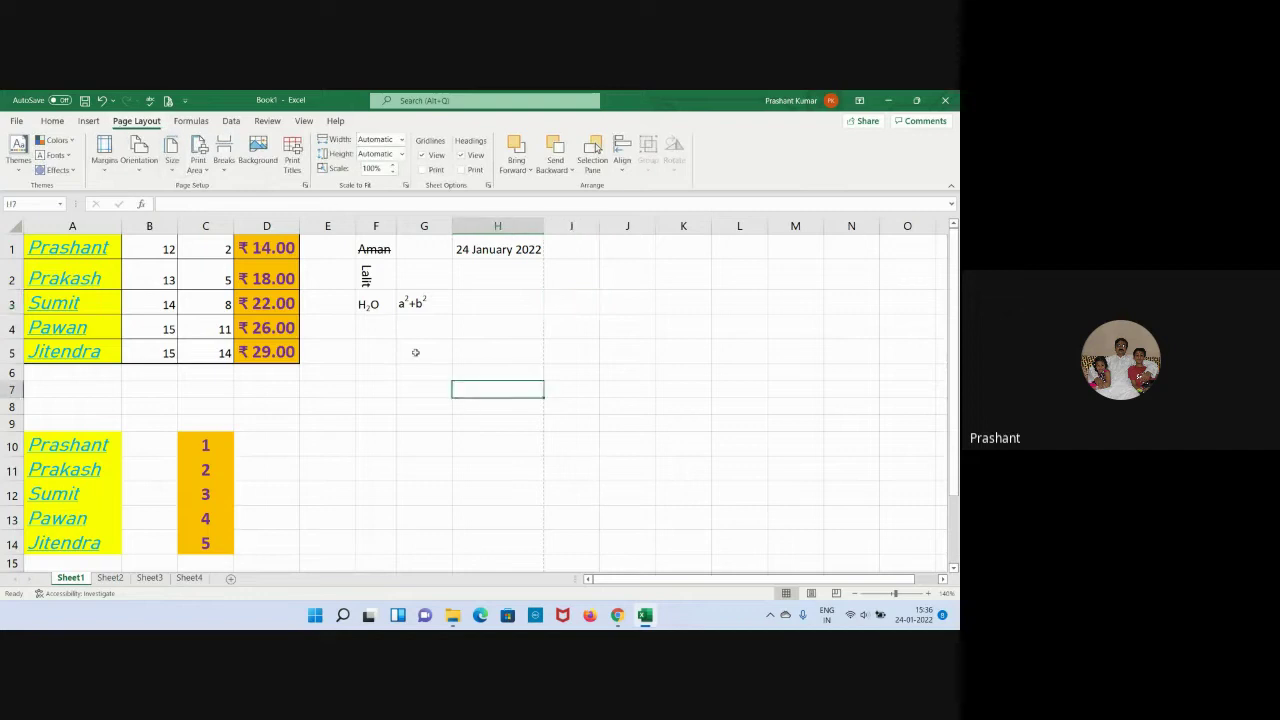
pyautogui.click(20, 165)
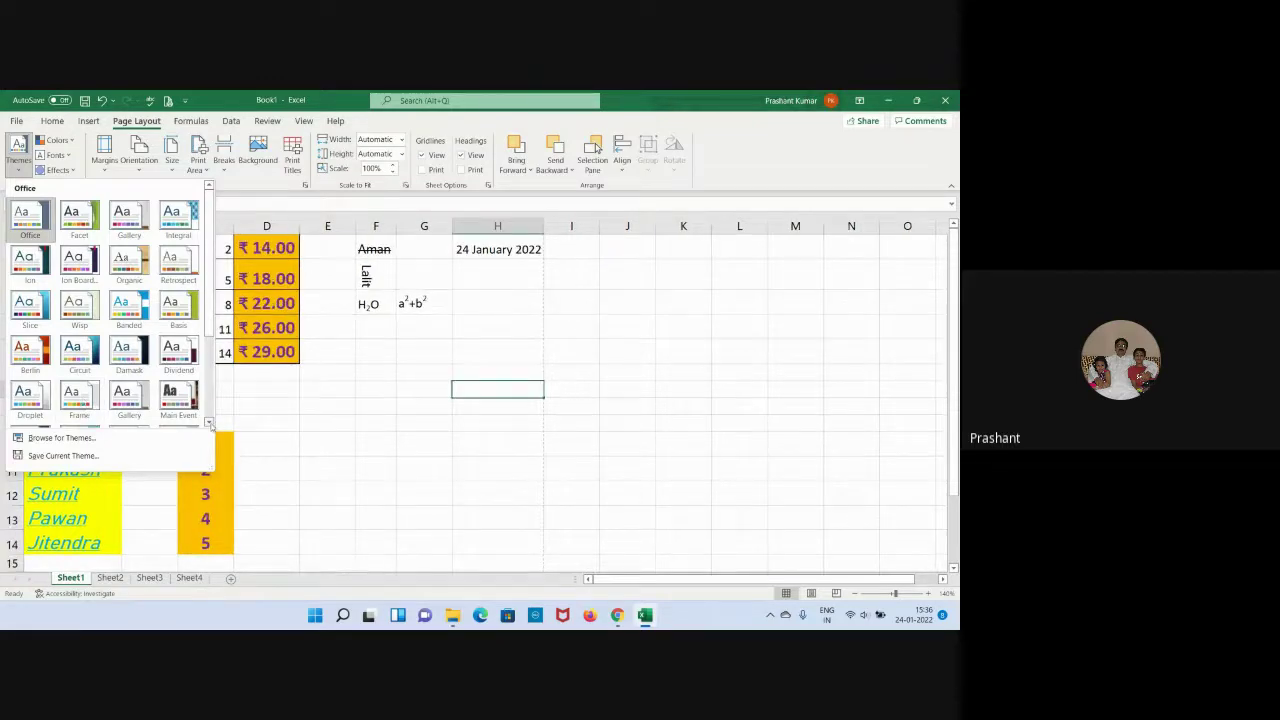
pyautogui.click(208, 423)
pyautogui.click(208, 423)
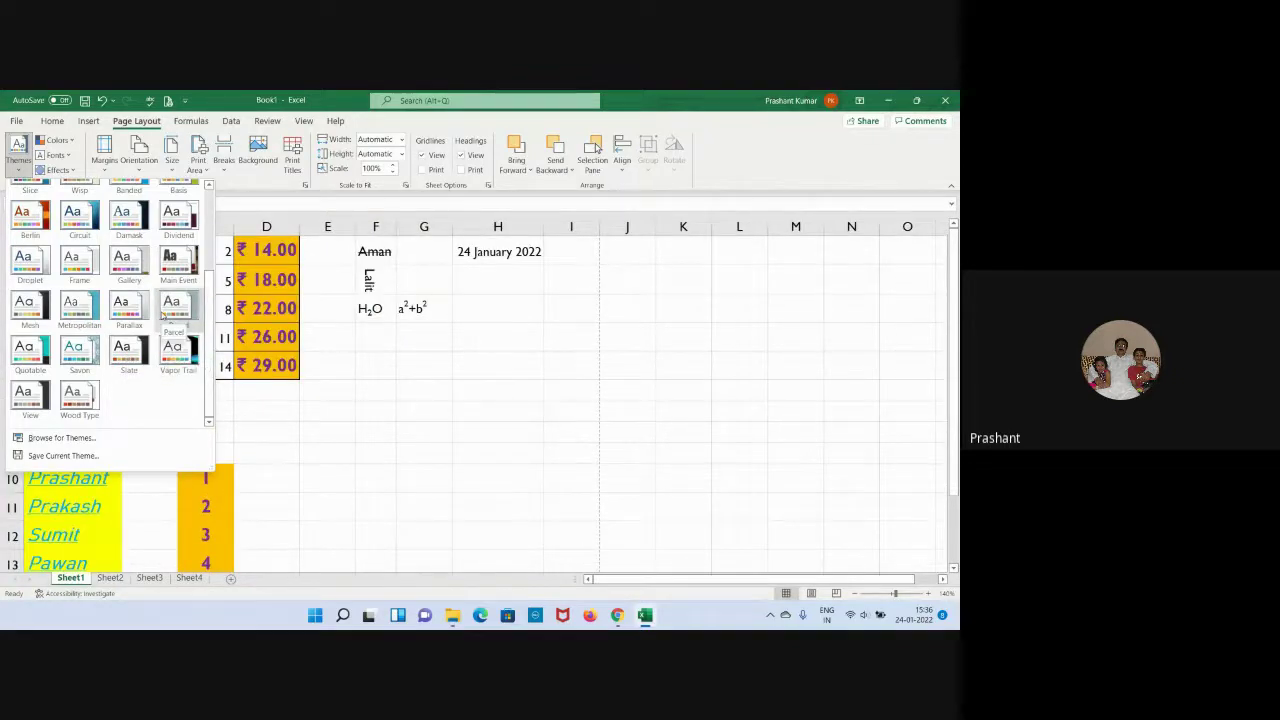
pyautogui.click(403, 380)
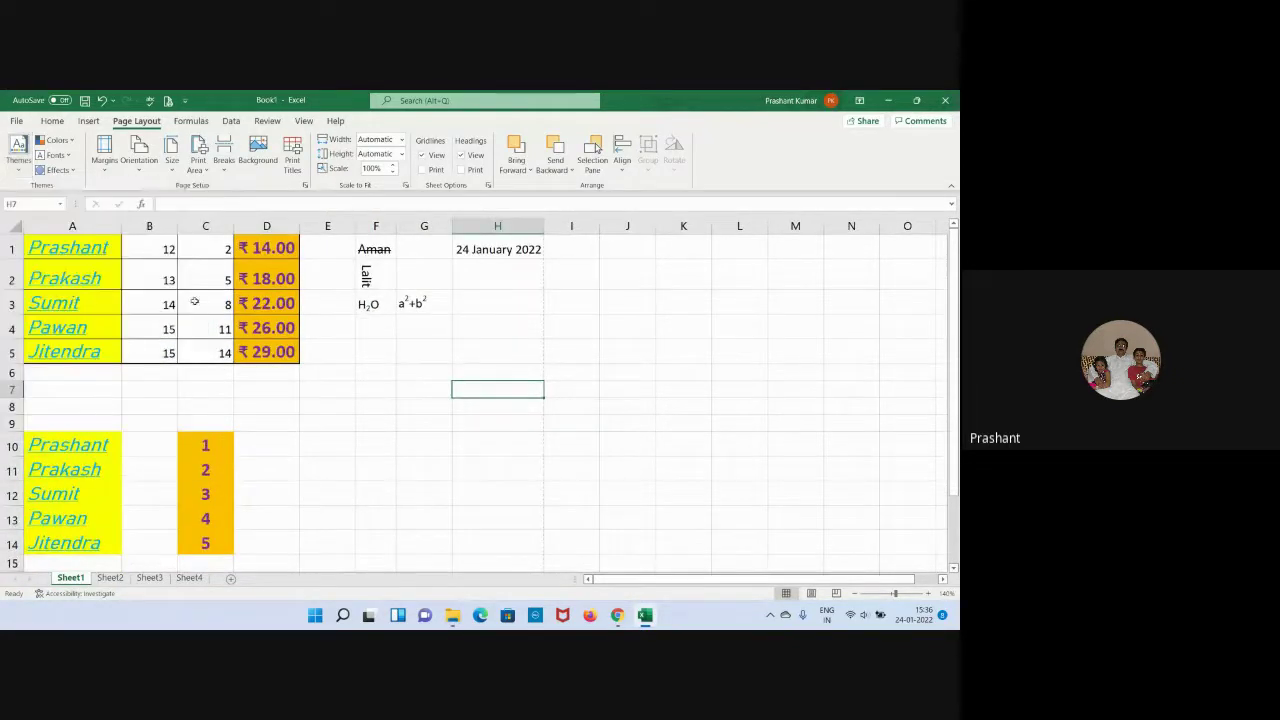
# Preview the theme Colors and Effects galleries, closing each without applying anything.
pyautogui.click(70, 142)
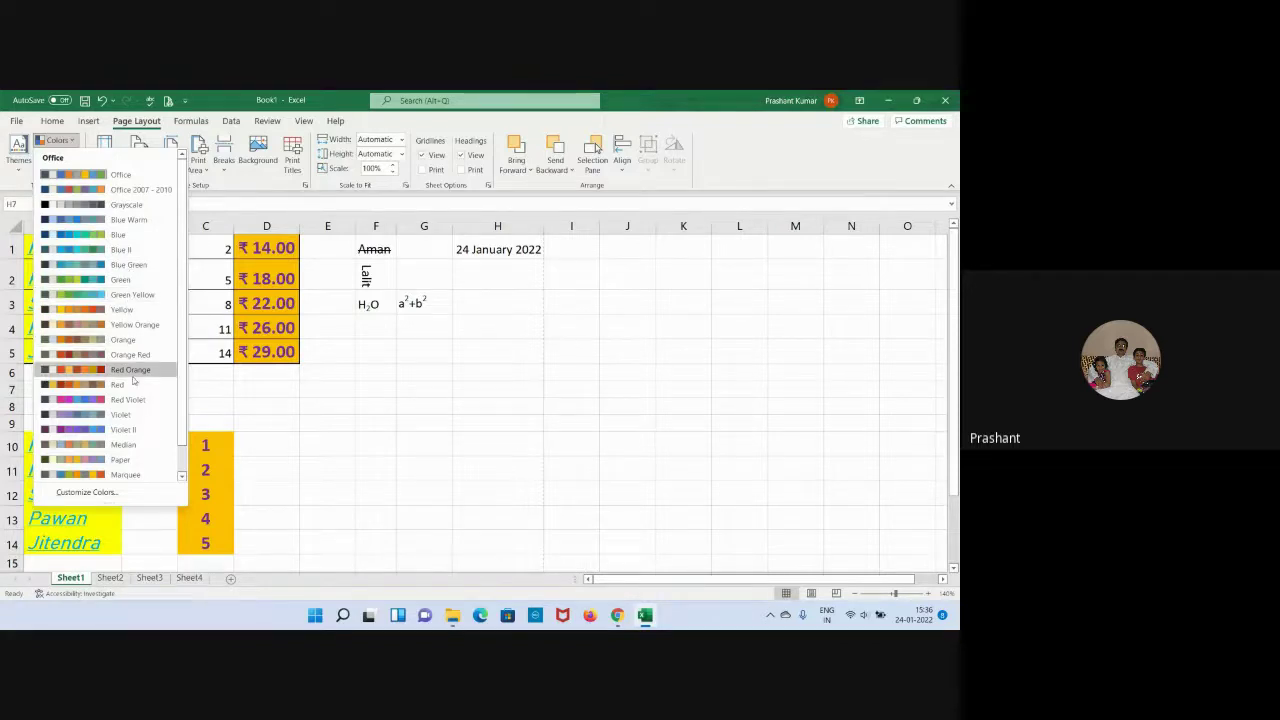
pyautogui.click(333, 407)
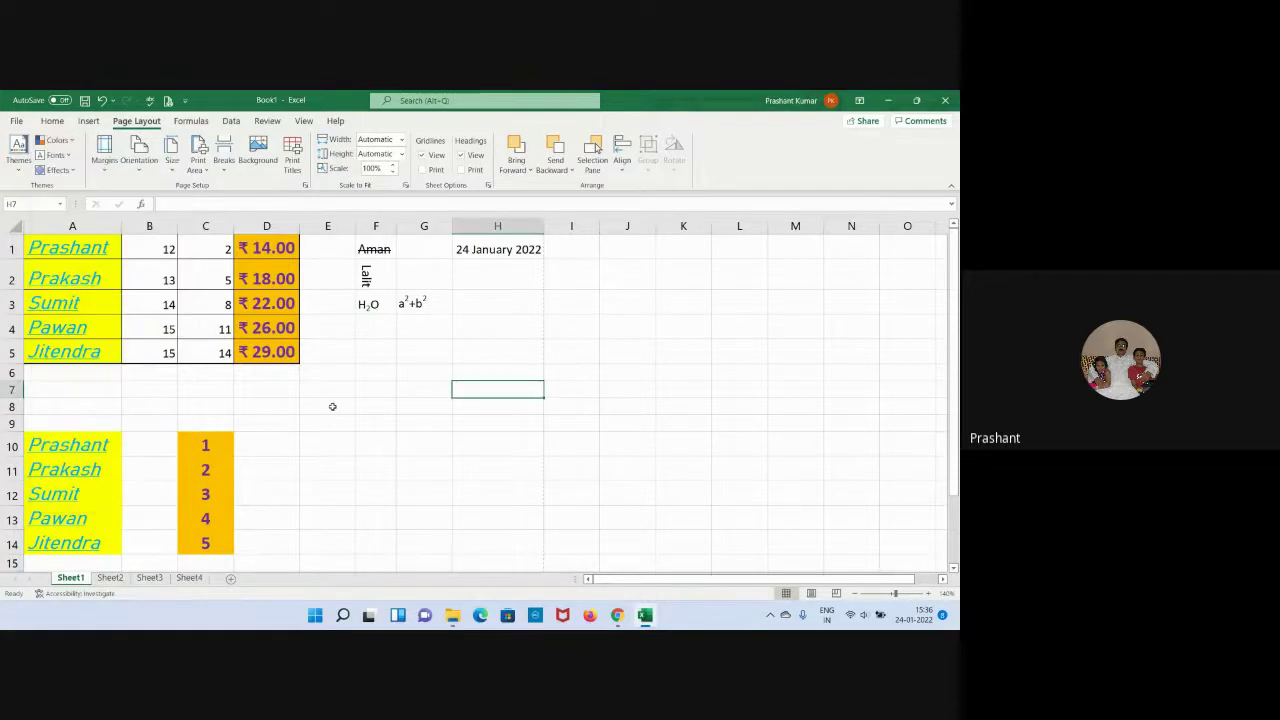
pyautogui.click(72, 172)
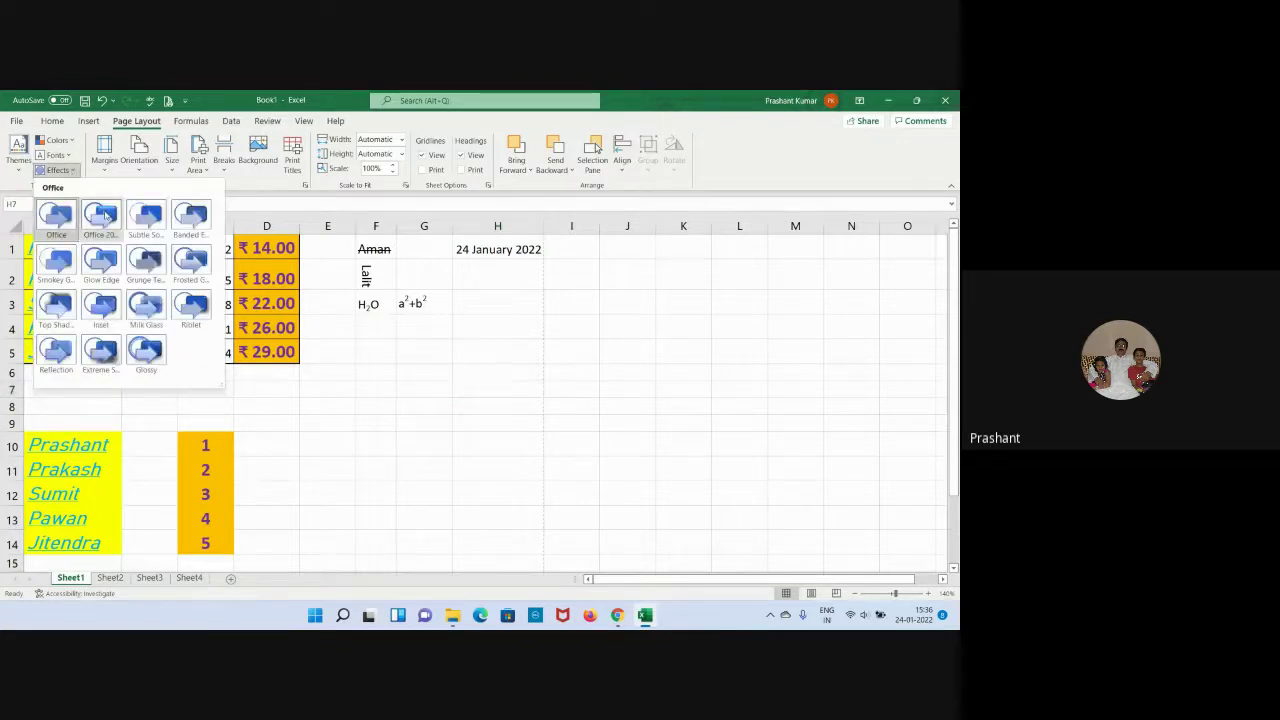
pyautogui.click(482, 358)
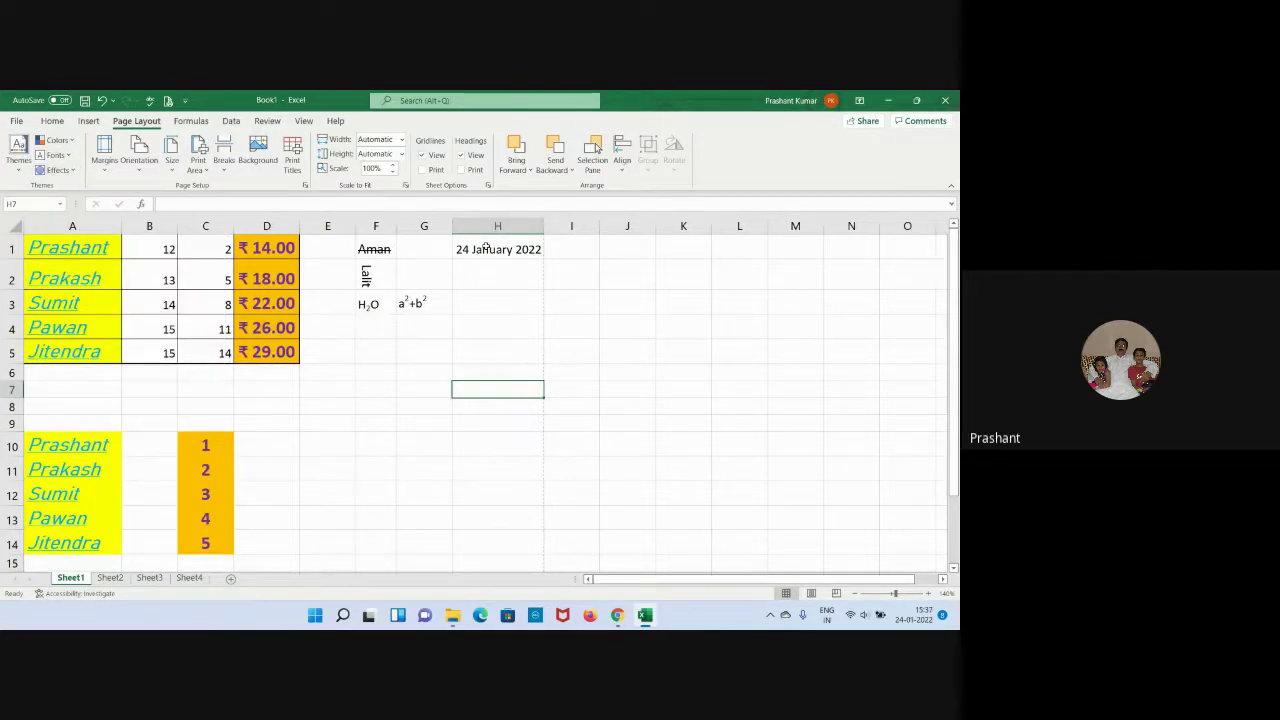
# With date cell H1 selected, browse the Effects gallery again and leave the worksheet unchanged.
pyautogui.click(482, 247)
pyautogui.click(58, 170)
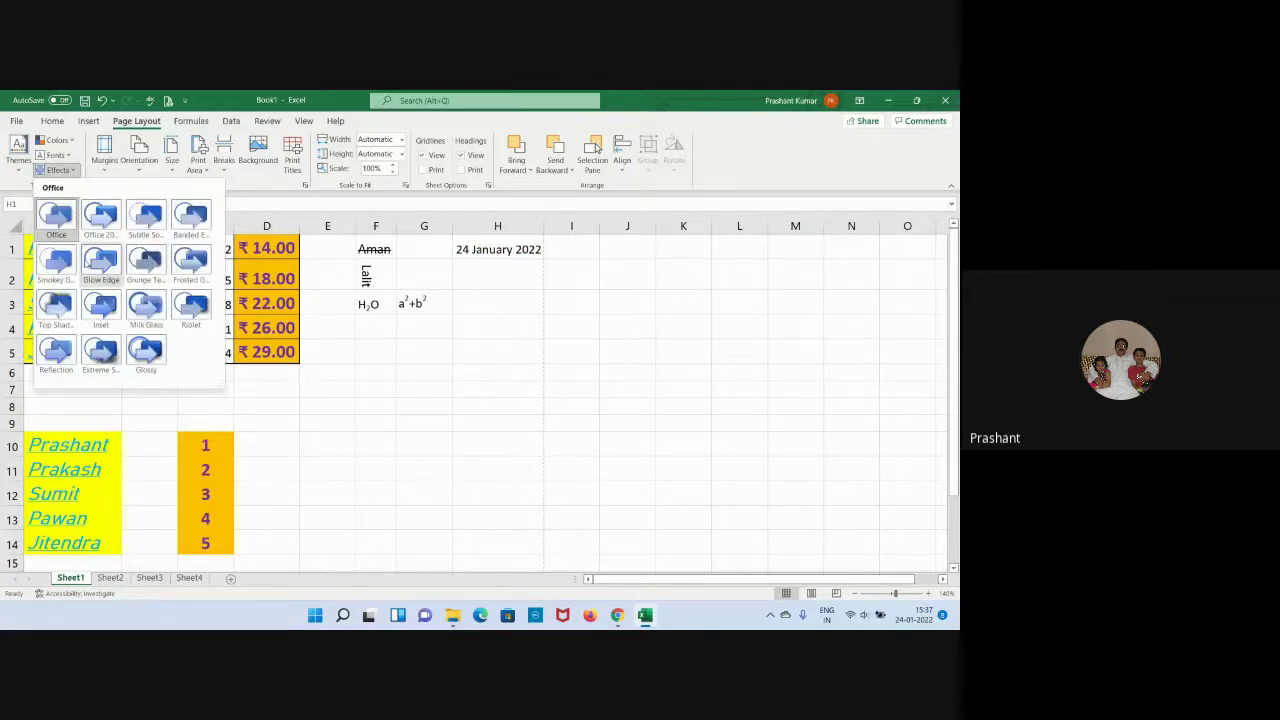
pyautogui.click(324, 370)
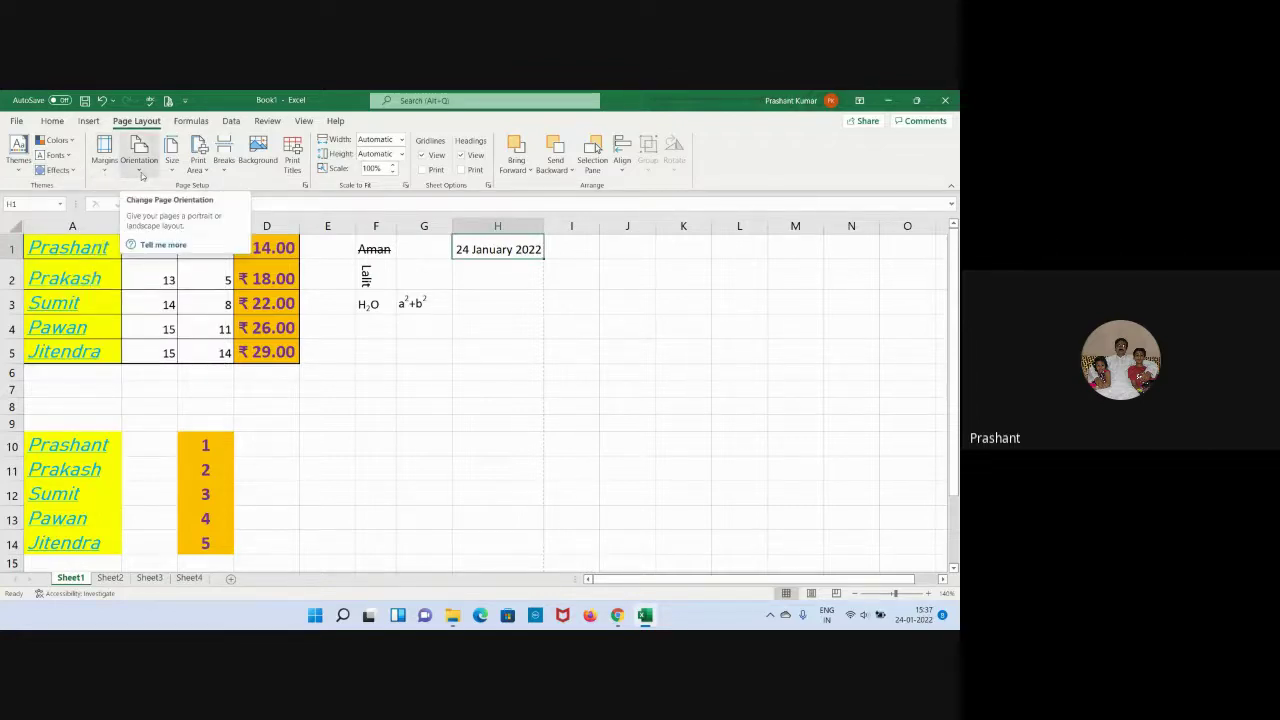
pyautogui.click(421, 404)
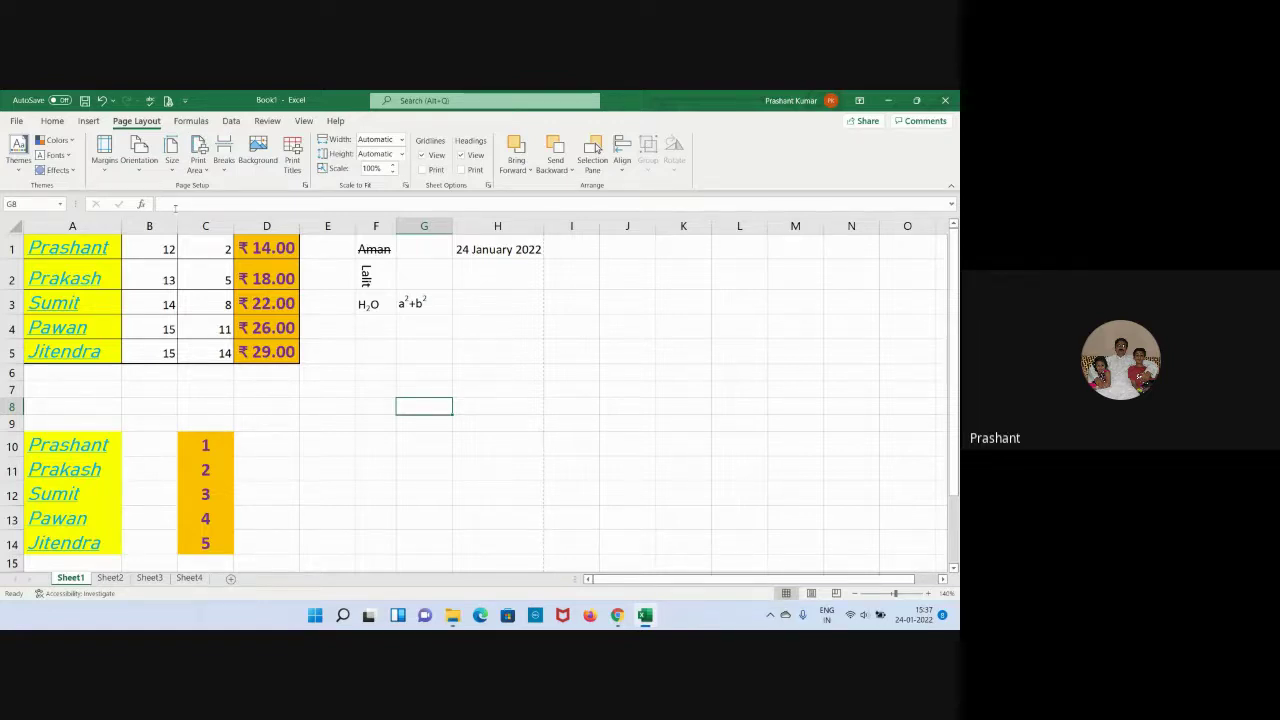
# After a first print preview, switch the sheet to landscape orientation and preview it again.
pyautogui.click(168, 101)
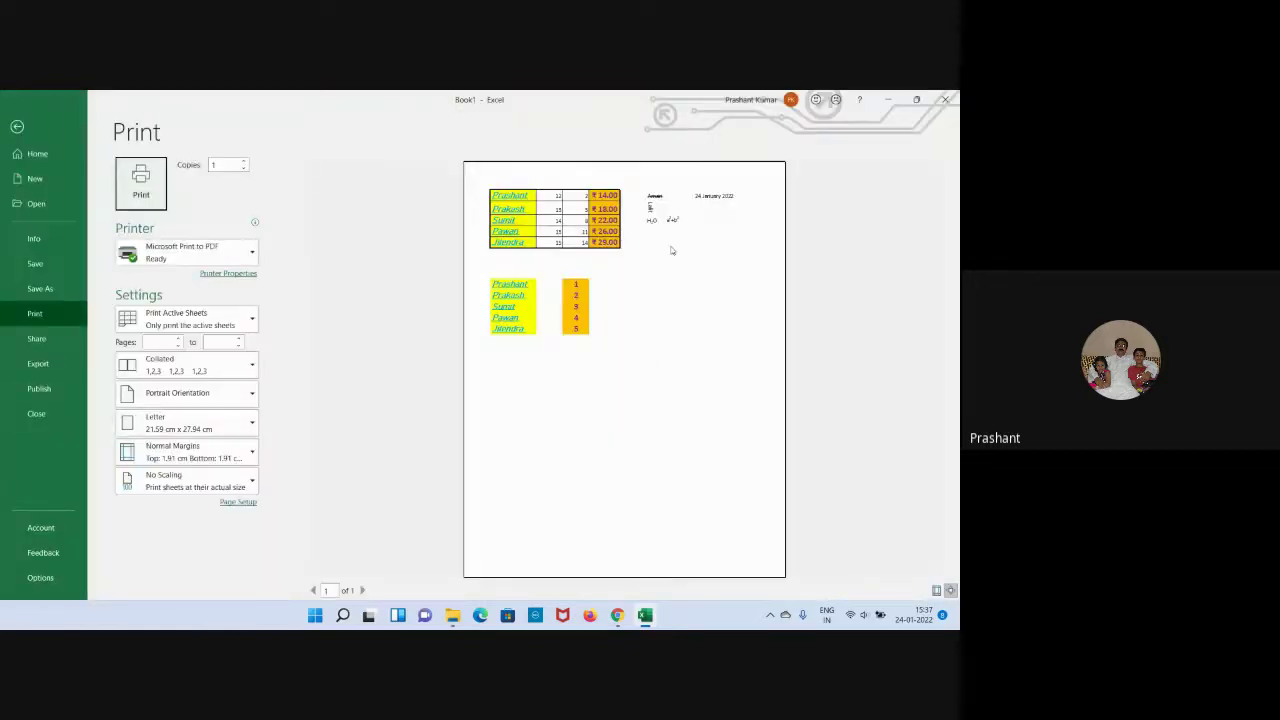
pyautogui.click(16, 128)
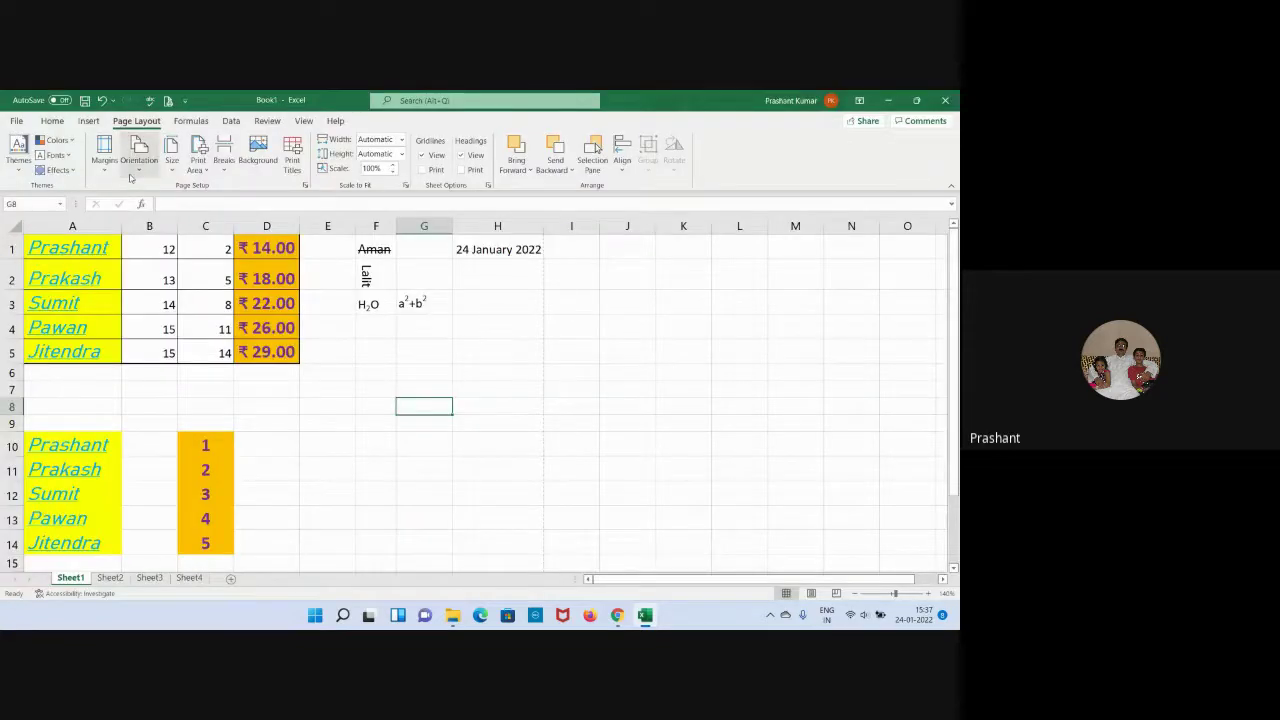
pyautogui.click(132, 168)
pyautogui.click(155, 224)
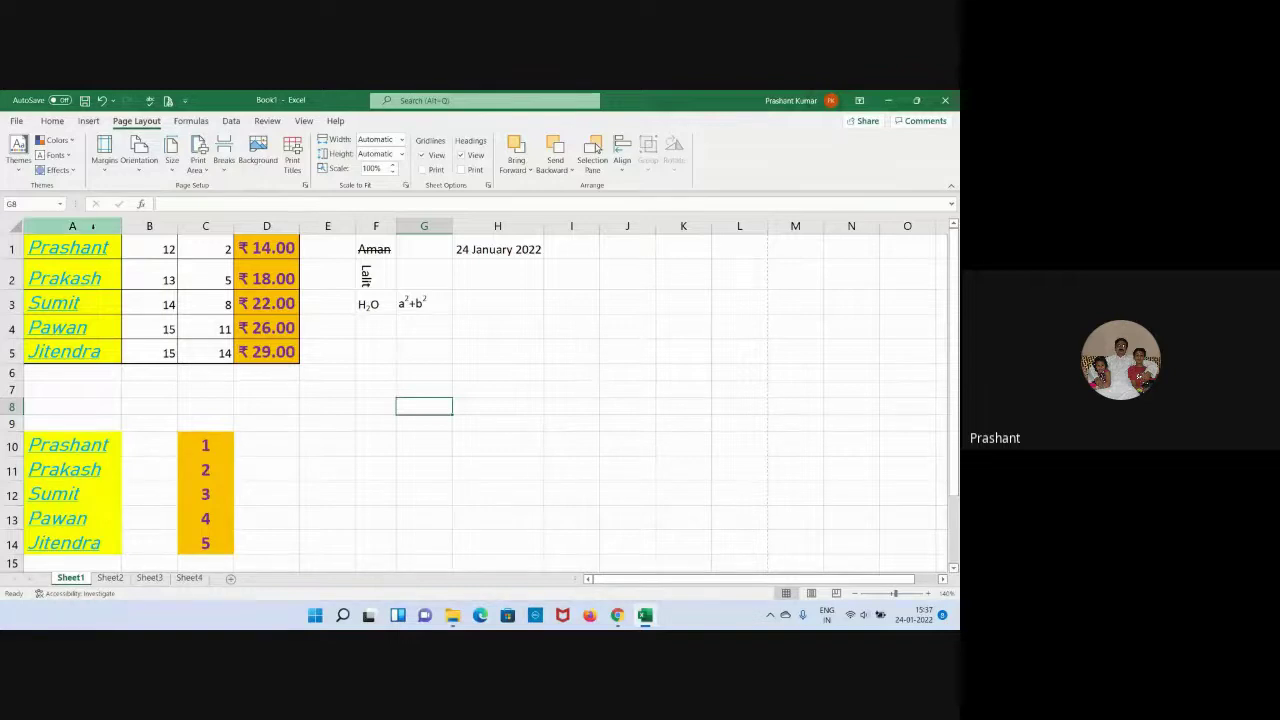
pyautogui.click(168, 101)
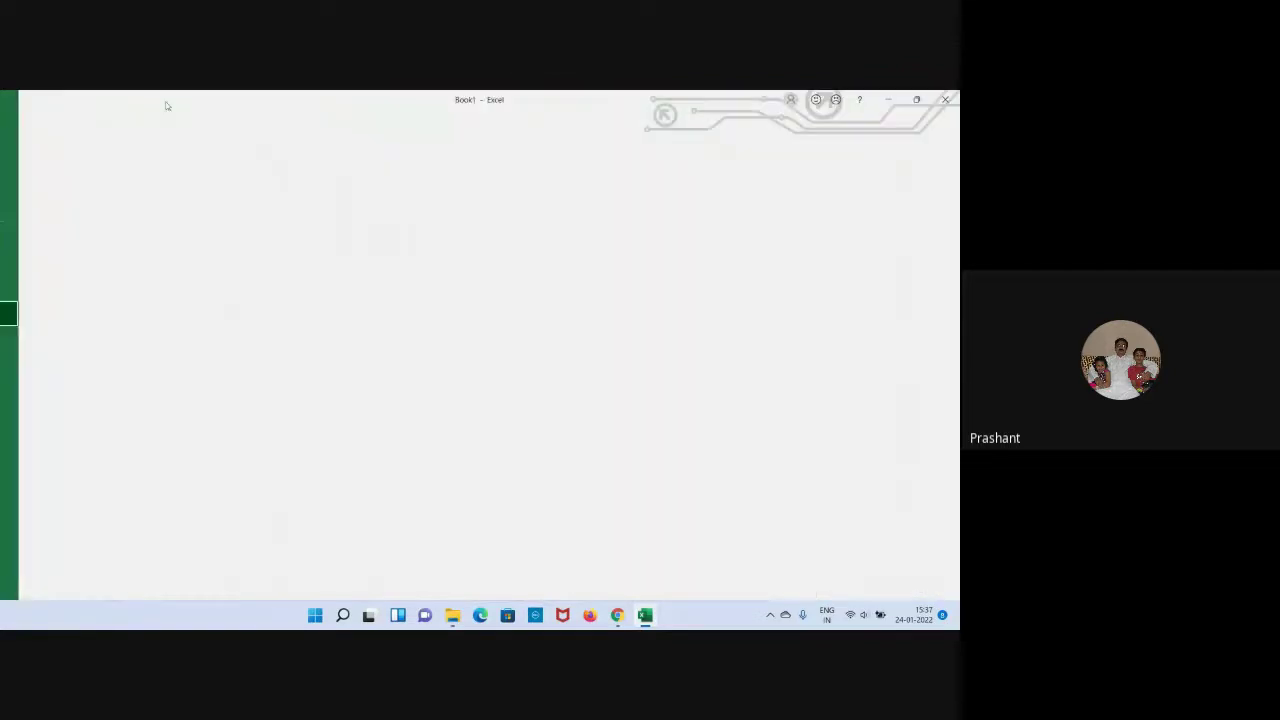
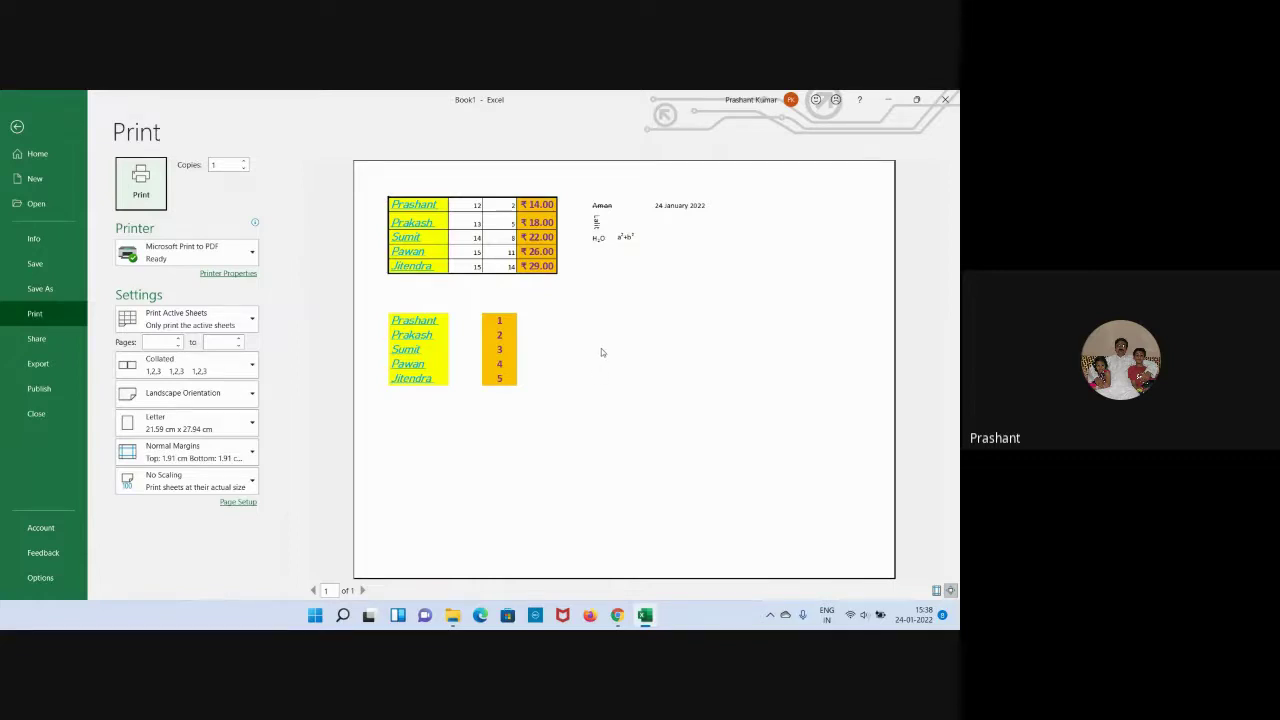
# Leave the one-page landscape print preview and go back to the worksheet.
pyautogui.click(16, 128)
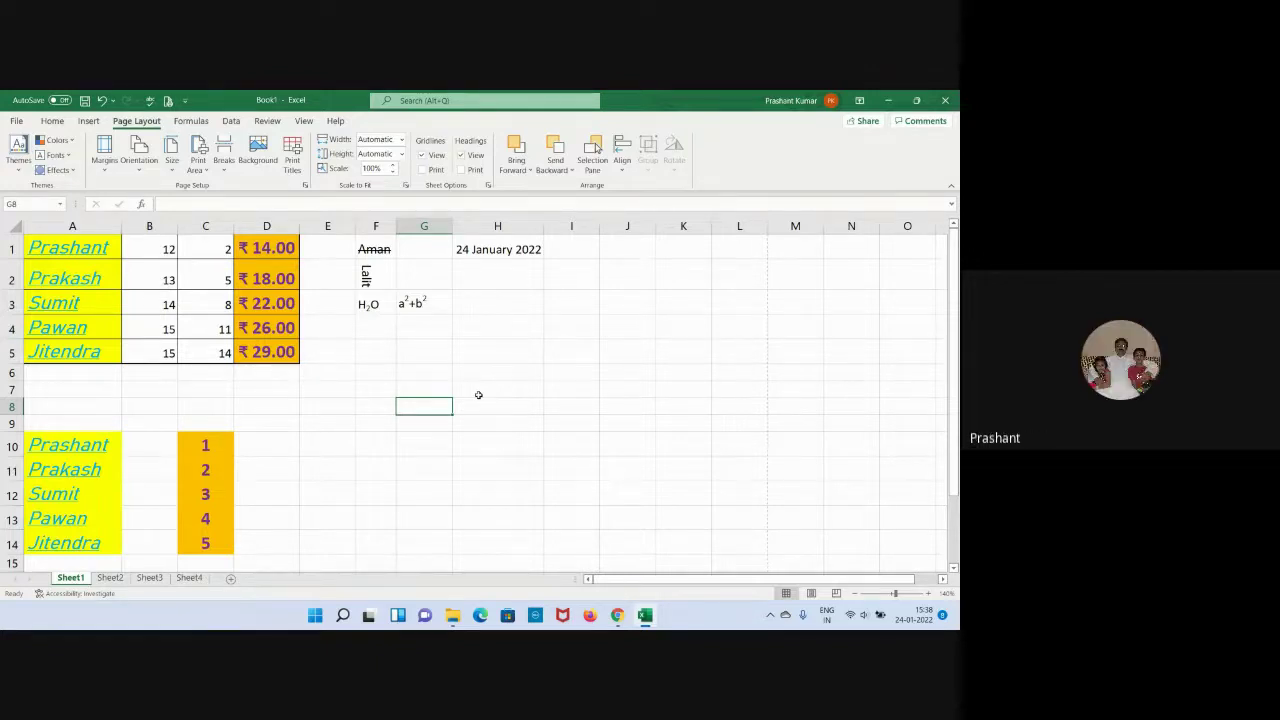
pyautogui.scroll(-5, 510, 362)
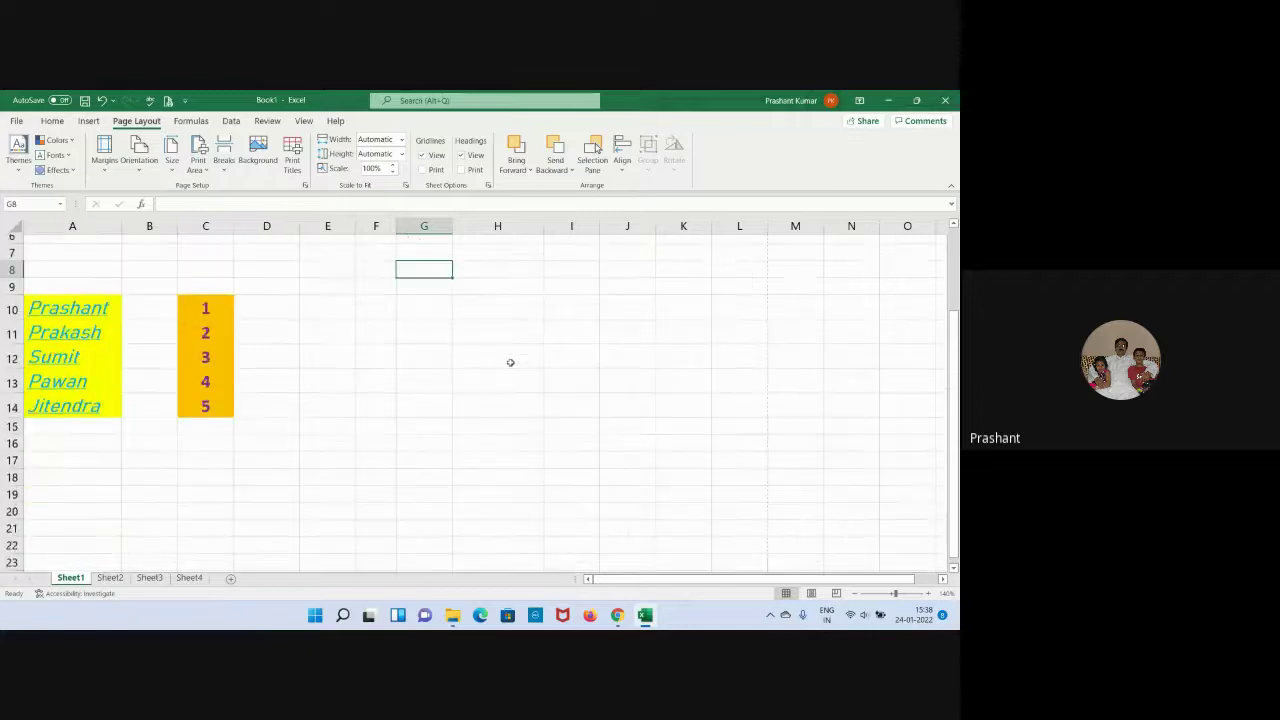
pyautogui.scroll(-1, 510, 362)
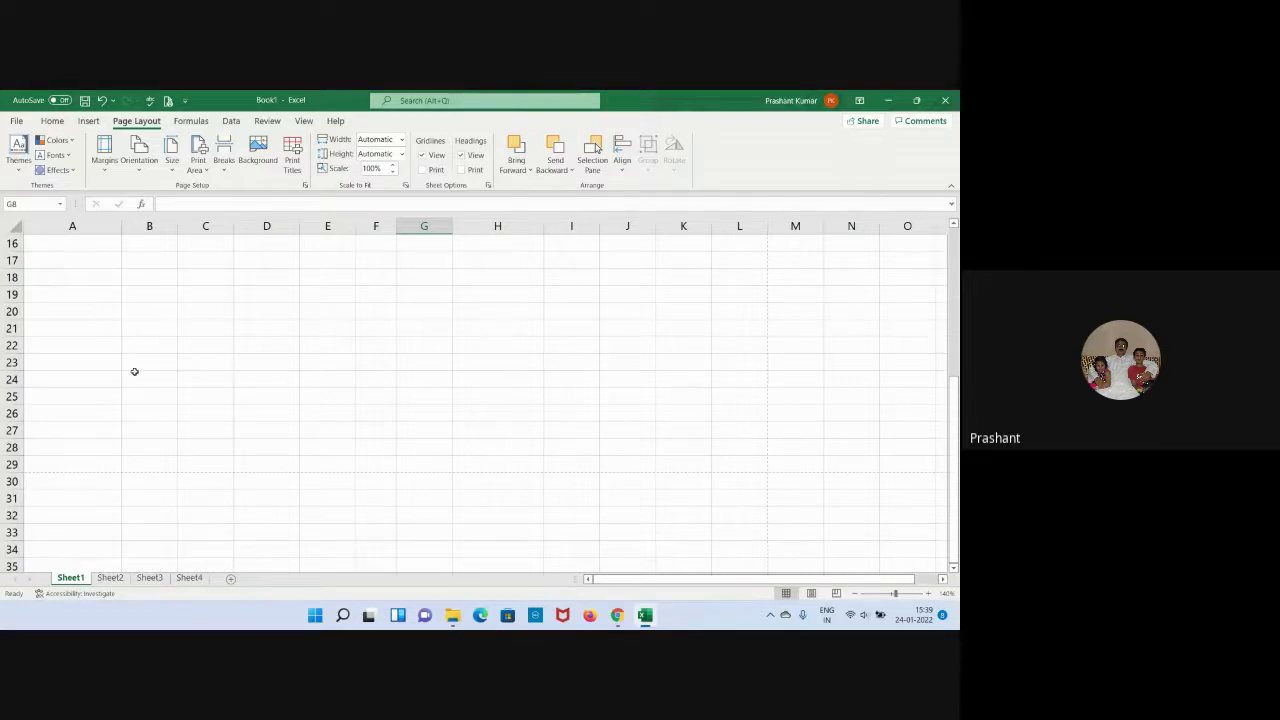
pyautogui.scroll(2, 134, 371)
pyautogui.scroll(3, 134, 371)
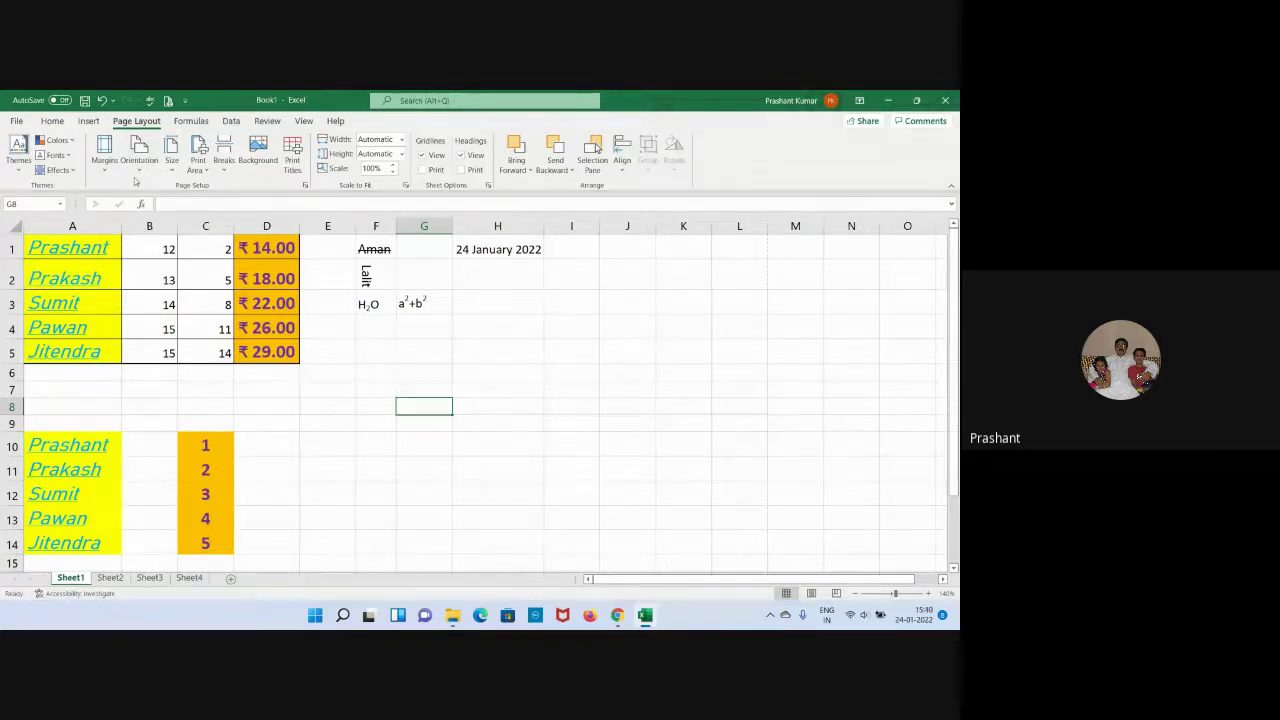
# Set the font size of range A1:H14 to 18.
pyautogui.click(577, 393)
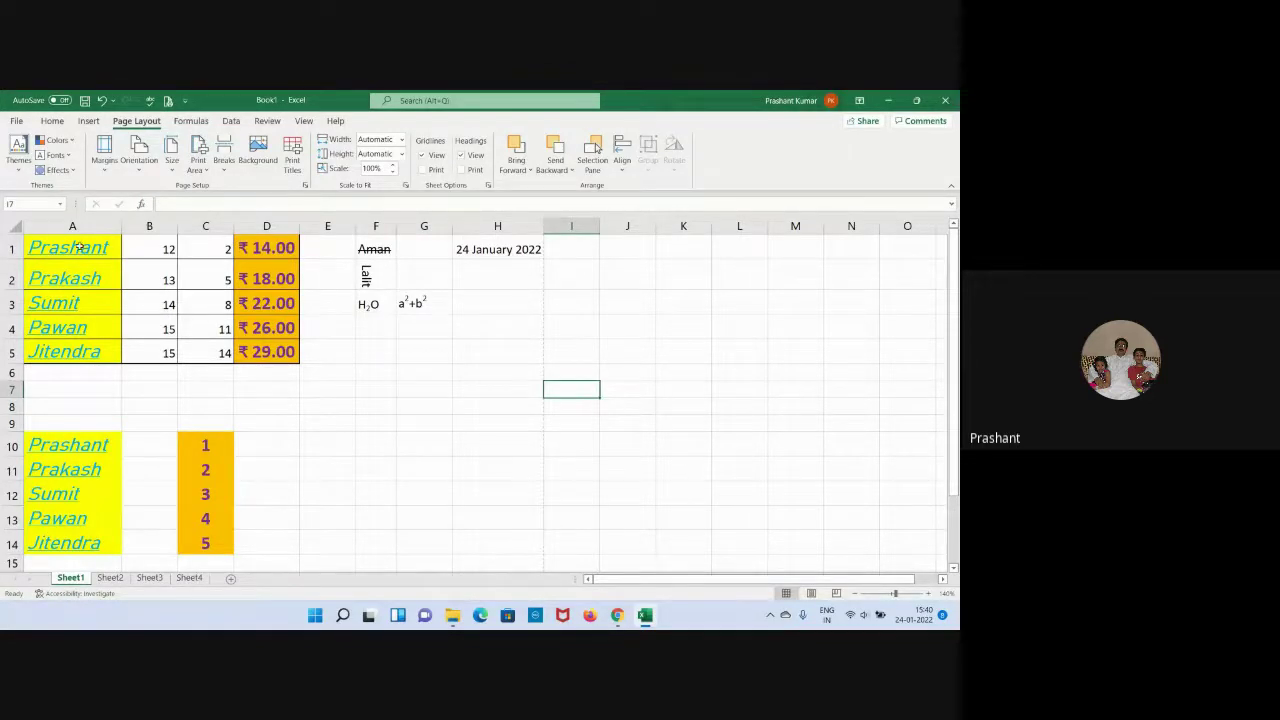
pyautogui.moveTo(79, 246)
pyautogui.mouseDown()
pyautogui.moveTo(477, 267)
pyautogui.moveTo(461, 542)
pyautogui.mouseUp()
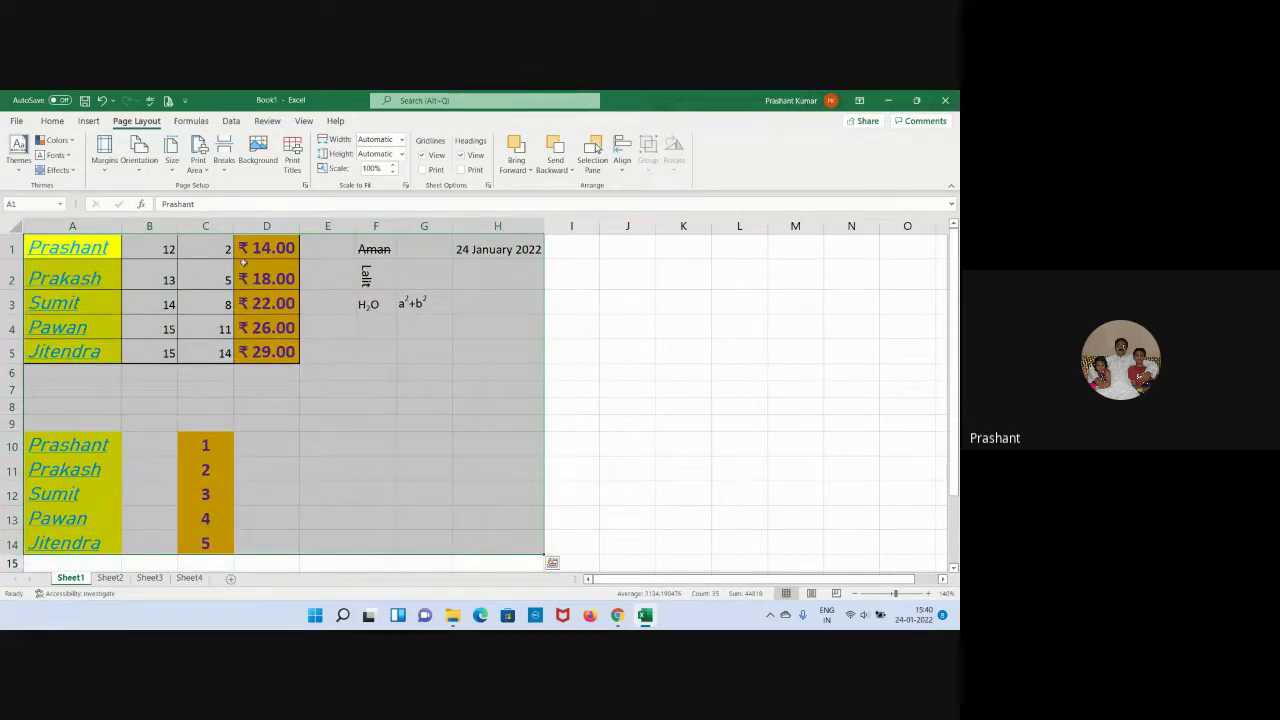
pyautogui.click(51, 121)
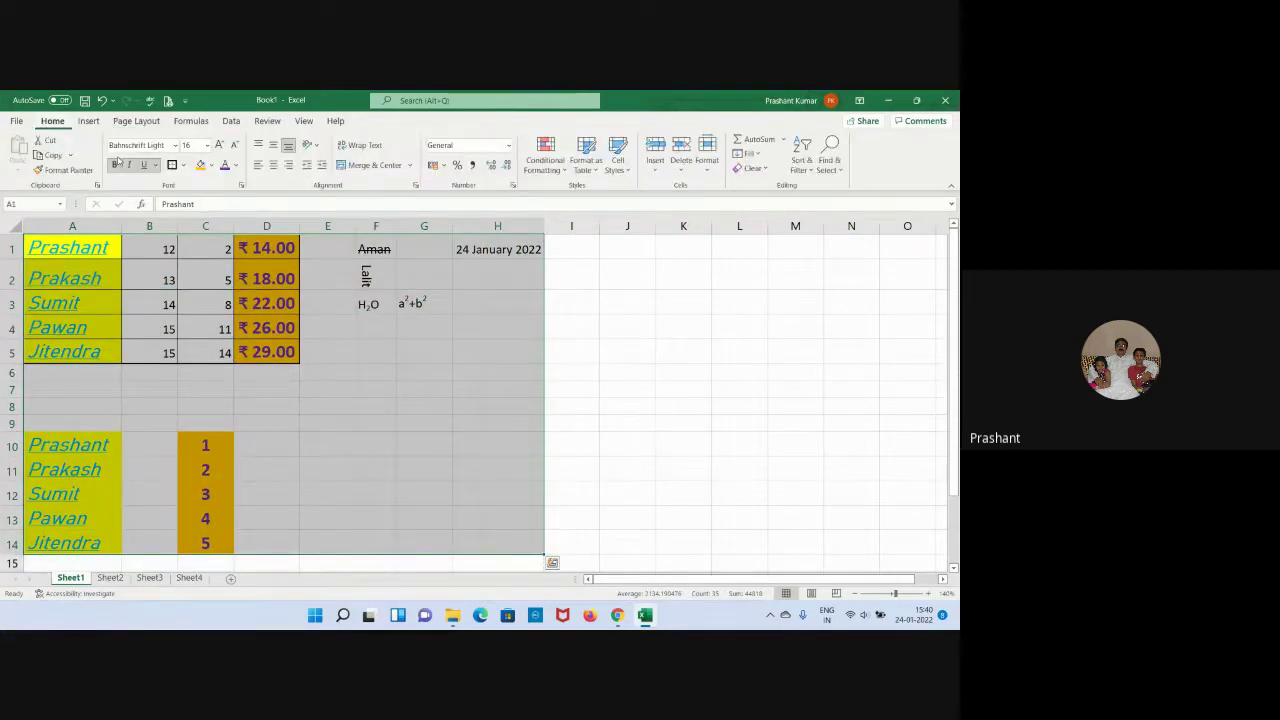
pyautogui.click(207, 145)
pyautogui.click(190, 268)
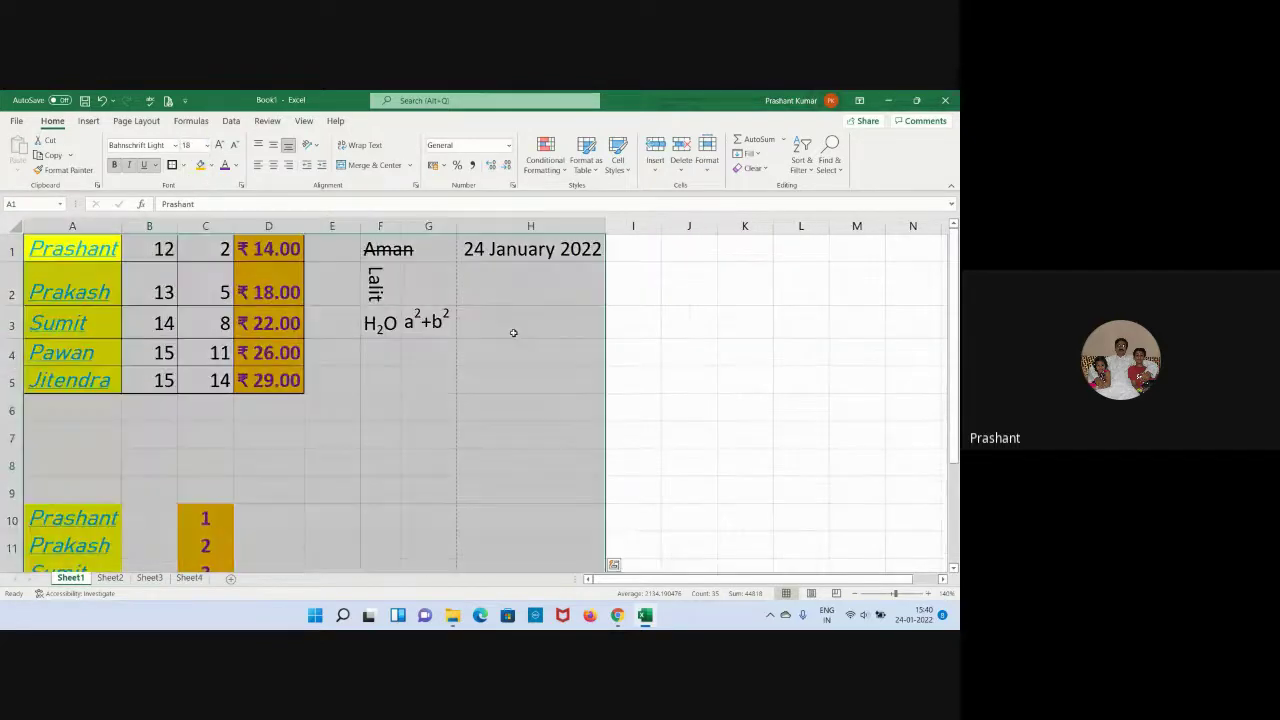
pyautogui.click(556, 350)
pyautogui.click(608, 345)
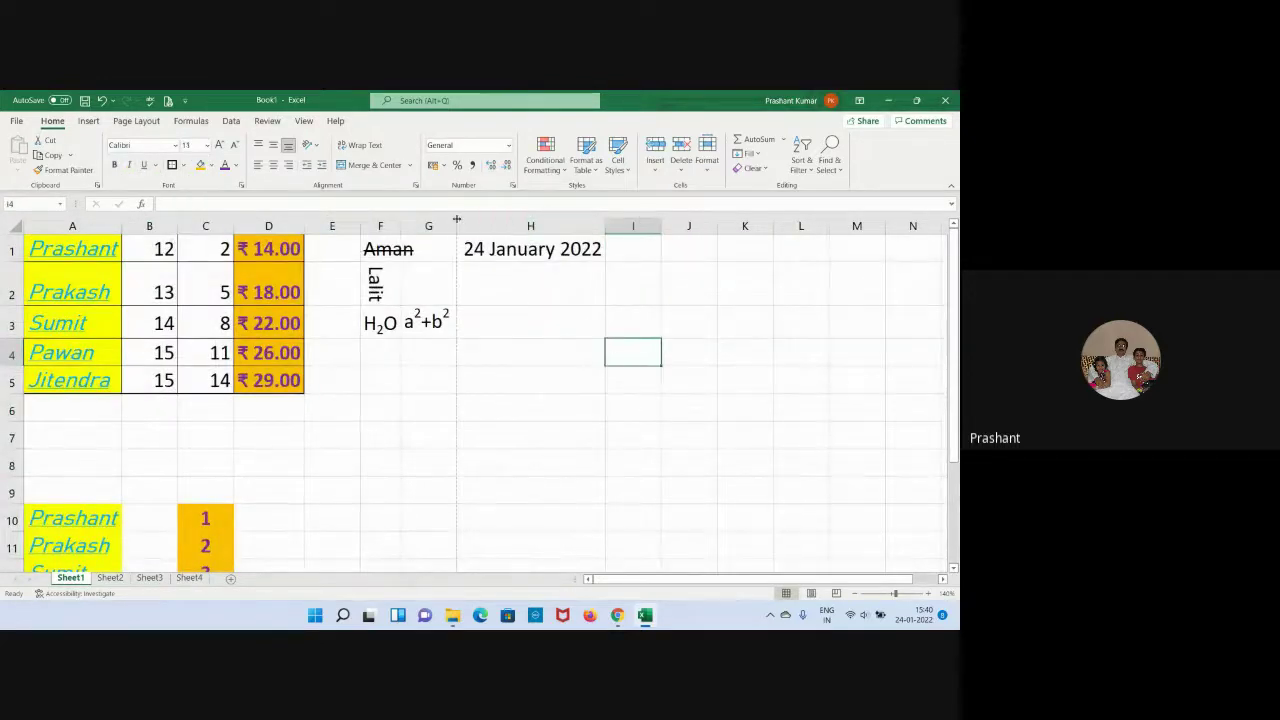
# AutoFit columns A, B, C, F and G to their contents, then select cell I1.
pyautogui.doubleClick(125, 222)
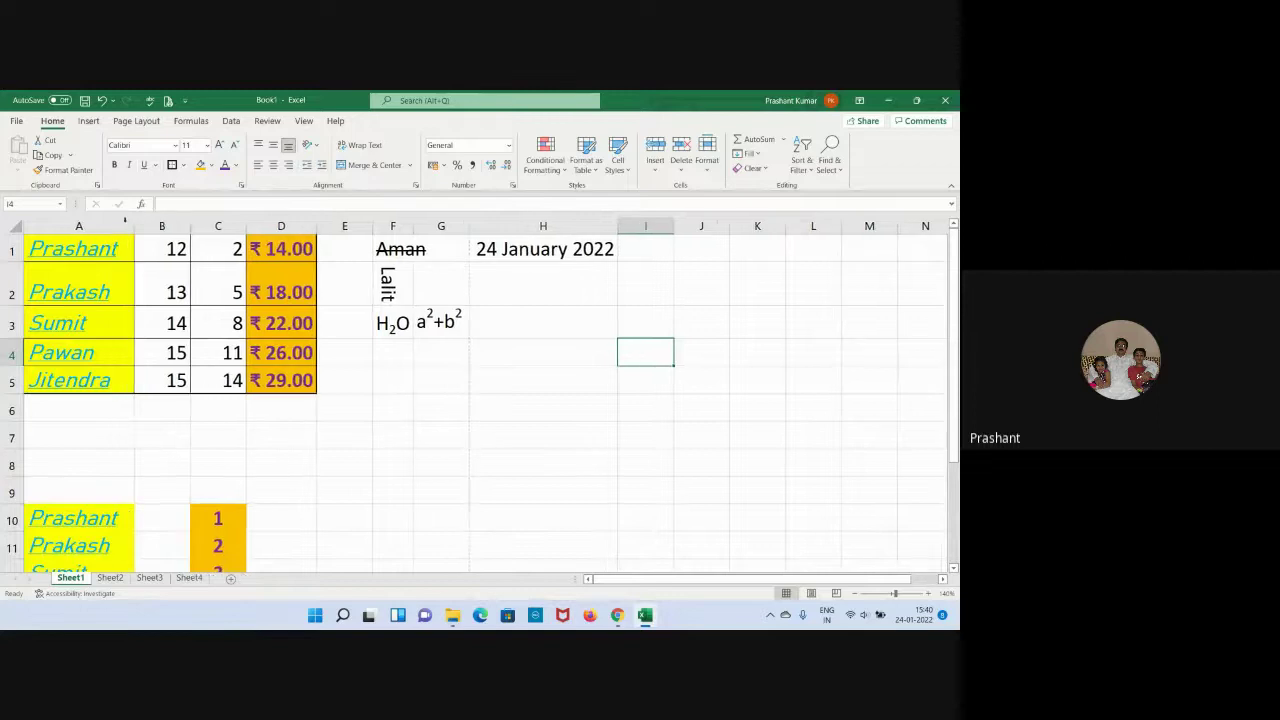
pyautogui.doubleClick(189, 226)
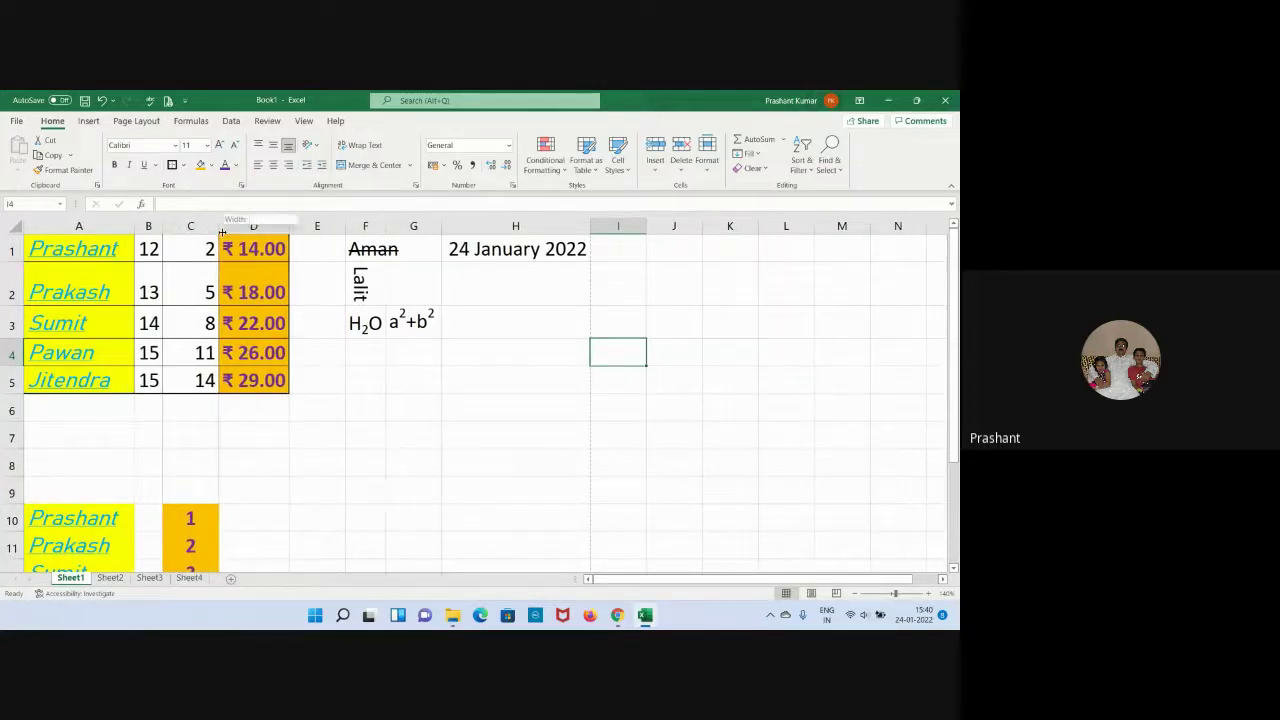
pyautogui.doubleClick(222, 233)
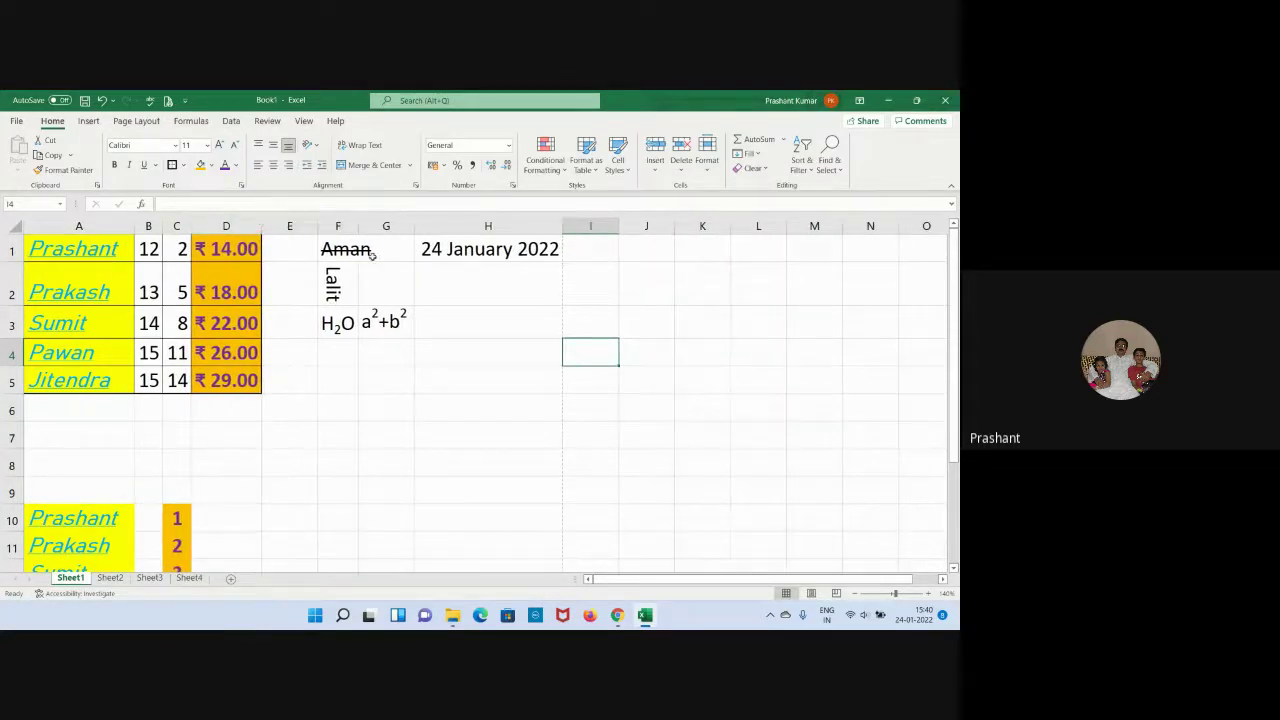
pyautogui.doubleClick(358, 226)
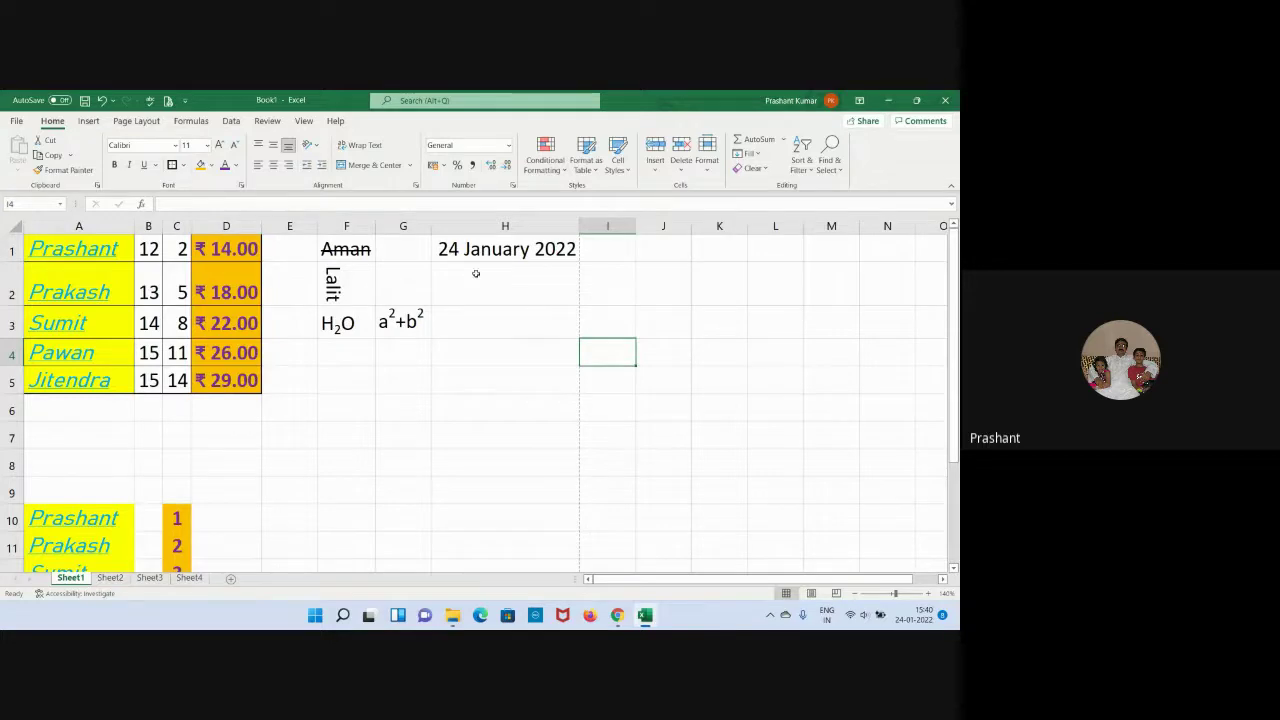
pyautogui.doubleClick(431, 228)
pyautogui.click(485, 288)
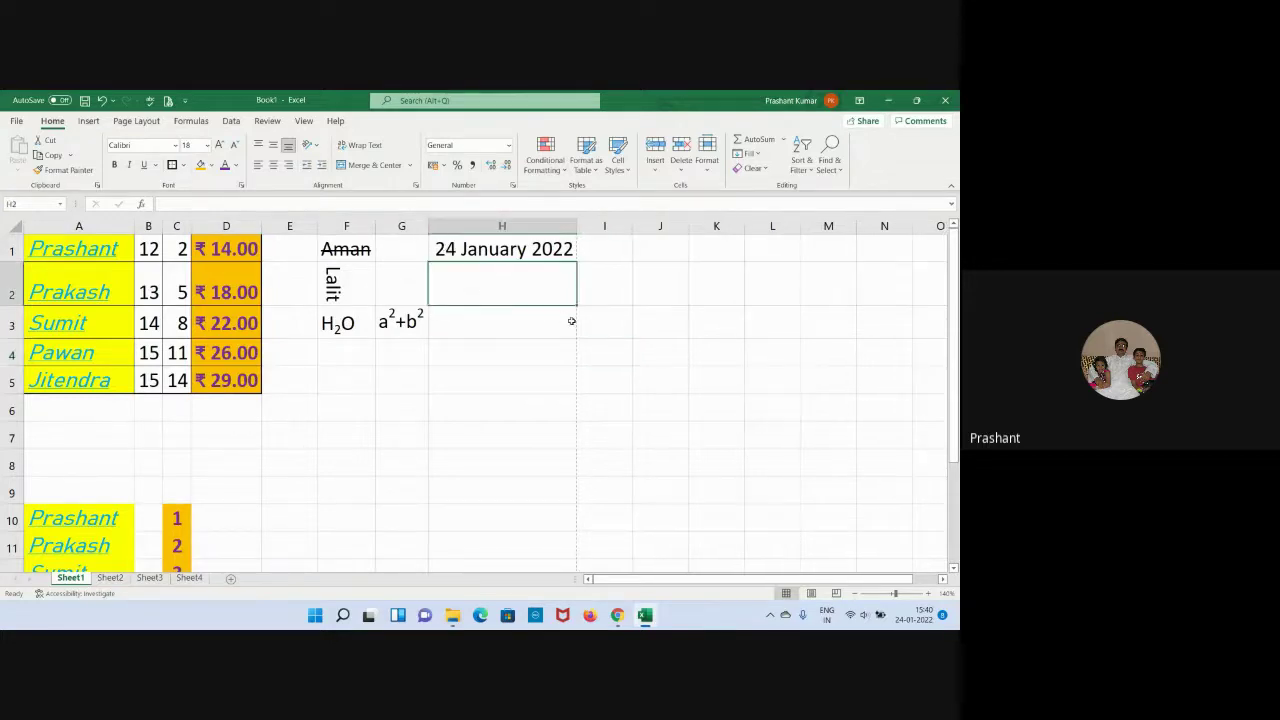
pyautogui.click(596, 249)
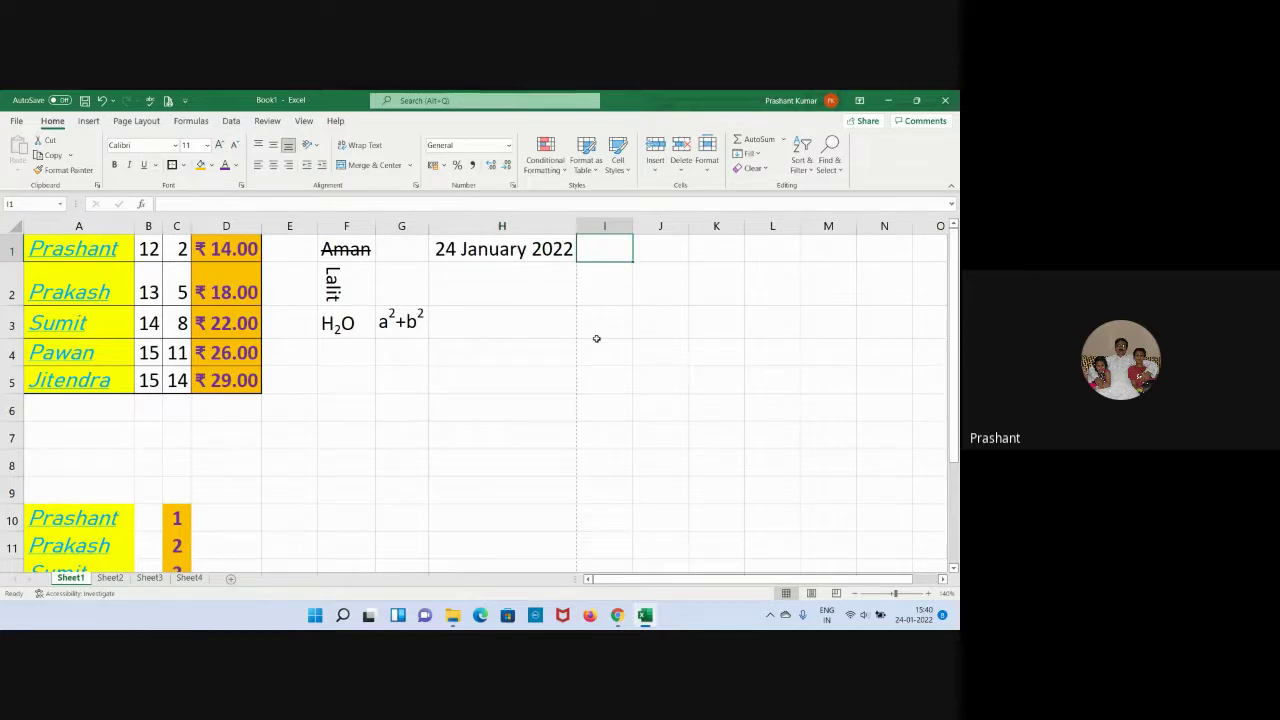
# Enter the name Aman in I1 and preview the sheet, now spread over two portrait pages.
pyautogui.write('Aman')
pyautogui.press('Return')
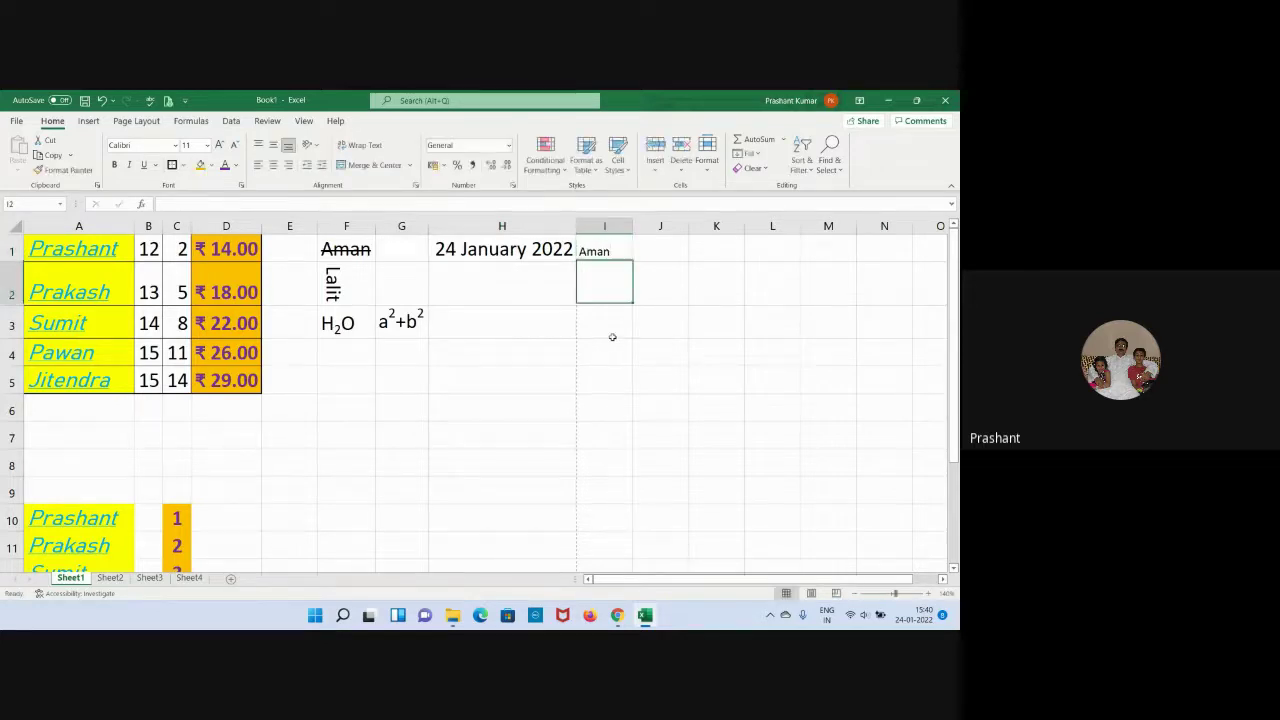
pyautogui.click(612, 342)
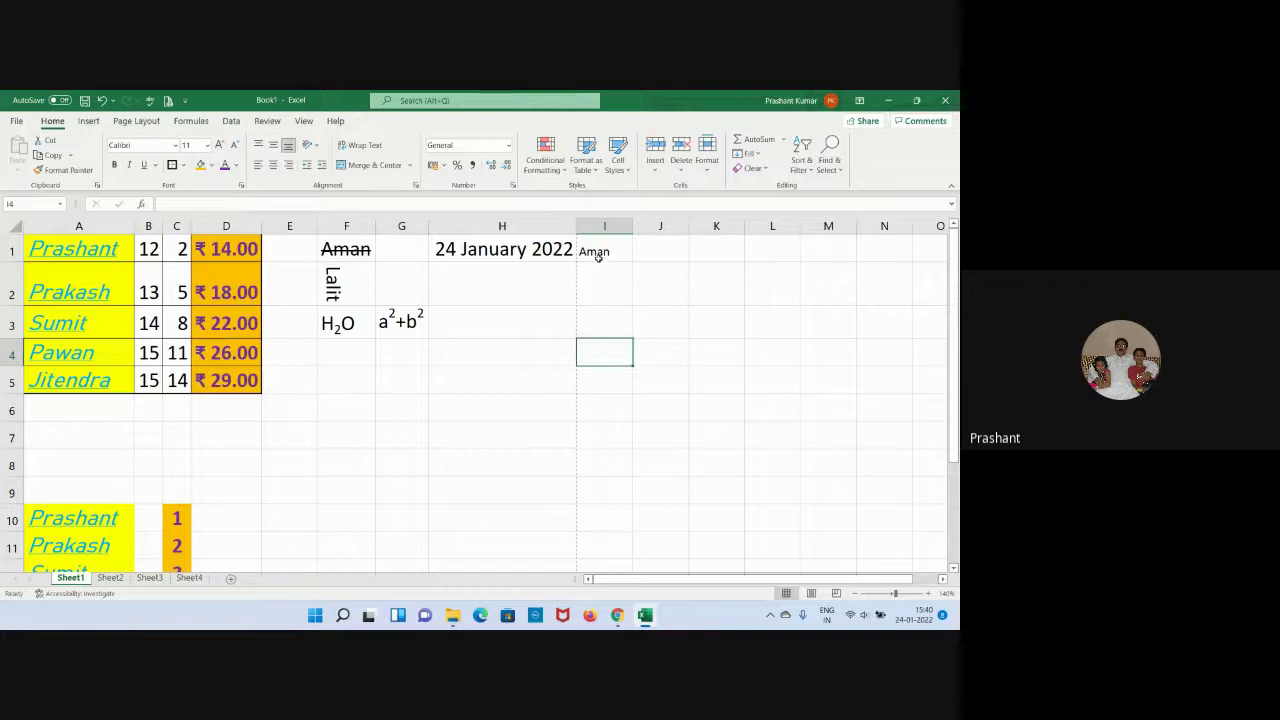
pyautogui.click(646, 356)
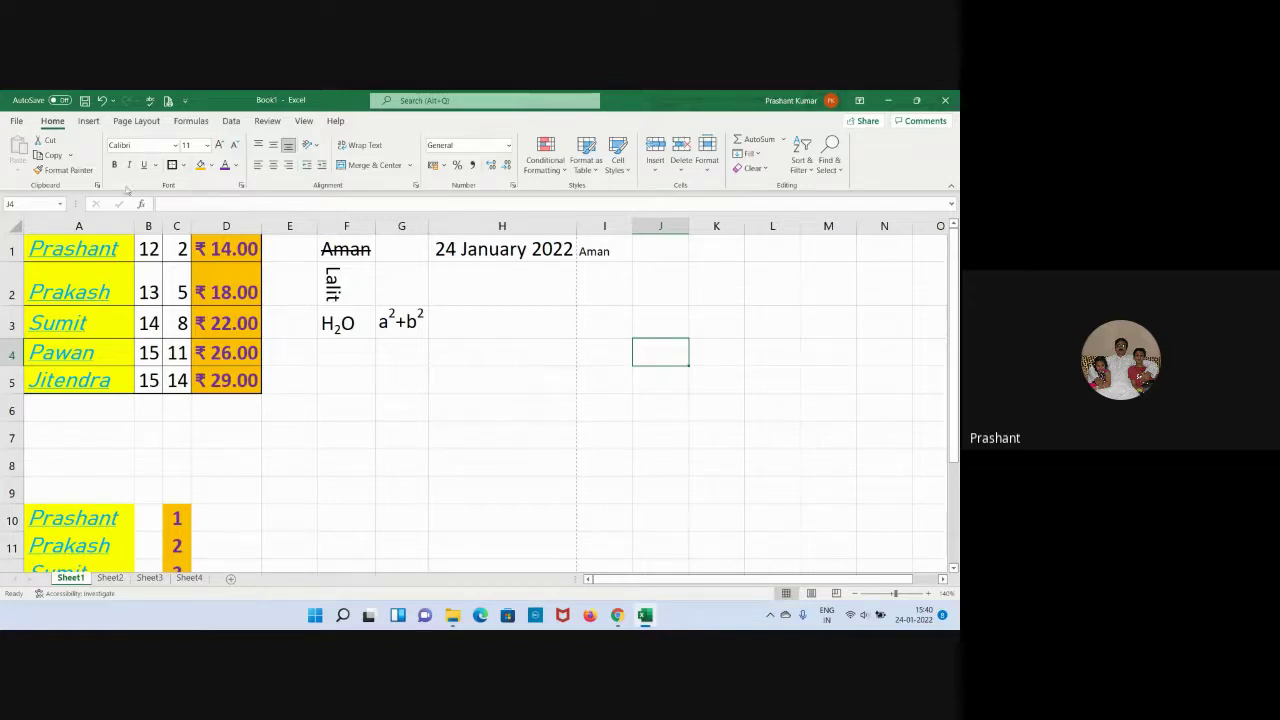
pyautogui.click(168, 101)
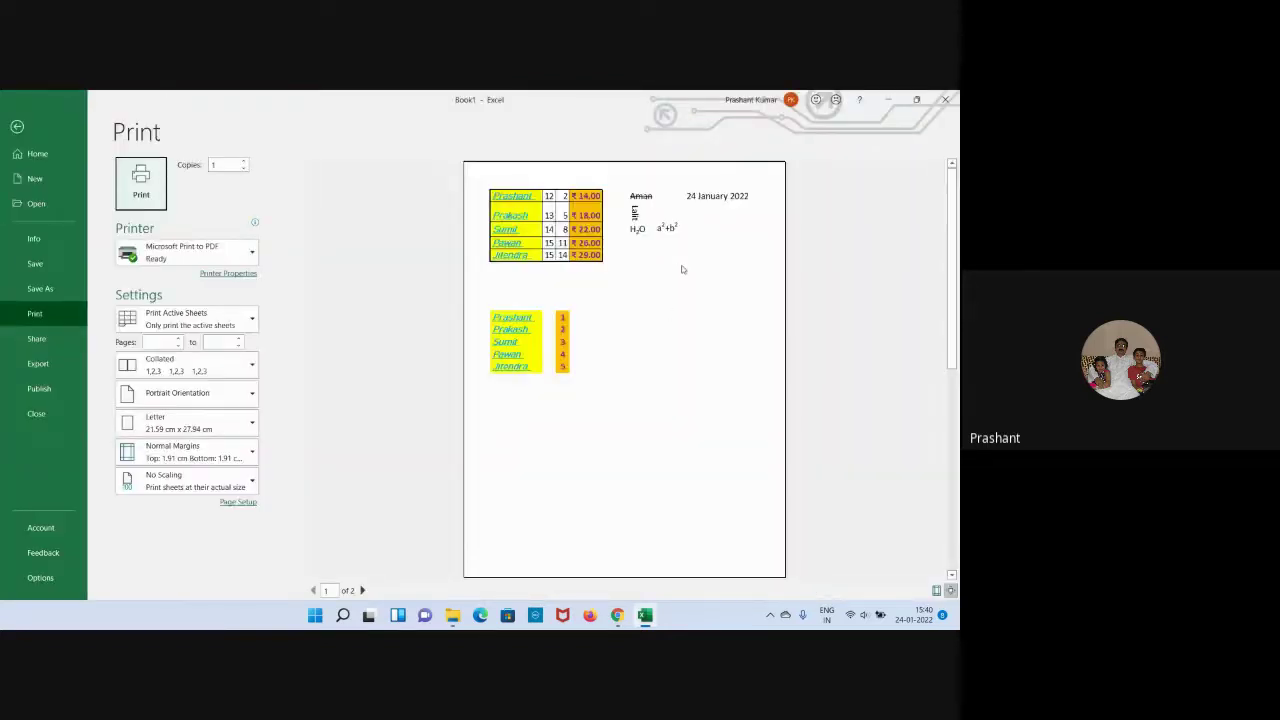
# Check both preview pages, where only Aman spills onto page 2, then return to the sheet.
pyautogui.scroll(-2, 682, 269)
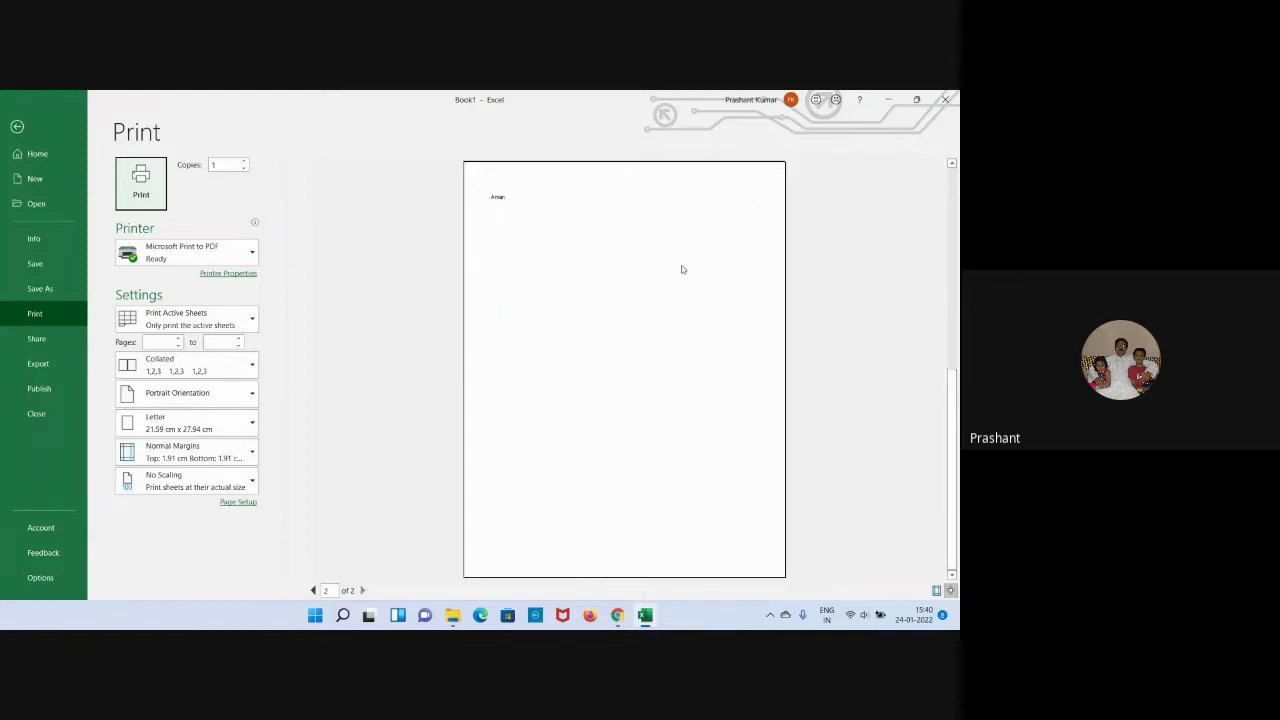
pyautogui.scroll(2, 682, 269)
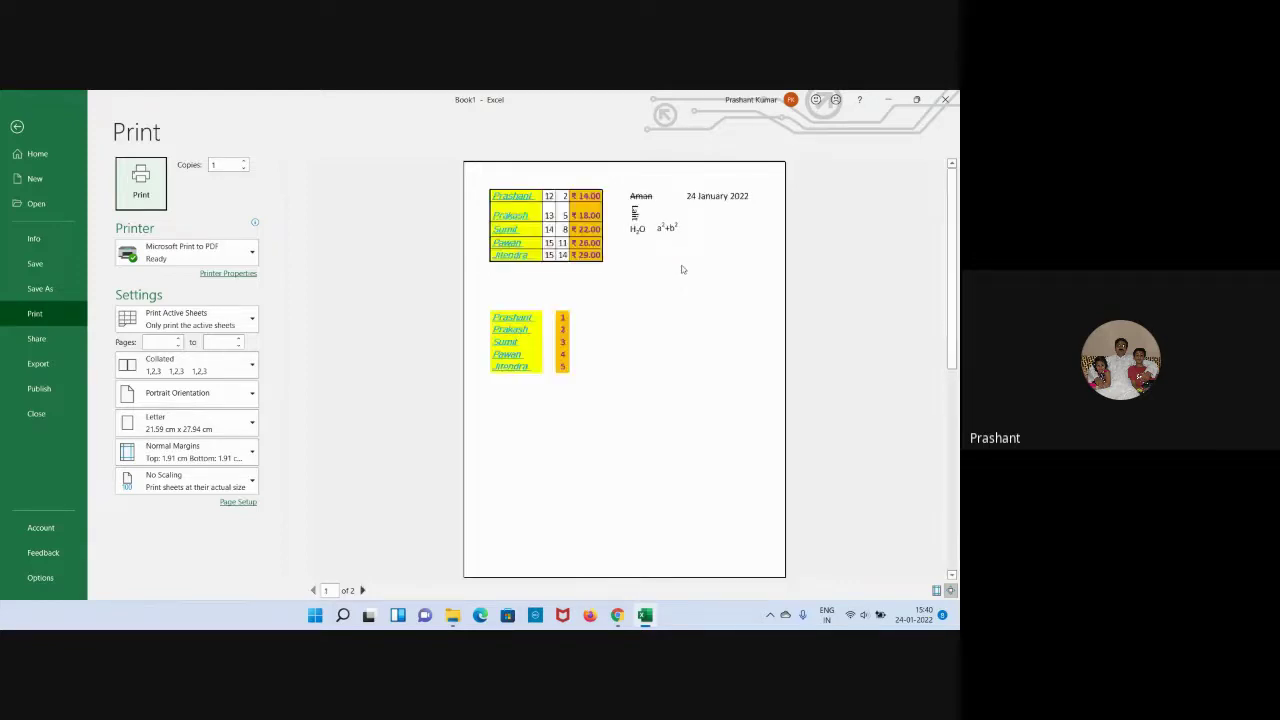
pyautogui.click(17, 127)
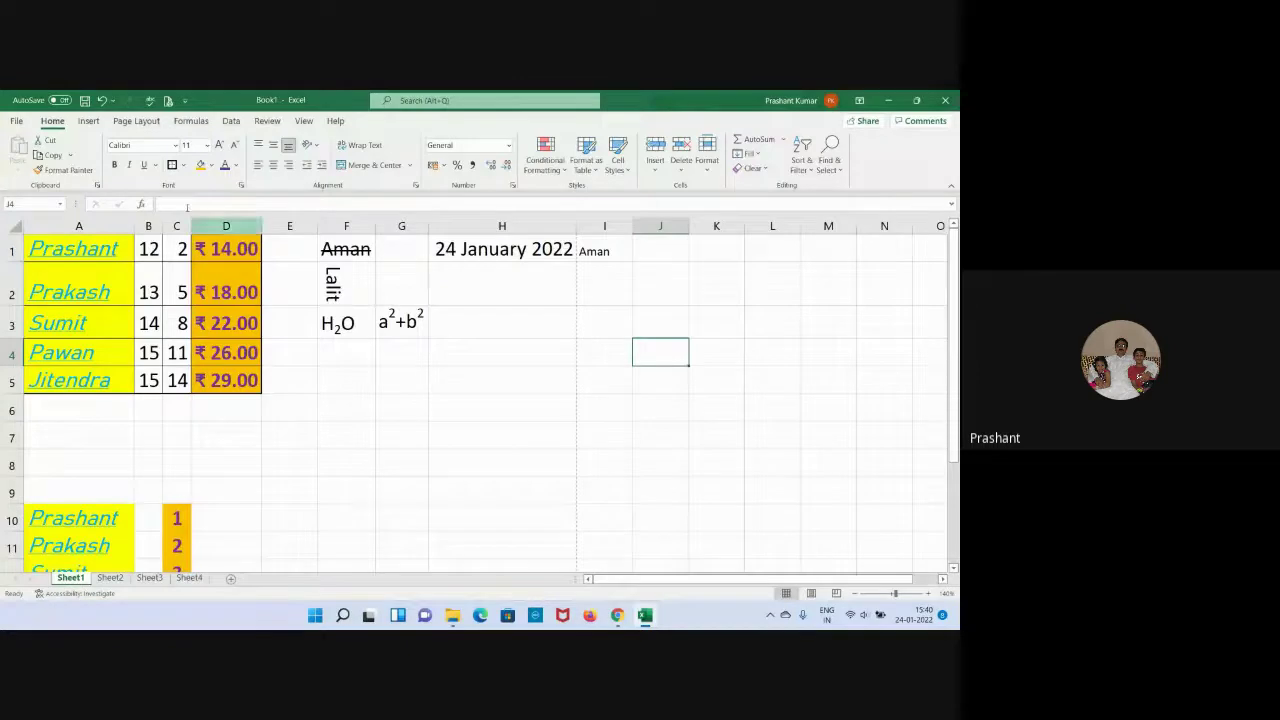
# Set a custom left page margin of 1.3 cm.
pyautogui.click(125, 123)
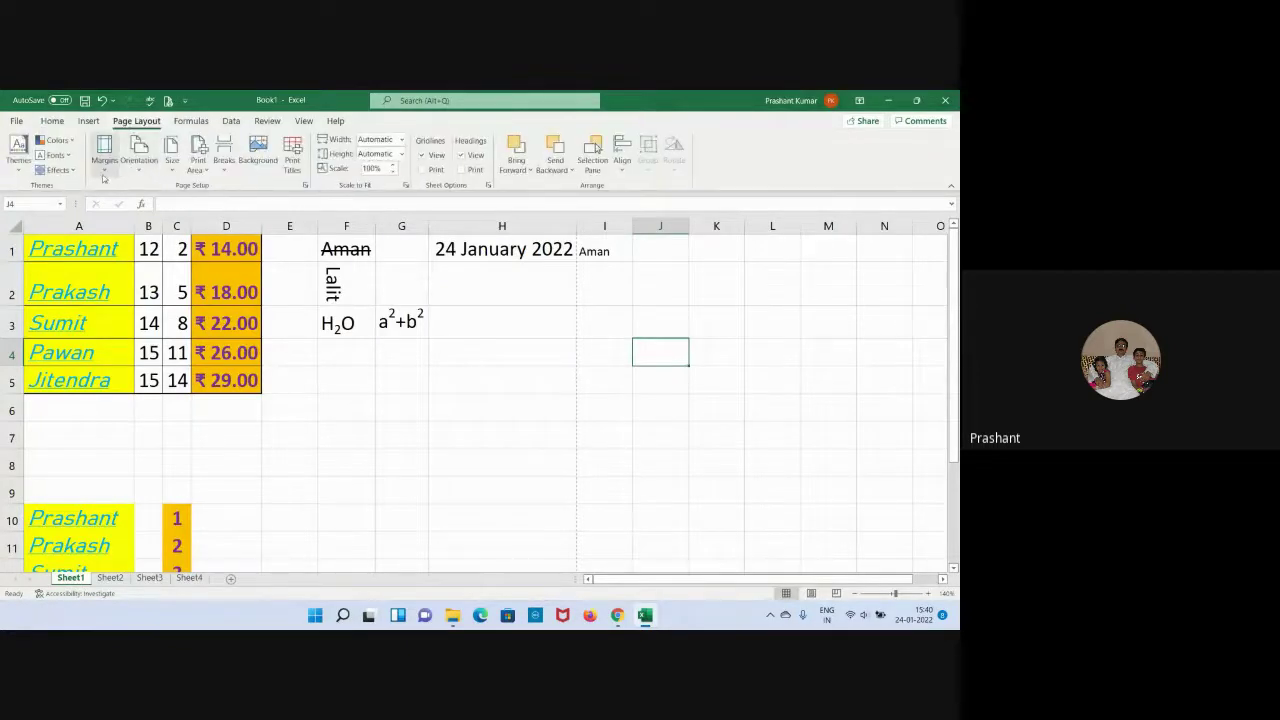
pyautogui.click(104, 152)
pyautogui.click(140, 357)
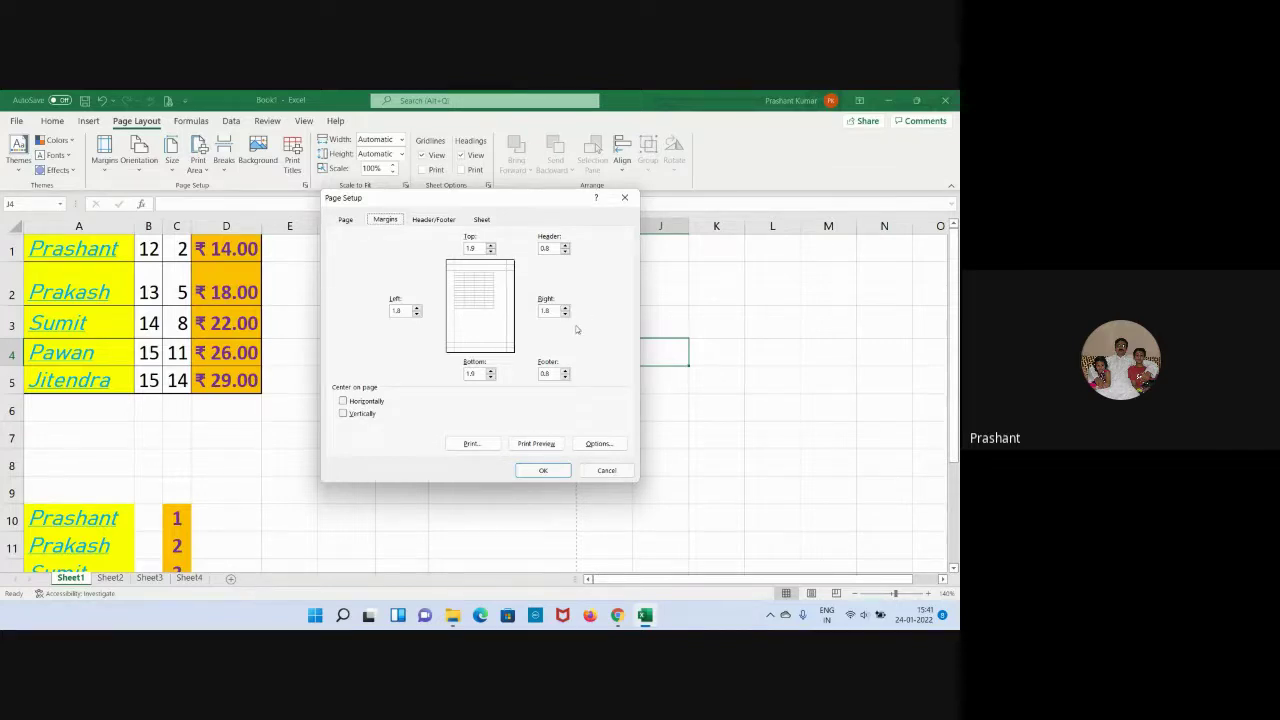
pyautogui.click(416, 313)
pyautogui.write('1.3')
pyautogui.press('Tab')
pyautogui.click(546, 471)
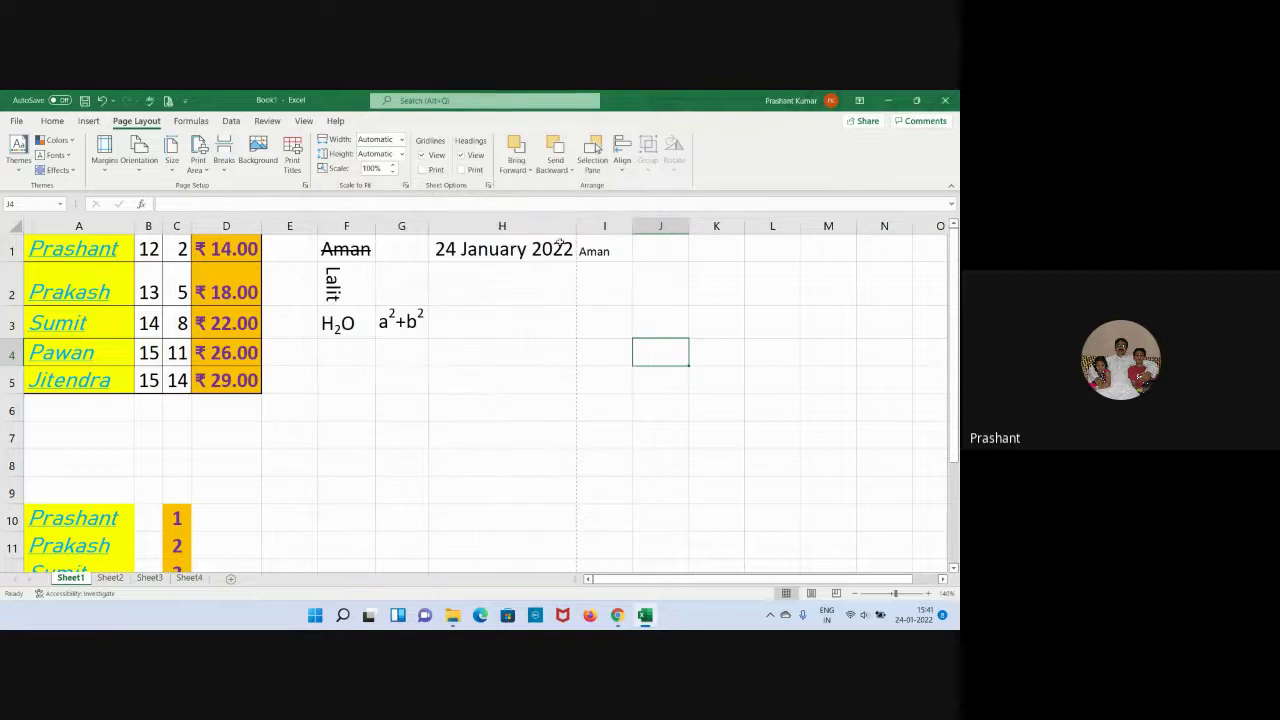
# Reduce the left and right custom margins to 0.8 cm and confirm page setup.
pyautogui.click(104, 152)
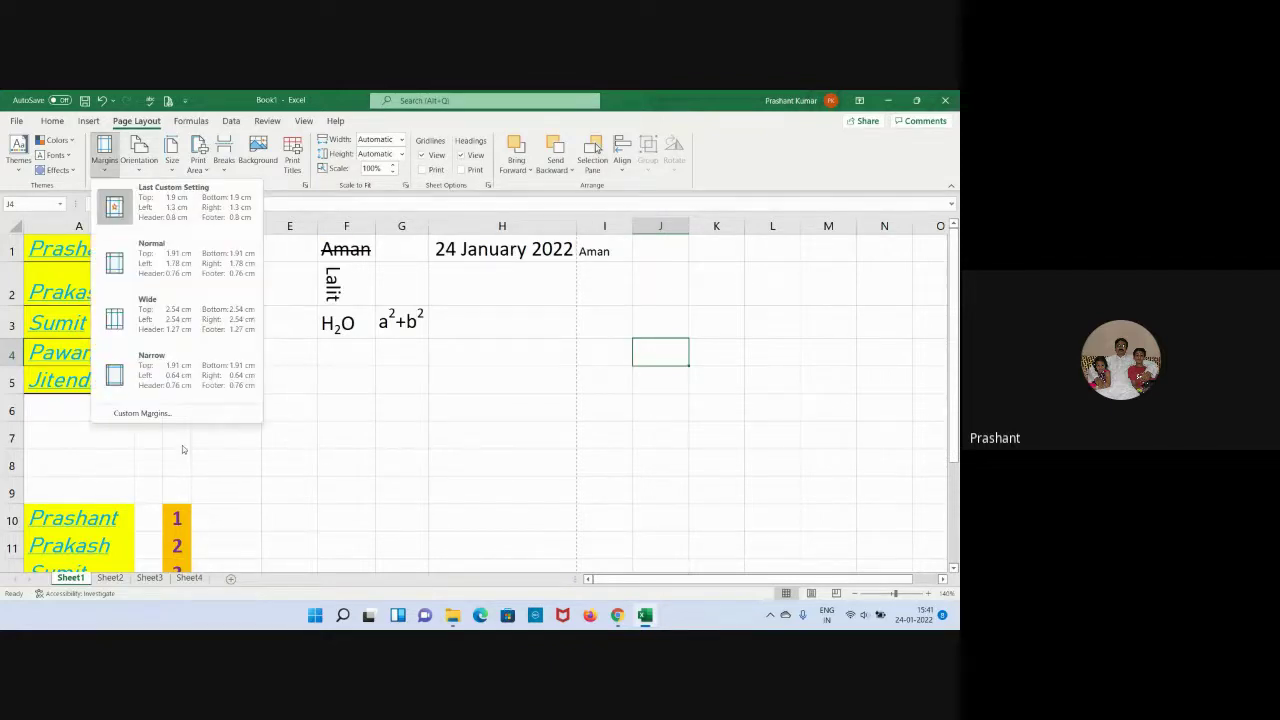
pyautogui.click(181, 416)
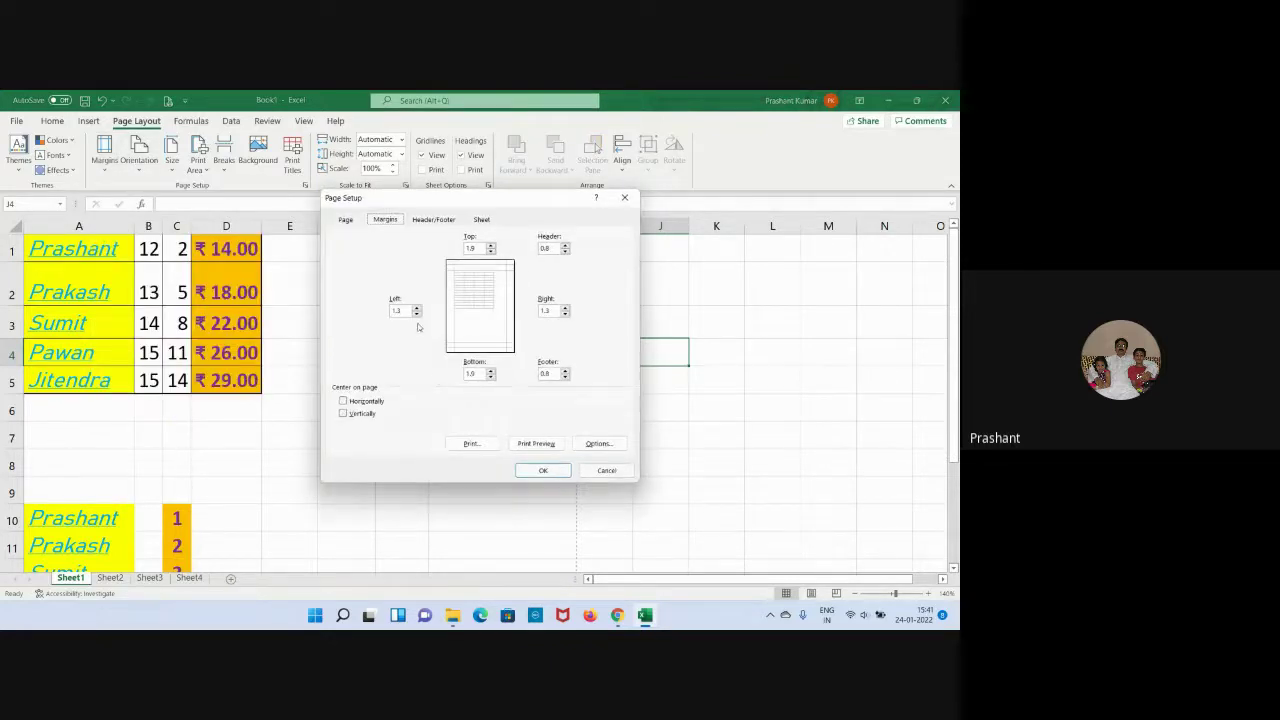
pyautogui.click(416, 314)
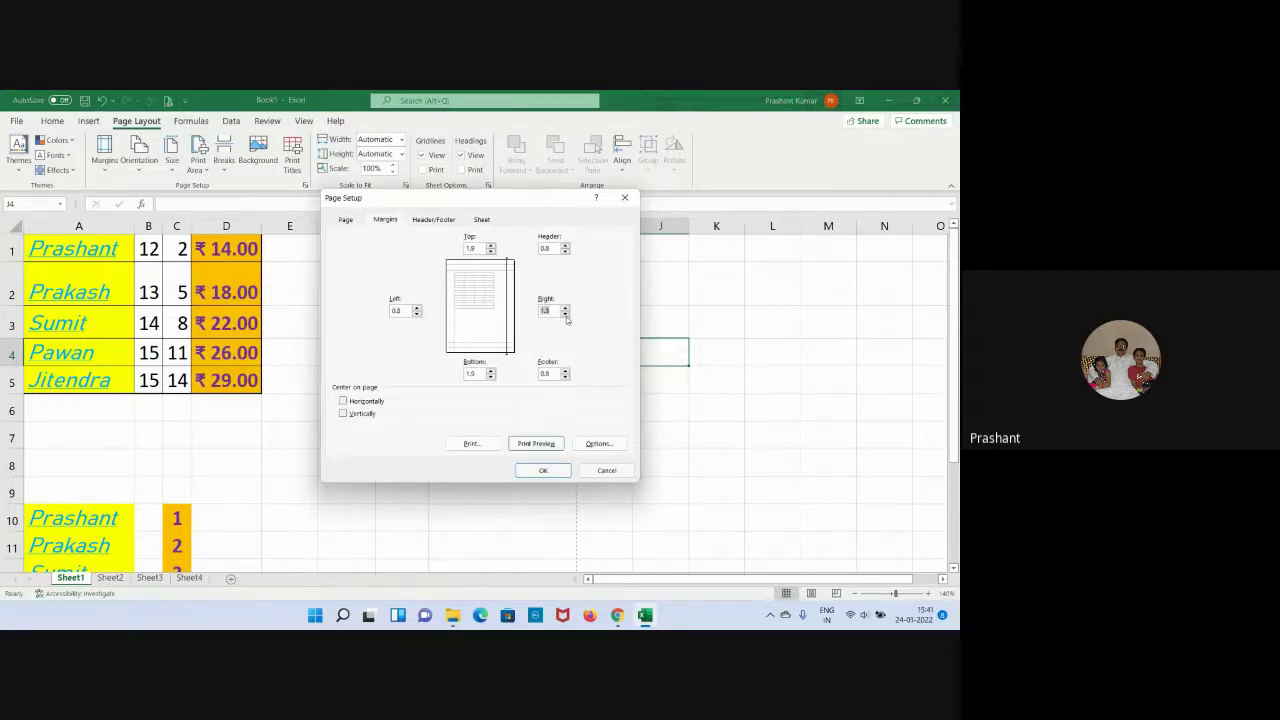
pyautogui.click(565, 314)
pyautogui.click(543, 470)
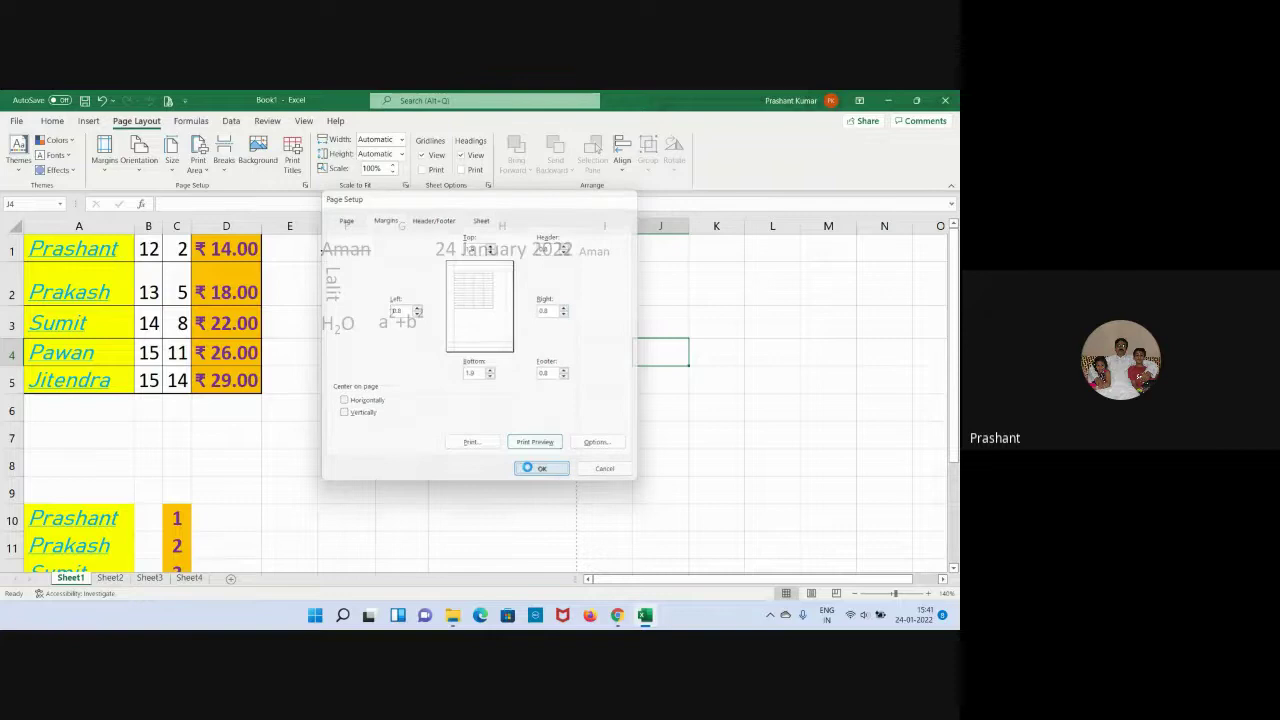
pyautogui.click(698, 458)
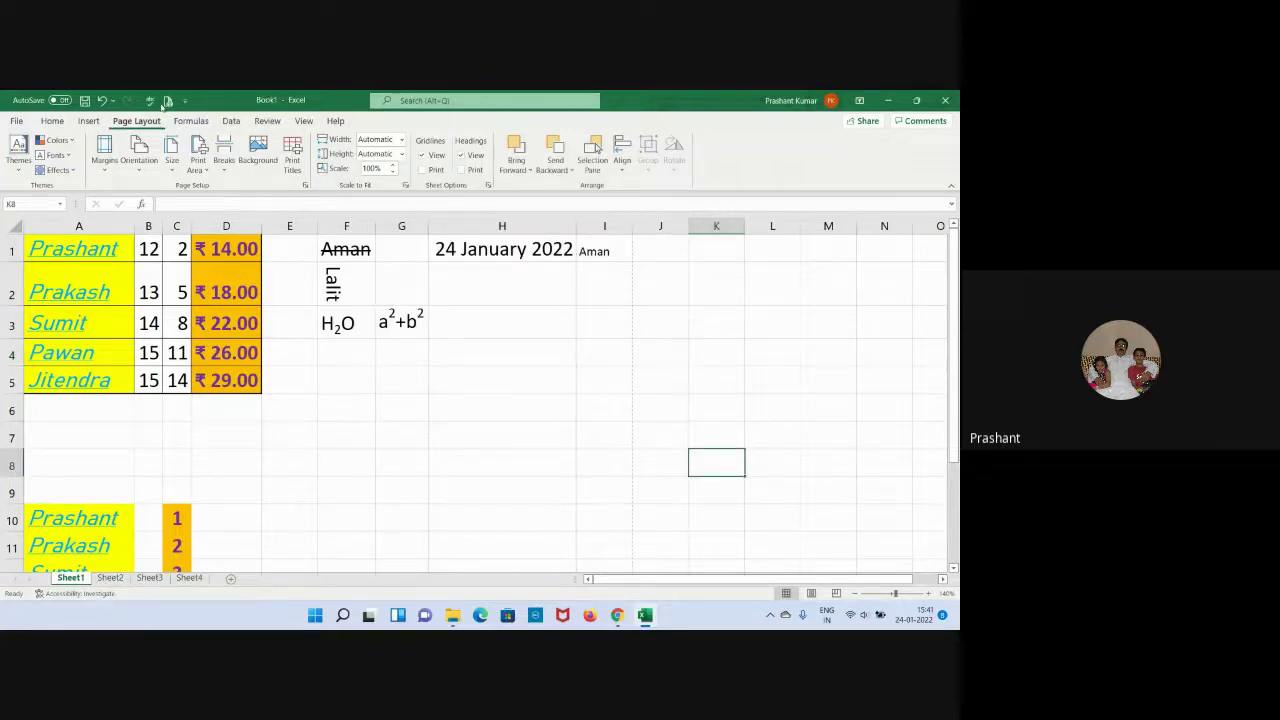
pyautogui.click(150, 100)
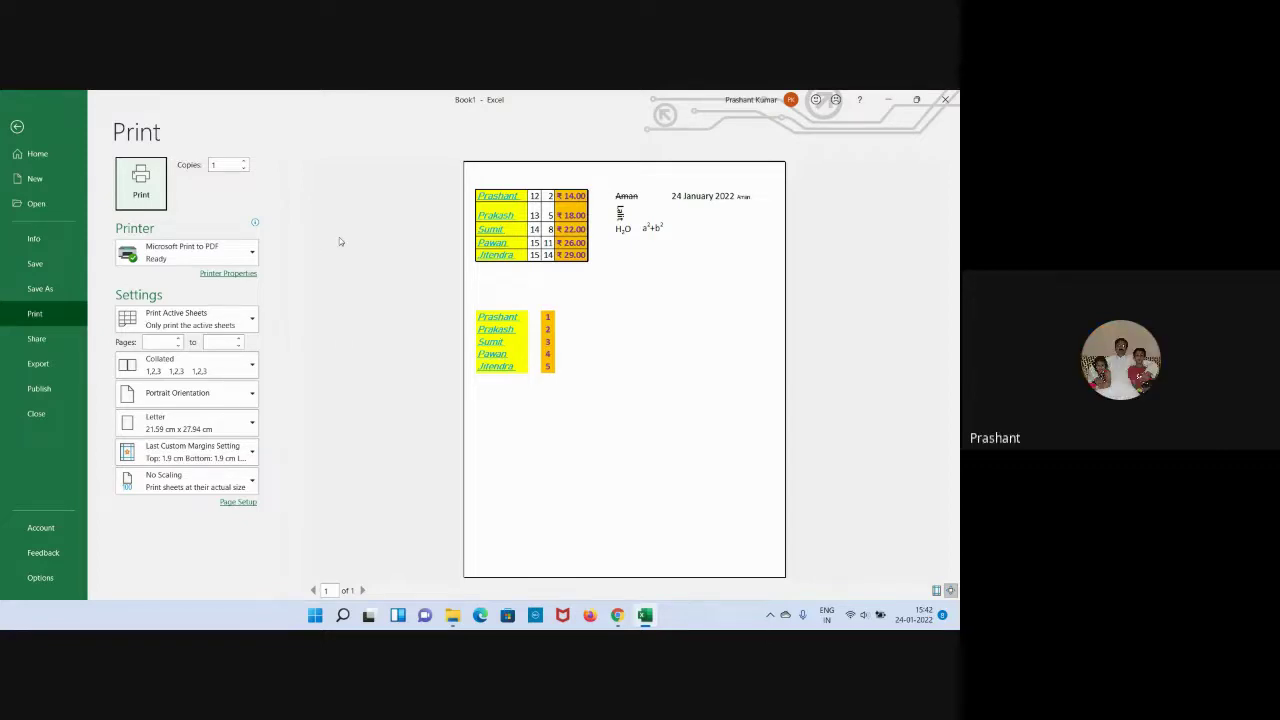
pyautogui.click(18, 128)
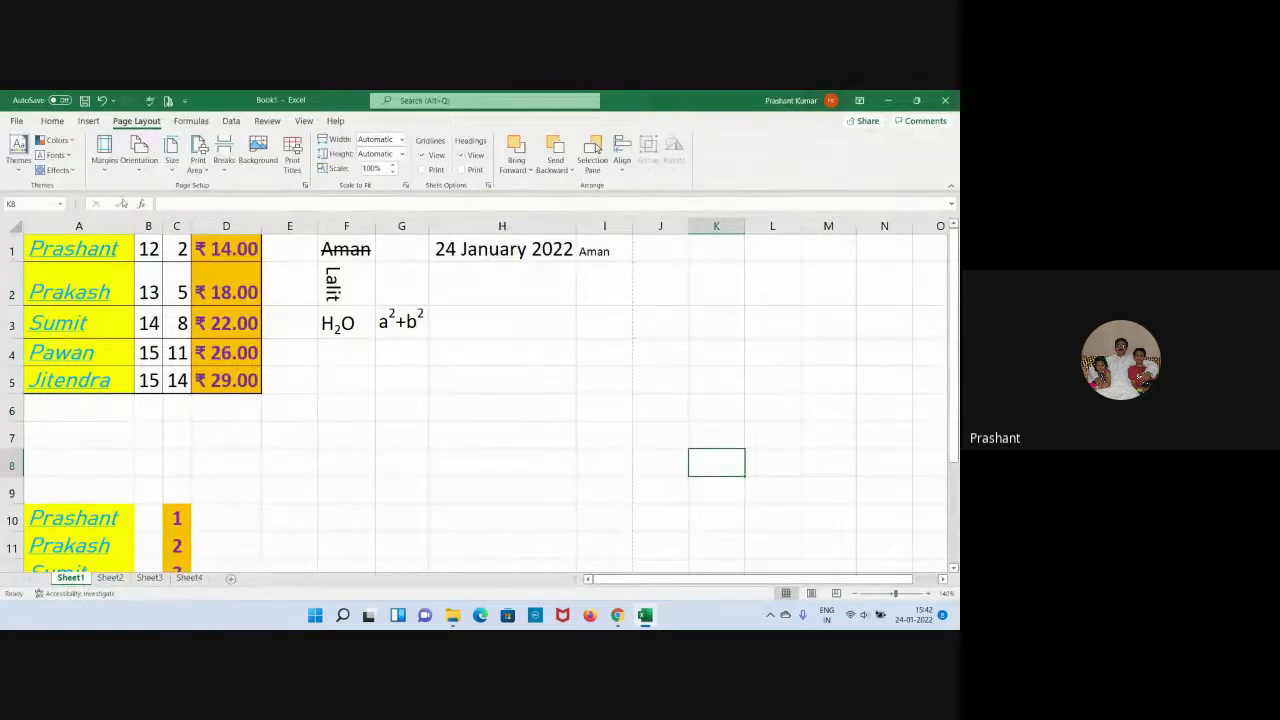
pyautogui.click(172, 162)
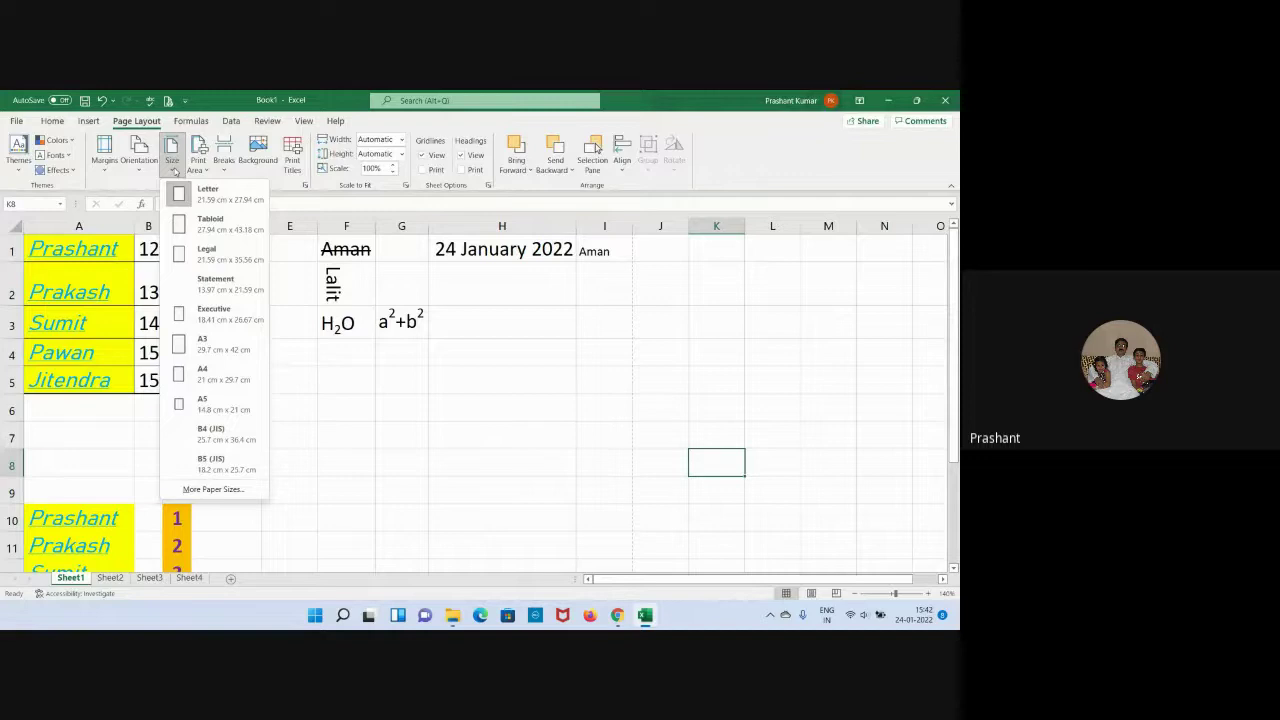
pyautogui.click(436, 407)
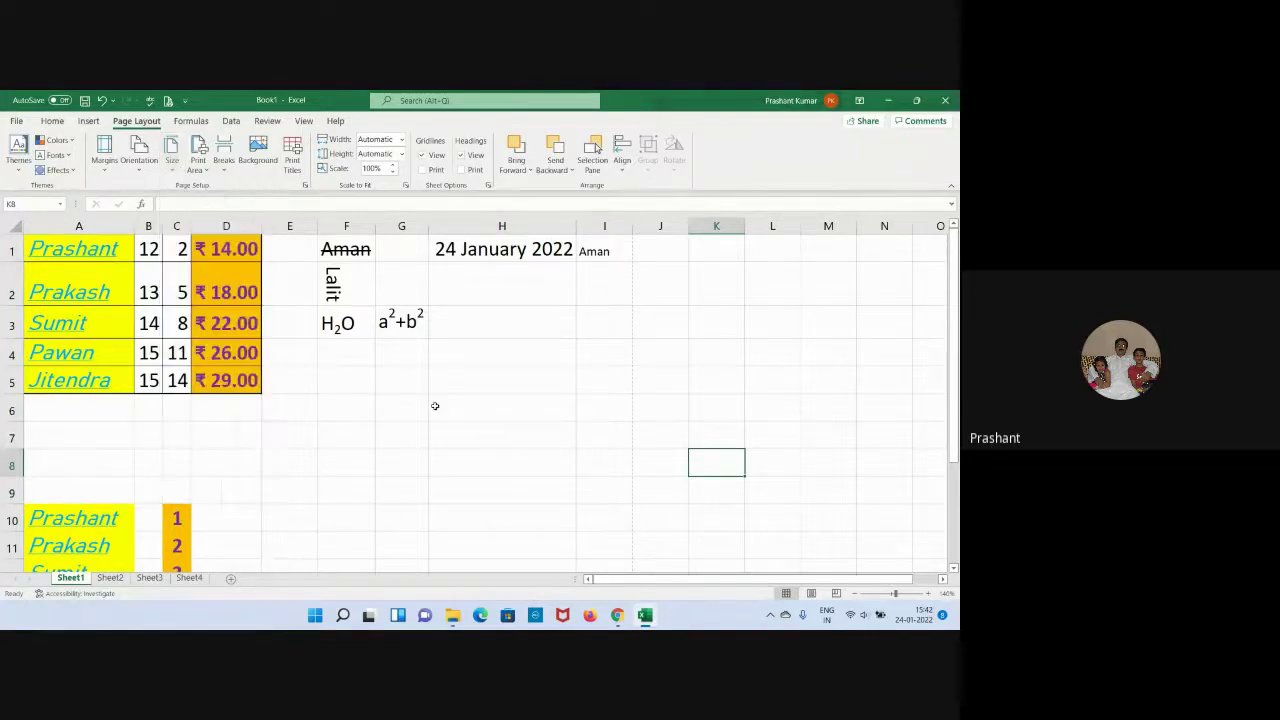
pyautogui.click(104, 155)
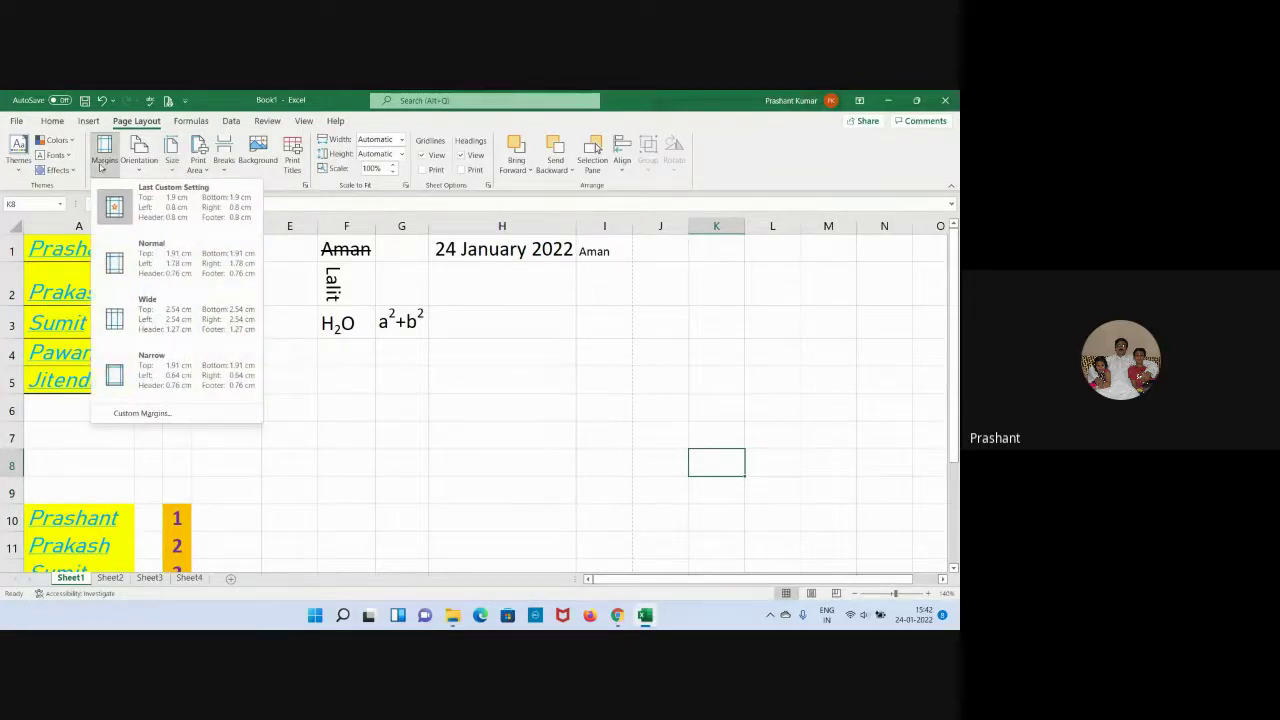
pyautogui.click(186, 413)
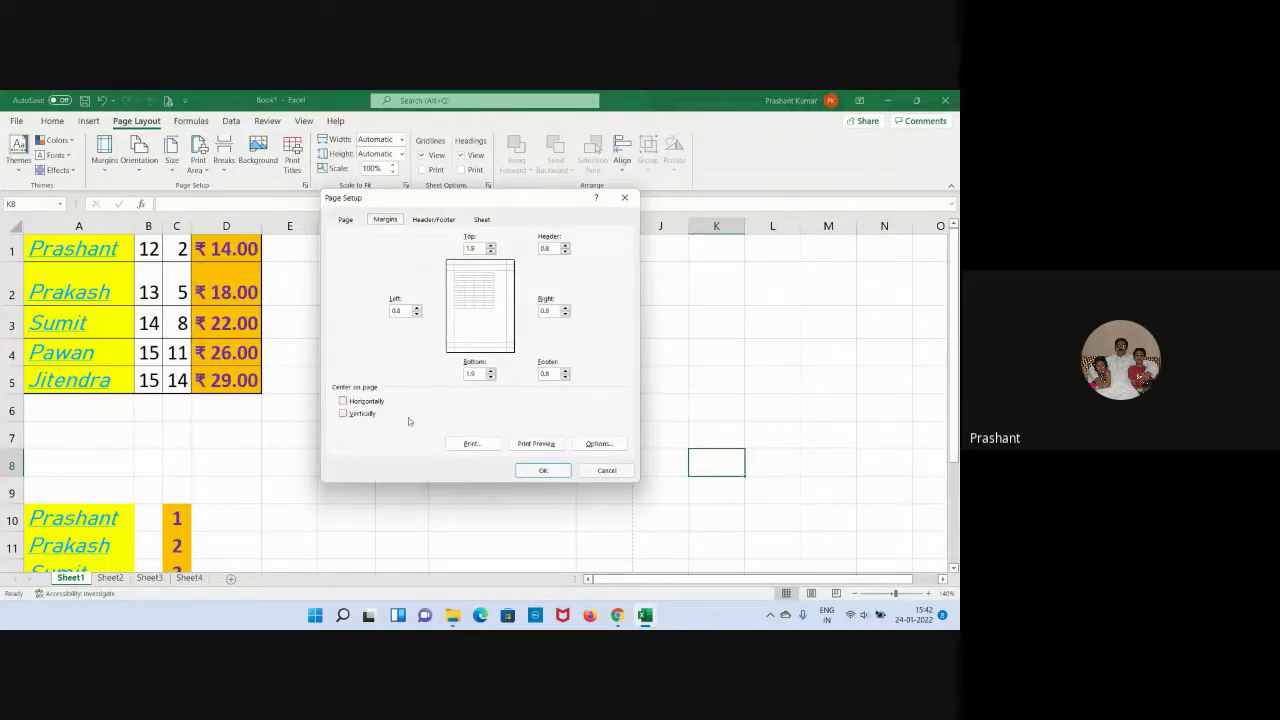
pyautogui.click(607, 471)
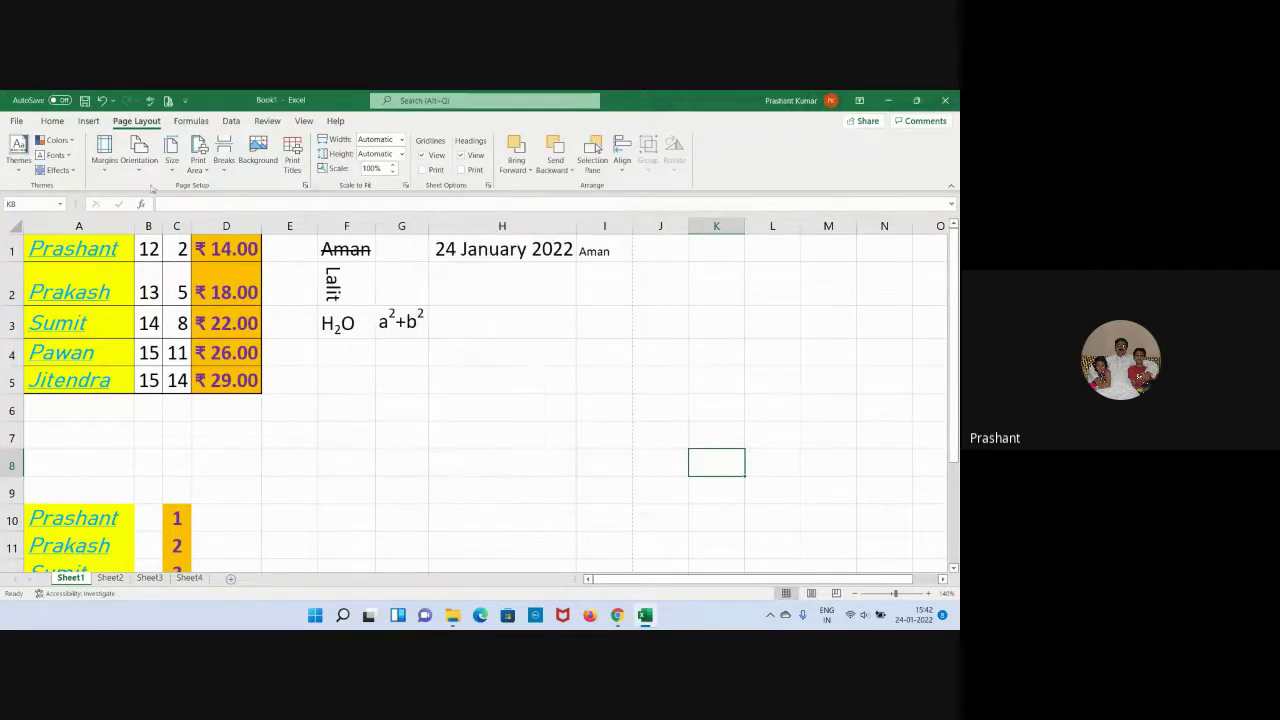
pyautogui.hotkey('ctrl', 'p')
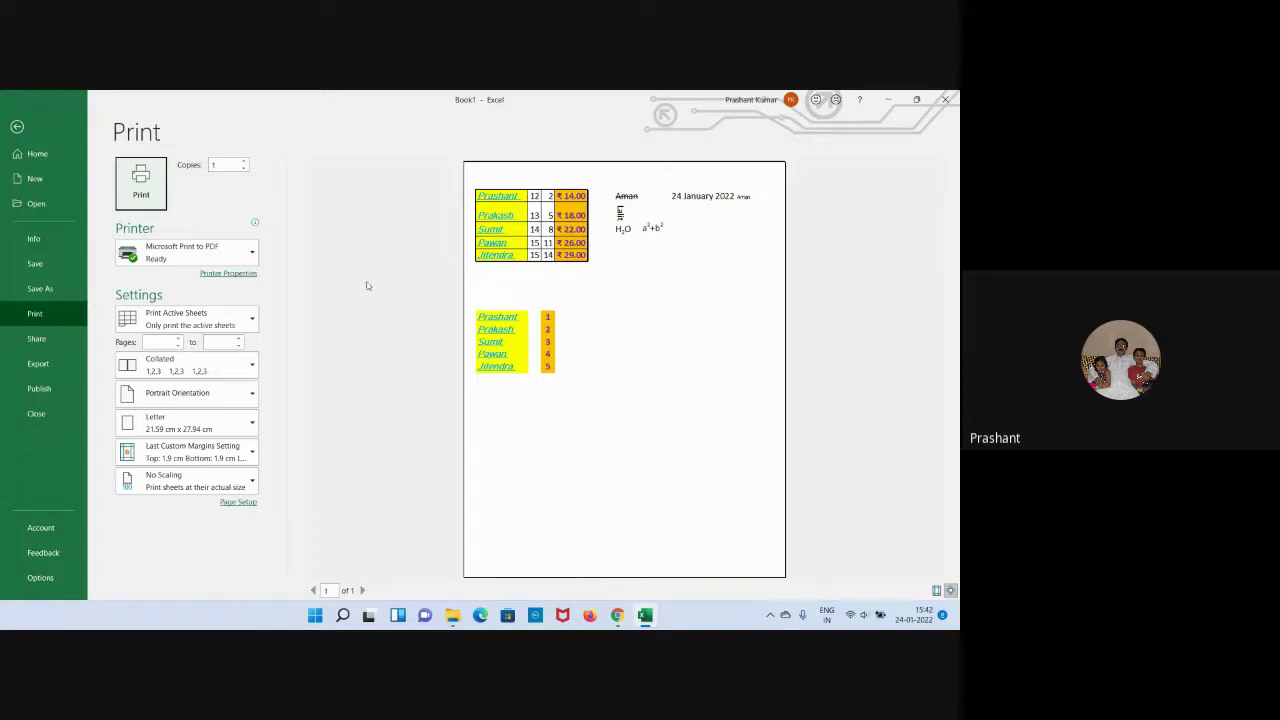
pyautogui.click(222, 274)
pyautogui.click(303, 105)
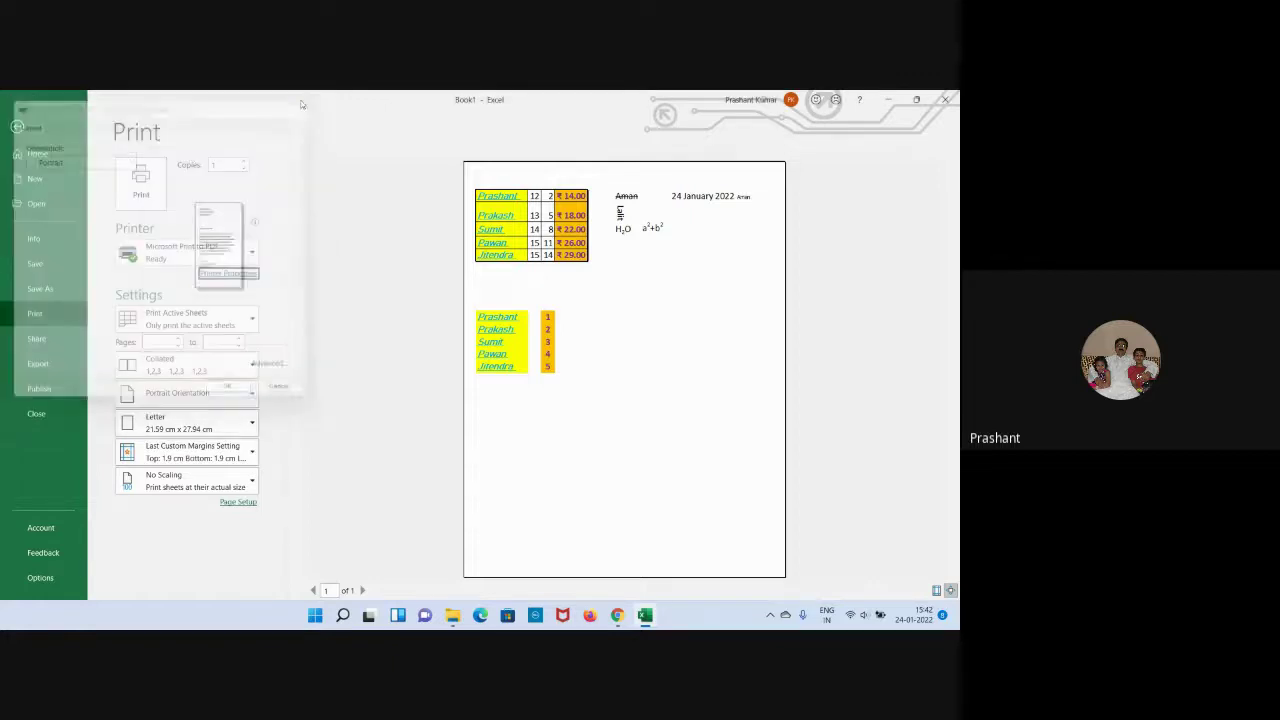
pyautogui.click(16, 128)
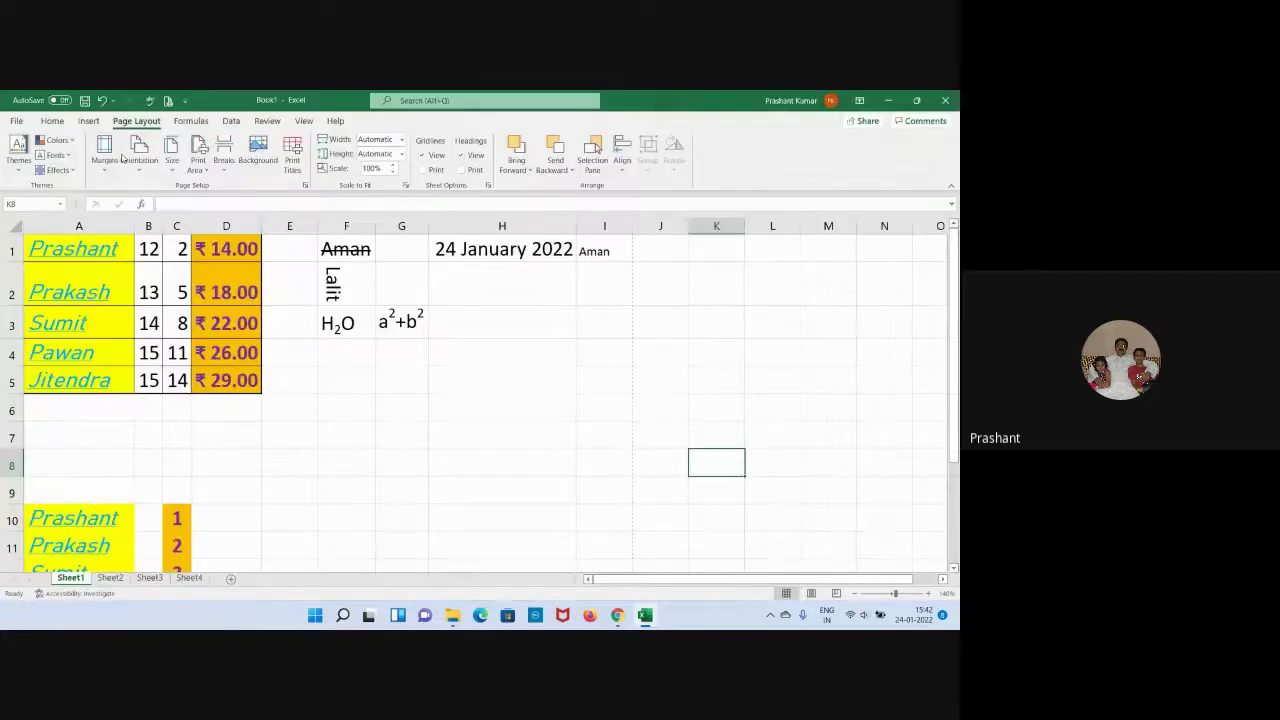
pyautogui.click(173, 168)
# Turn on horizontal centering in Custom Margins, preview the printout, and return to the sheet.
pyautogui.click(106, 155)
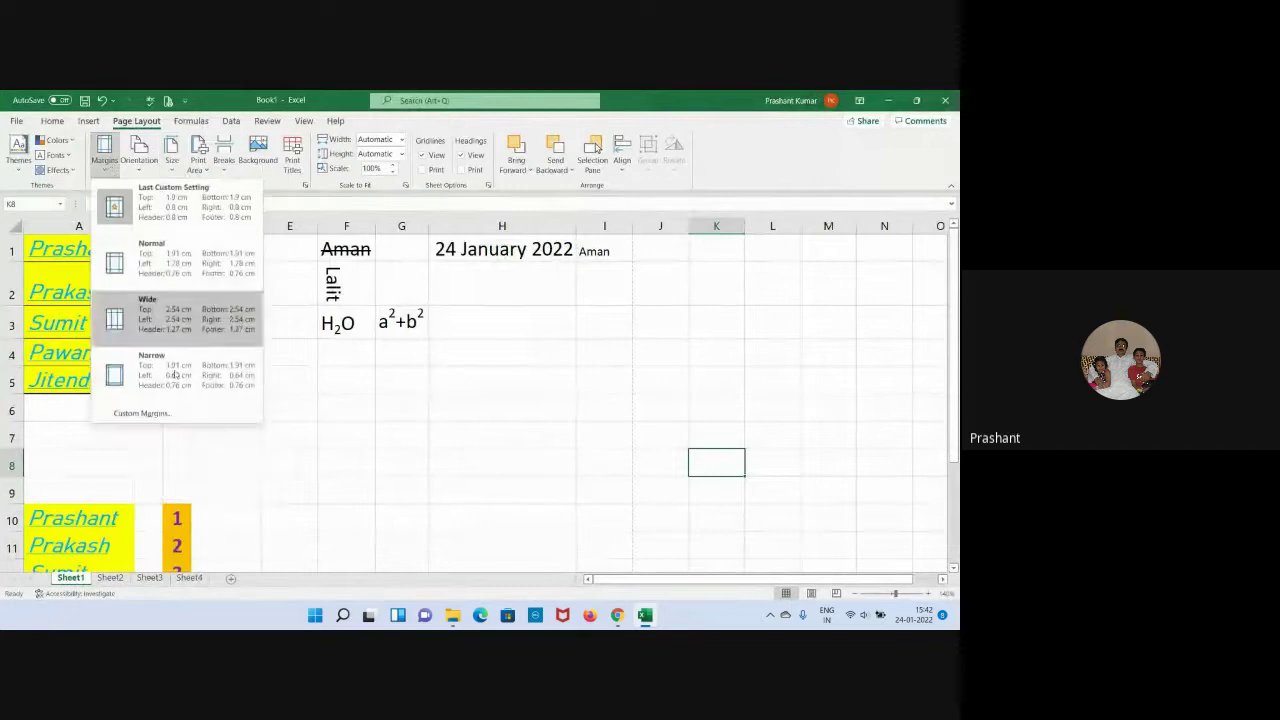
pyautogui.click(168, 412)
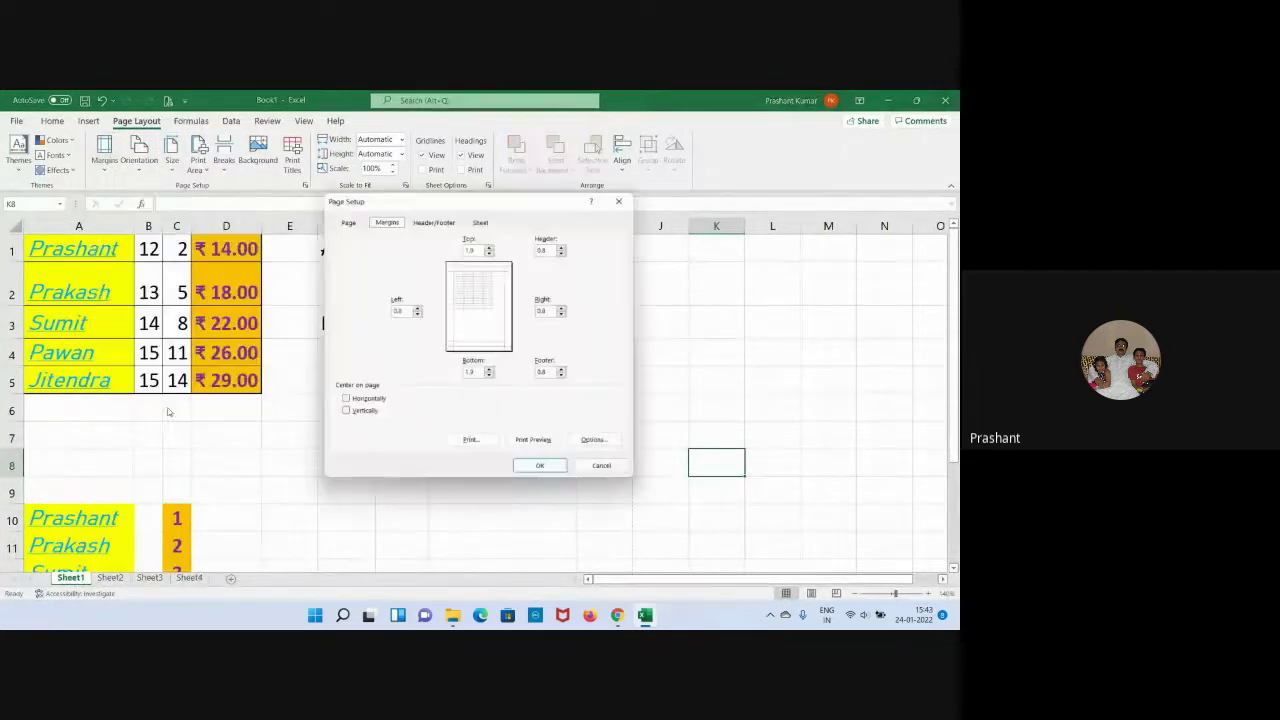
pyautogui.click(385, 402)
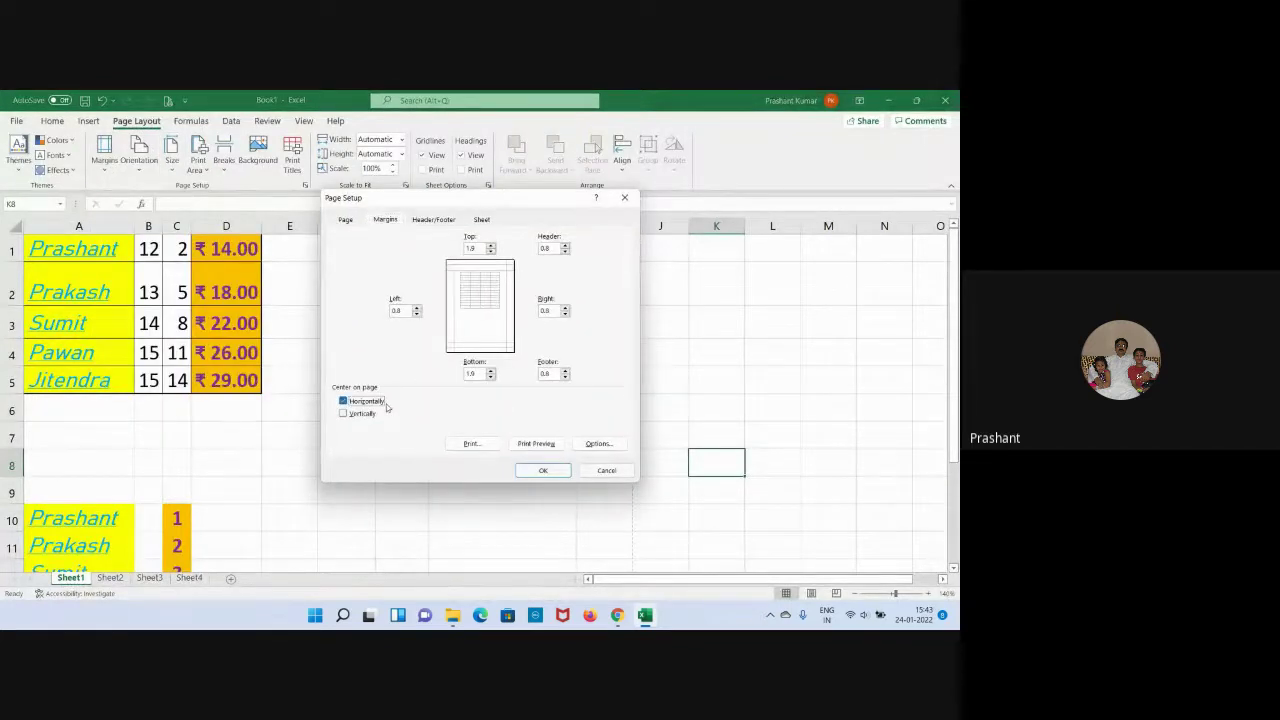
pyautogui.click(543, 470)
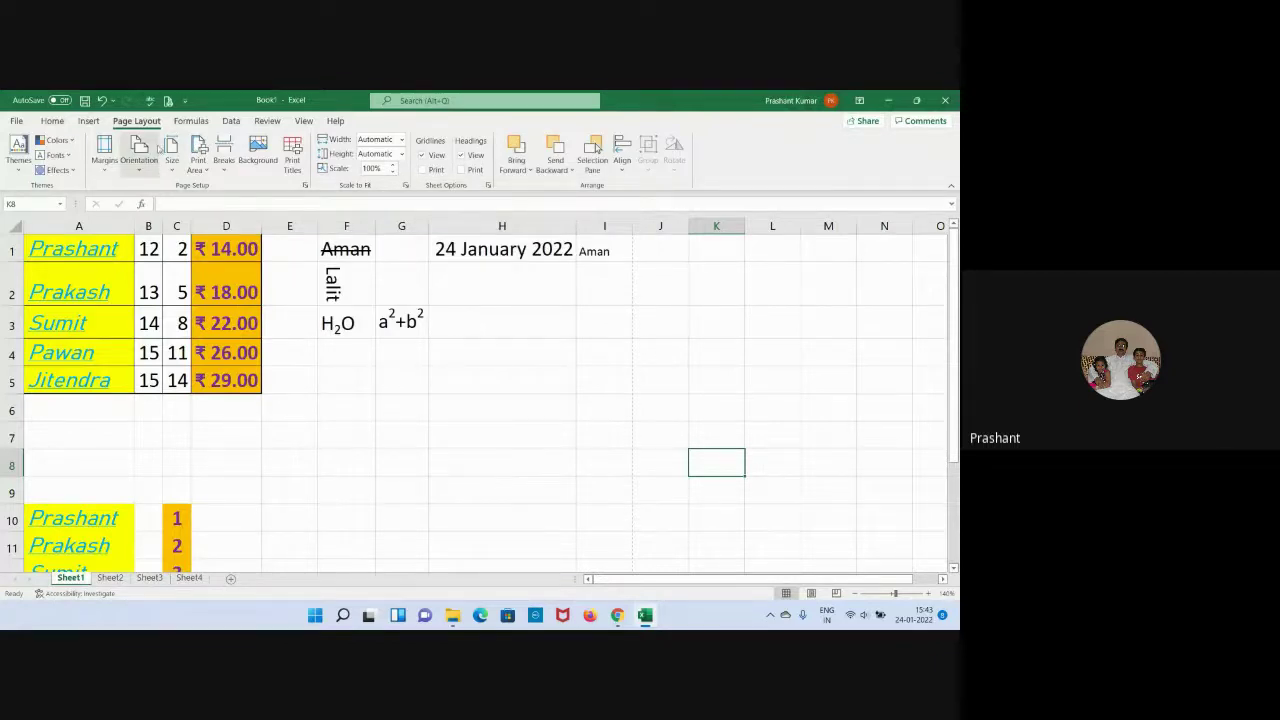
pyautogui.click(167, 102)
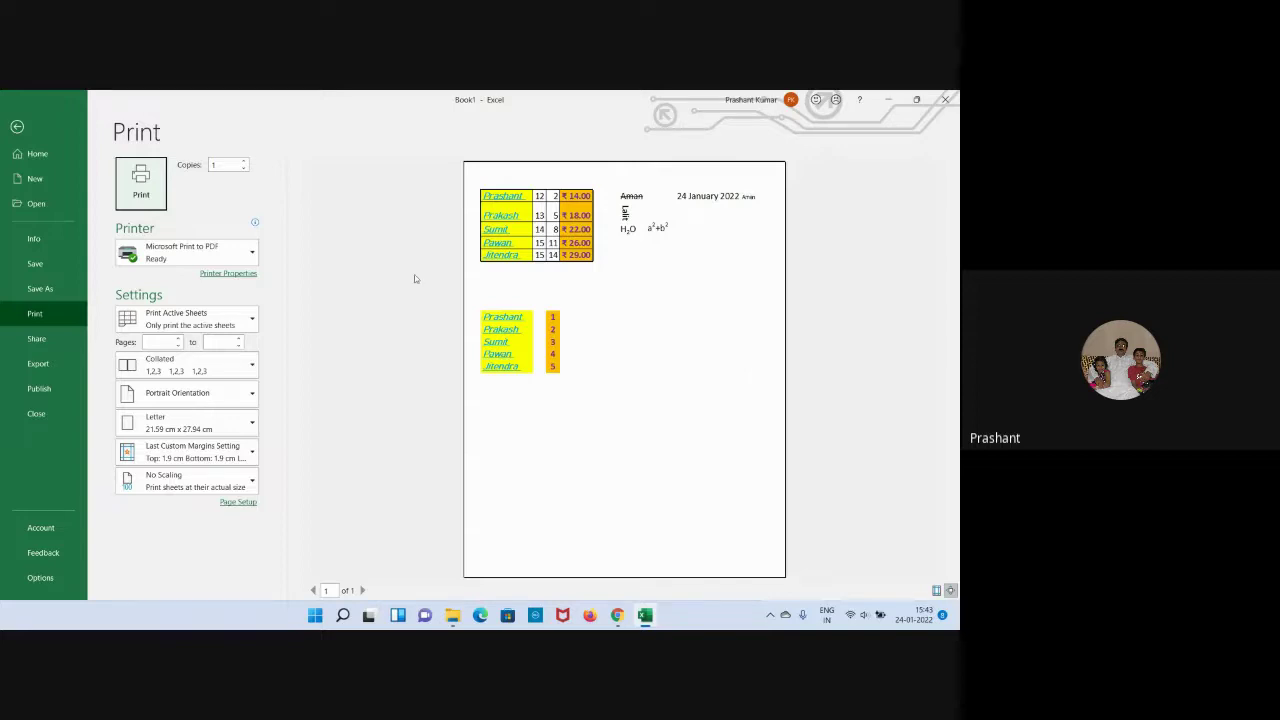
pyautogui.click(48, 132)
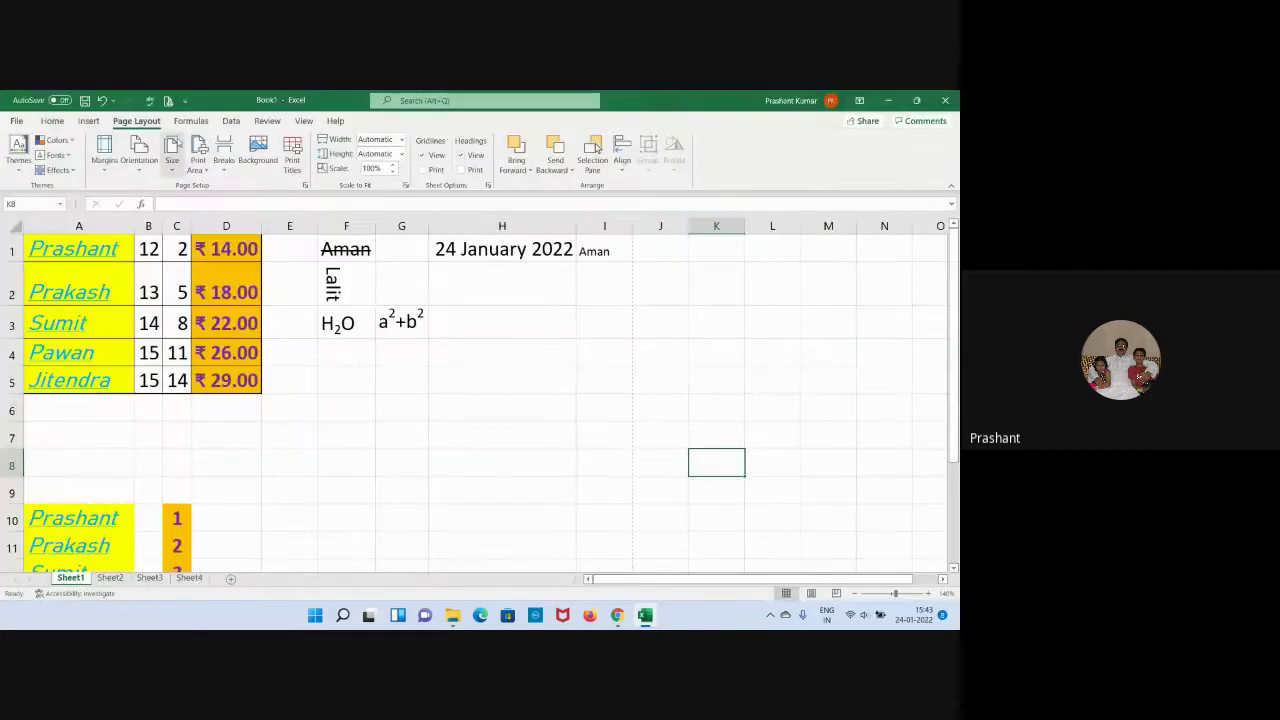
# Turn on vertical centering in Custom Margins as well and preview the centered one-page printout.
pyautogui.click(101, 168)
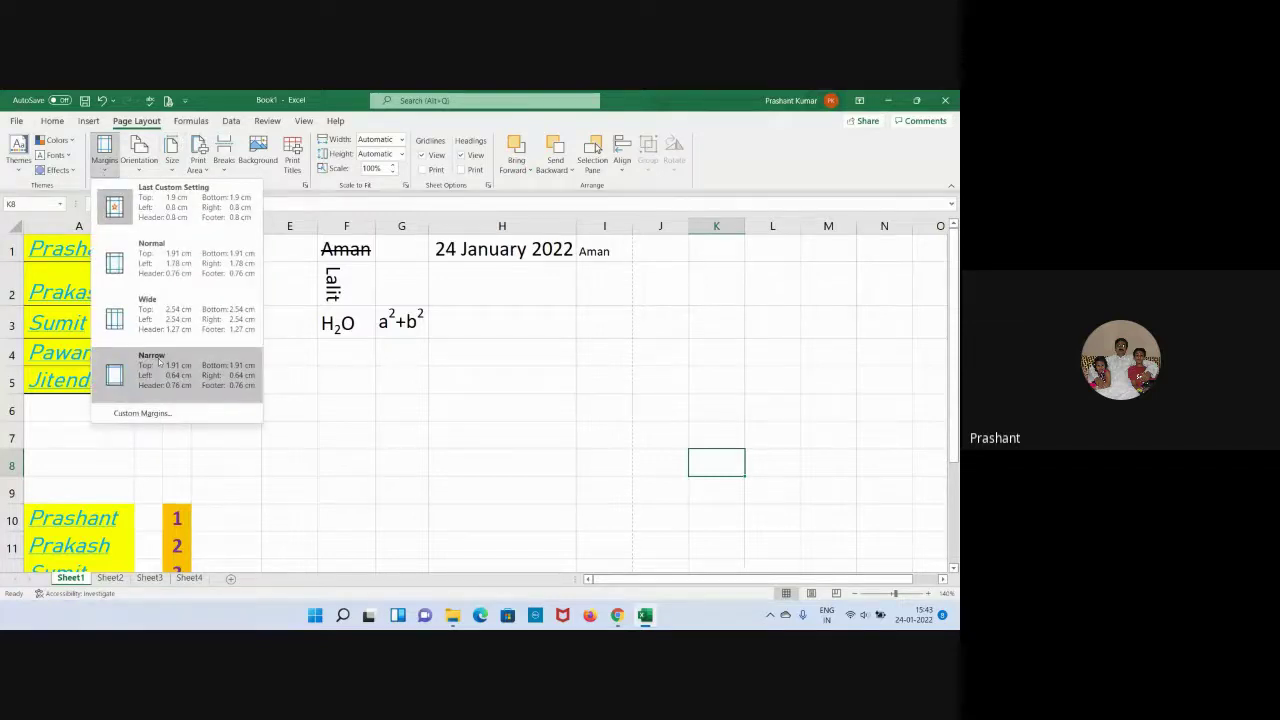
pyautogui.click(157, 410)
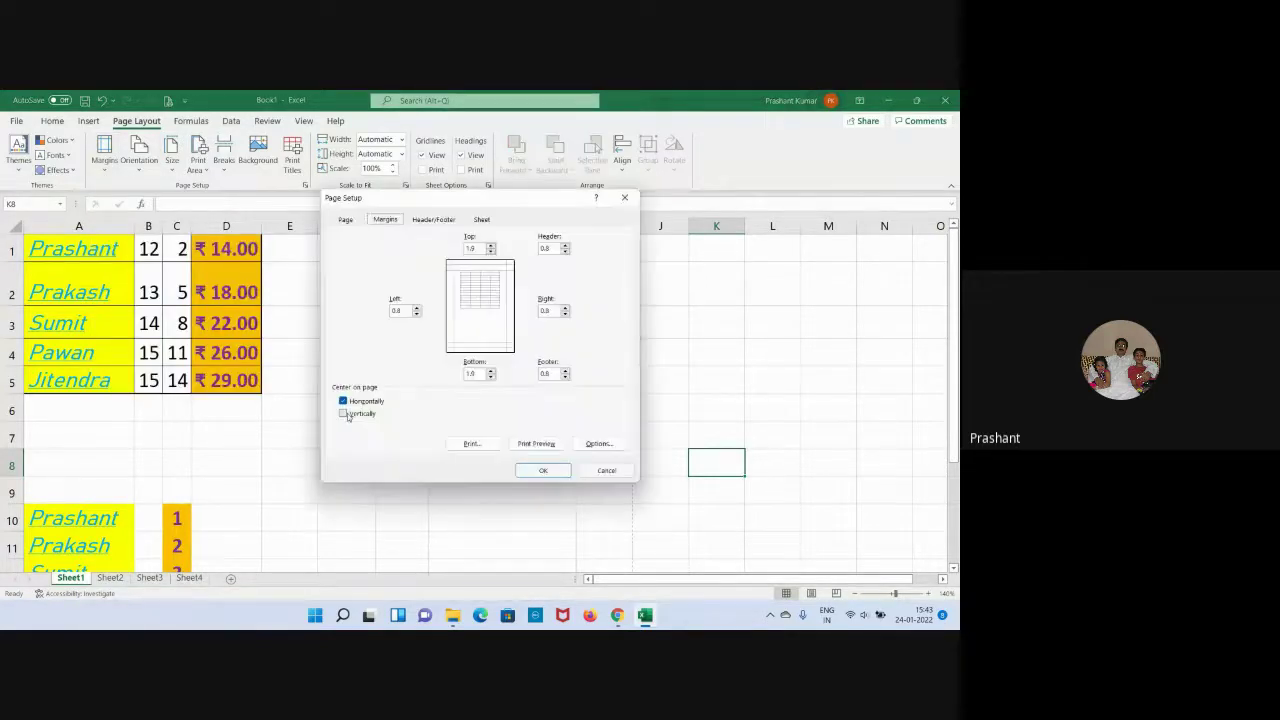
pyautogui.click(343, 413)
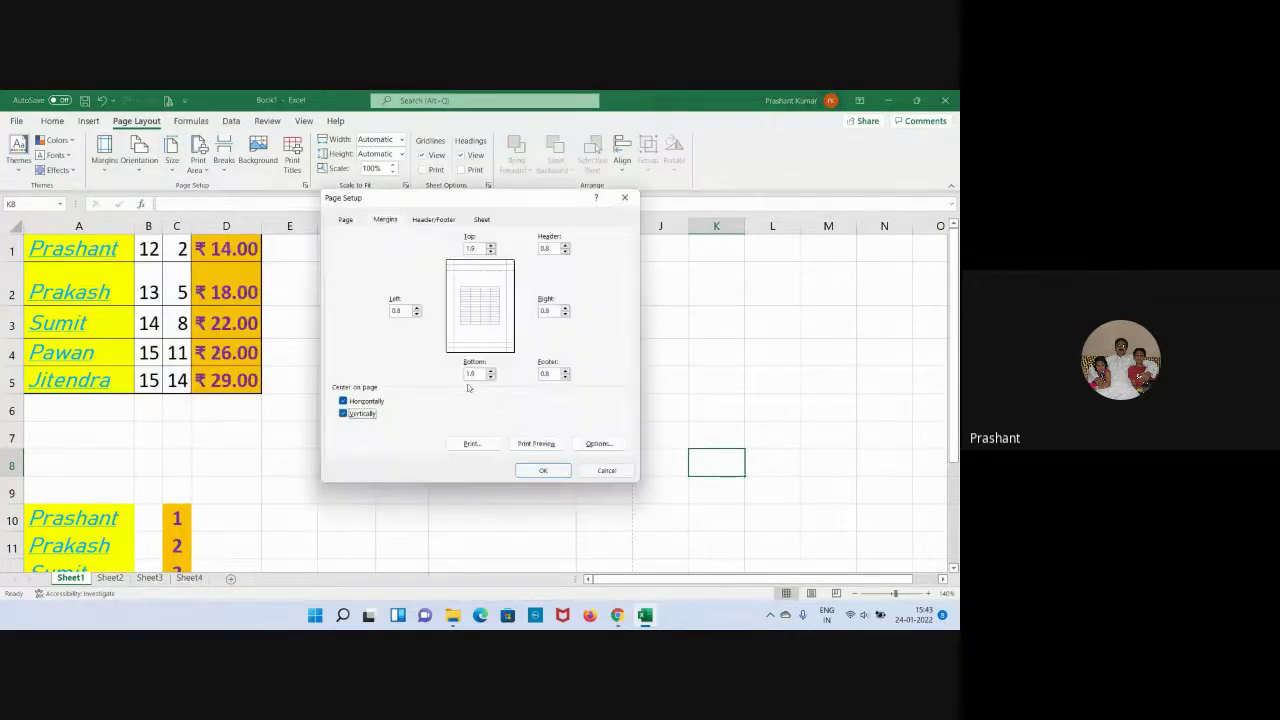
pyautogui.click(545, 470)
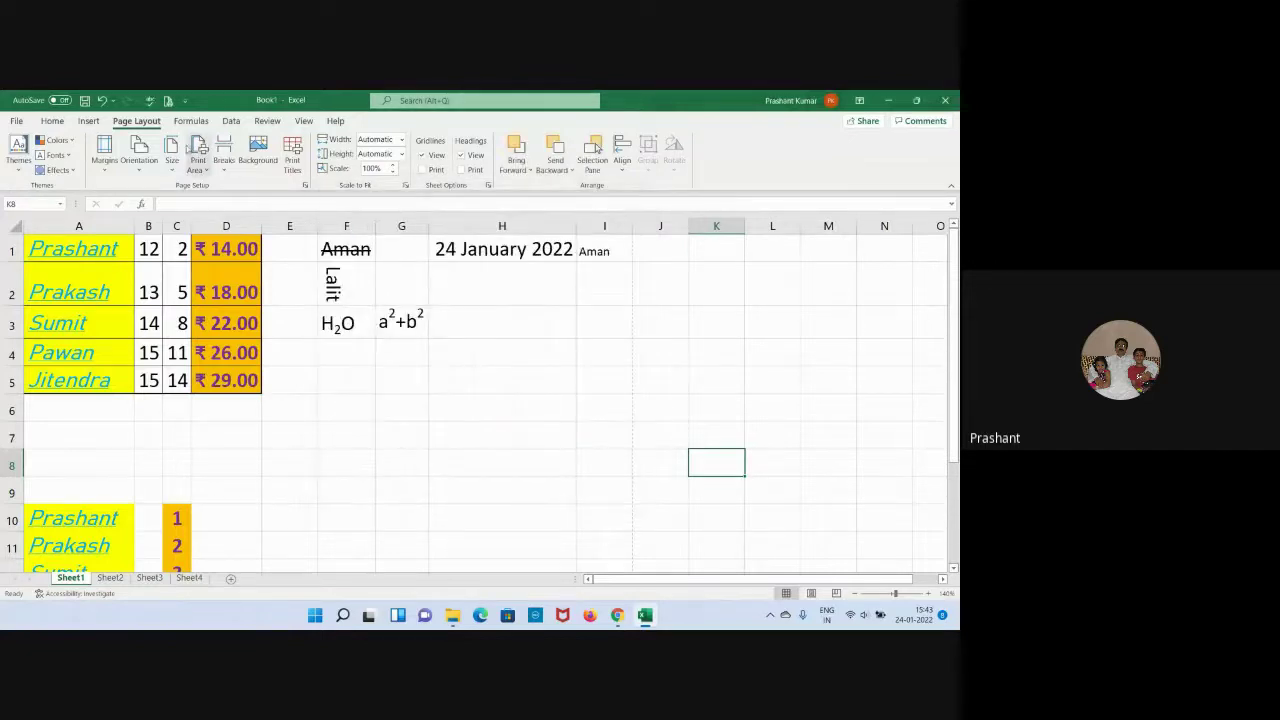
pyautogui.click(168, 100)
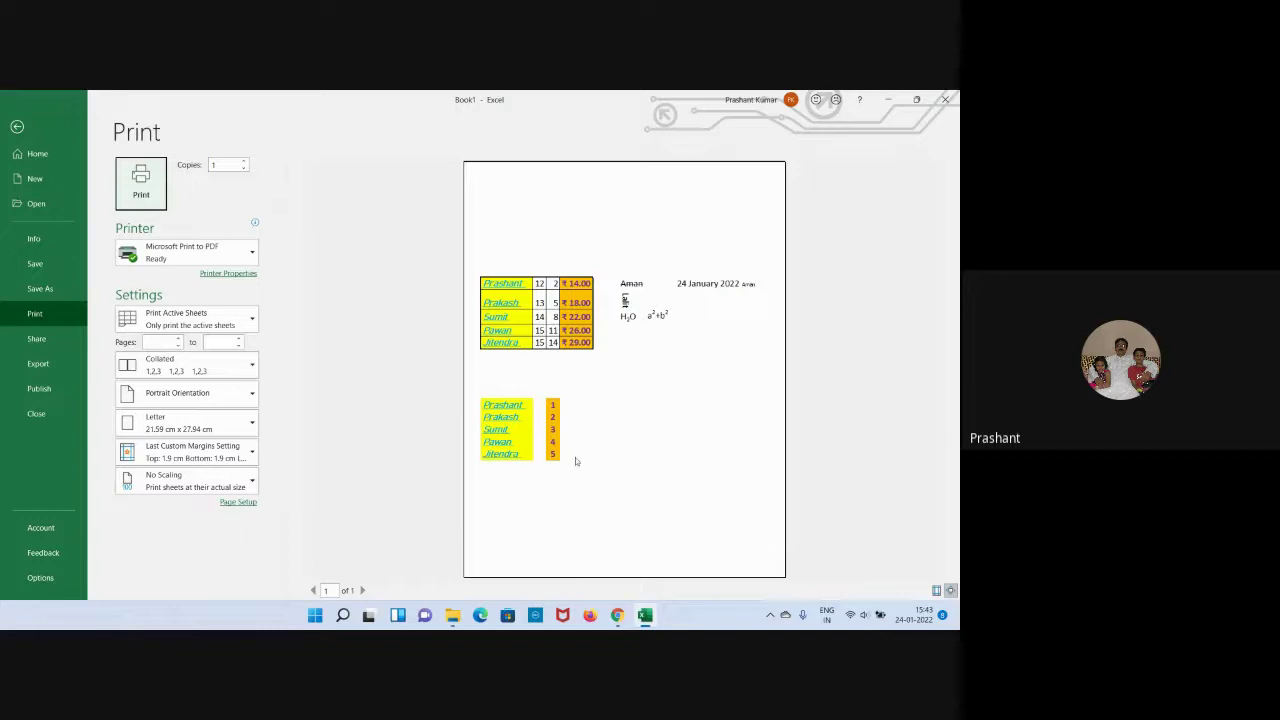
# Open Page Setup from the preview and browse its Margins and Page tabs and paper sizes.
pyautogui.click(238, 501)
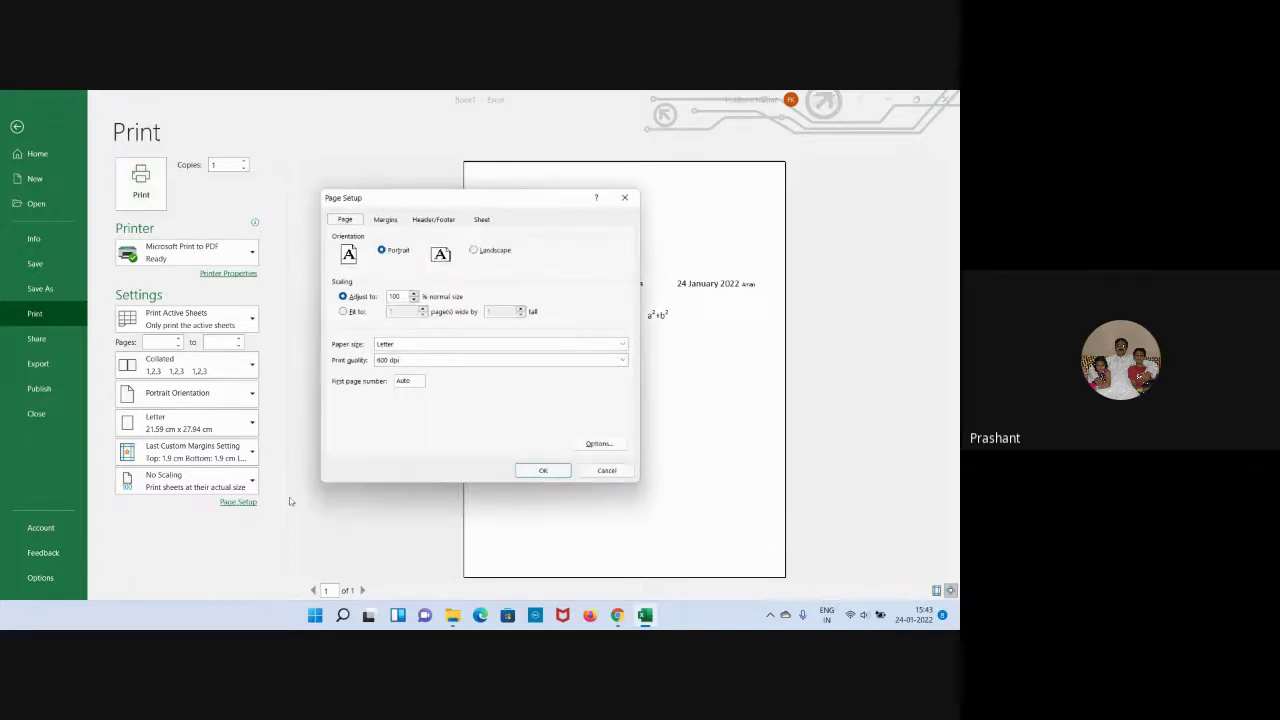
pyautogui.click(387, 220)
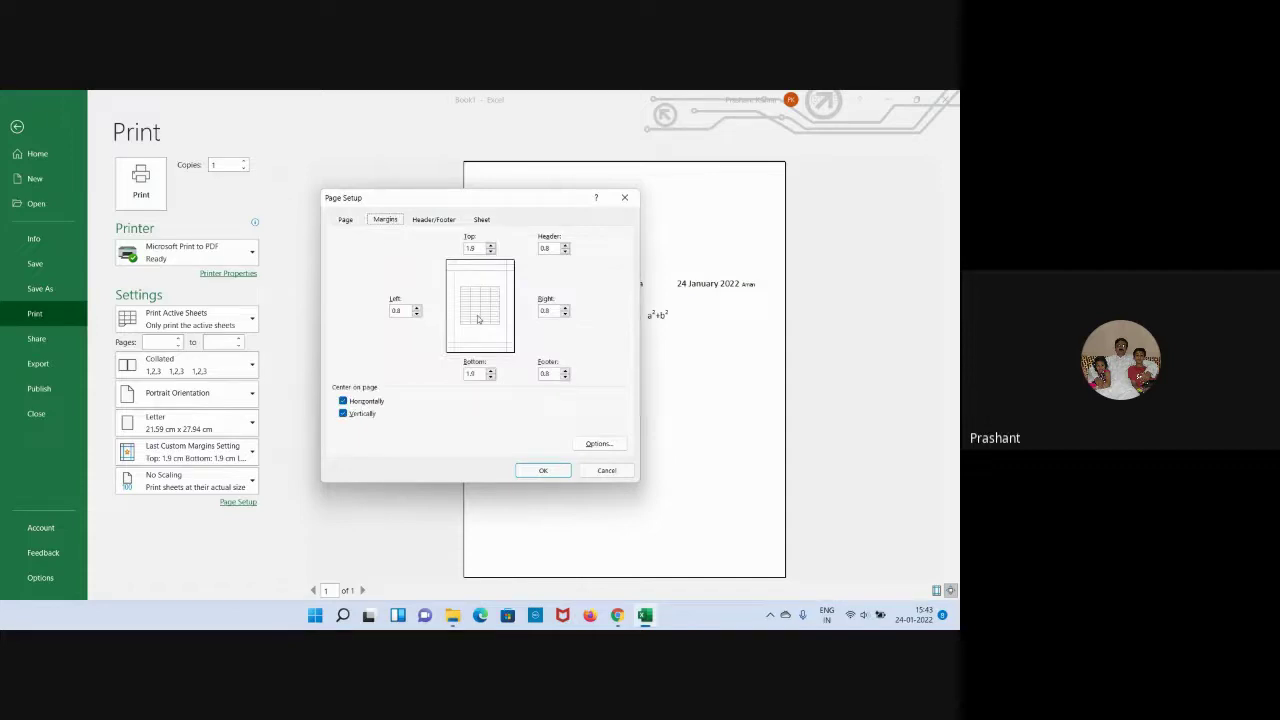
pyautogui.click(350, 223)
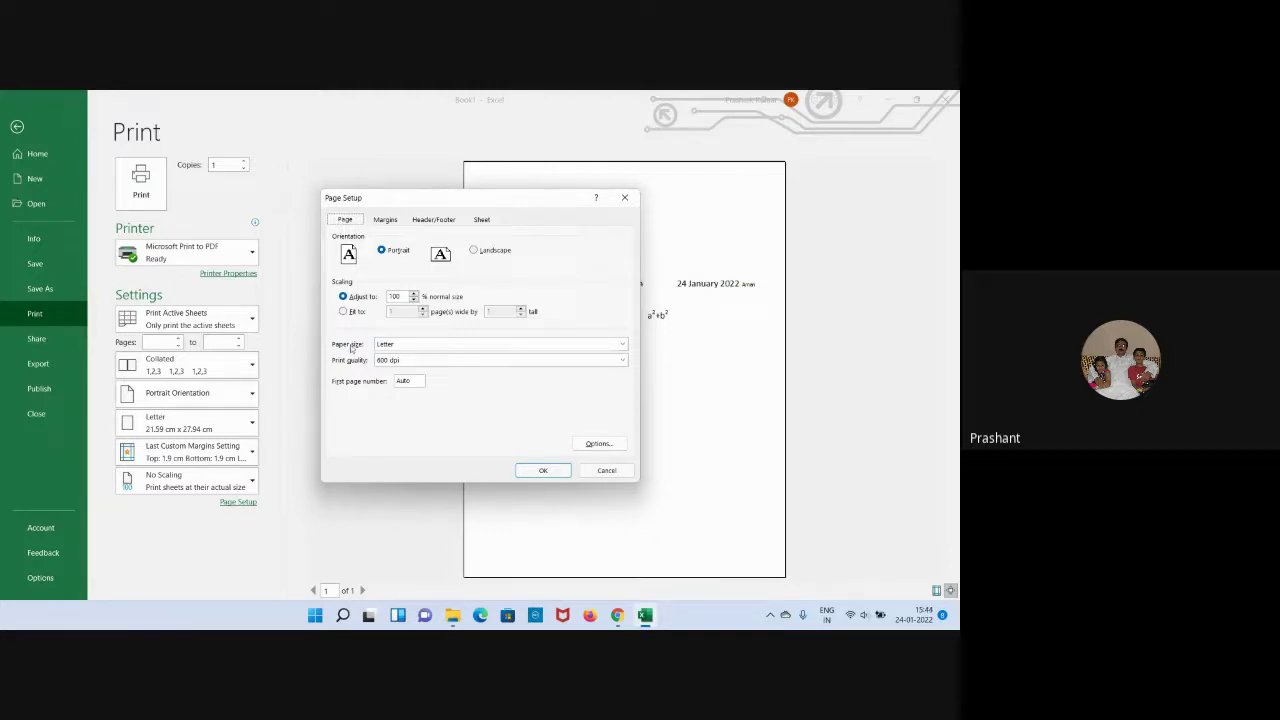
pyautogui.click(621, 345)
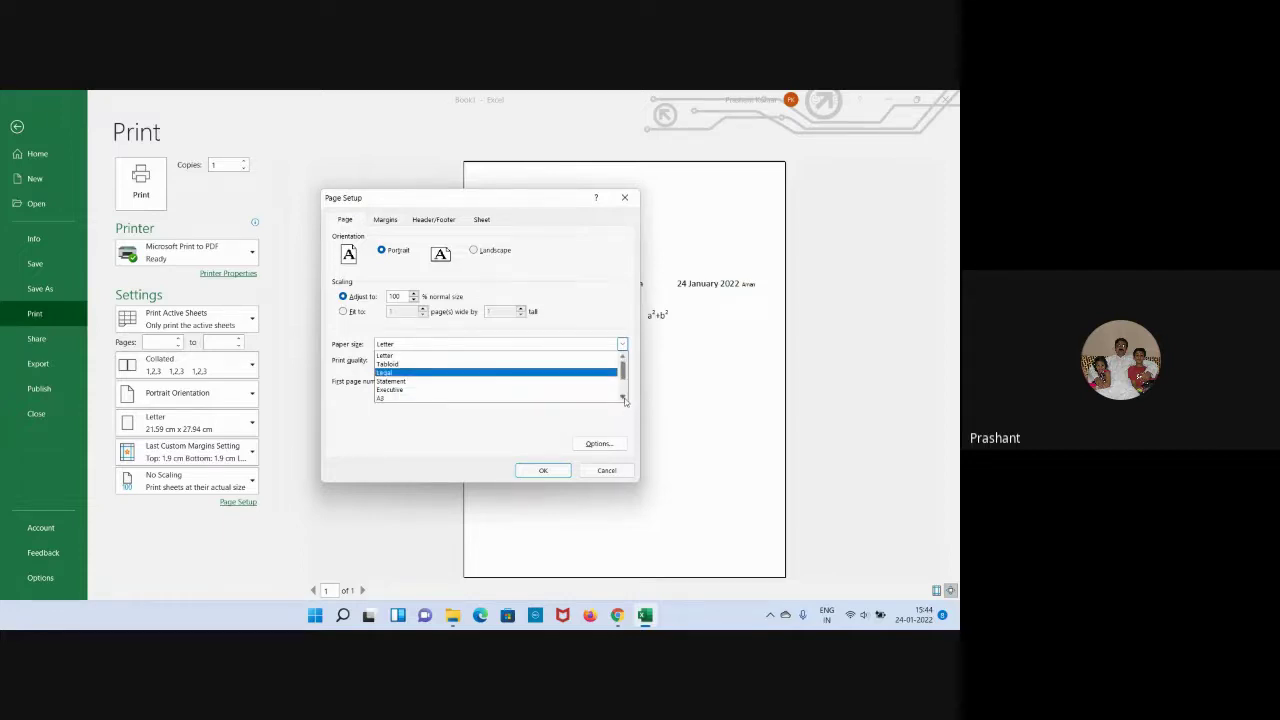
pyautogui.click(624, 398)
pyautogui.click(624, 398)
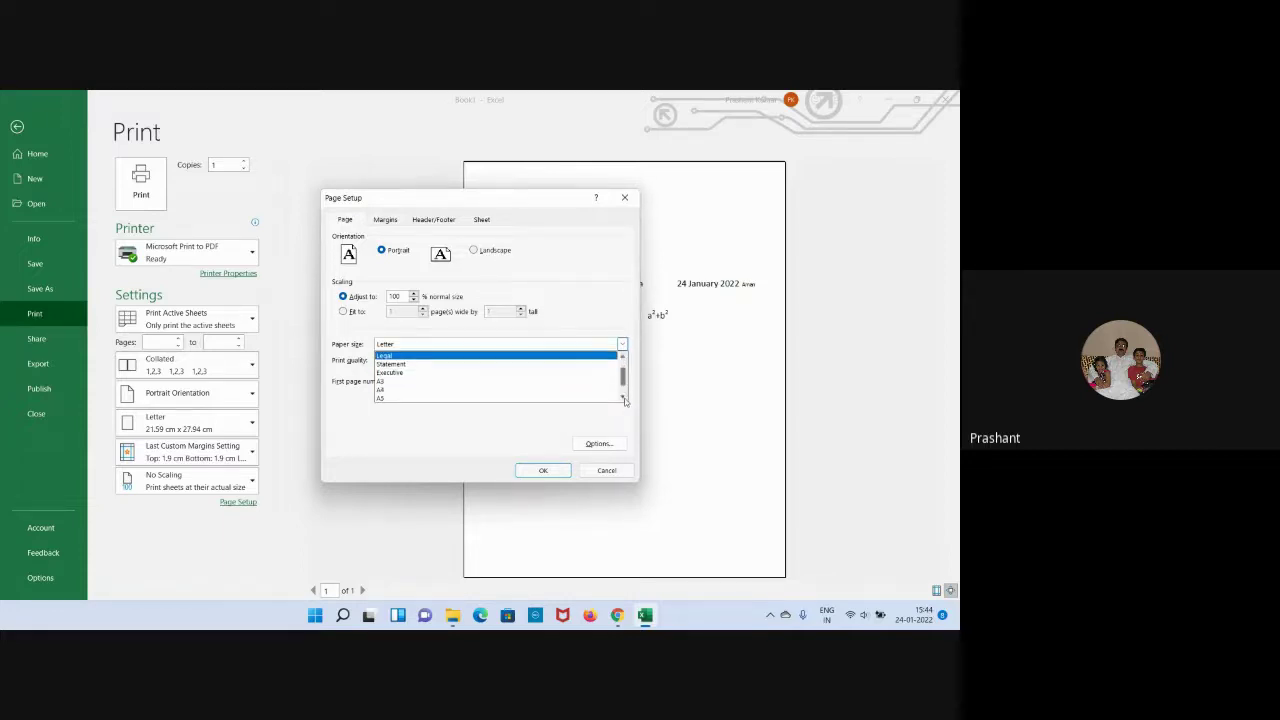
pyautogui.click(624, 398)
pyautogui.click(624, 398)
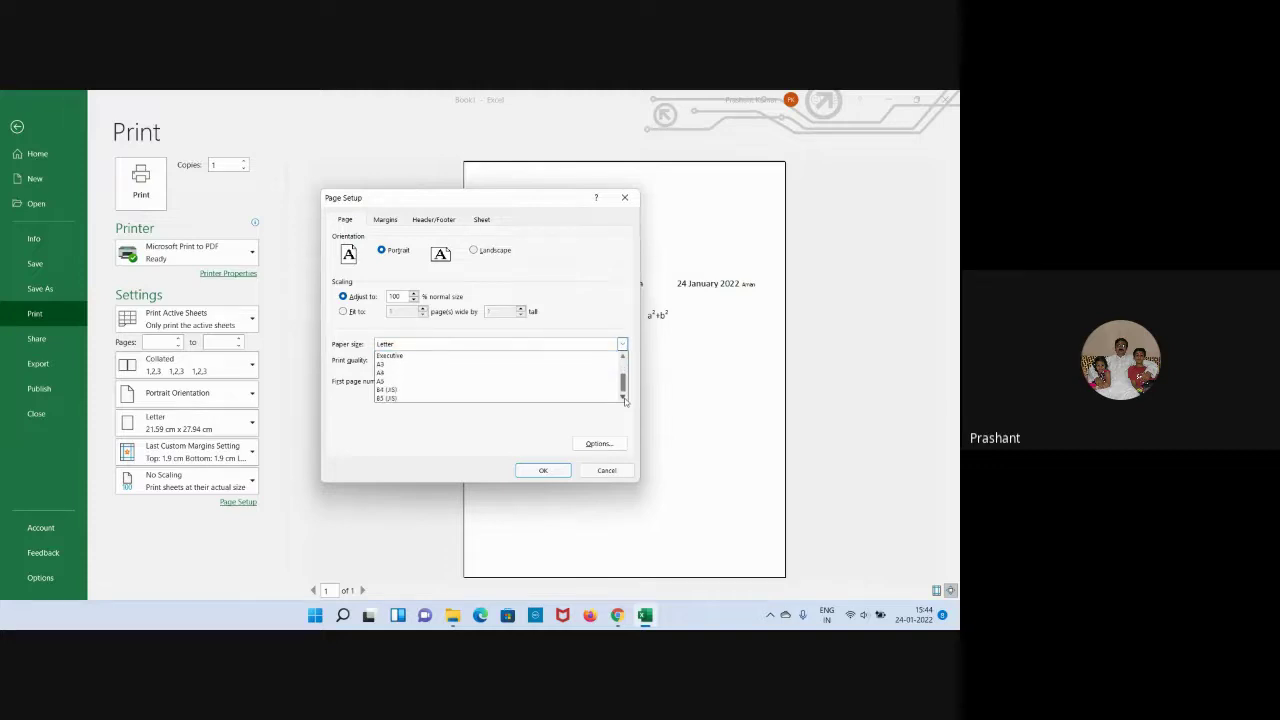
# Close the paper size list unchanged, cancel Page Setup, and reopen the preview's paper size list.
pyautogui.scroll(1, 625, 390)
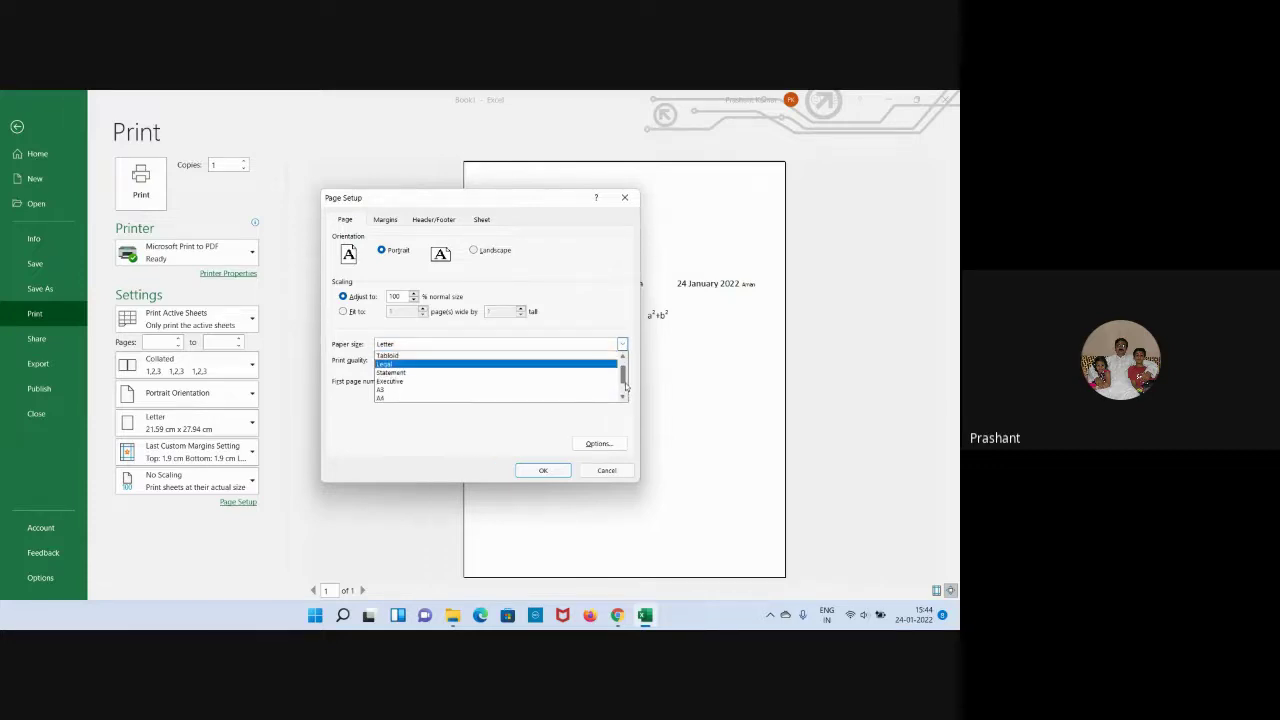
pyautogui.scroll(1, 625, 385)
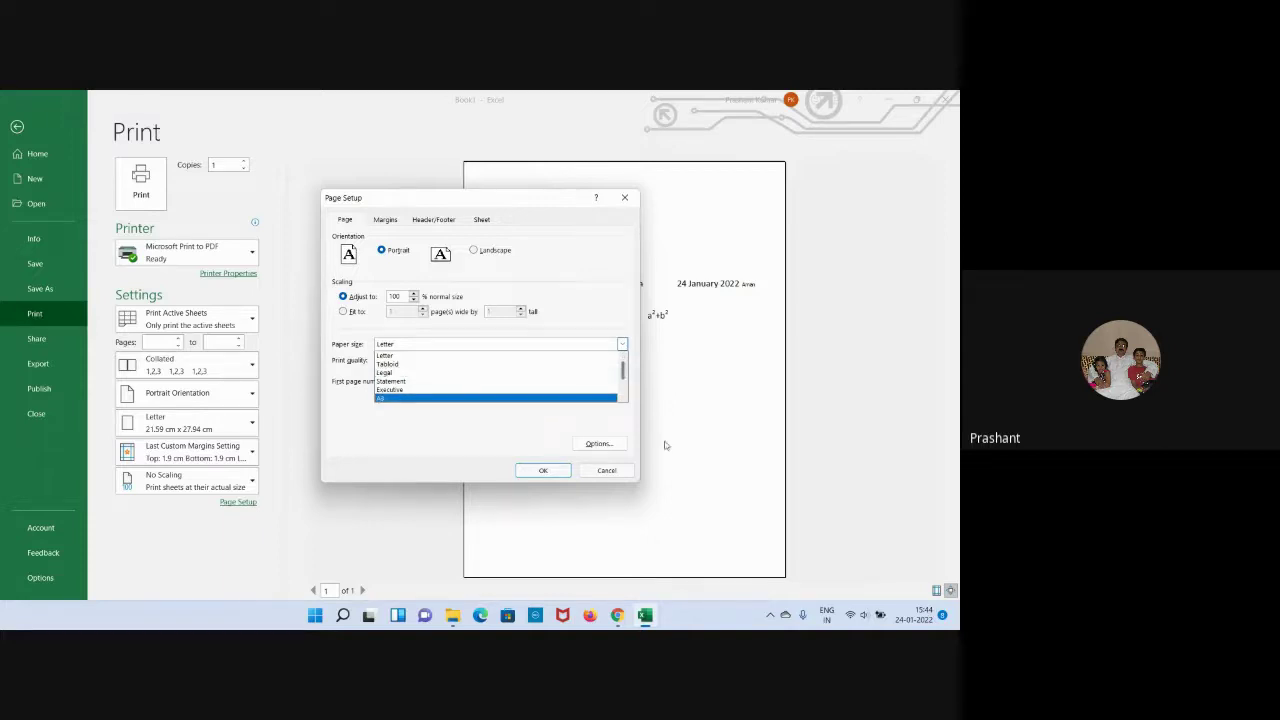
pyautogui.click(614, 474)
pyautogui.click(607, 471)
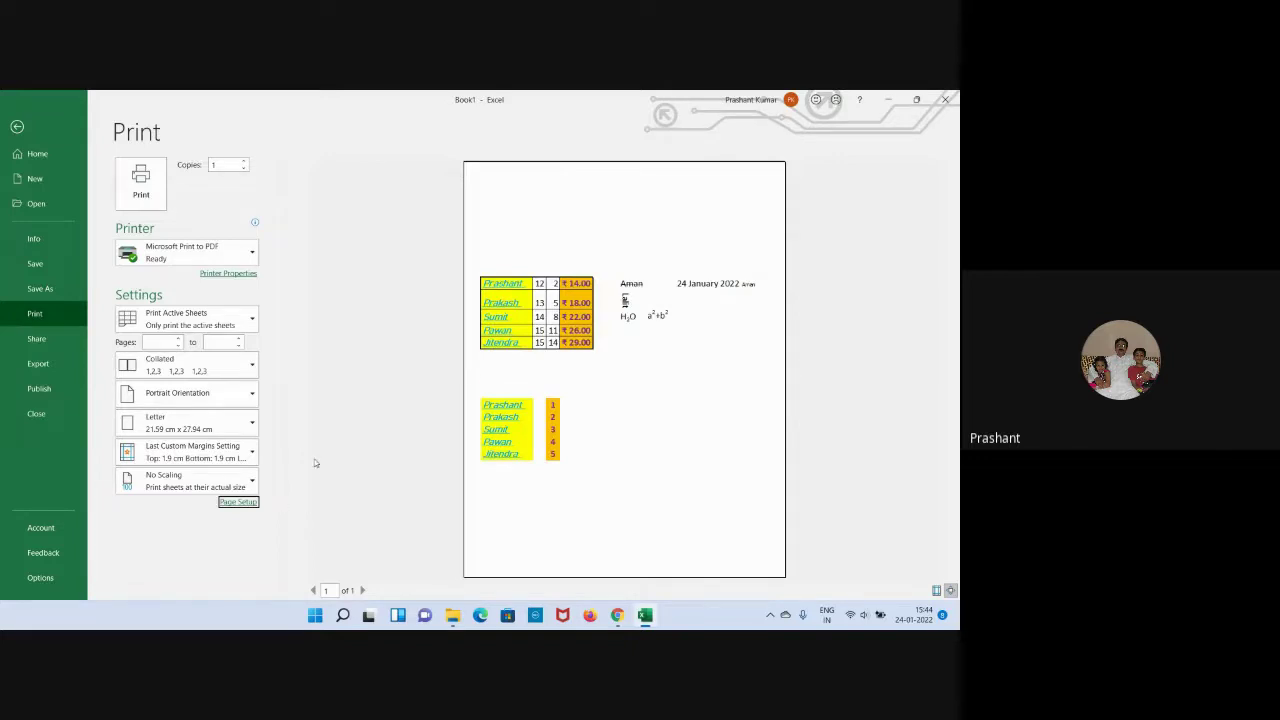
pyautogui.click(252, 424)
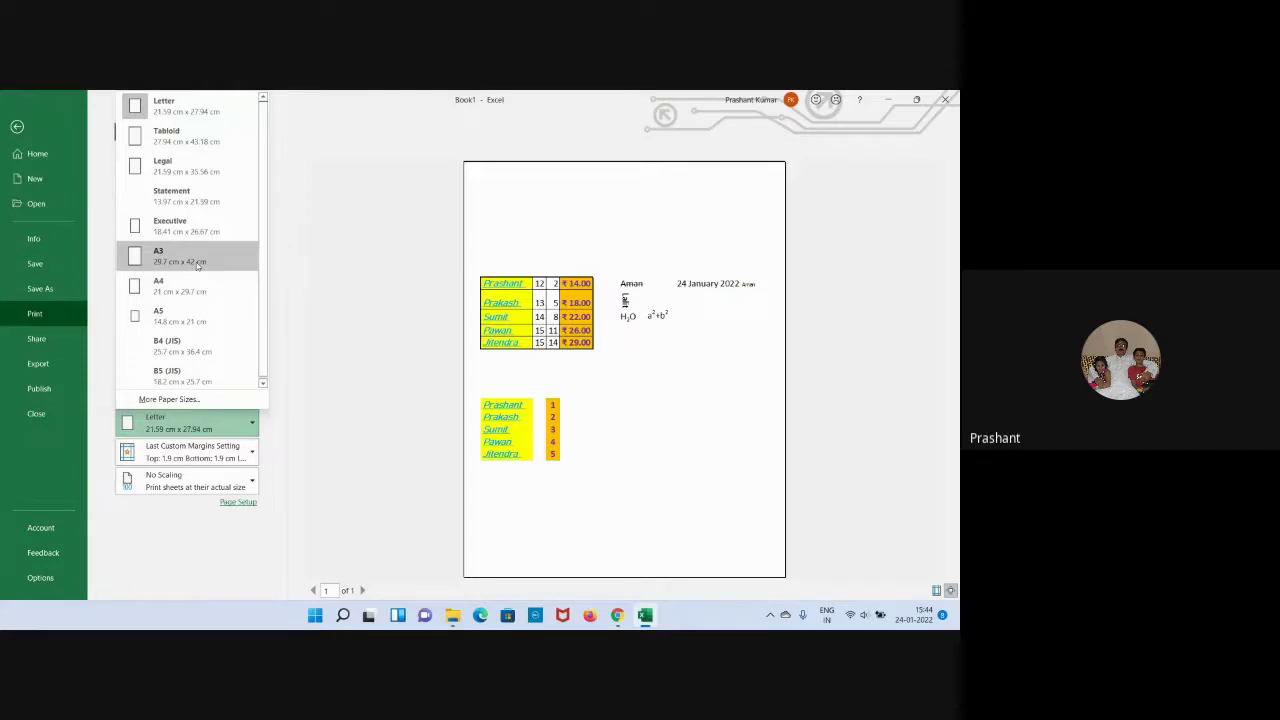
# Keep Letter paper, view Page Setup's Header/Footer and Sheet tabs, cancel, and exit the preview.
pyautogui.click(263, 385)
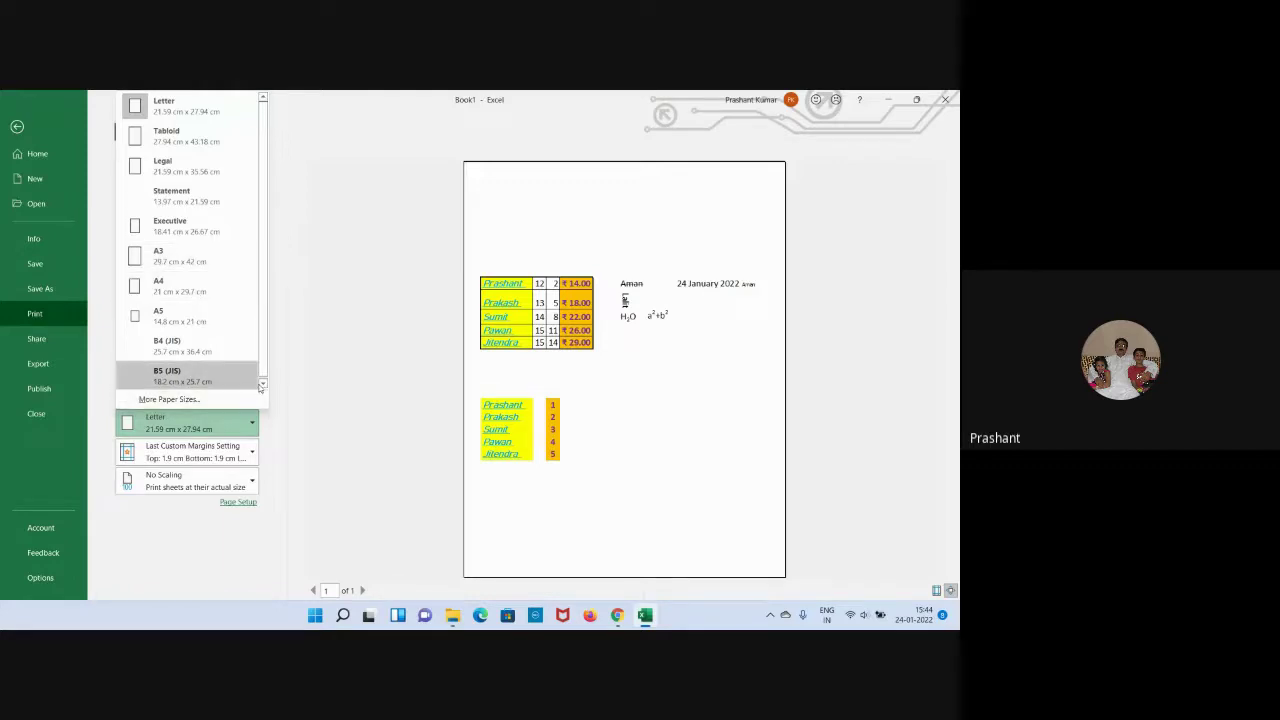
pyautogui.click(396, 325)
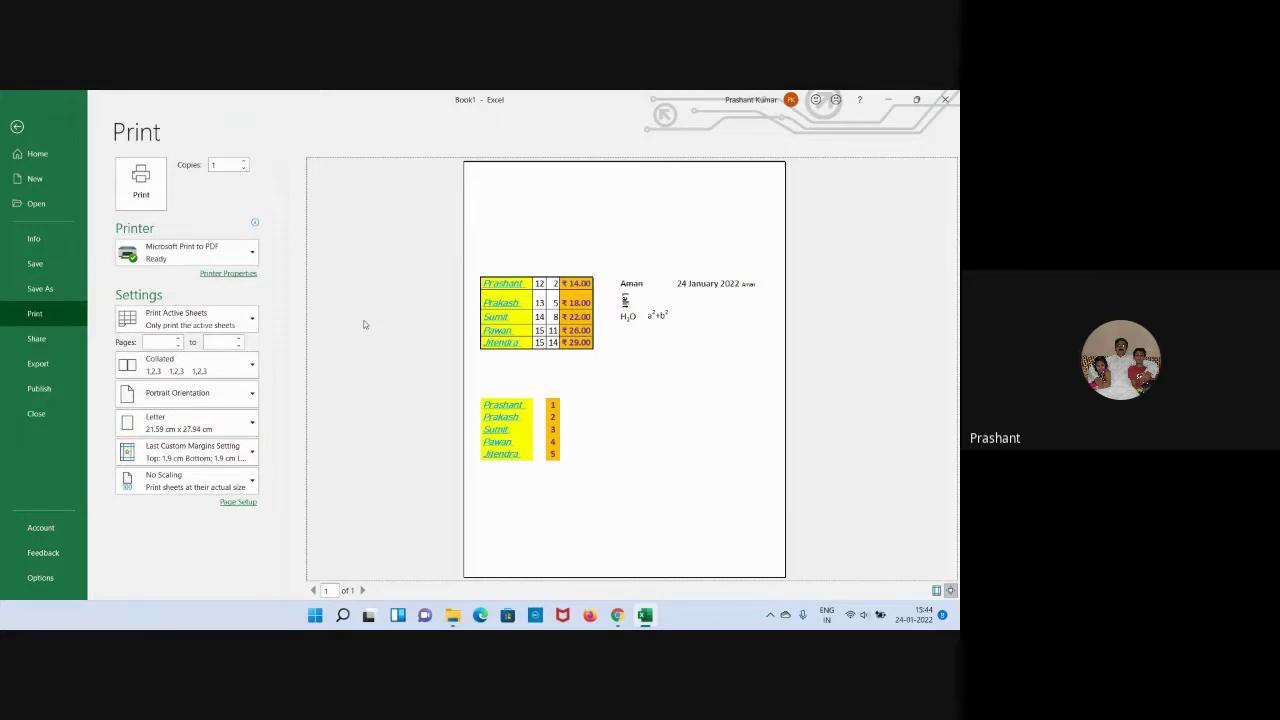
pyautogui.click(229, 504)
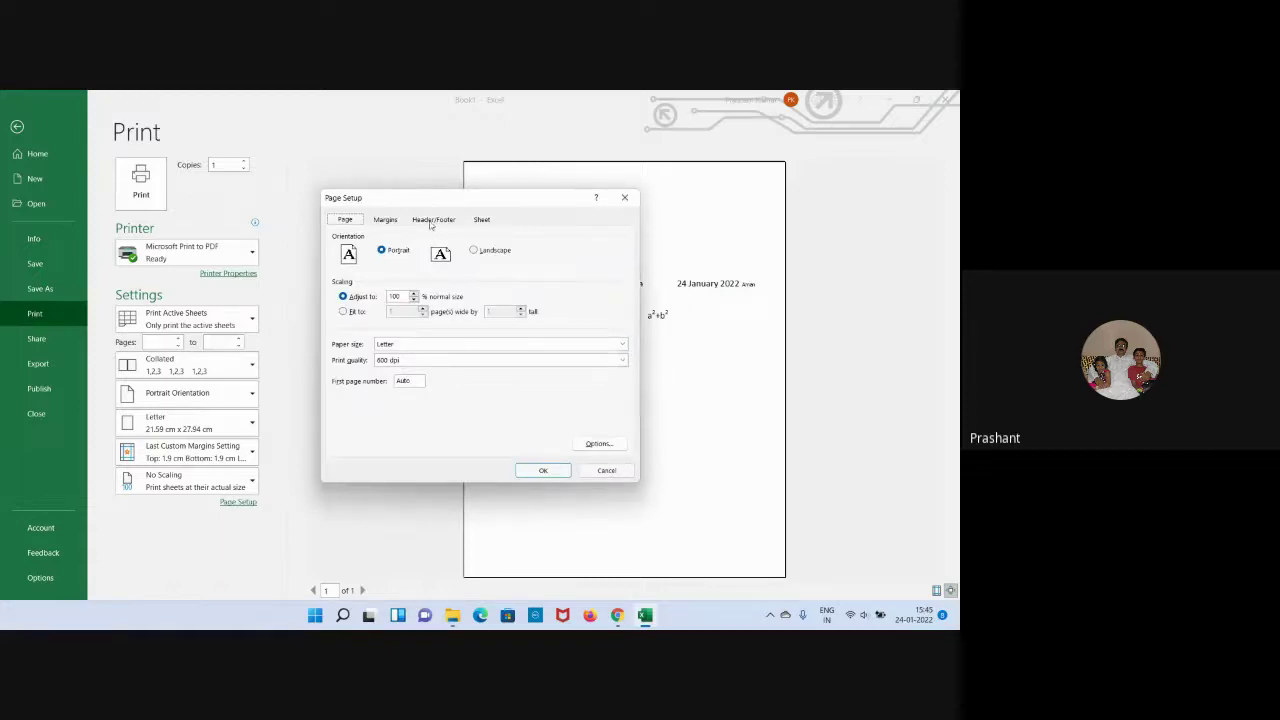
pyautogui.click(432, 221)
pyautogui.click(476, 222)
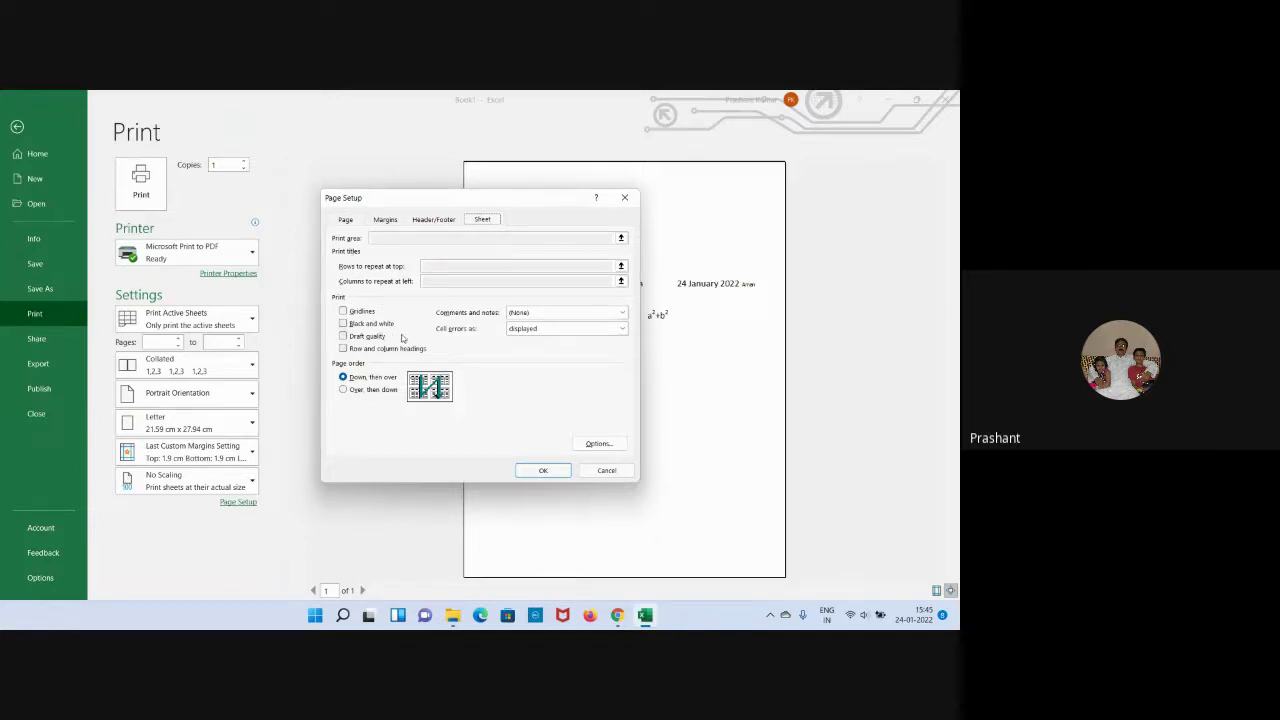
pyautogui.click(606, 470)
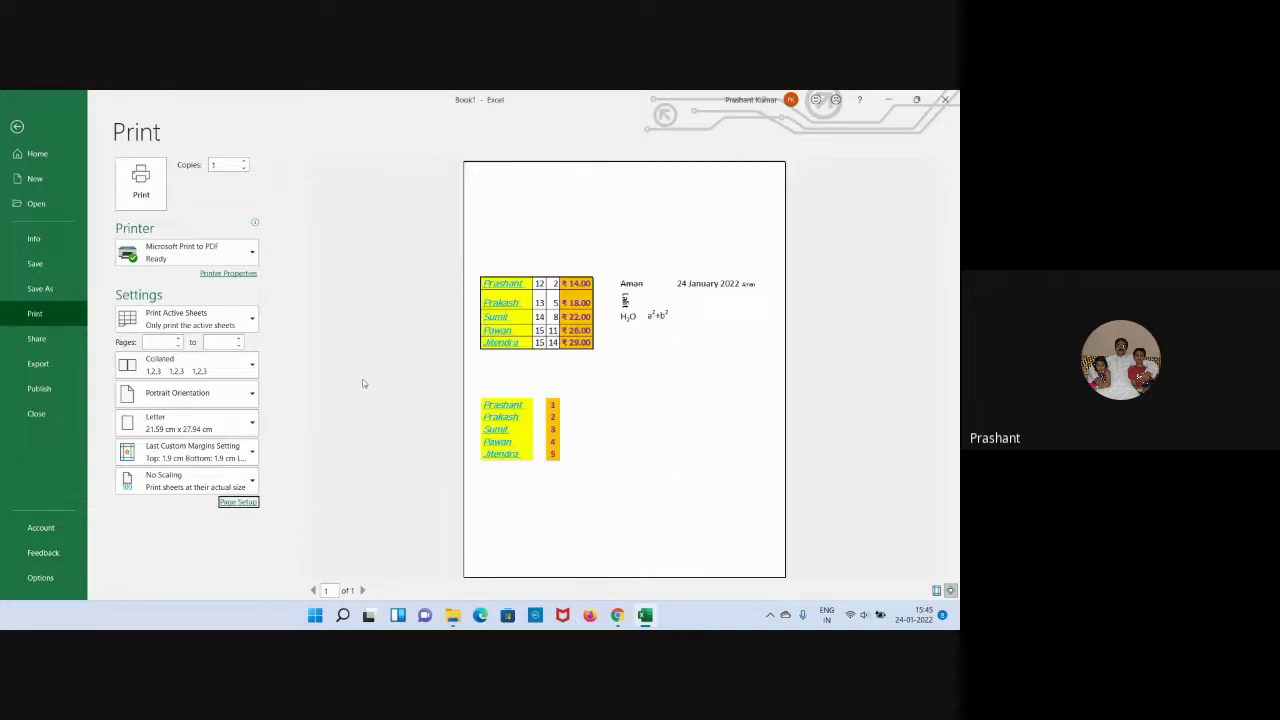
pyautogui.click(17, 126)
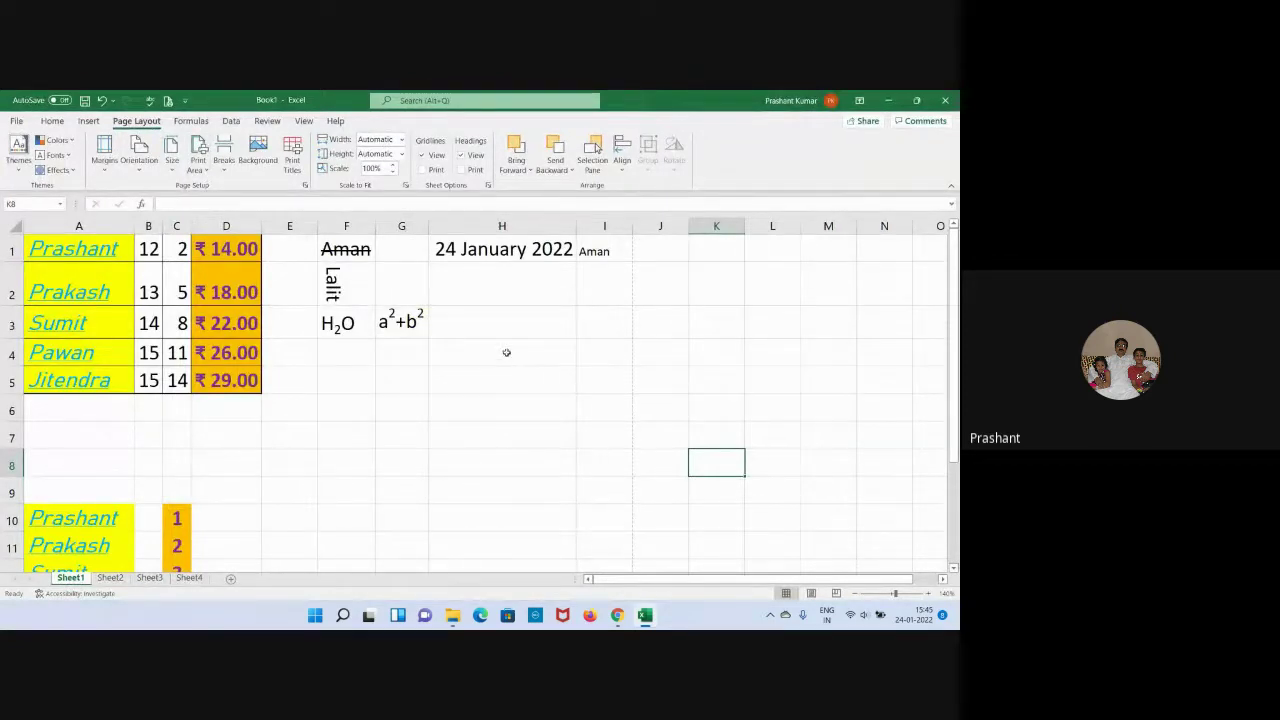
# Preview the printout again, then back on the sheet select the name table A1:D5.
pyautogui.scroll(-1, 506, 352)
pyautogui.scroll(-3, 506, 352)
pyautogui.scroll(4, 506, 352)
pyautogui.click(168, 100)
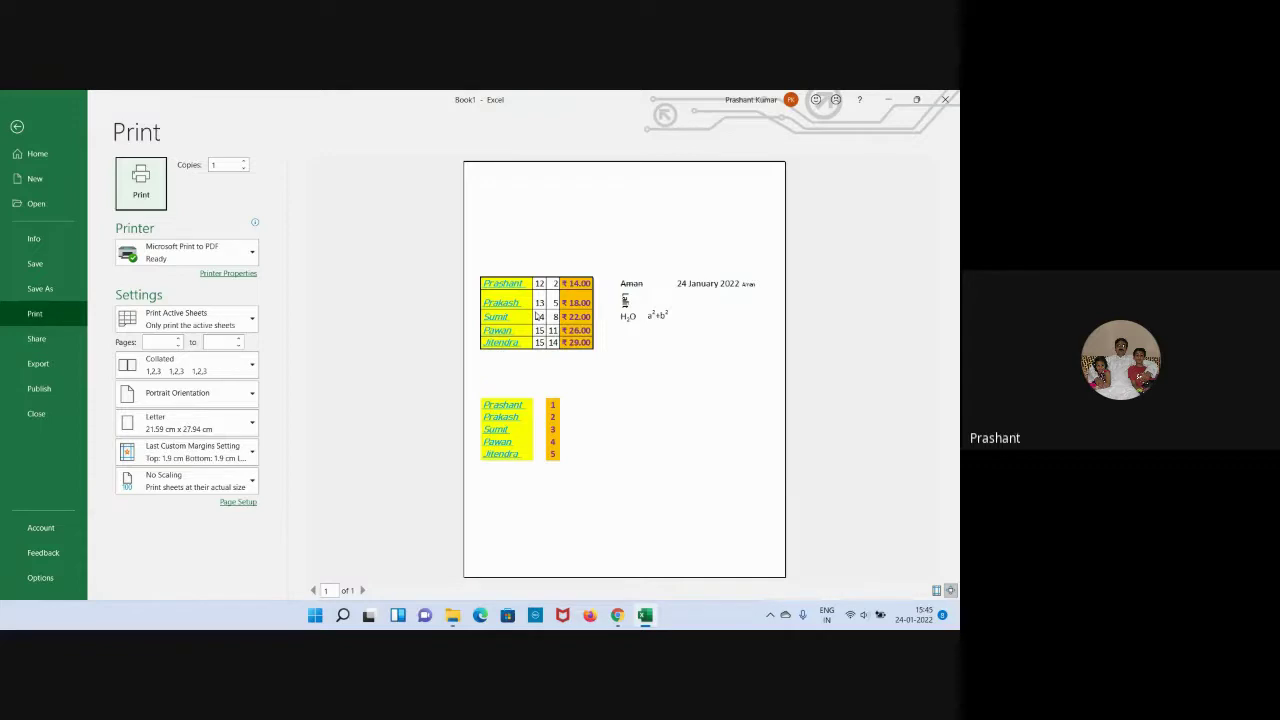
pyautogui.click(17, 127)
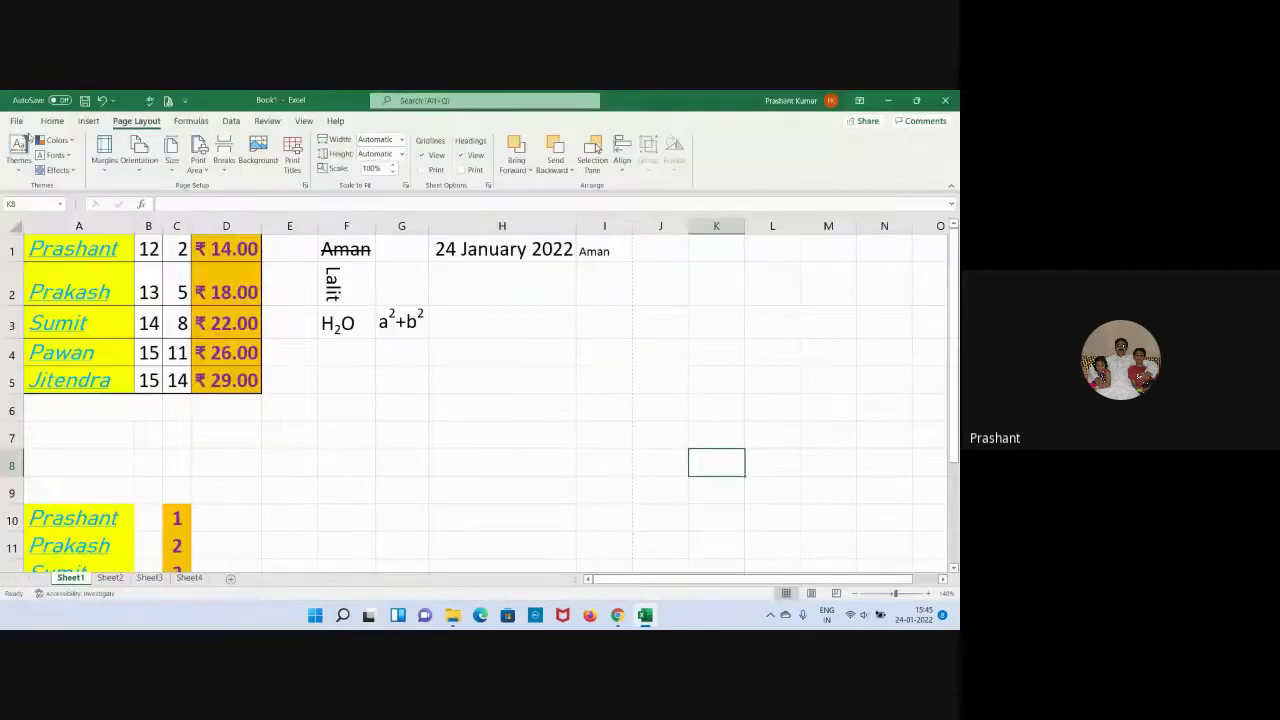
pyautogui.moveTo(100, 240); pyautogui.dragTo(225, 383)
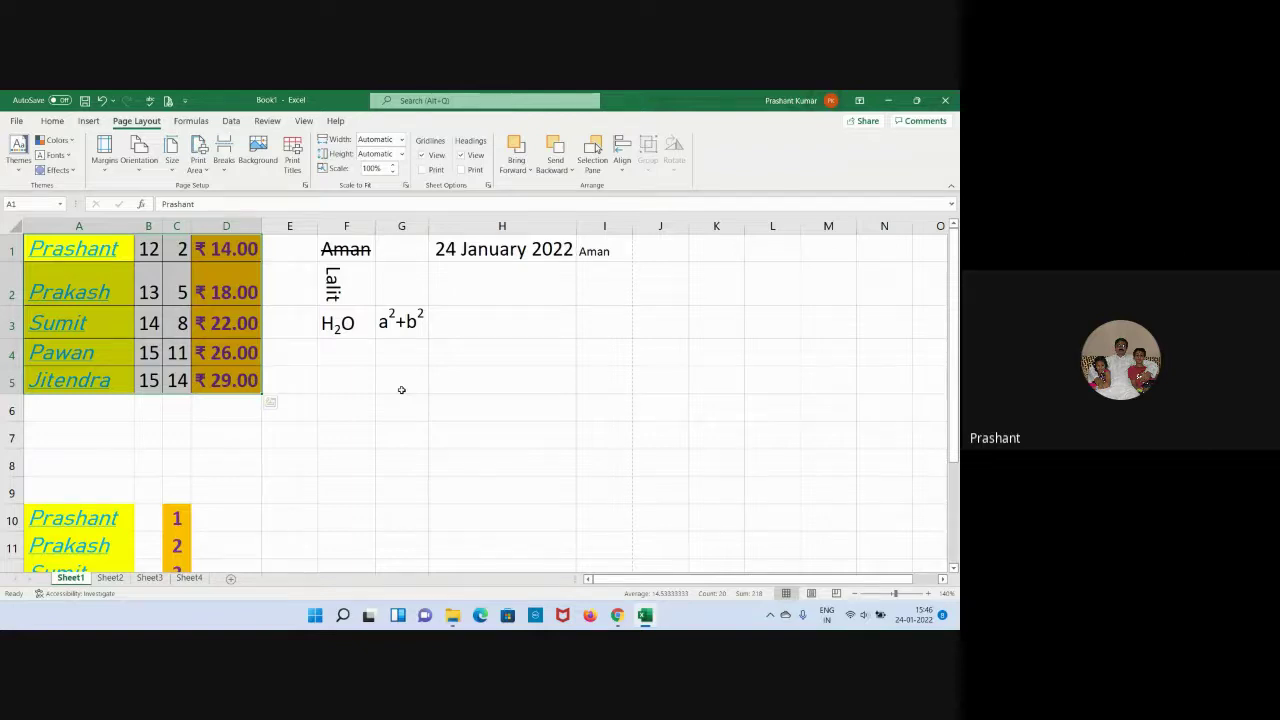
# Set A1:D5 as the print area and confirm in Print preview that only the name table prints.
pyautogui.click(197, 170)
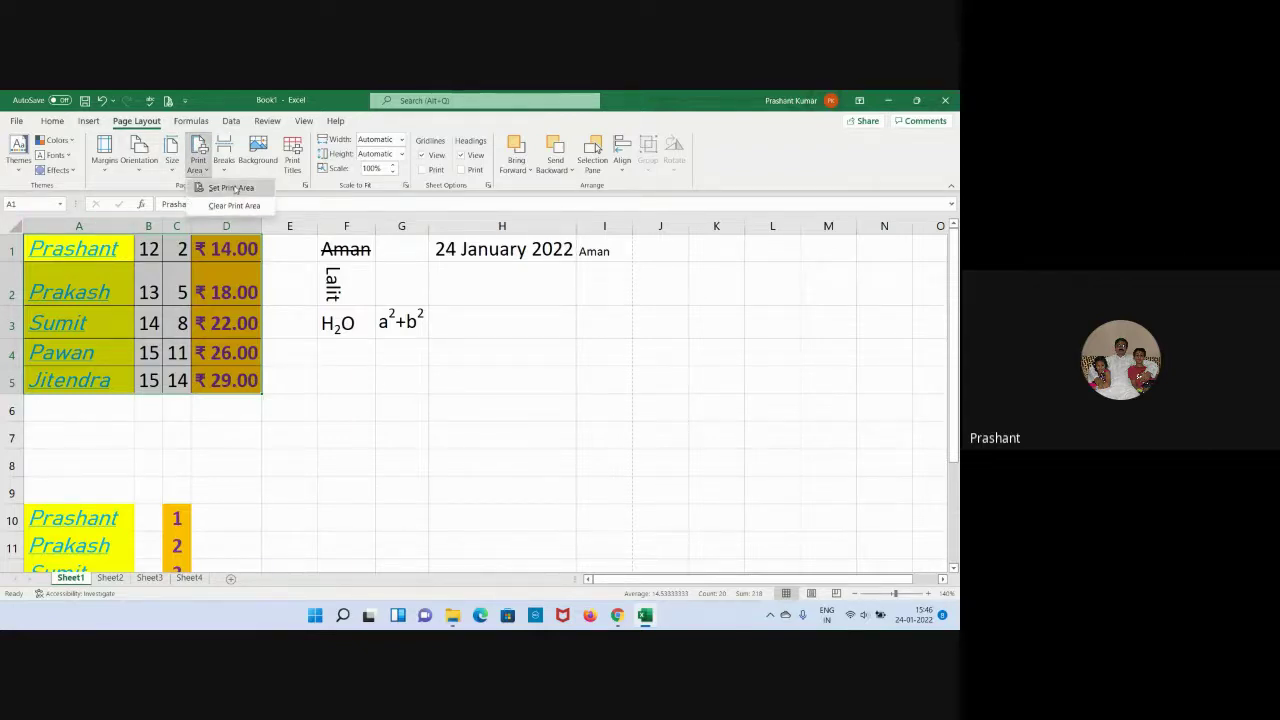
pyautogui.click(234, 188)
pyautogui.click(423, 440)
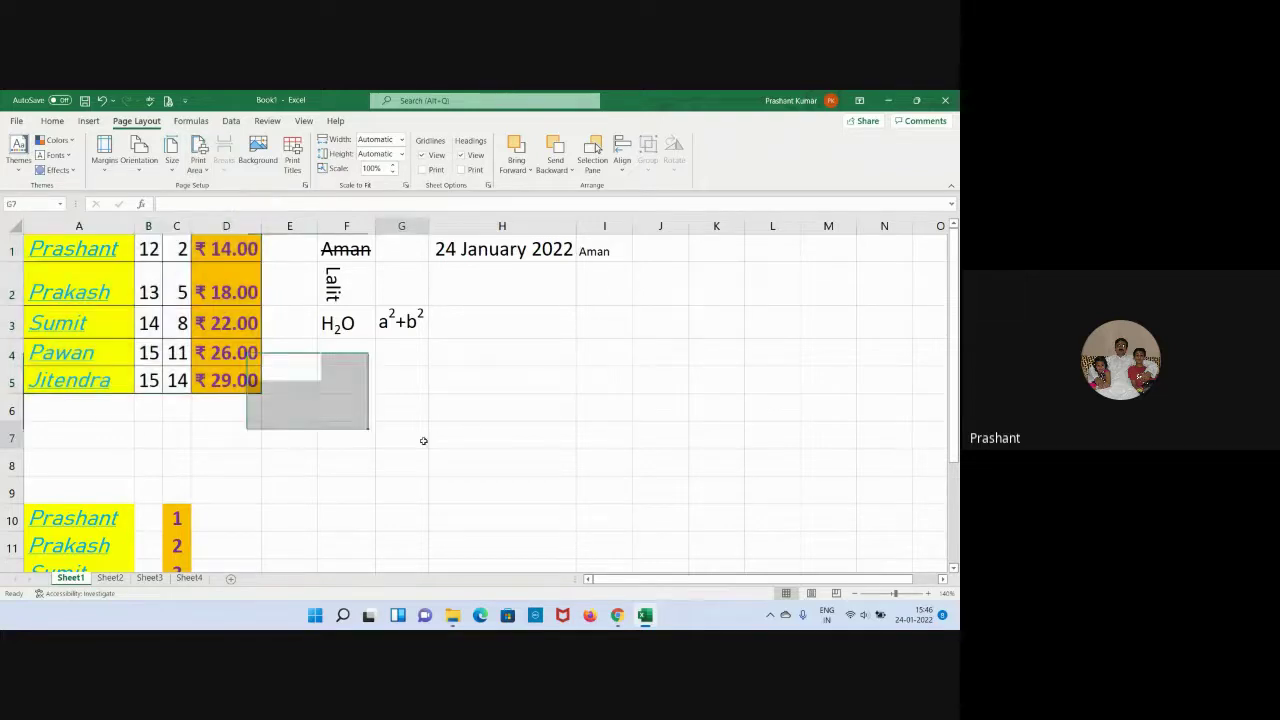
pyautogui.click(168, 100)
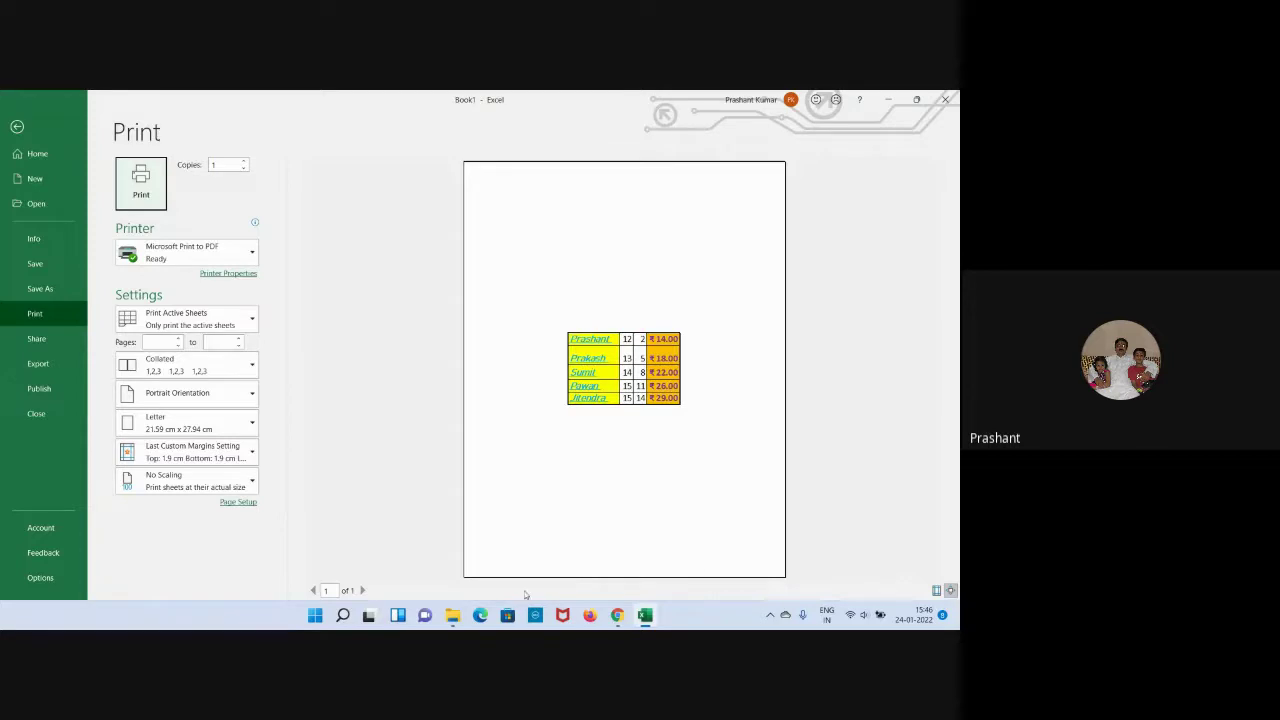
pyautogui.click(17, 126)
pyautogui.click(343, 400)
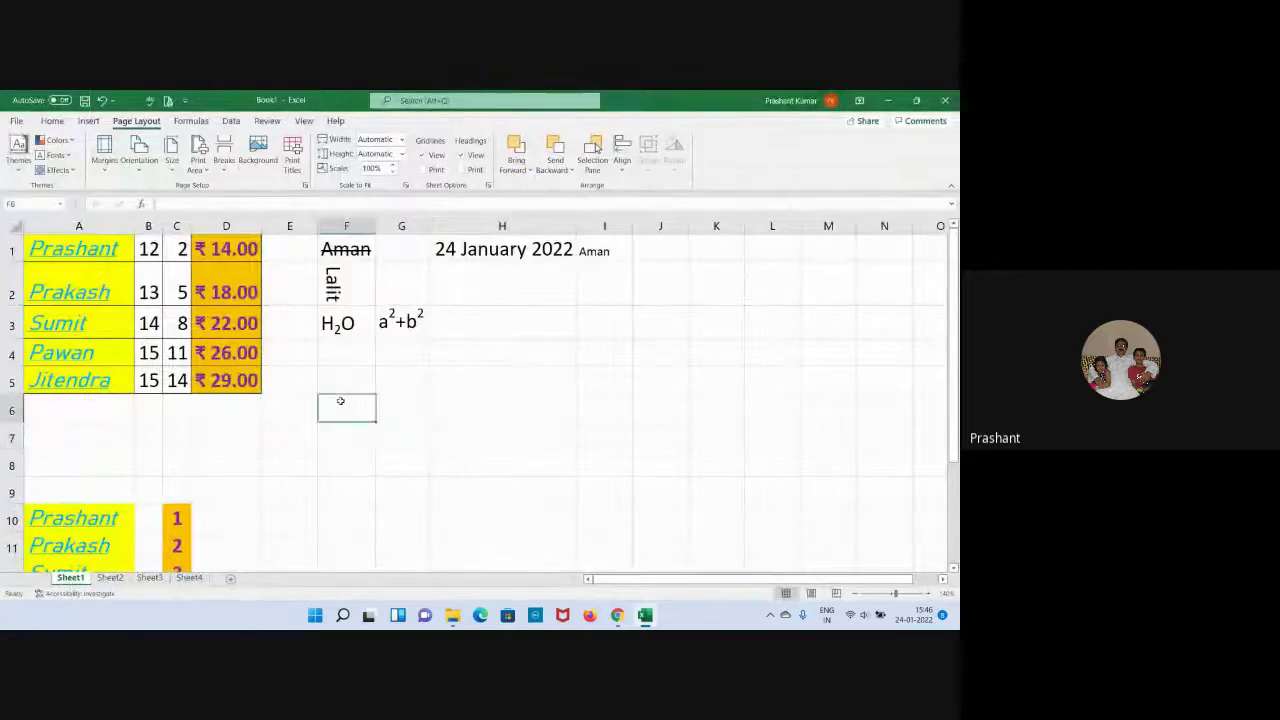
# Clear the print area and confirm in Print preview that all of Sheet1 prints on one page.
pyautogui.click(434, 457)
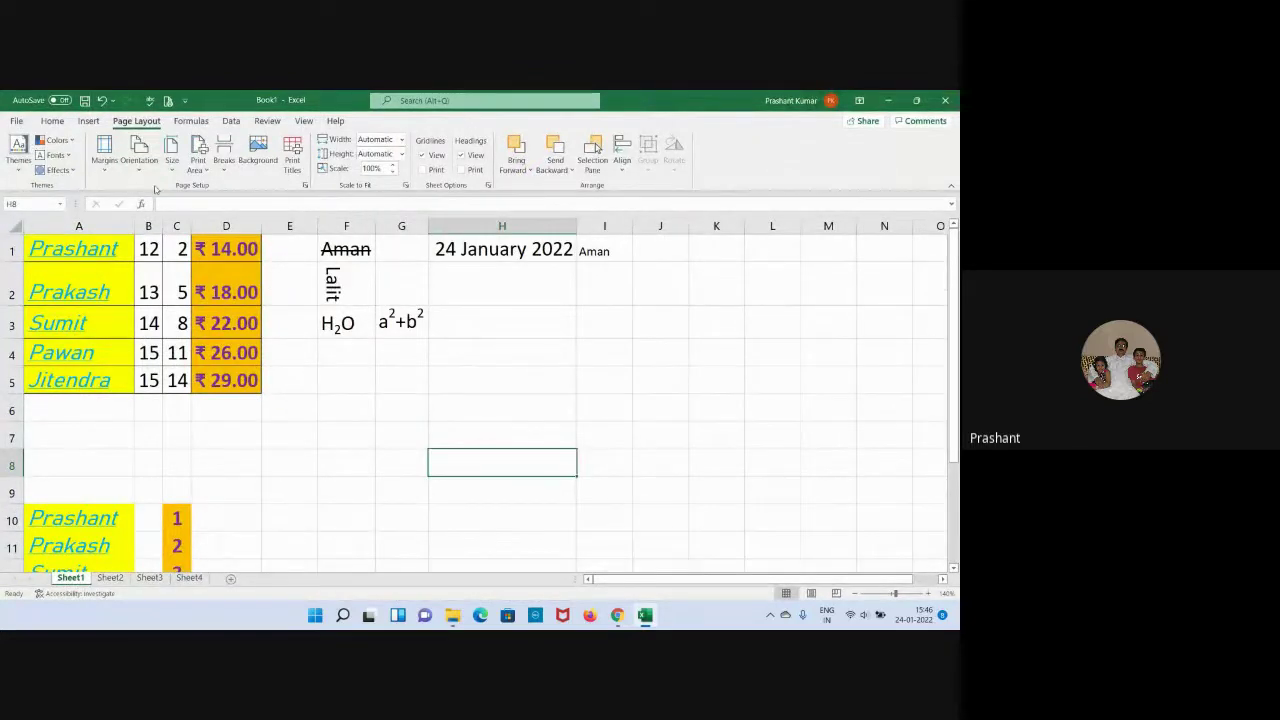
pyautogui.click(199, 175)
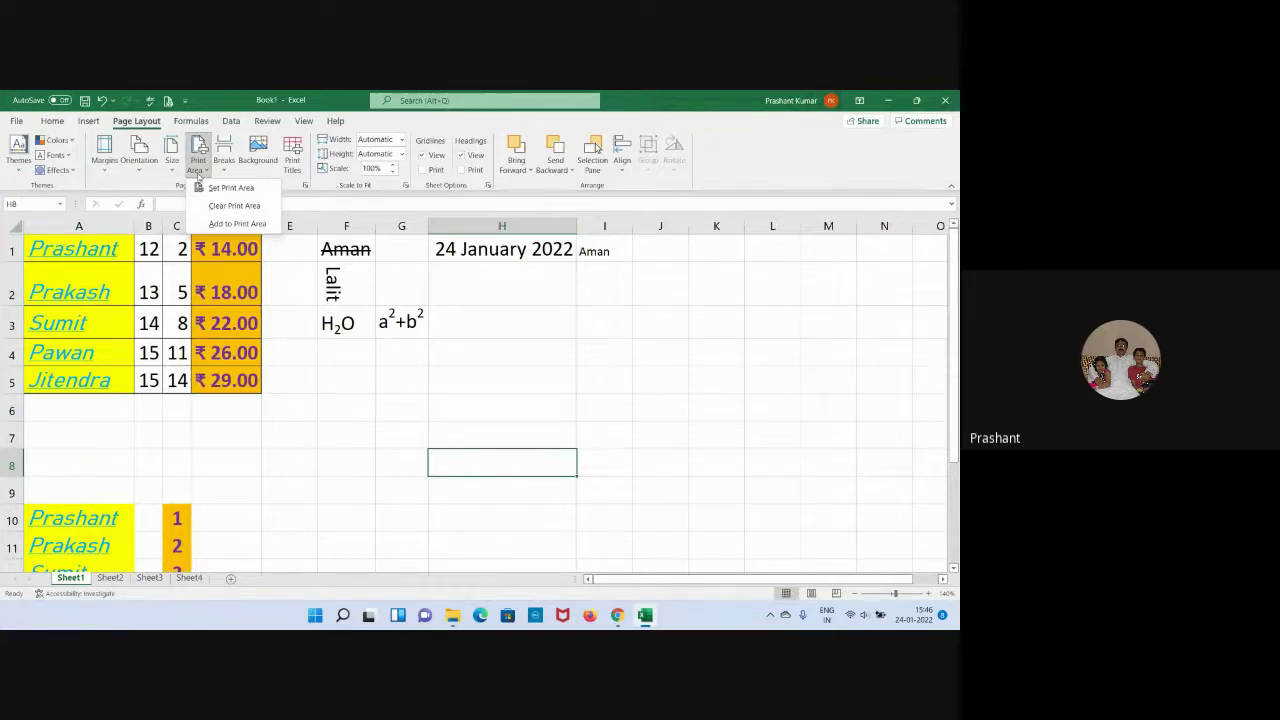
pyautogui.click(216, 206)
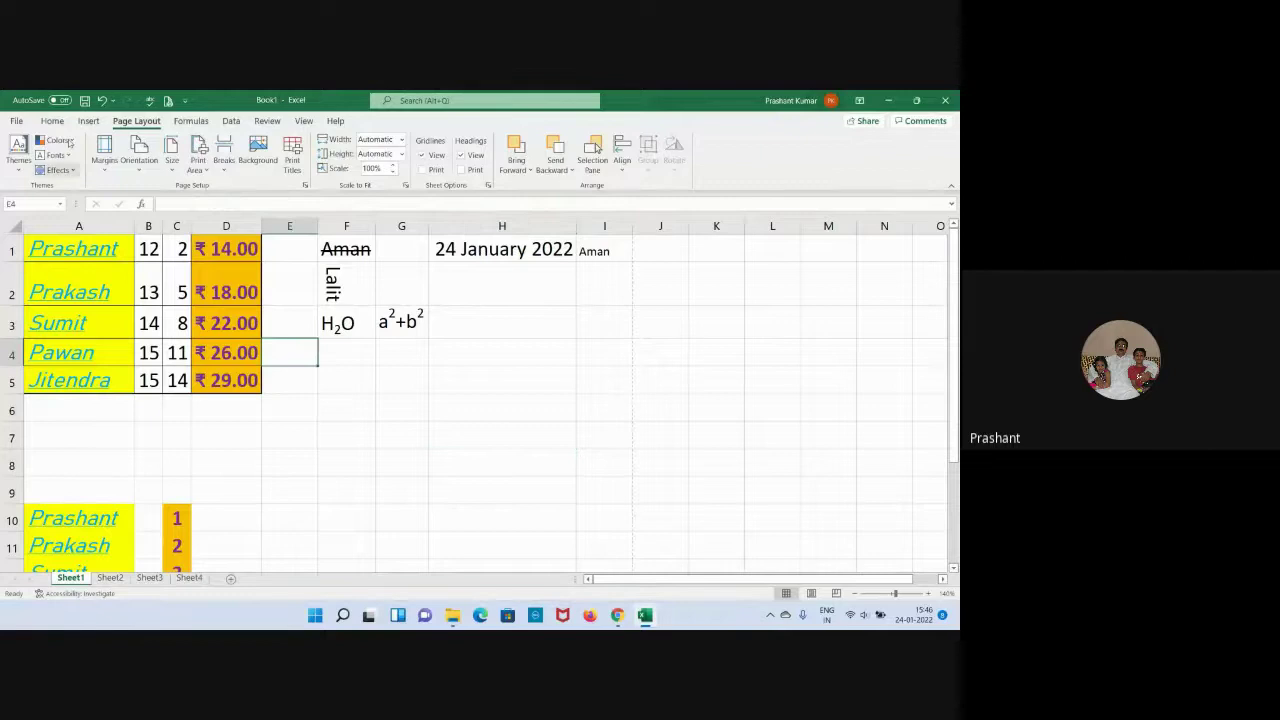
pyautogui.click(168, 102)
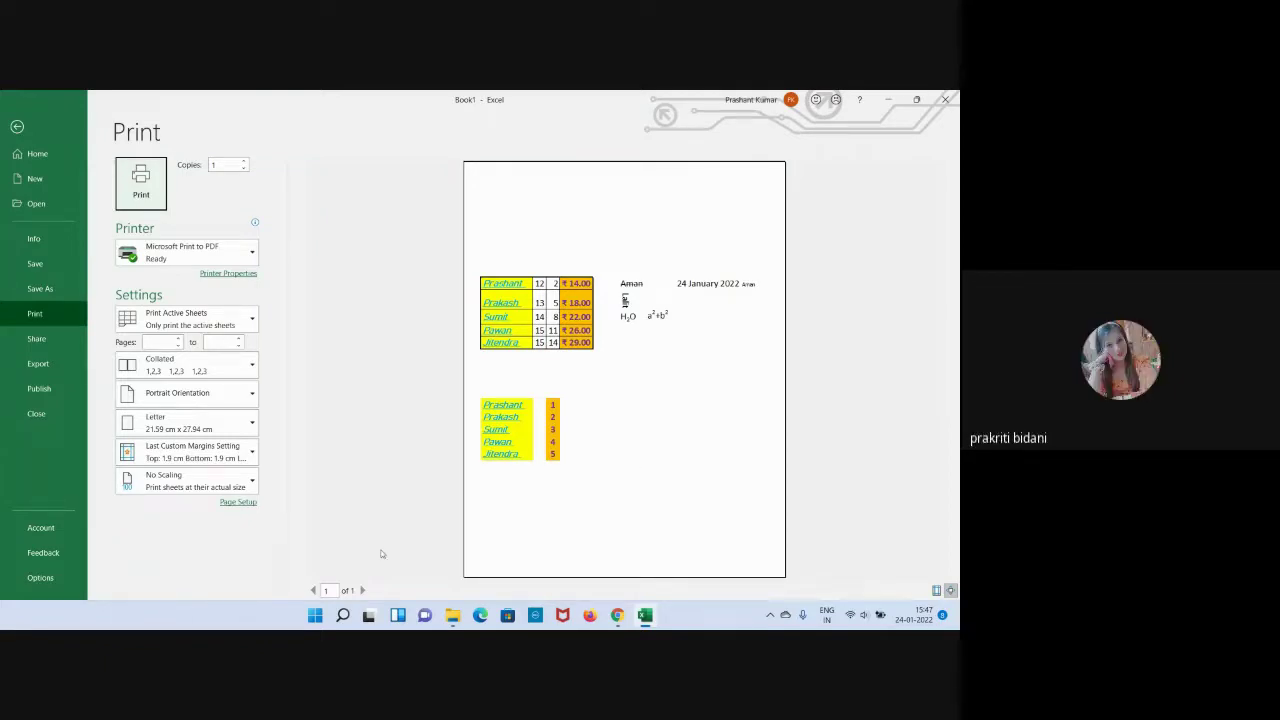
pyautogui.click(17, 125)
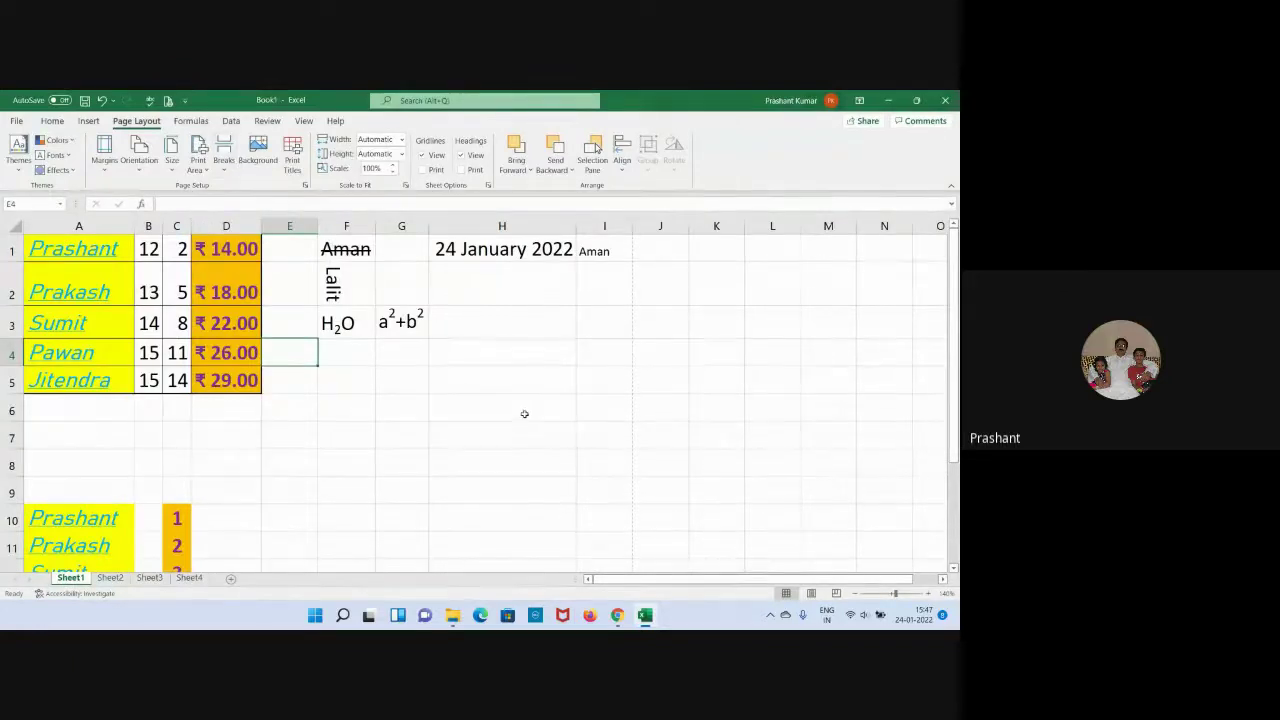
# Insert a manual page break above row 6.
pyautogui.scroll(-5, 508, 363)
pyautogui.scroll(5, 508, 363)
pyautogui.scroll(-3, 483, 355)
pyautogui.scroll(3, 483, 355)
pyautogui.click(12, 410)
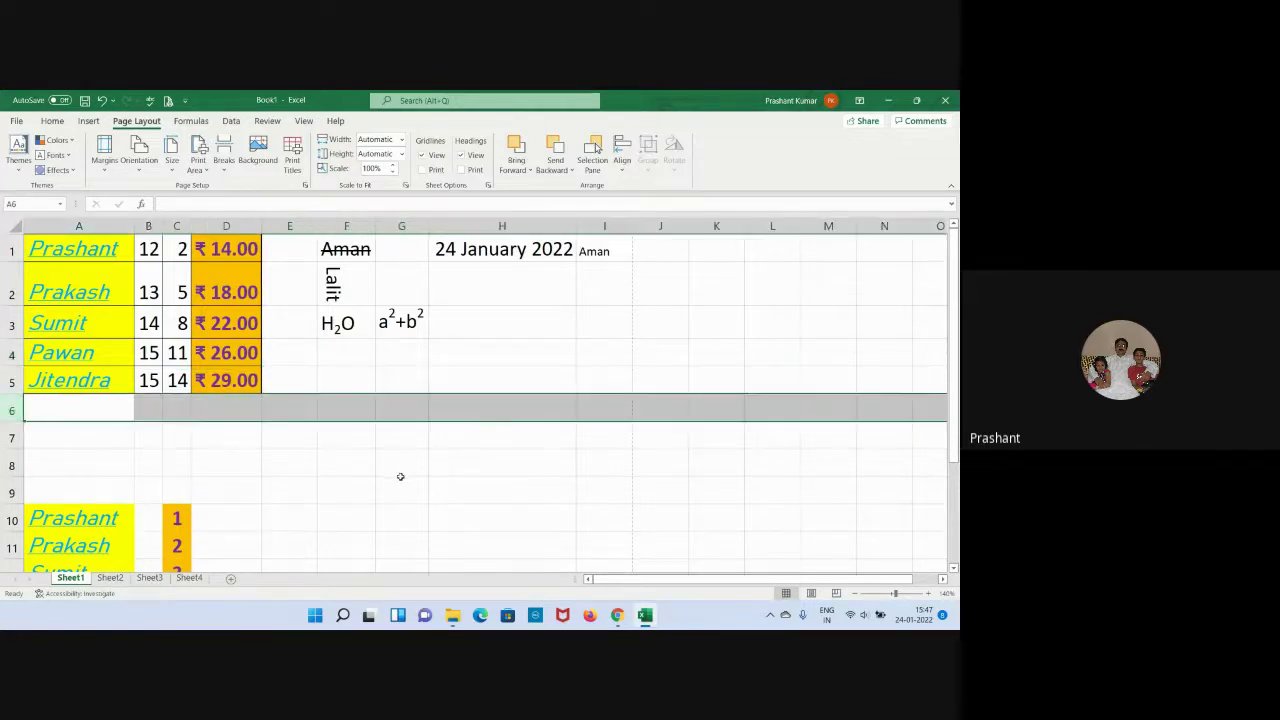
pyautogui.click(224, 170)
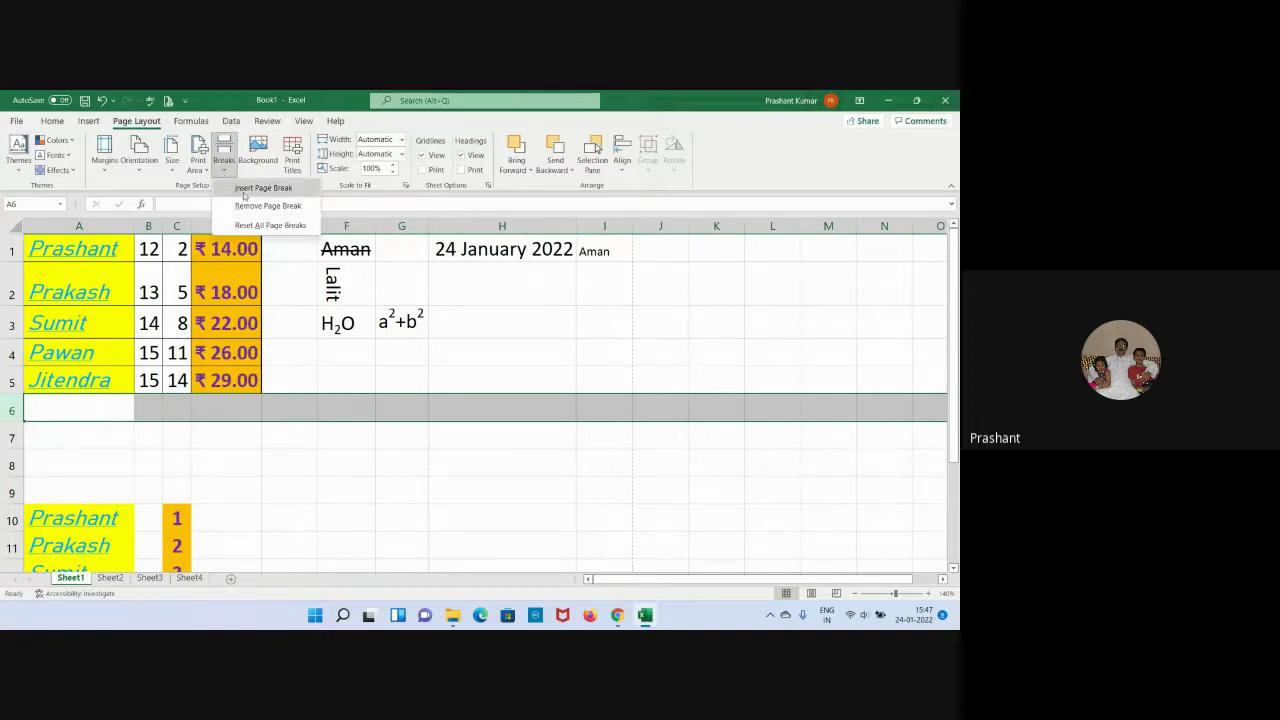
pyautogui.click(243, 189)
pyautogui.click(387, 498)
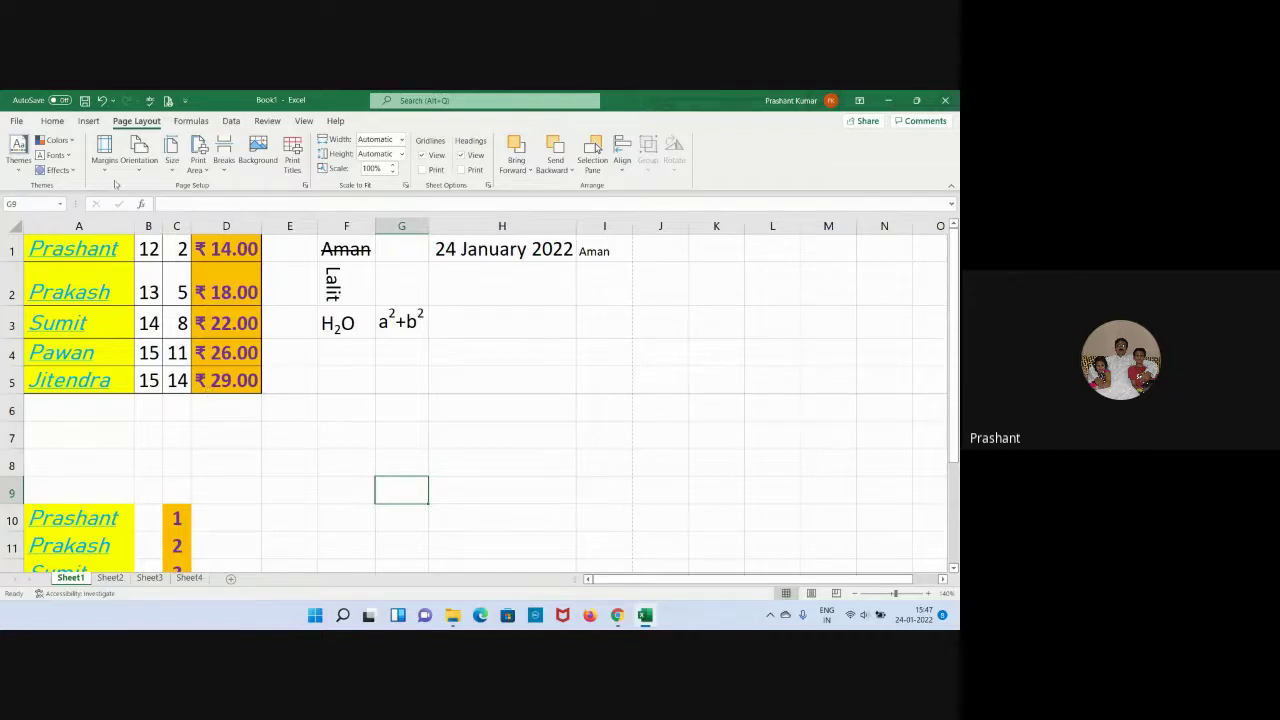
# Check in Print preview that the sheet now spans two pages.
pyautogui.click(168, 101)
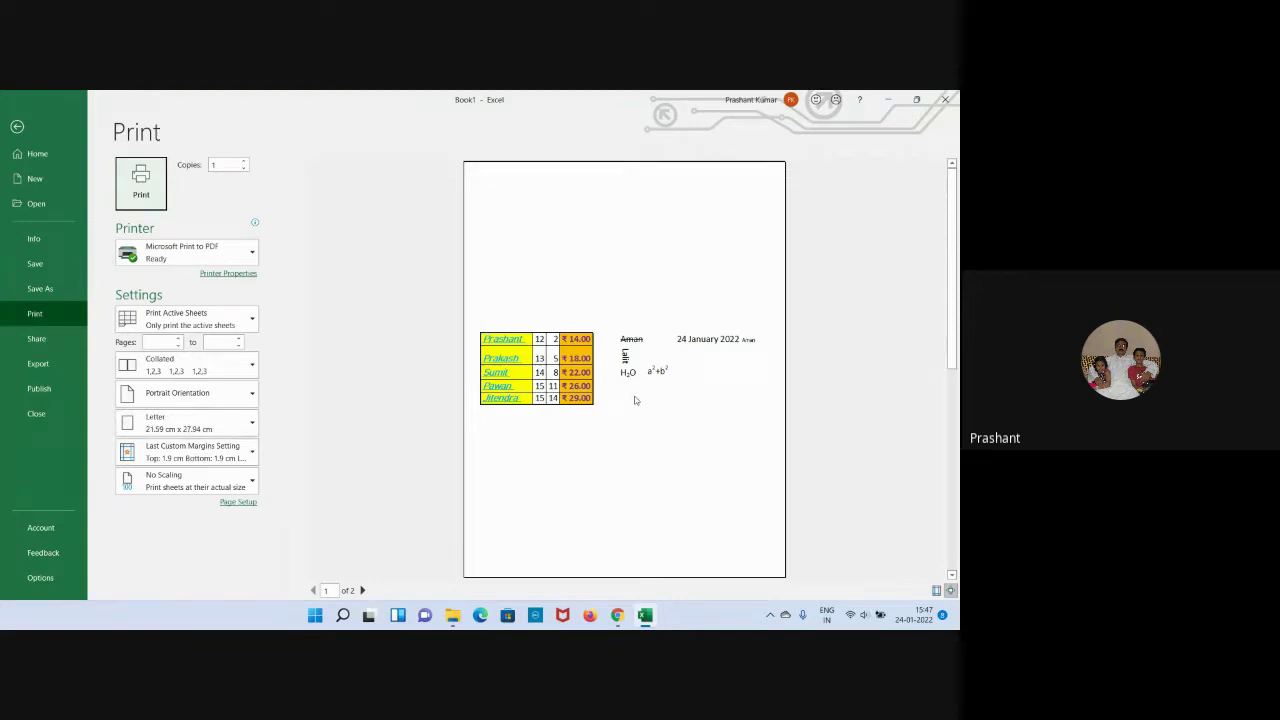
pyautogui.scroll(-1, 634, 400)
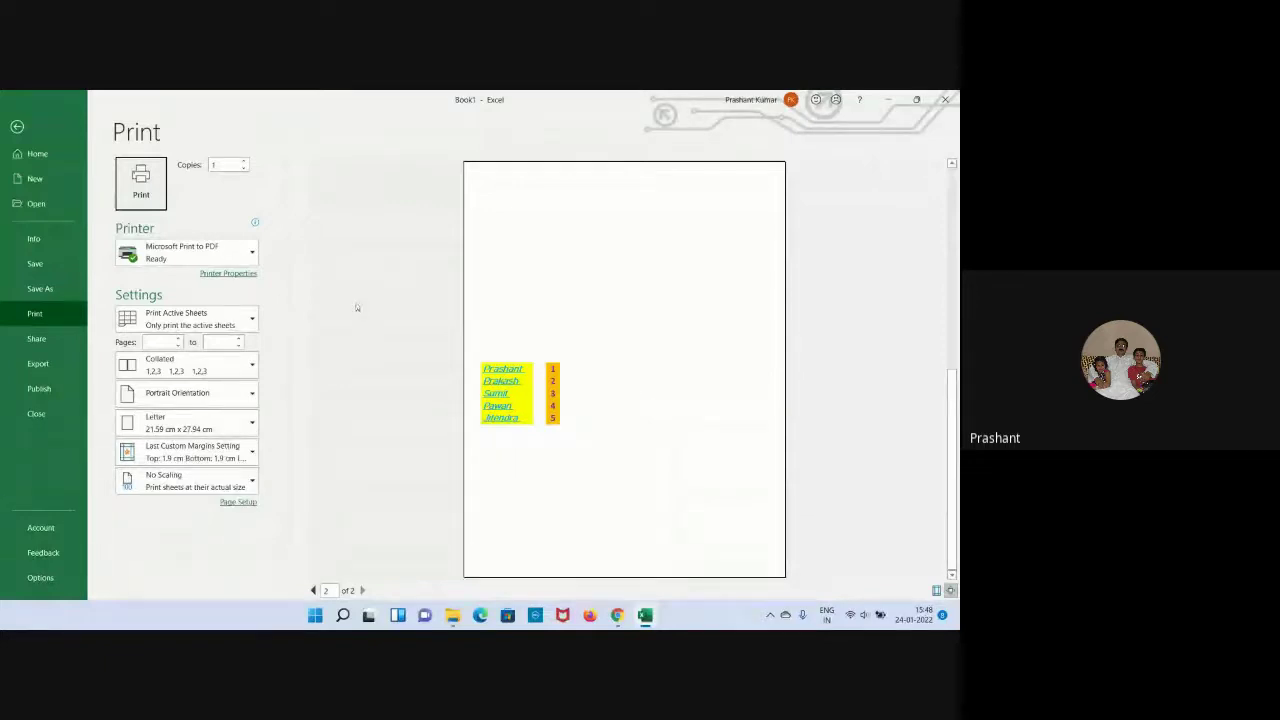
pyautogui.click(17, 128)
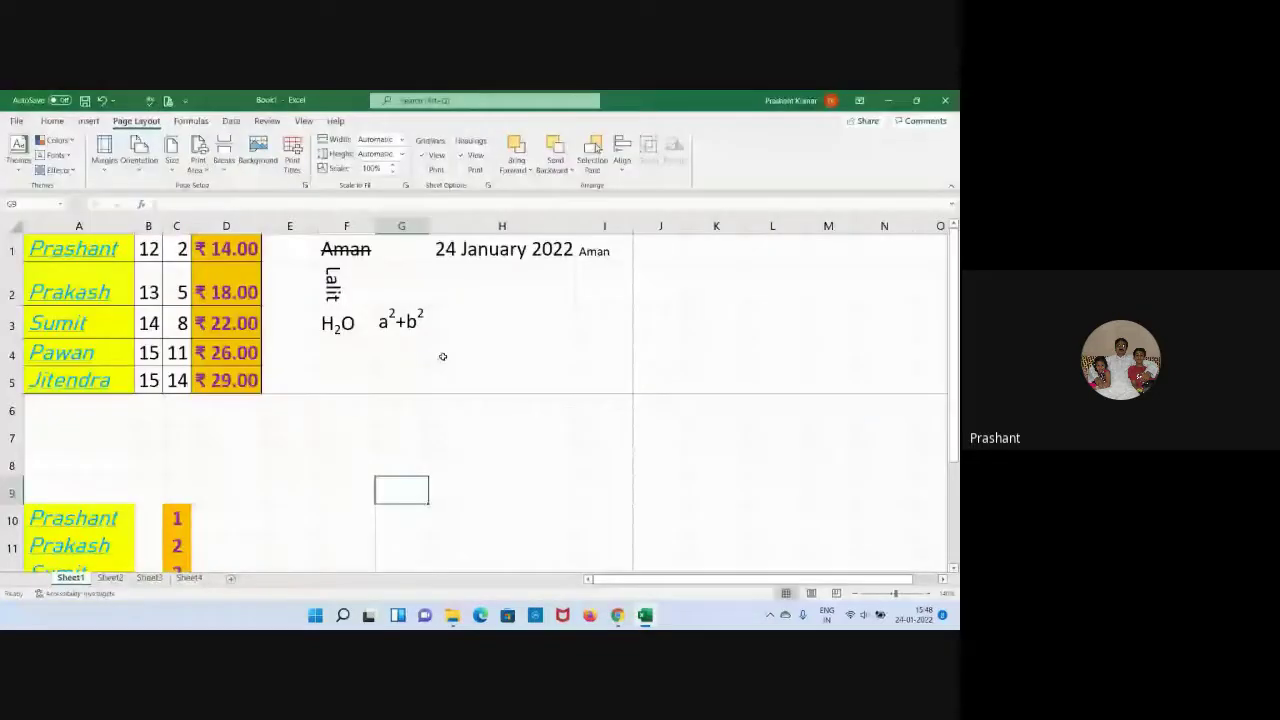
# Remove the page break above row 6 and confirm in Print preview that everything fits one page.
pyautogui.click(225, 170)
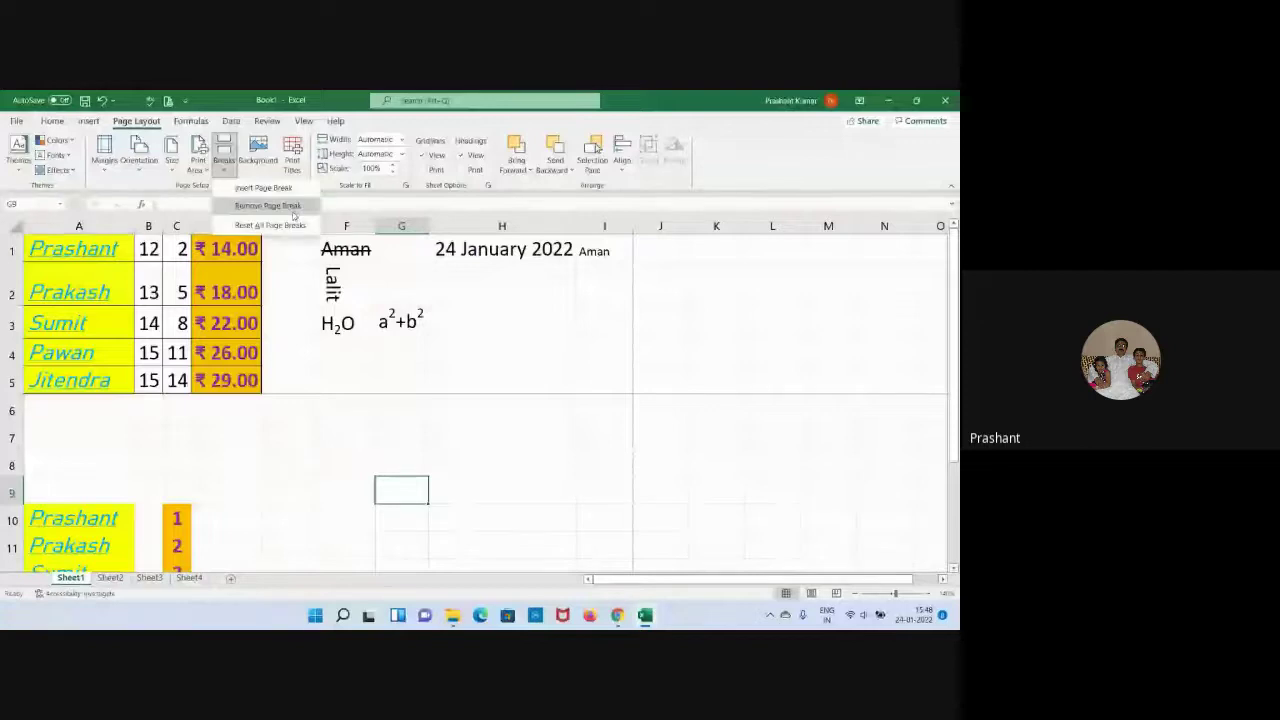
pyautogui.click(268, 206)
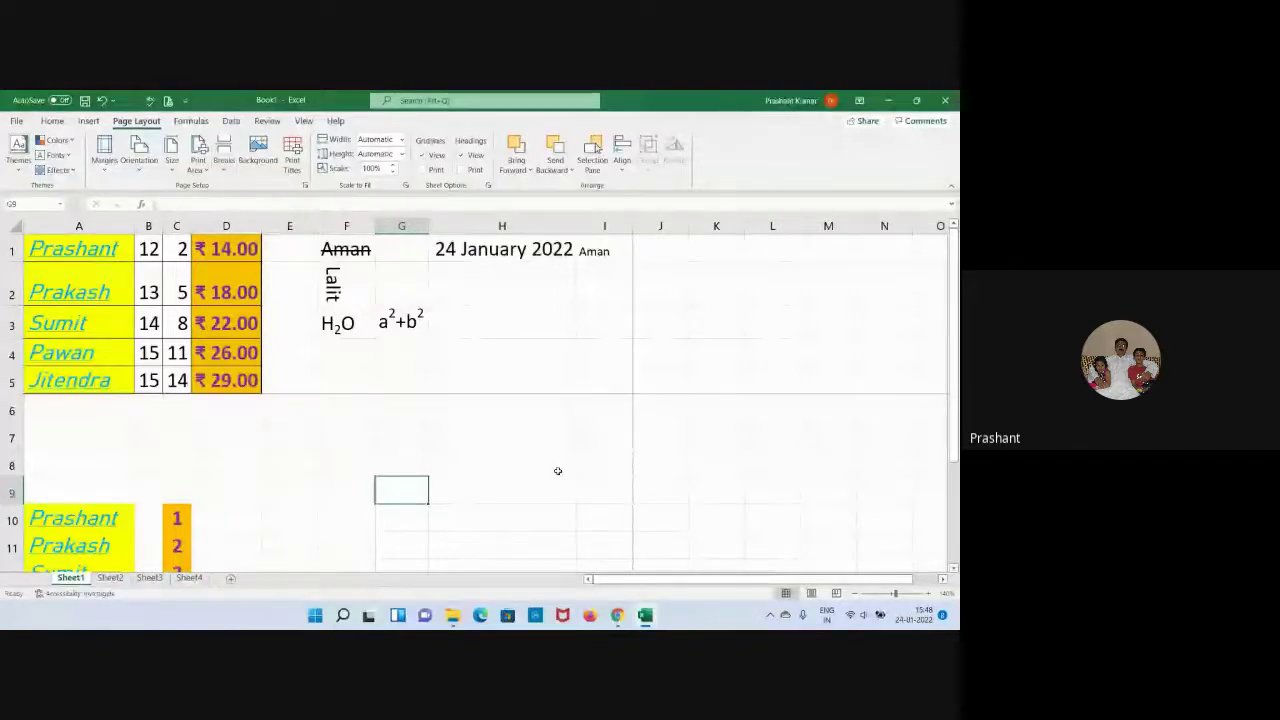
pyautogui.click(12, 410)
pyautogui.click(226, 165)
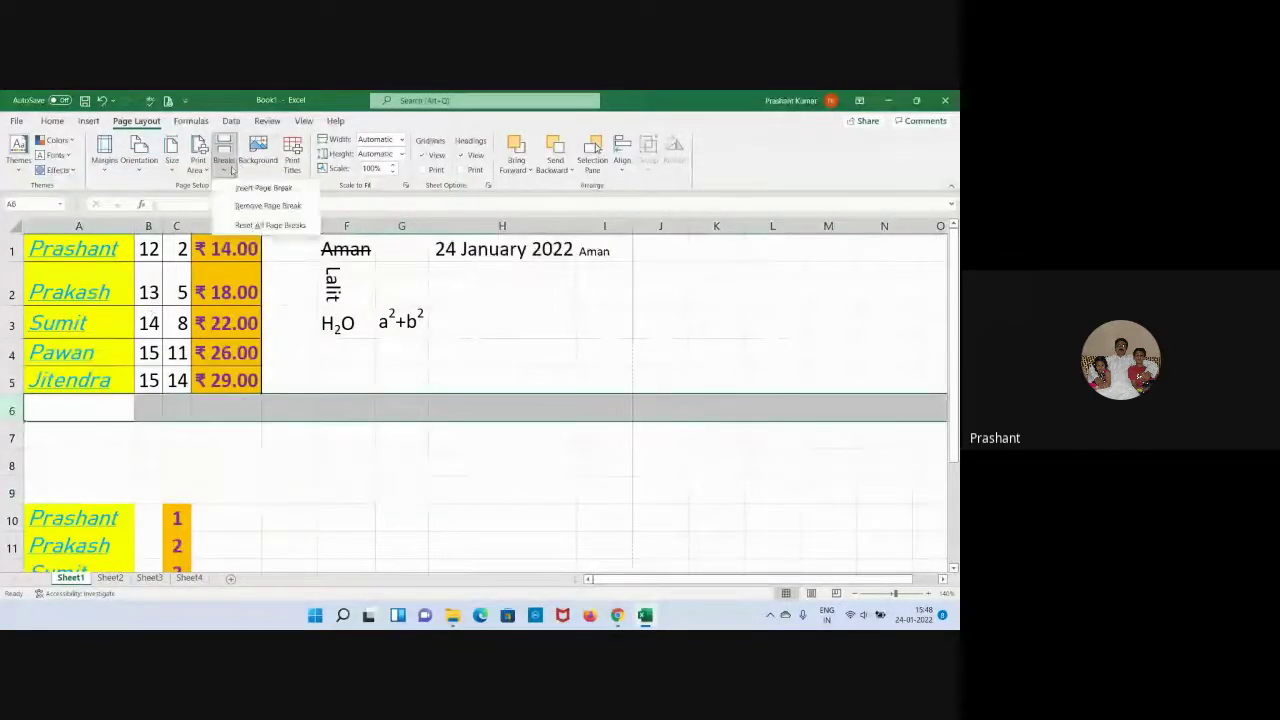
pyautogui.click(265, 186)
pyautogui.click(356, 482)
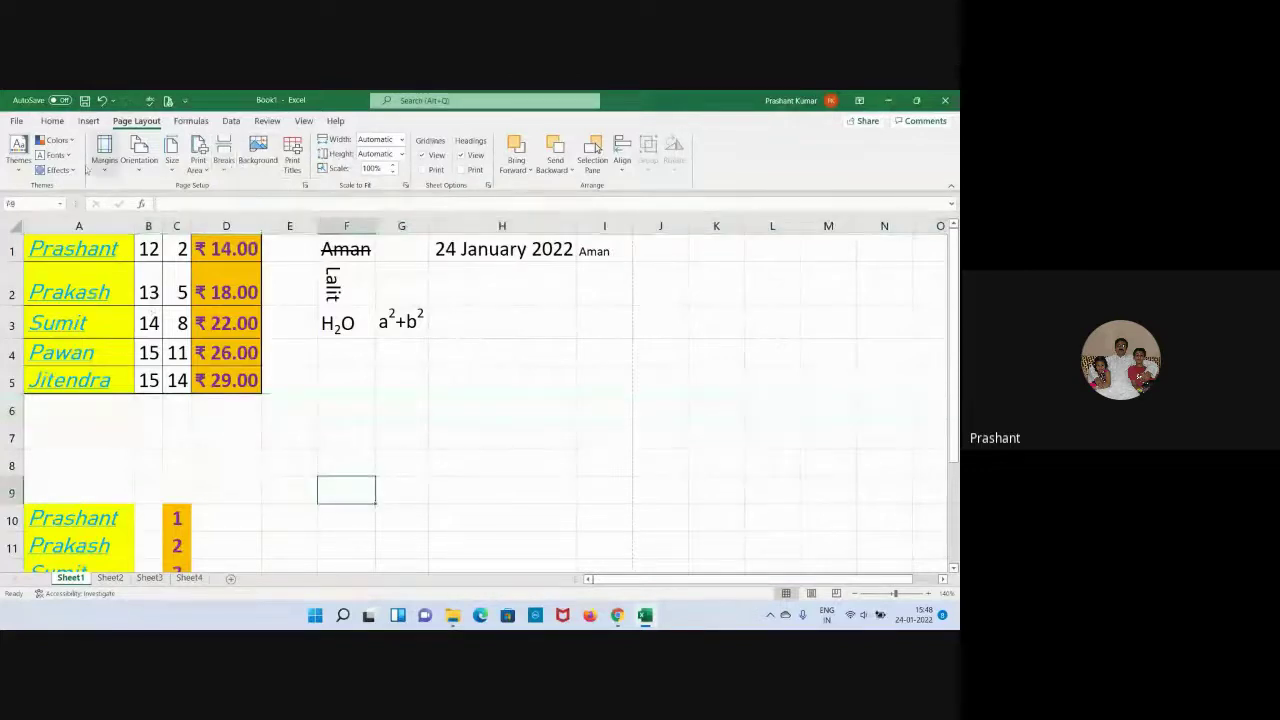
pyautogui.hotkey('ctrl', 'p')
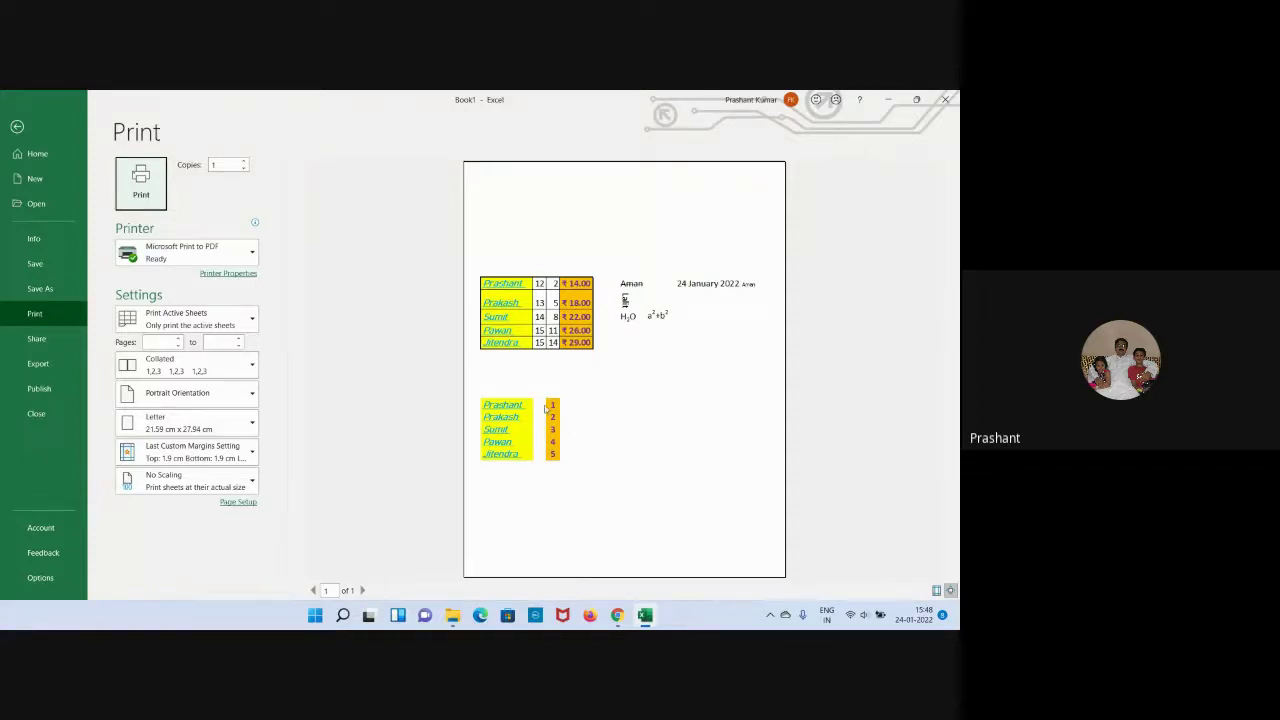
pyautogui.click(17, 126)
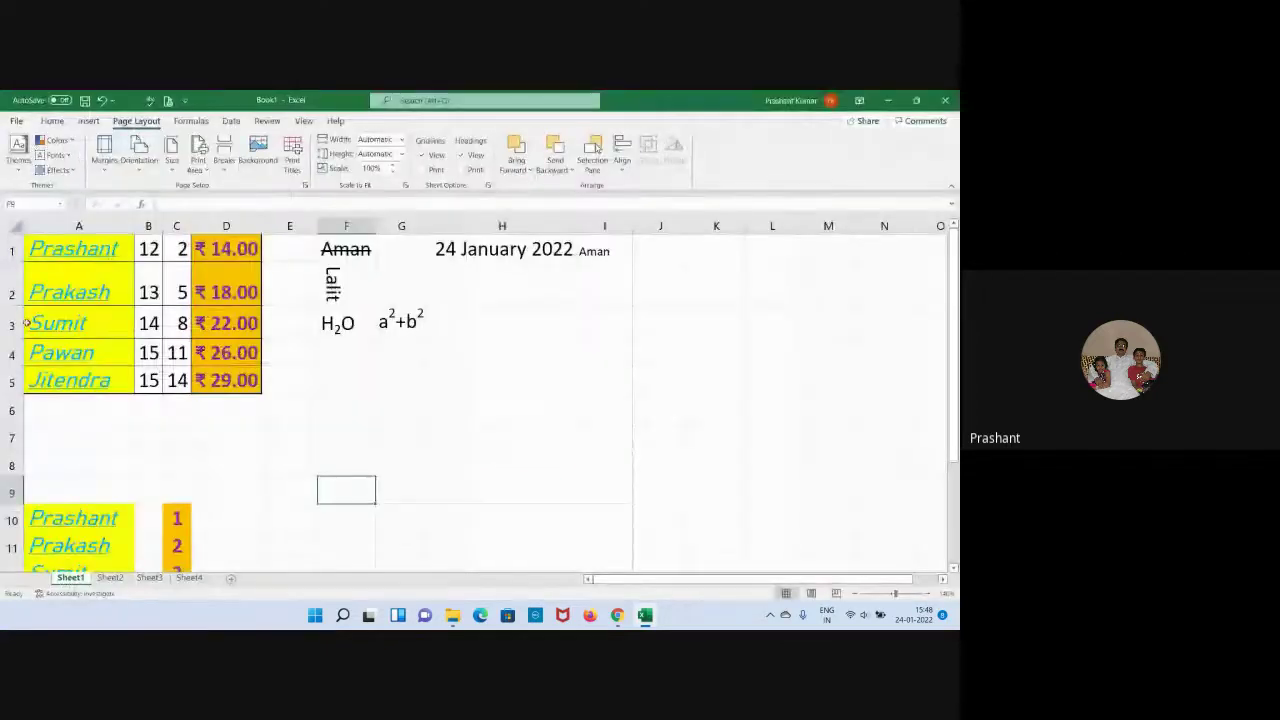
# Add a page break above the Pawan row (row 4) and check both printed pages in preview.
pyautogui.click(12, 352)
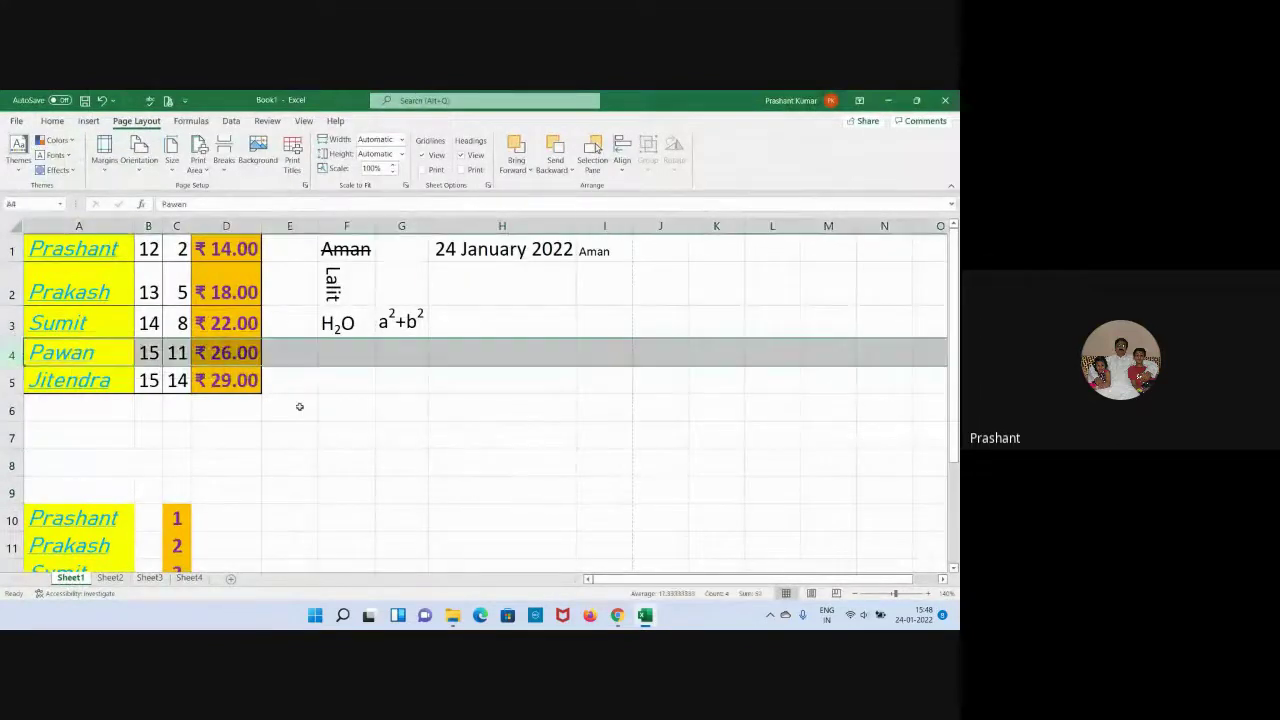
pyautogui.click(228, 170)
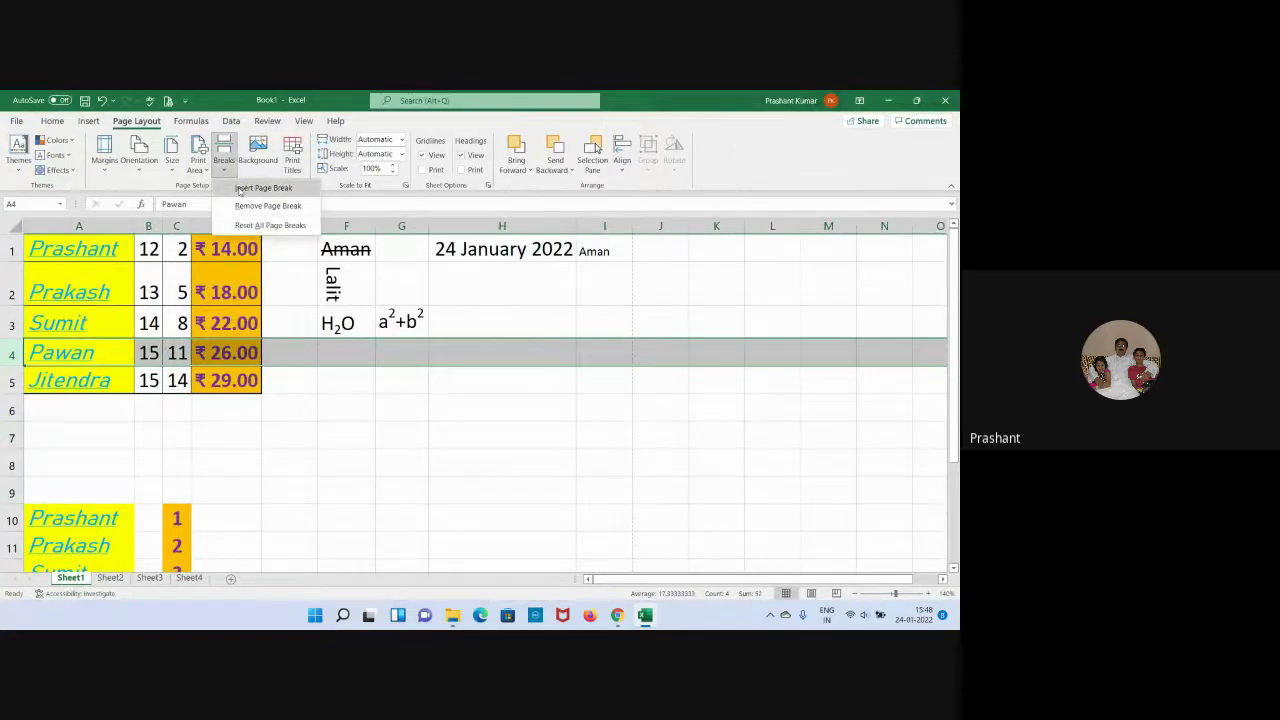
pyautogui.click(239, 190)
pyautogui.click(394, 457)
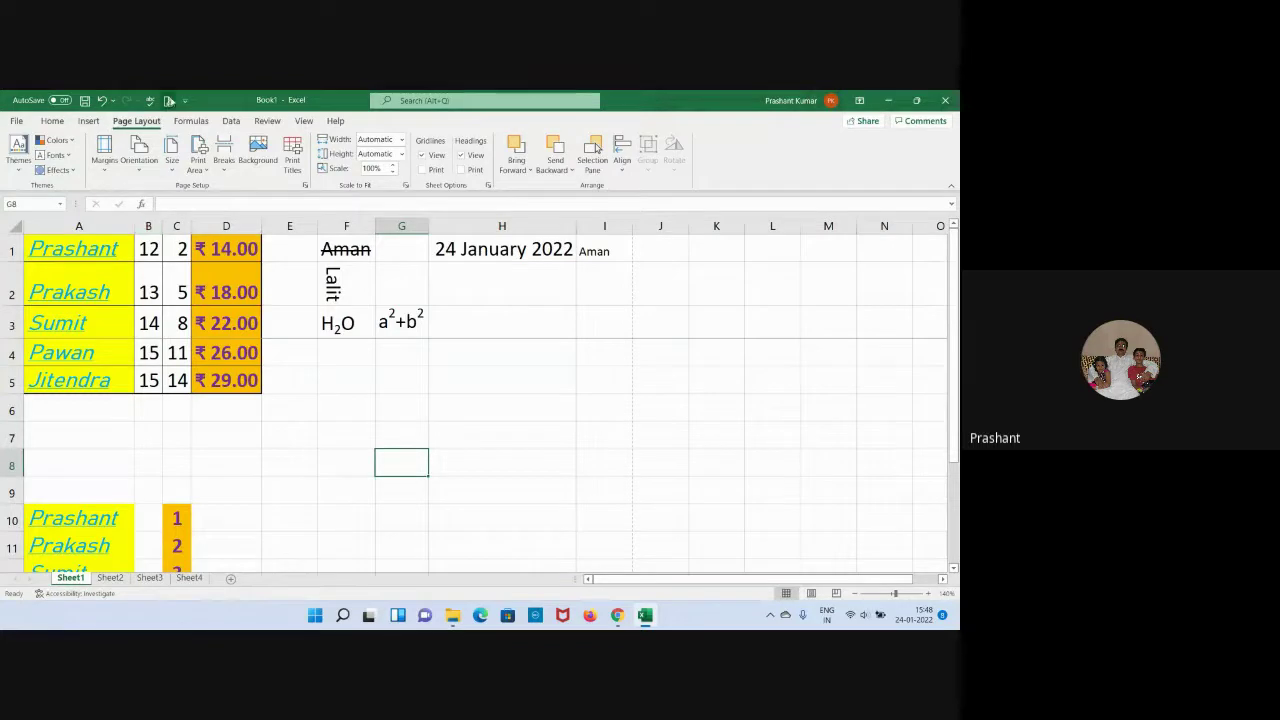
pyautogui.click(167, 100)
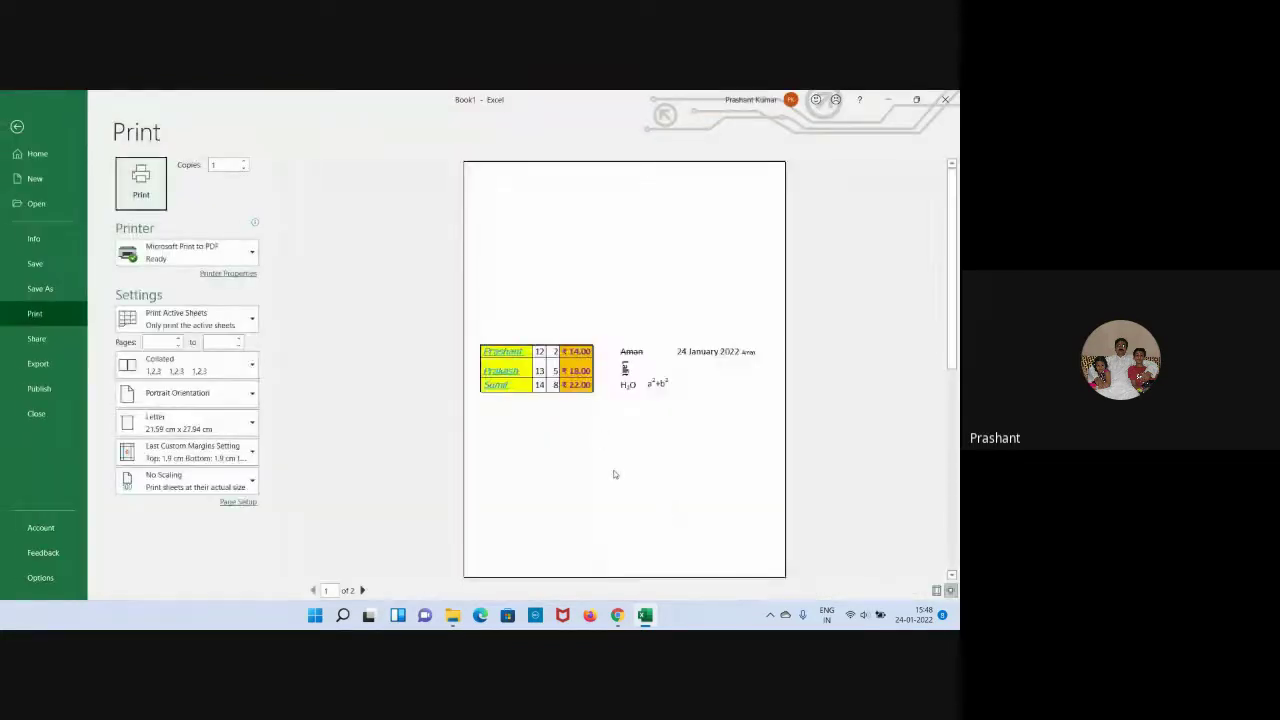
pyautogui.scroll(-1, 581, 455)
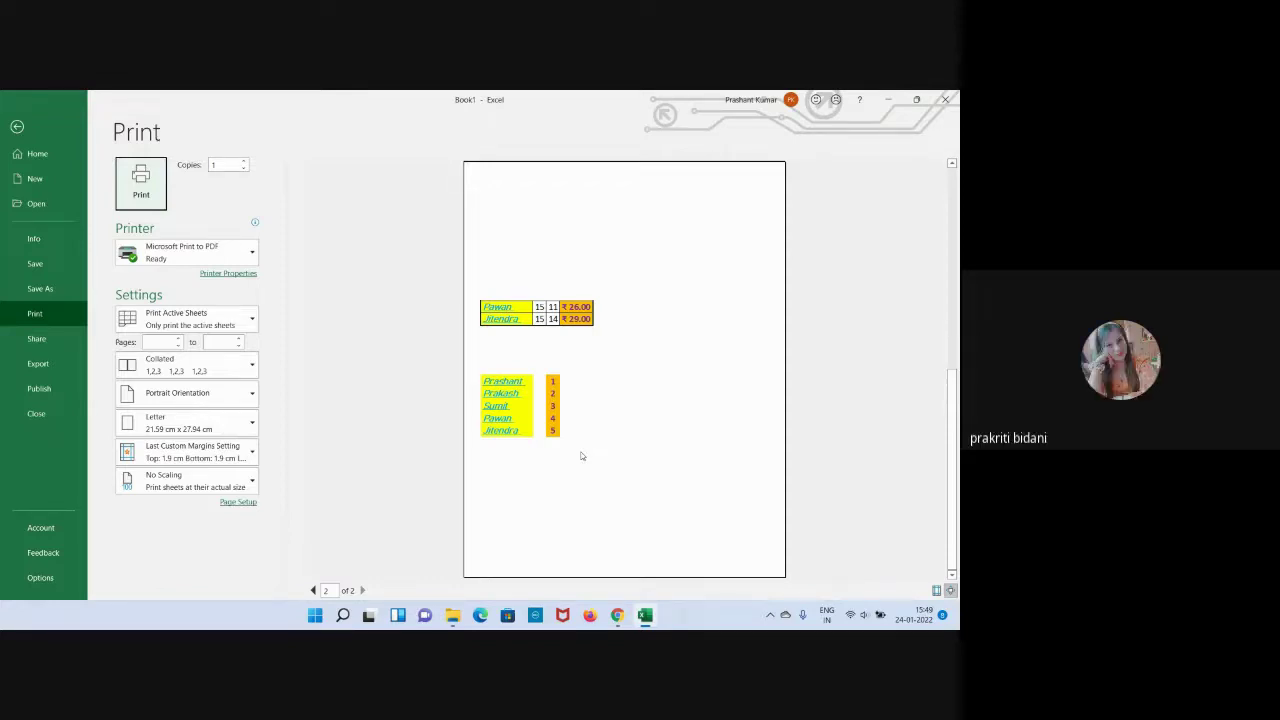
pyautogui.scroll(2, 581, 456)
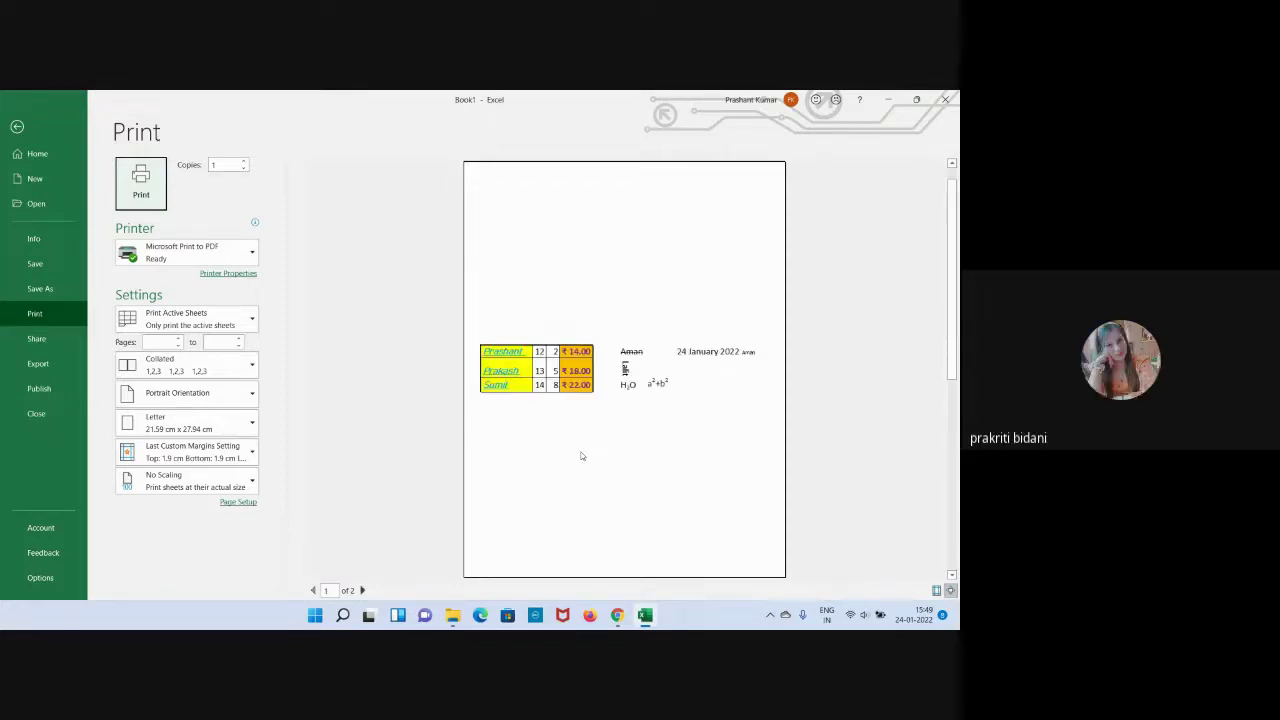
pyautogui.click(16, 127)
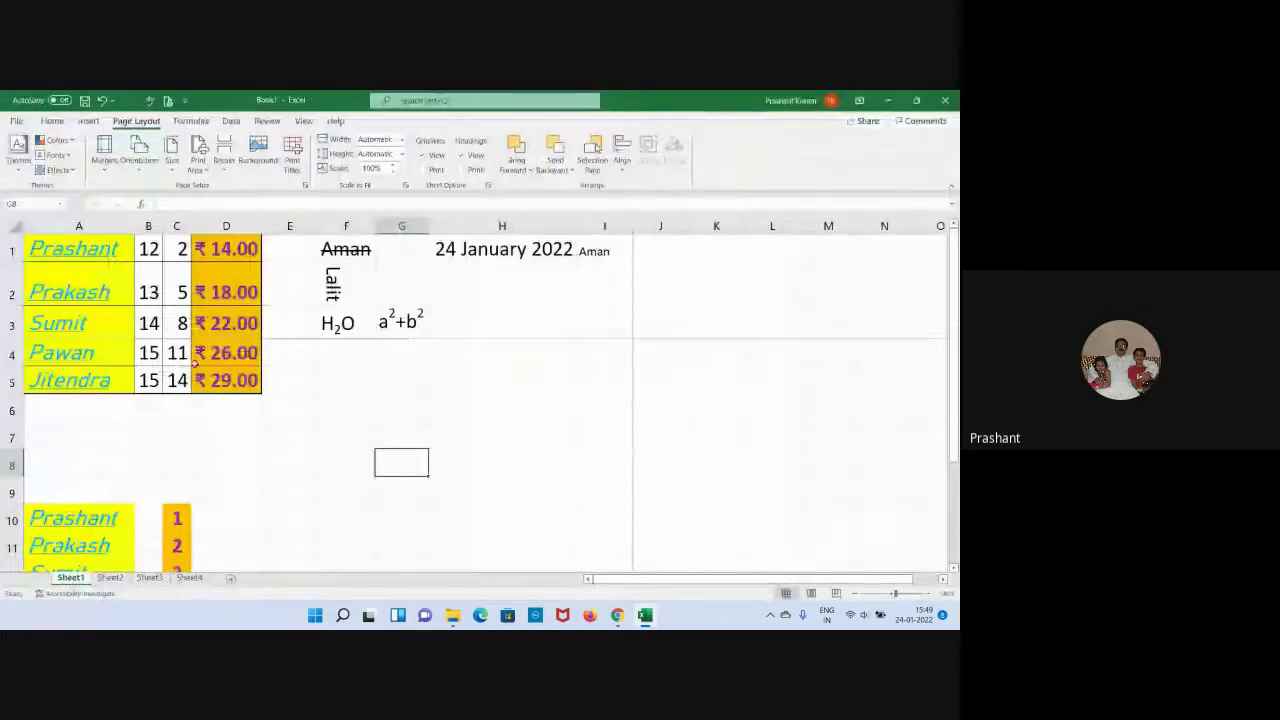
# Remove the page break above row 4 and start adding a sheet background picture.
pyautogui.click(12, 352)
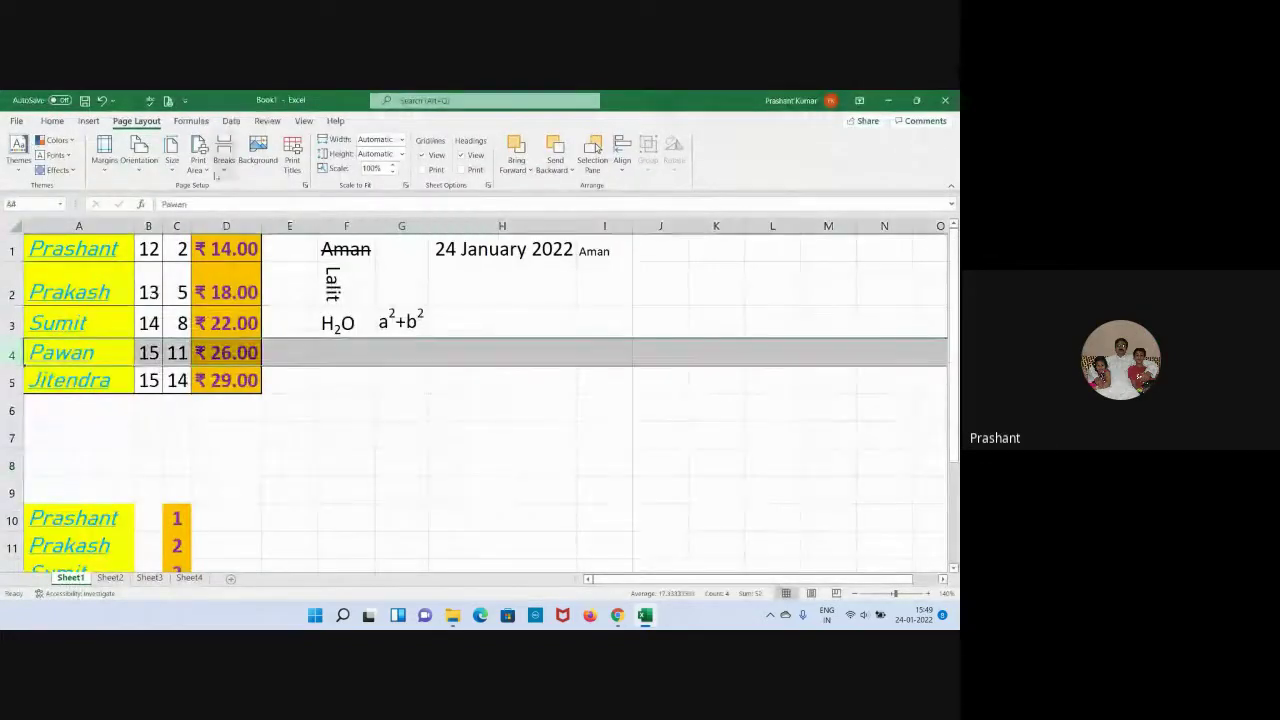
pyautogui.click(228, 175)
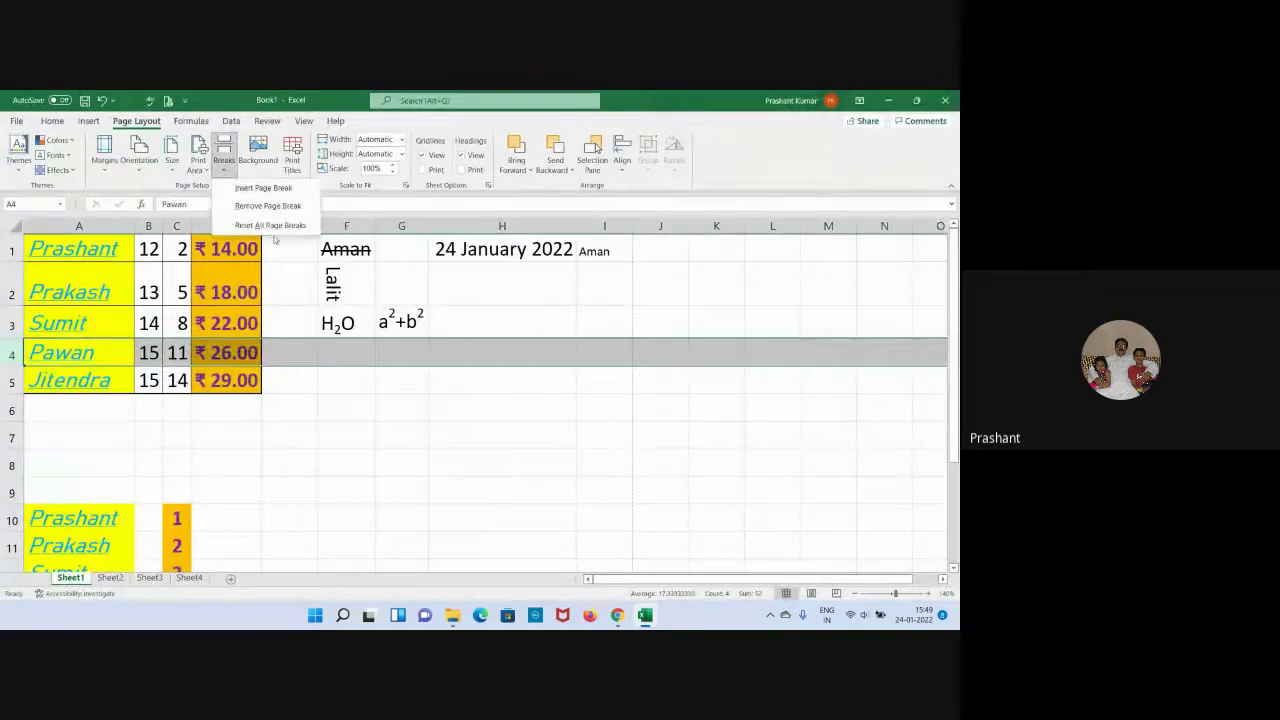
pyautogui.click(268, 207)
pyautogui.click(433, 482)
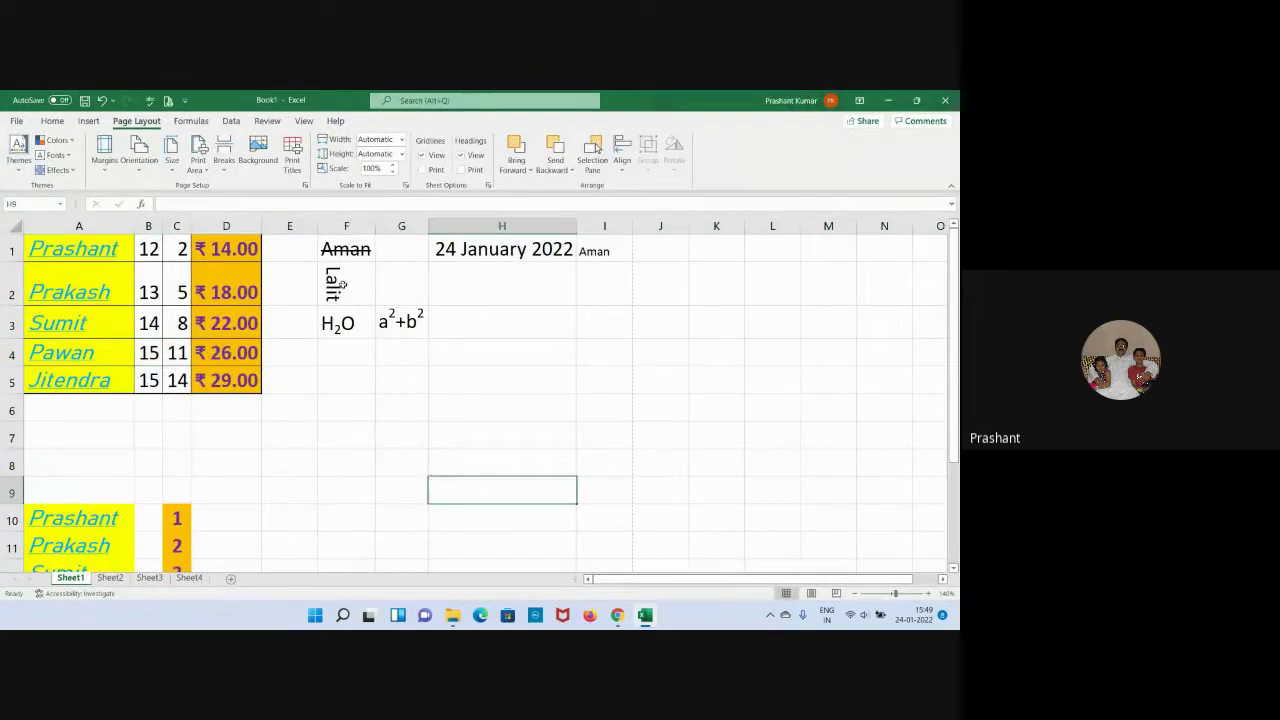
pyautogui.click(273, 159)
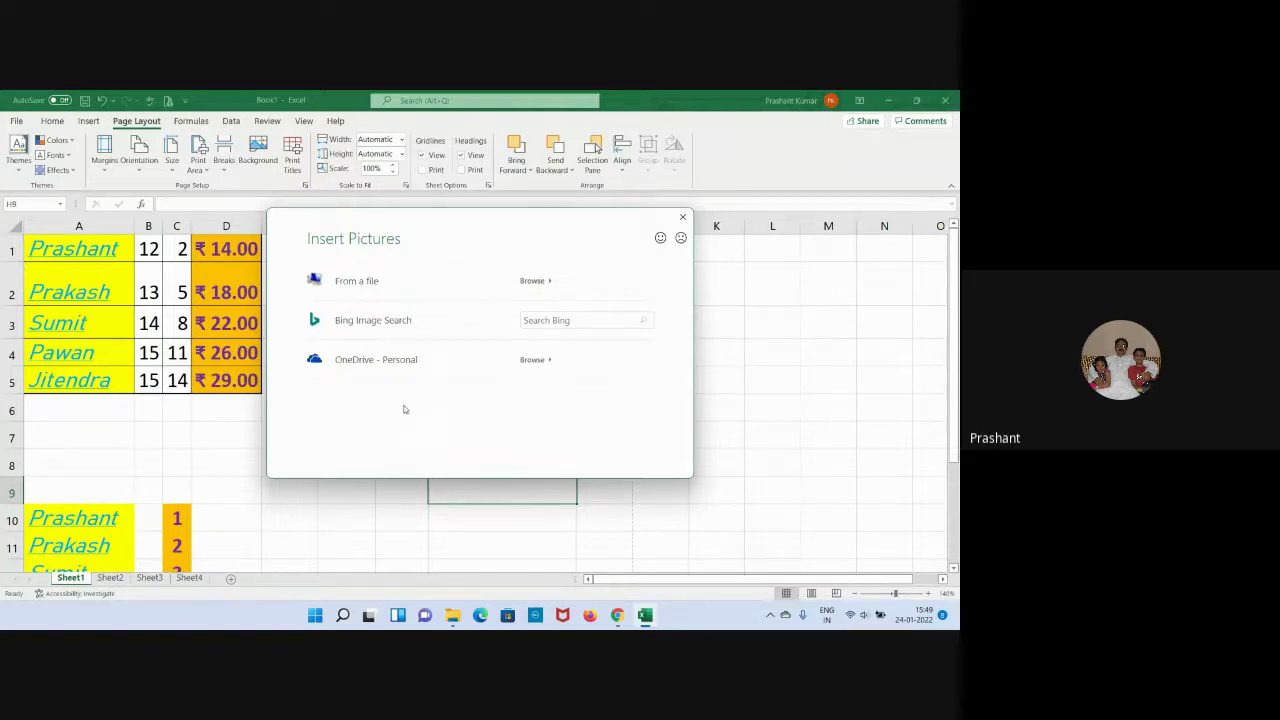
# Choose a background picture from a file, browsing the Pictures folders and This PC.
pyautogui.click(350, 280)
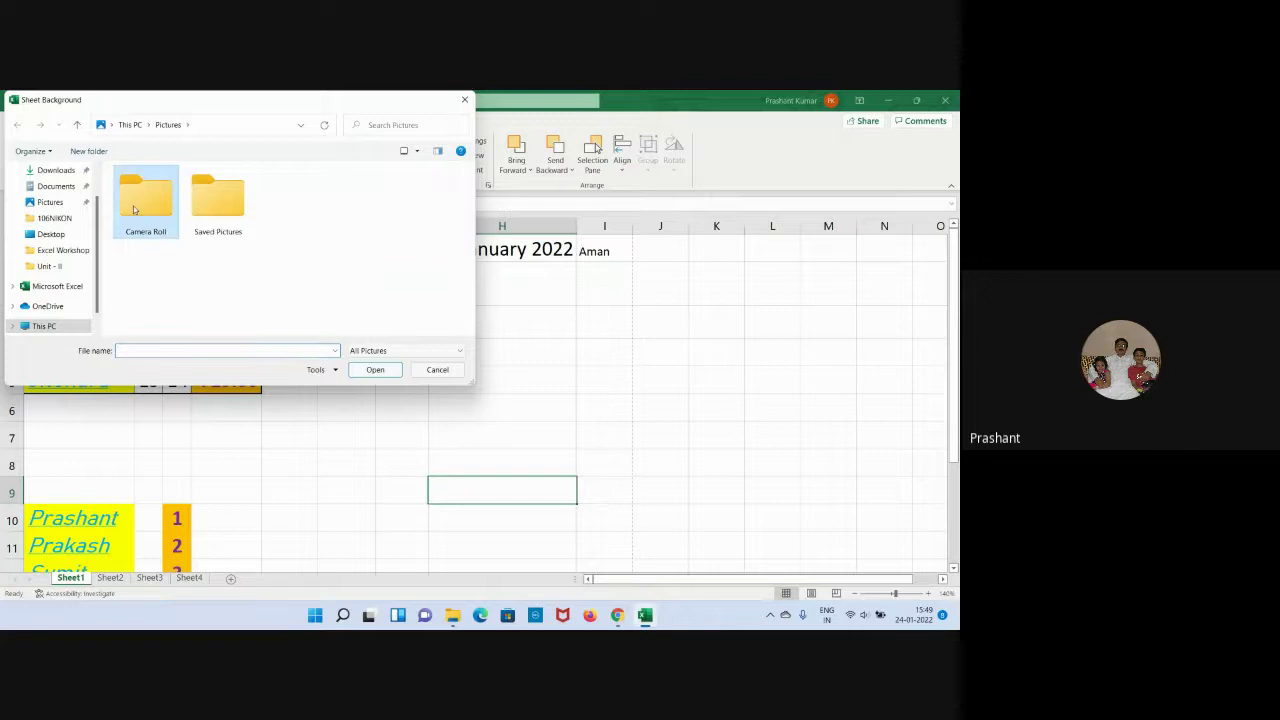
pyautogui.doubleClick(134, 209)
pyautogui.hotkey('alt', 'Left')
pyautogui.doubleClick(217, 200)
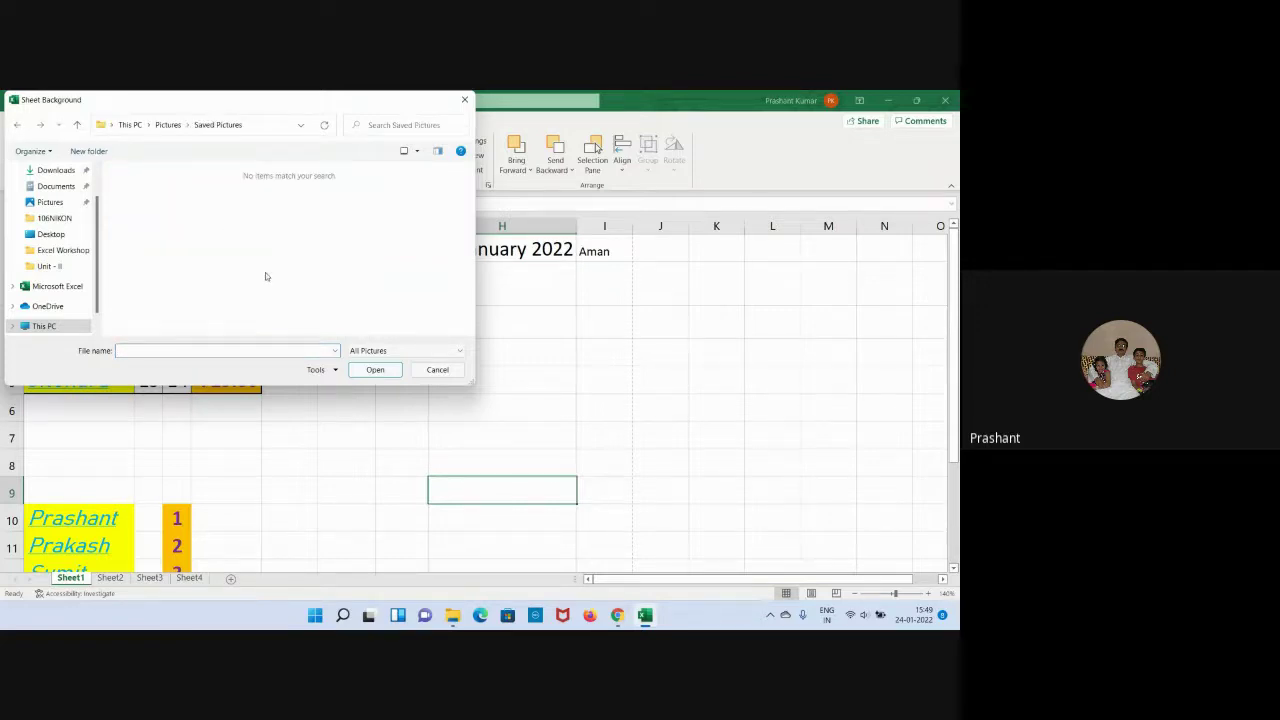
pyautogui.click(16, 126)
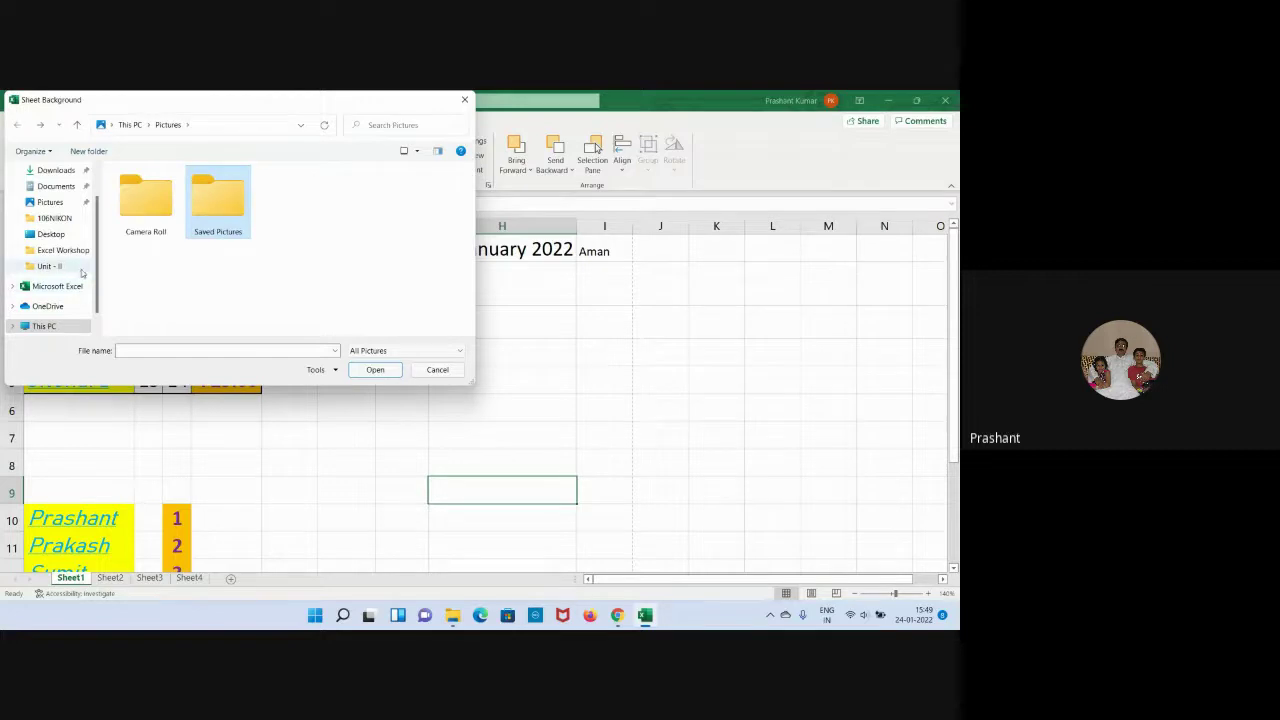
pyautogui.scroll(-1, 90, 260)
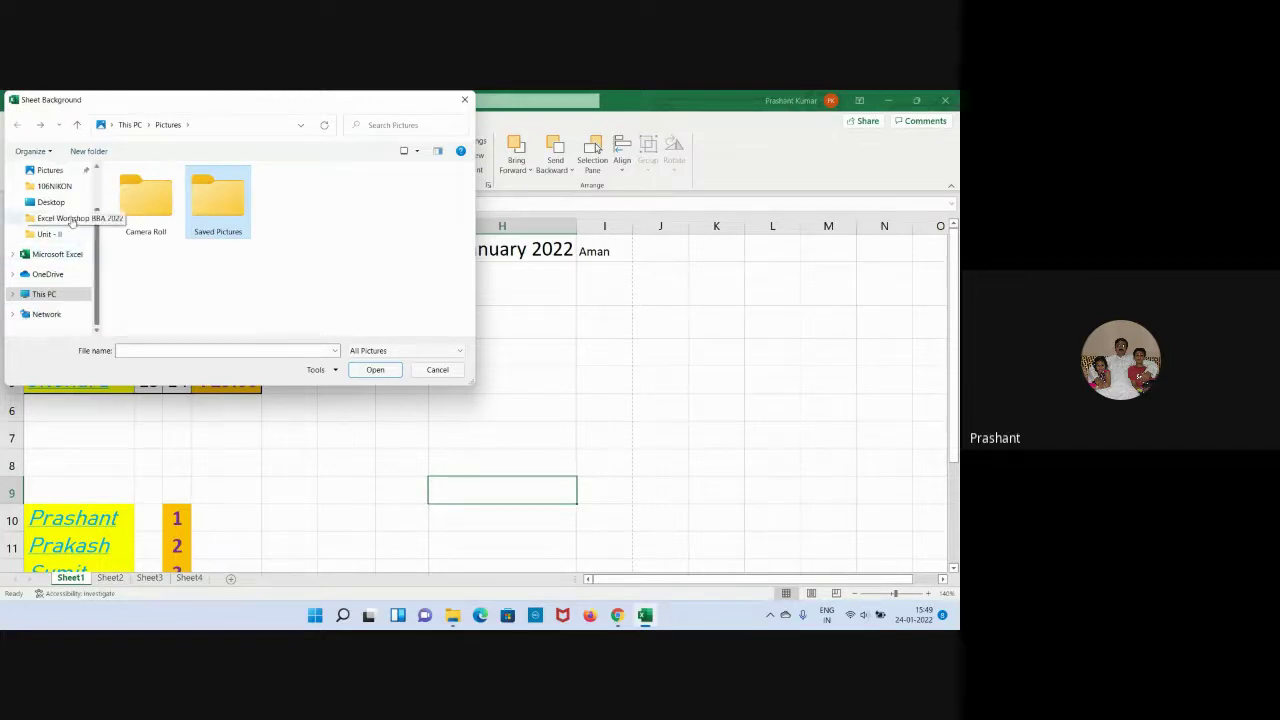
pyautogui.click(48, 294)
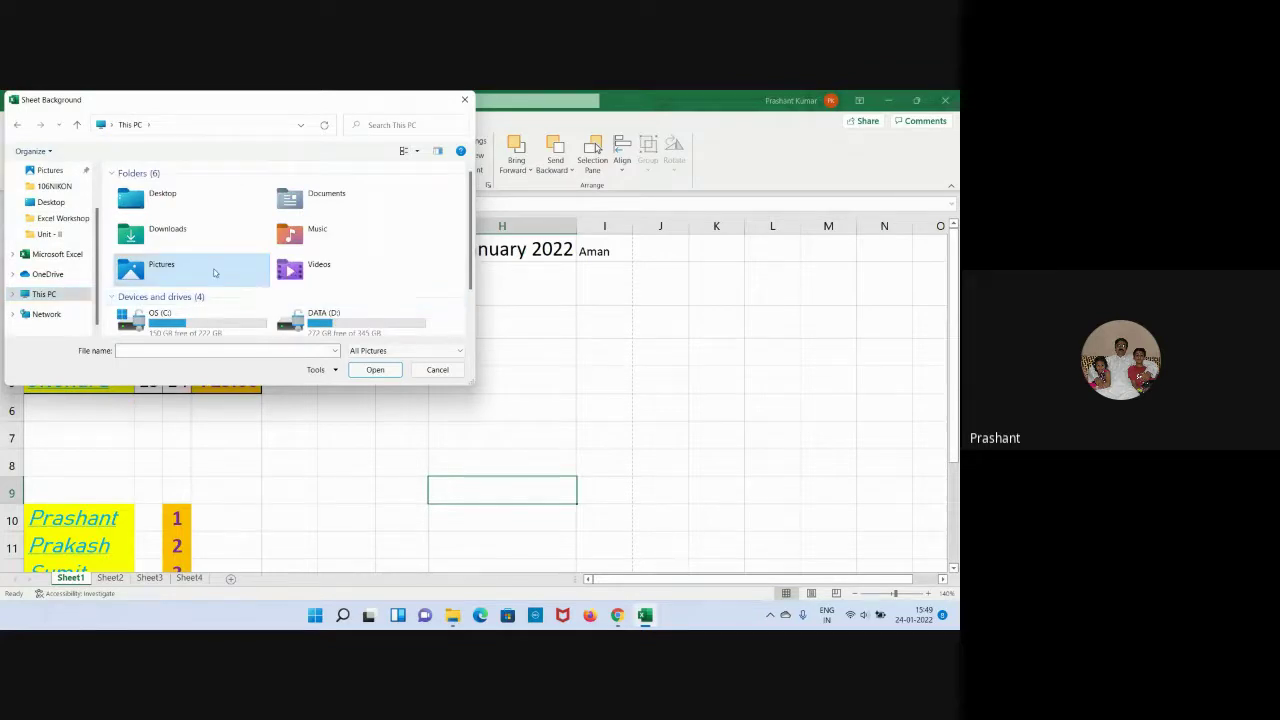
pyautogui.doubleClick(216, 272)
pyautogui.click(18, 124)
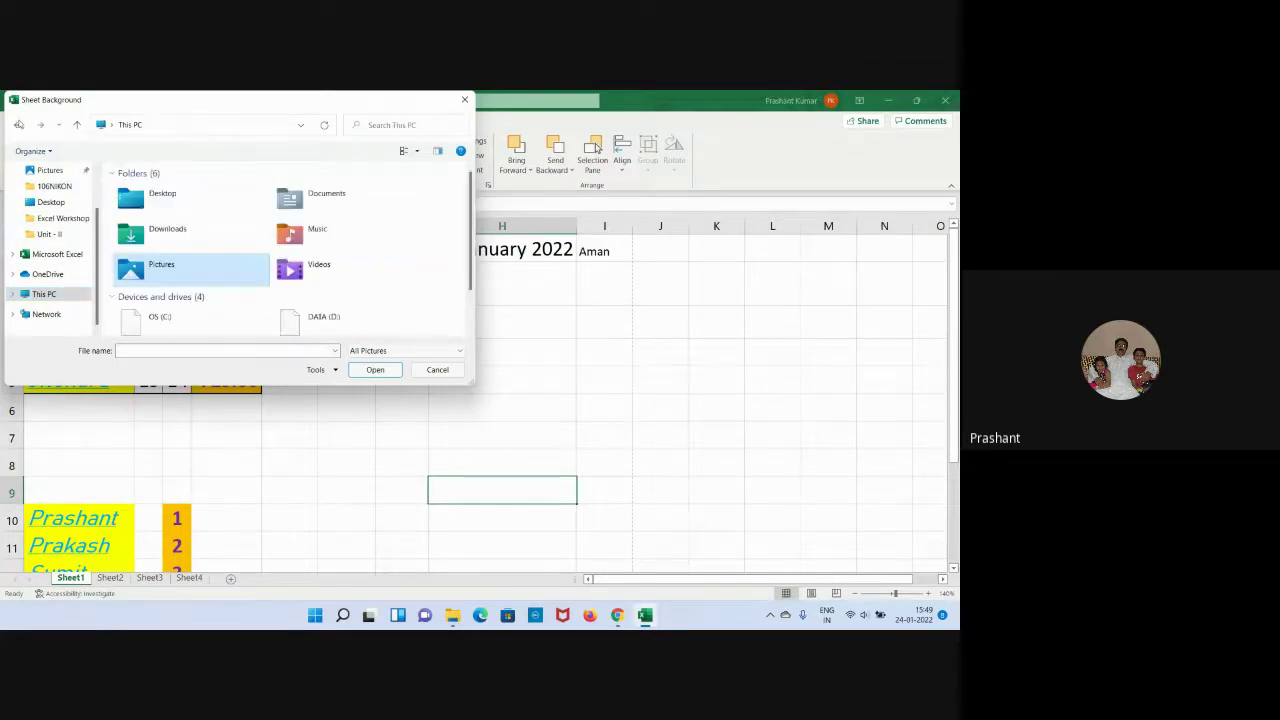
pyautogui.scroll(-1, 245, 305)
# Insert BCIPS Pic 1 from DATA (D:) > Documents as the sheet background.
pyautogui.doubleClick(350, 291)
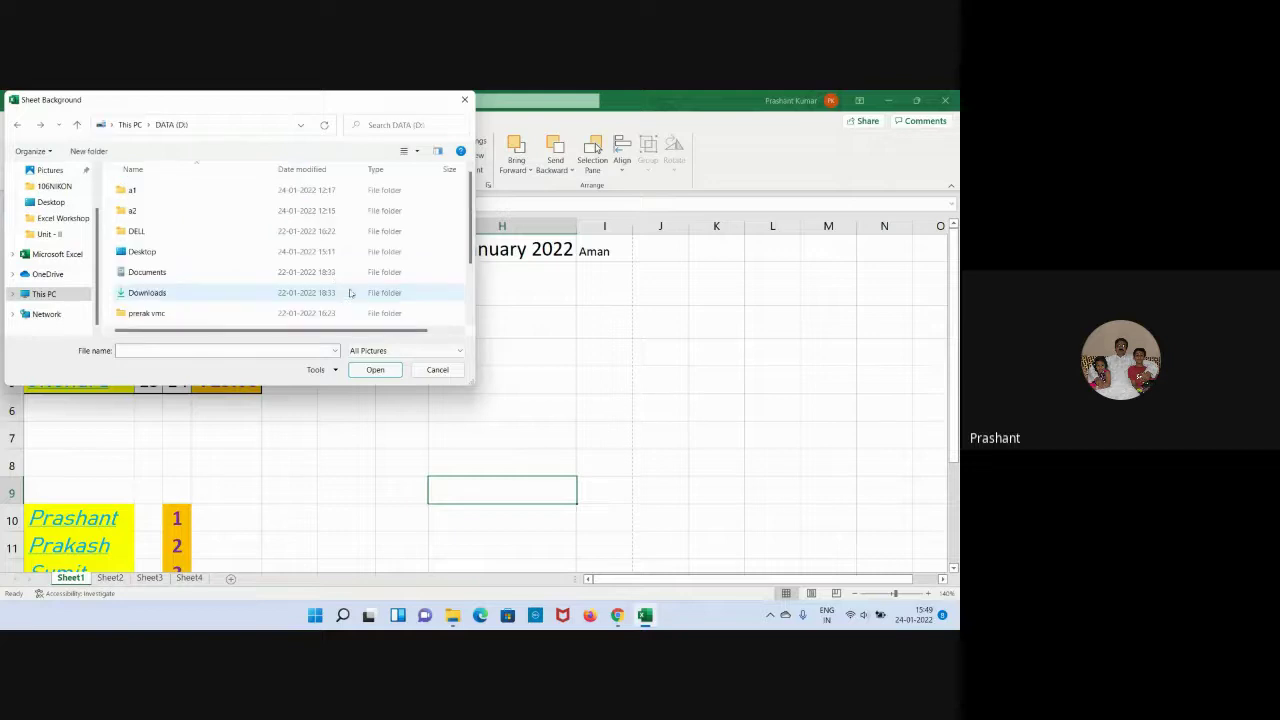
pyautogui.doubleClick(160, 272)
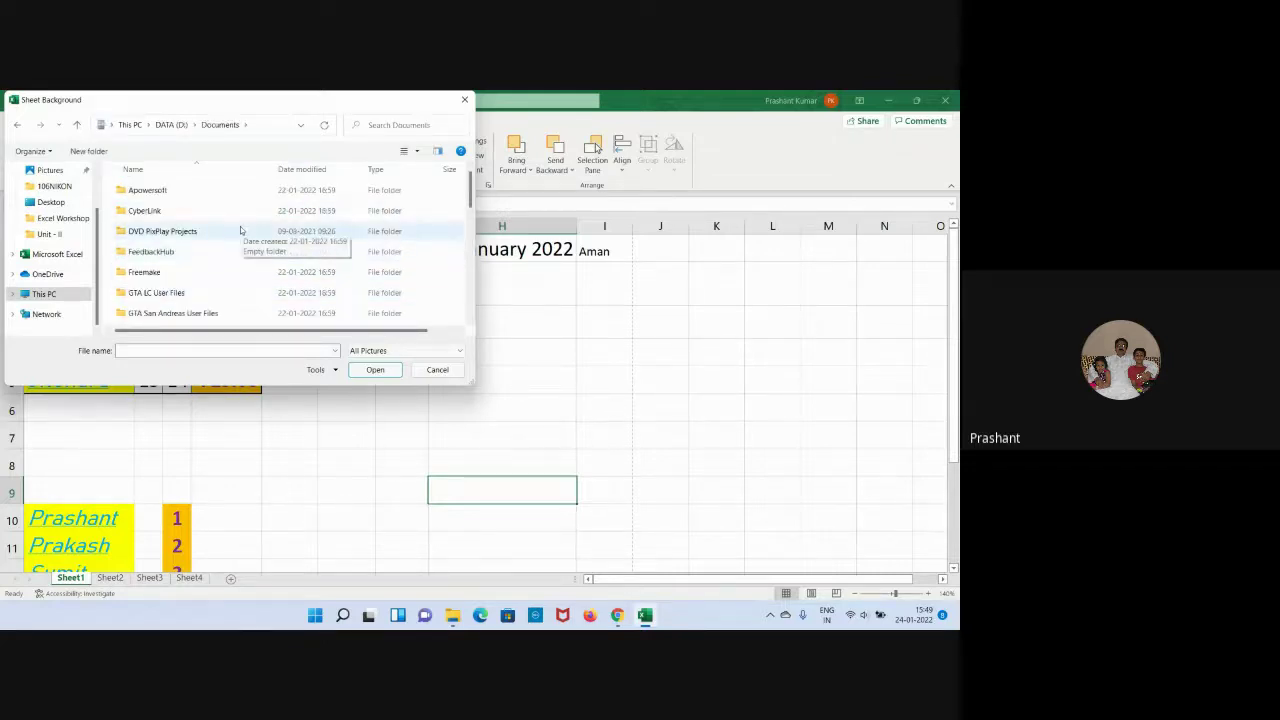
pyautogui.scroll(-2, 240, 231)
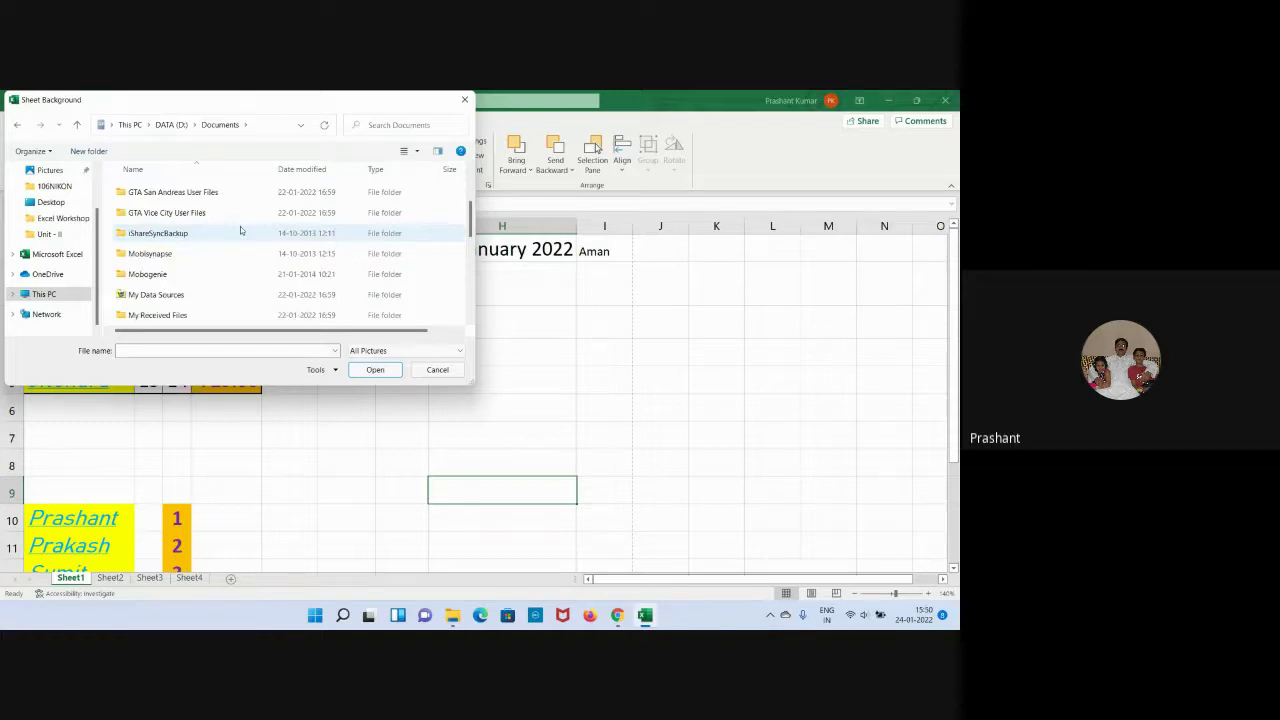
pyautogui.scroll(-2, 240, 231)
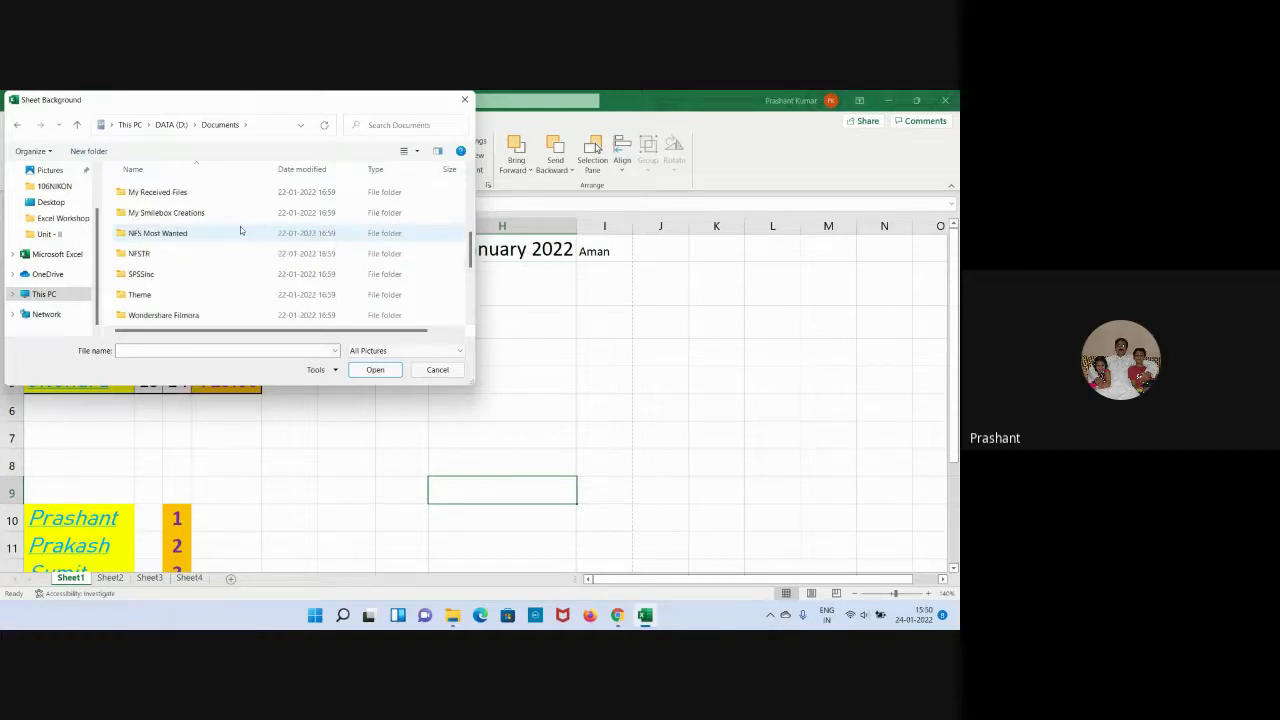
pyautogui.scroll(-2, 240, 231)
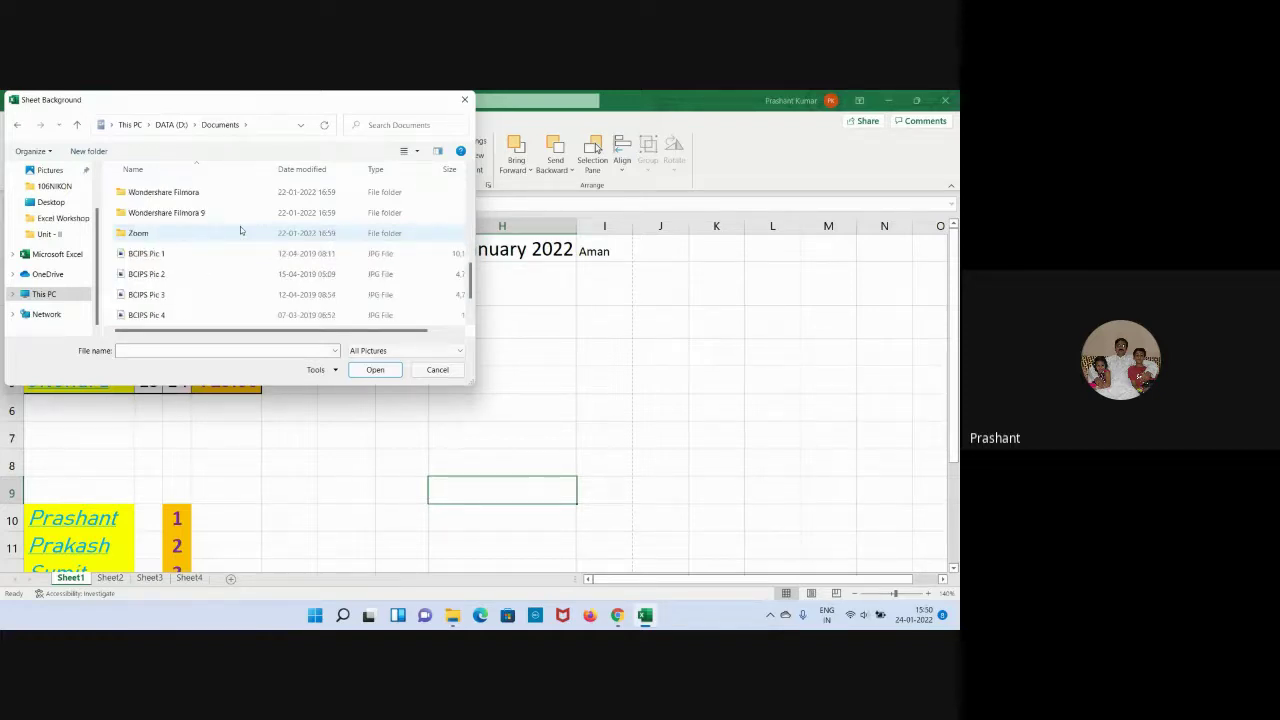
pyautogui.click(148, 256)
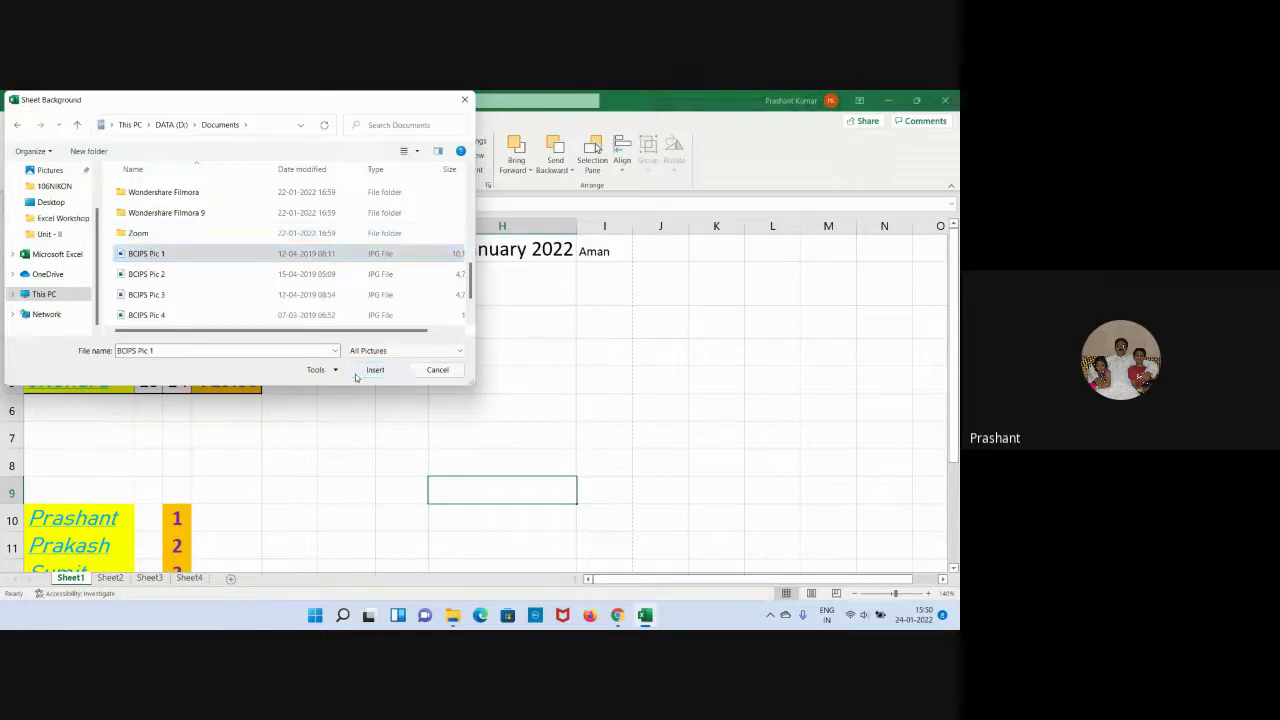
pyautogui.click(357, 376)
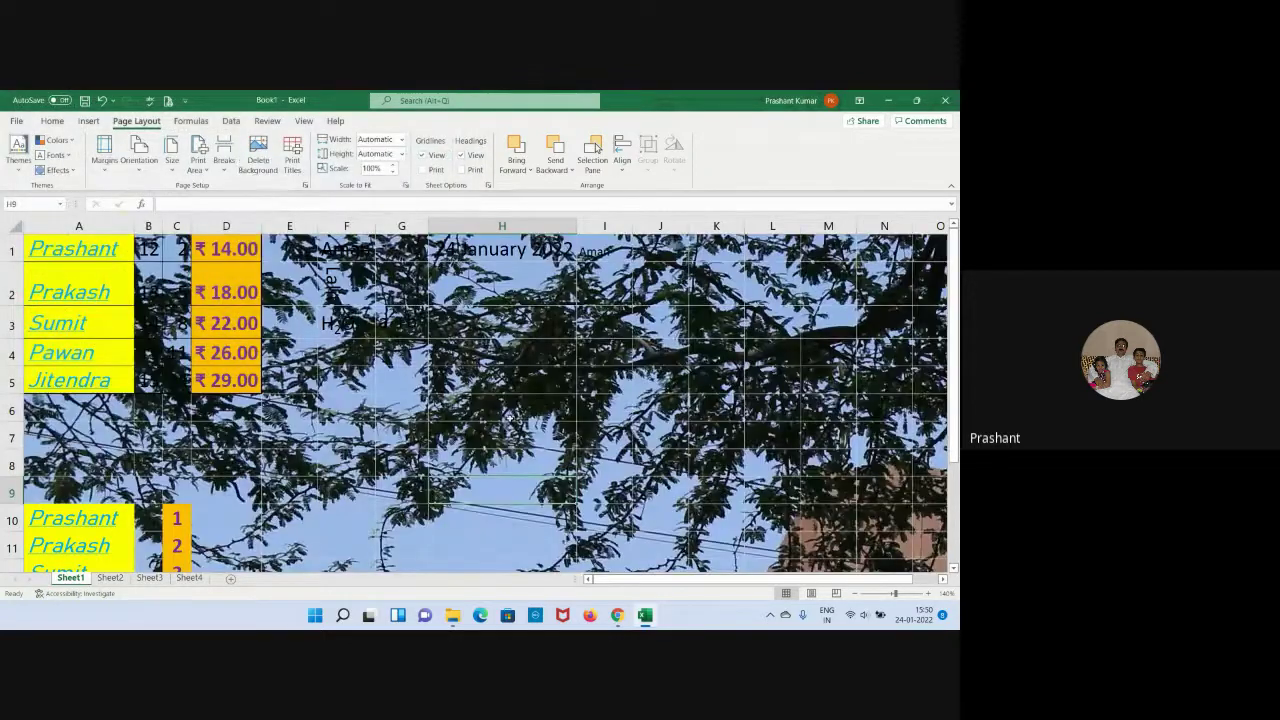
# Delete the sheet background picture, select cell I5, and minimize the Book1 window.
pyautogui.scroll(-20, 510, 418)
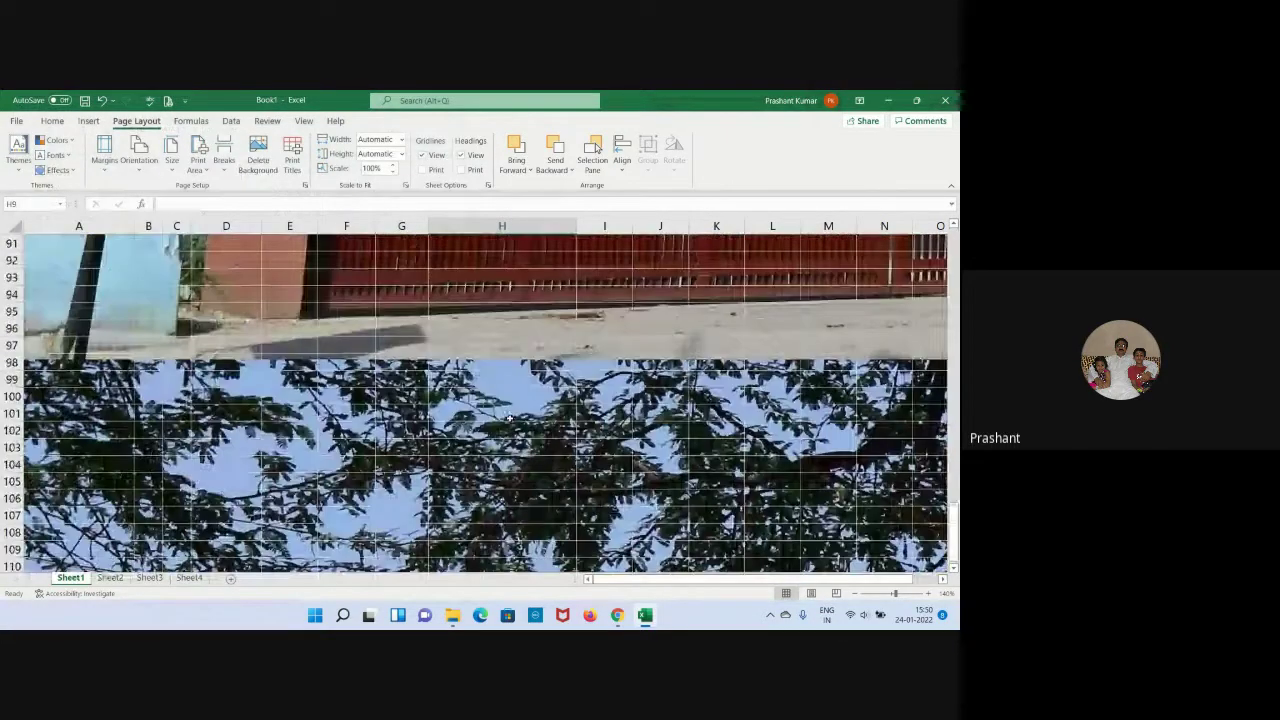
pyautogui.scroll(16, 510, 418)
pyautogui.scroll(14, 510, 418)
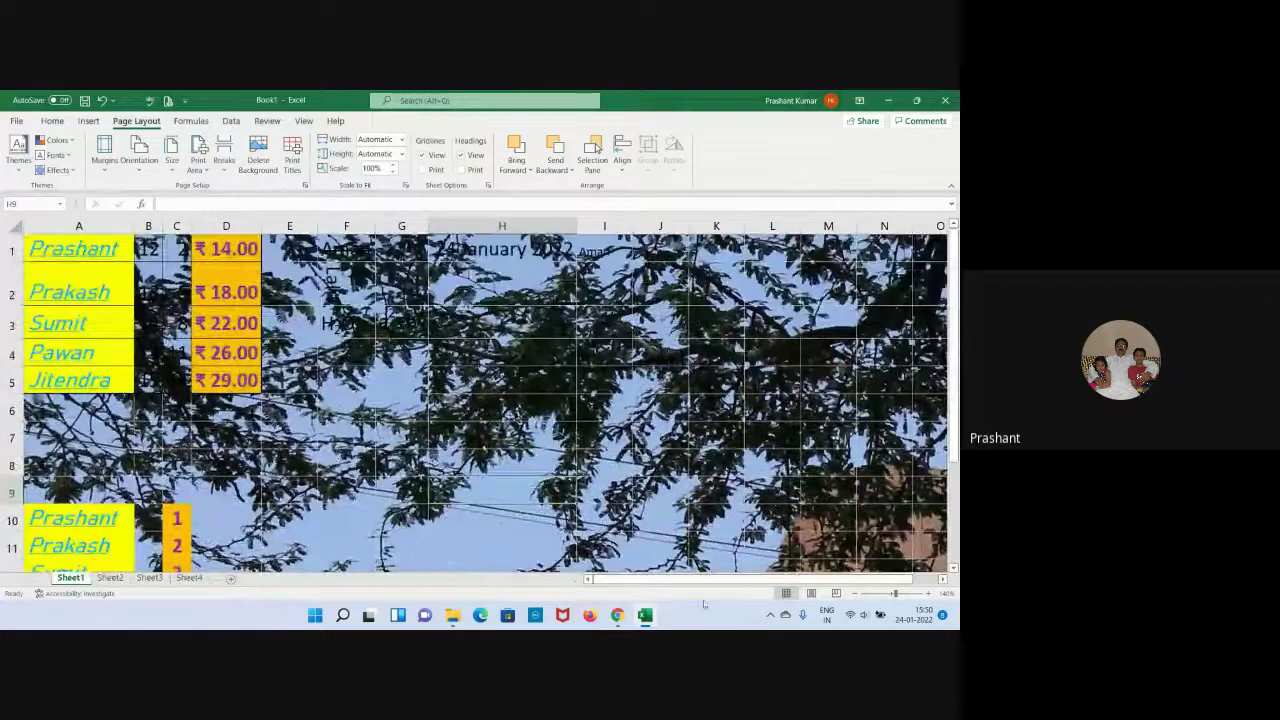
pyautogui.moveTo(728, 580); pyautogui.dragTo(762, 588)
pyautogui.moveTo(778, 587); pyautogui.dragTo(748, 587)
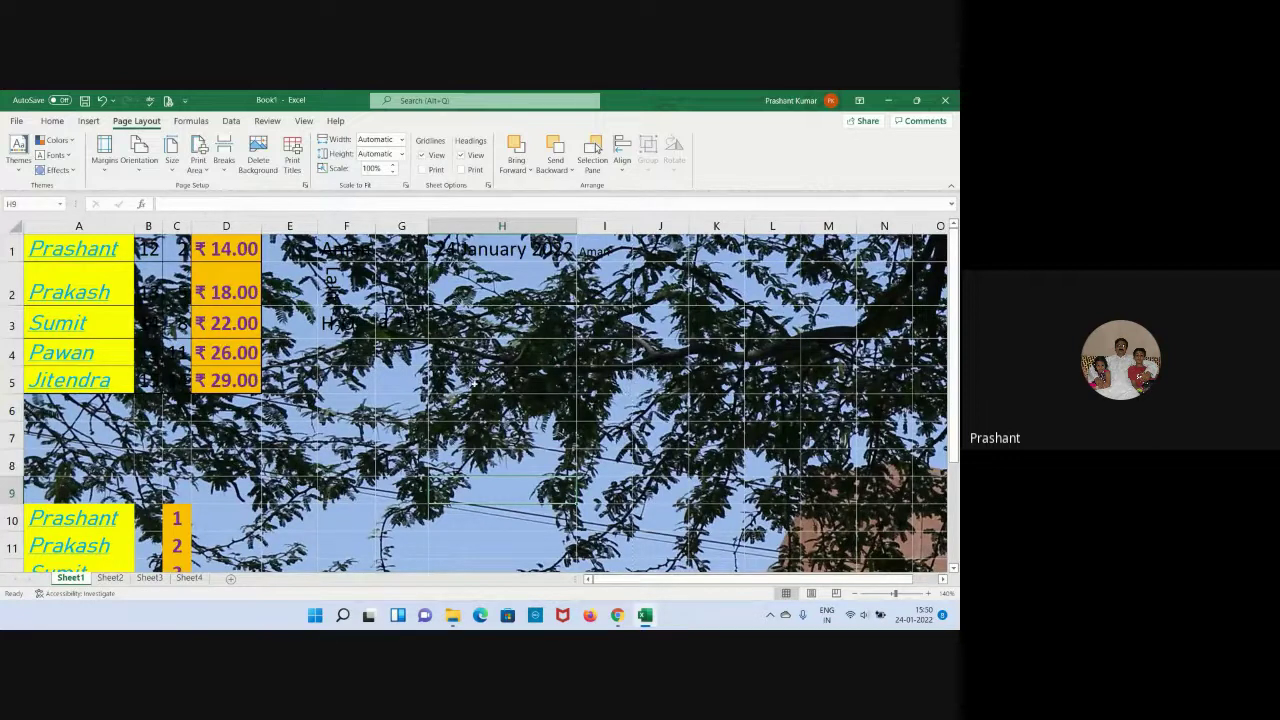
pyautogui.click(253, 160)
pyautogui.click(630, 386)
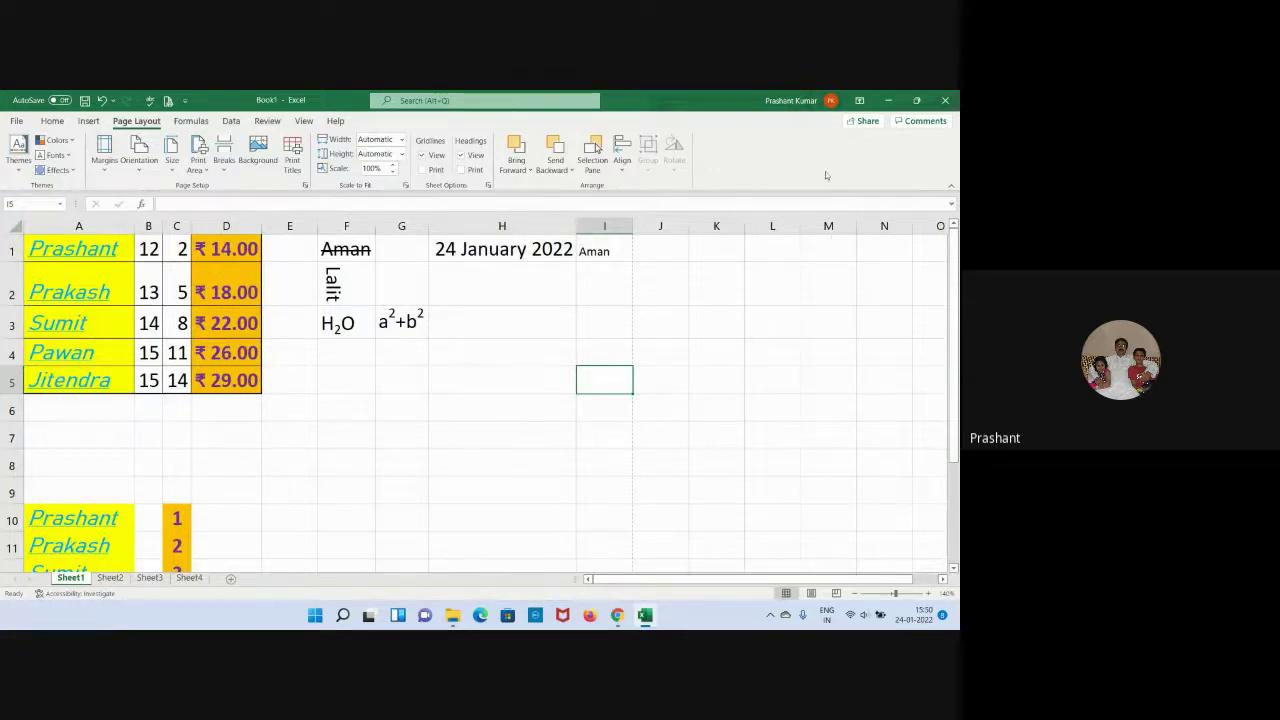
pyautogui.click(887, 100)
# Open the Attendance for MBA-I Sem (Section A) workbook from Desktop, showing March 2022 attendance.
pyautogui.click(571, 357)
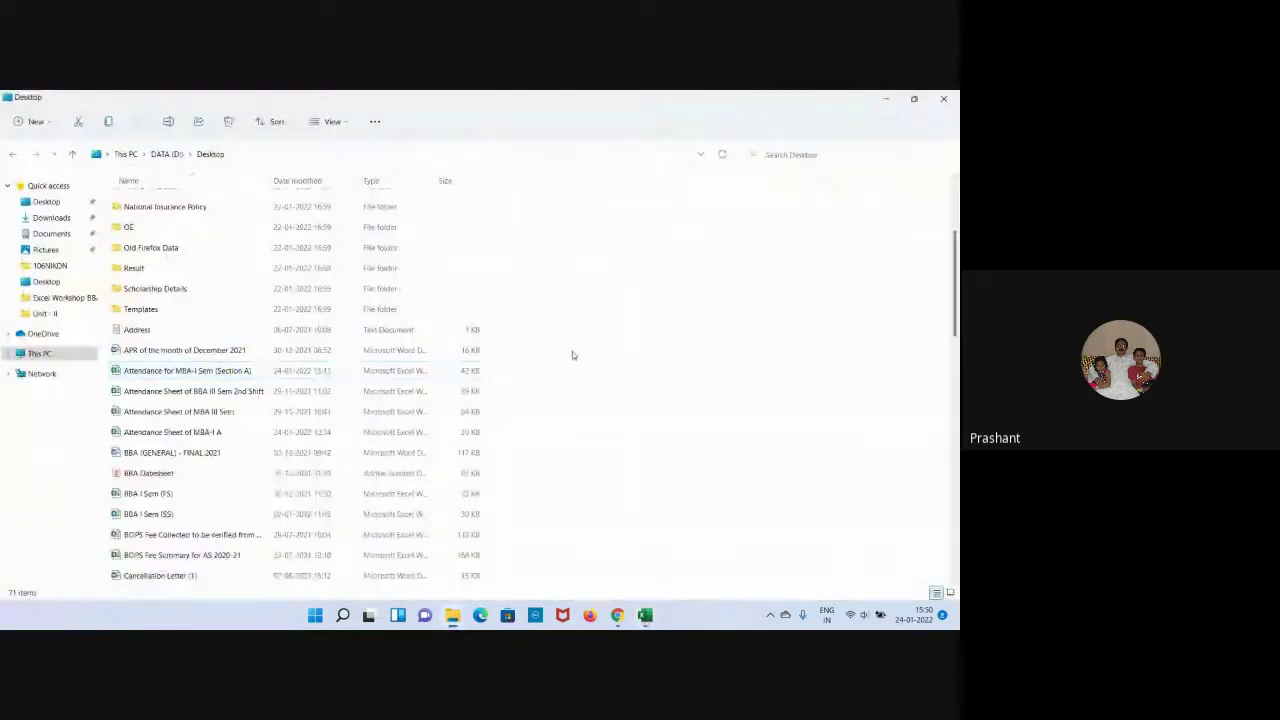
pyautogui.doubleClick(197, 372)
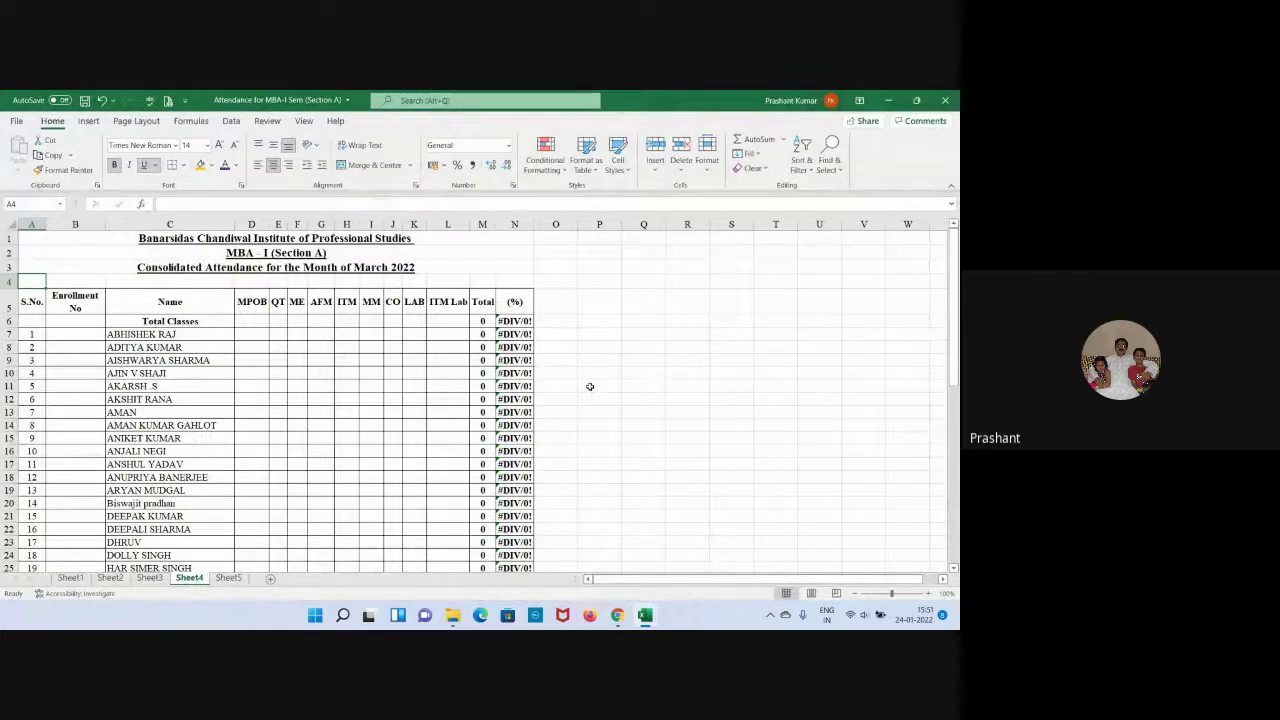
pyautogui.click(169, 101)
pyautogui.scroll(-2, 493, 396)
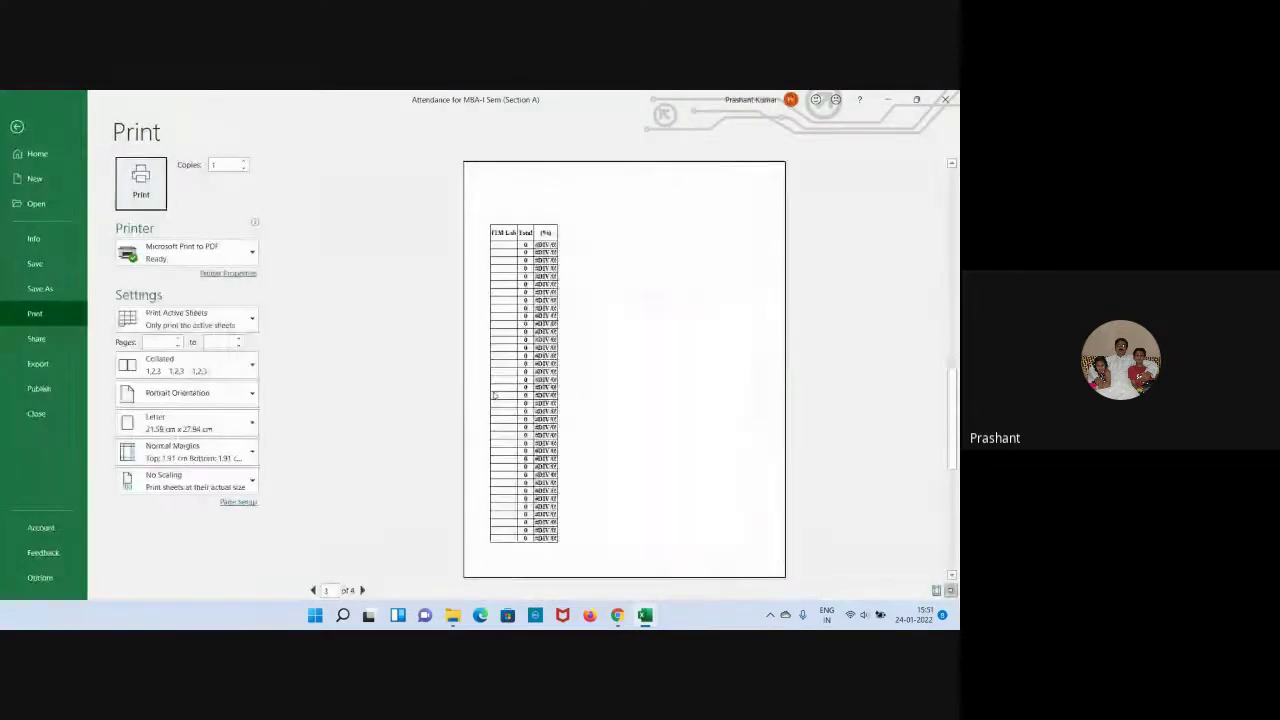
pyautogui.scroll(2, 493, 396)
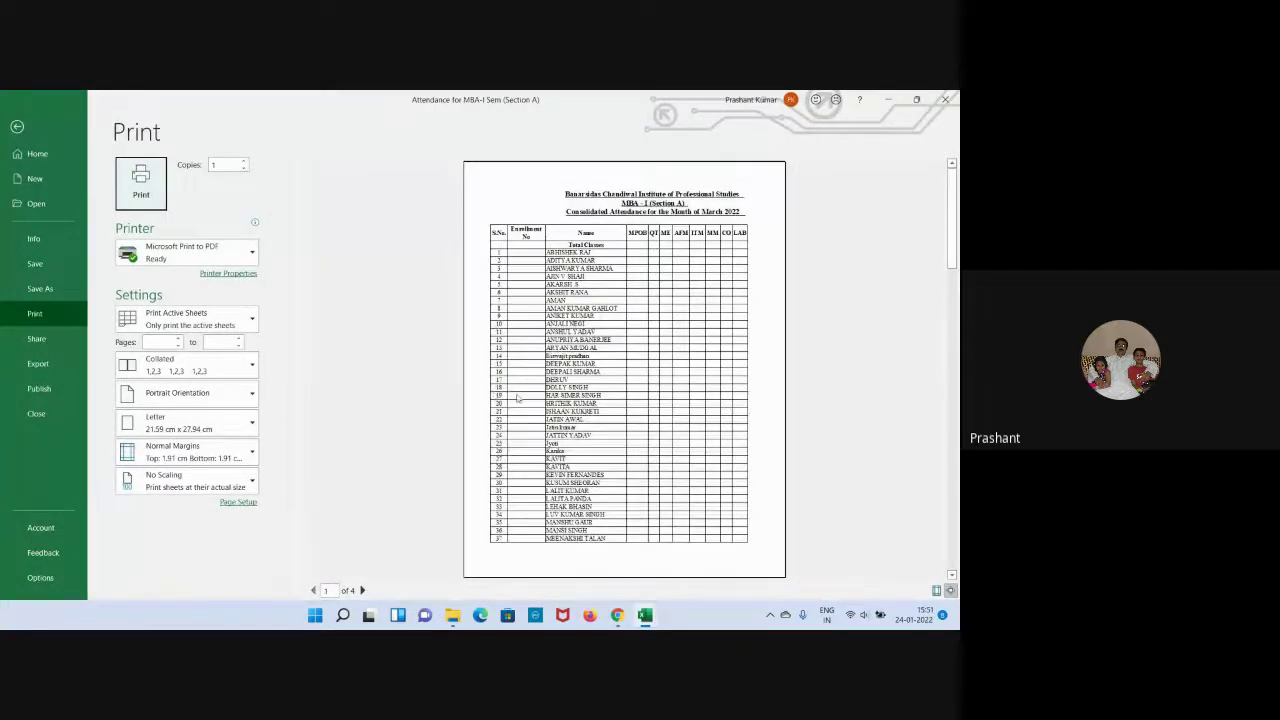
pyautogui.scroll(-1, 527, 390)
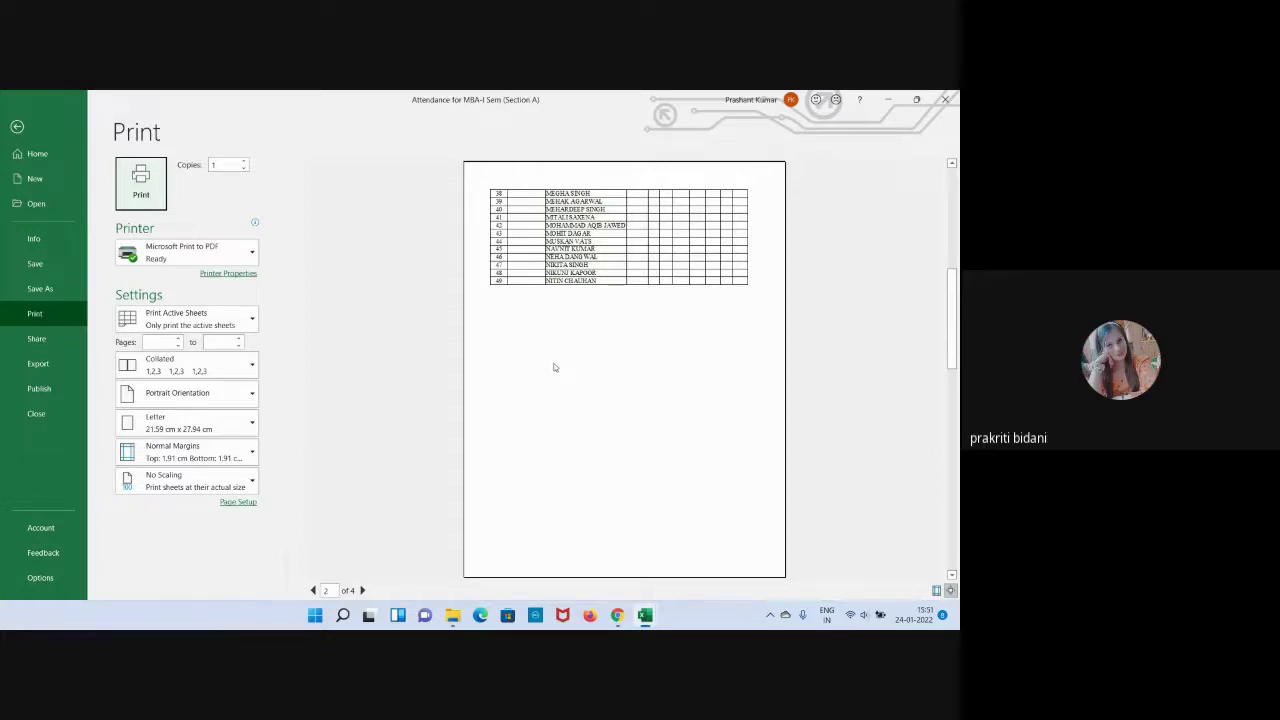
pyautogui.scroll(2, 554, 367)
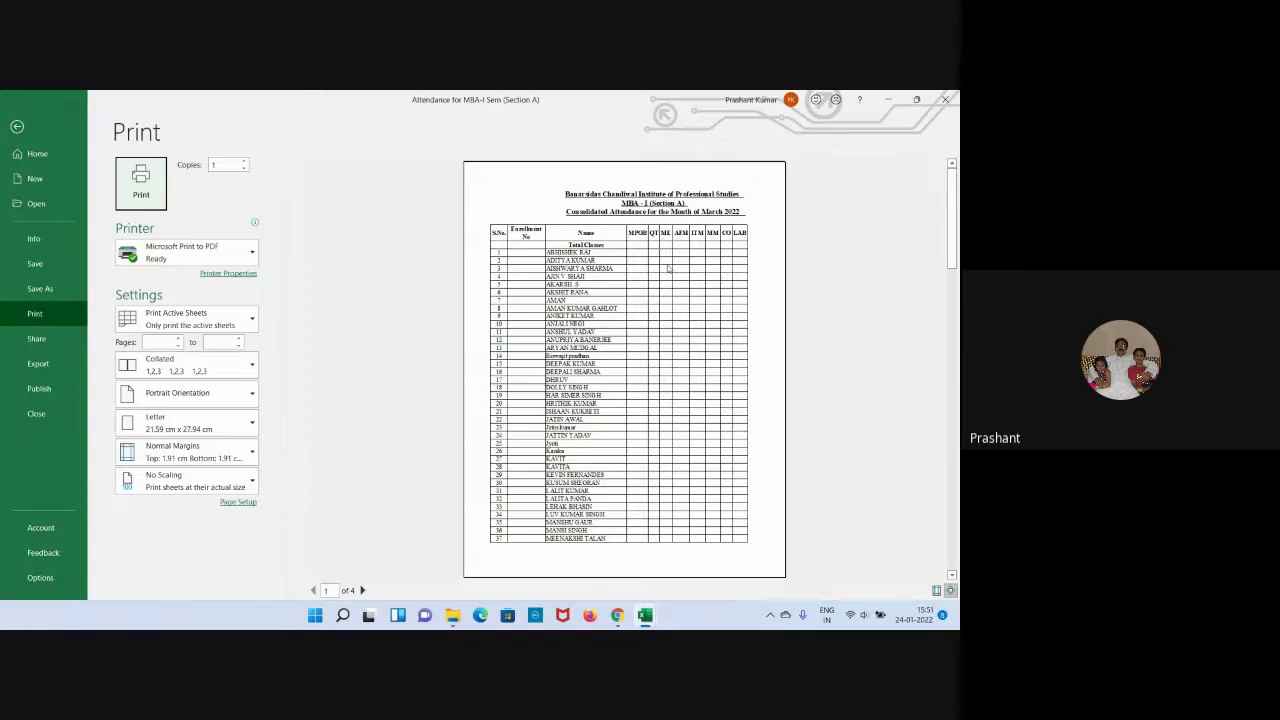
pyautogui.scroll(-2, 668, 268)
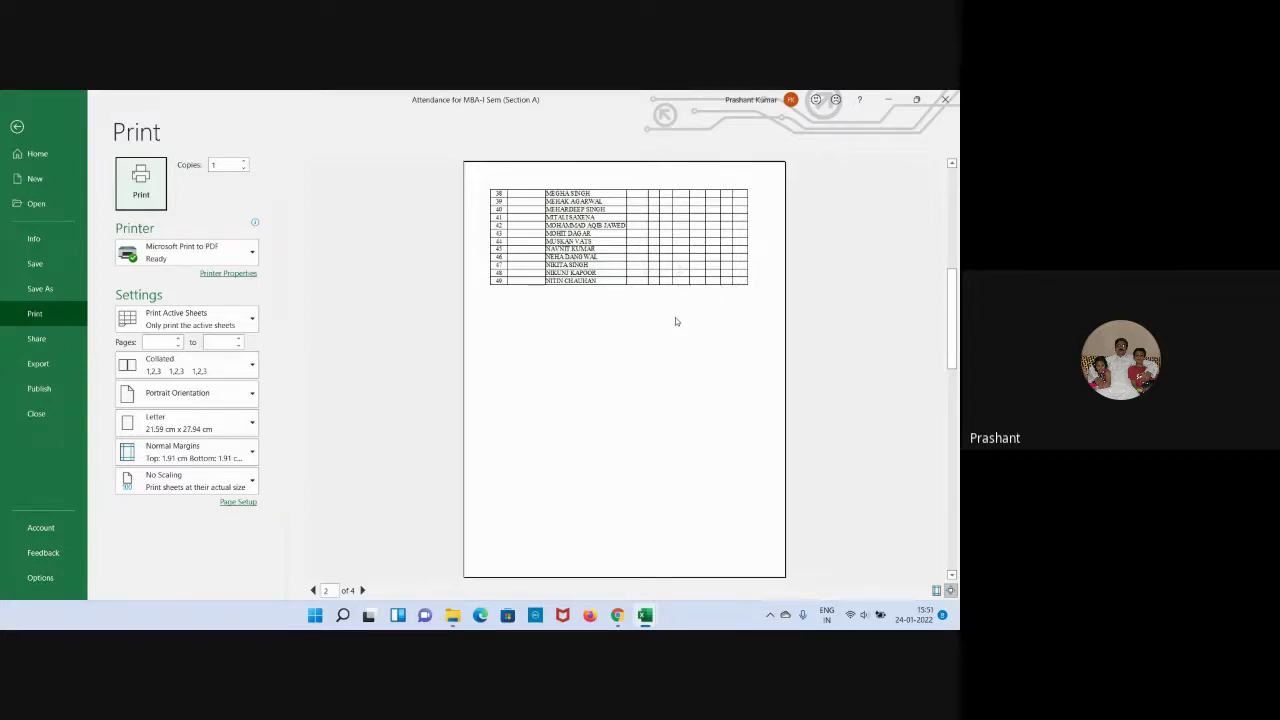
pyautogui.scroll(2, 665, 374)
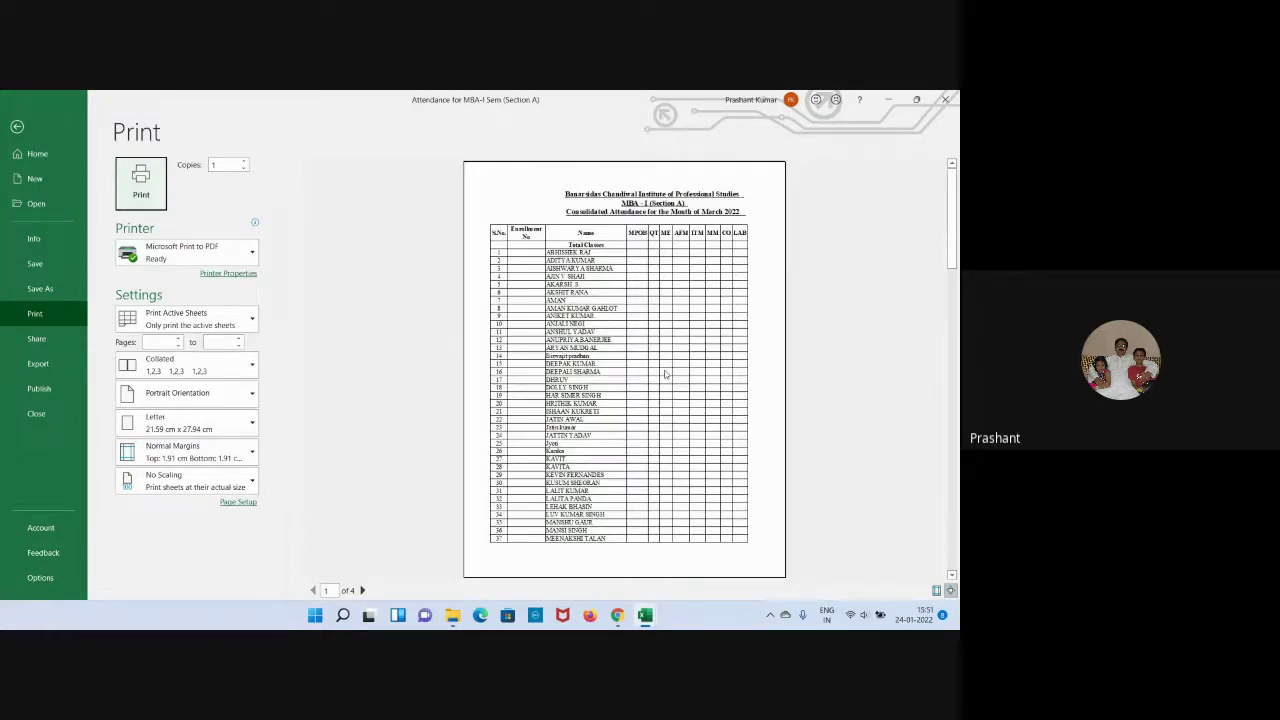
pyautogui.scroll(-4, 570, 325)
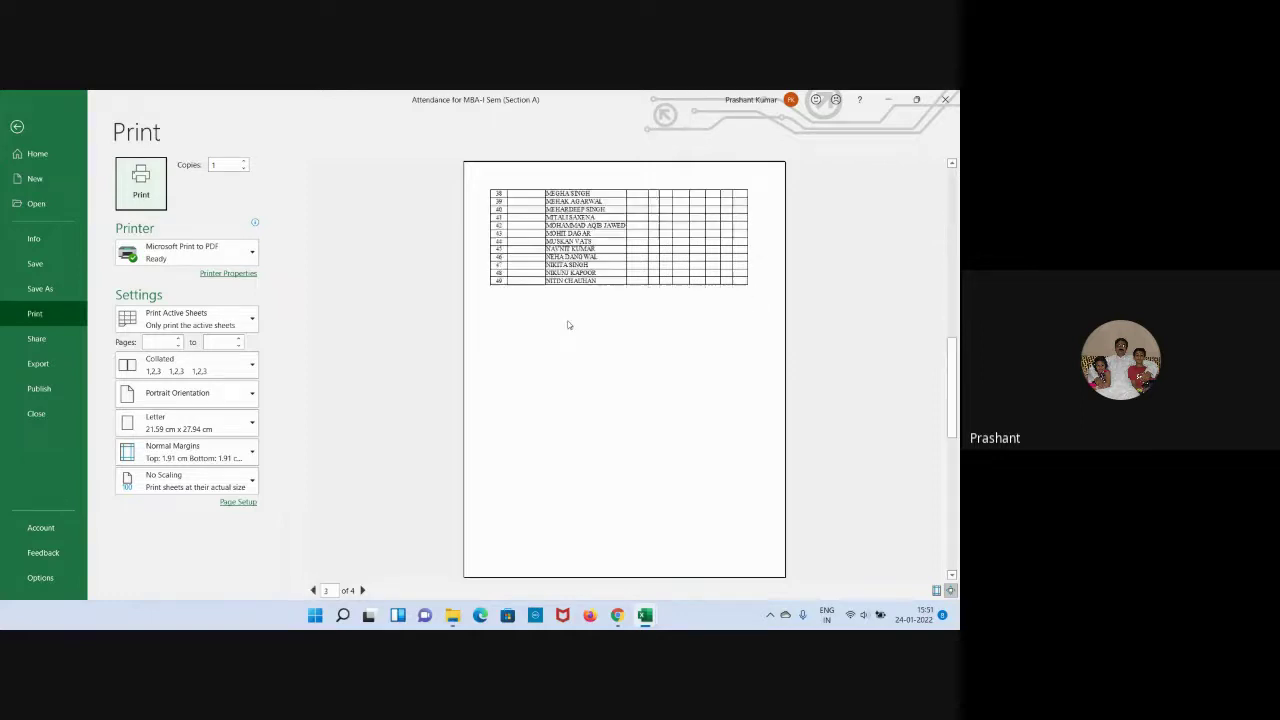
pyautogui.scroll(3, 563, 301)
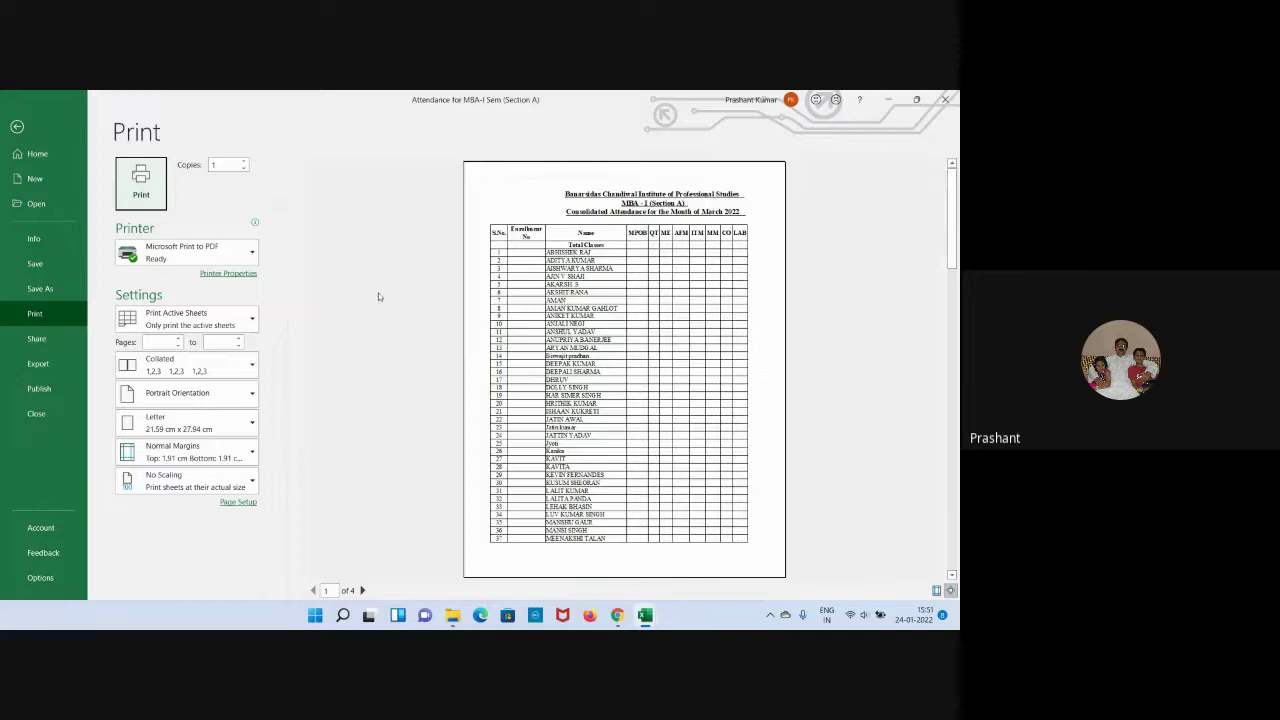
pyautogui.press('Escape')
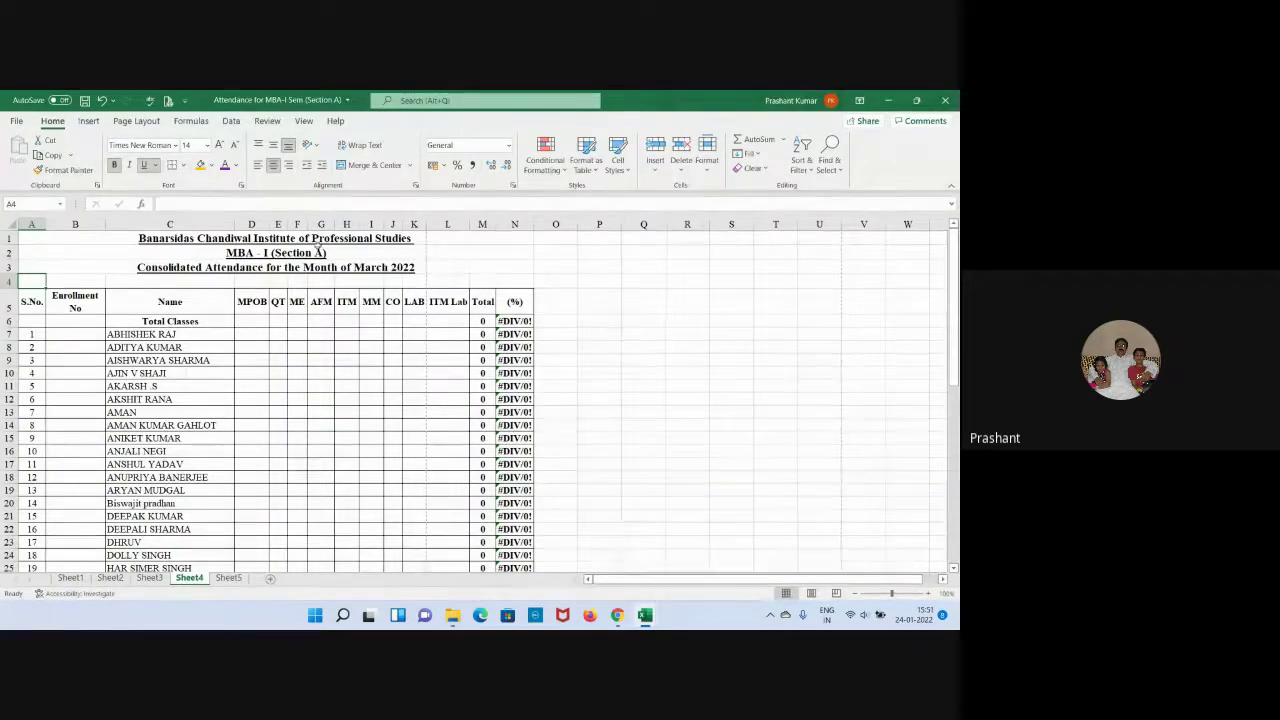
# Set Print Titles rows to repeat at top to $5:$5, the attendance header row.
pyautogui.hotkey('alt', 'p')
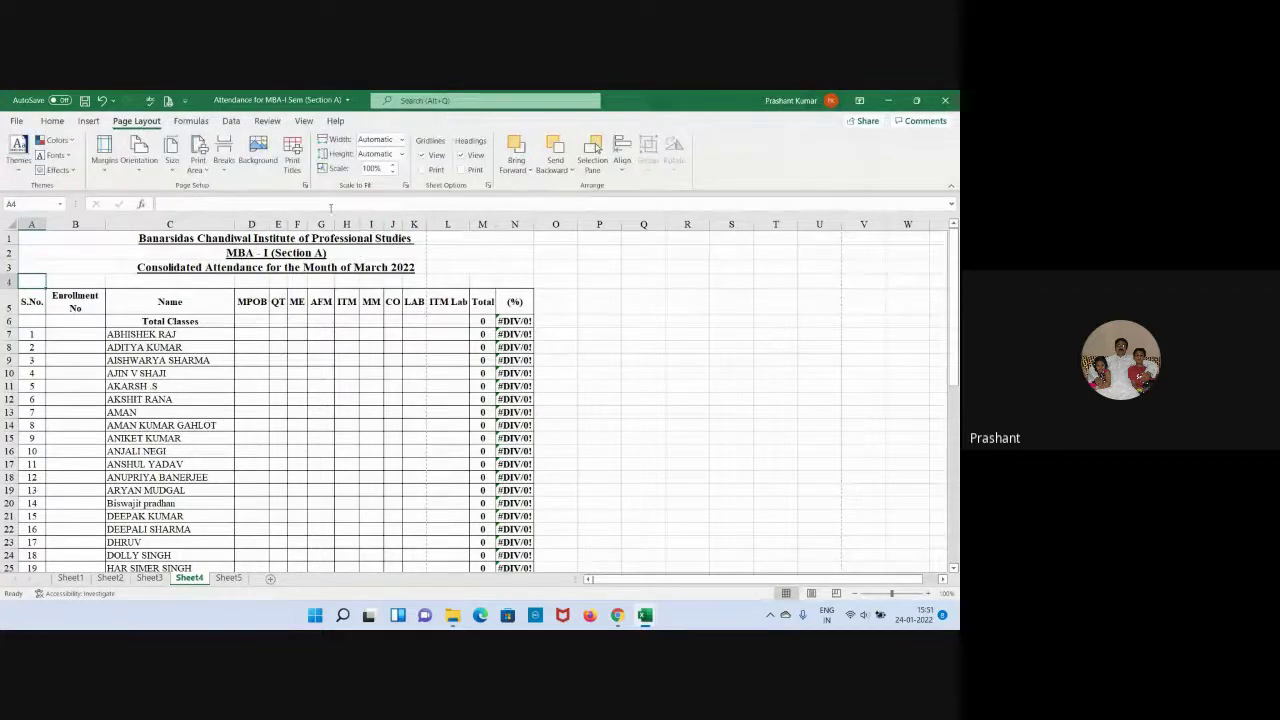
pyautogui.click(292, 152)
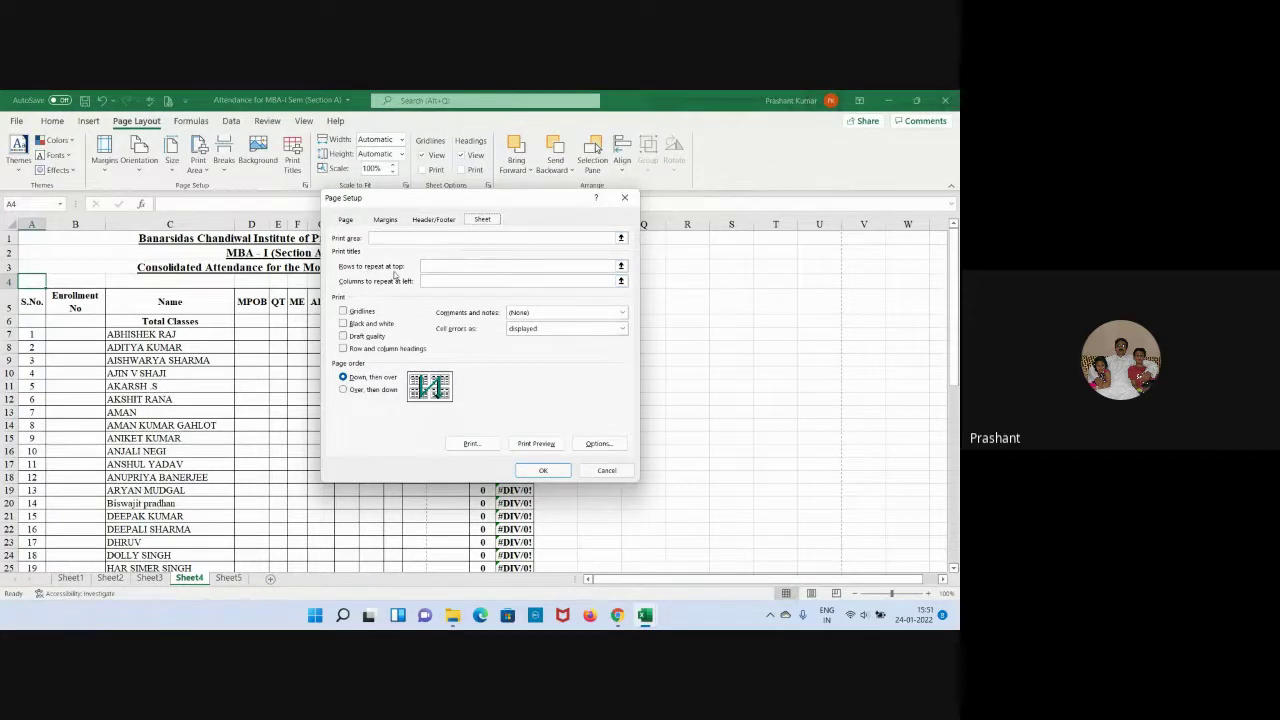
pyautogui.moveTo(456, 199); pyautogui.dragTo(553, 204)
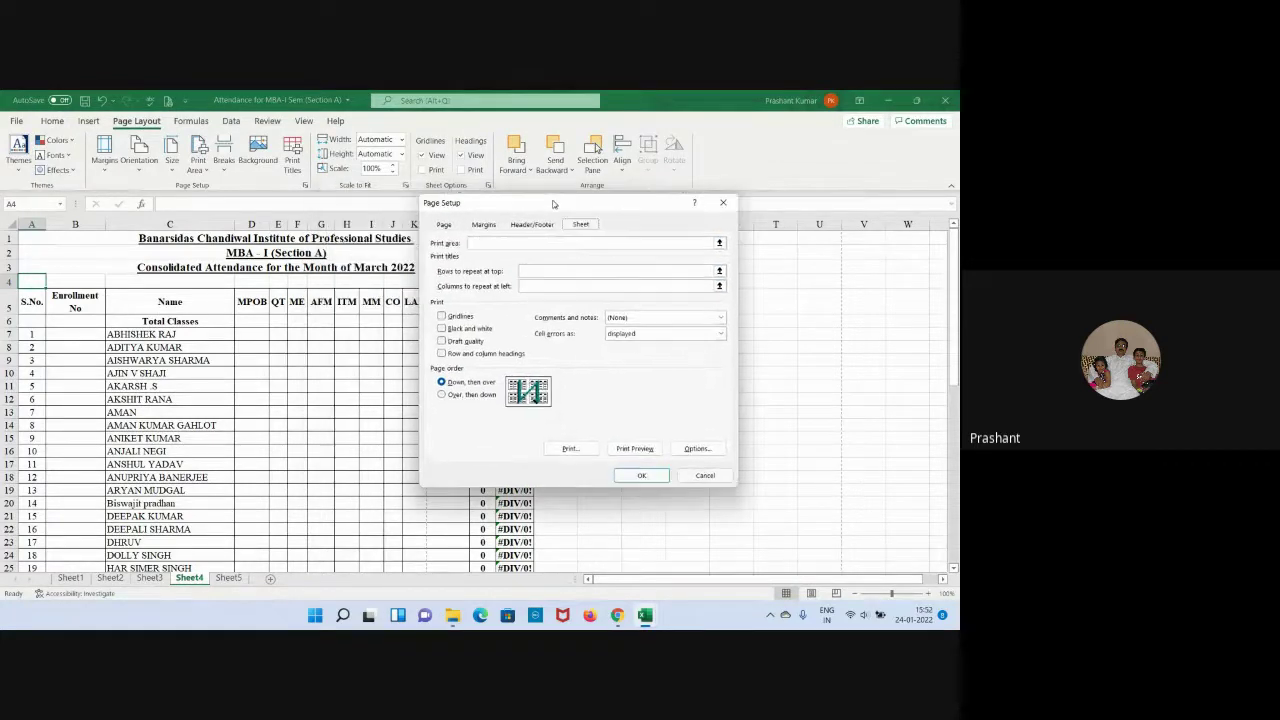
pyautogui.click(541, 271)
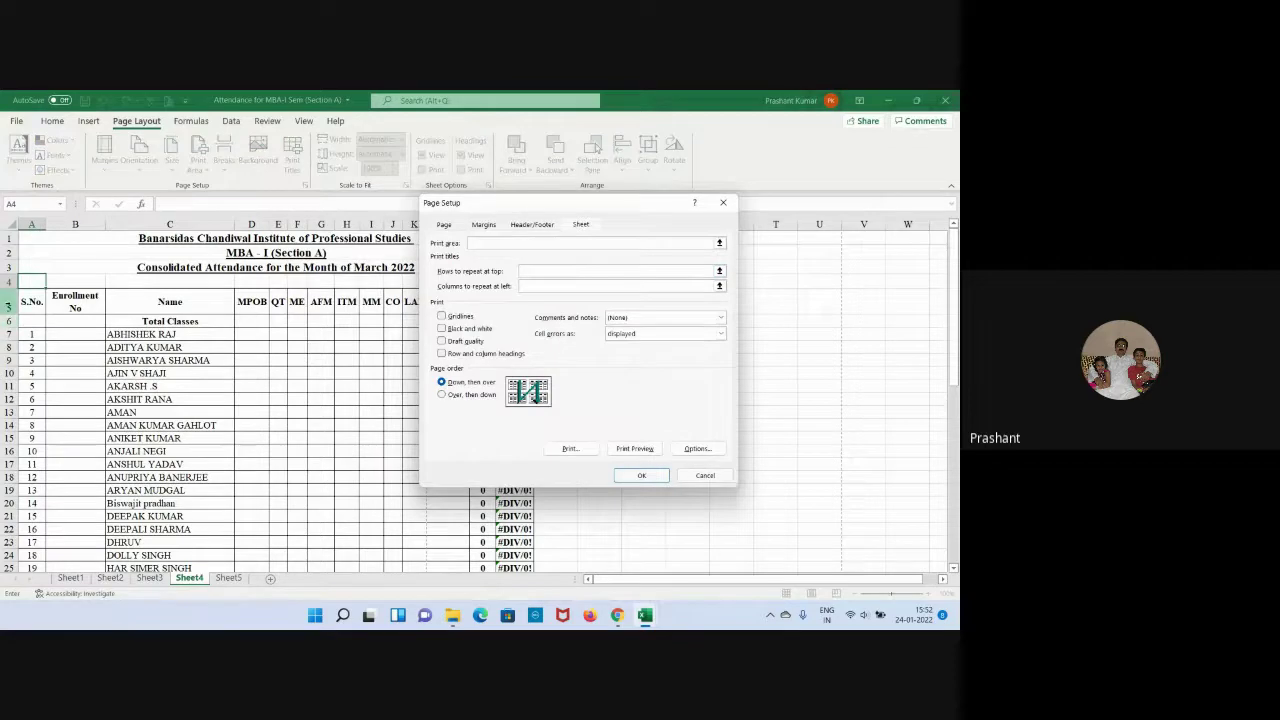
pyautogui.click(9, 302)
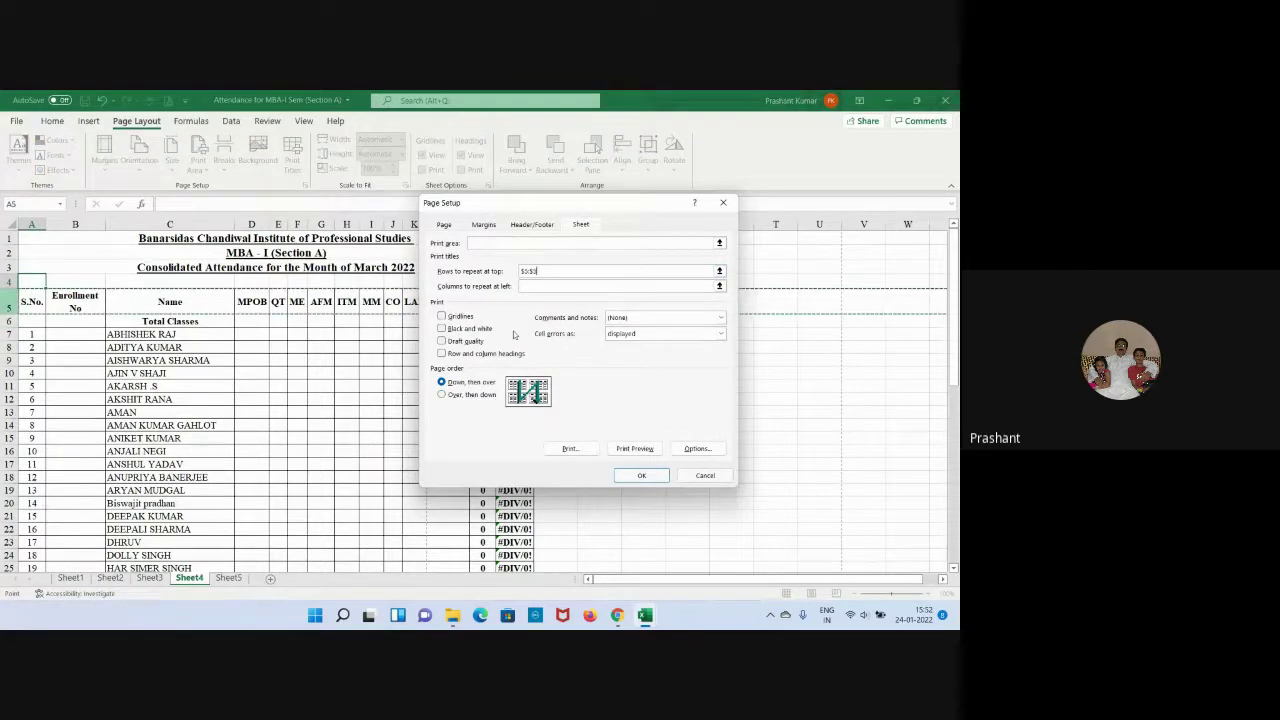
pyautogui.click(642, 476)
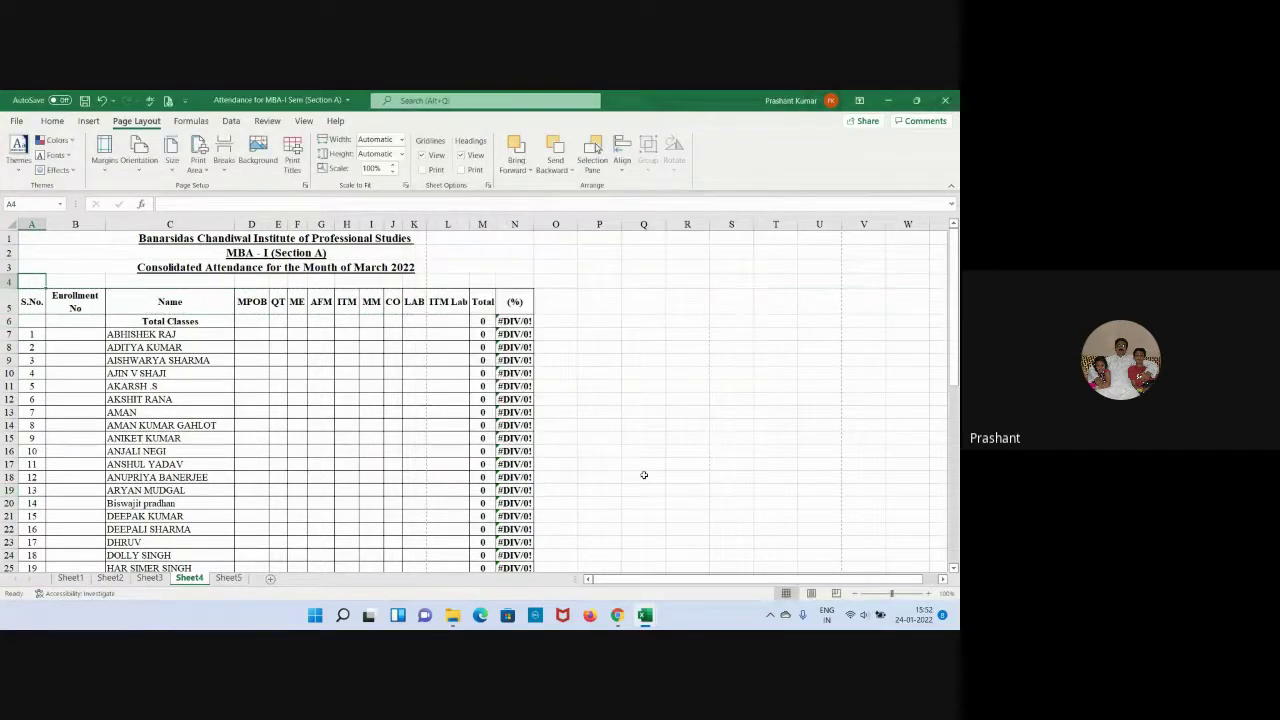
pyautogui.click(687, 437)
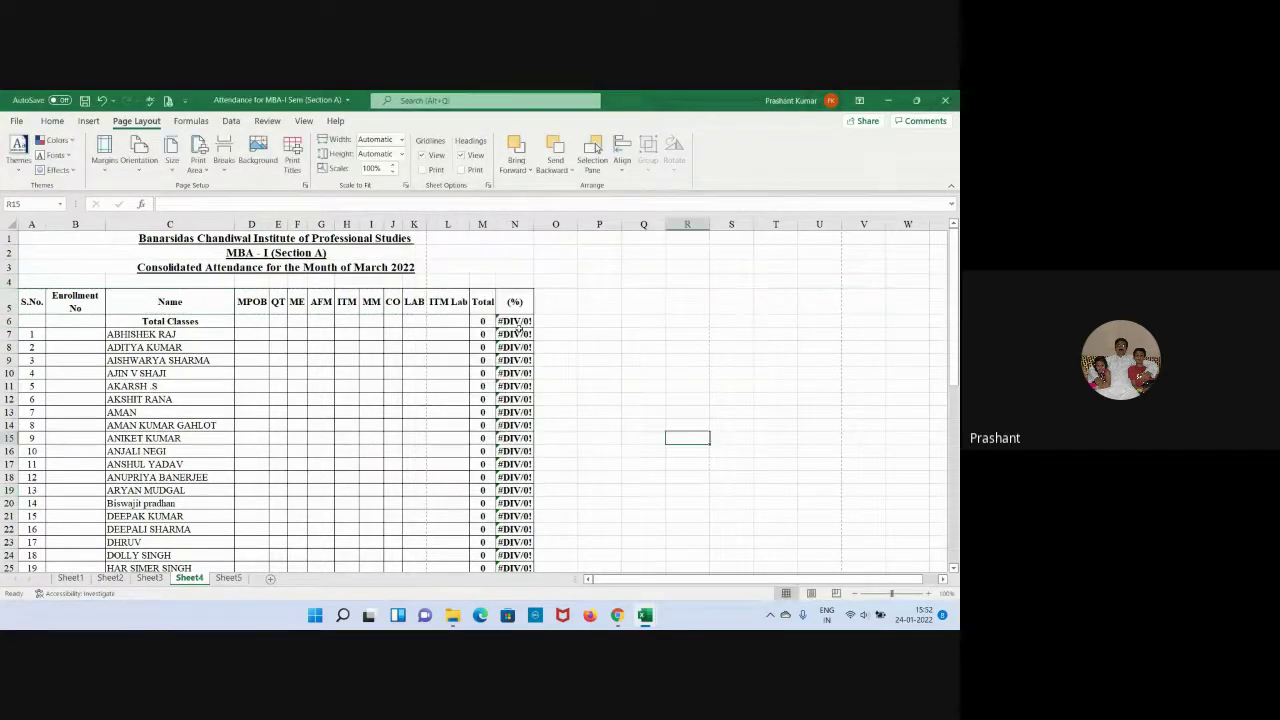
pyautogui.click(163, 102)
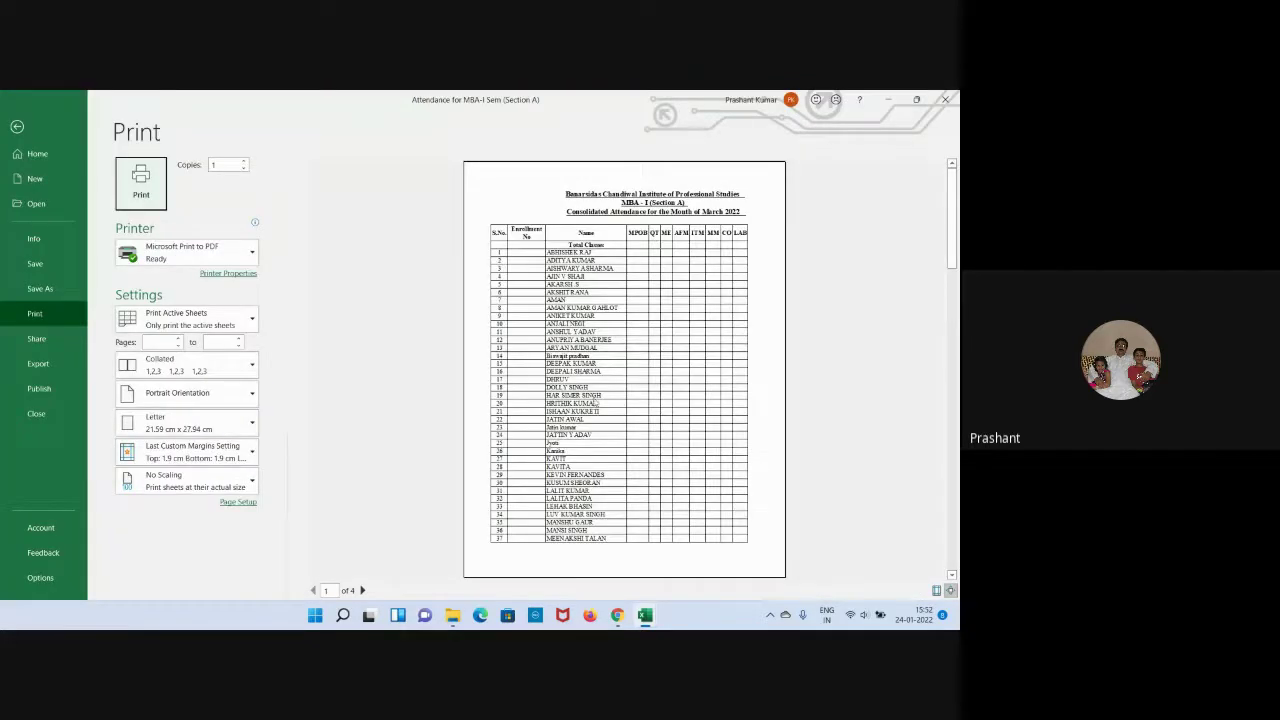
pyautogui.scroll(-1, 593, 402)
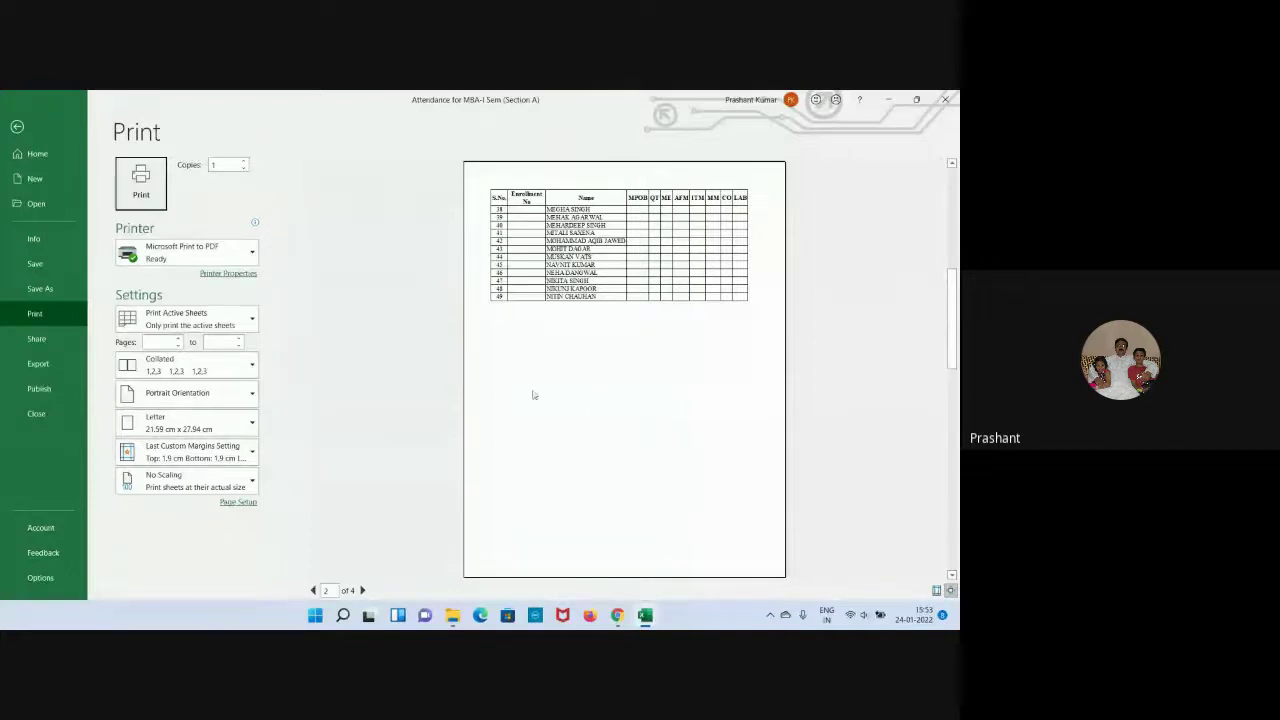
pyautogui.scroll(2, 537, 395)
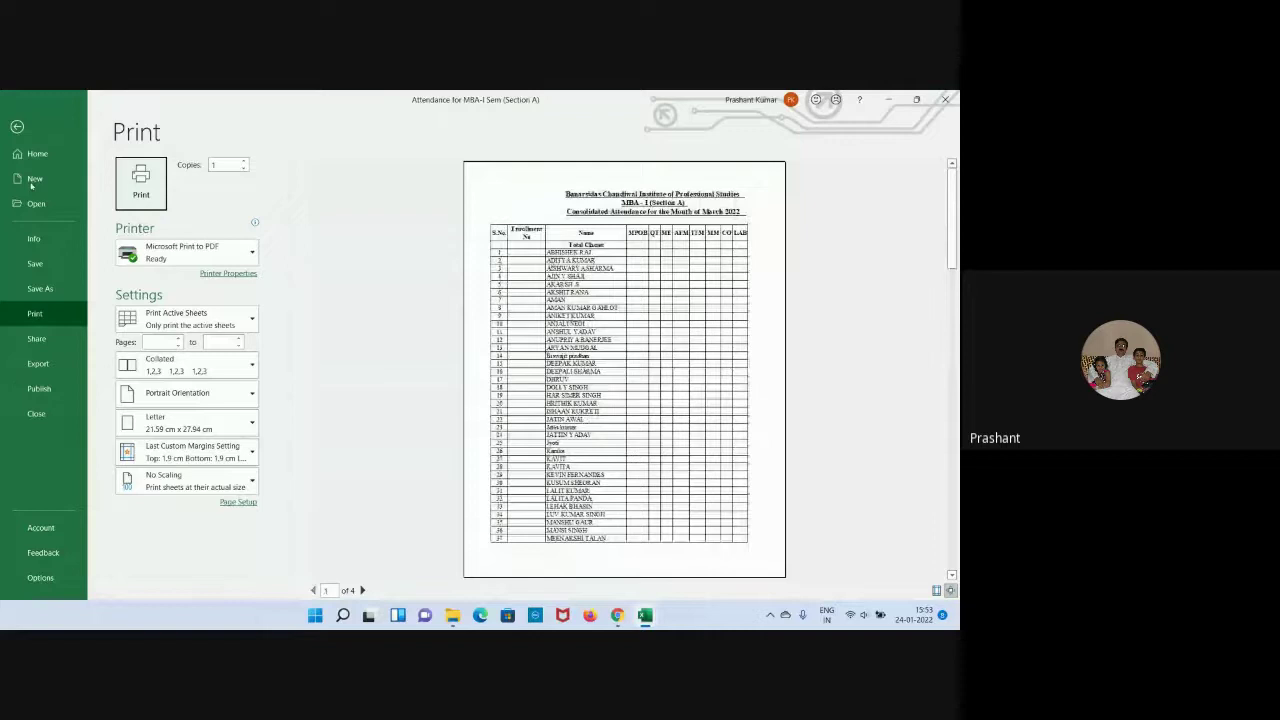
pyautogui.press('Escape')
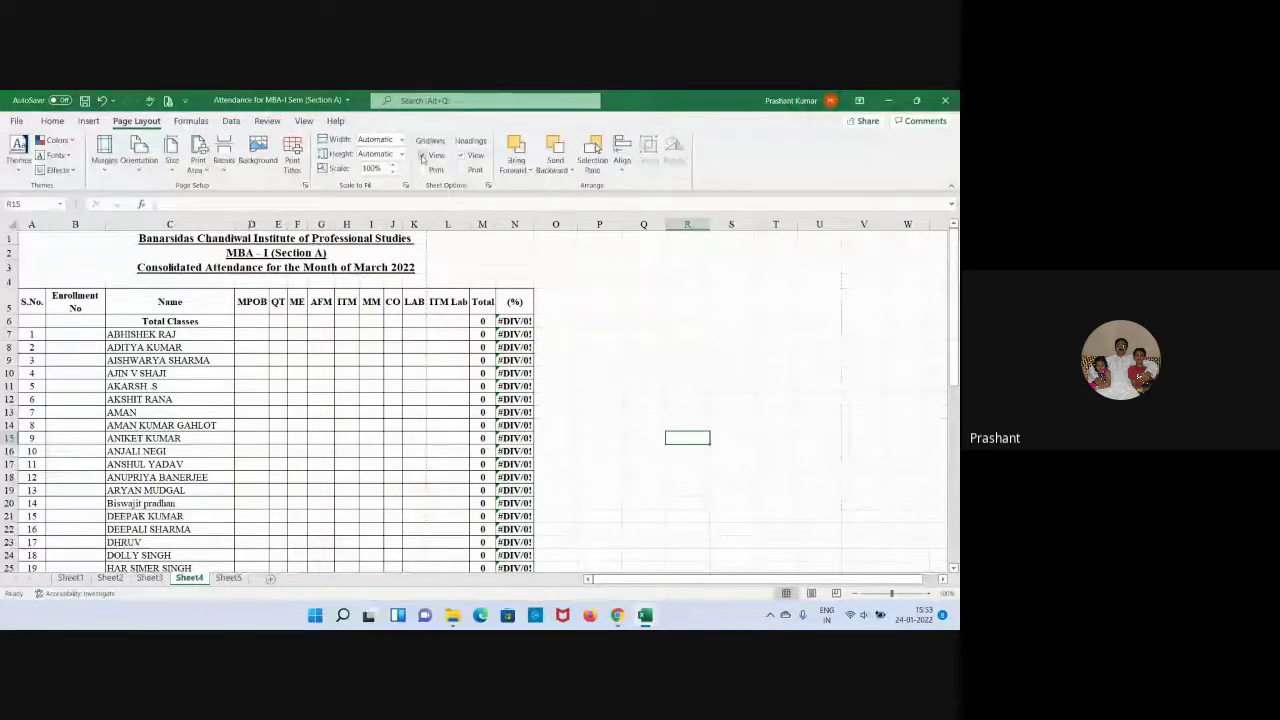
# Turn on Gridlines View on the attendance sheet, then select cells O5 through S5 in the header row.
pyautogui.click(422, 156)
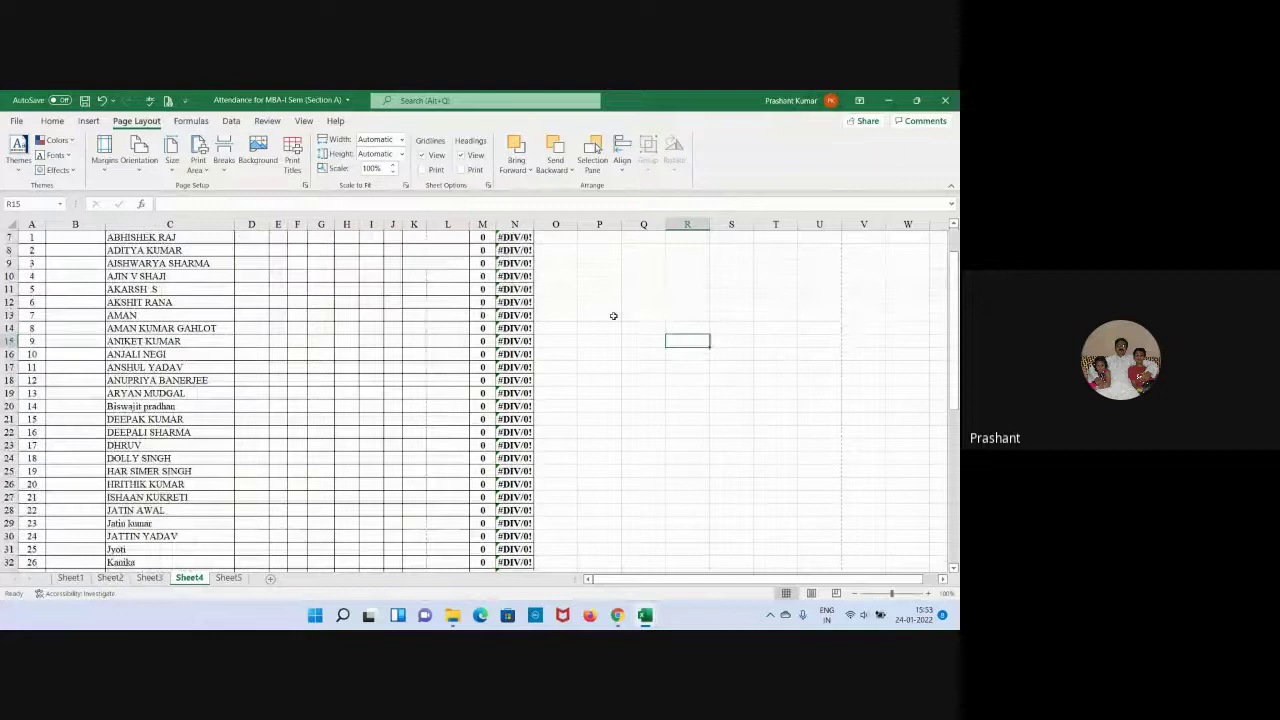
pyautogui.scroll(2, 613, 316)
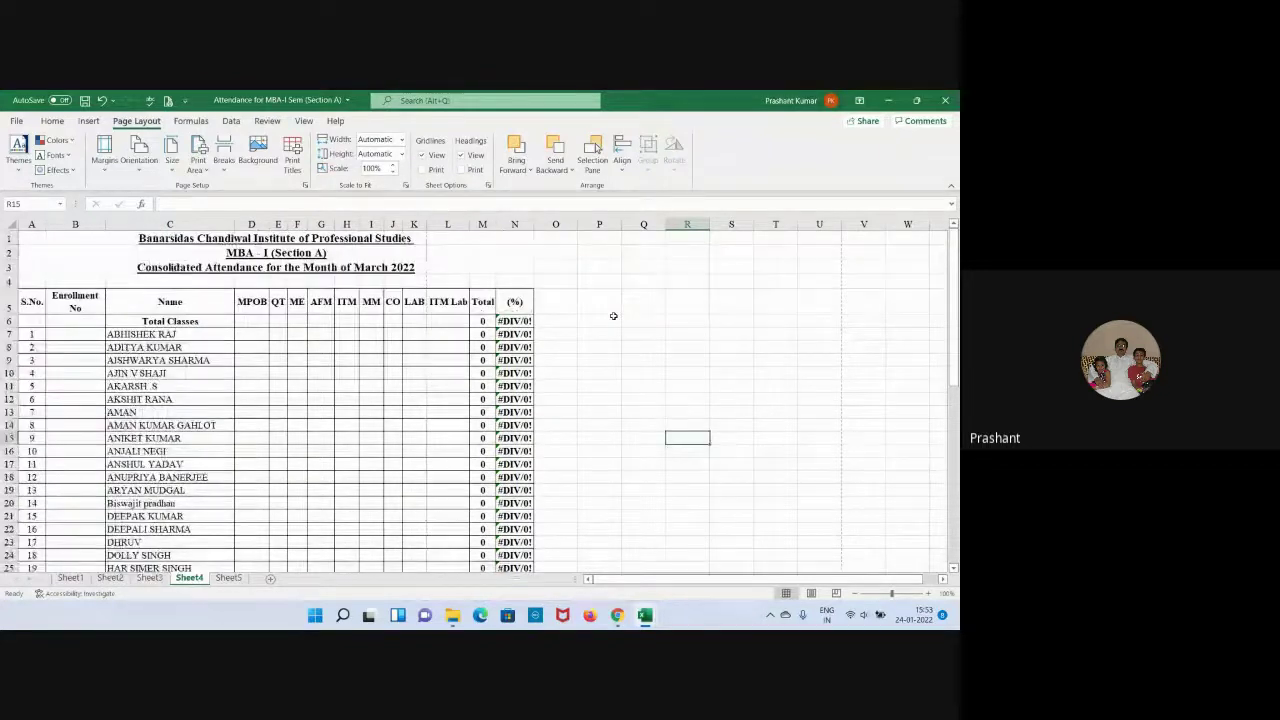
pyautogui.click(556, 304)
pyautogui.click(601, 304)
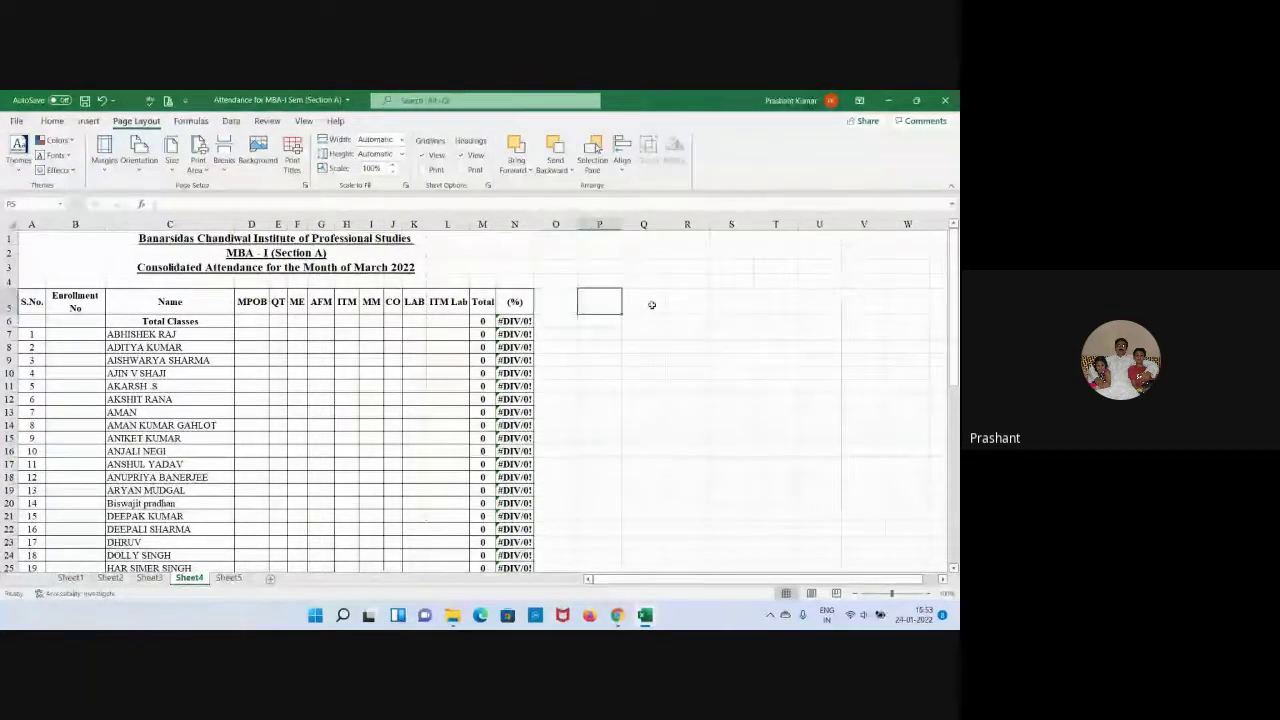
pyautogui.click(651, 304)
pyautogui.click(694, 304)
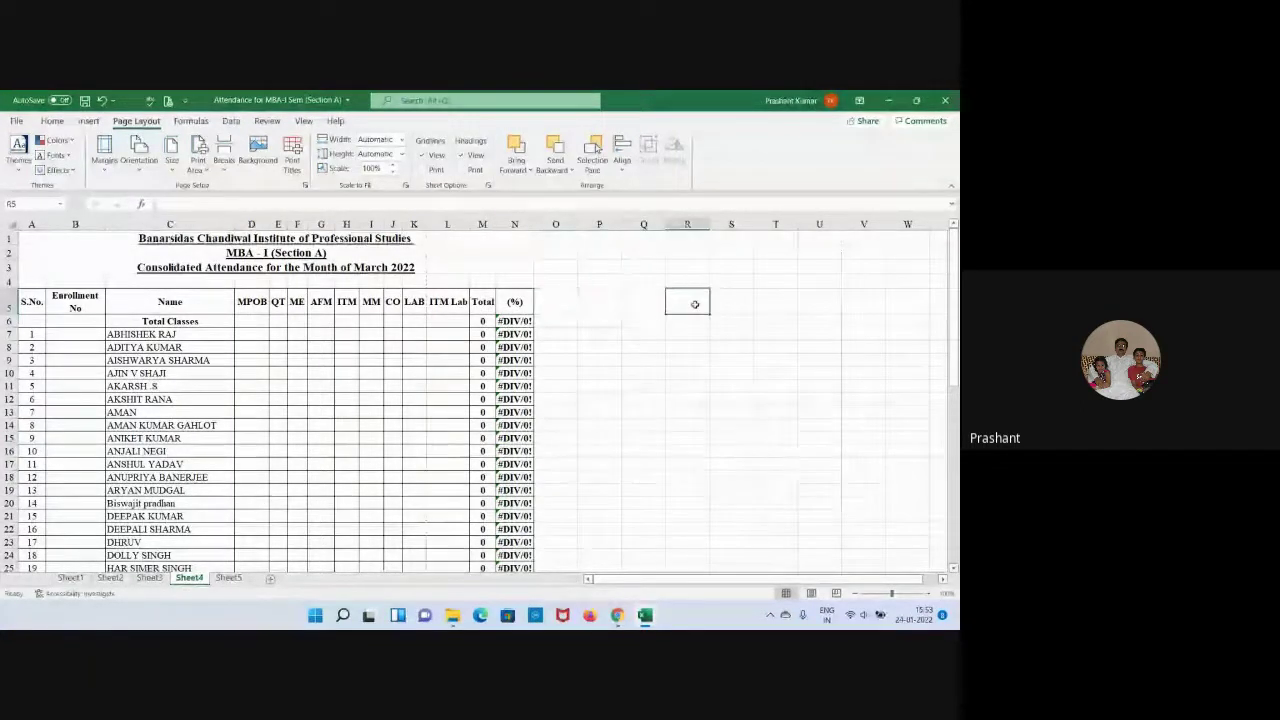
pyautogui.click(731, 303)
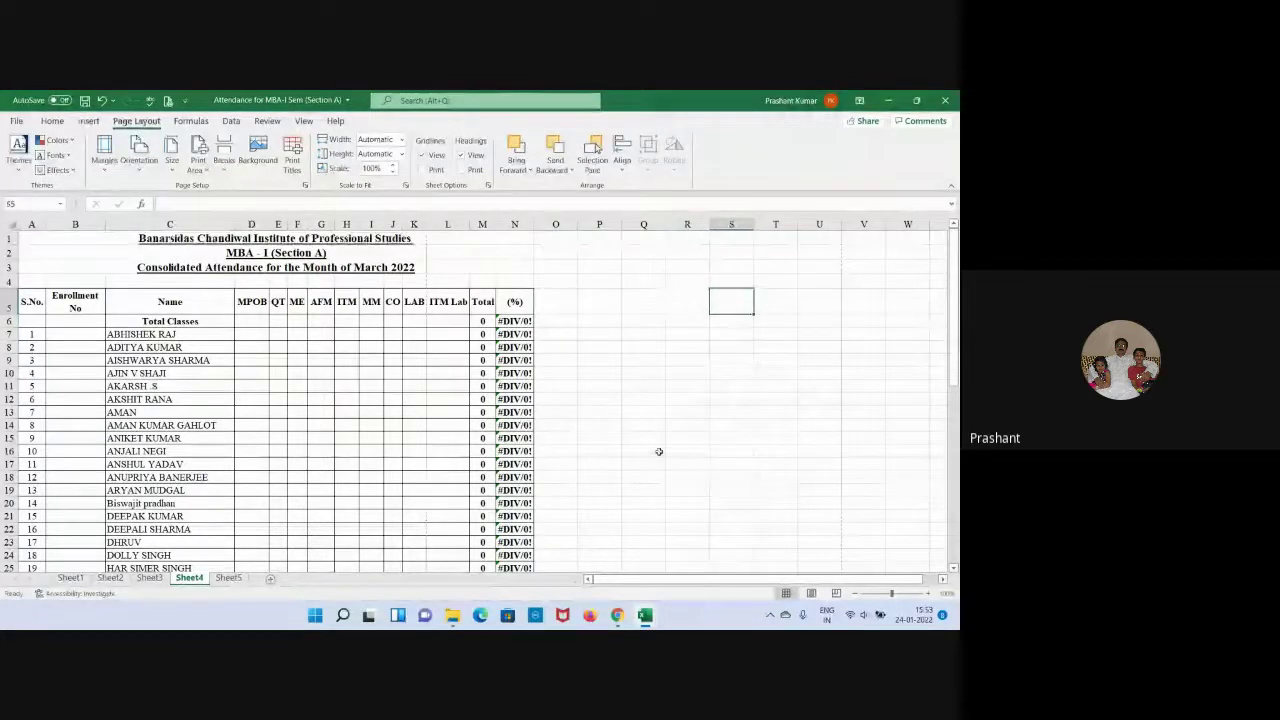